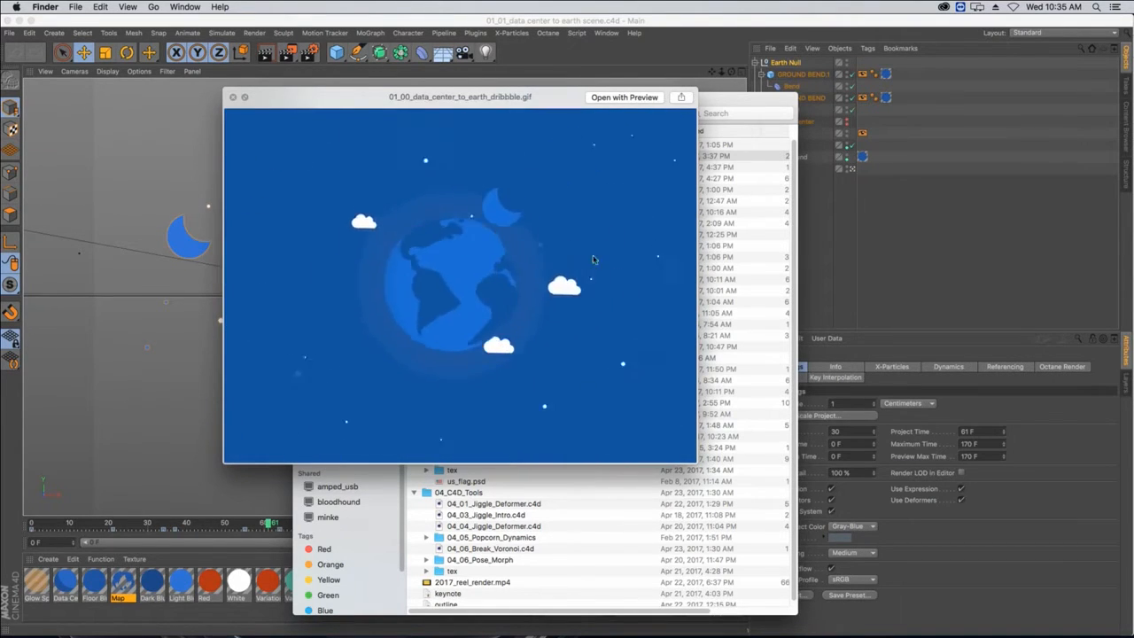
# - Close the GIF preview, switch to Cinema 4D and play the data center to earth animation from the start
pyautogui.press('space')
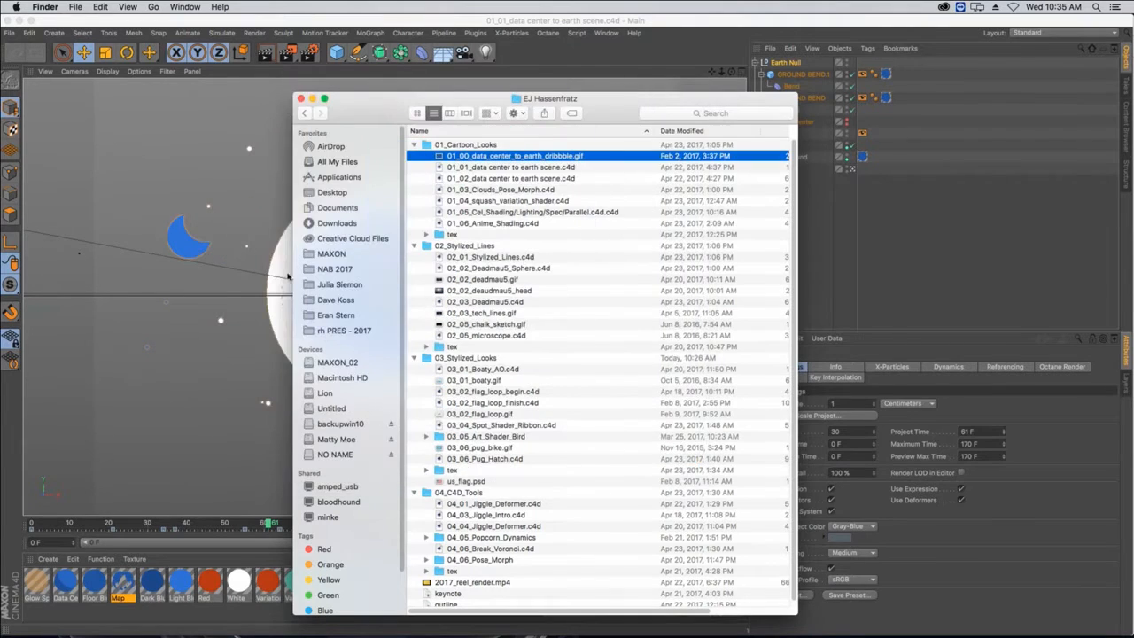
pyautogui.click(253, 181)
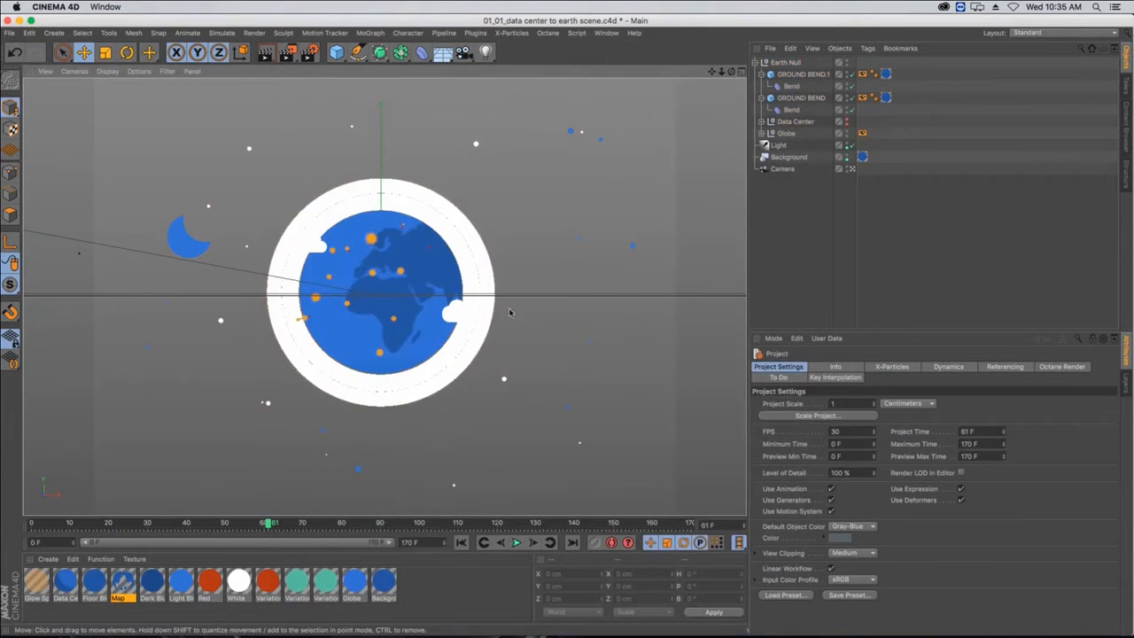
pyautogui.click(462, 542)
pyautogui.click(517, 543)
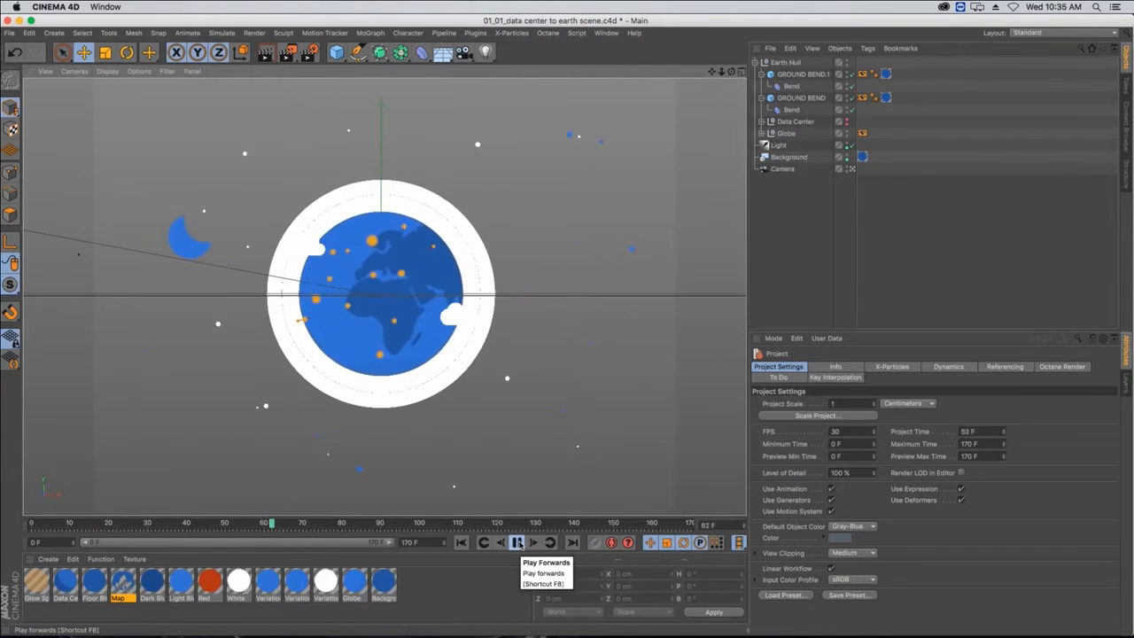
pyautogui.click(517, 543)
# - Preview the globe scene in an interactive render region fitted to the picture area, and check the clouds from another angle
pyautogui.moveTo(289, 52); pyautogui.dragTo(396, 326)
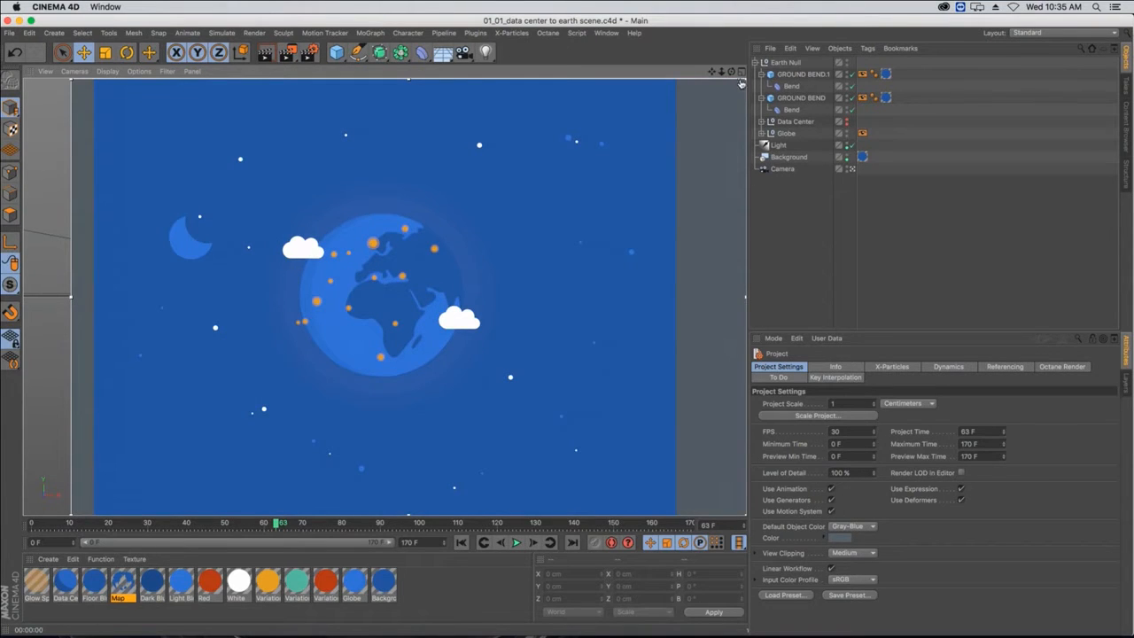
pyautogui.moveTo(744, 82); pyautogui.dragTo(653, 96)
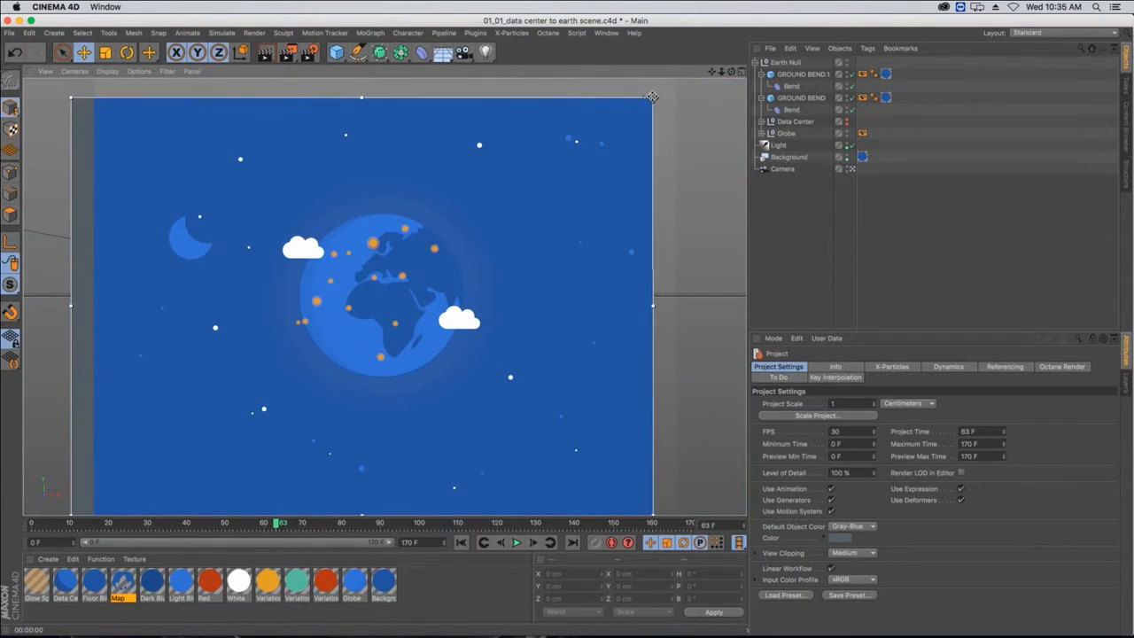
pyautogui.moveTo(71, 97); pyautogui.dragTo(104, 80)
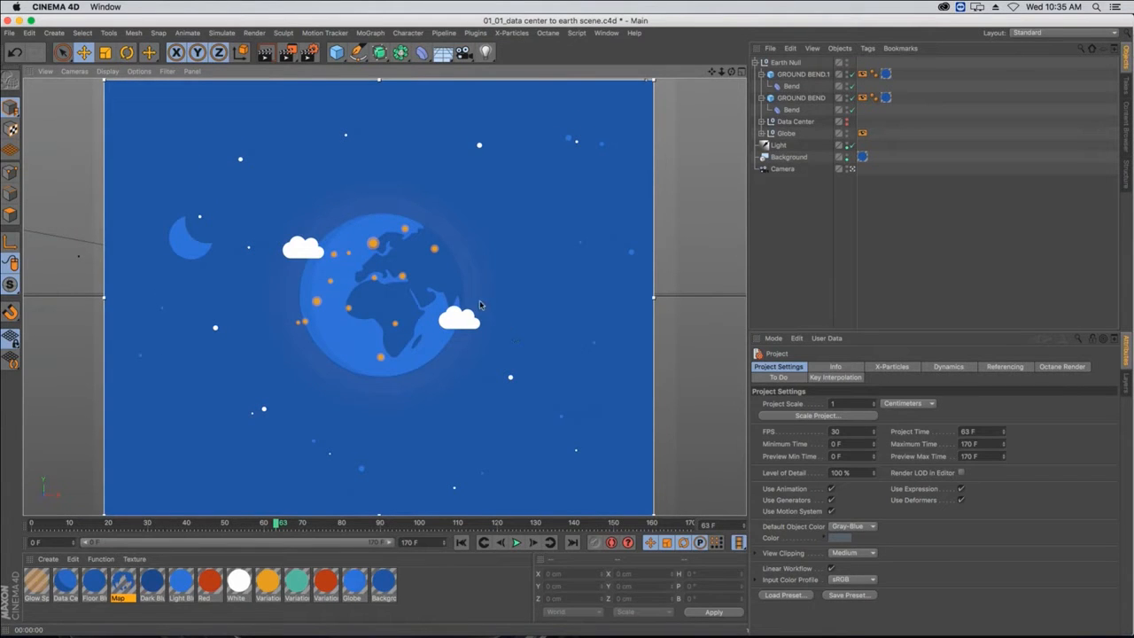
pyautogui.keyDown('alt'); pyautogui.moveTo(434, 296); pyautogui.dragTo(355, 455); pyautogui.keyUp('alt')
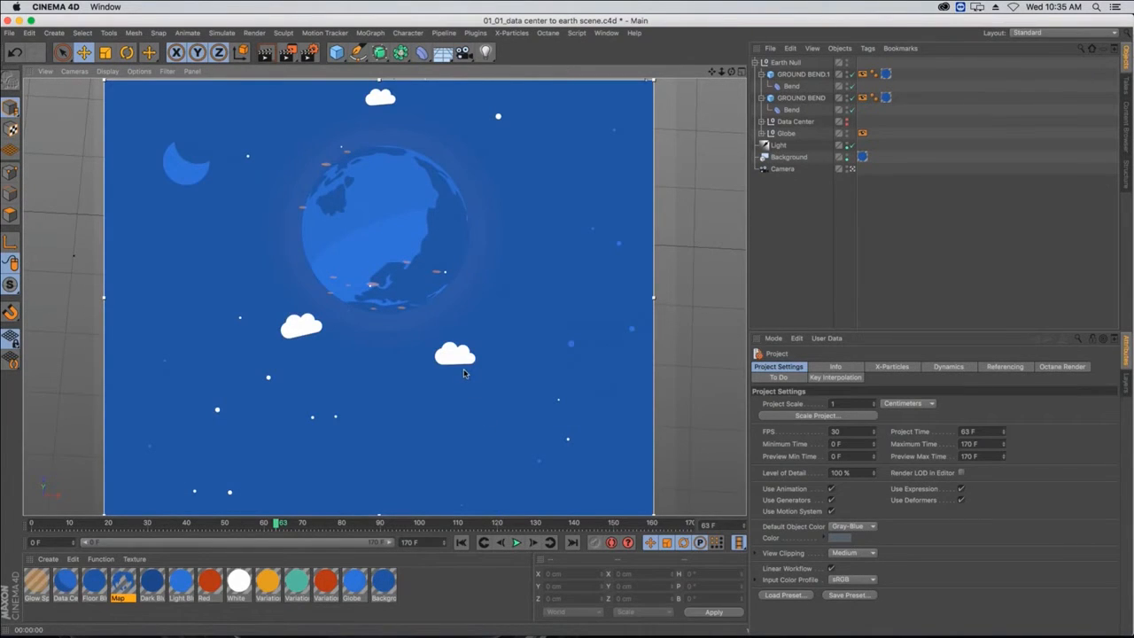
pyautogui.press('super+shift+z')
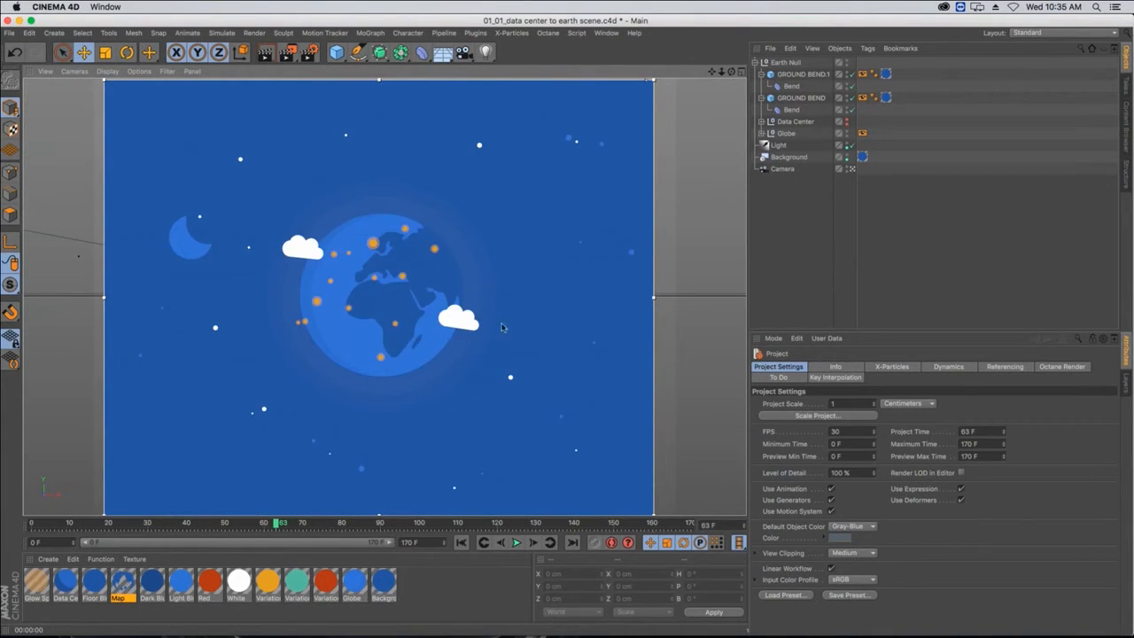
# - Start a new project and add a sphere primitive
pyautogui.click(9, 33)
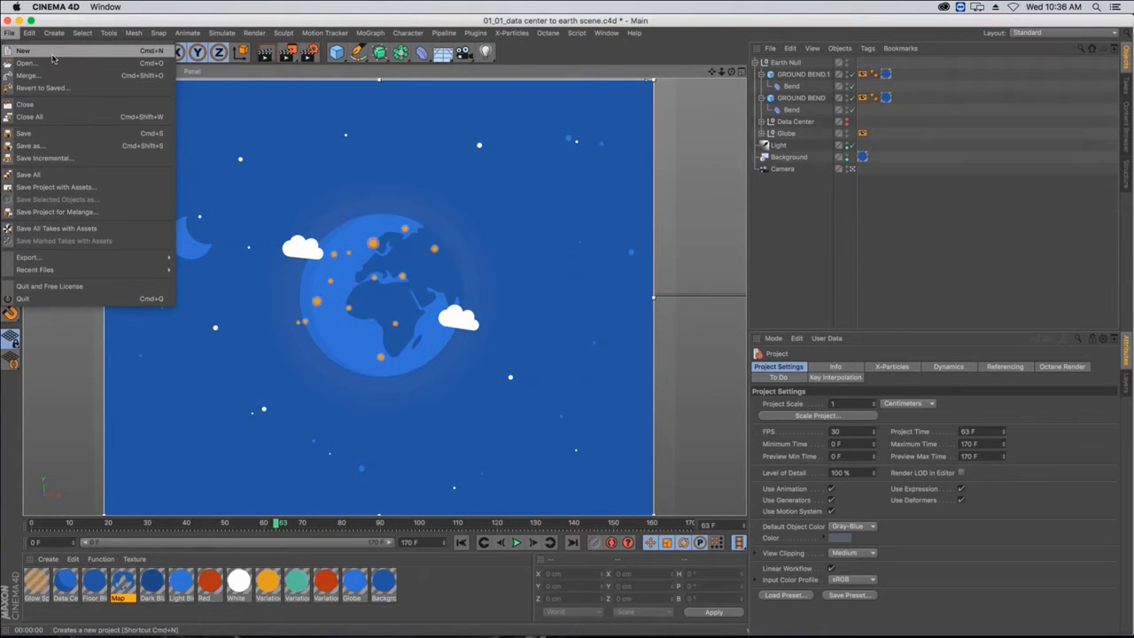
pyautogui.click(52, 55)
pyautogui.click(336, 55)
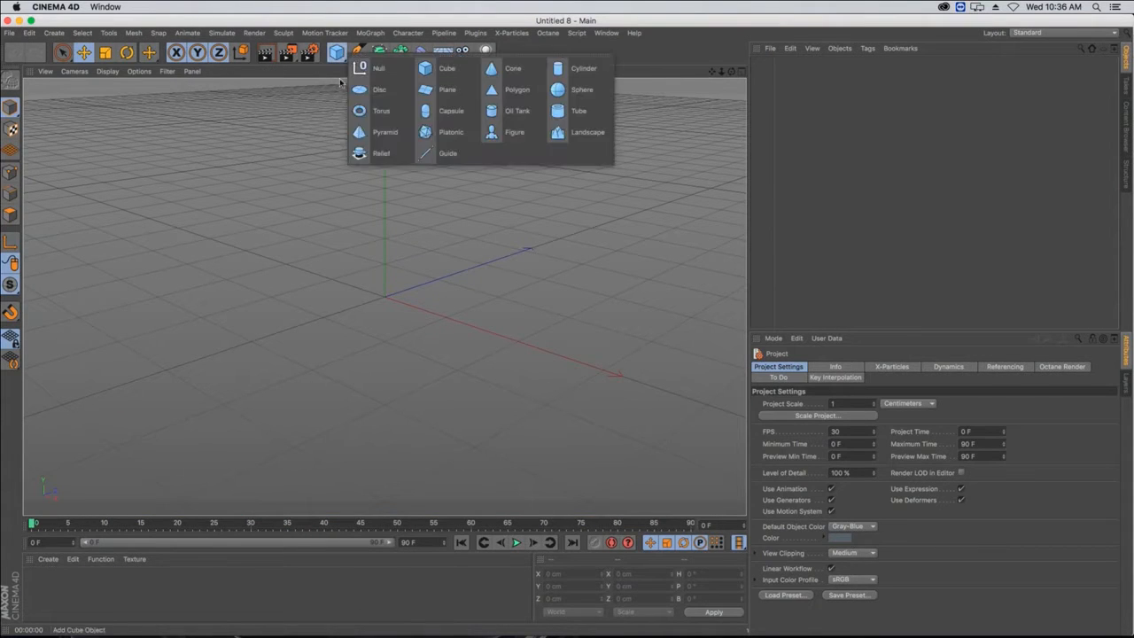
pyautogui.click(577, 89)
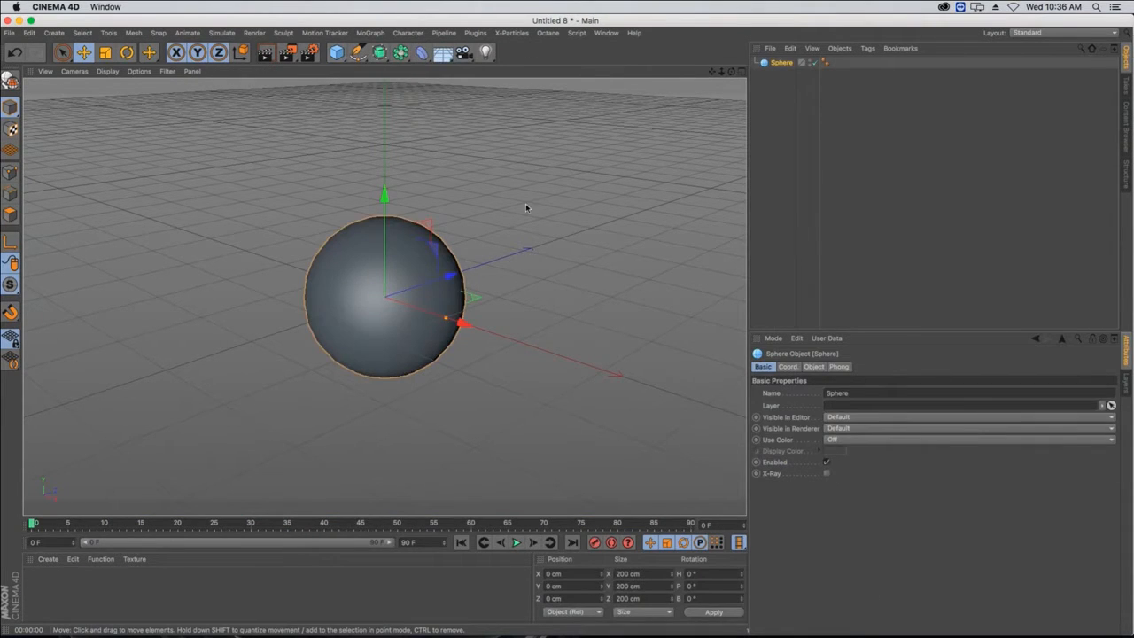
# - Create a new material and apply it to the sphere
pyautogui.doubleClick(54, 585)
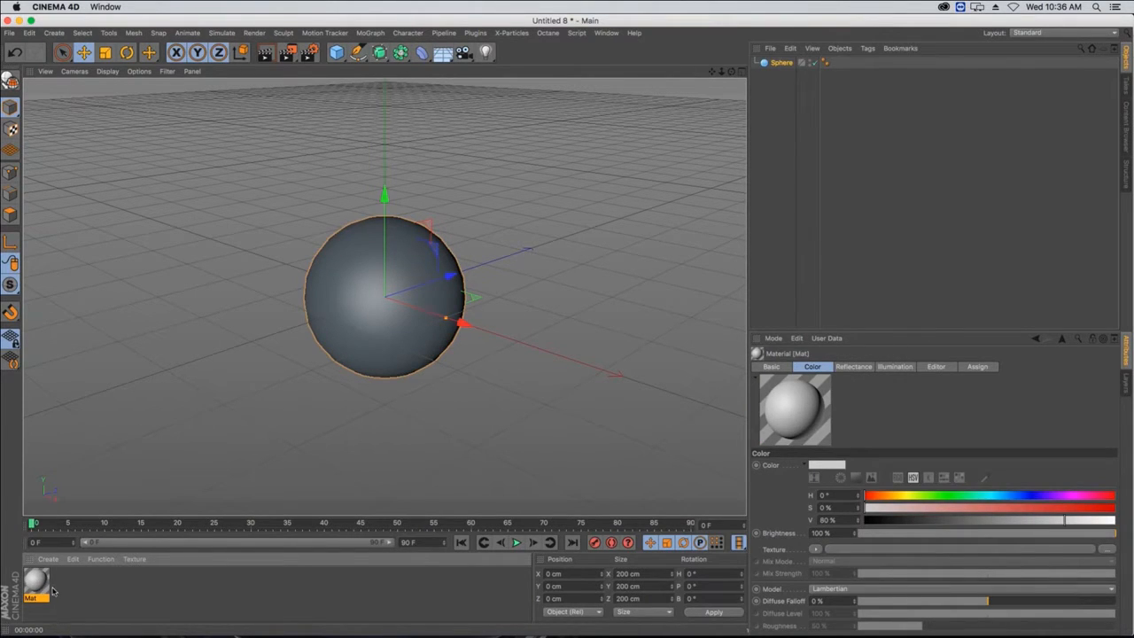
pyautogui.moveTo(39, 583); pyautogui.dragTo(789, 75)
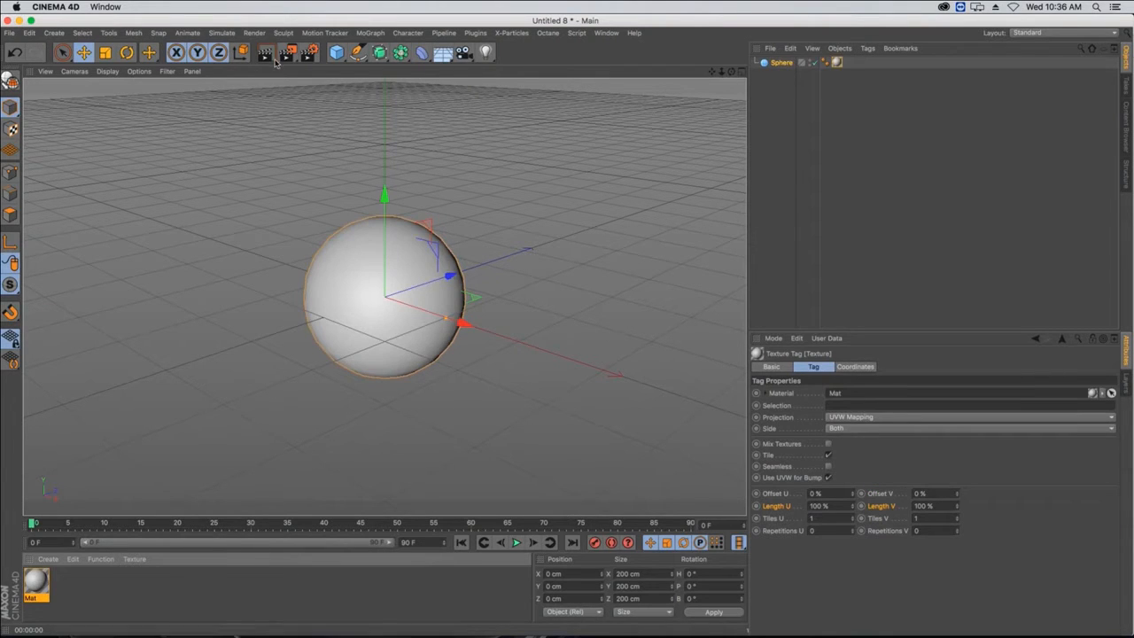
# - Start an interactive render region in the viewport and enlarge it around the whole sphere
pyautogui.moveTo(288, 52); pyautogui.dragTo(376, 324)
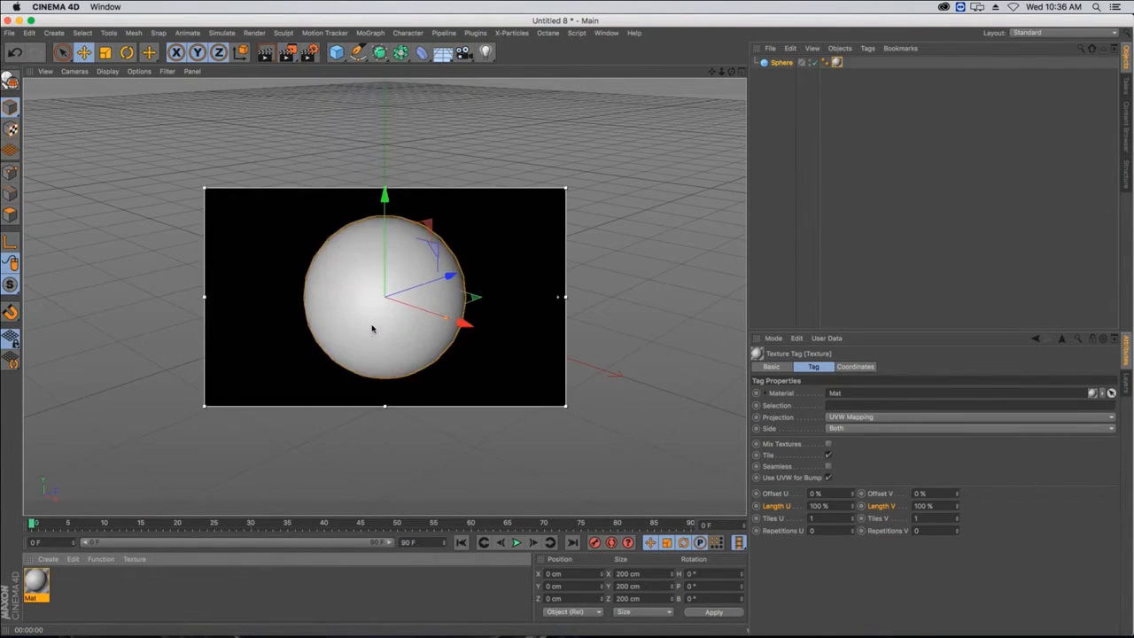
pyautogui.moveTo(565, 188); pyautogui.dragTo(565, 113)
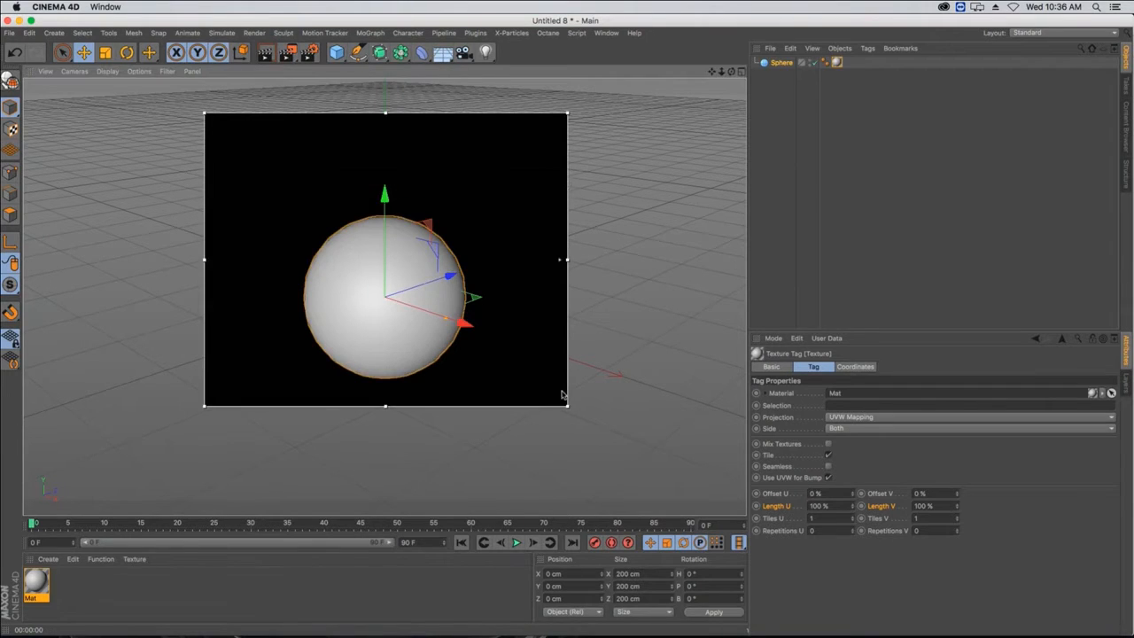
pyautogui.moveTo(565, 406); pyautogui.dragTo(587, 457)
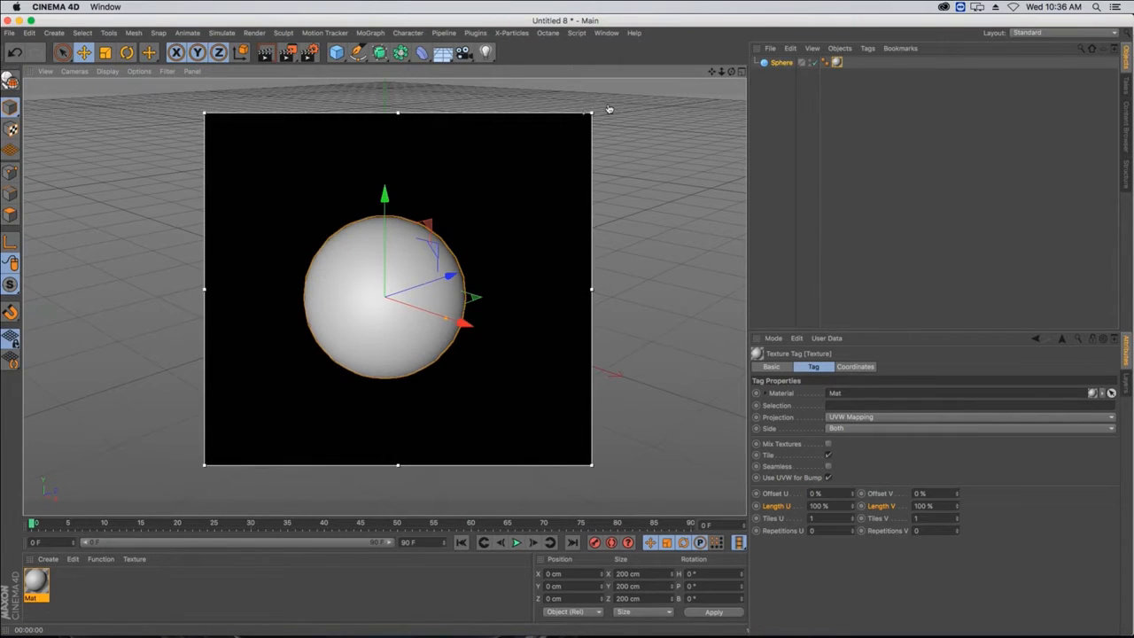
pyautogui.moveTo(608, 109); pyautogui.dragTo(605, 110)
pyautogui.rightClick(586, 117)
pyautogui.click(607, 119)
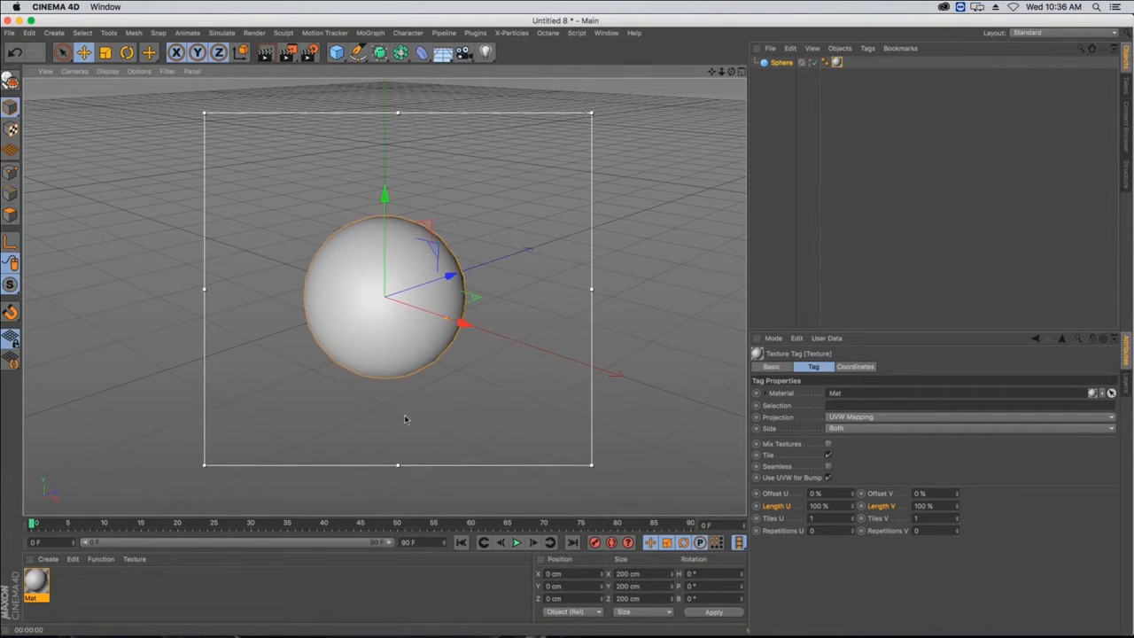
# - Open the sphere's material for editing and disable its Reflectance and Color channels
pyautogui.doubleClick(36, 585)
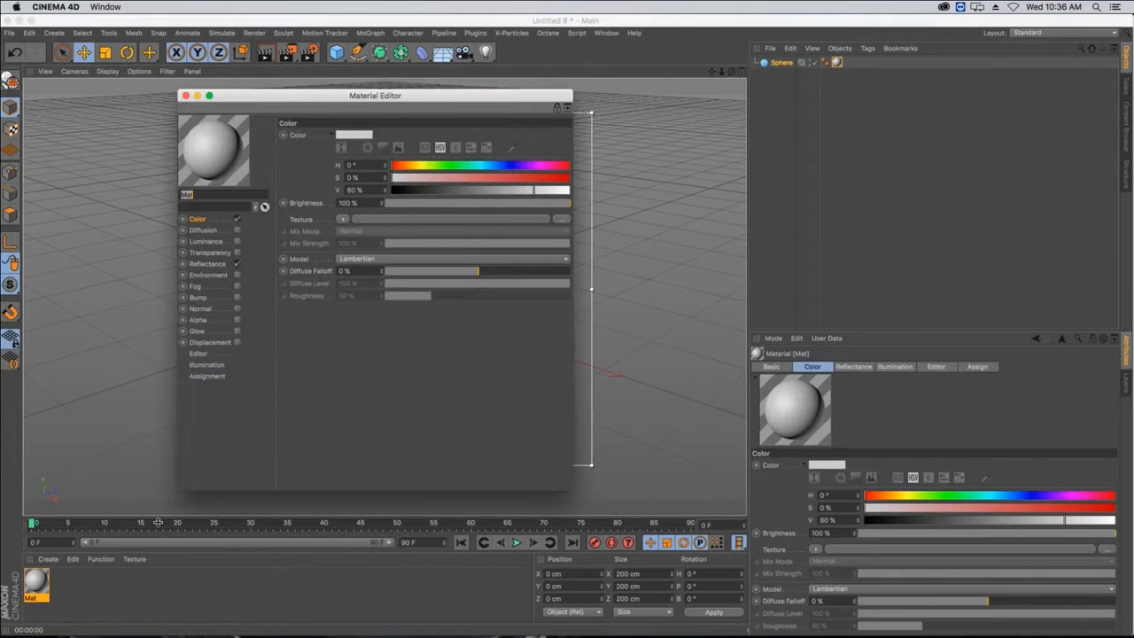
pyautogui.moveTo(286, 94); pyautogui.dragTo(707, 112)
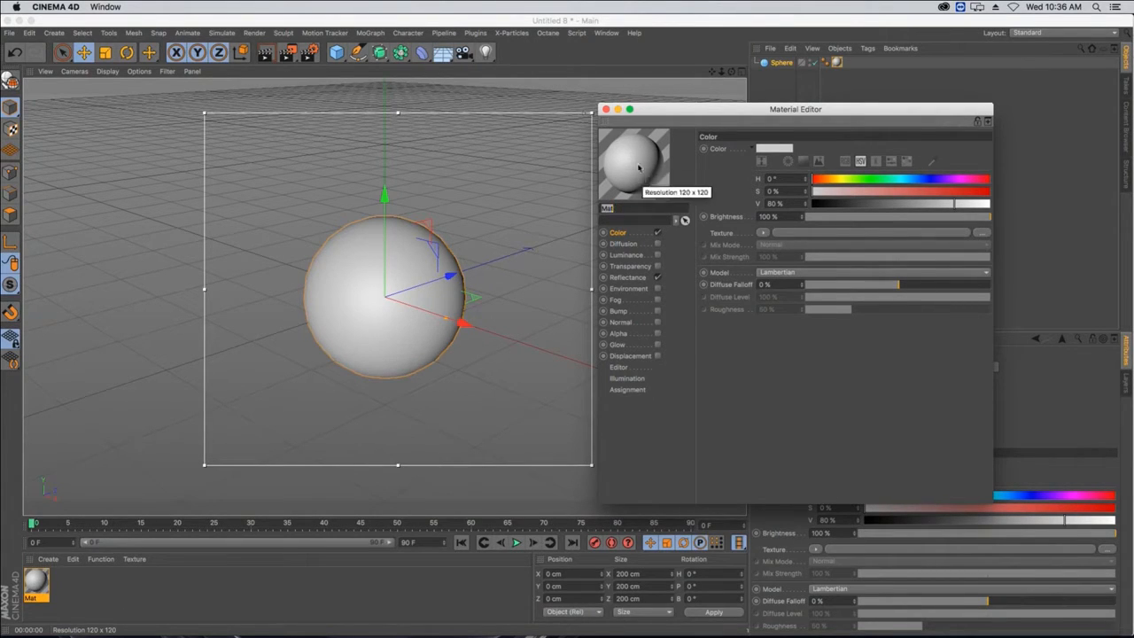
pyautogui.click(657, 277)
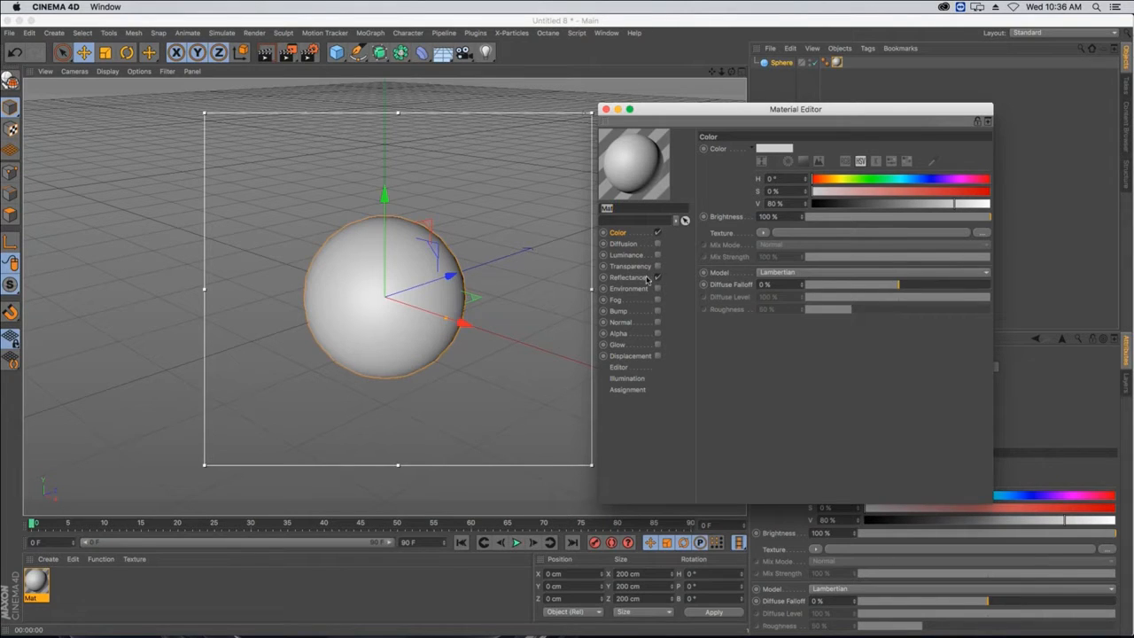
pyautogui.click(649, 278)
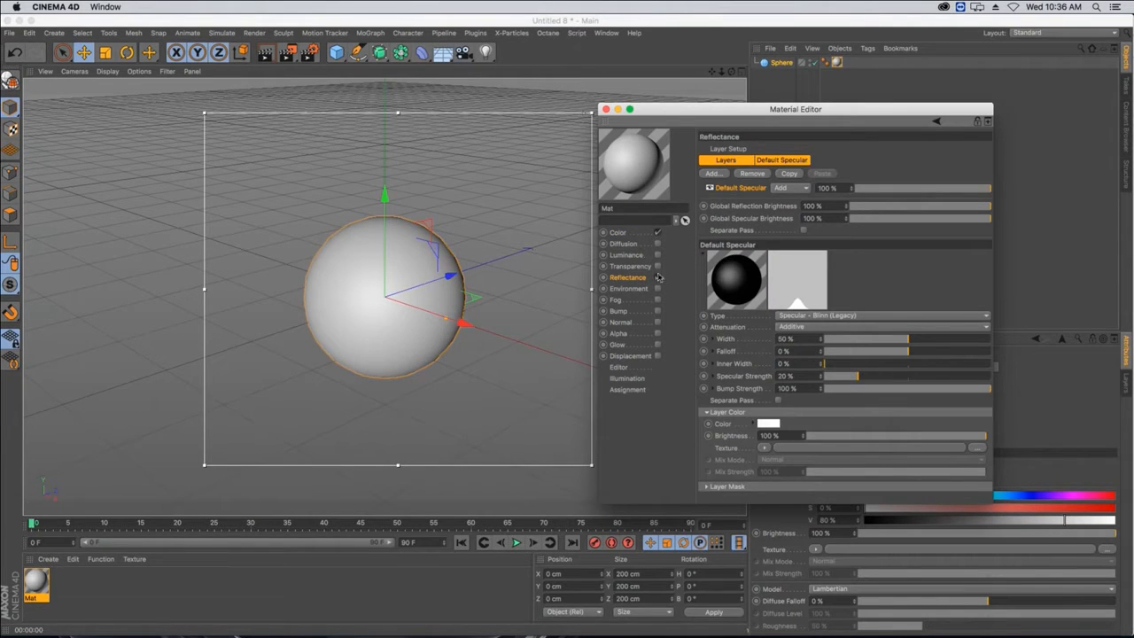
pyautogui.click(658, 277)
pyautogui.click(639, 231)
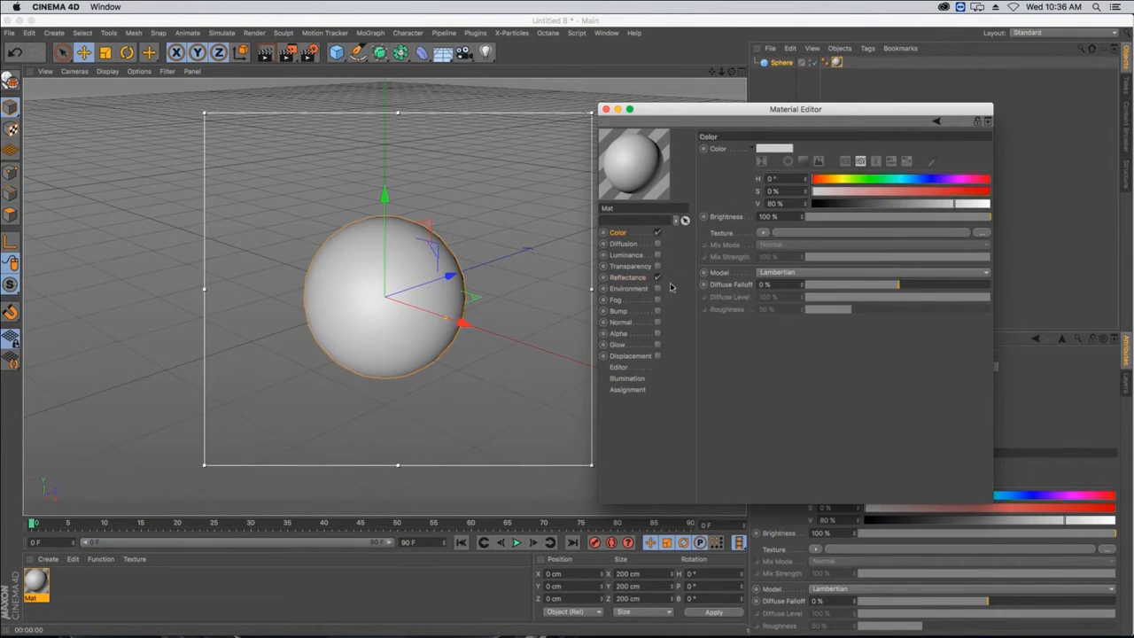
pyautogui.click(639, 279)
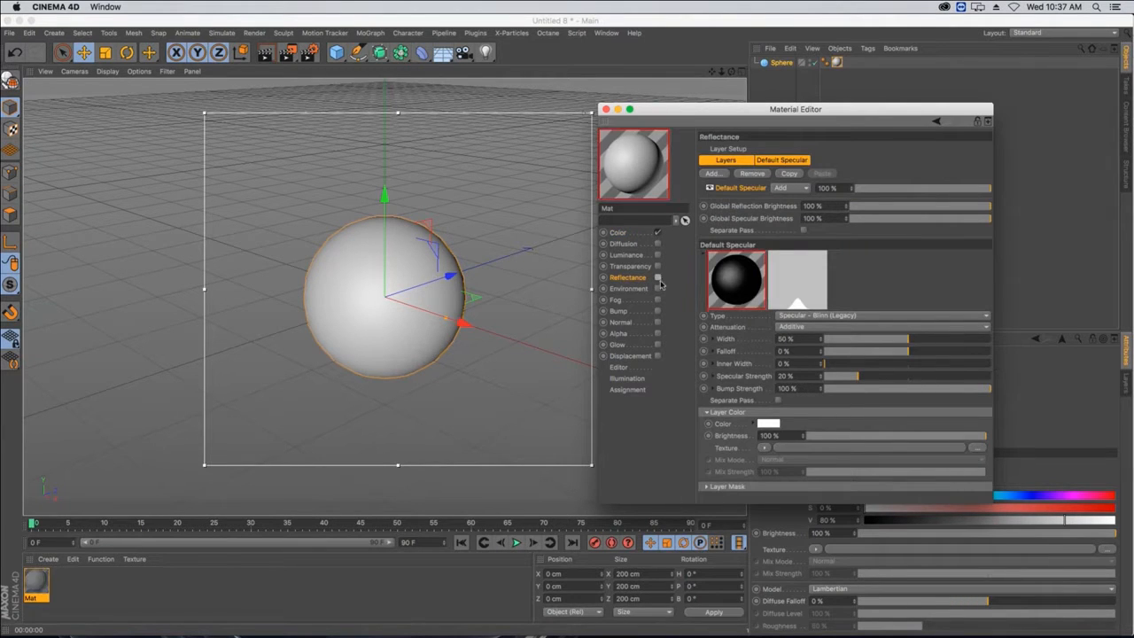
pyautogui.click(657, 232)
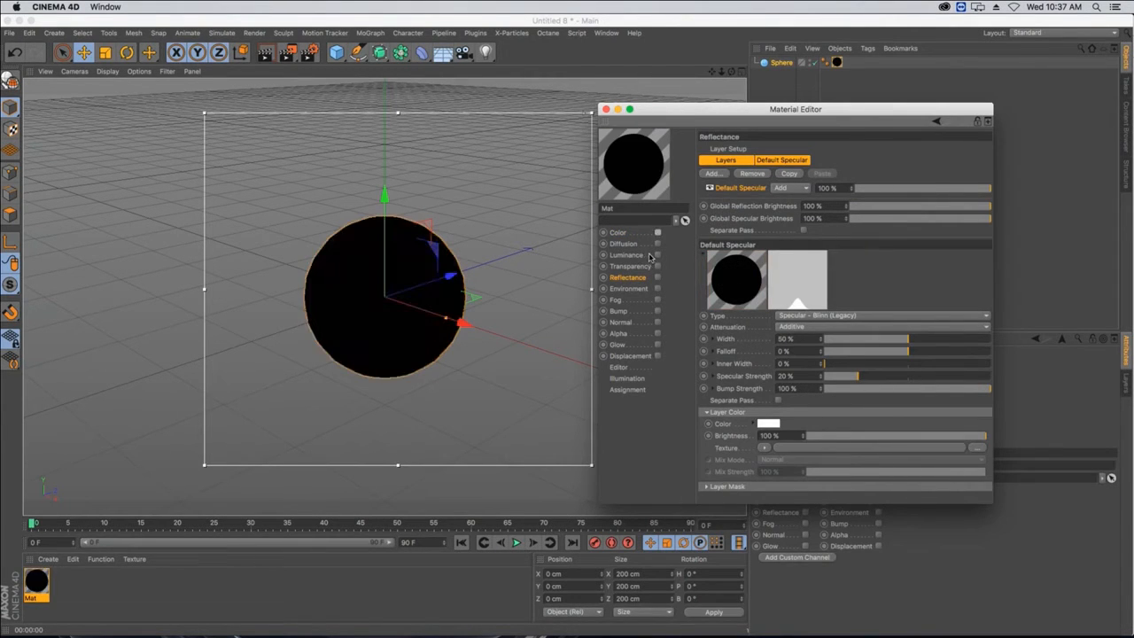
# - Enable the material's Luminance channel and set its color to purple with hue 263° and saturation 87%
pyautogui.click(657, 255)
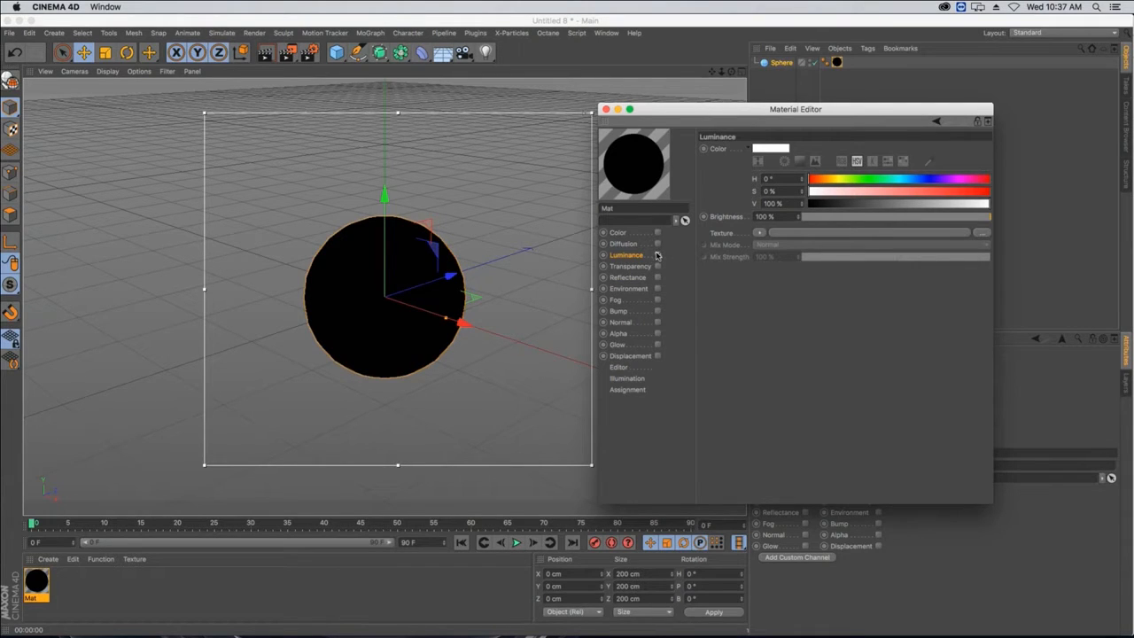
pyautogui.click(658, 255)
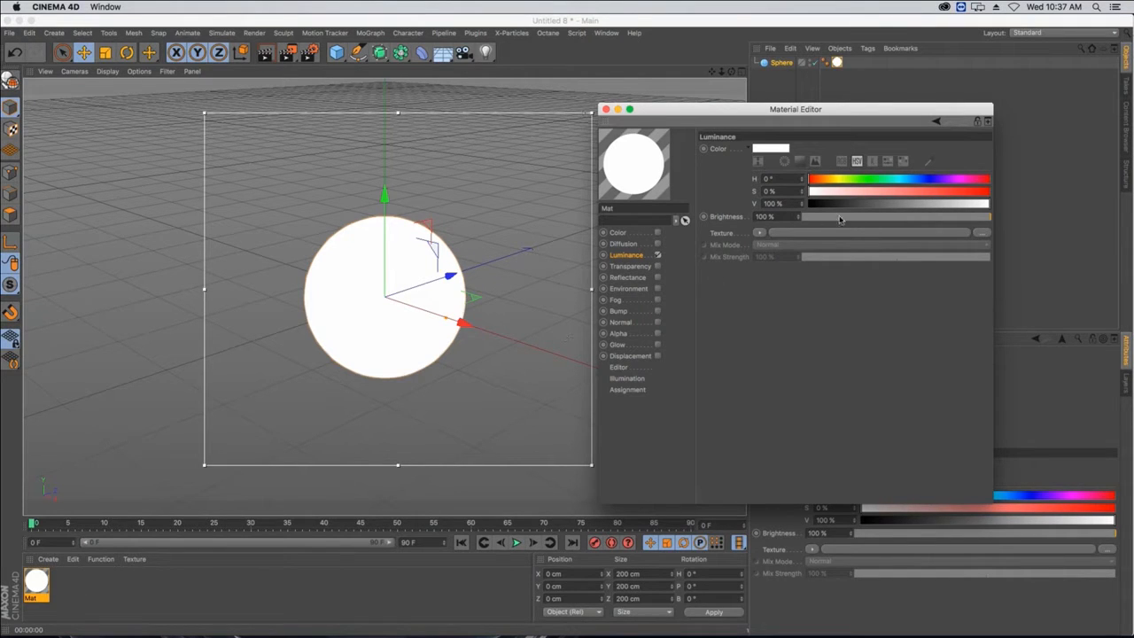
pyautogui.click(940, 178)
pyautogui.click(968, 191)
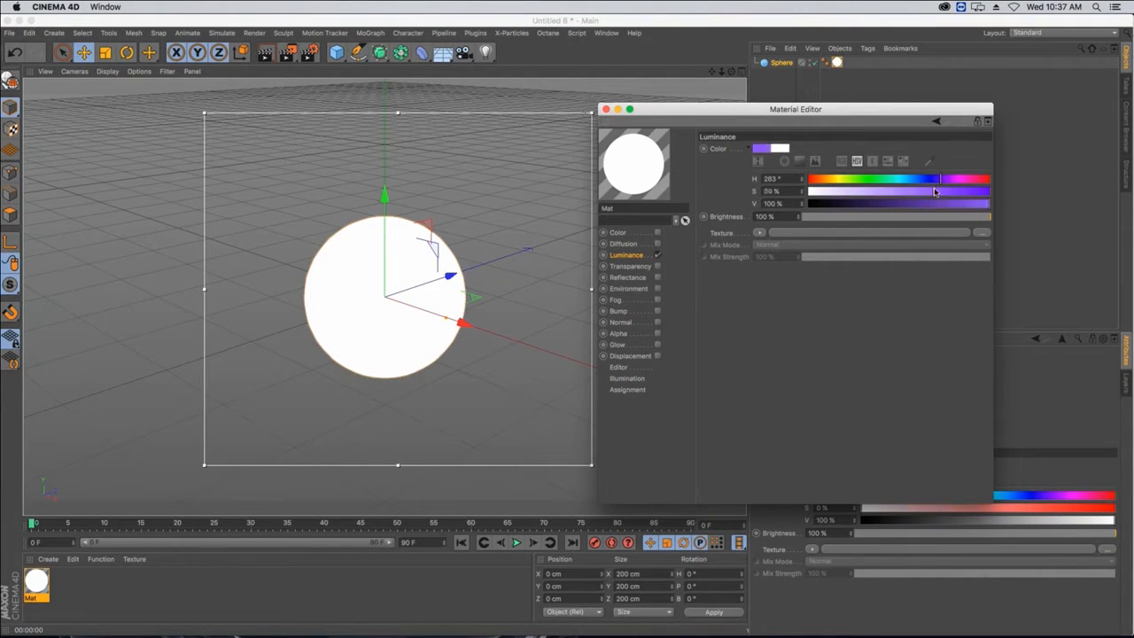
# - Test a light at about X -158, Y 89, Z -114 cm beside the luminous sphere, and delete it
pyautogui.click(485, 52)
pyautogui.click(512, 72)
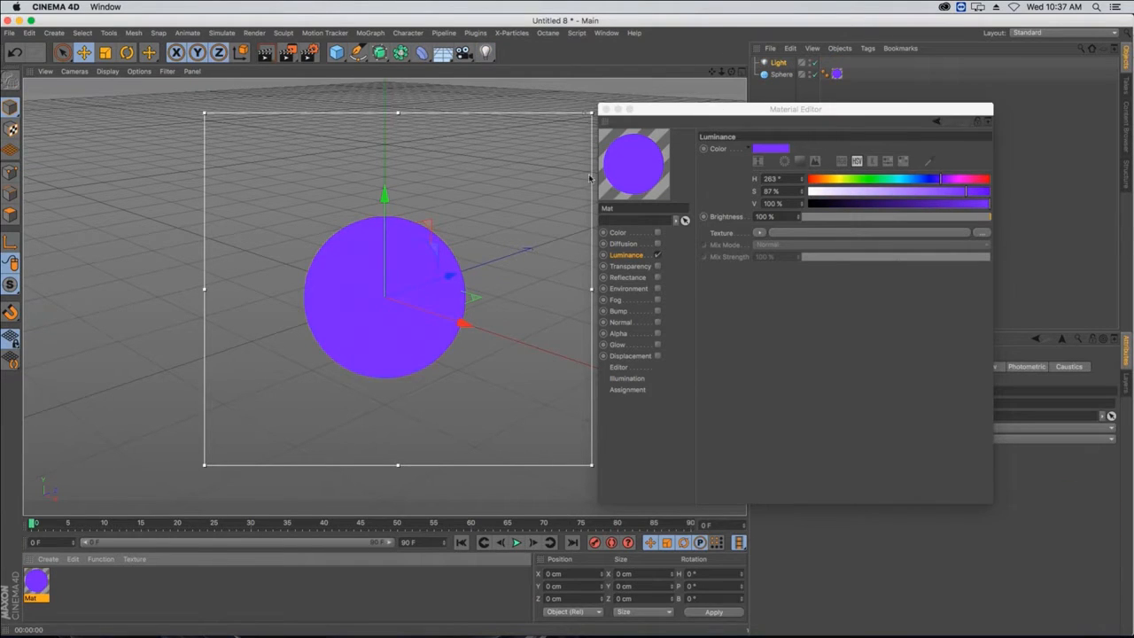
pyautogui.moveTo(430, 245); pyautogui.dragTo(267, 168)
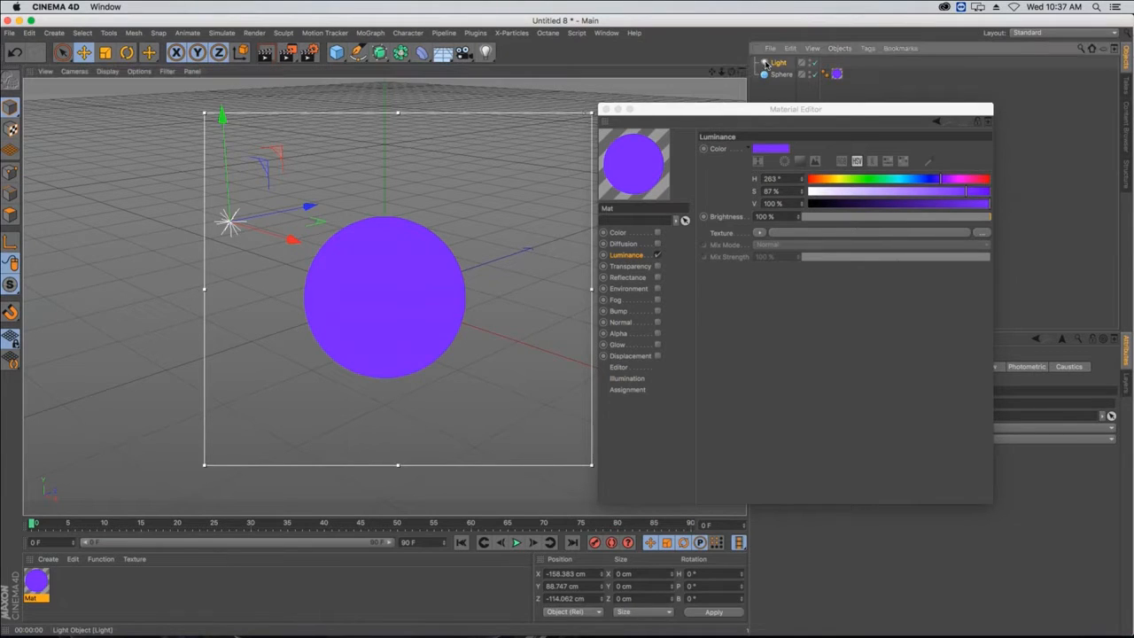
pyautogui.press('Delete')
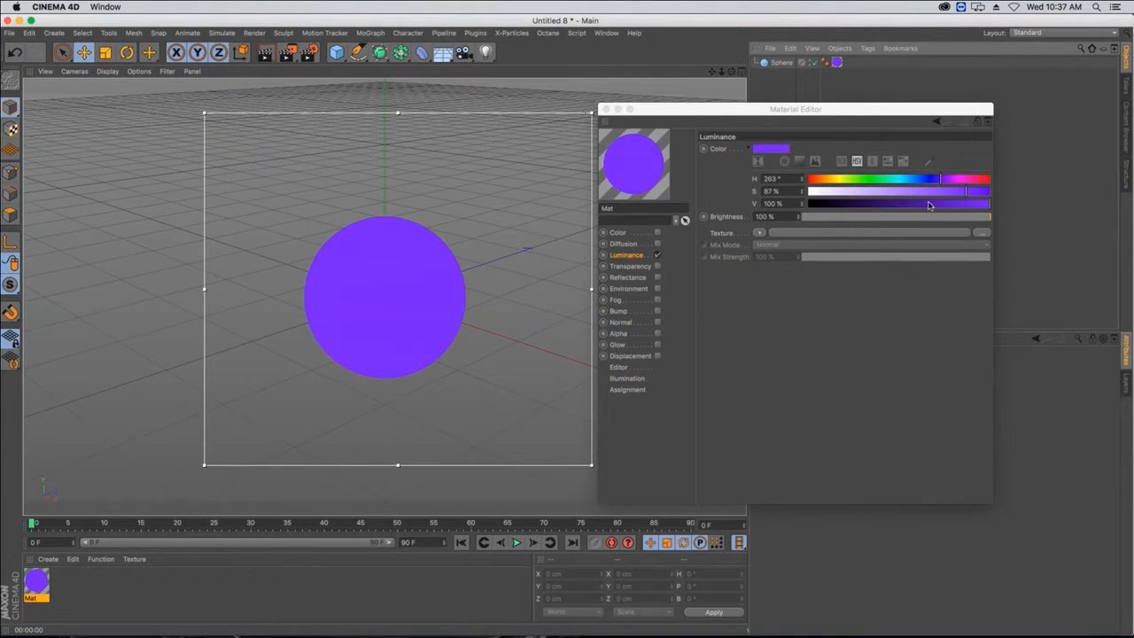
# - Change the sphere material's Luminance hue to 213° for a blue color
pyautogui.moveTo(903, 181); pyautogui.dragTo(915, 182)
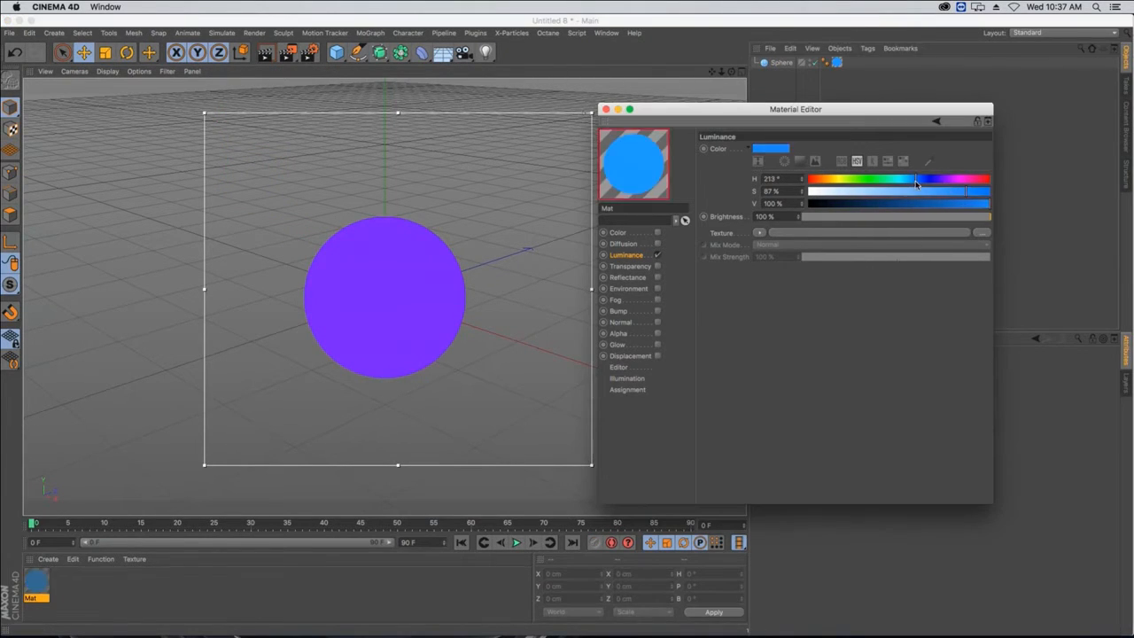
# - Create a second material with the Color and Reflectance channels disabled and only Luminance enabled
pyautogui.doubleClick(51, 593)
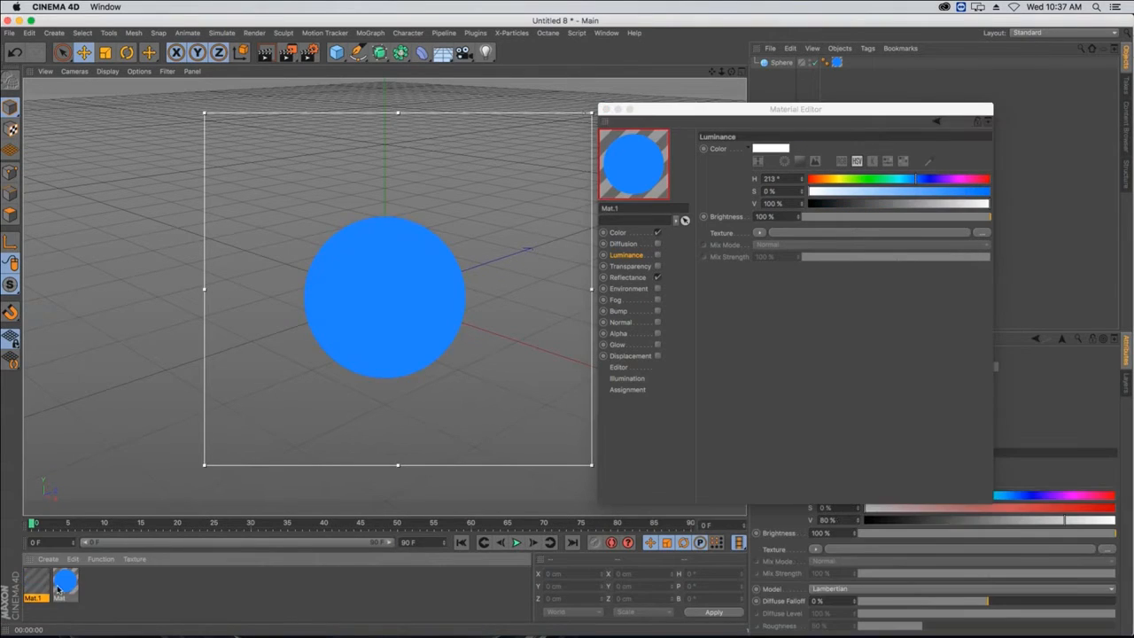
pyautogui.click(656, 232)
pyautogui.click(657, 277)
pyautogui.click(656, 255)
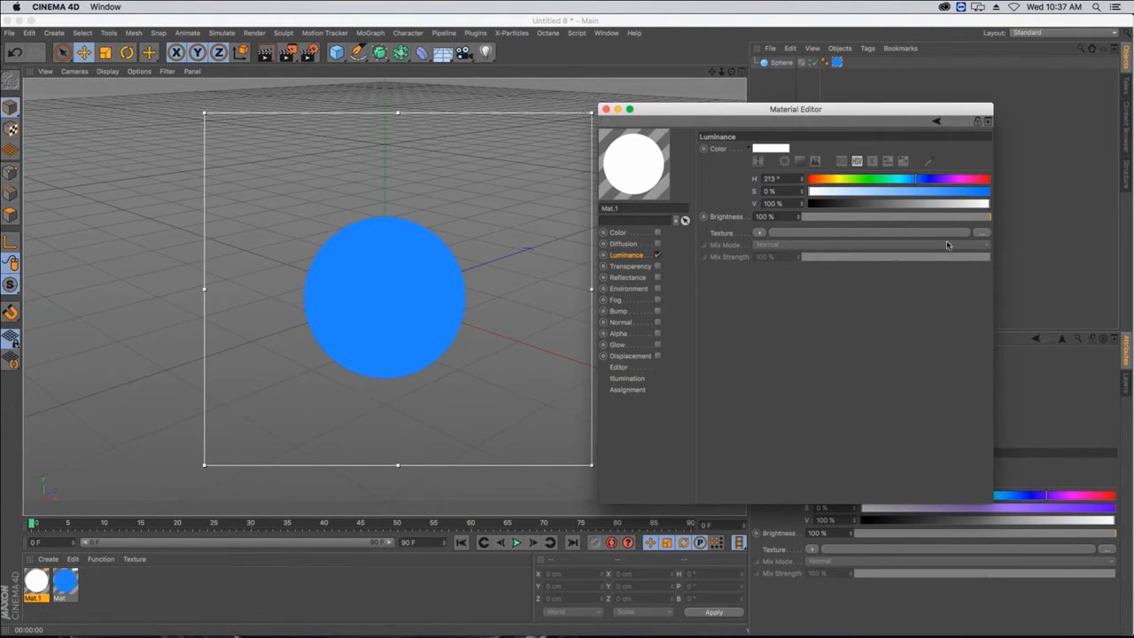
# - Load world_map.psd from the tex folder of 01_Cartoon_Looks as the second material's Luminance texture
pyautogui.click(983, 233)
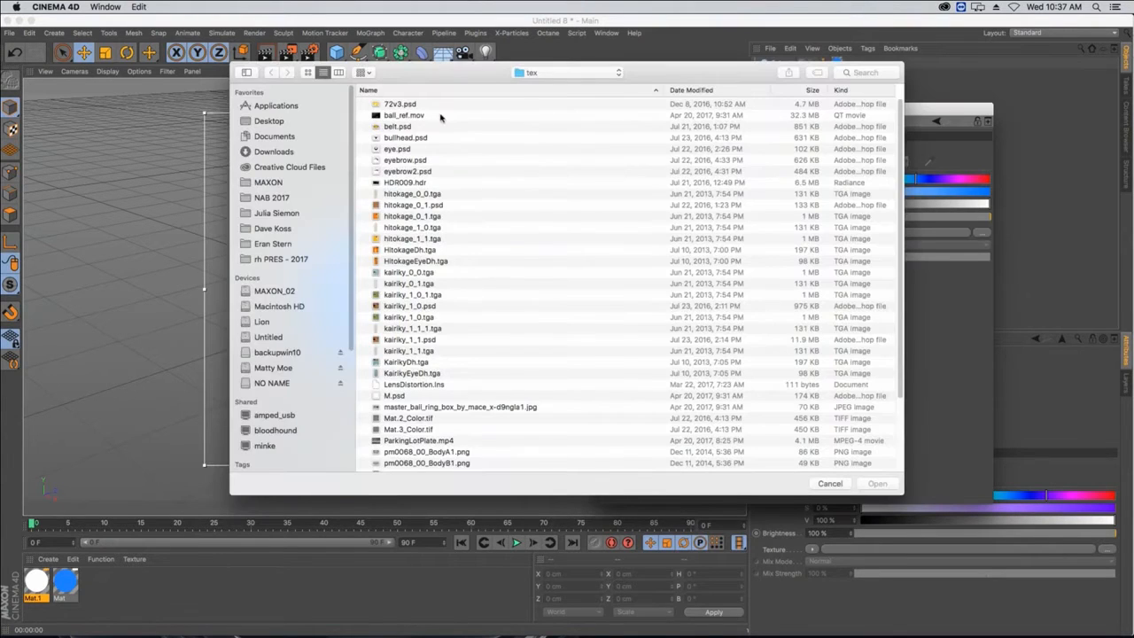
pyautogui.click(542, 75)
pyautogui.click(543, 89)
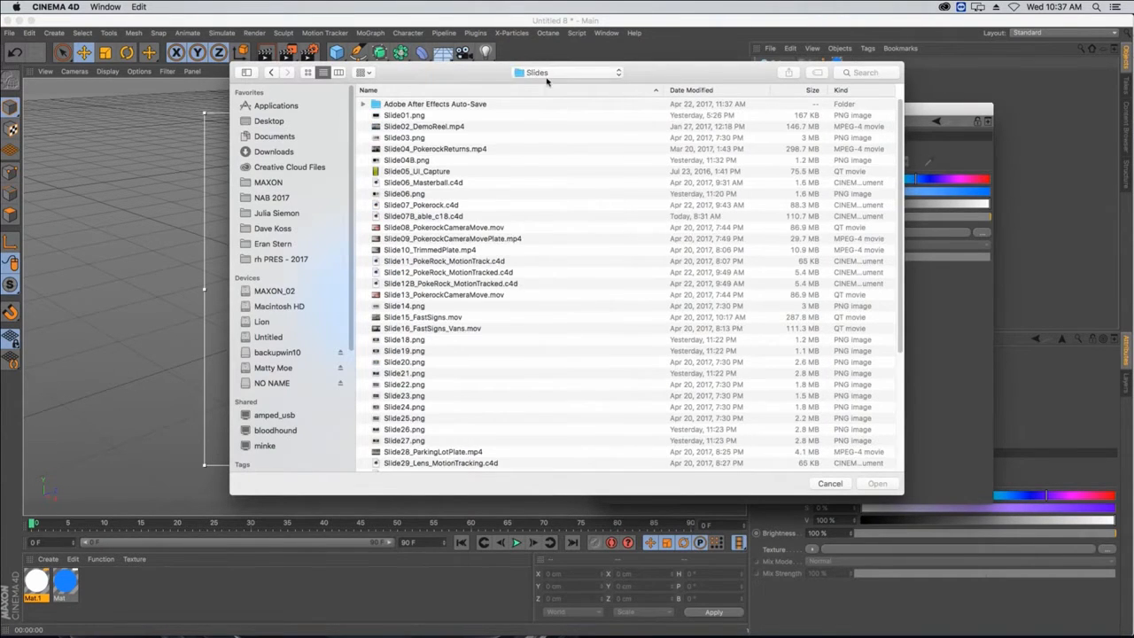
pyautogui.click(547, 78)
pyautogui.click(554, 113)
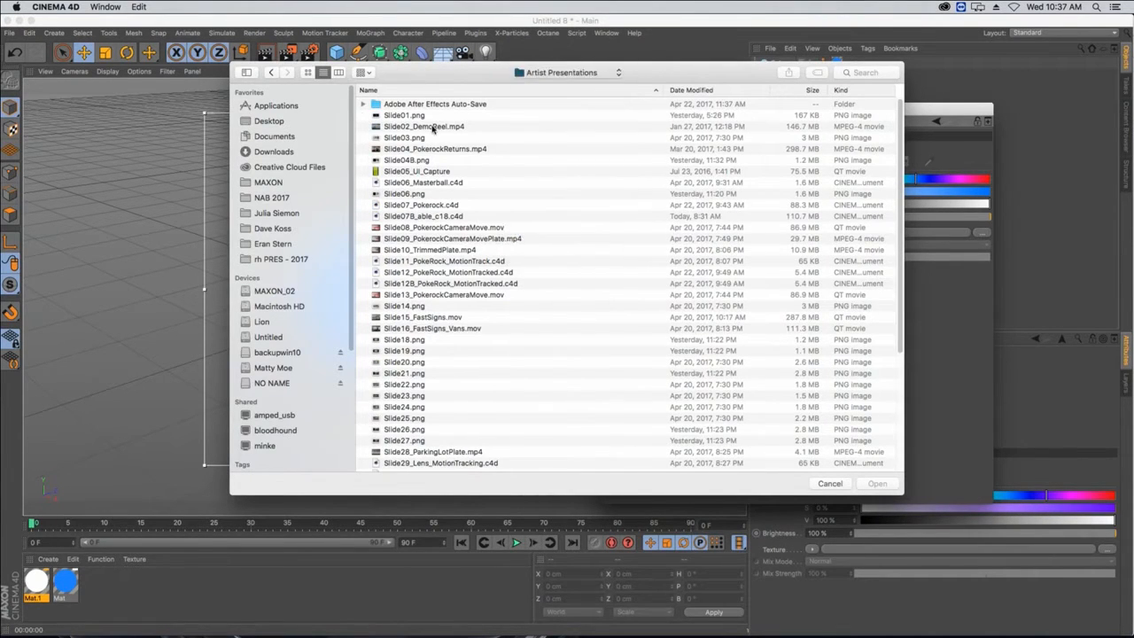
pyautogui.doubleClick(414, 217)
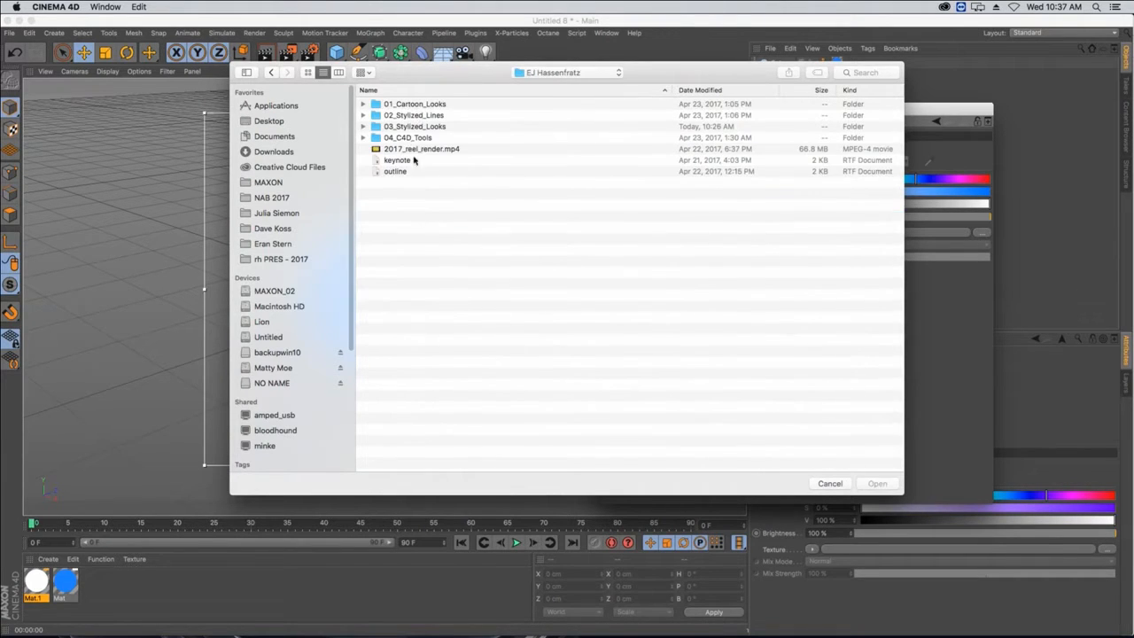
pyautogui.doubleClick(413, 104)
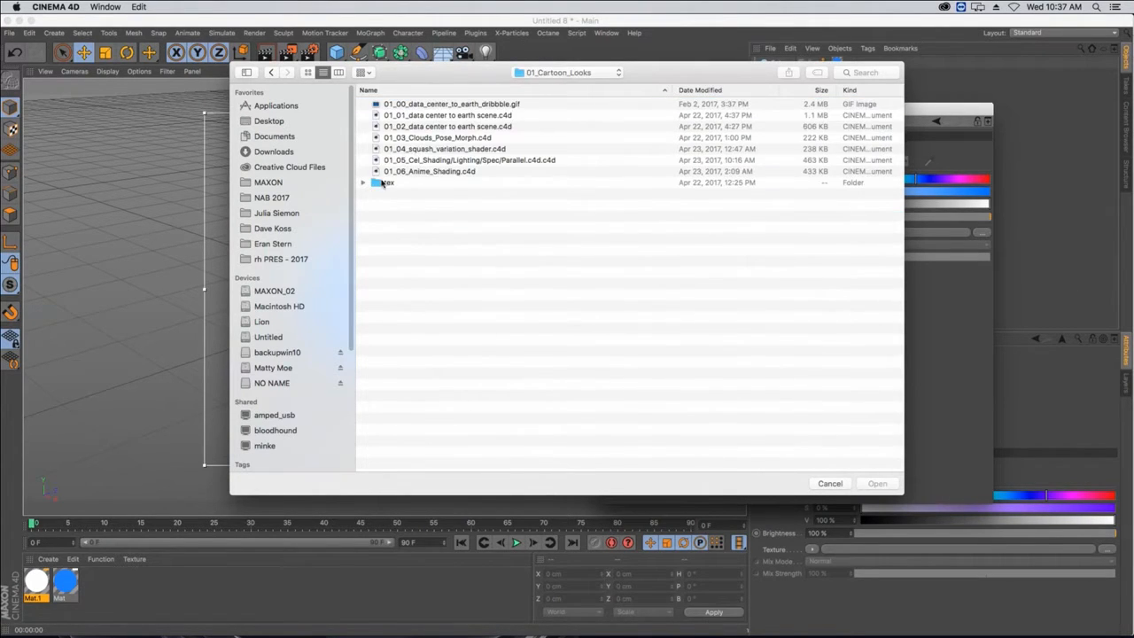
pyautogui.click(365, 183)
pyautogui.doubleClick(407, 193)
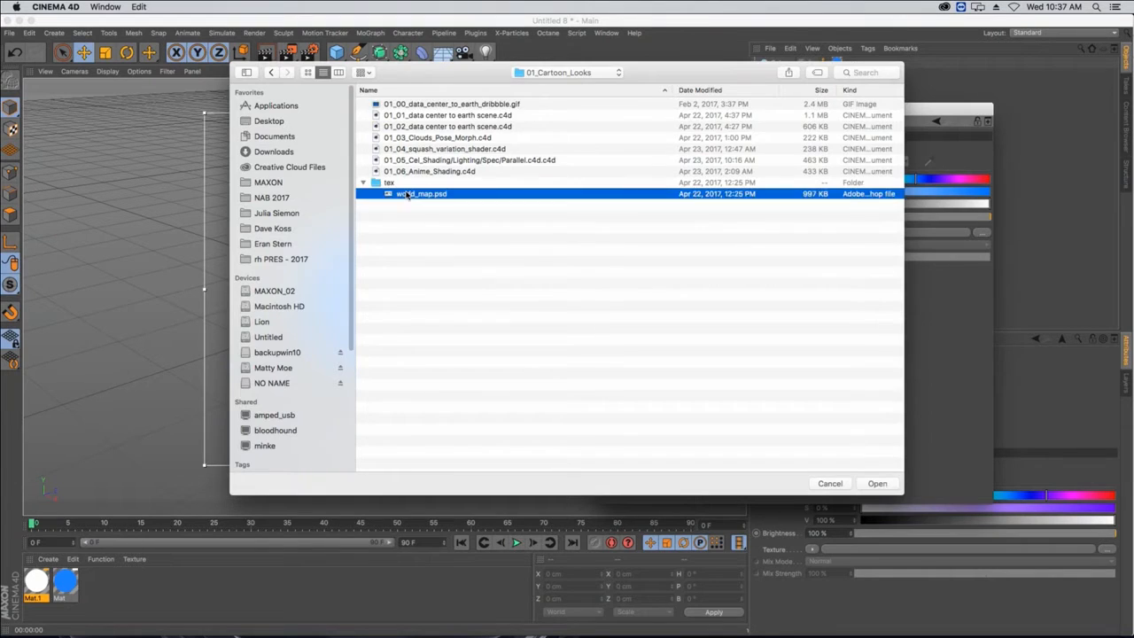
pyautogui.click(602, 219)
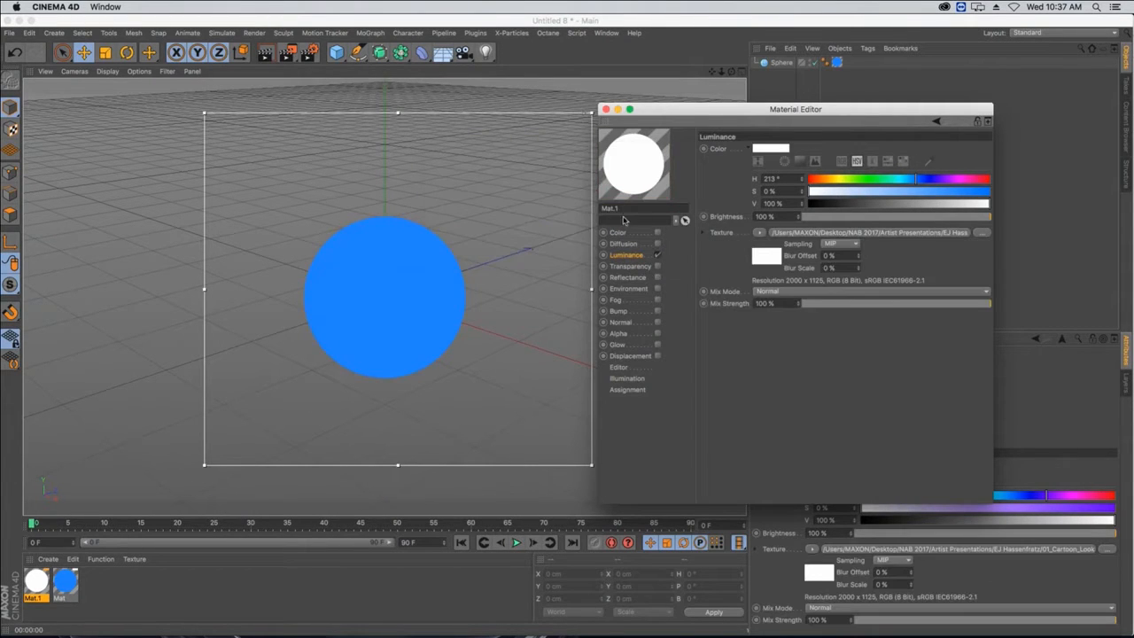
# - Copy the world map texture from the Luminance channel, enable the Alpha channel and paste it there as the texture
pyautogui.rightClick(726, 233)
pyautogui.click(763, 273)
pyautogui.click(656, 333)
pyautogui.rightClick(726, 233)
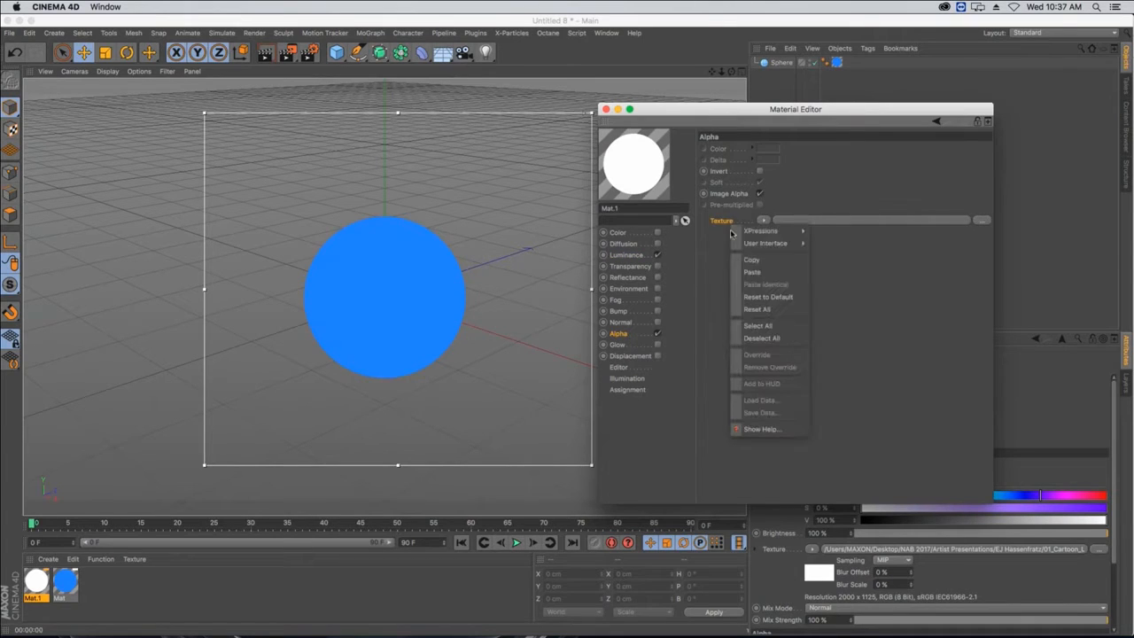
pyautogui.click(761, 267)
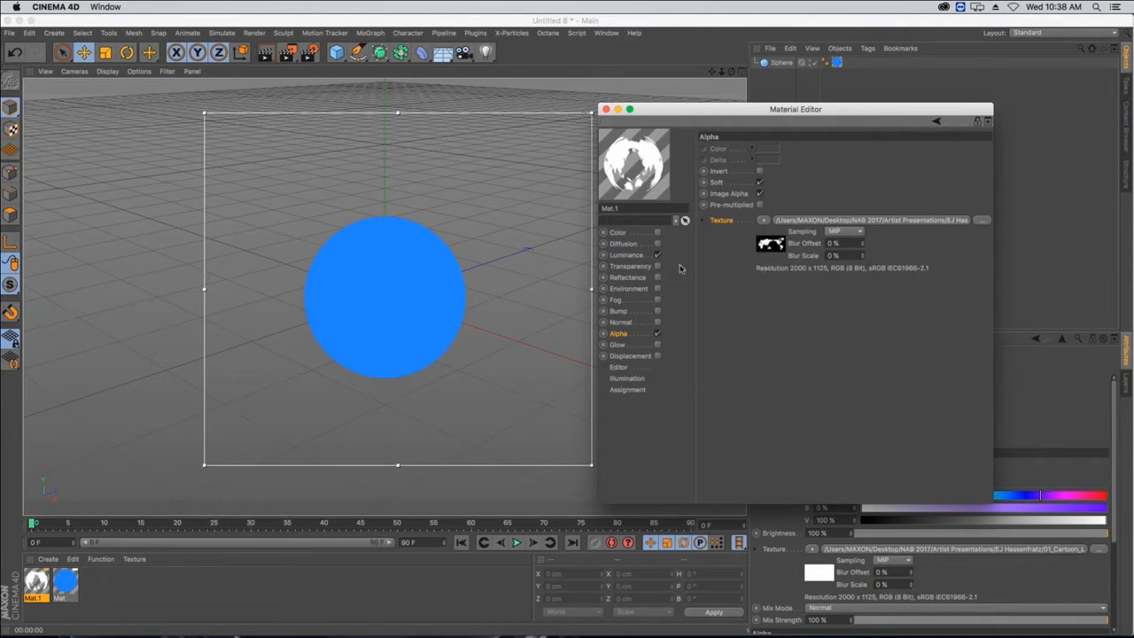
# - Clear the Luminance texture of the map material and set its color to cyan with hue 183° and saturation 88%
pyautogui.click(626, 255)
pyautogui.click(759, 233)
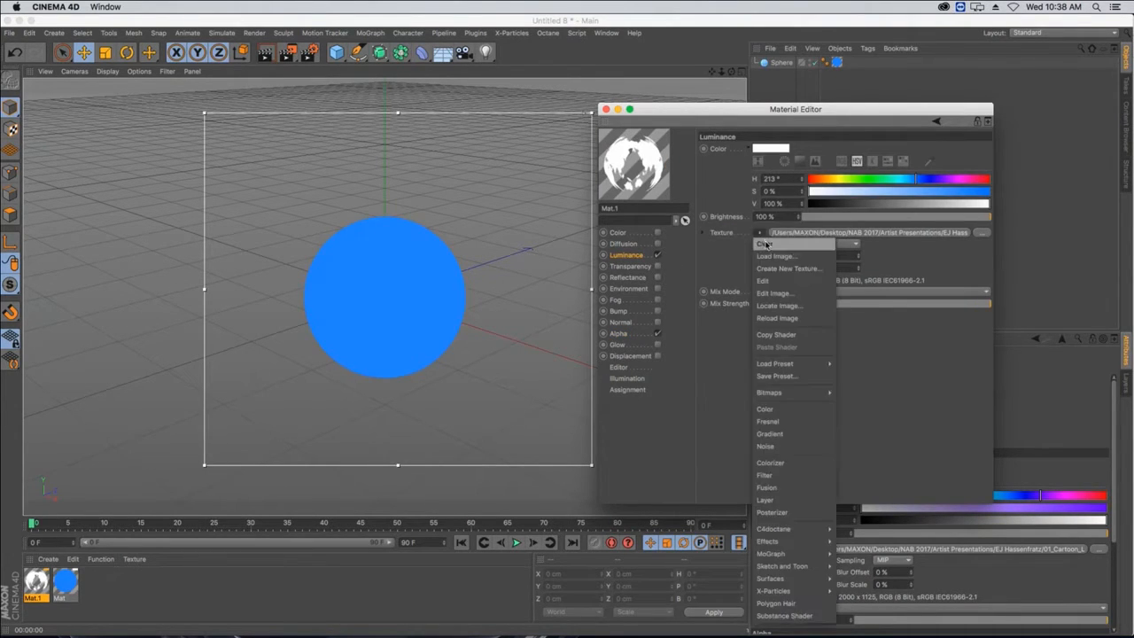
pyautogui.click(765, 243)
pyautogui.moveTo(916, 179)
pyautogui.mouseDown()
pyautogui.moveTo(964, 188)
pyautogui.moveTo(903, 180)
pyautogui.mouseUp()
pyautogui.click(620, 343)
pyautogui.click(620, 333)
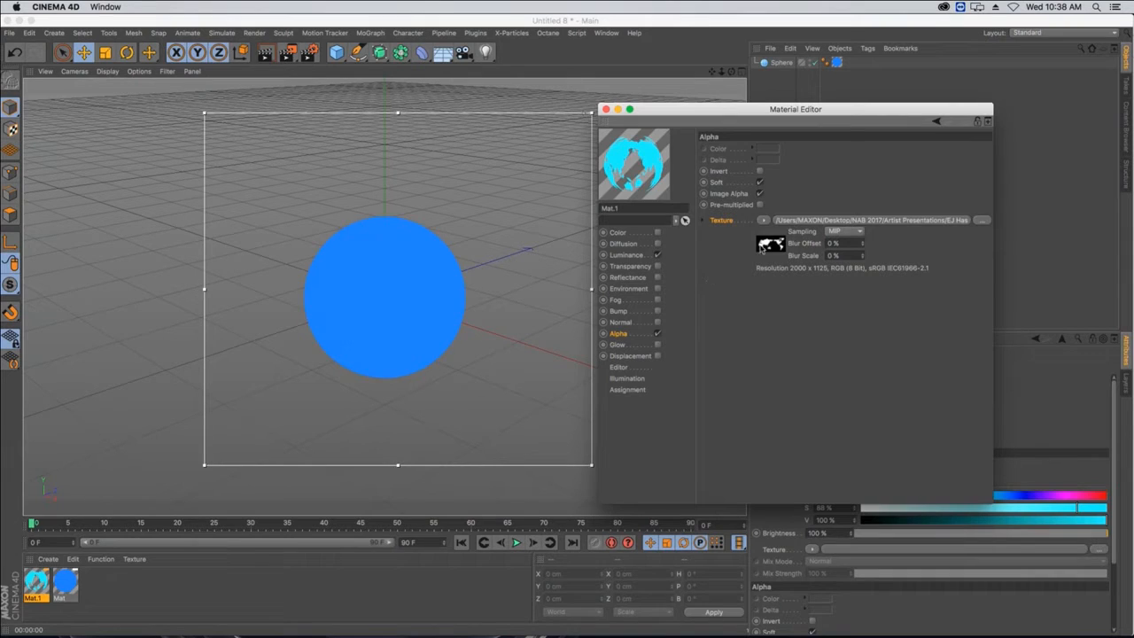
pyautogui.click(625, 255)
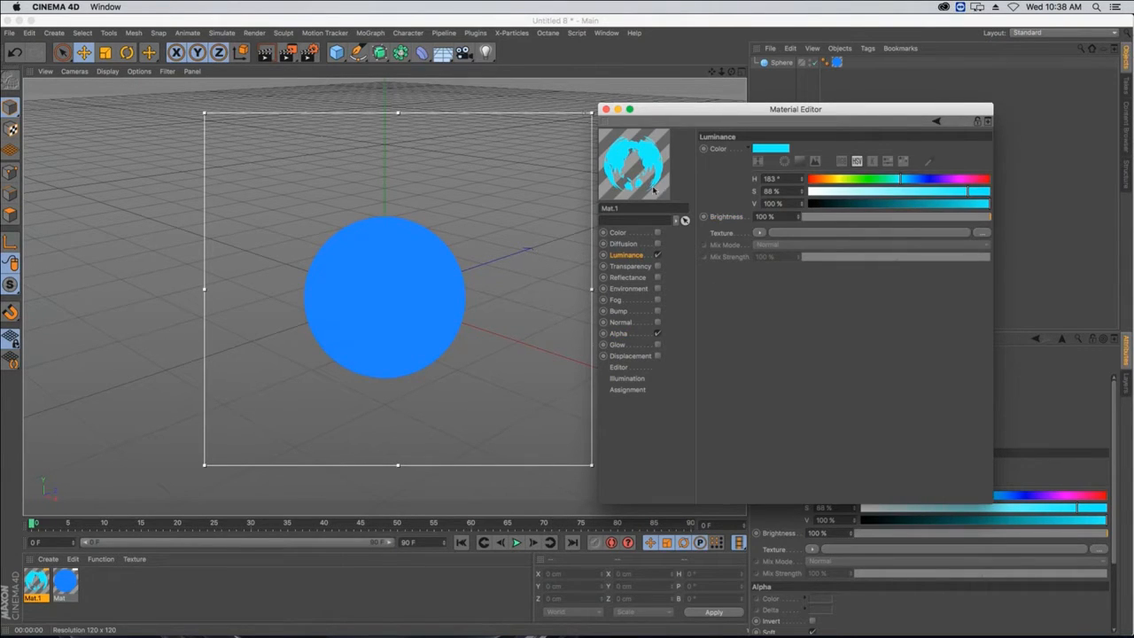
# - Apply the cyan world map material to the sphere on top of the blue one, and close the Material Editor
pyautogui.moveTo(36, 578); pyautogui.dragTo(803, 64)
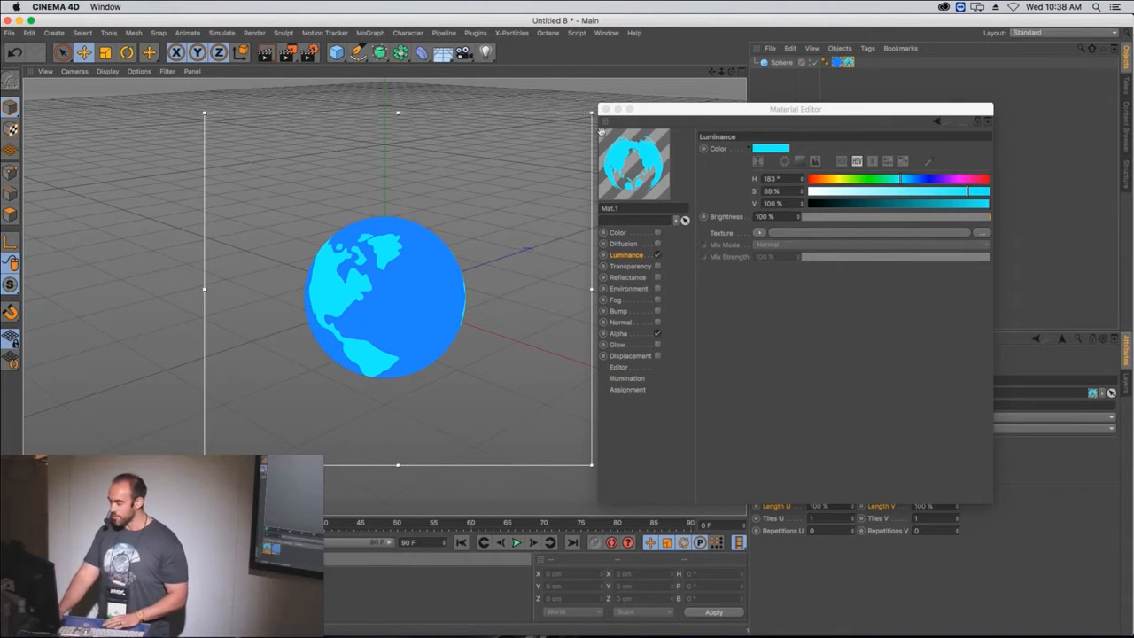
pyautogui.click(604, 108)
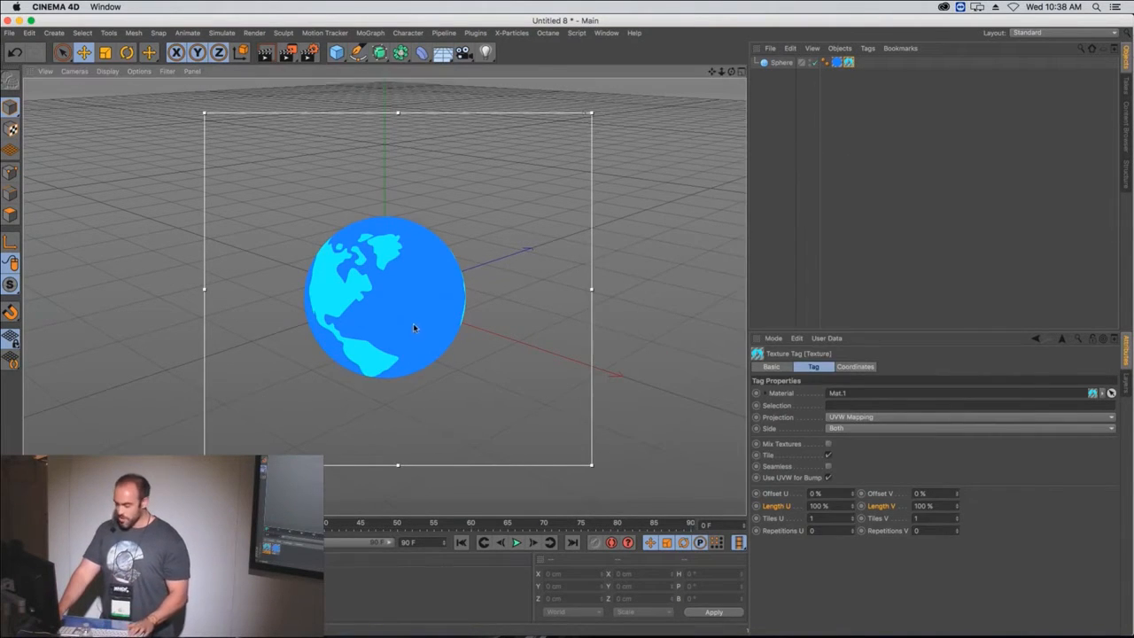
pyautogui.keyDown('alt'); pyautogui.moveTo(413, 322); pyautogui.dragTo(458, 321); pyautogui.keyUp('alt')
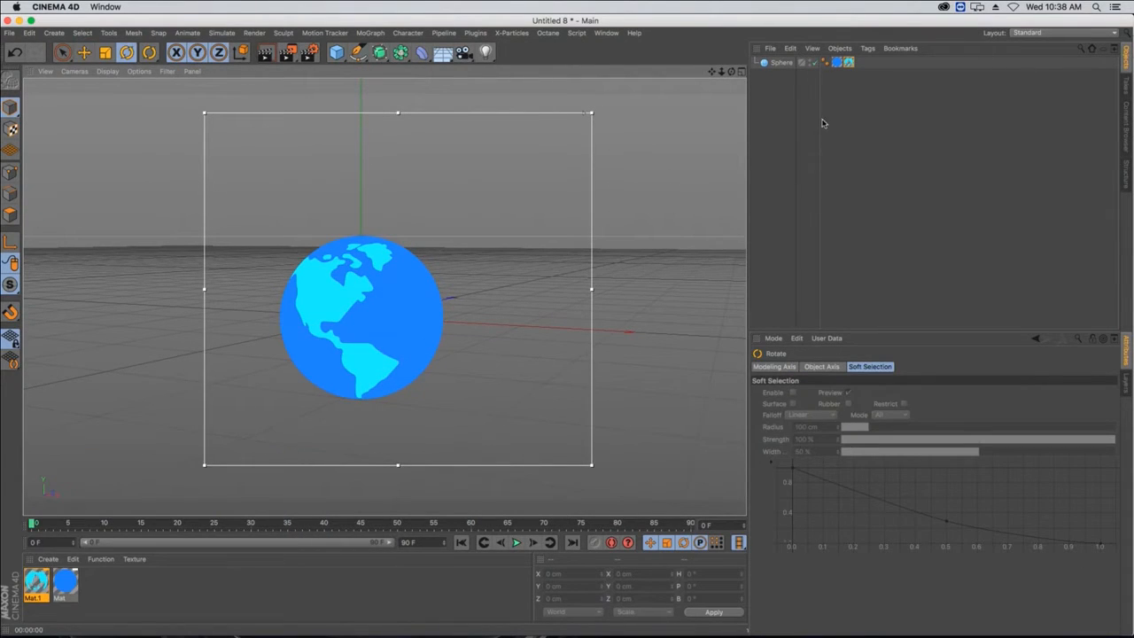
# - Rotate the sphere around its vertical axis to a heading of about 352.8°, and frame it in the view
pyautogui.click(781, 62)
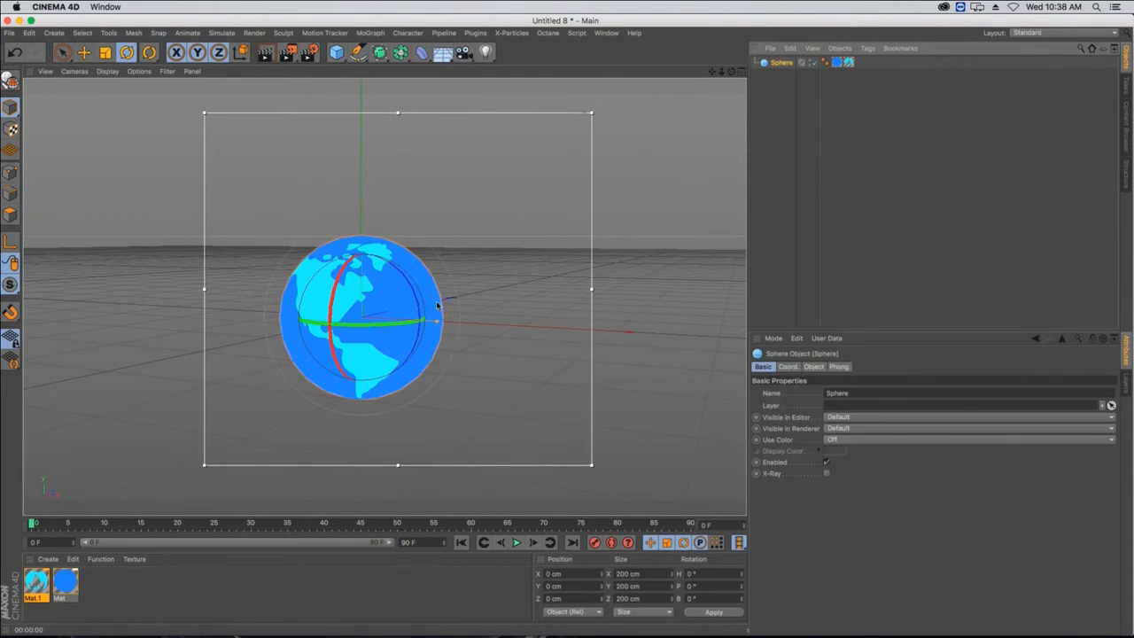
pyautogui.moveTo(355, 322); pyautogui.dragTo(461, 332)
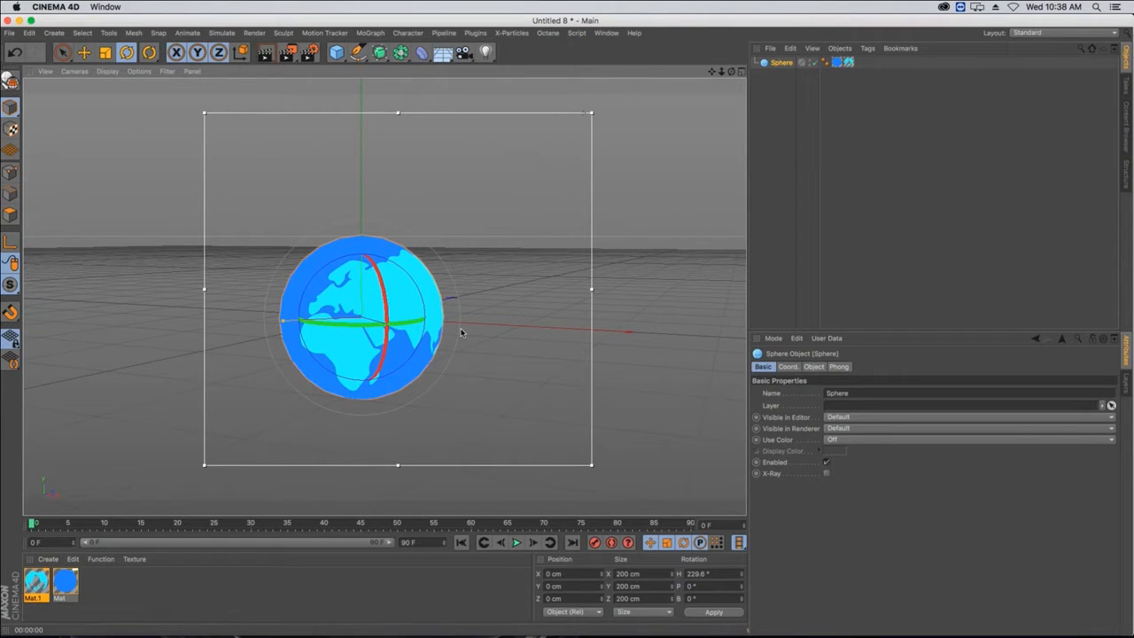
pyautogui.moveTo(314, 324); pyautogui.dragTo(460, 326)
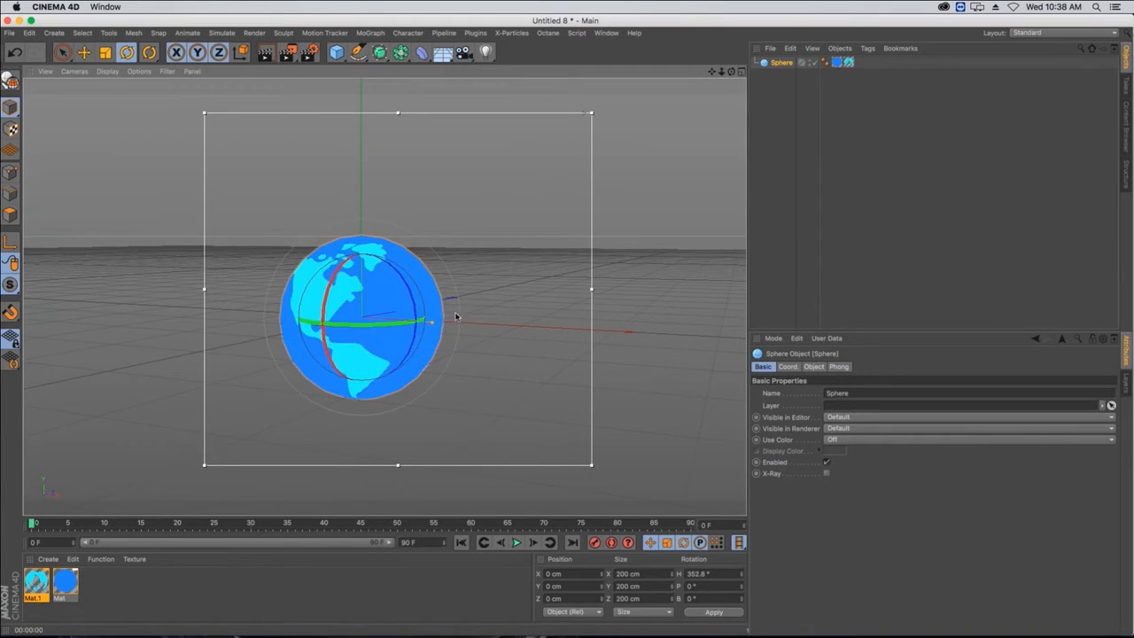
pyautogui.press('e')
pyautogui.press('h')
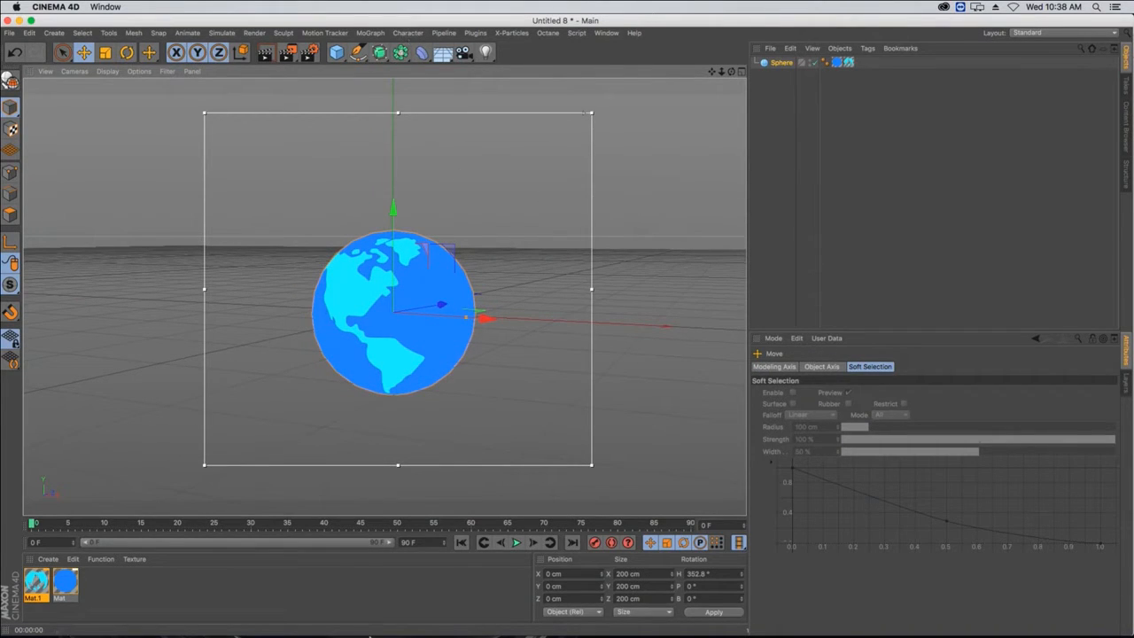
# - Play the animation in the 01_01_data center to earth scene as a reference, rewind it, and return to the Untitled 8 scene
pyautogui.click(606, 33)
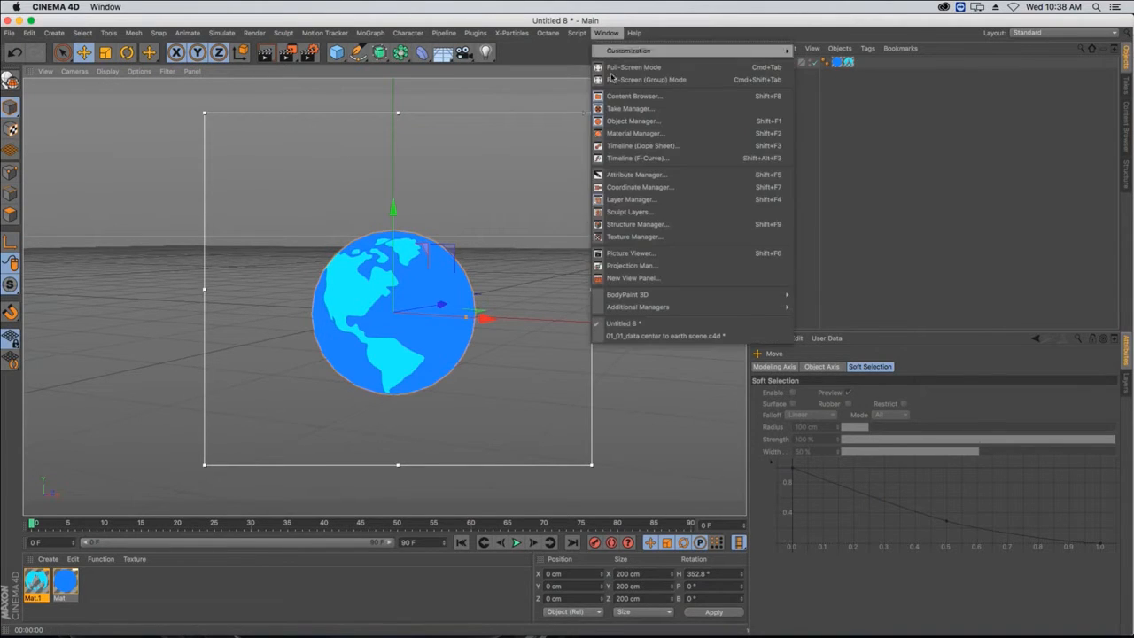
pyautogui.click(638, 336)
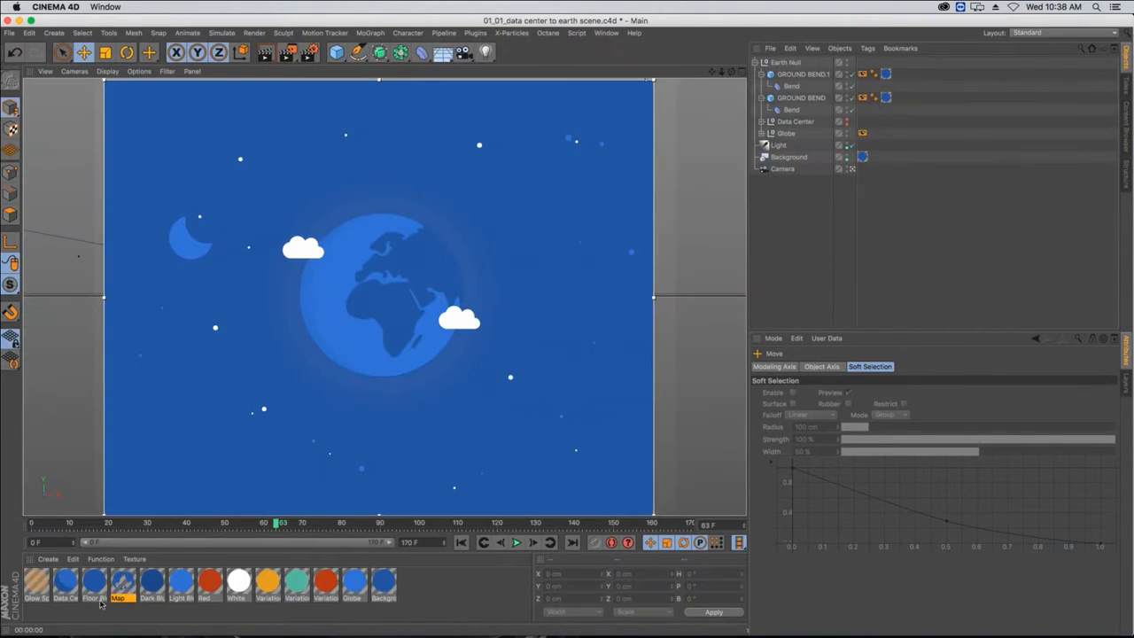
pyautogui.click(517, 542)
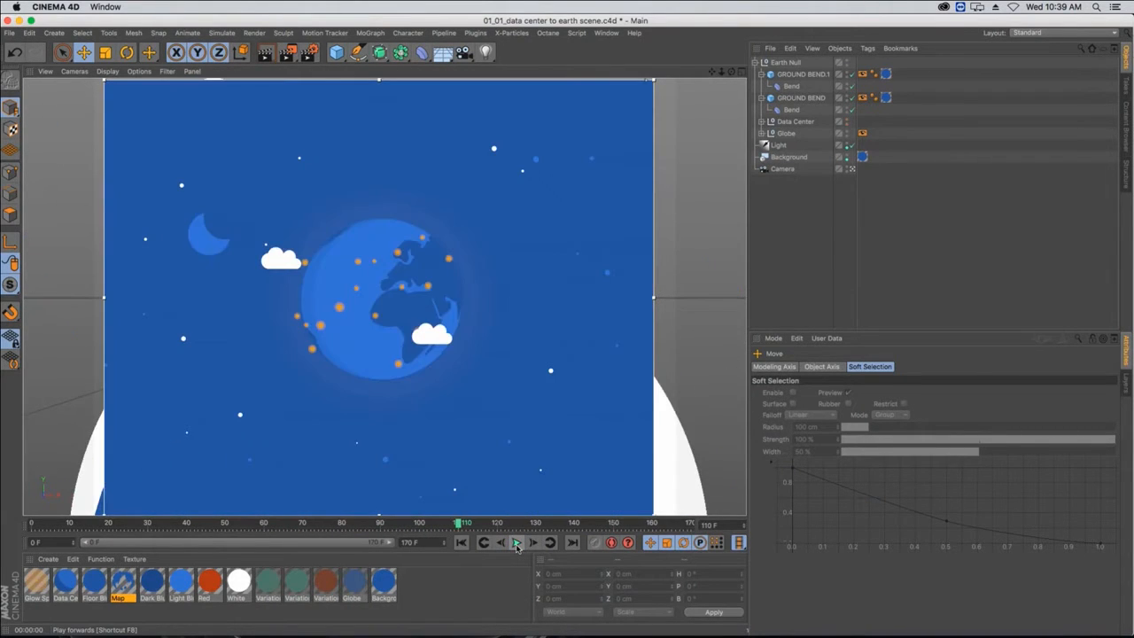
pyautogui.click(516, 542)
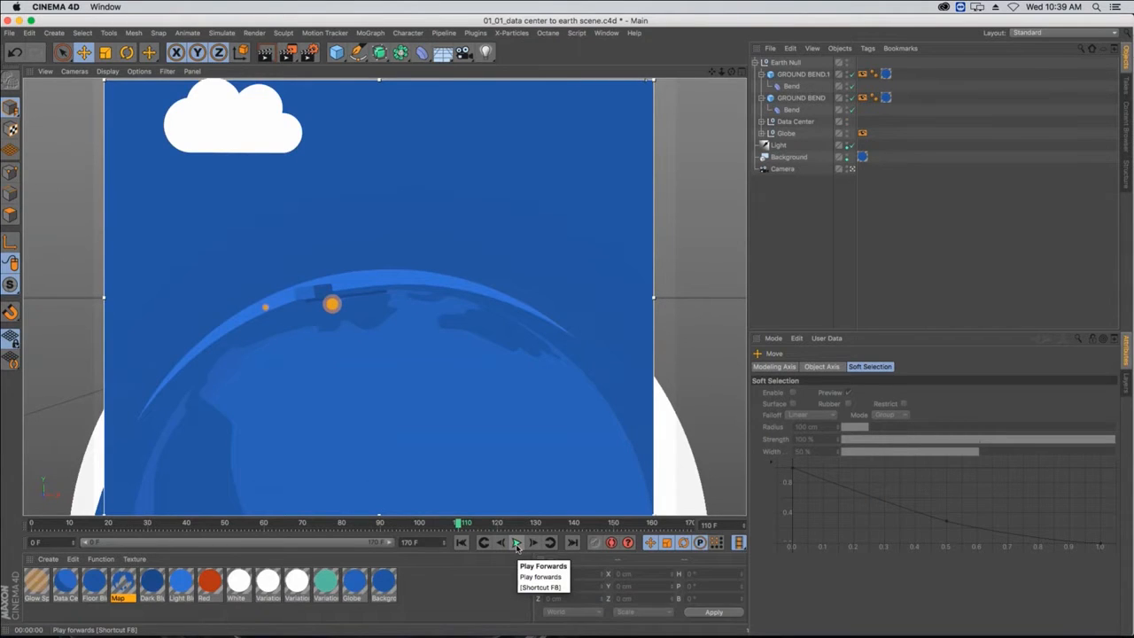
pyautogui.click(461, 541)
pyautogui.click(606, 36)
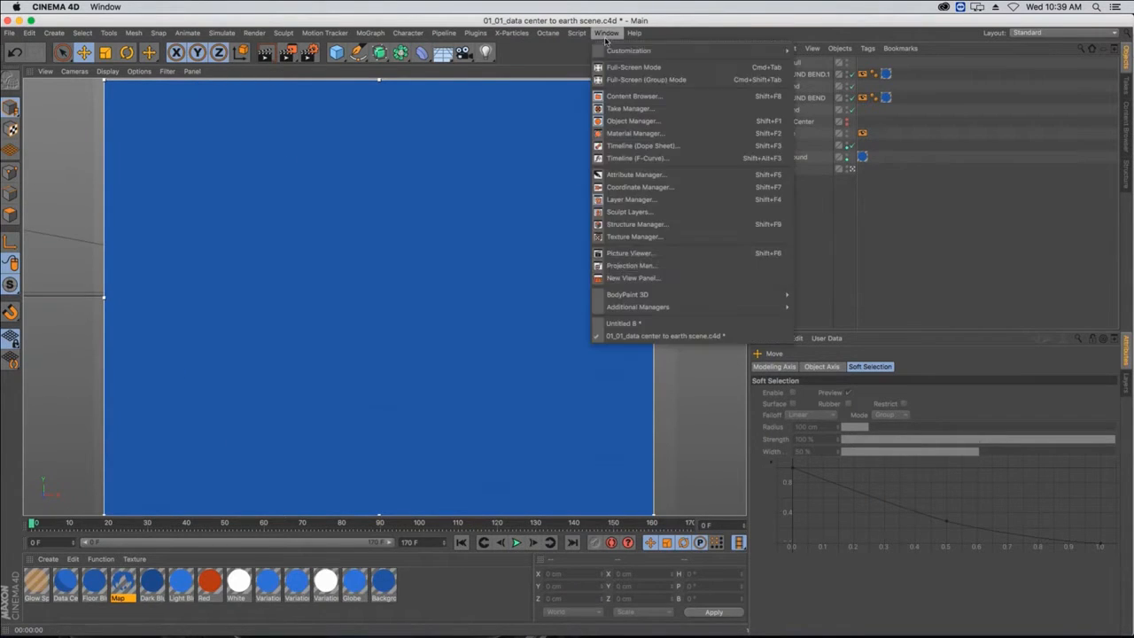
pyautogui.click(643, 323)
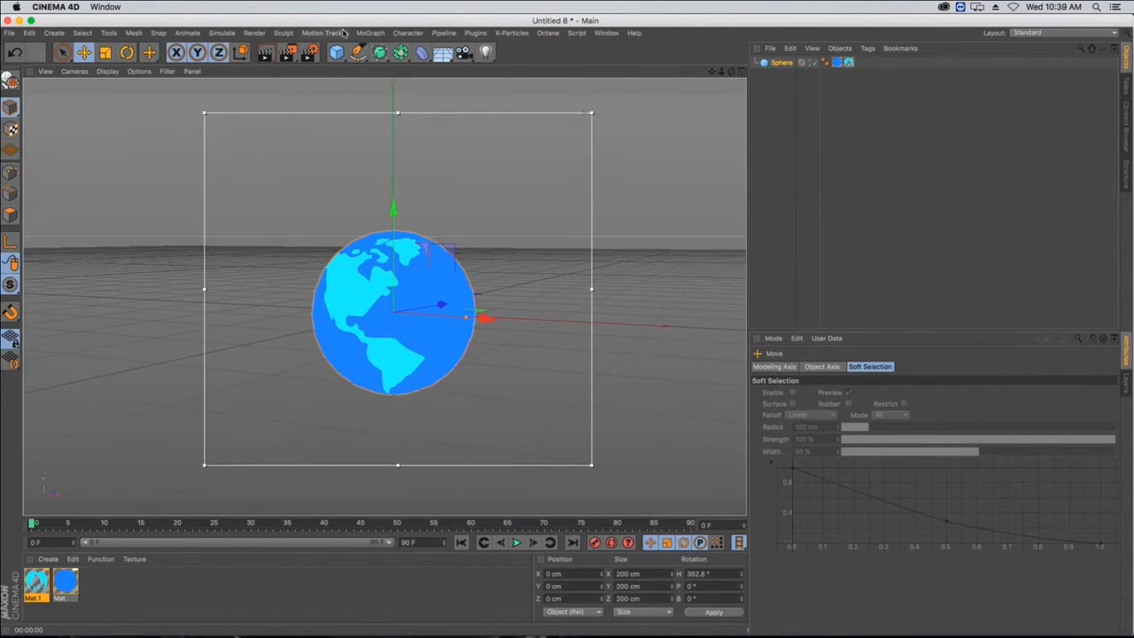
# - Add a MoGraph Cloner and create a new sphere as its child
pyautogui.click(370, 33)
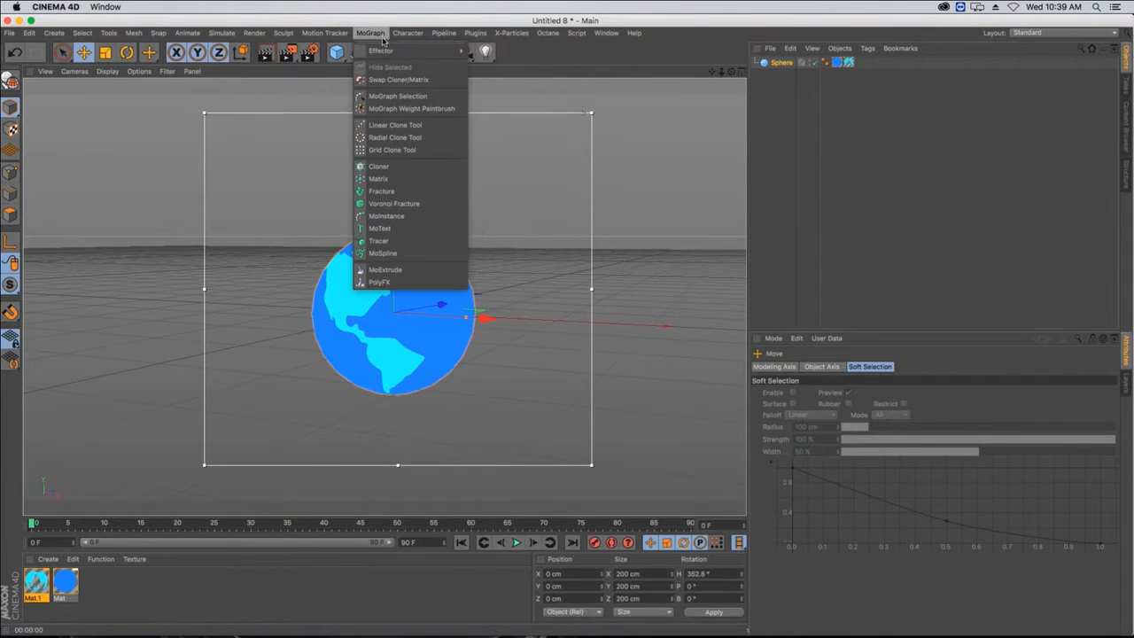
pyautogui.click(395, 168)
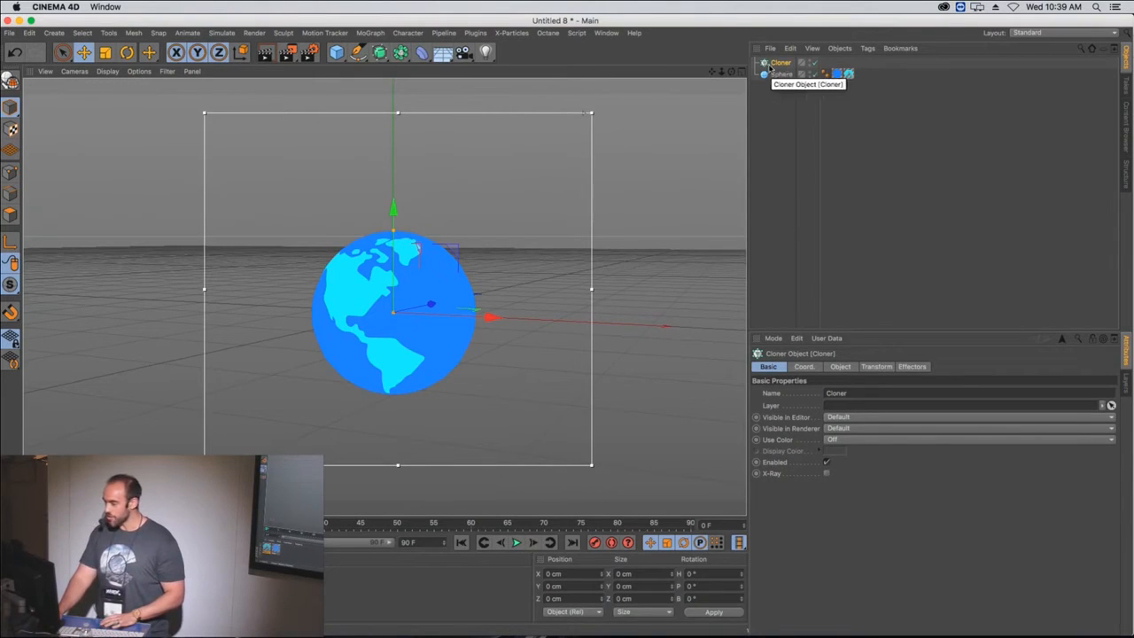
pyautogui.moveTo(336, 52); pyautogui.dragTo(379, 83)
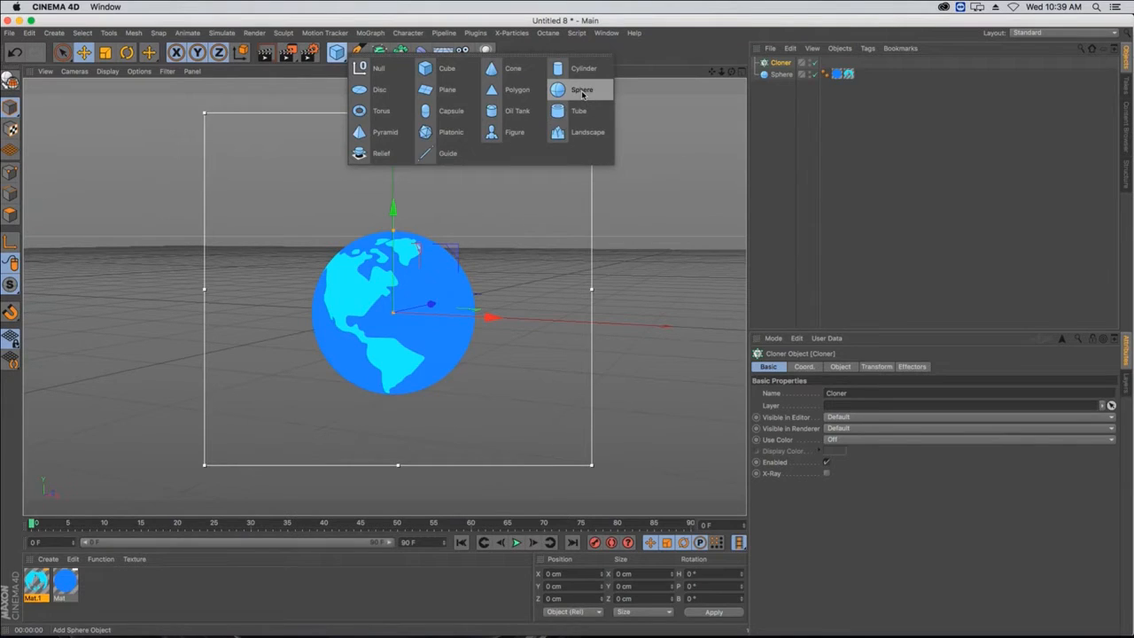
pyautogui.click(582, 90)
pyautogui.moveTo(783, 63); pyautogui.dragTo(788, 78)
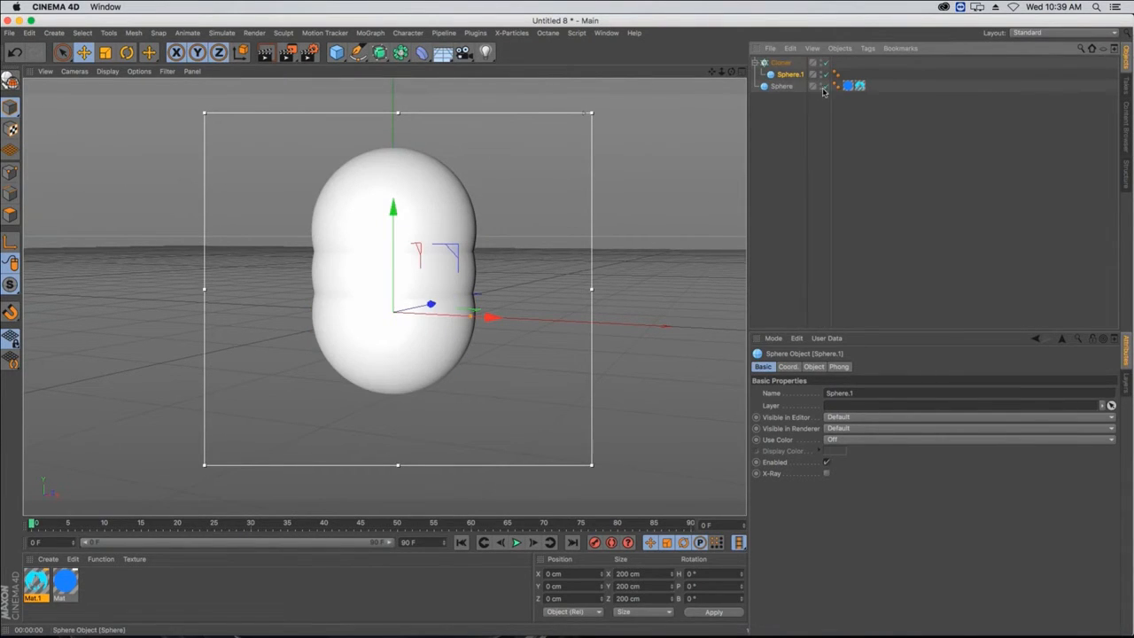
# - Disable the textured globe sphere and rename it Earth
pyautogui.doubleClick(781, 87)
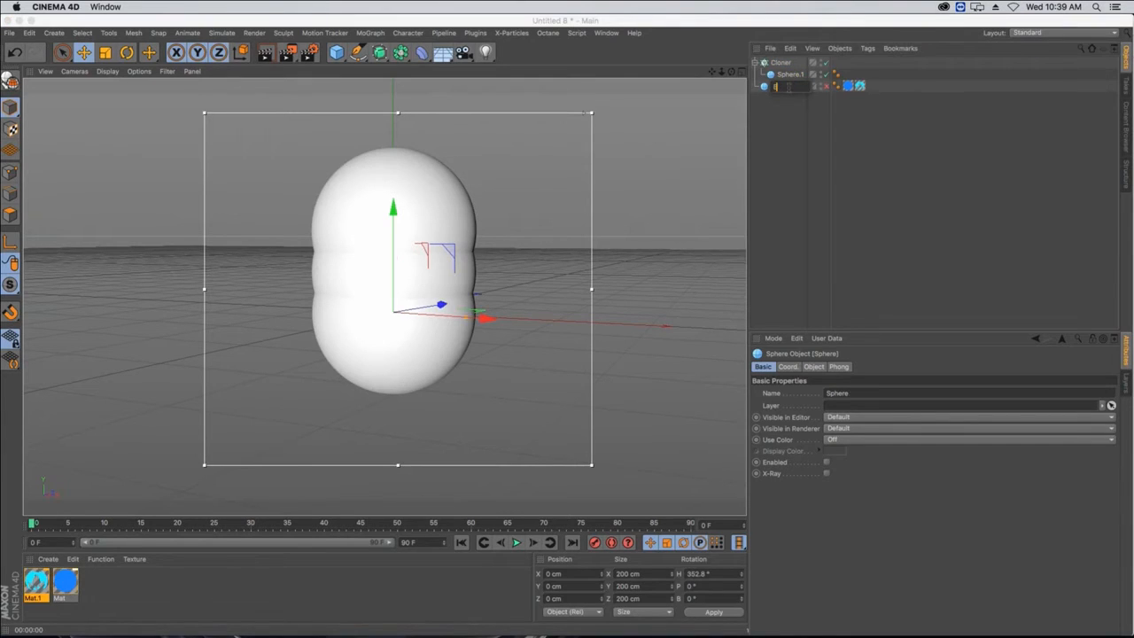
pyautogui.write('Earth')
pyautogui.press('Return')
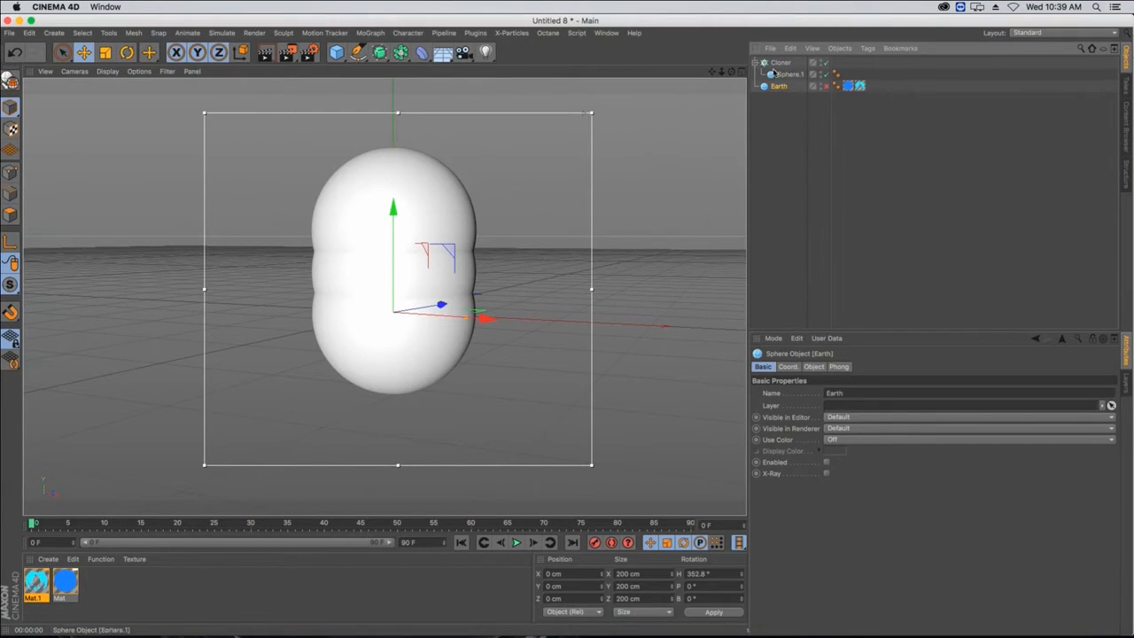
# - Set the radius of the sphere inside the Cloner to 7 cm
pyautogui.click(777, 63)
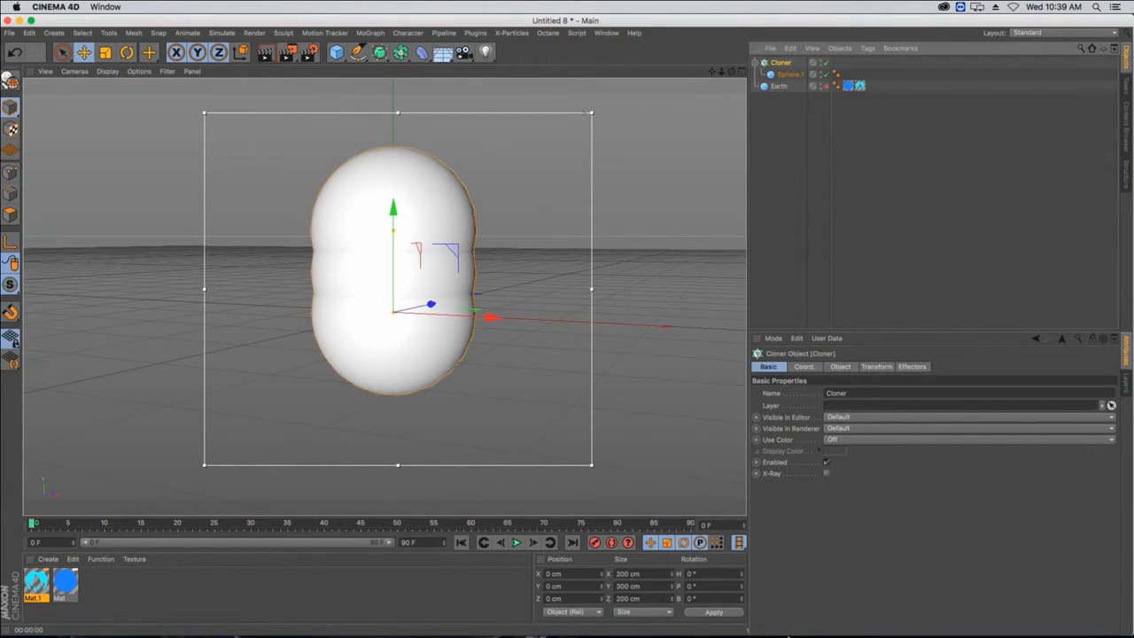
pyautogui.click(846, 369)
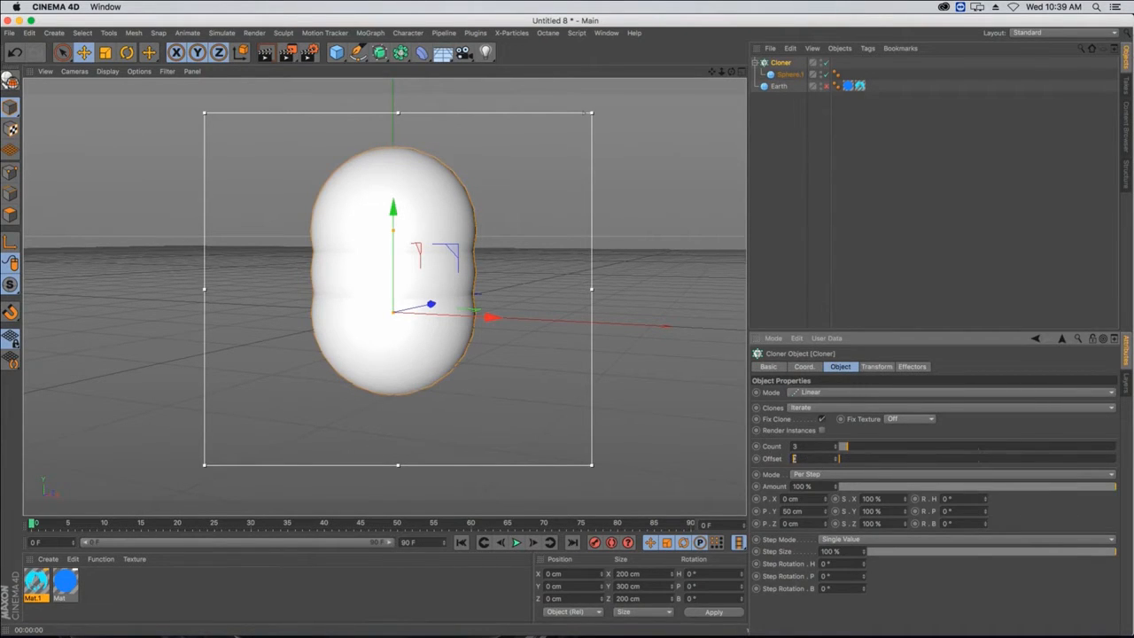
pyautogui.click(791, 511)
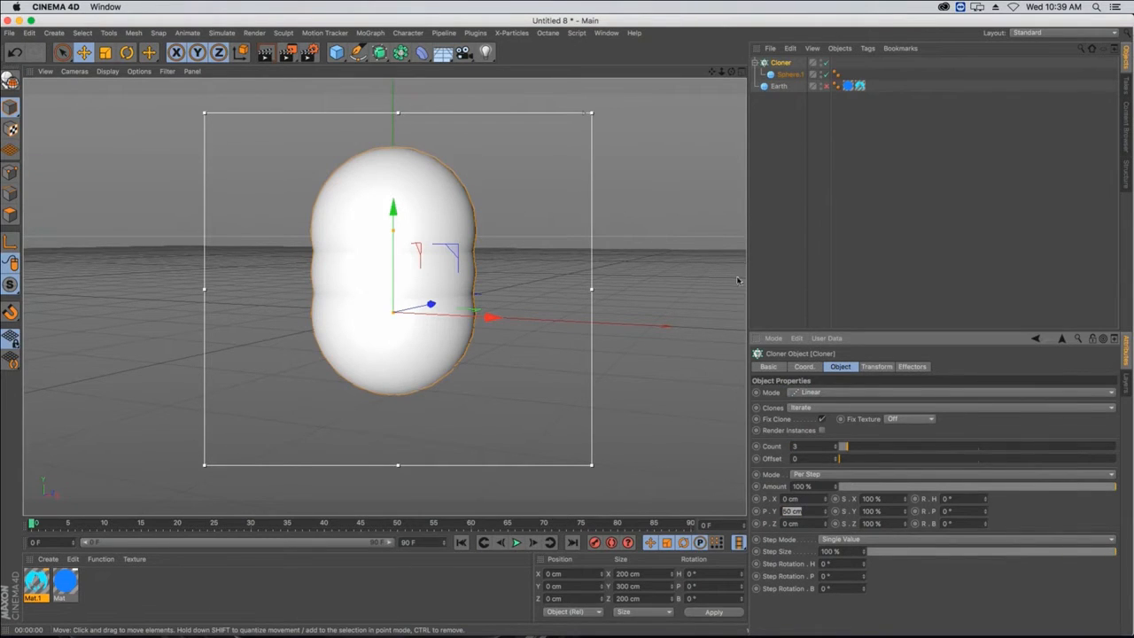
pyautogui.click(789, 74)
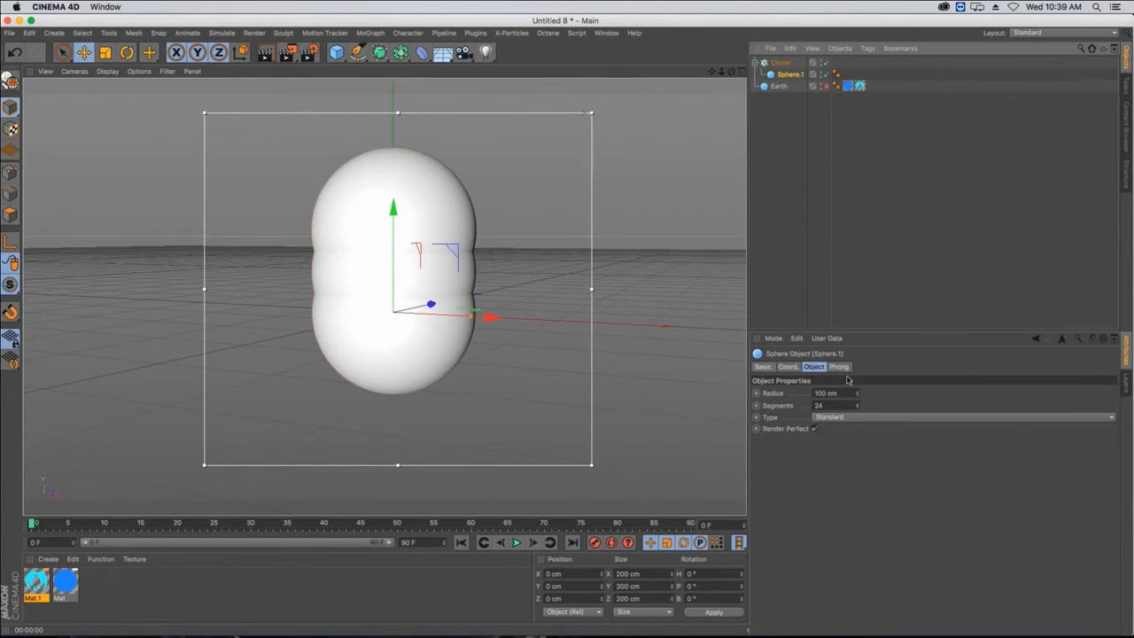
pyautogui.click(837, 392)
pyautogui.write('10')
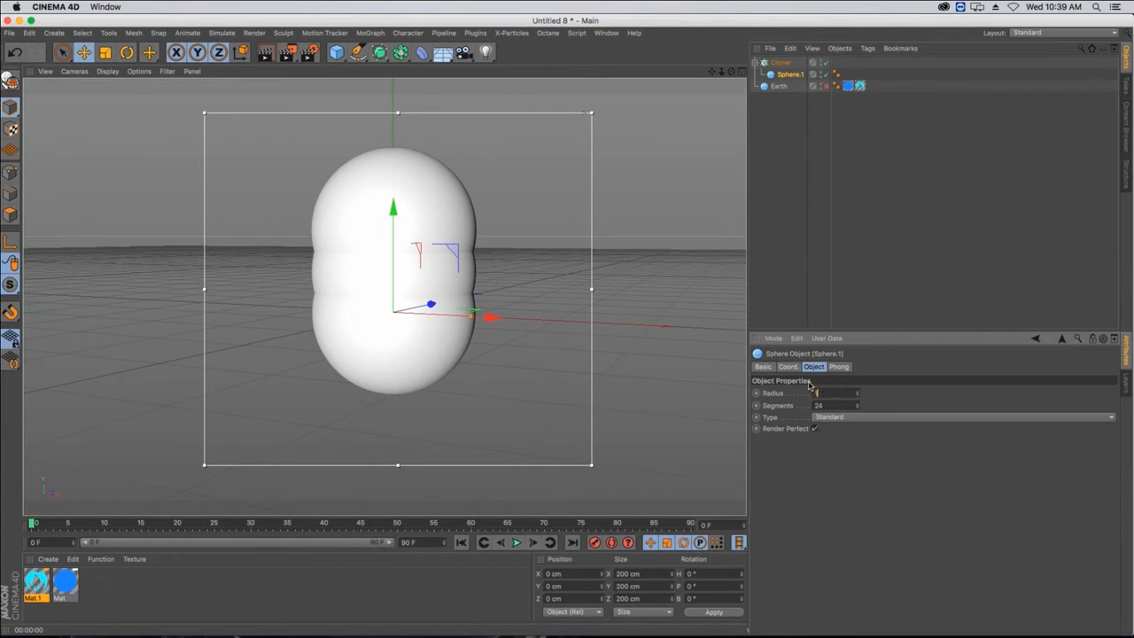
pyautogui.press('Return')
pyautogui.click(834, 392)
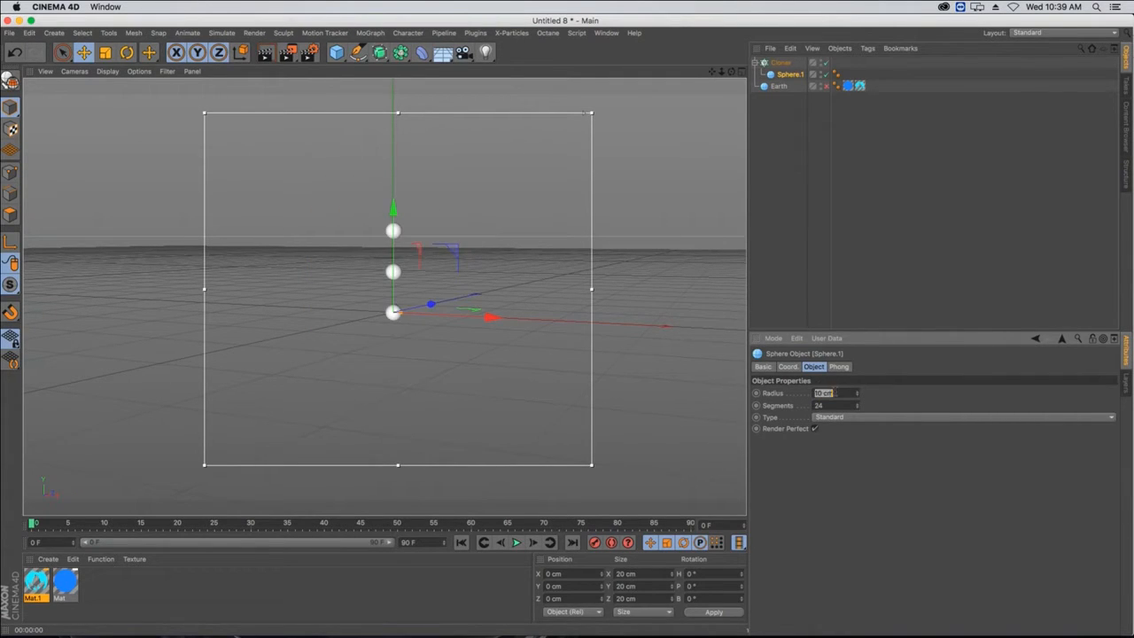
pyautogui.write('7')
pyautogui.press('Return')
# - Switch the Cloner to Radial mode with a radius of about 274 cm and a count of 71, and re-enable the Earth sphere
pyautogui.click(781, 62)
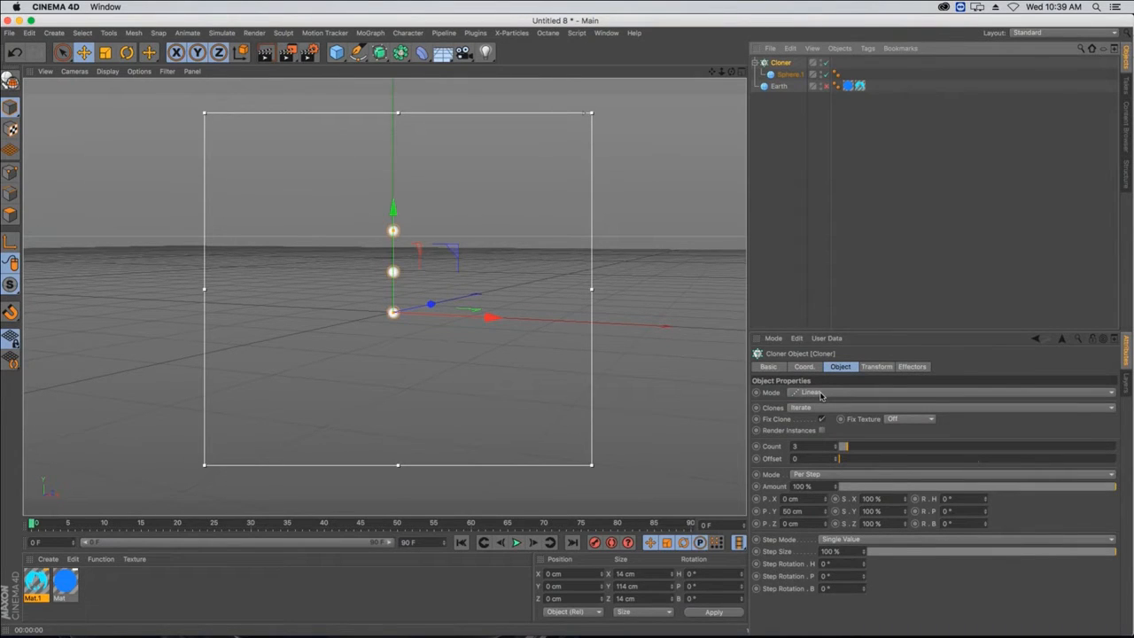
pyautogui.click(831, 392)
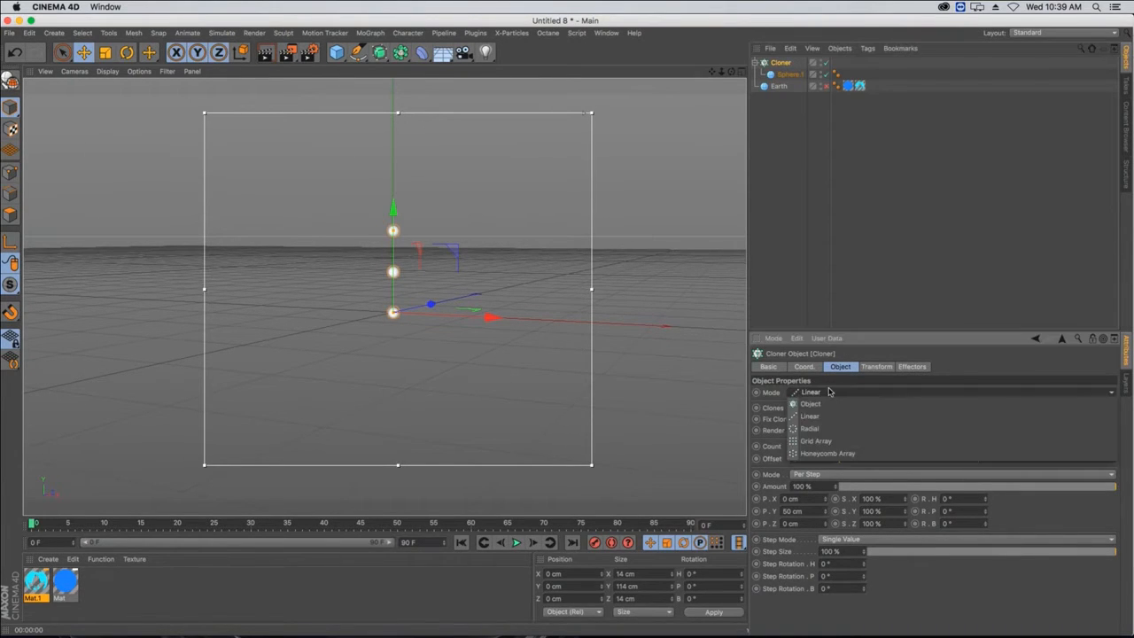
pyautogui.click(837, 434)
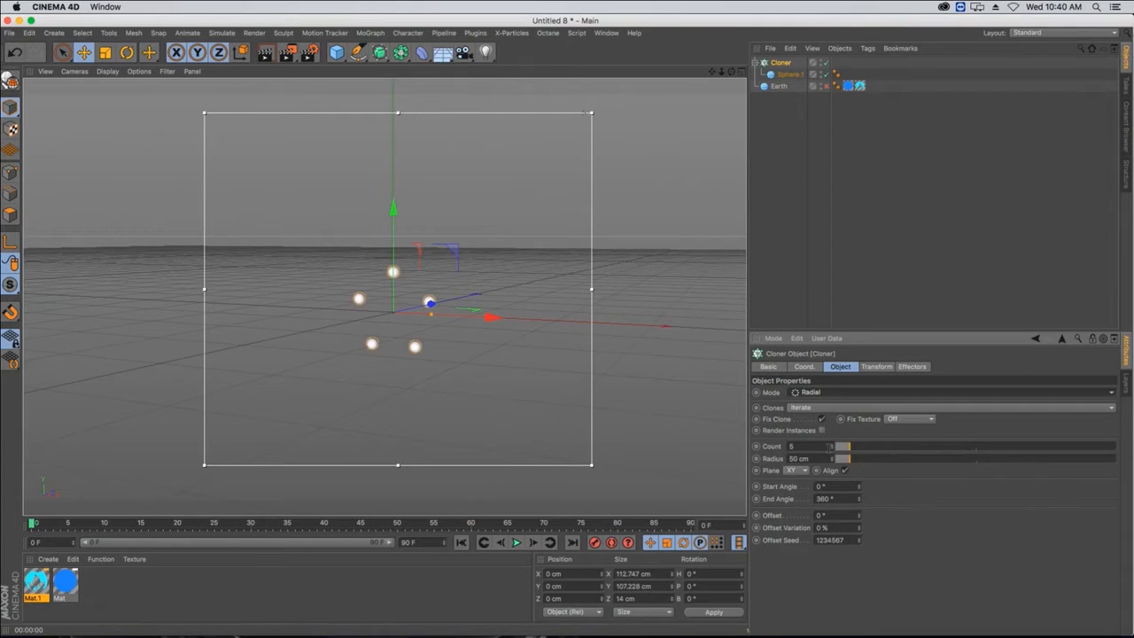
pyautogui.moveTo(856, 459); pyautogui.dragTo(919, 440)
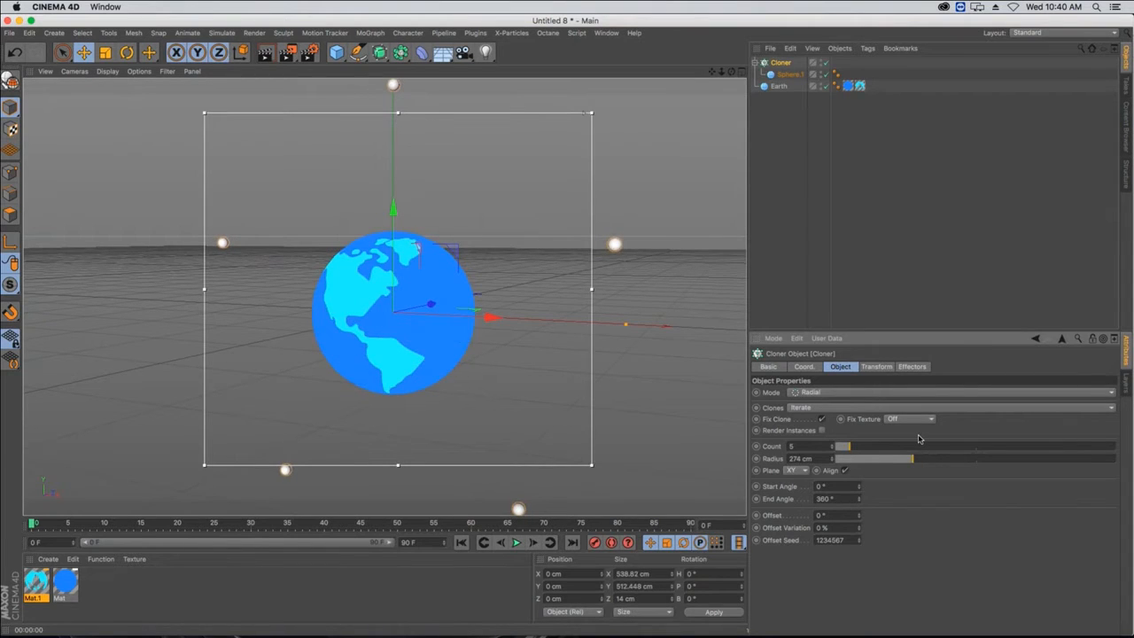
pyautogui.moveTo(841, 446); pyautogui.dragTo(1034, 452)
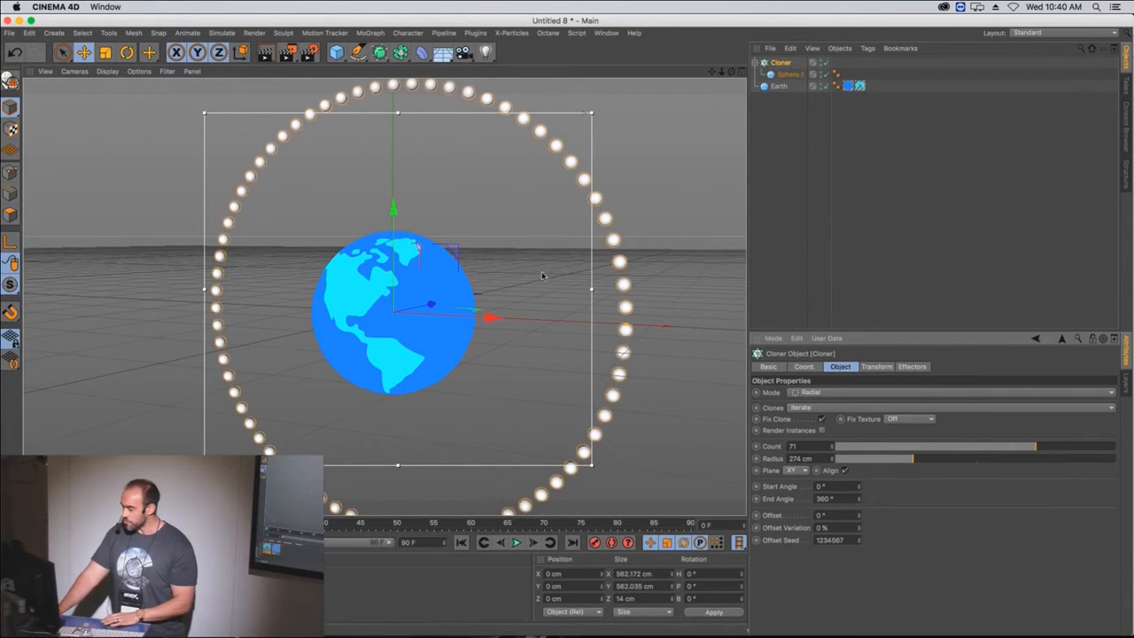
# - Create a new material with Color and Reflectance disabled and only a white Luminance channel enabled
pyautogui.click(788, 75)
pyautogui.doubleClick(221, 589)
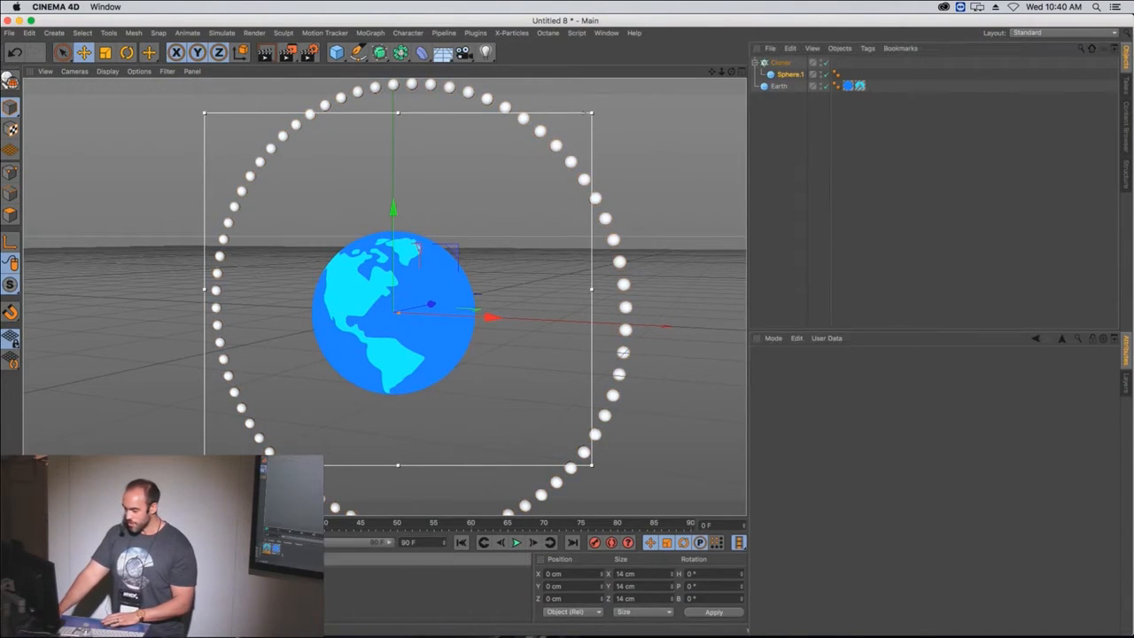
pyautogui.doubleClick(27, 587)
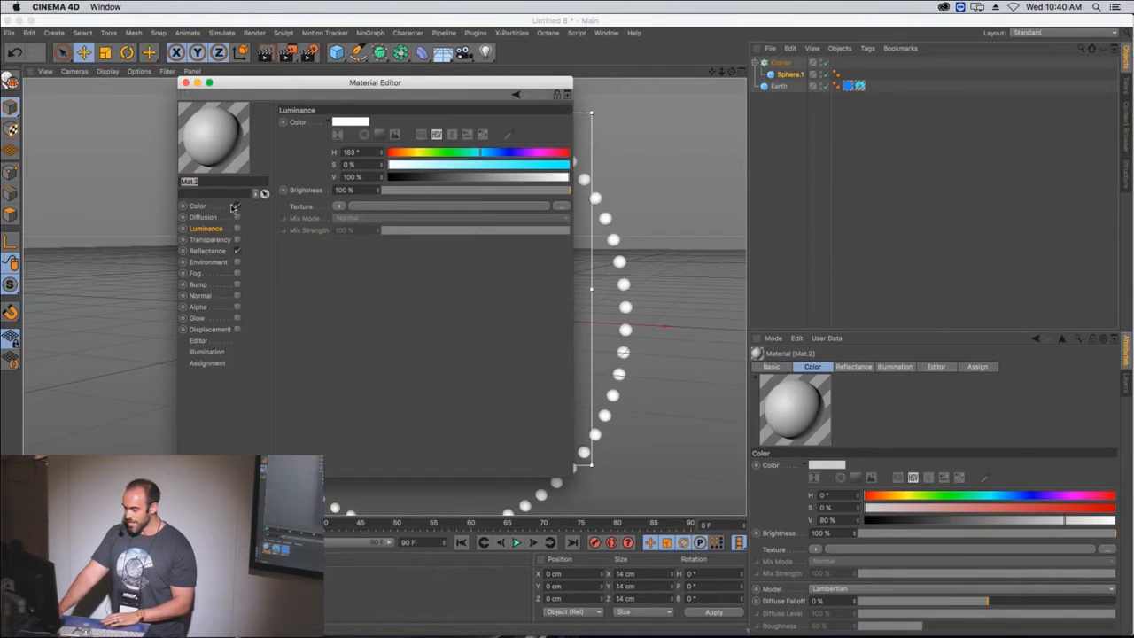
pyautogui.click(236, 207)
pyautogui.click(237, 206)
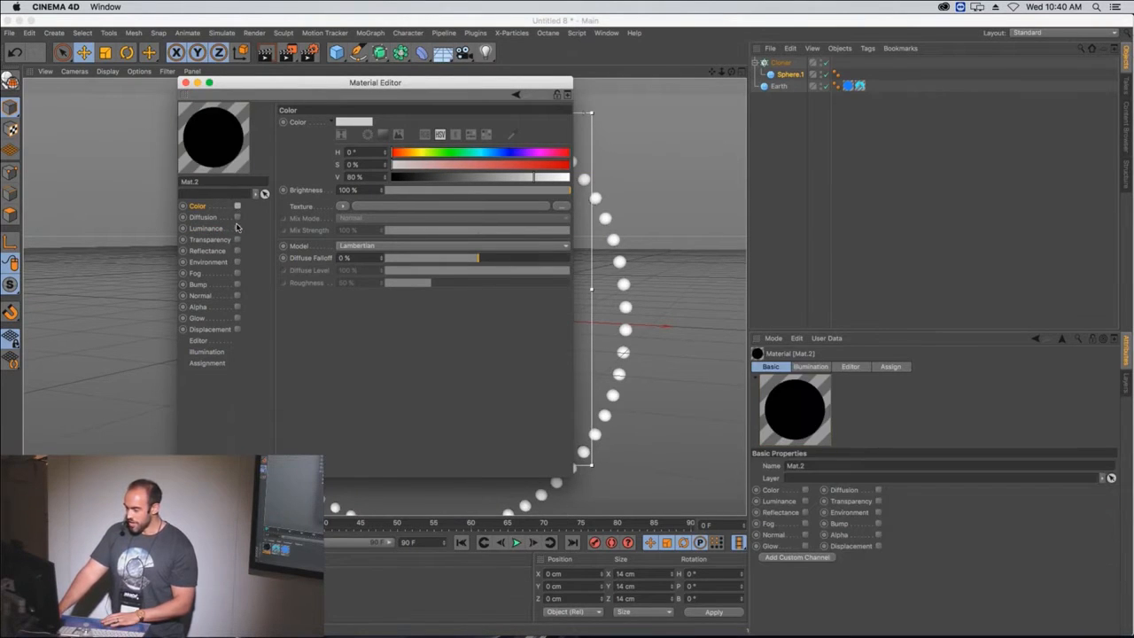
pyautogui.click(237, 228)
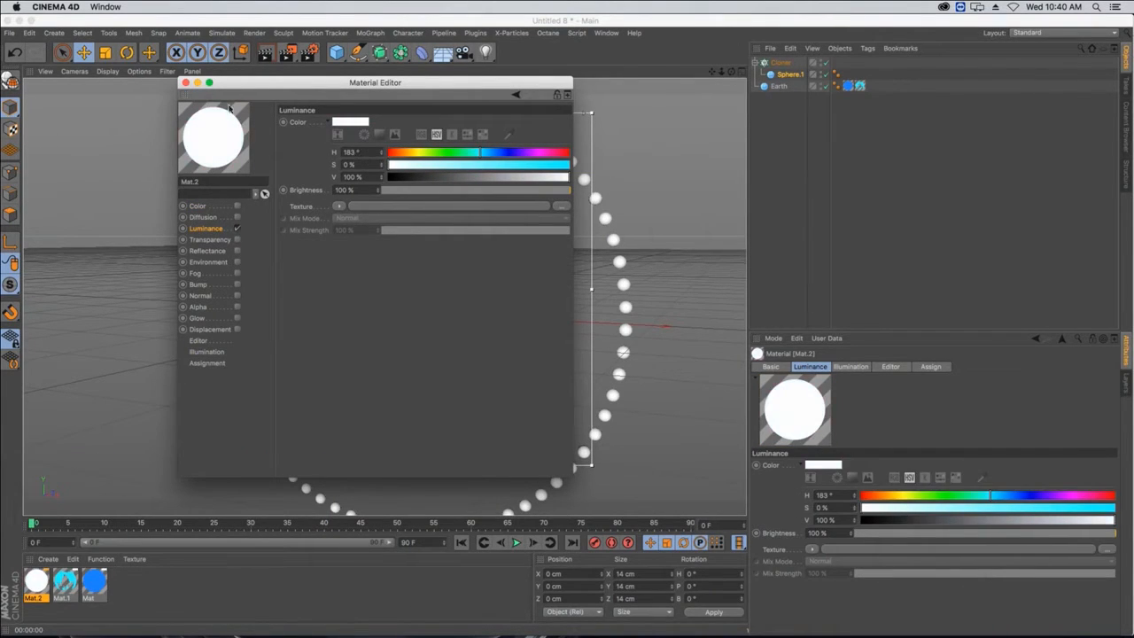
pyautogui.click(185, 82)
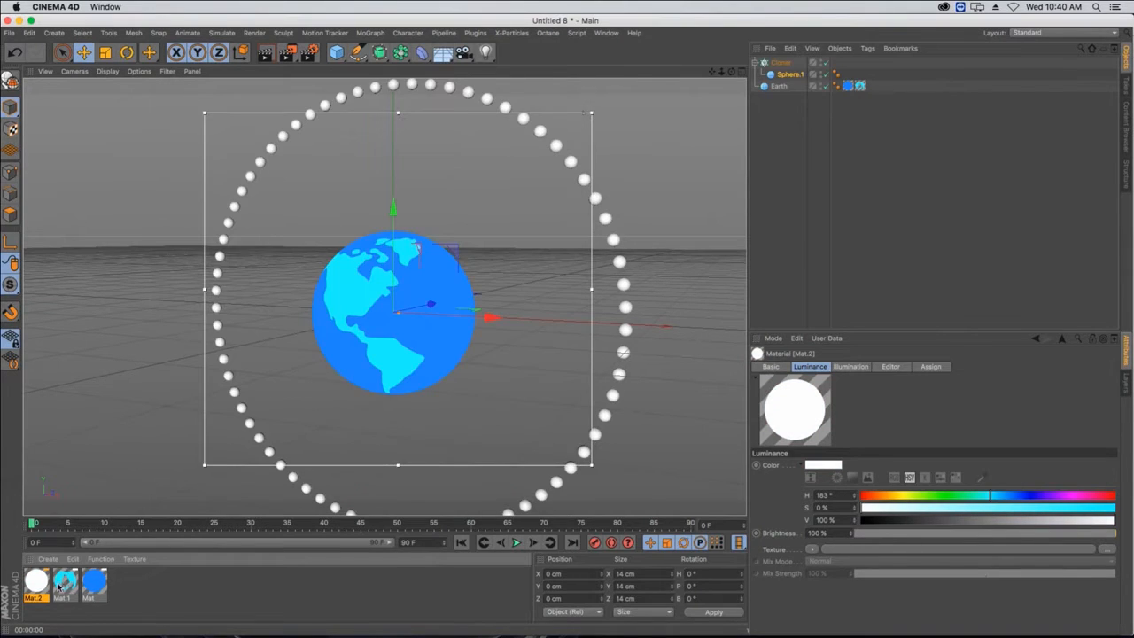
# - Apply the white luminance material to the cloned sphere and rename that sphere Star
pyautogui.moveTo(789, 144); pyautogui.dragTo(788, 75)
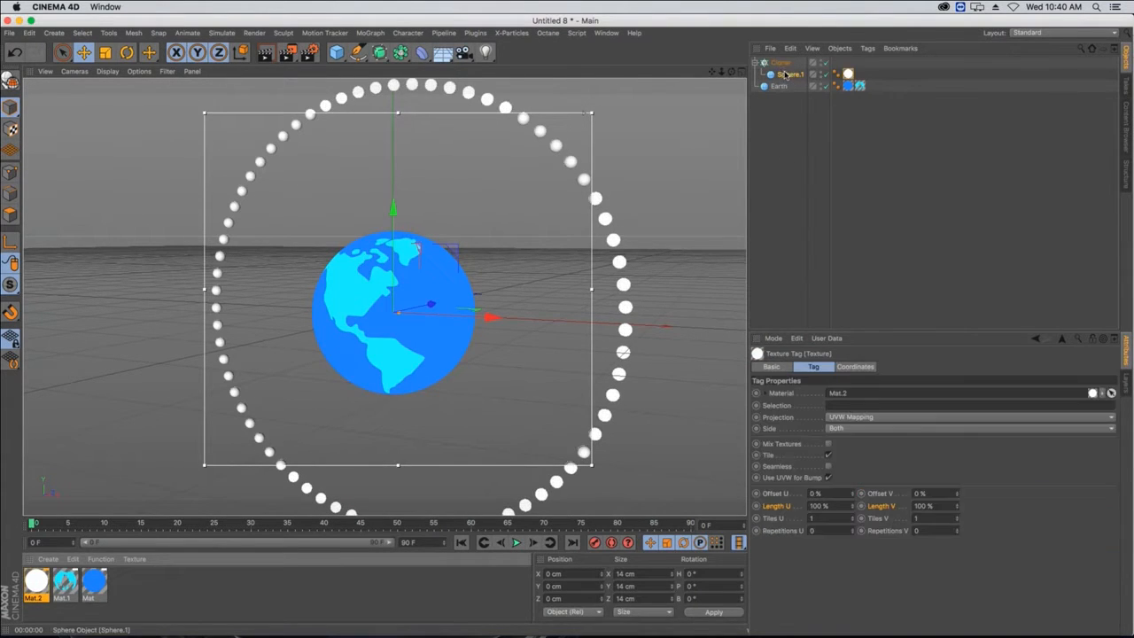
pyautogui.doubleClick(791, 74)
pyautogui.write('Star')
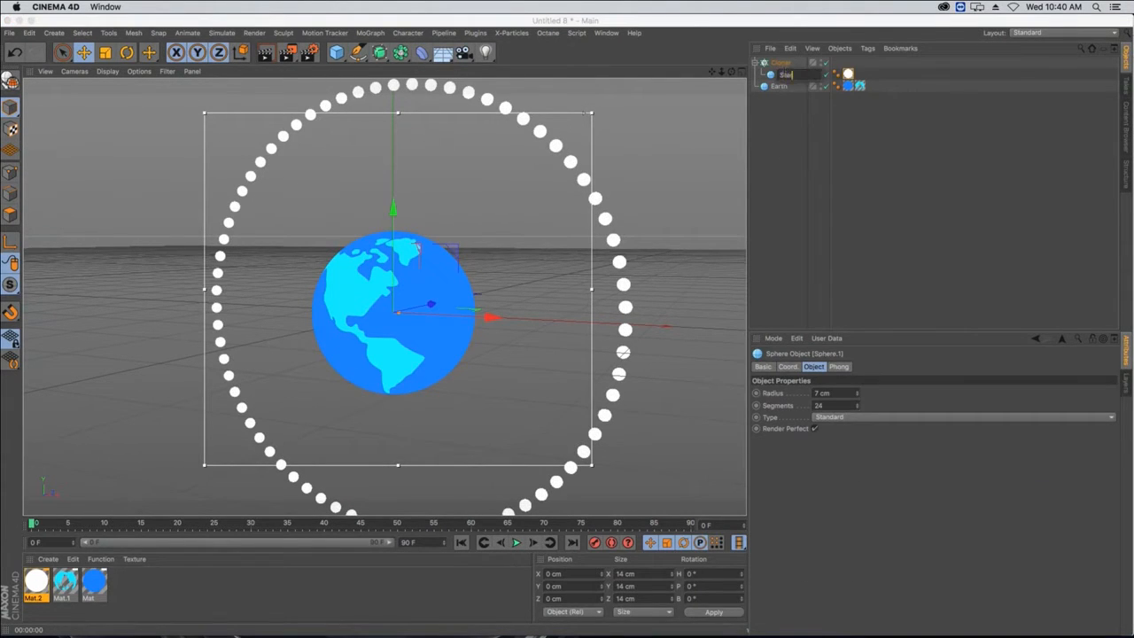
pyautogui.press('Return')
# - Add a Random effector to the Cloner and check the Cloner's list of effectors
pyautogui.click(781, 63)
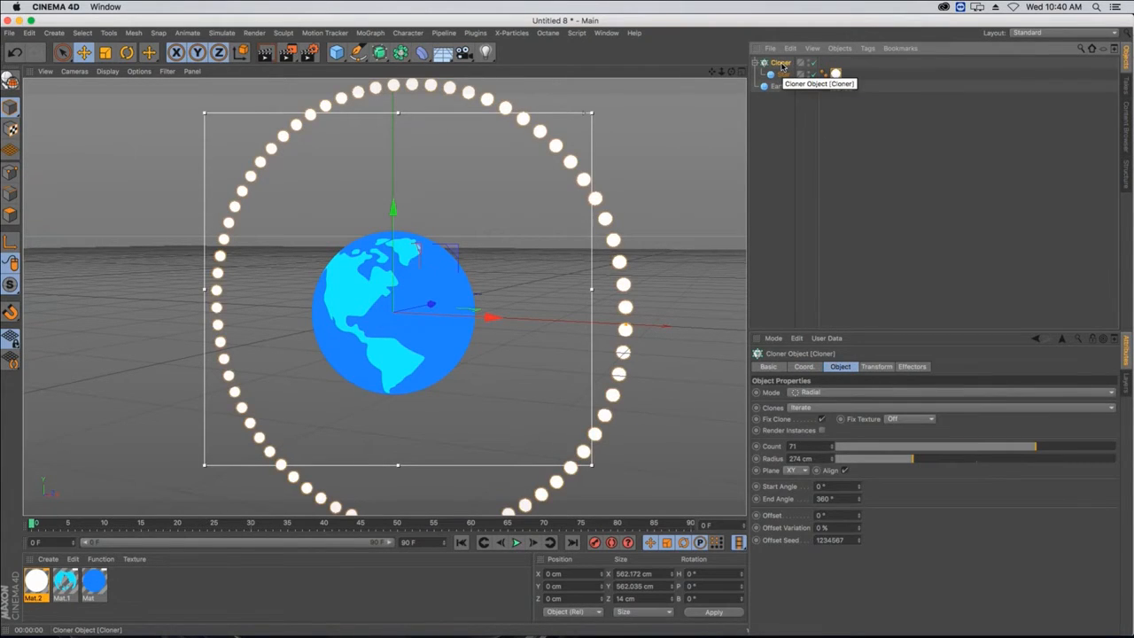
pyautogui.click(370, 33)
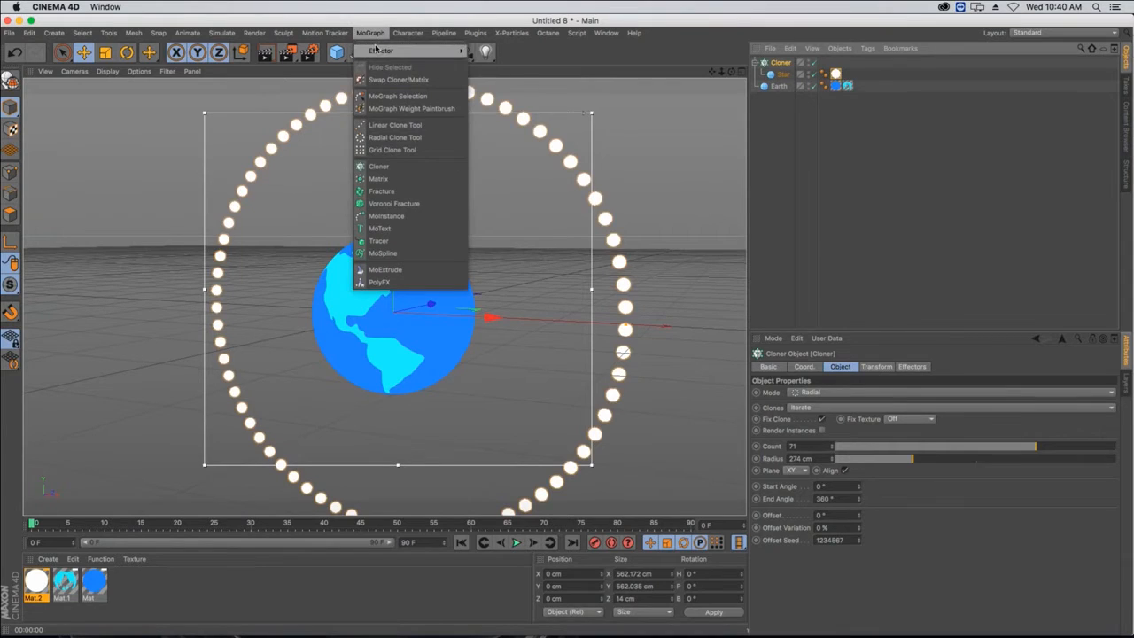
pyautogui.moveTo(432, 55)
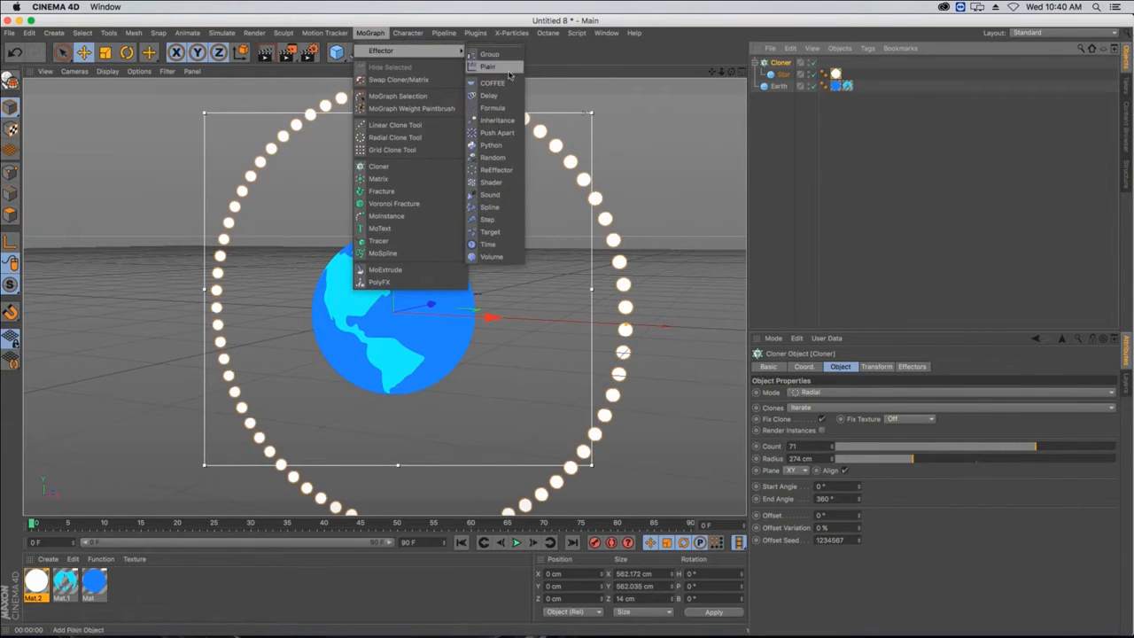
pyautogui.click(504, 159)
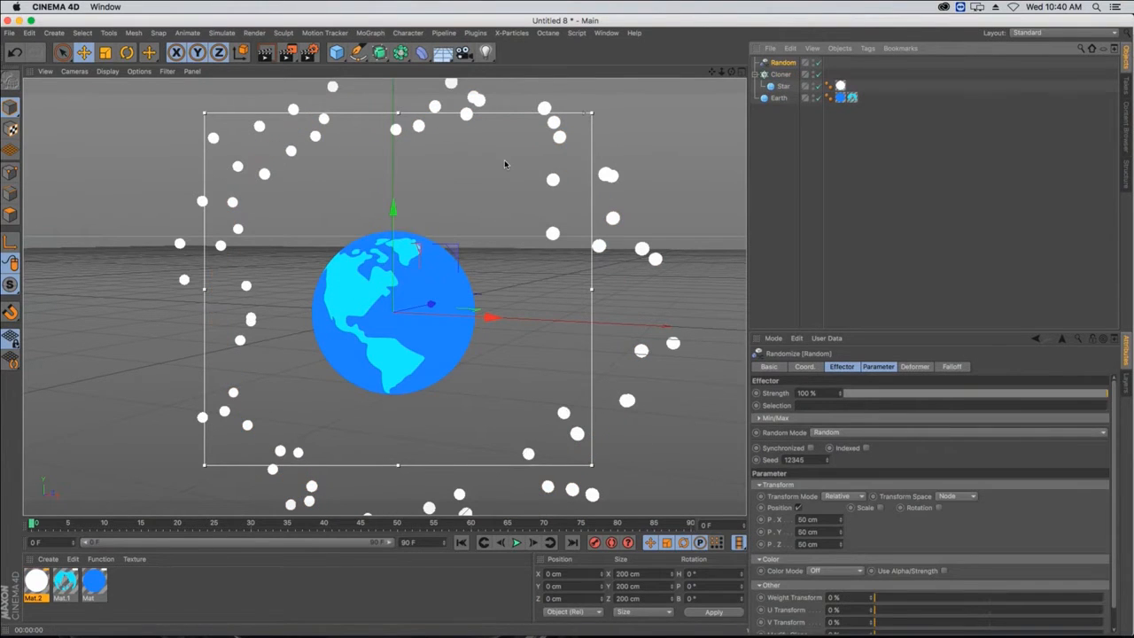
pyautogui.click(776, 76)
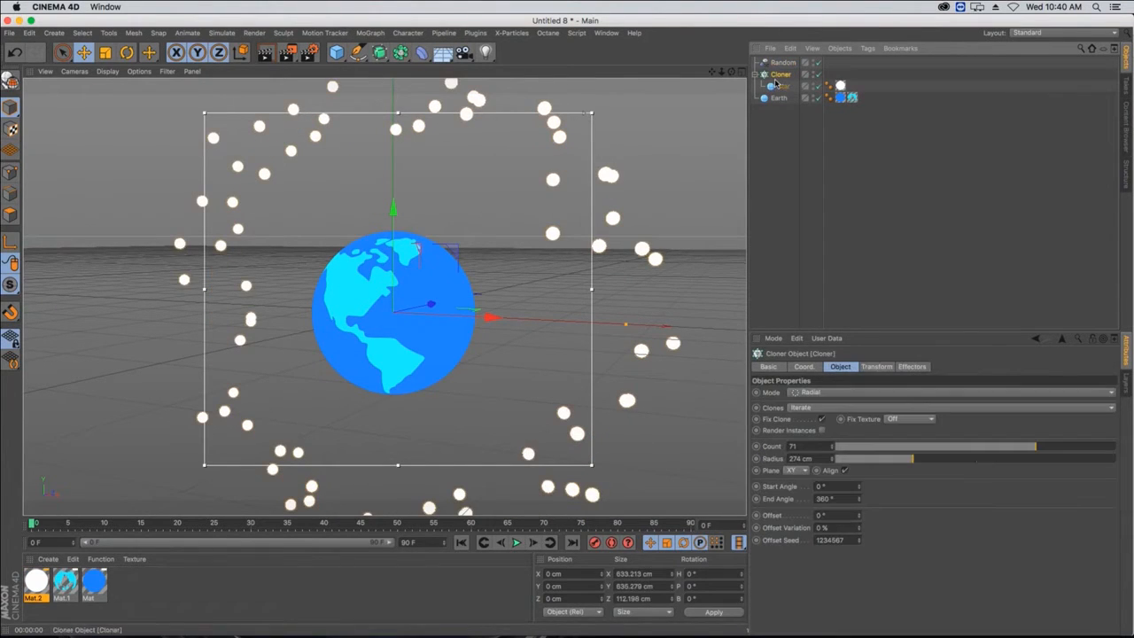
pyautogui.click(910, 367)
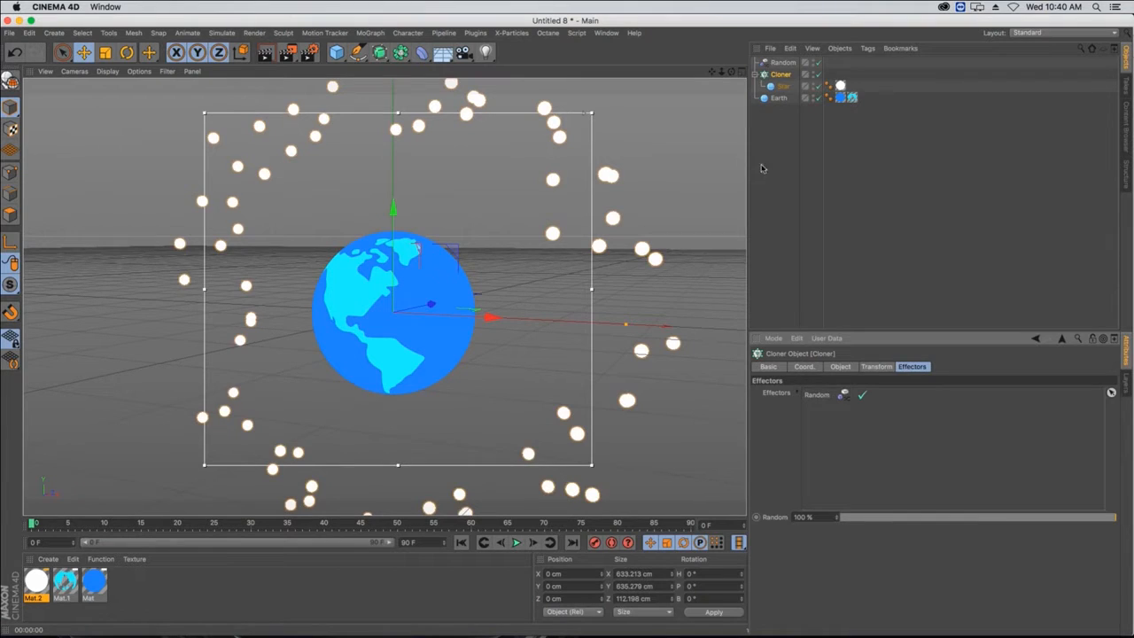
# - Set the Random effector's position variation to about 76 cm in X, 214 cm in Y and 294 cm in Z
pyautogui.doubleClick(817, 394)
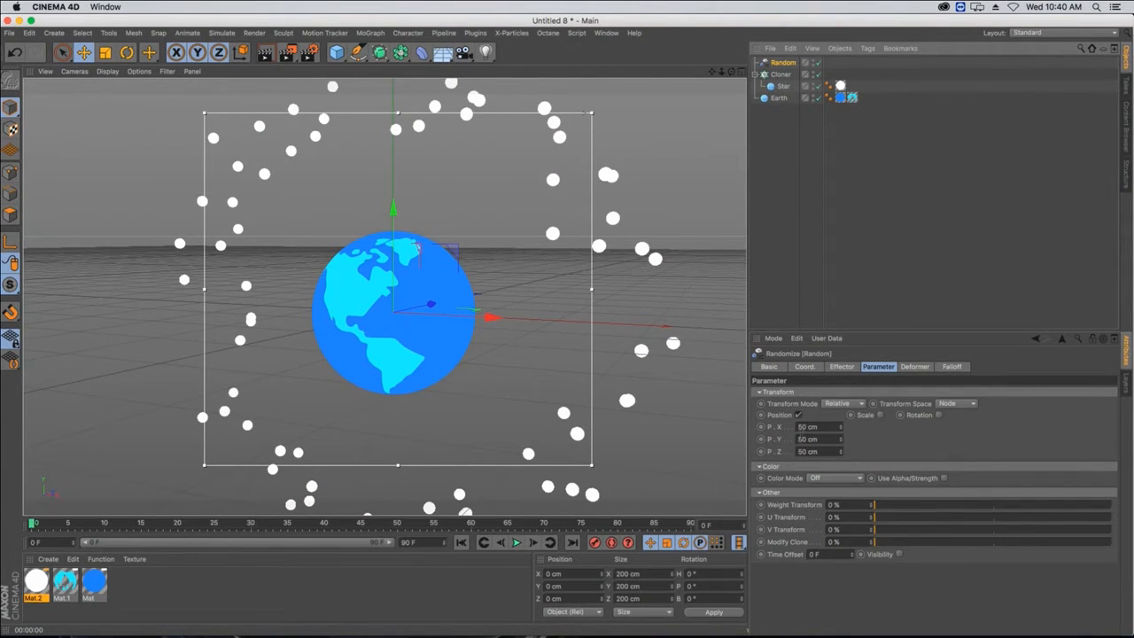
pyautogui.moveTo(840, 427); pyautogui.dragTo(841, 345)
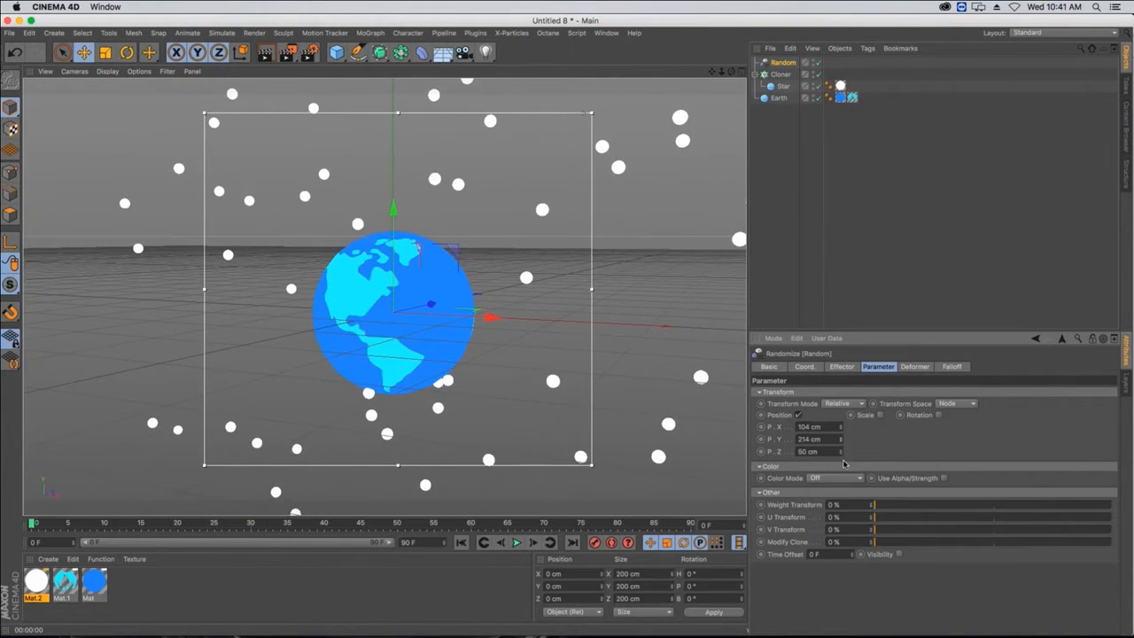
pyautogui.moveTo(840, 453); pyautogui.dragTo(841, 256)
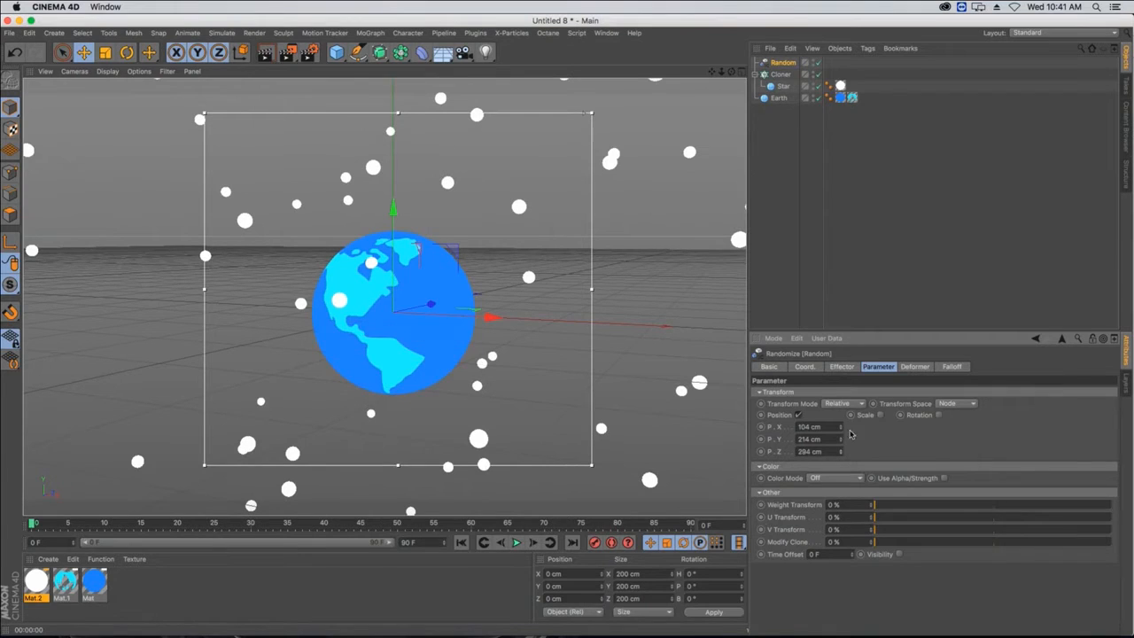
pyautogui.moveTo(842, 428); pyautogui.dragTo(842, 452)
pyautogui.keyDown('alt'); pyautogui.moveTo(344, 344); pyautogui.dragTo(387, 333); pyautogui.keyUp('alt')
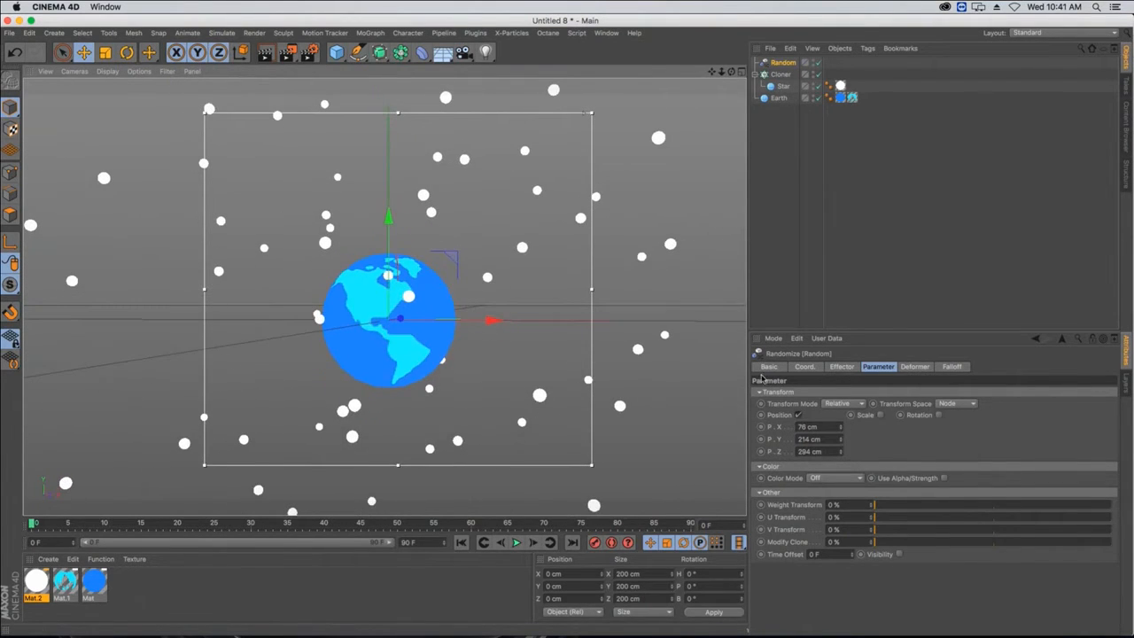
# - Enable Uniform Scale variation on the Random effector with a scale of about 0.72
pyautogui.click(881, 415)
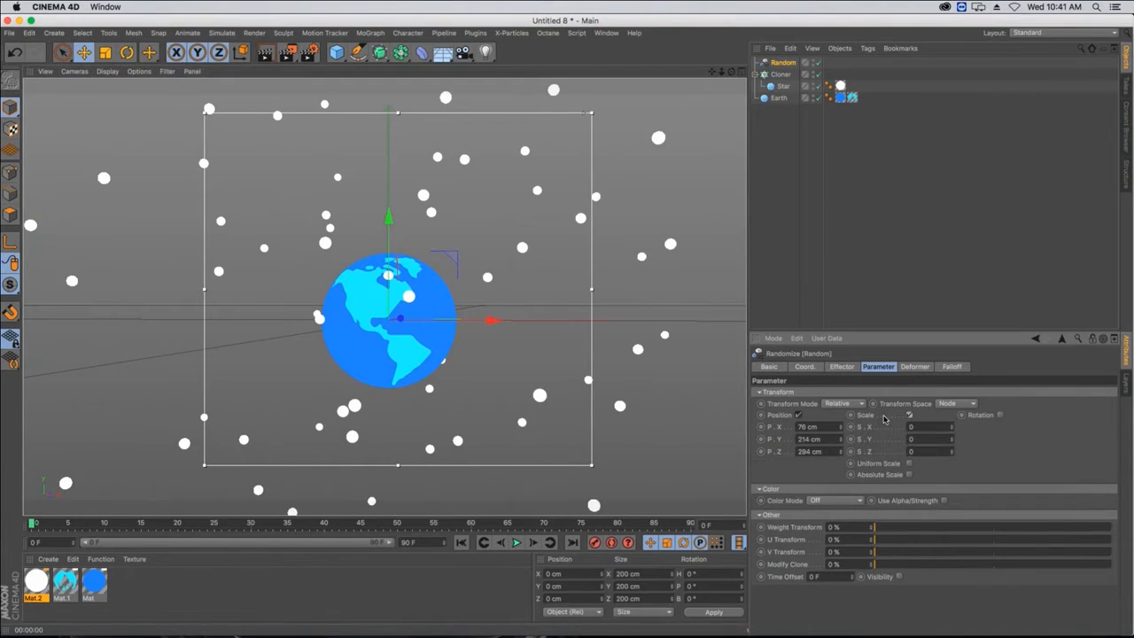
pyautogui.click(910, 464)
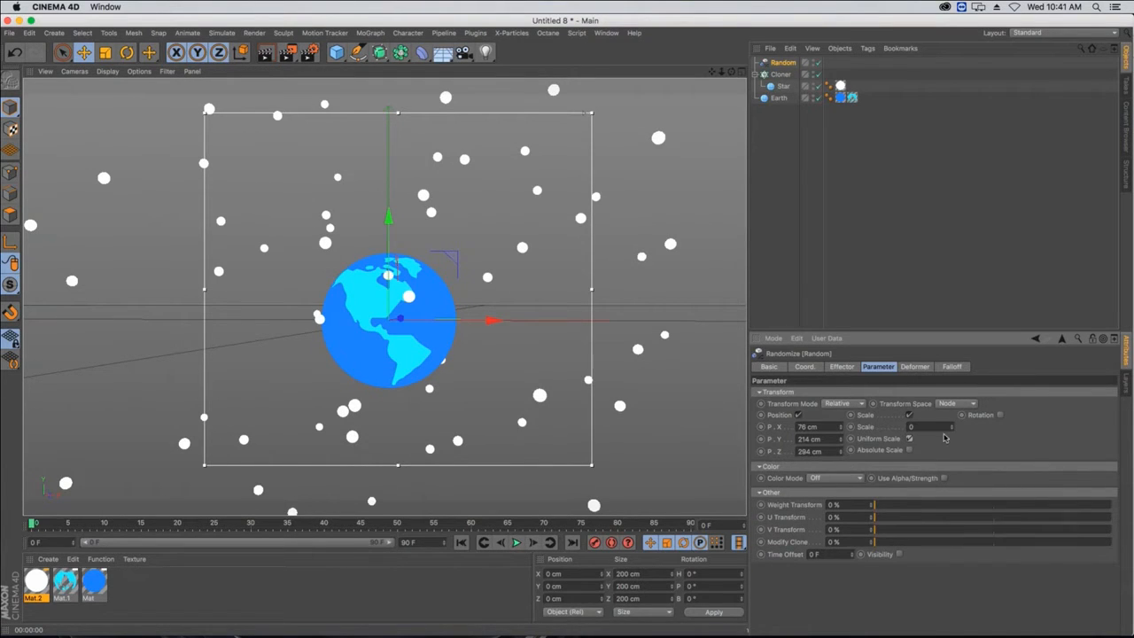
pyautogui.moveTo(950, 433); pyautogui.dragTo(987, 427)
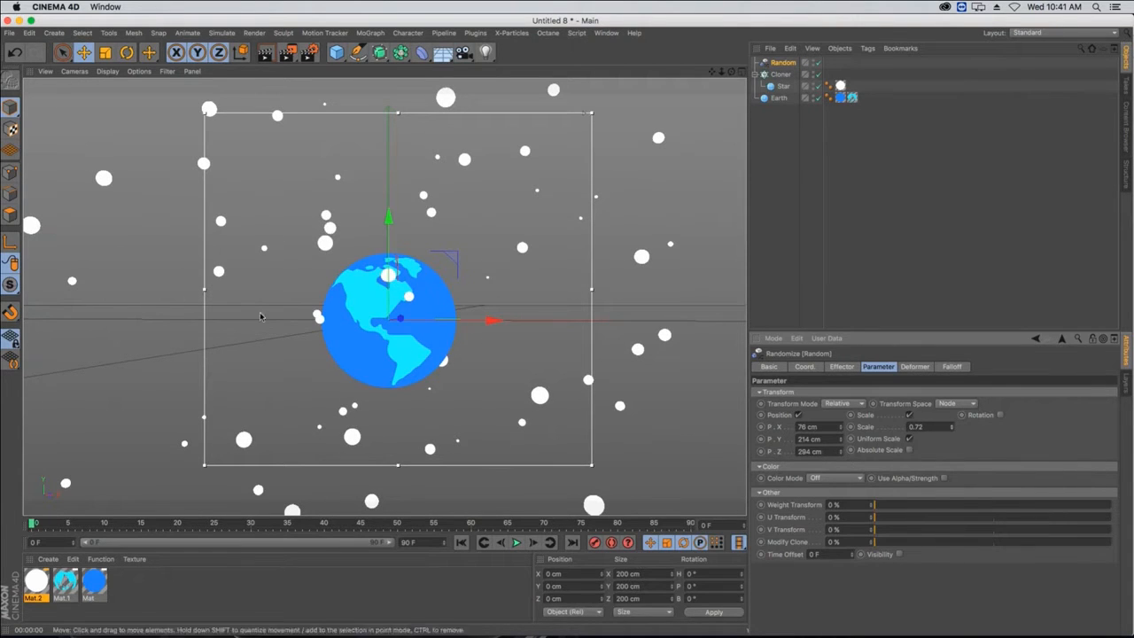
pyautogui.keyDown('alt'); pyautogui.moveTo(351, 328); pyautogui.dragTo(434, 309); pyautogui.keyUp('alt')
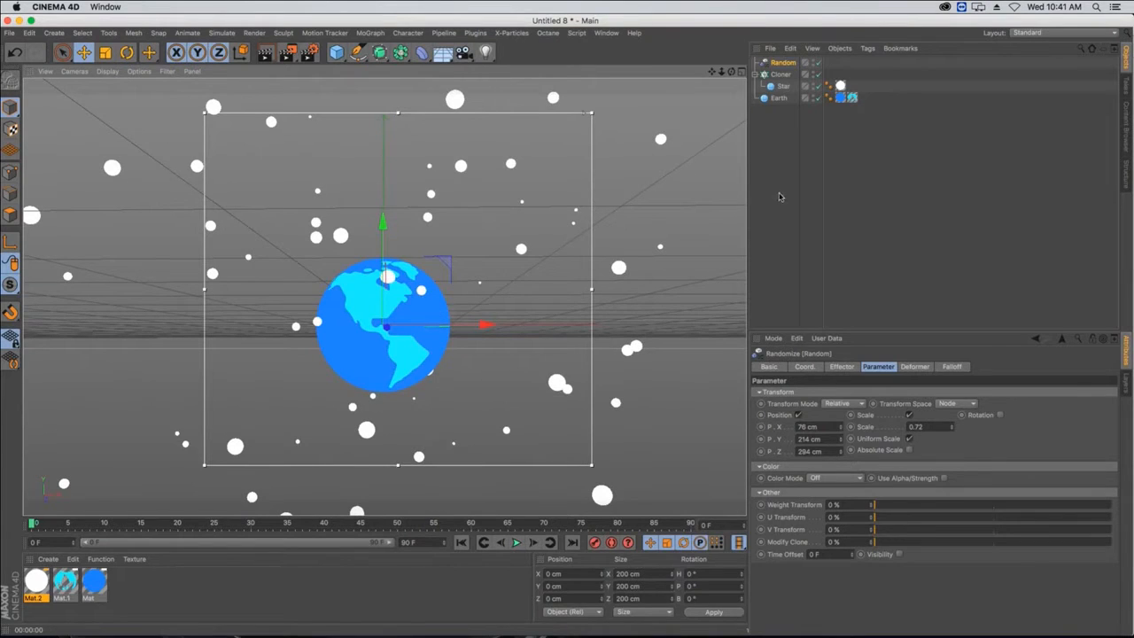
pyautogui.keyDown('alt'); pyautogui.moveTo(403, 314); pyautogui.dragTo(396, 323); pyautogui.keyUp('alt')
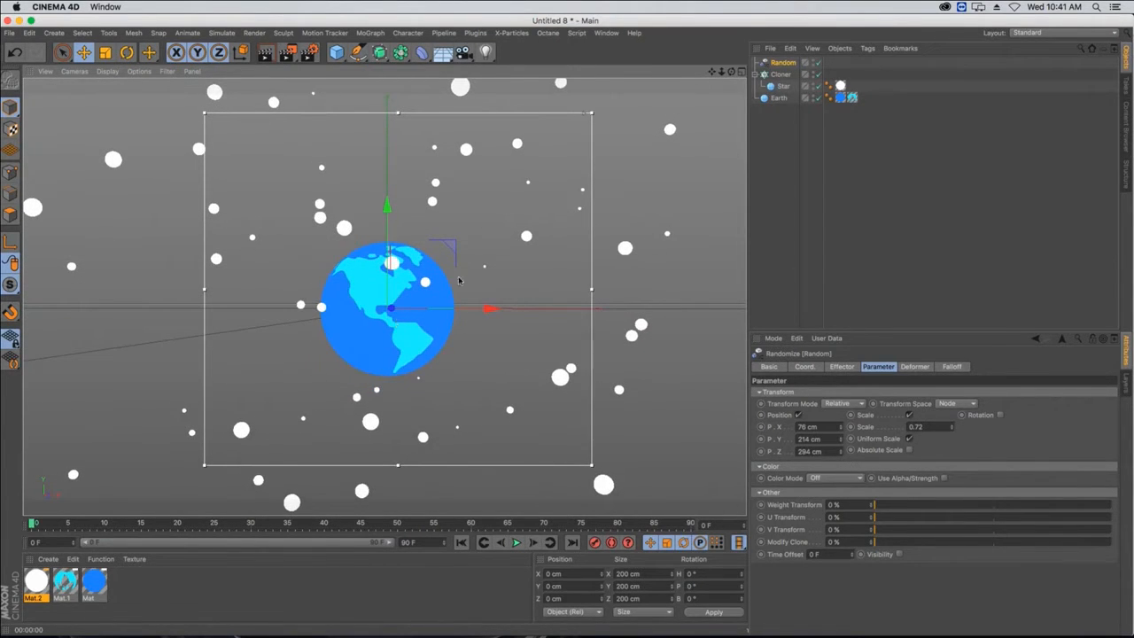
# - Add a Plain effector to the Cloner
pyautogui.click(787, 75)
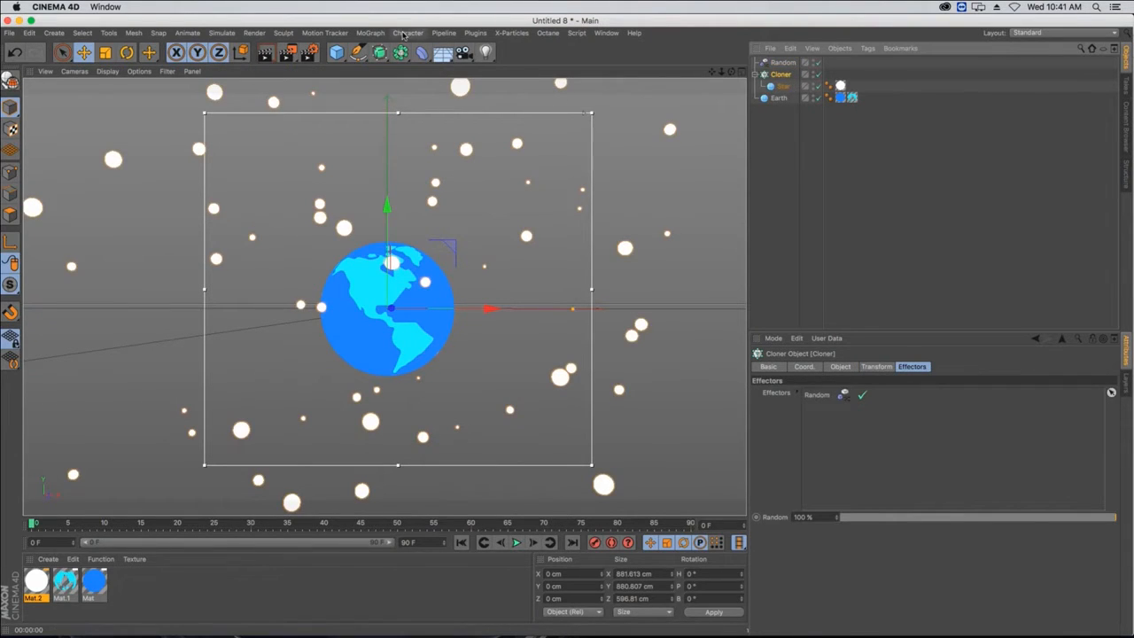
pyautogui.click(370, 33)
pyautogui.moveTo(387, 53)
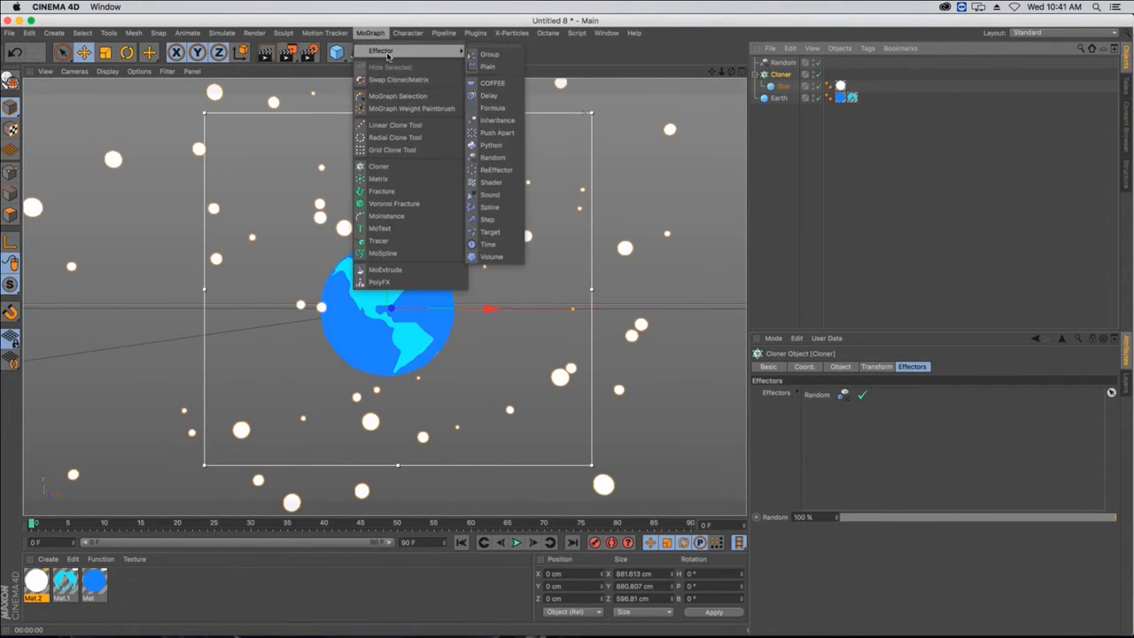
pyautogui.click(493, 67)
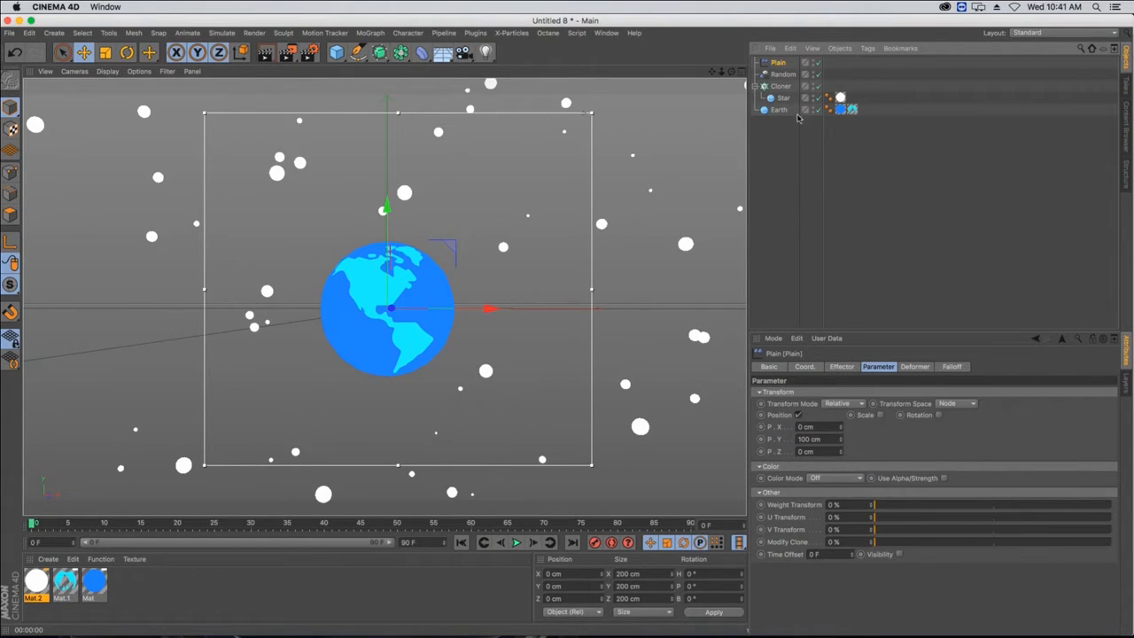
# - Turn off the Plain effector's position offset and enable Uniform Scale with a scale of -1
pyautogui.moveTo(841, 441)
pyautogui.mouseDown()
pyautogui.moveTo(840, 415)
pyautogui.moveTo(840, 439)
pyautogui.mouseUp()
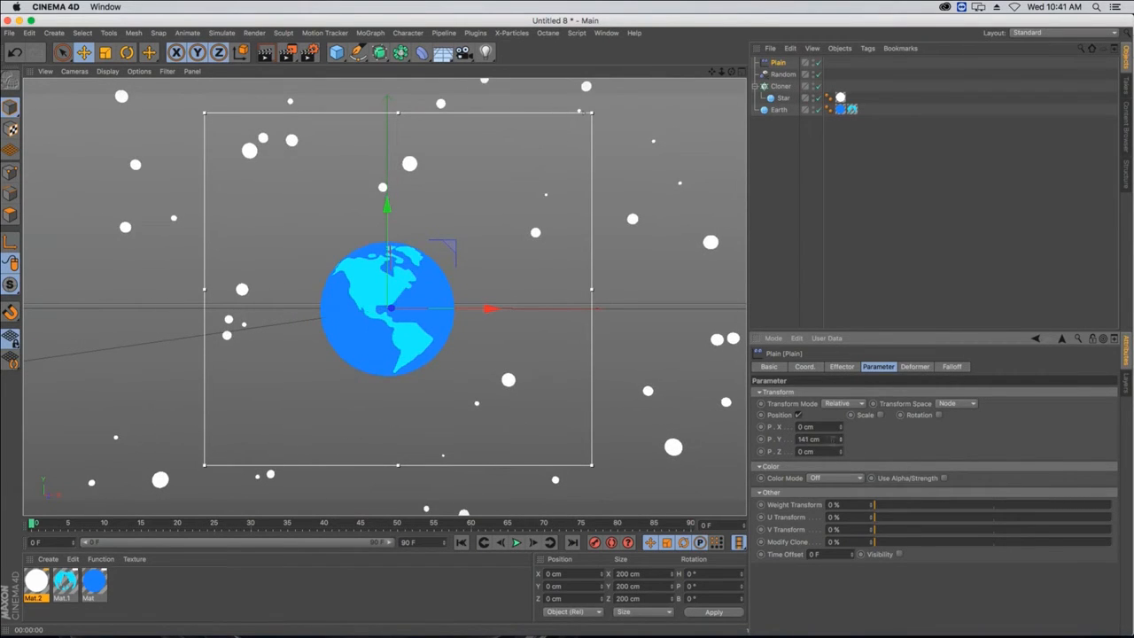
pyautogui.click(798, 414)
pyautogui.click(848, 414)
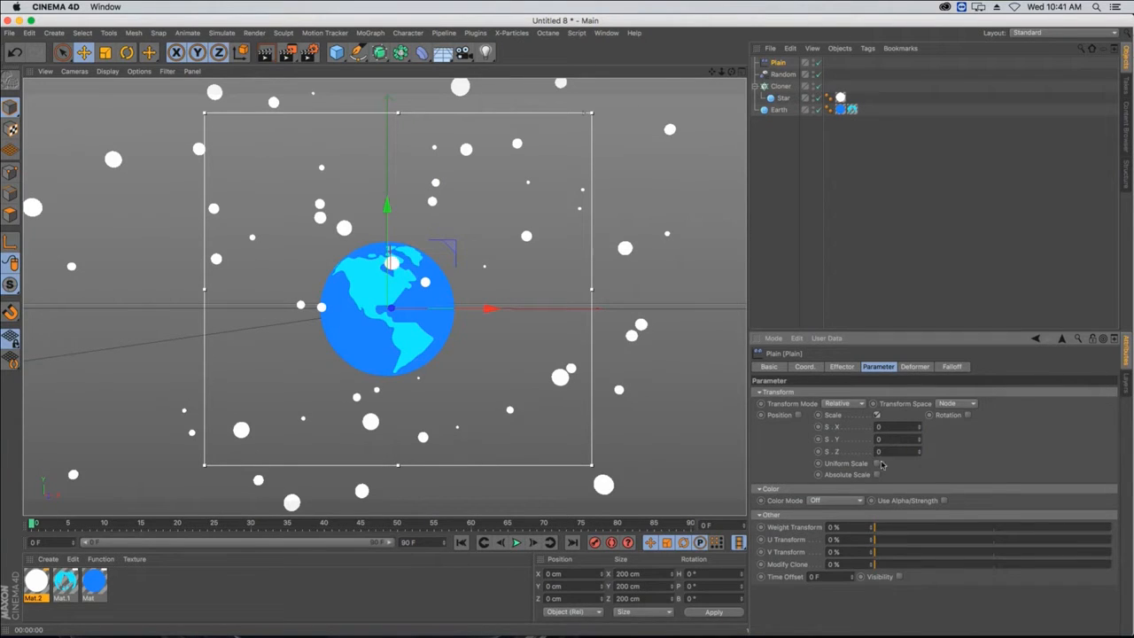
pyautogui.click(876, 463)
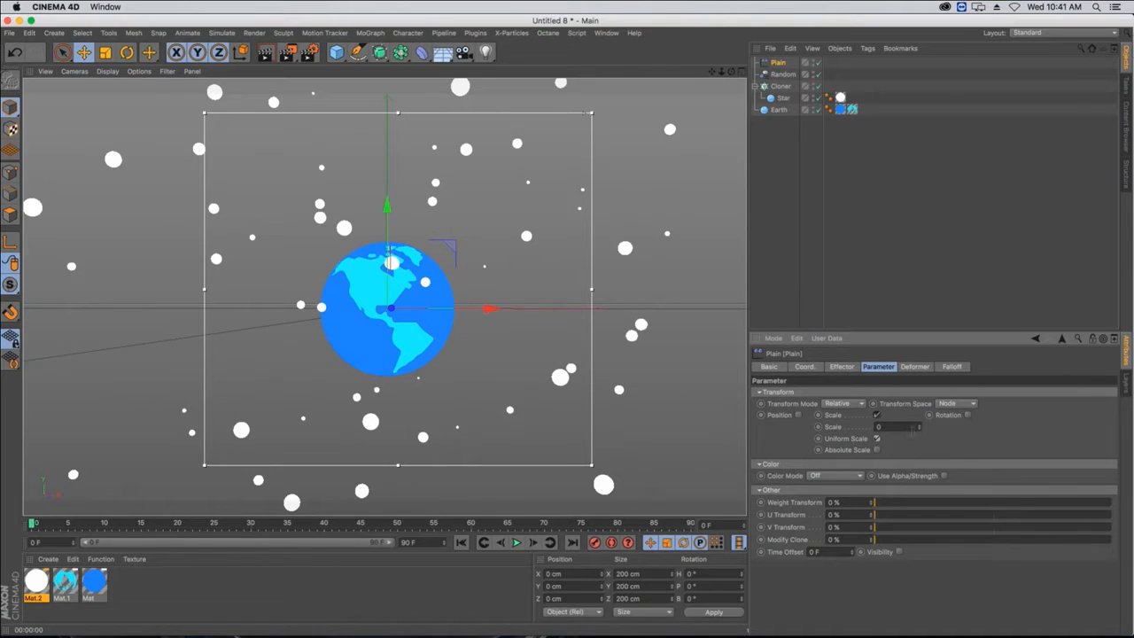
pyautogui.press('Return')
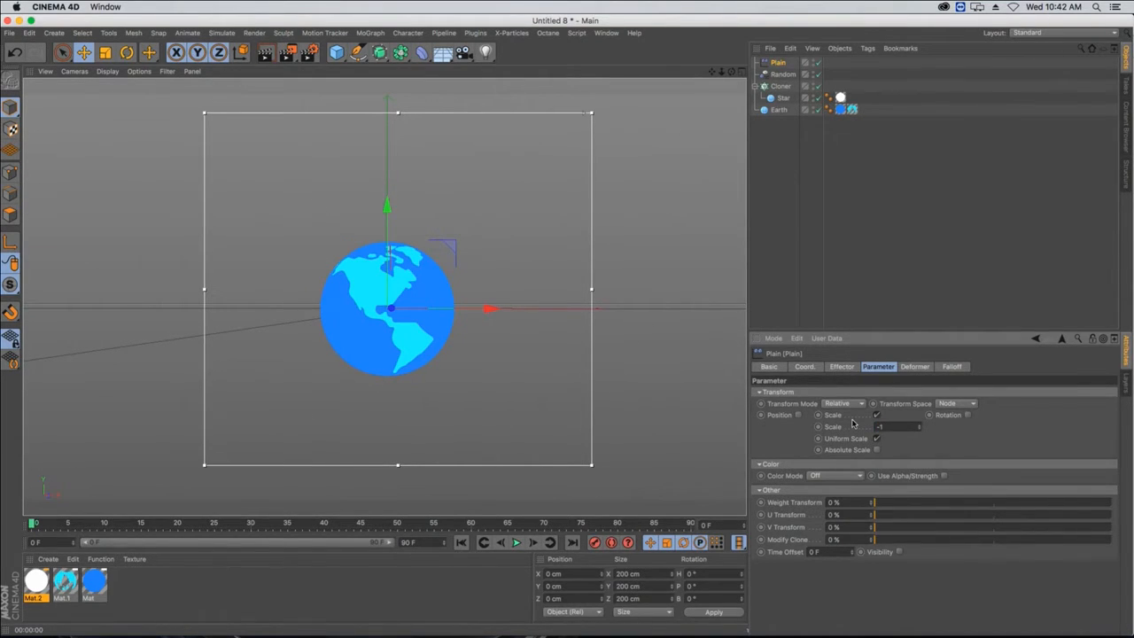
# - Give the Plain effector a Linear falloff oriented along -X
pyautogui.click(949, 366)
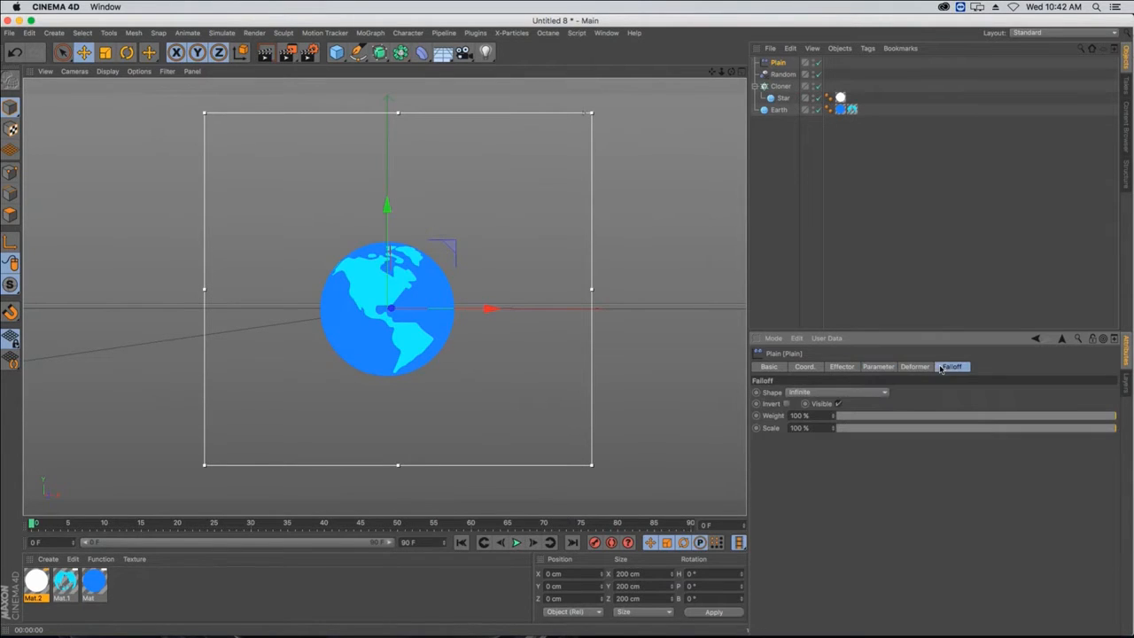
pyautogui.click(852, 393)
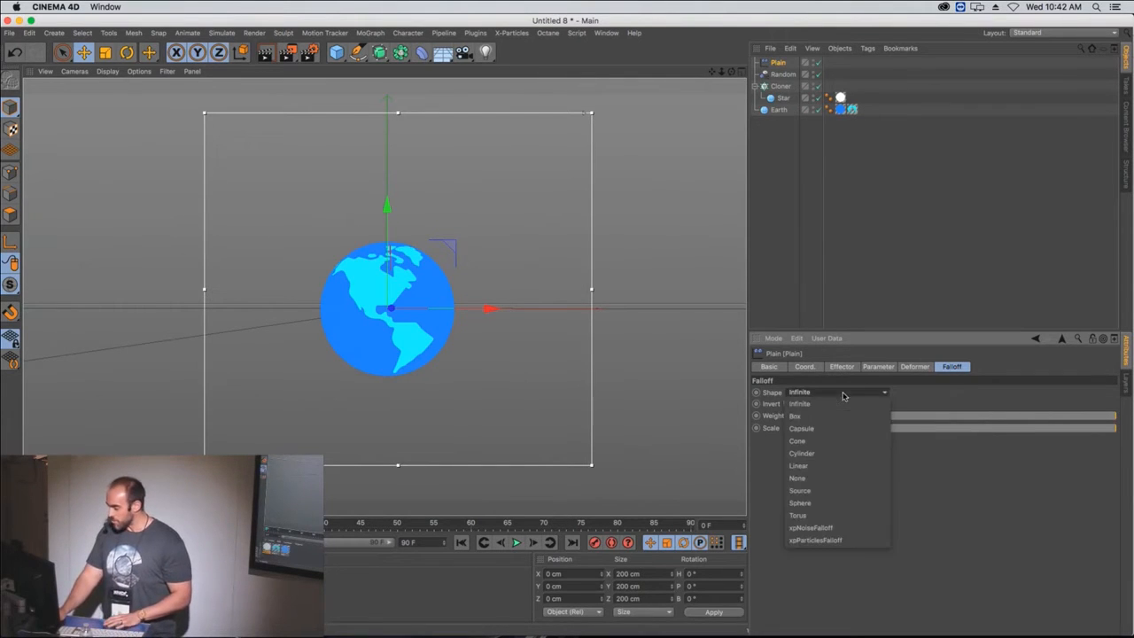
pyautogui.click(820, 467)
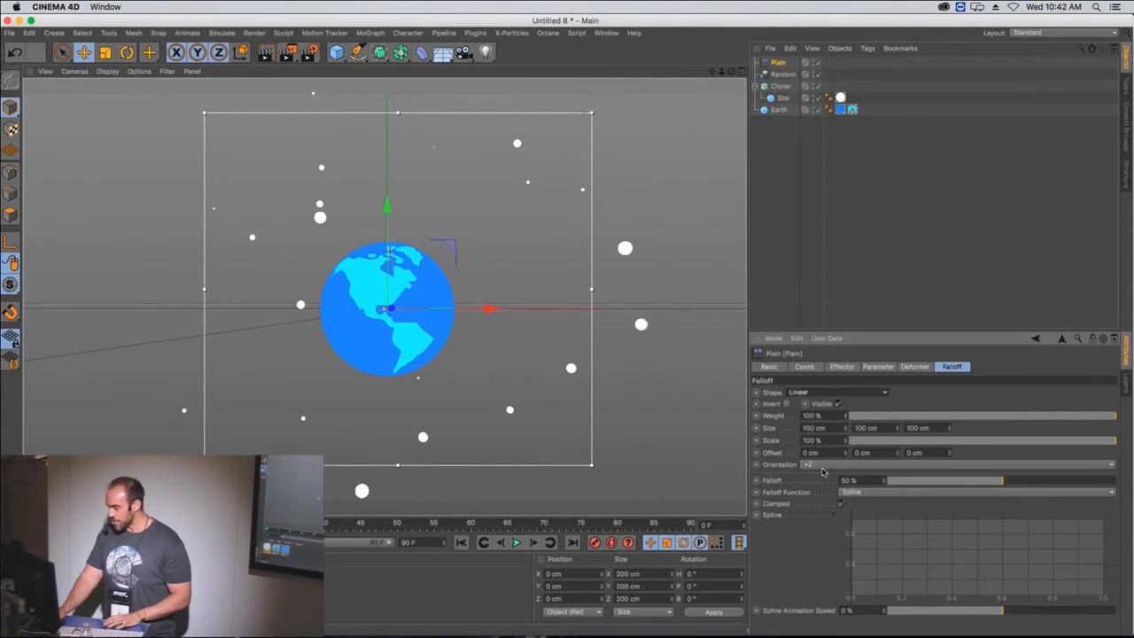
pyautogui.click(821, 465)
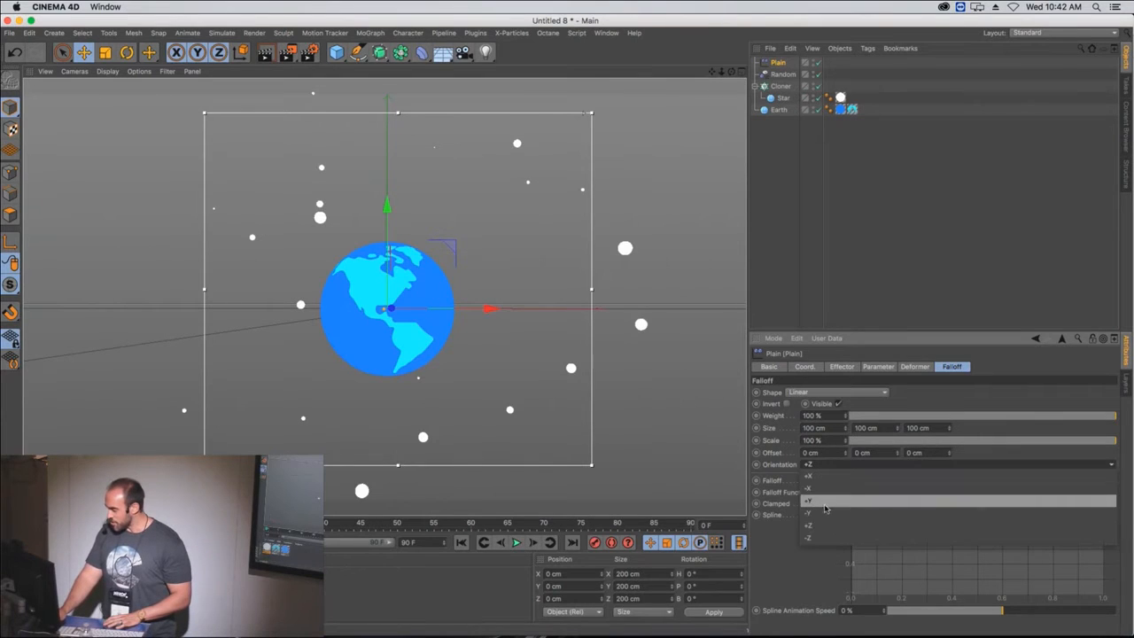
pyautogui.click(833, 492)
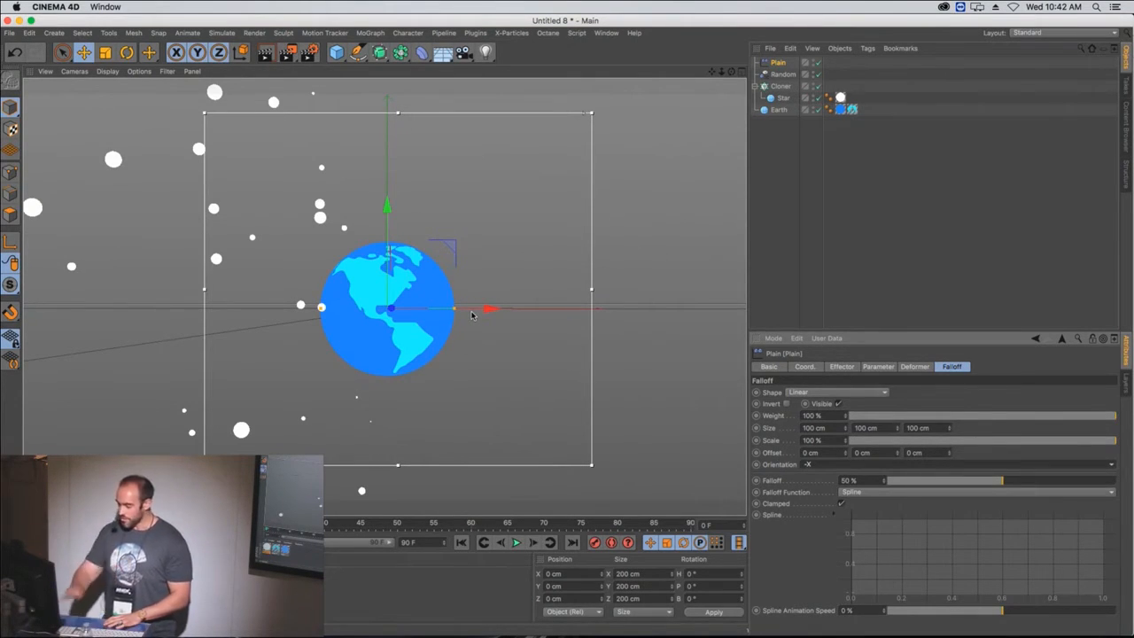
# - Show deformers in the viewport and move the Plain effector along X to about -586 cm, beyond the star field
pyautogui.moveTo(479, 312); pyautogui.dragTo(504, 319)
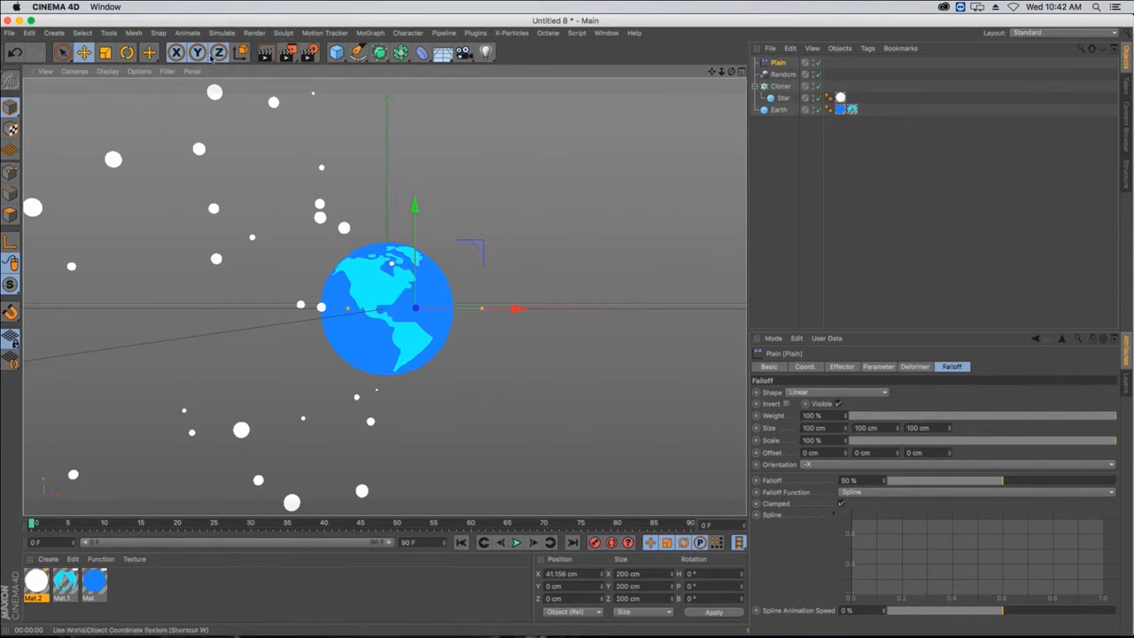
pyautogui.click(168, 71)
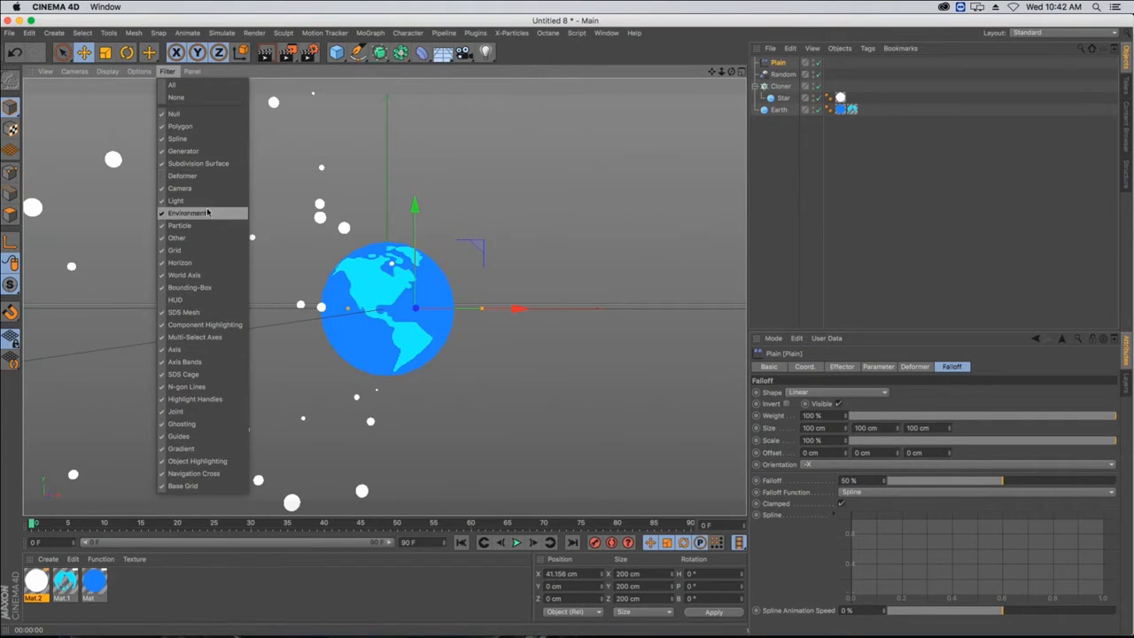
pyautogui.click(190, 176)
pyautogui.moveTo(514, 309); pyautogui.dragTo(461, 323)
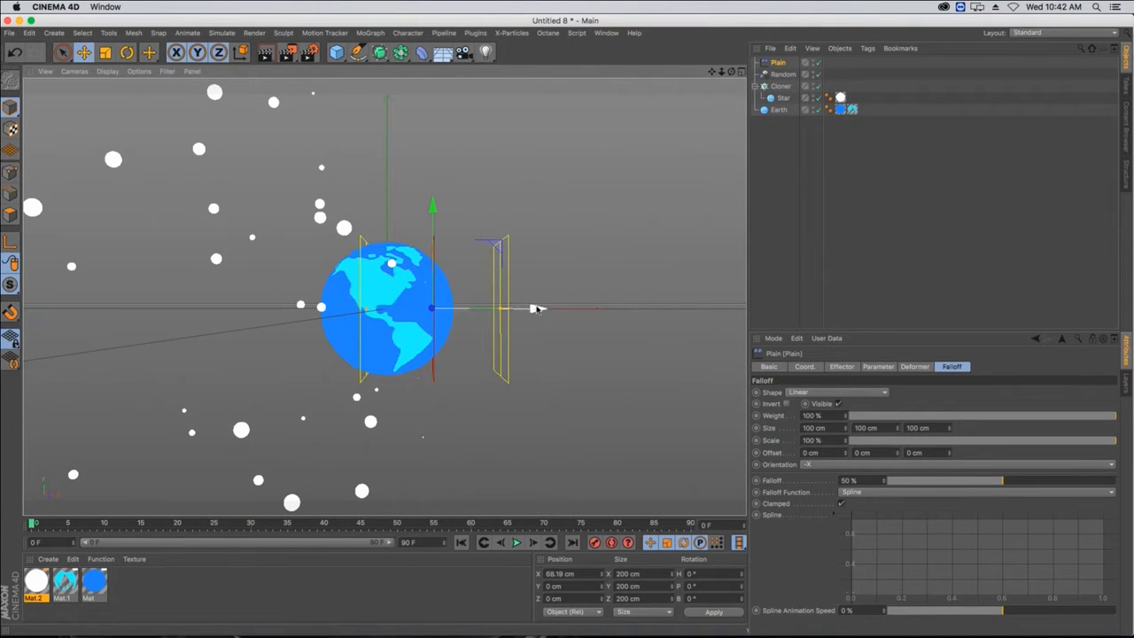
pyautogui.moveTo(534, 309); pyautogui.dragTo(104, 337)
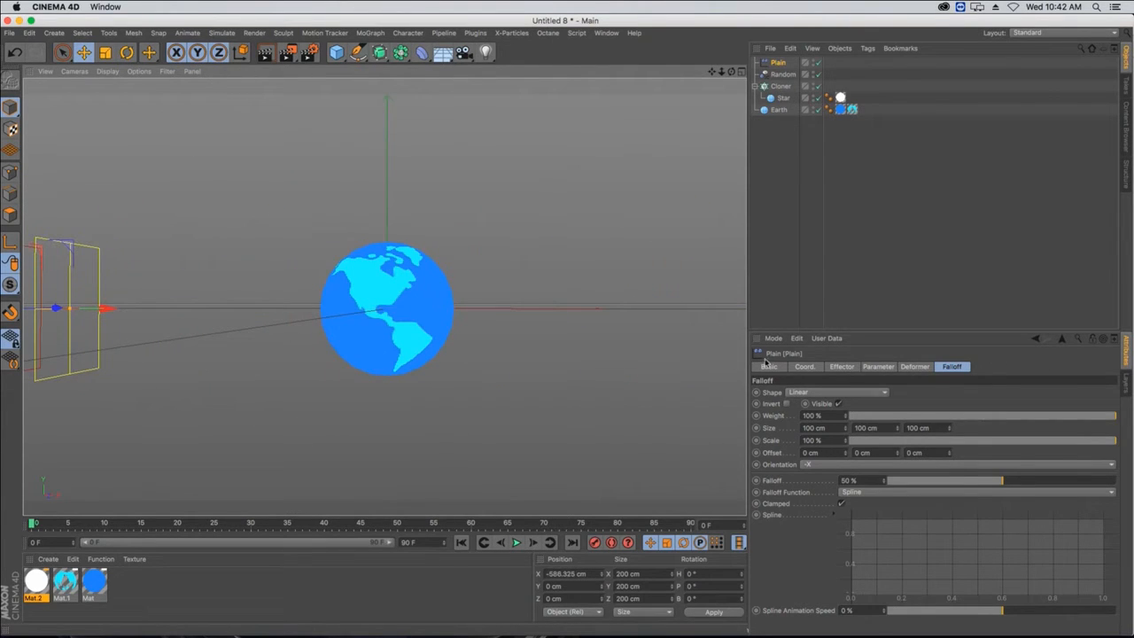
# - Keyframe the Plain effector's X position at frame 0 and at about 643.5 cm on frame 41, and play the animation
pyautogui.click(803, 366)
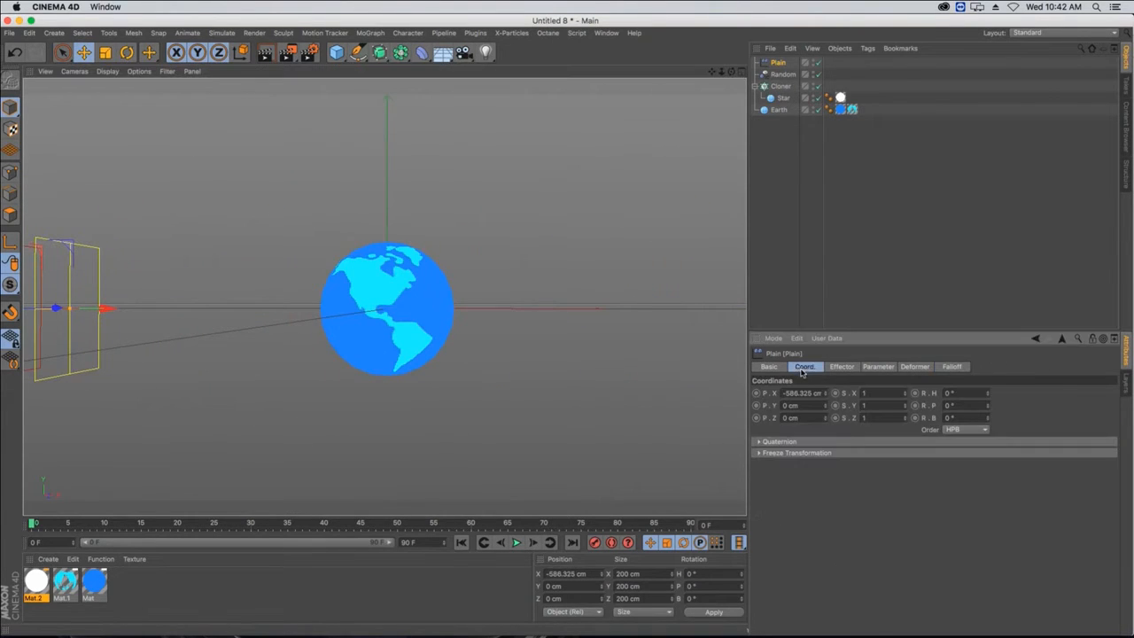
pyautogui.click(756, 394)
pyautogui.moveTo(92, 529); pyautogui.dragTo(326, 548)
pyautogui.moveTo(105, 309); pyautogui.dragTo(761, 336)
pyautogui.click(756, 392)
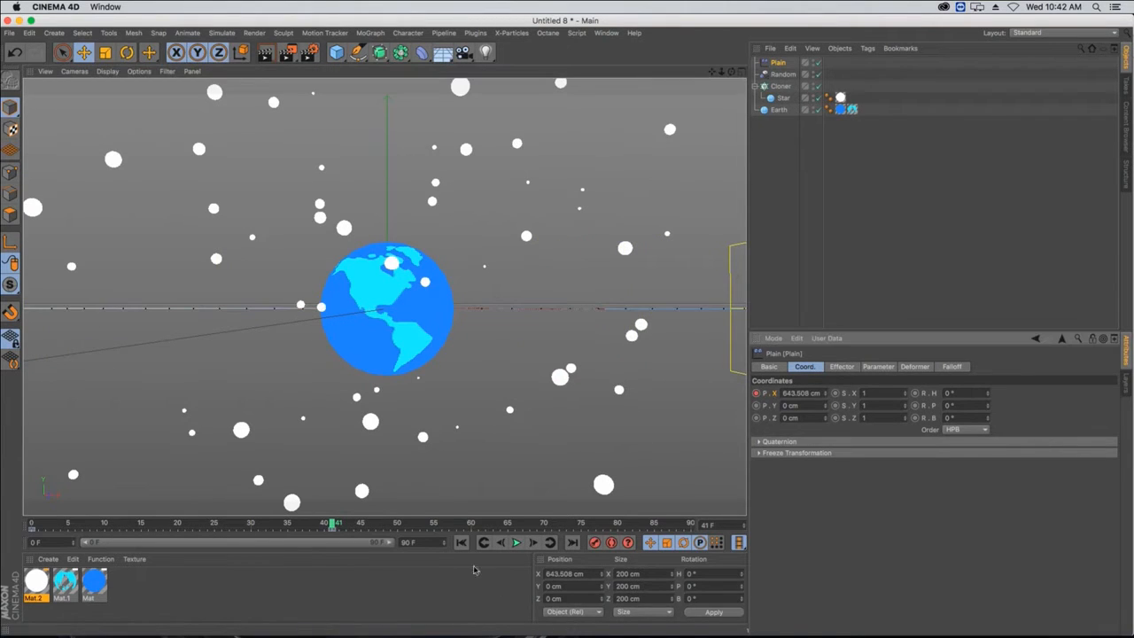
pyautogui.click(461, 542)
pyautogui.click(515, 542)
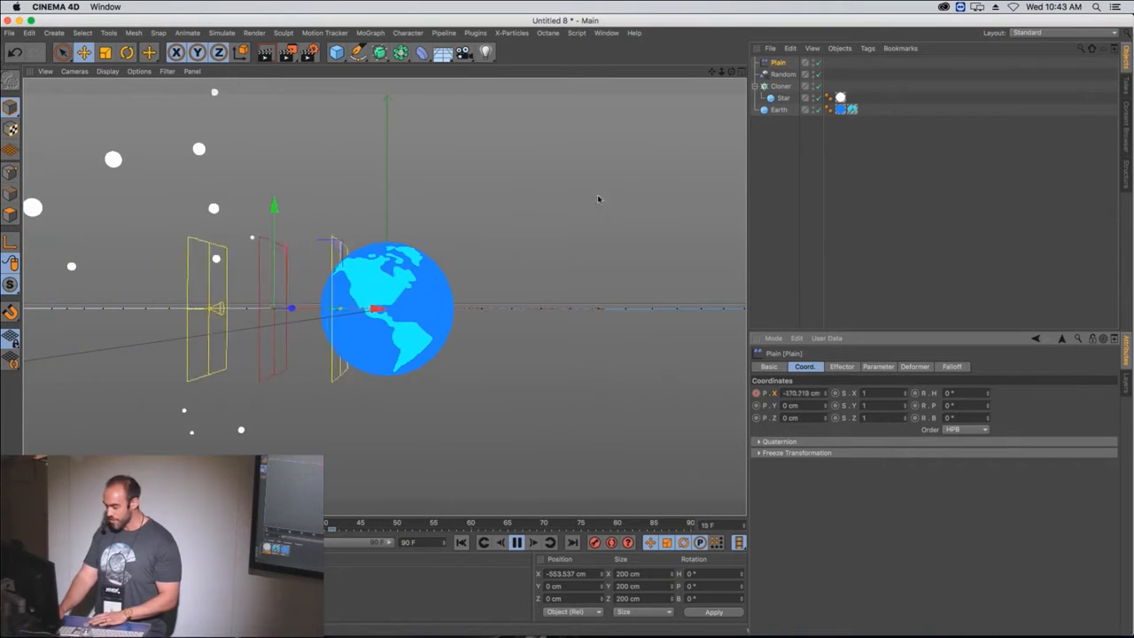
# - Pause around frame 19, set the Random effector's Weight Transform to 100 %, and replay the star animation
pyautogui.click(781, 87)
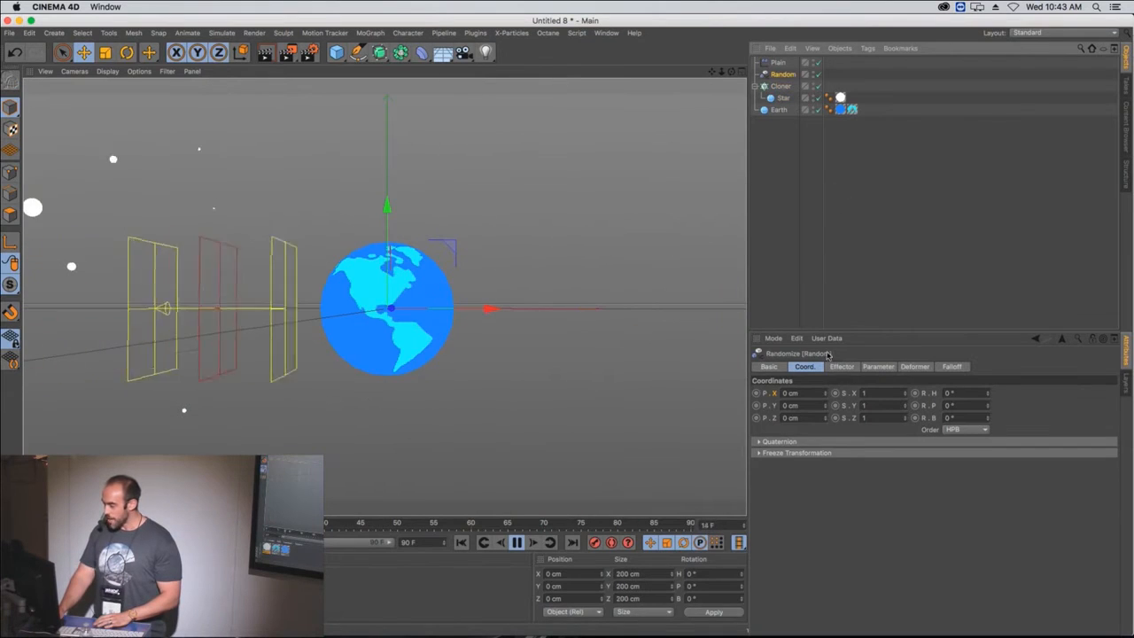
pyautogui.click(781, 74)
pyautogui.click(878, 367)
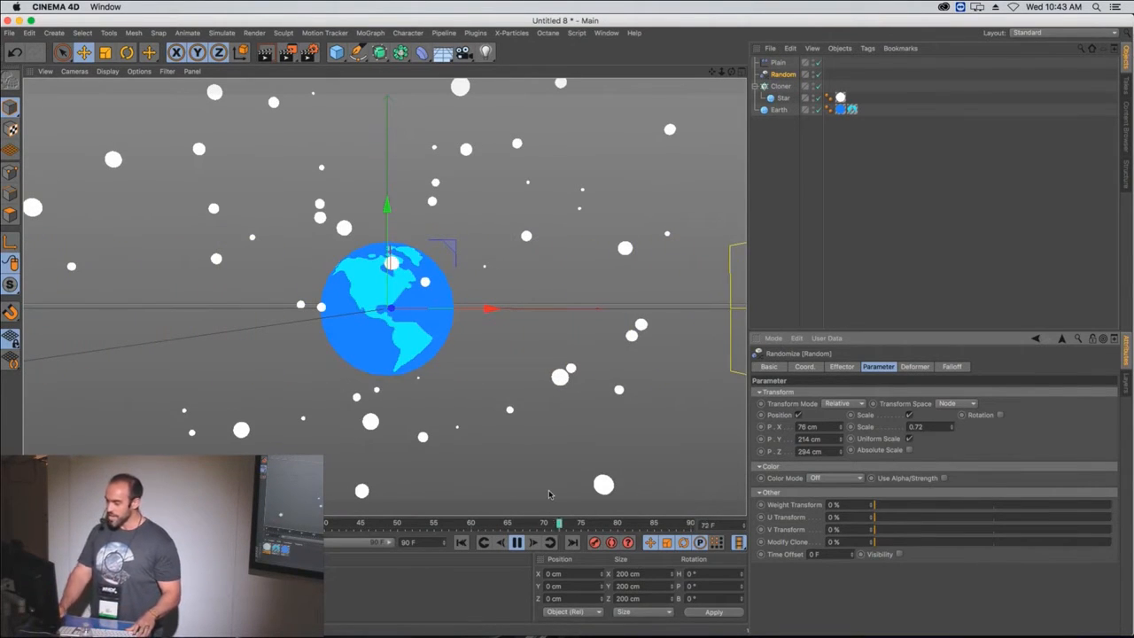
pyautogui.press('F8')
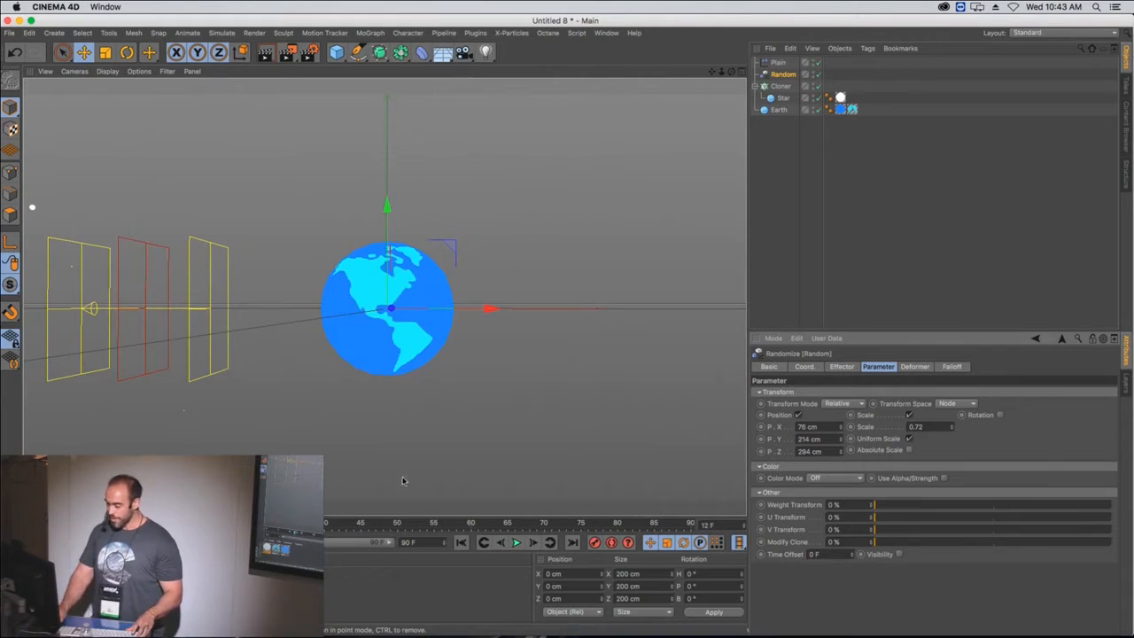
pyautogui.moveTo(260, 523); pyautogui.dragTo(170, 522)
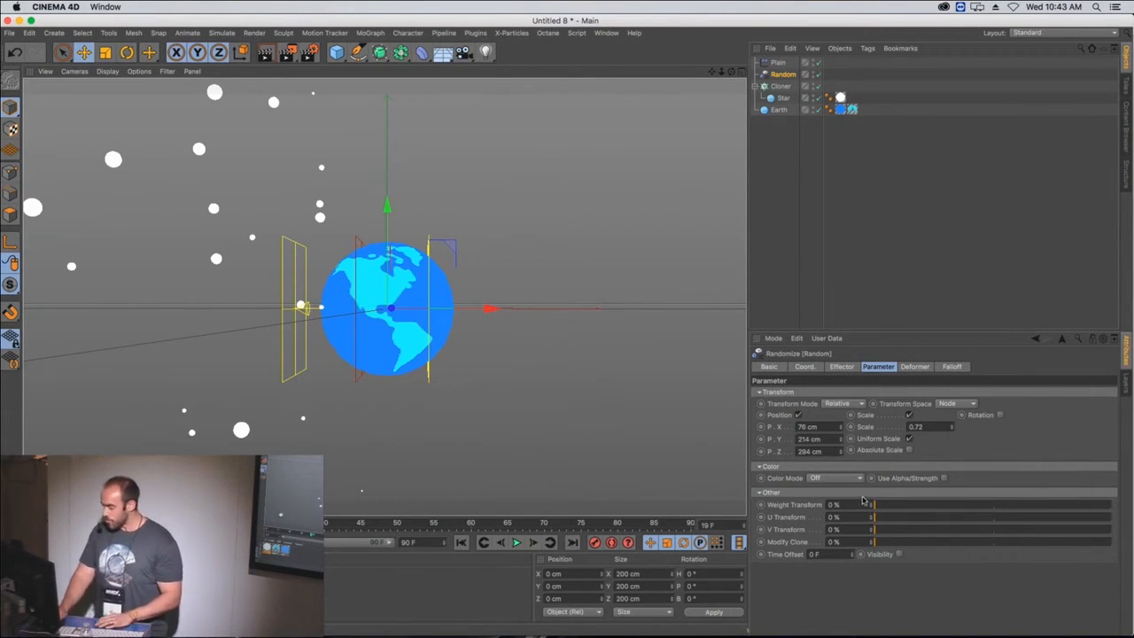
pyautogui.moveTo(877, 506); pyautogui.dragTo(1112, 519)
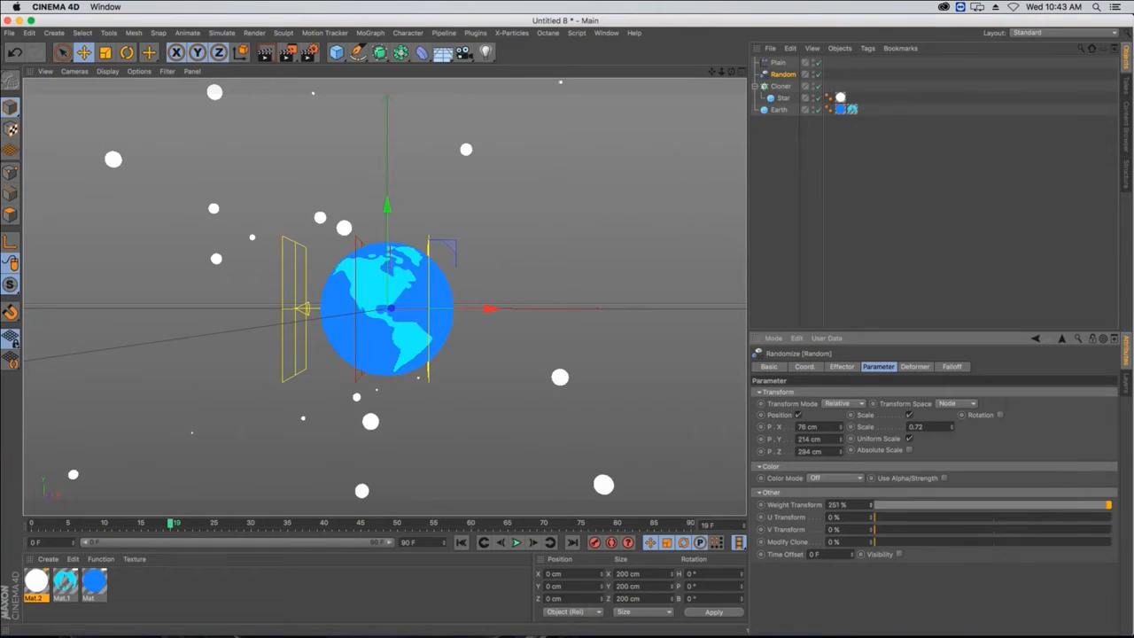
pyautogui.moveTo(871, 505); pyautogui.dragTo(844, 505)
pyautogui.click(1025, 505)
pyautogui.moveTo(1041, 507); pyautogui.dragTo(1129, 504)
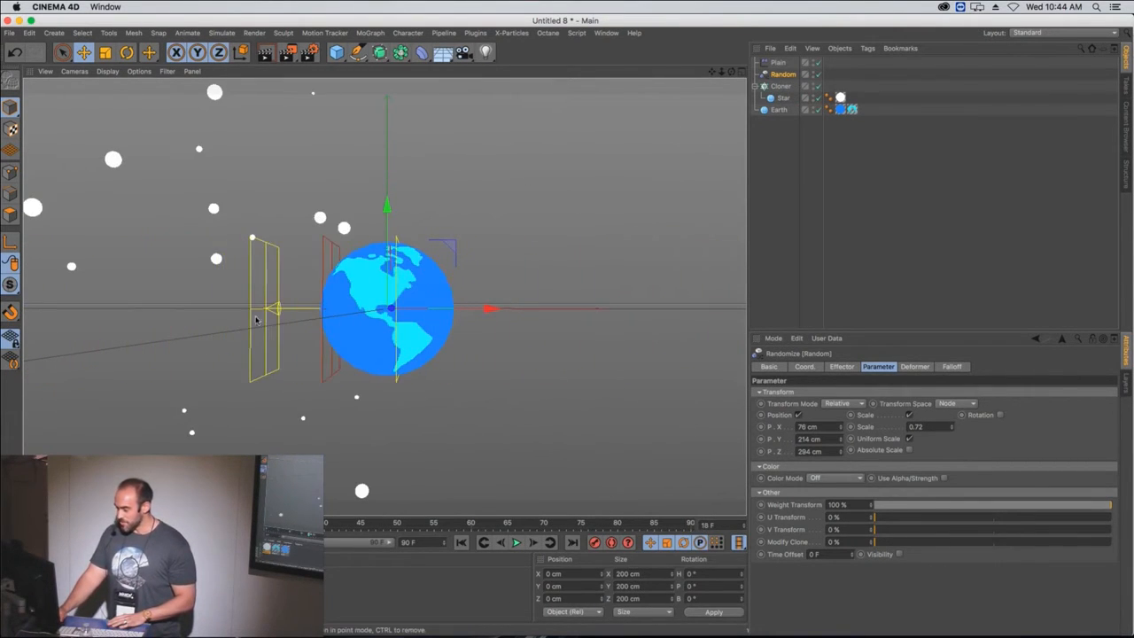
pyautogui.click(515, 543)
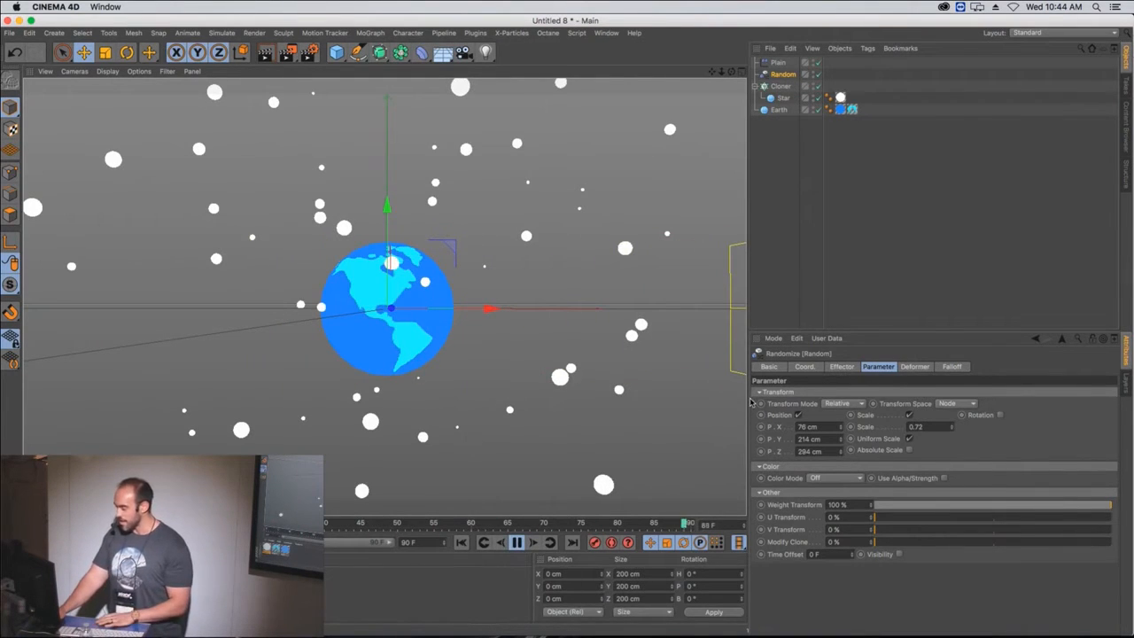
# - Add a Delay effector to the Cloner
pyautogui.click(777, 87)
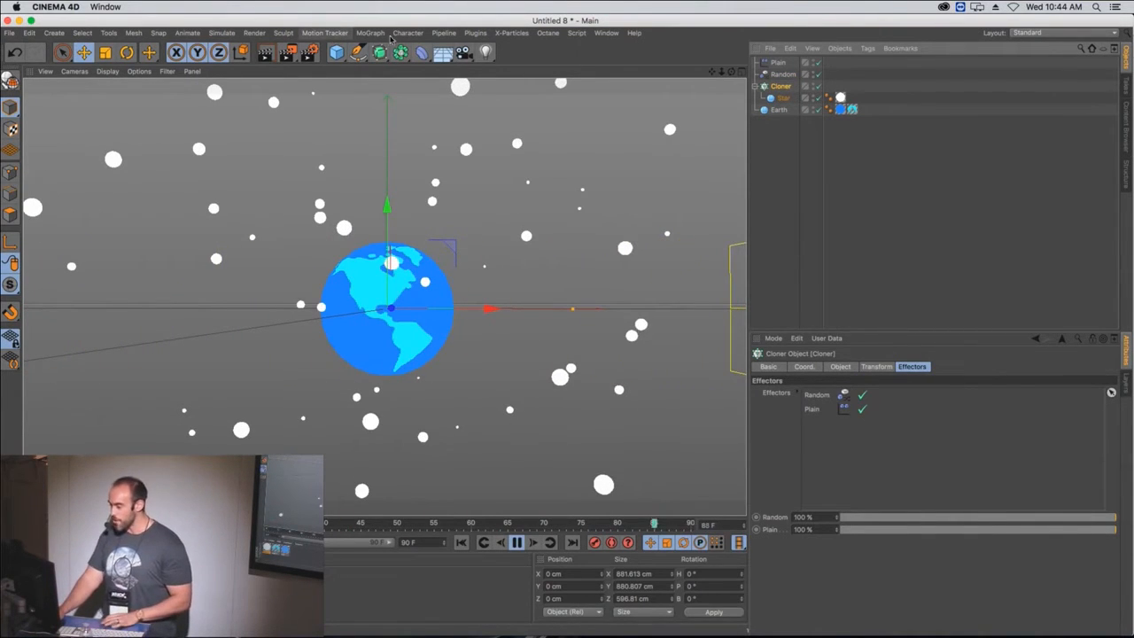
pyautogui.click(377, 33)
pyautogui.moveTo(407, 51)
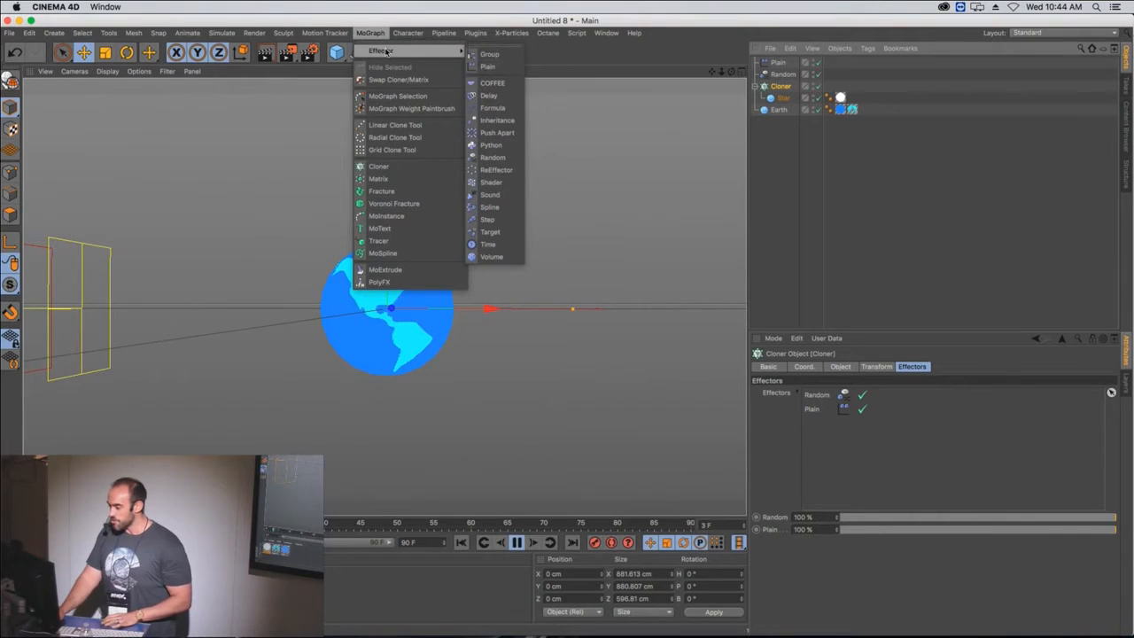
pyautogui.click(501, 99)
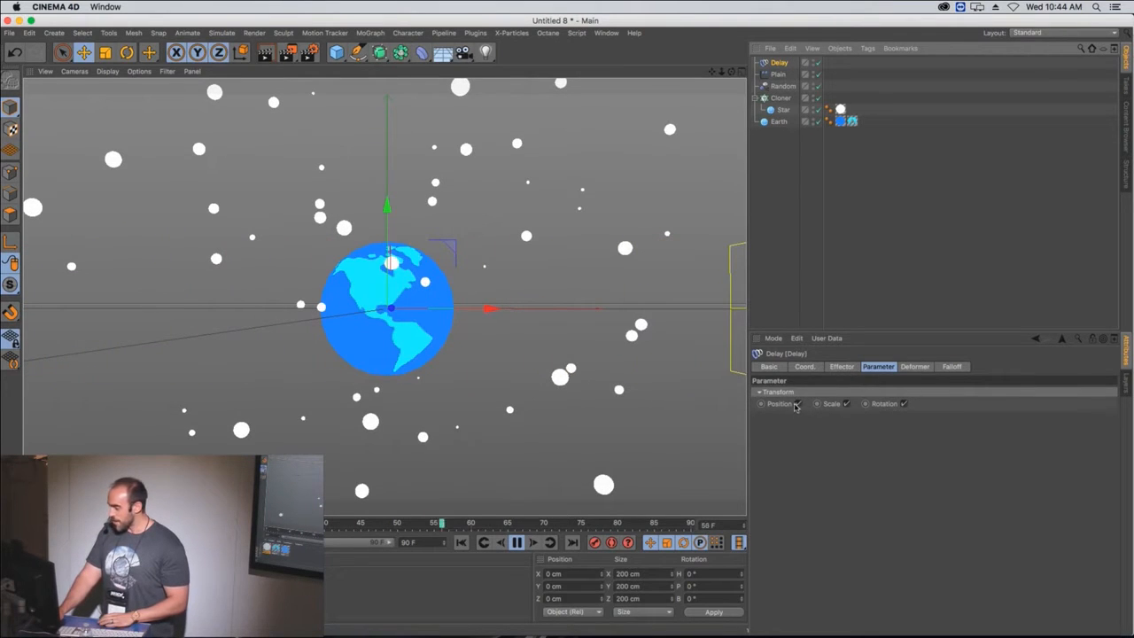
# - Set the Delay effector to Spring mode with a strength of about 93 %, and stop playback
pyautogui.click(841, 366)
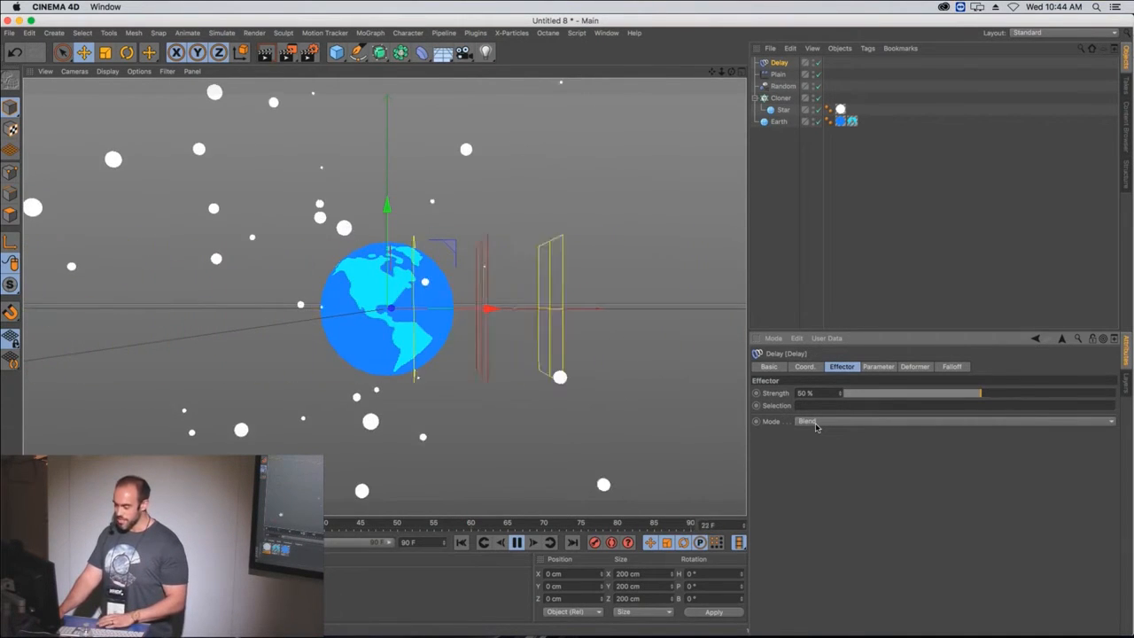
pyautogui.click(814, 422)
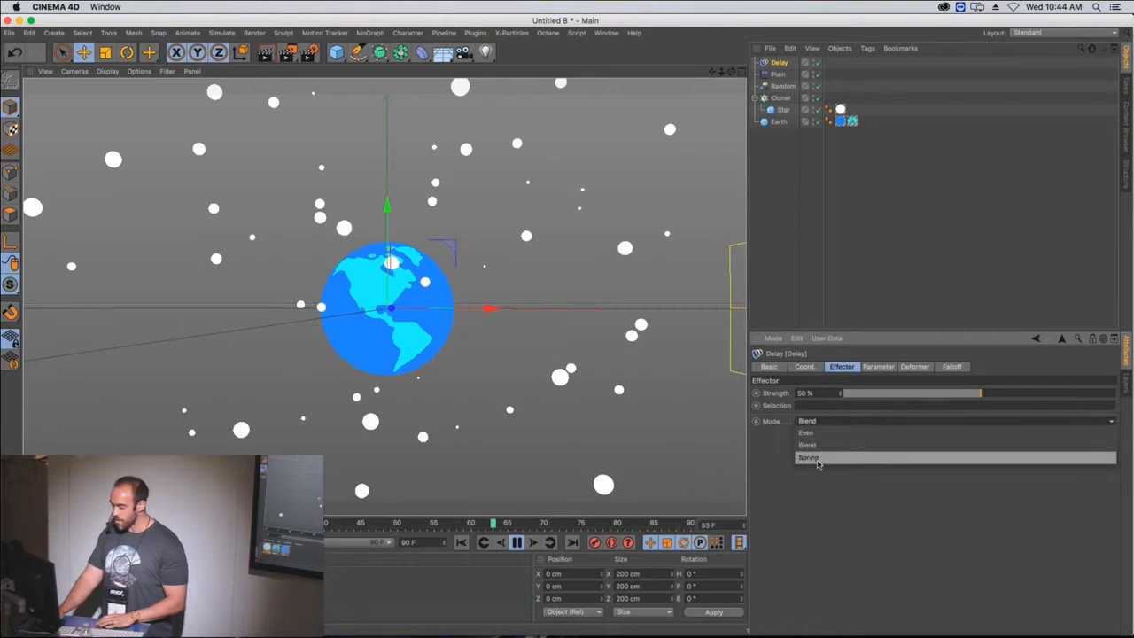
pyautogui.click(816, 458)
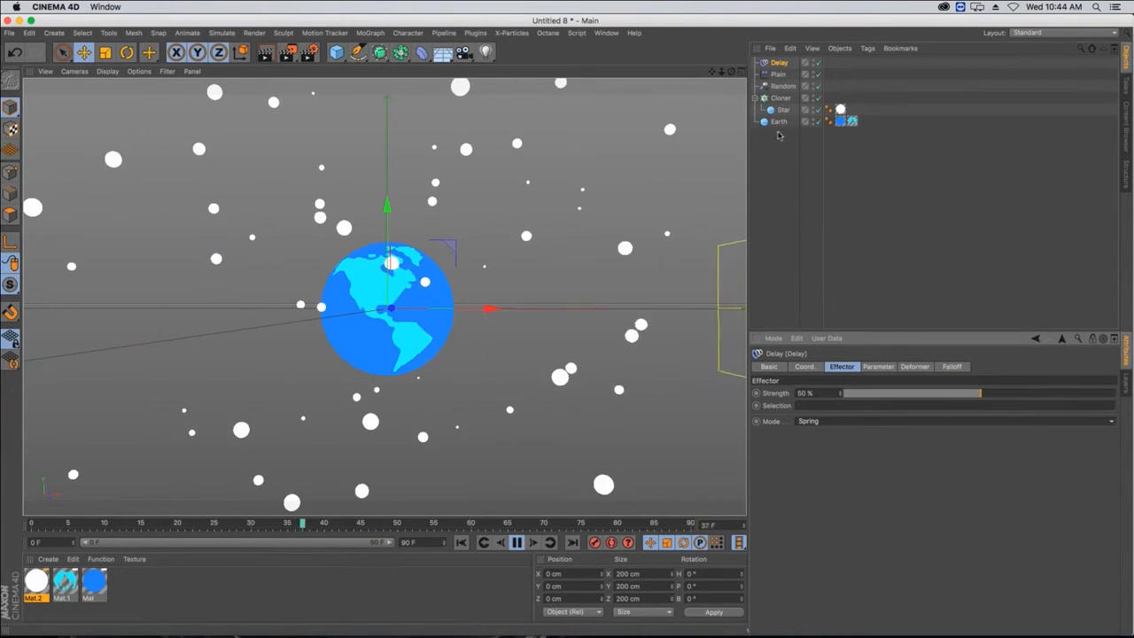
pyautogui.moveTo(954, 399); pyautogui.dragTo(1098, 395)
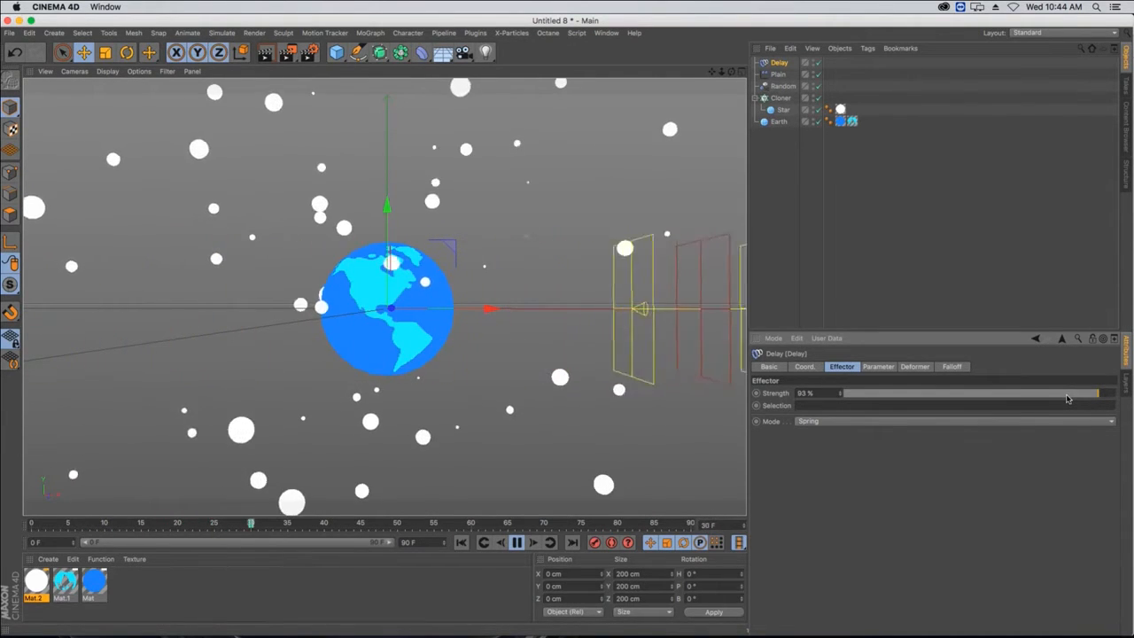
pyautogui.press('F8')
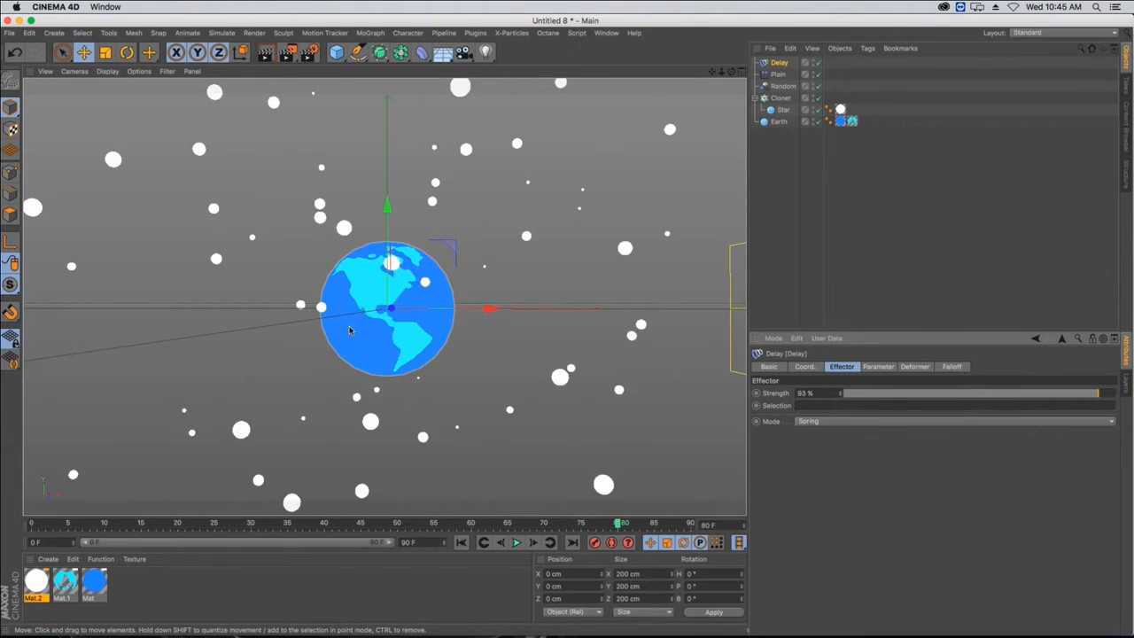
# - Switch to the open project 01_01_data center to earth scene.c4d and play its animation, stopping around frame 65
pyautogui.click(607, 32)
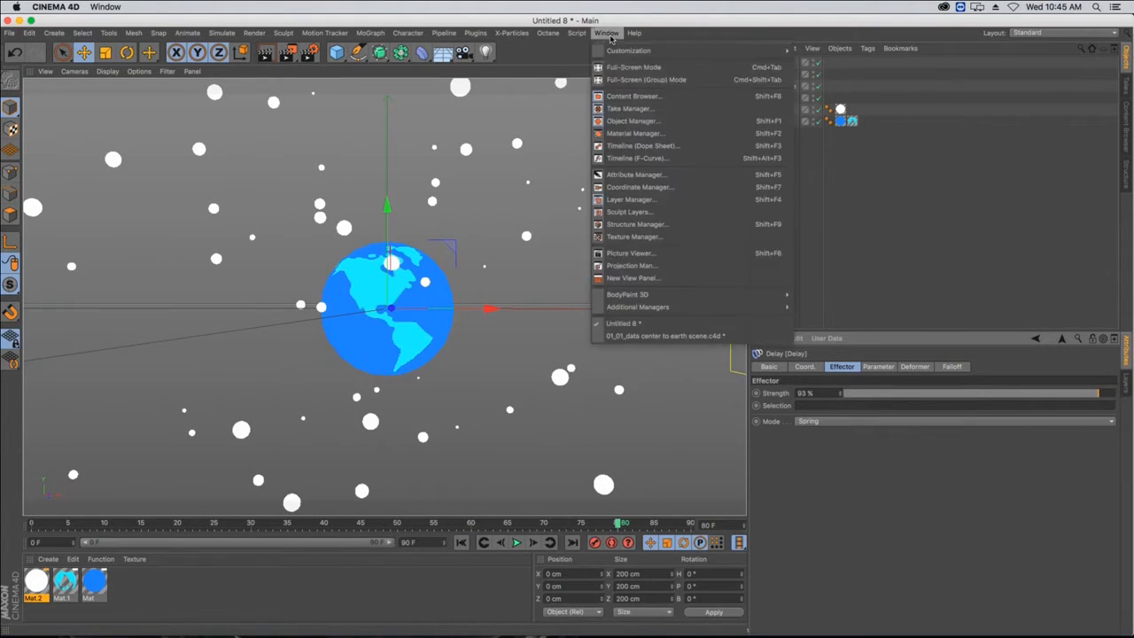
pyautogui.click(642, 337)
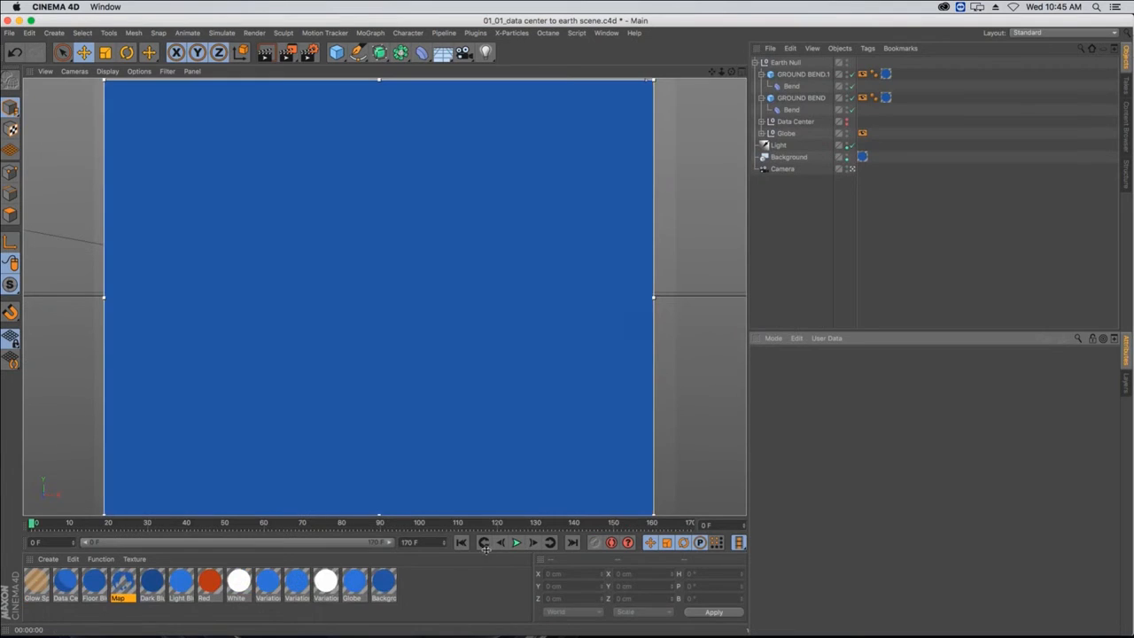
pyautogui.click(516, 543)
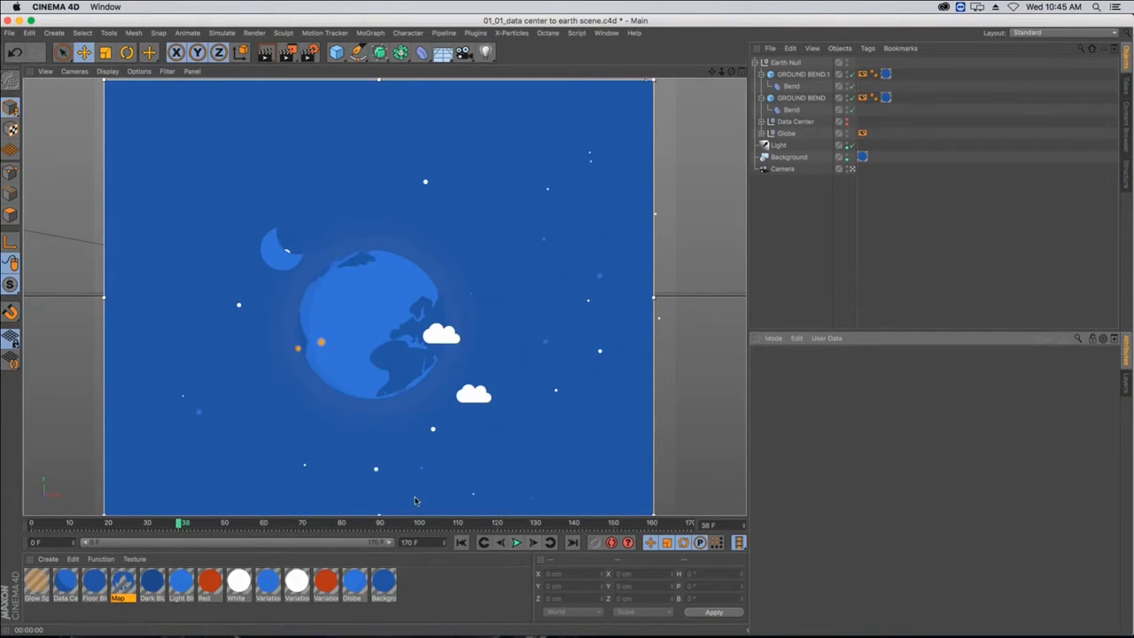
pyautogui.hotkey('alt', 'r')
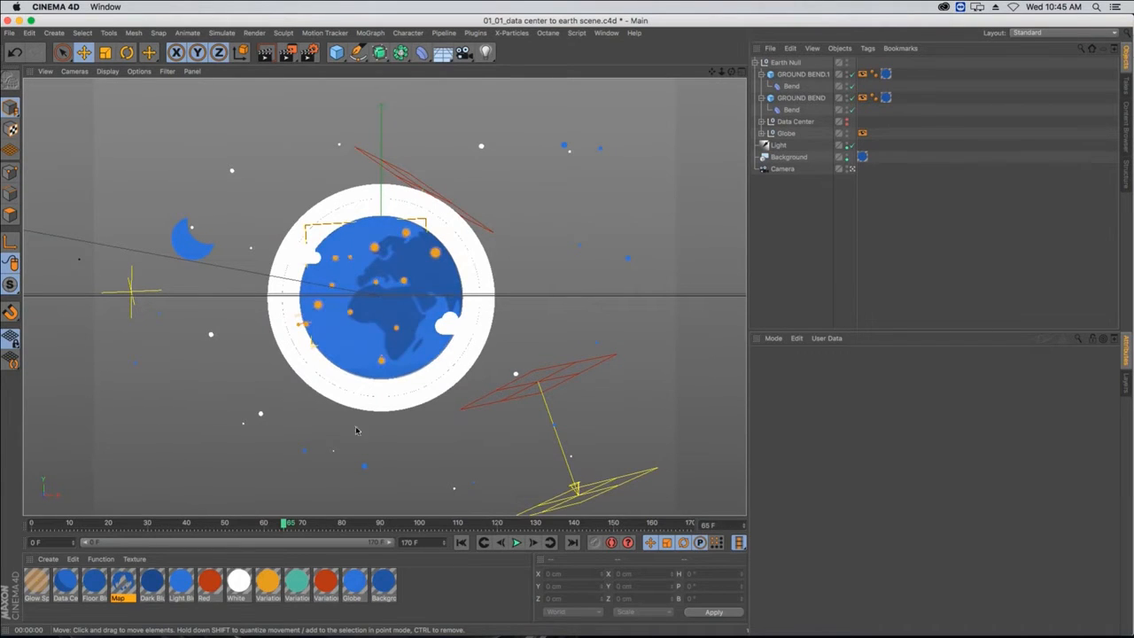
# - Scrub the earth scene through the transition to the data center around frame 134 and return to about frame 103
pyautogui.click(286, 524)
pyautogui.moveTo(286, 524); pyautogui.dragTo(387, 529)
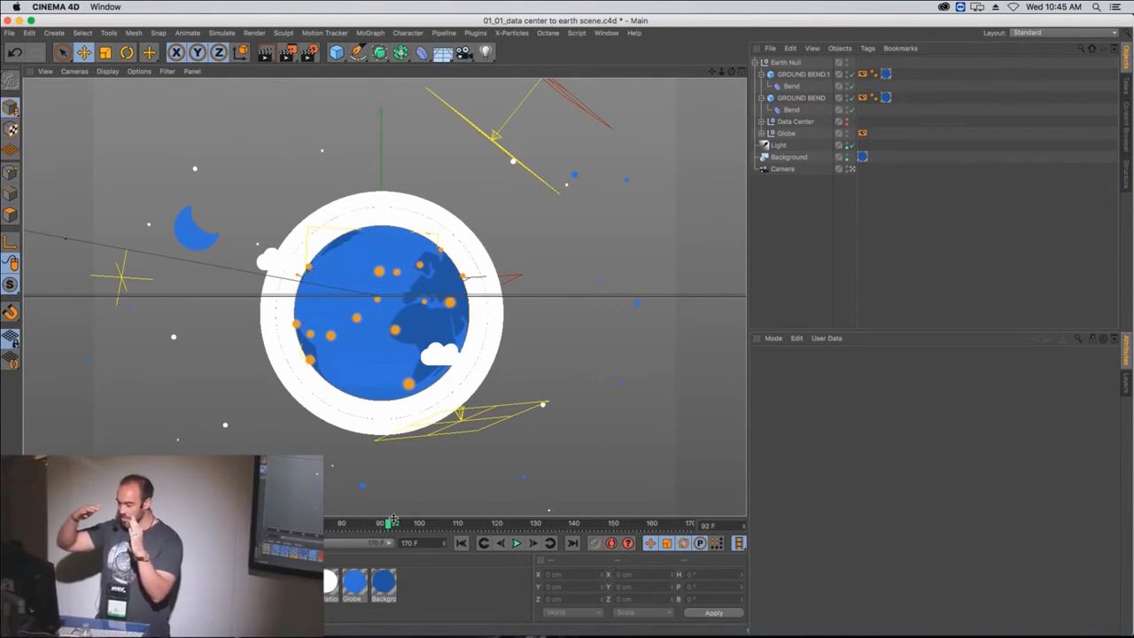
pyautogui.moveTo(393, 522); pyautogui.dragTo(395, 499)
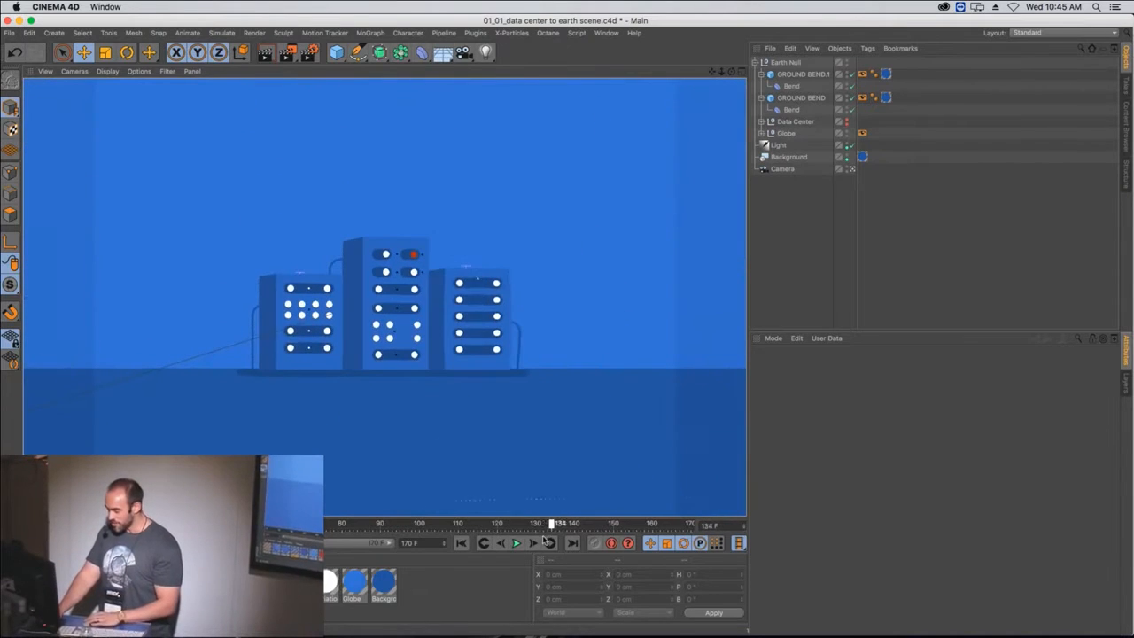
pyautogui.click(435, 522)
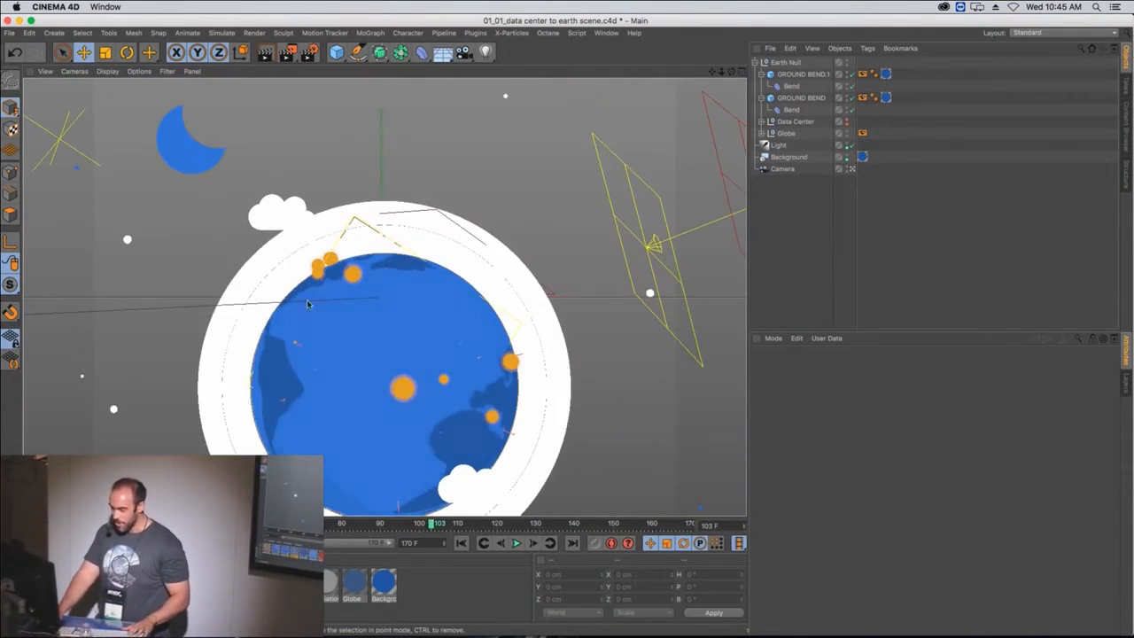
# - Select the Cloud.1 extrude beside the globe, replay the animation to examine how the cloud moves, and pause around frame 45
pyautogui.click(248, 217)
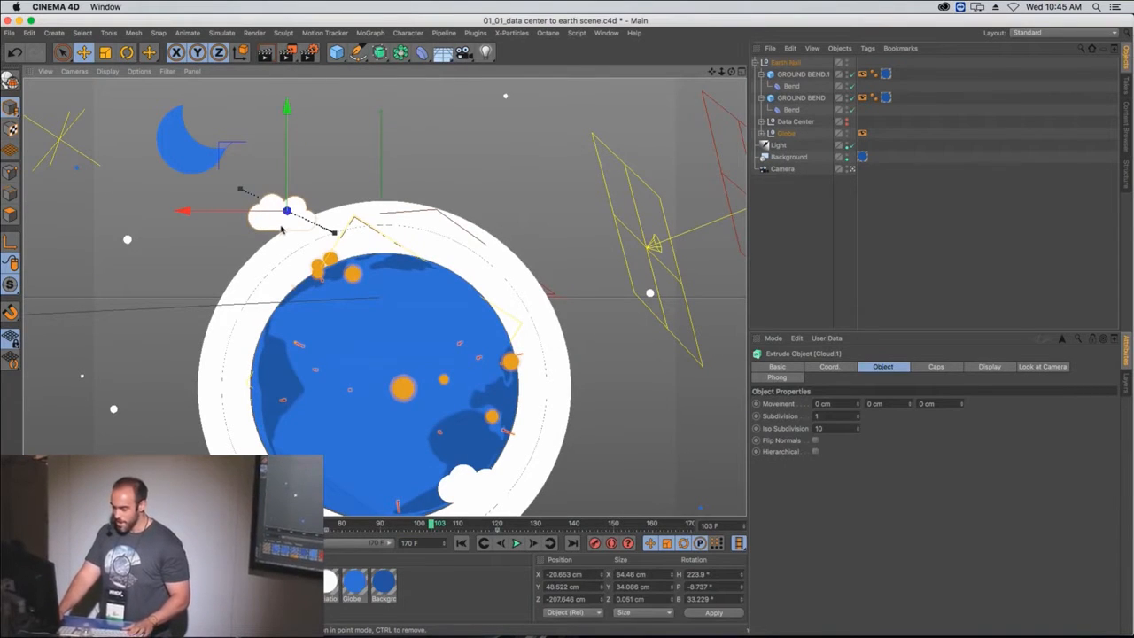
pyautogui.keyDown('alt'); pyautogui.moveTo(281, 230); pyautogui.dragTo(297, 213); pyautogui.keyUp('alt')
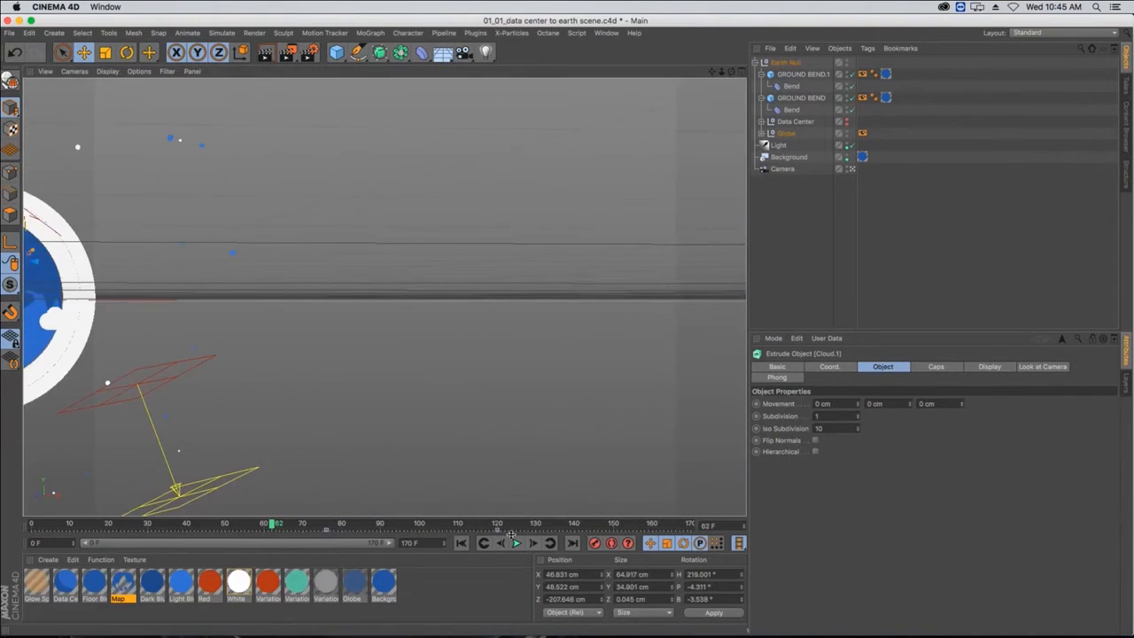
pyautogui.click(516, 542)
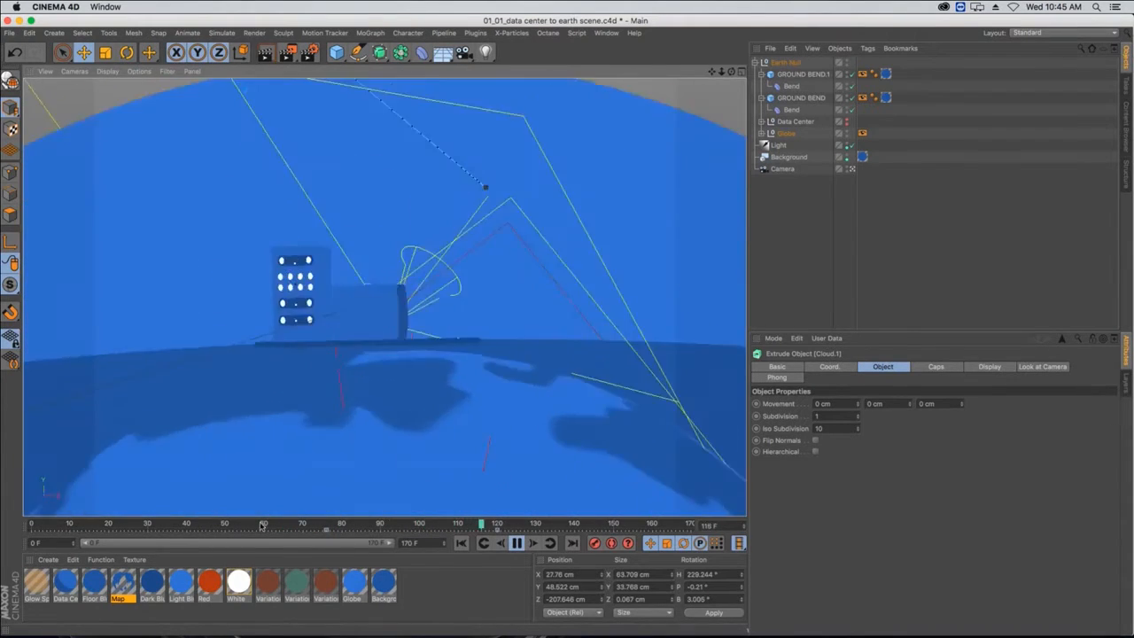
pyautogui.click(459, 544)
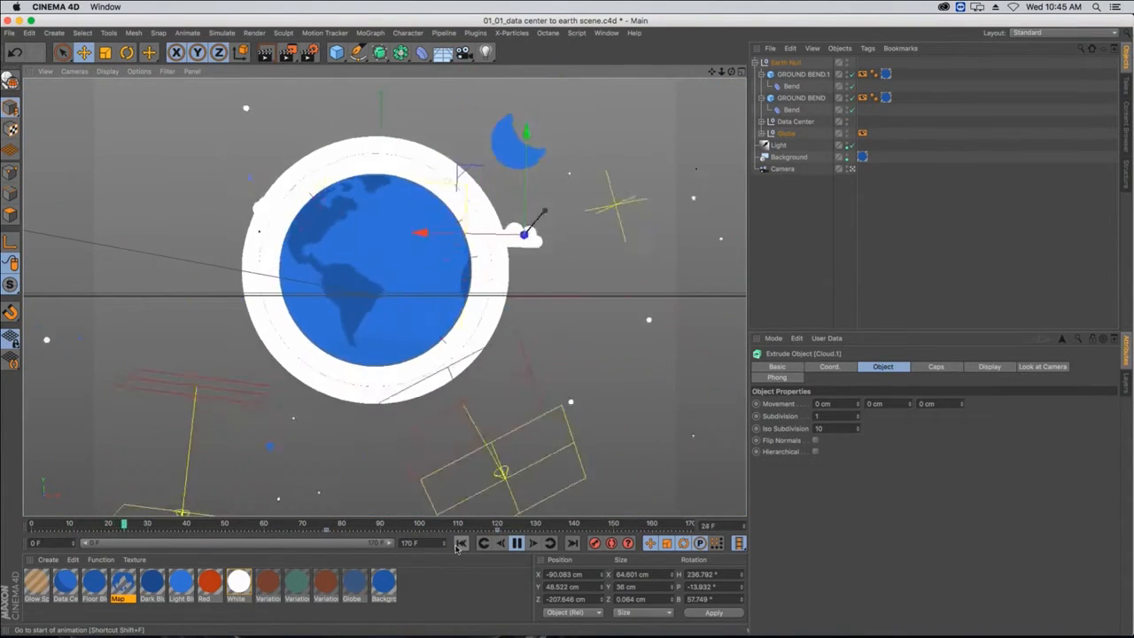
pyautogui.press('F8')
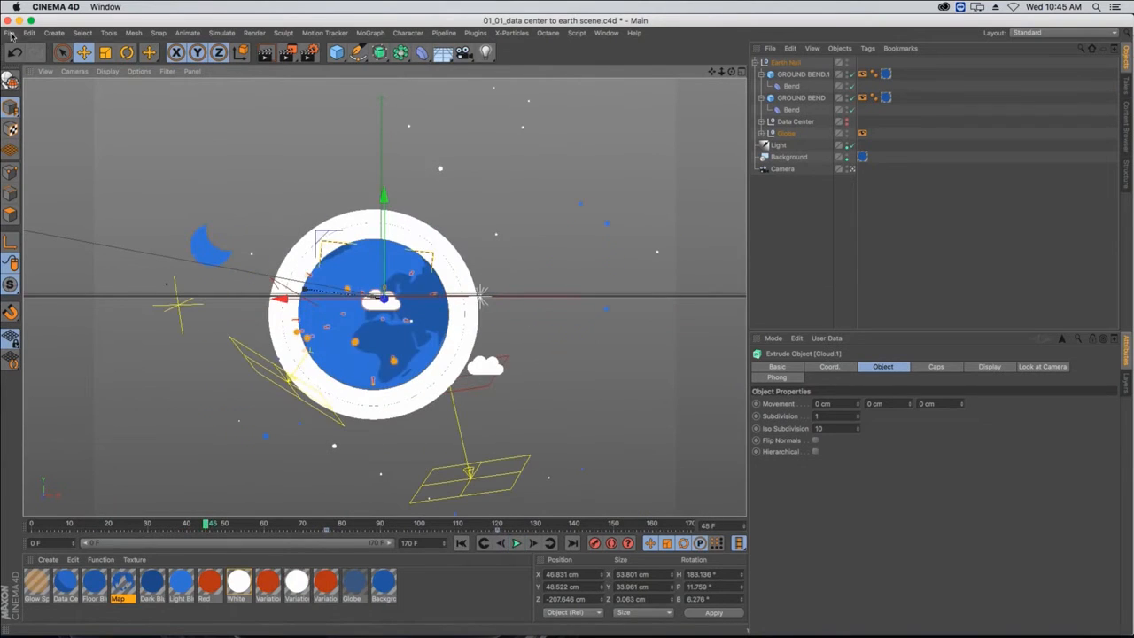
# - Open 01_03_Clouds_Pose_Morph.c4d from the 01_Cartoon_Looks folder in Finder
pyautogui.click(9, 33)
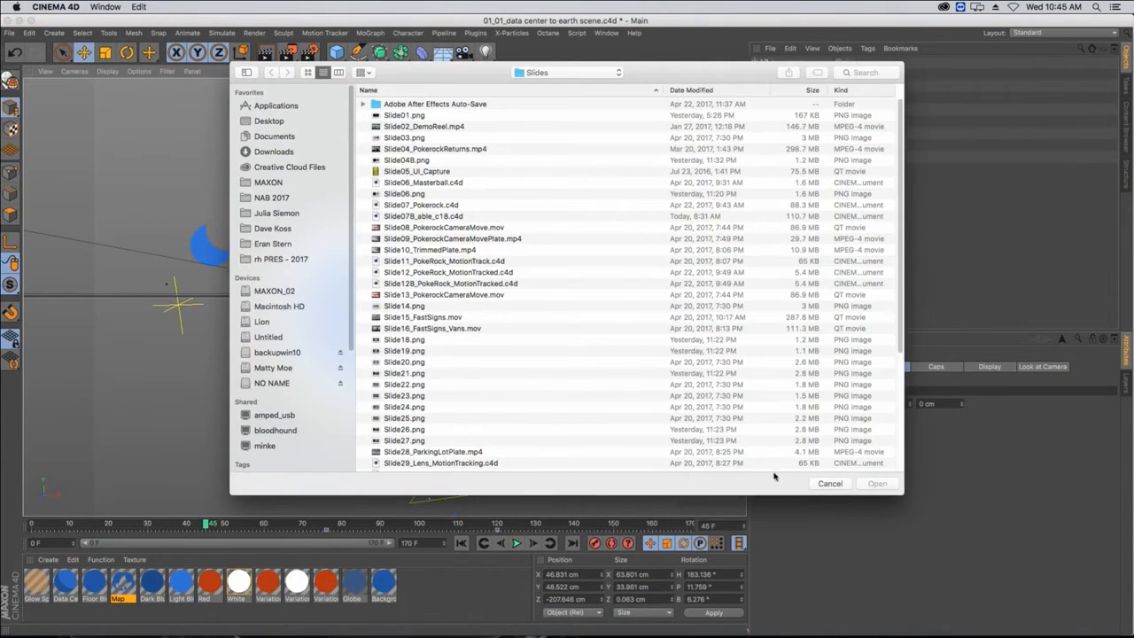
pyautogui.click(828, 483)
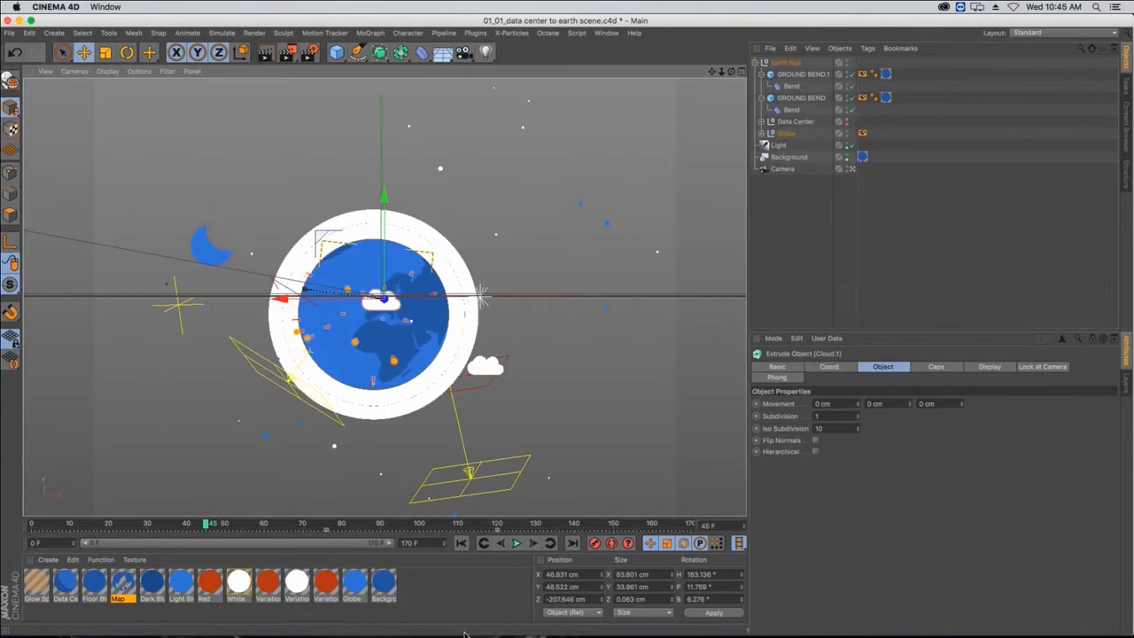
pyautogui.click(411, 624)
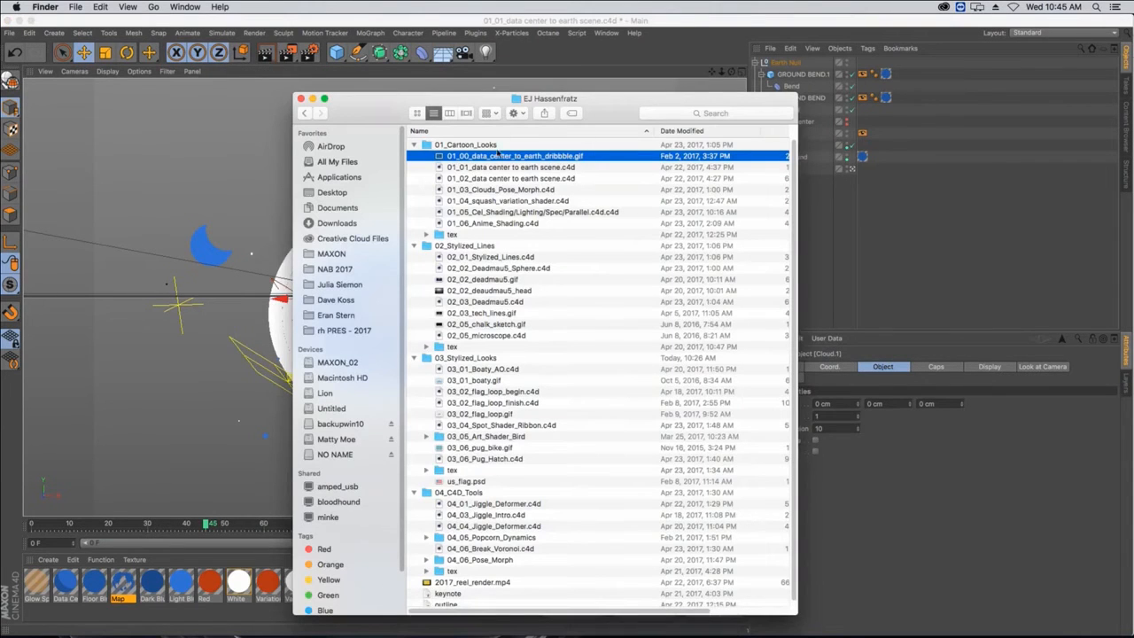
pyautogui.doubleClick(510, 188)
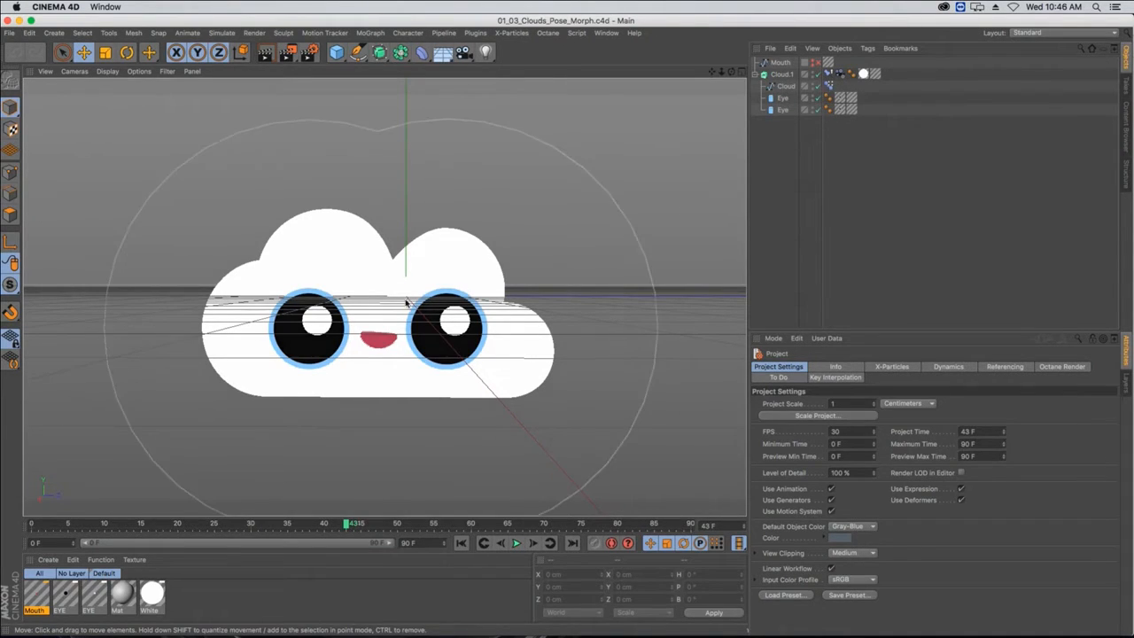
# - Delete the first two tags of the Cloud.1 extrude, including its Look at Camera tag
pyautogui.keyDown('alt'); pyautogui.moveTo(390, 363); pyautogui.dragTo(361, 384); pyautogui.keyUp('alt')
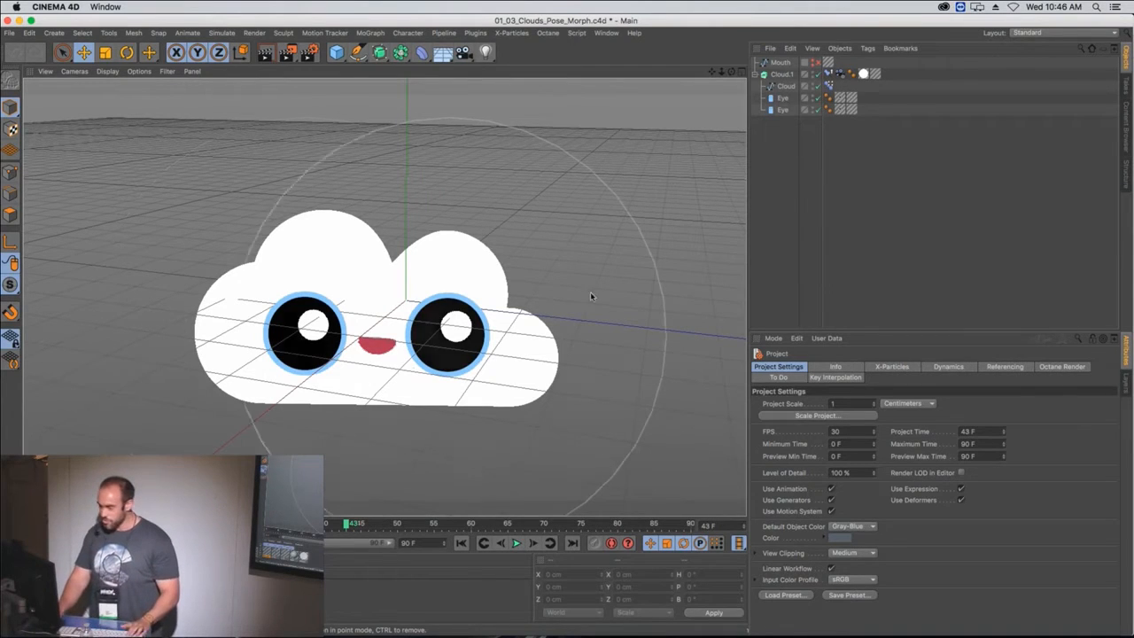
pyautogui.click(829, 74)
pyautogui.press('Delete')
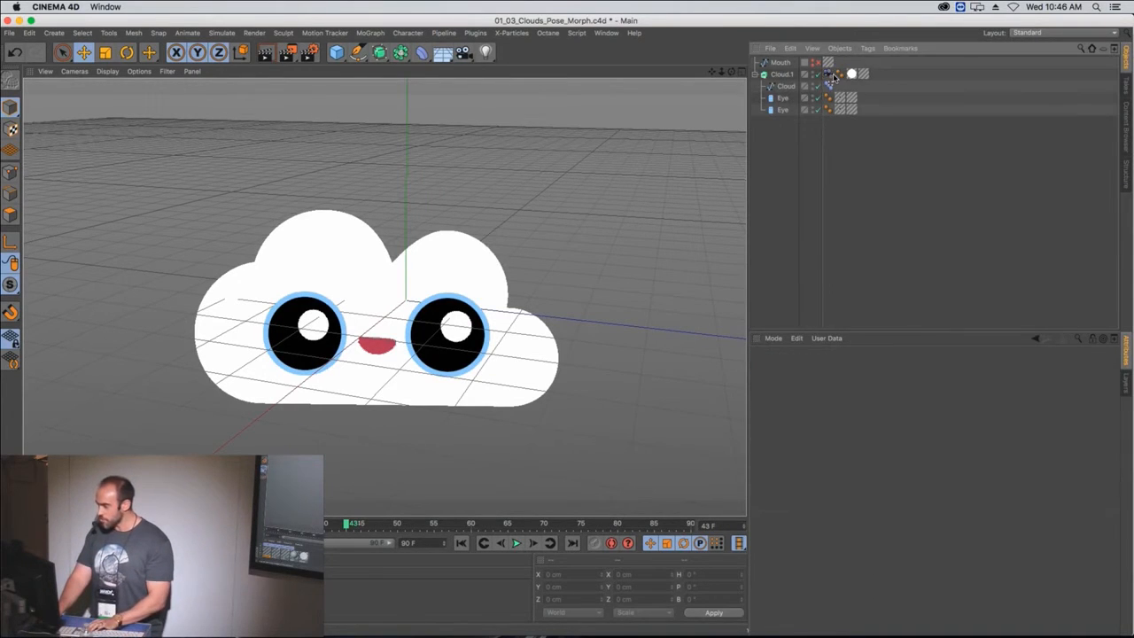
pyautogui.click(830, 77)
pyautogui.press('Delete')
# - Add a Look at Camera tag to the Cloud.1 extrude
pyautogui.keyDown('alt'); pyautogui.moveTo(469, 268); pyautogui.dragTo(417, 257); pyautogui.keyUp('alt')
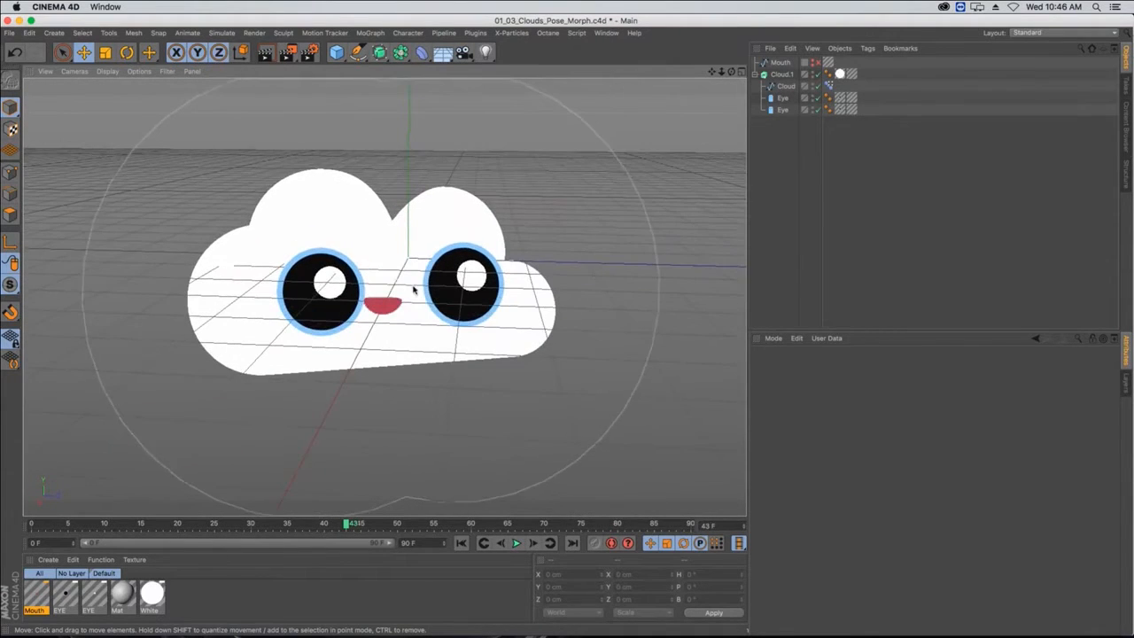
pyautogui.rightClick(773, 76)
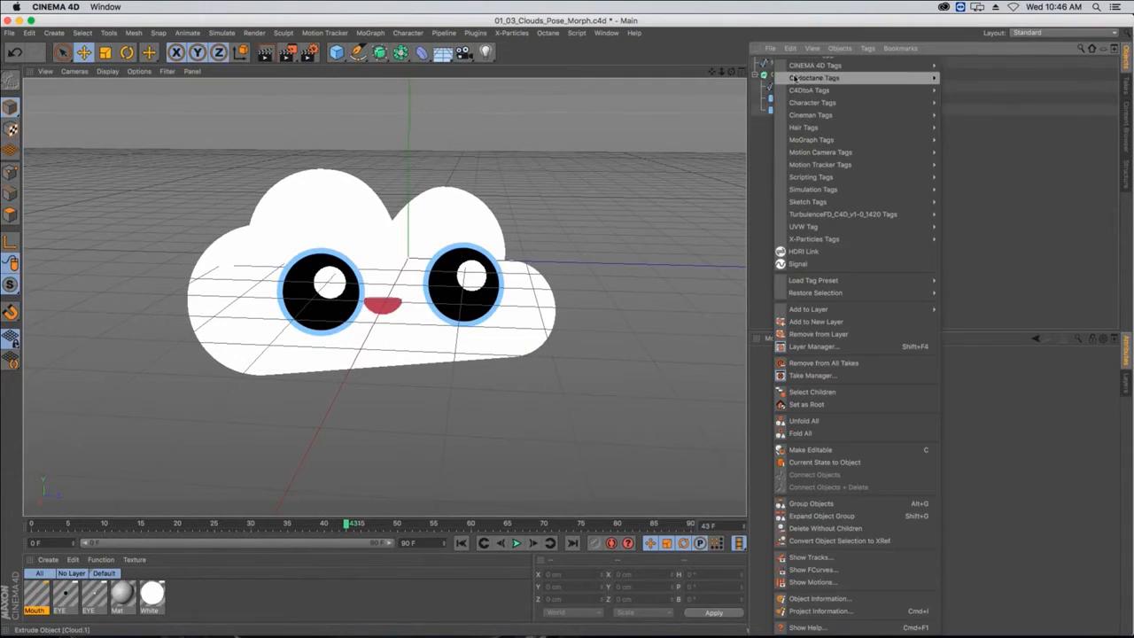
pyautogui.moveTo(824, 65)
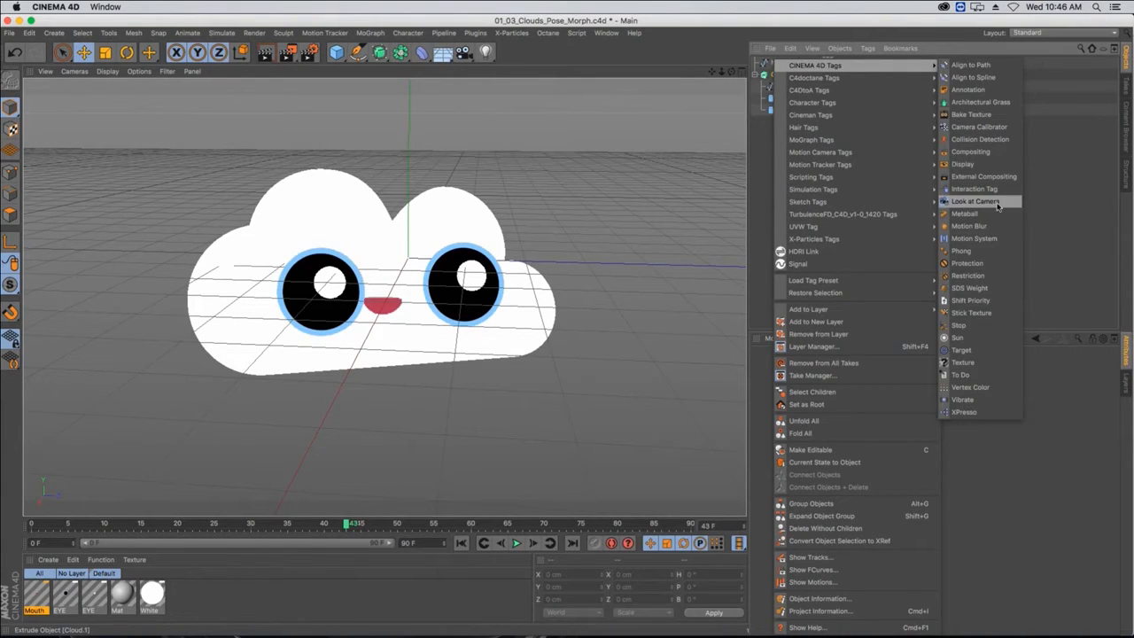
pyautogui.click(1000, 205)
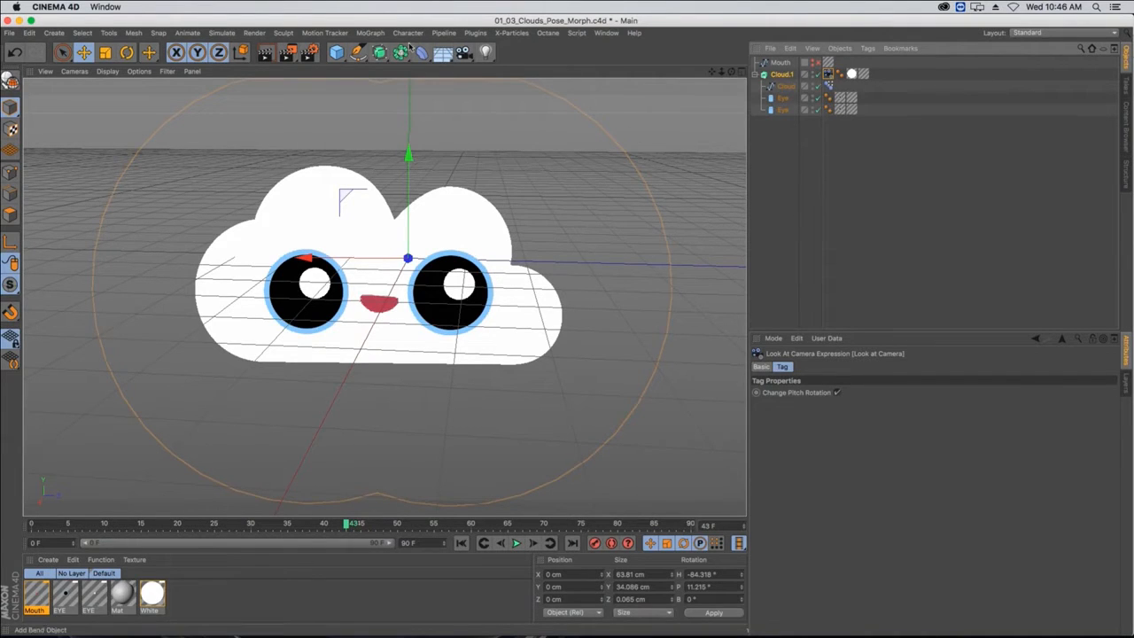
# - Add a Camera to the scene and check the cloud's orientation from a different viewing angle
pyautogui.moveTo(464, 52); pyautogui.dragTo(515, 70)
pyautogui.click(513, 69)
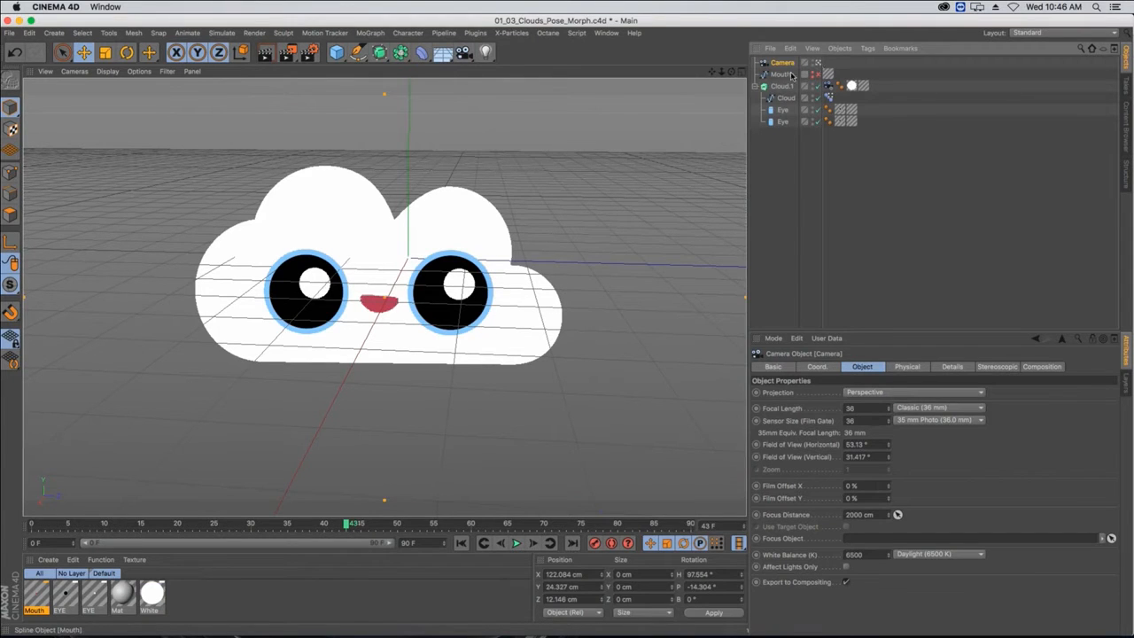
pyautogui.moveTo(428, 238)
pyautogui.keyDown('alt'); pyautogui.mouseDown()
pyautogui.moveTo(558, 243)
pyautogui.moveTo(352, 193)
pyautogui.moveTo(446, 207)
pyautogui.moveTo(420, 263)
pyautogui.moveTo(390, 258)
pyautogui.moveTo(413, 251)
pyautogui.mouseUp(); pyautogui.keyUp('alt')
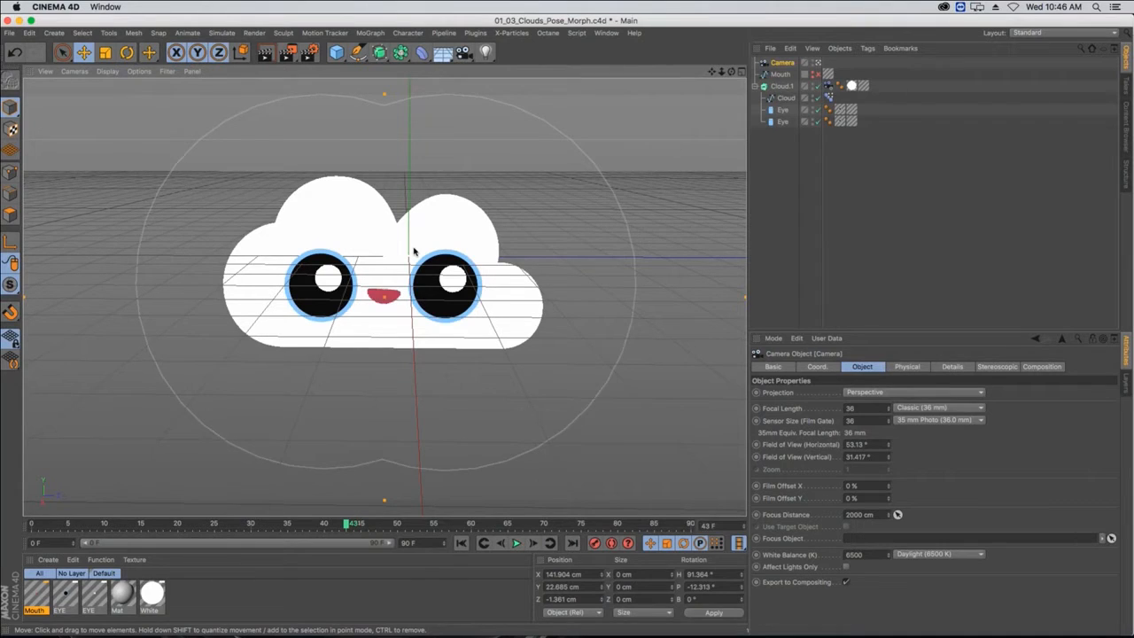
# - Play the cloud animation from frame 0 and delete the mouth's texture tag from the Cloud.1 extrude
pyautogui.click(460, 543)
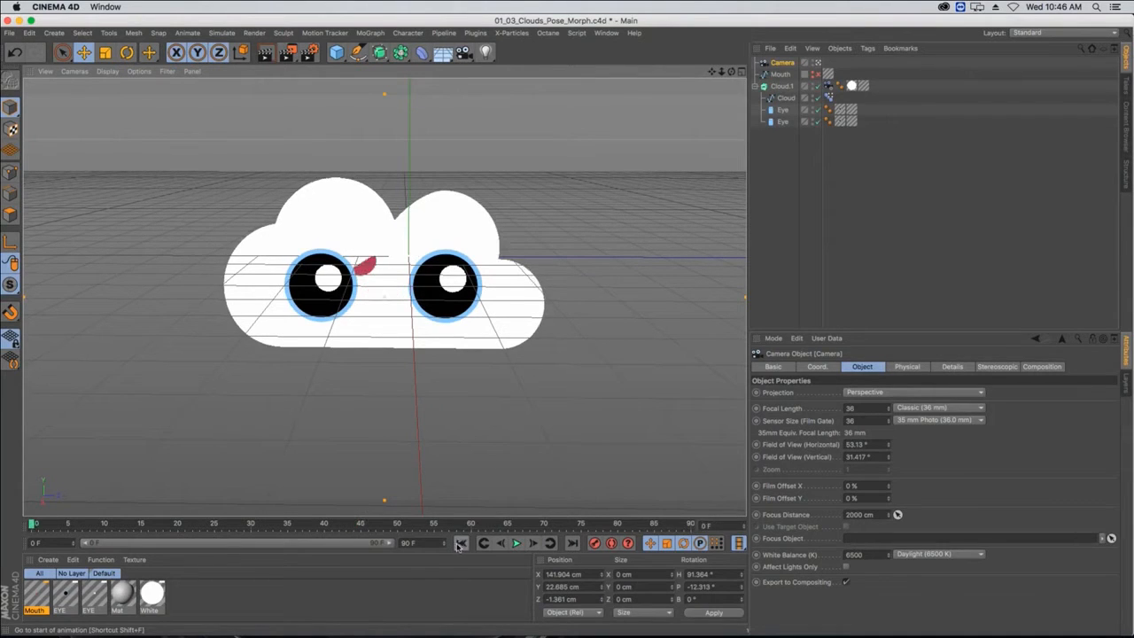
pyautogui.click(517, 544)
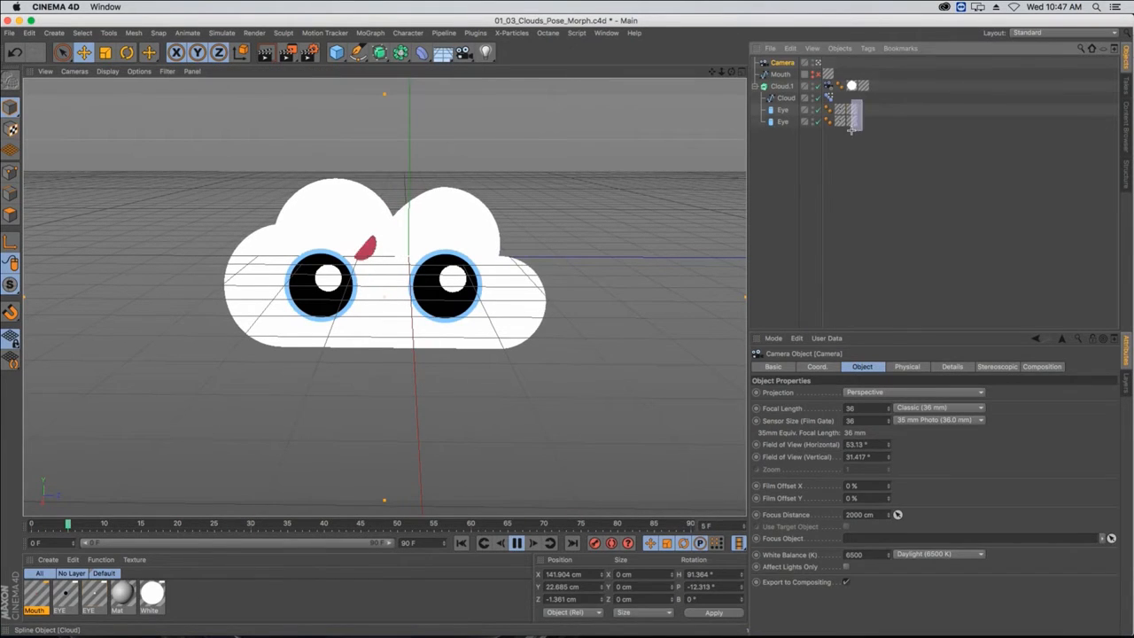
pyautogui.moveTo(851, 130); pyautogui.dragTo(848, 130)
pyautogui.click(863, 86)
pyautogui.press('Delete')
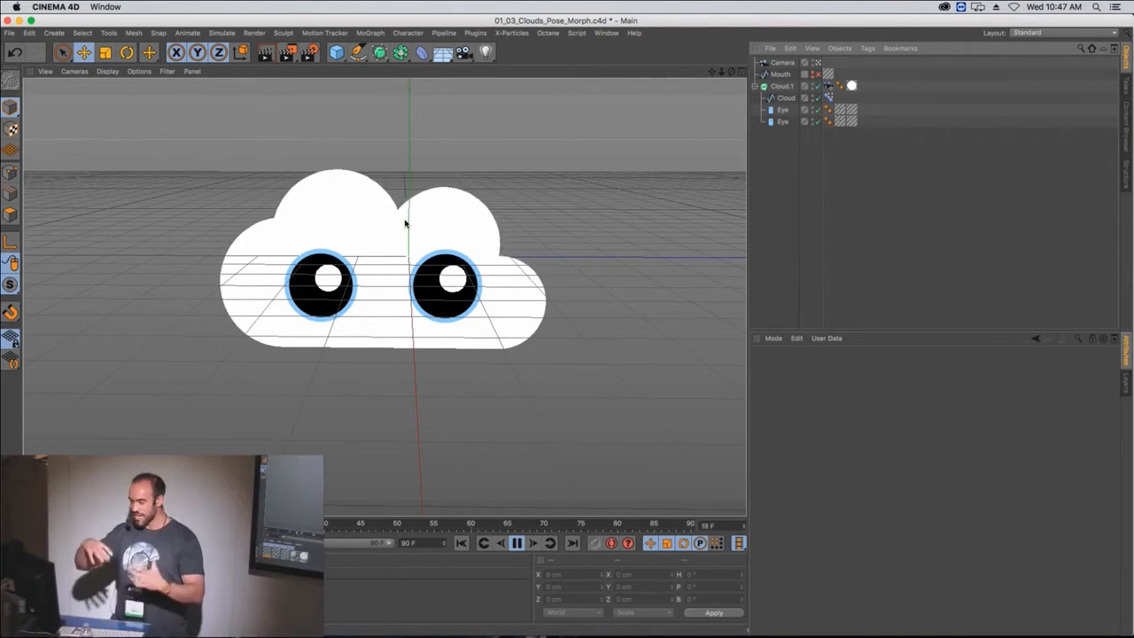
# - Pause playback around frame 74 and delete the Pose Morph tag from the Cloud spline
pyautogui.press('F8')
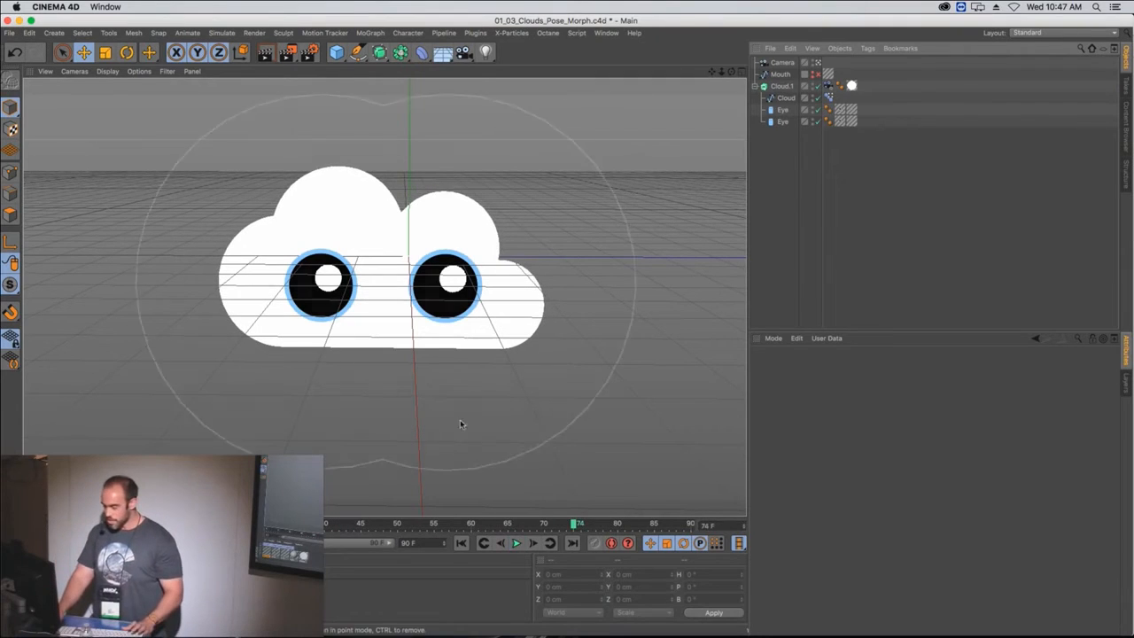
pyautogui.click(831, 99)
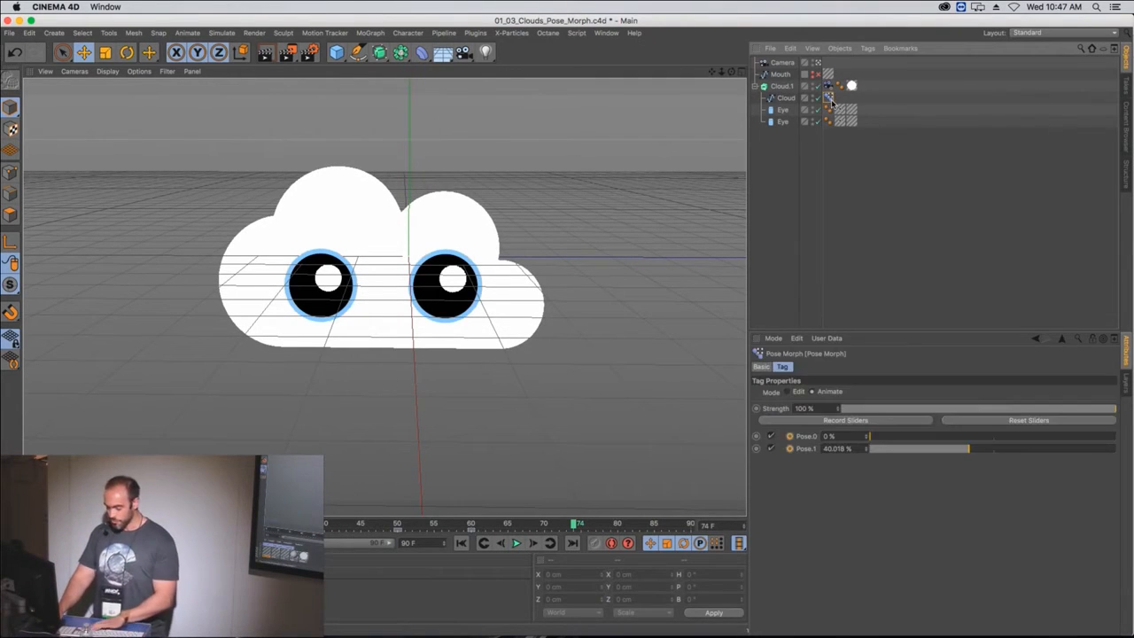
pyautogui.press('Delete')
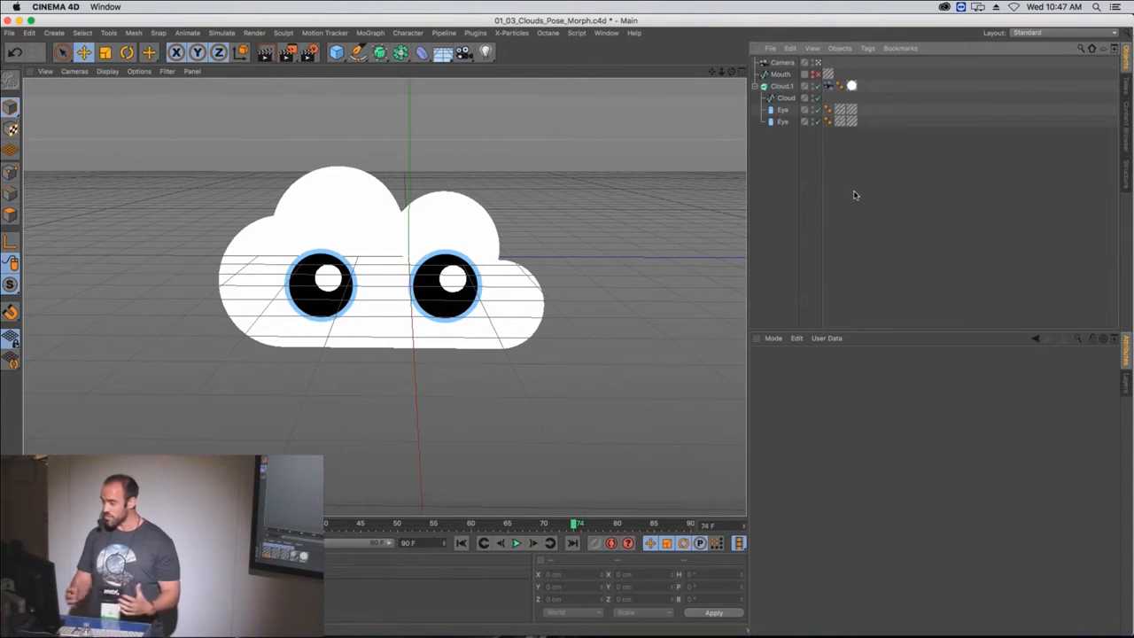
pyautogui.click(781, 98)
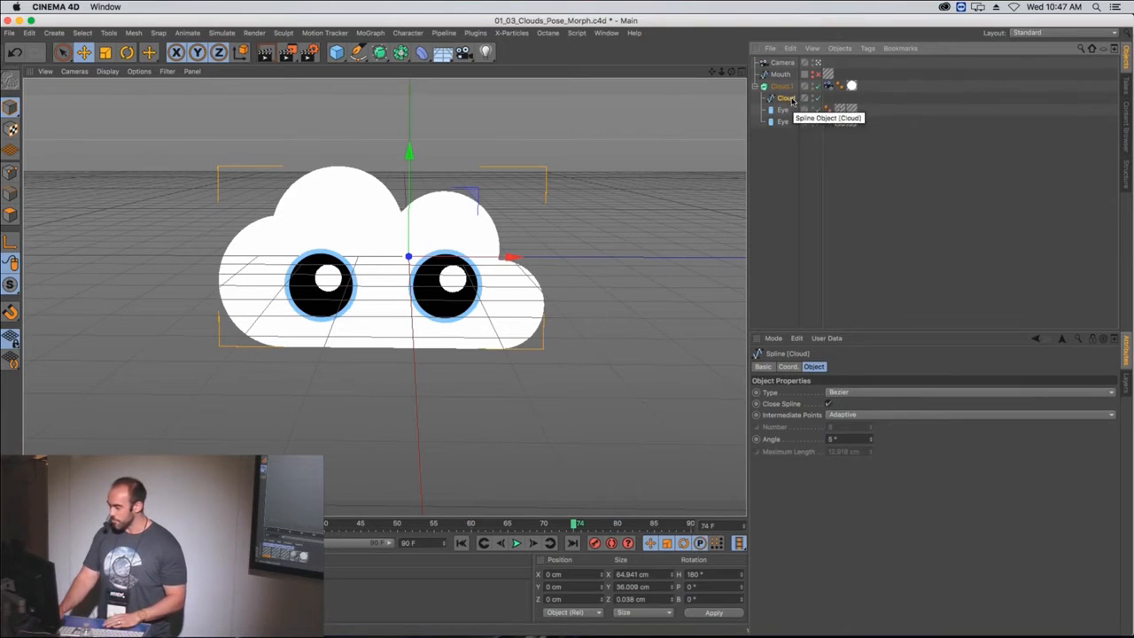
pyautogui.rightClick(791, 98)
pyautogui.moveTo(802, 81)
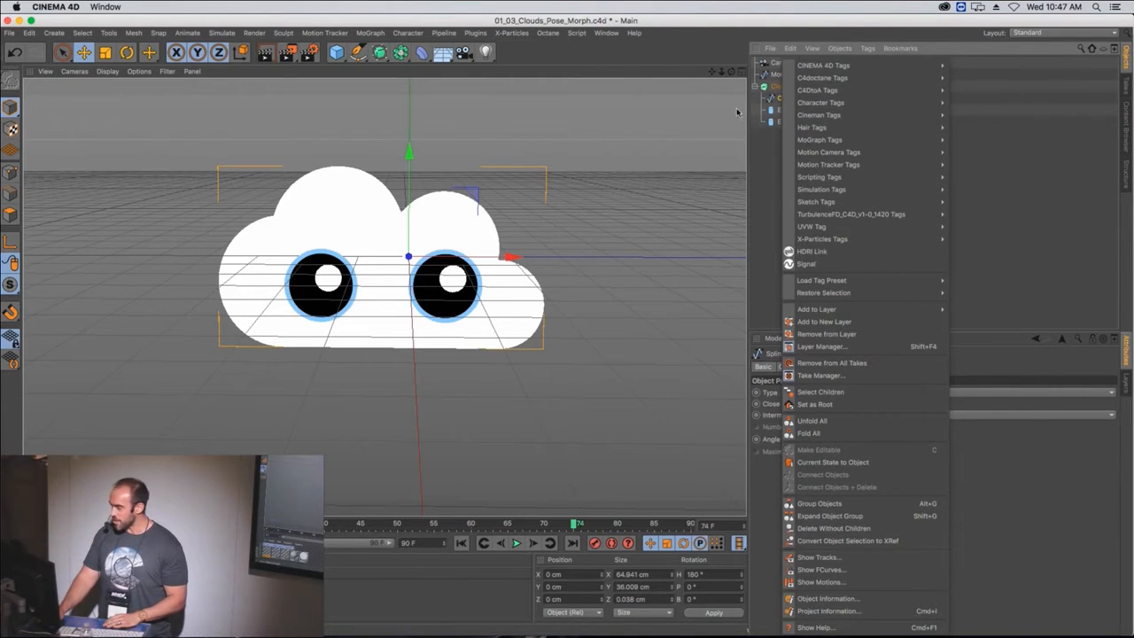
pyautogui.click(766, 104)
# - Disable the Cloud.1 extrude, switch to Points mode, and select the Cloud spline for editing
pyautogui.click(779, 87)
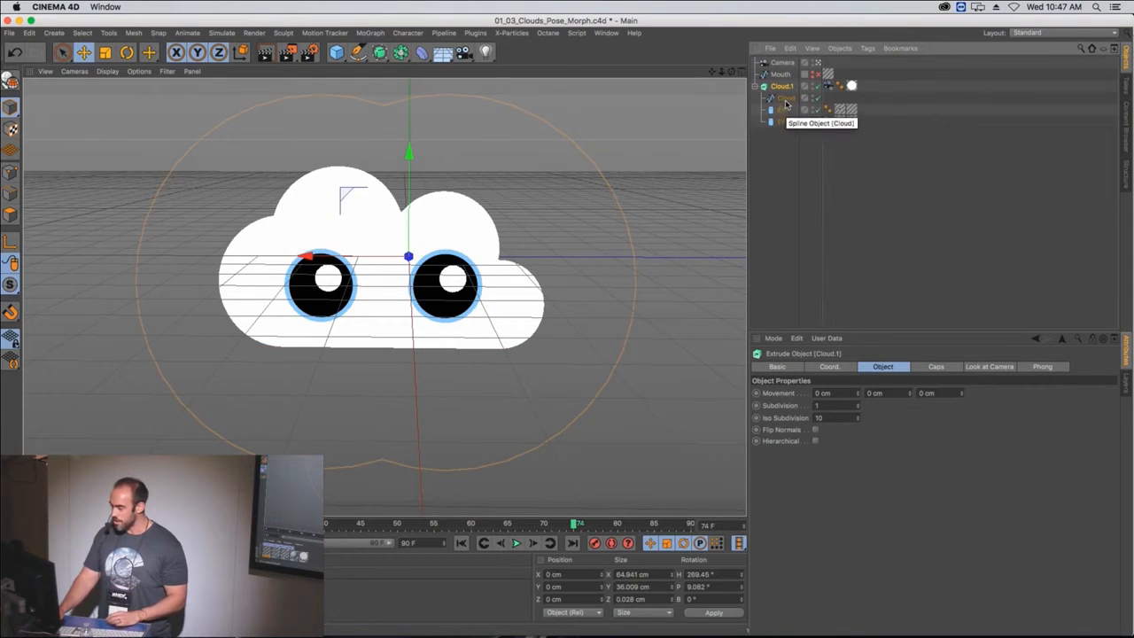
pyautogui.click(815, 86)
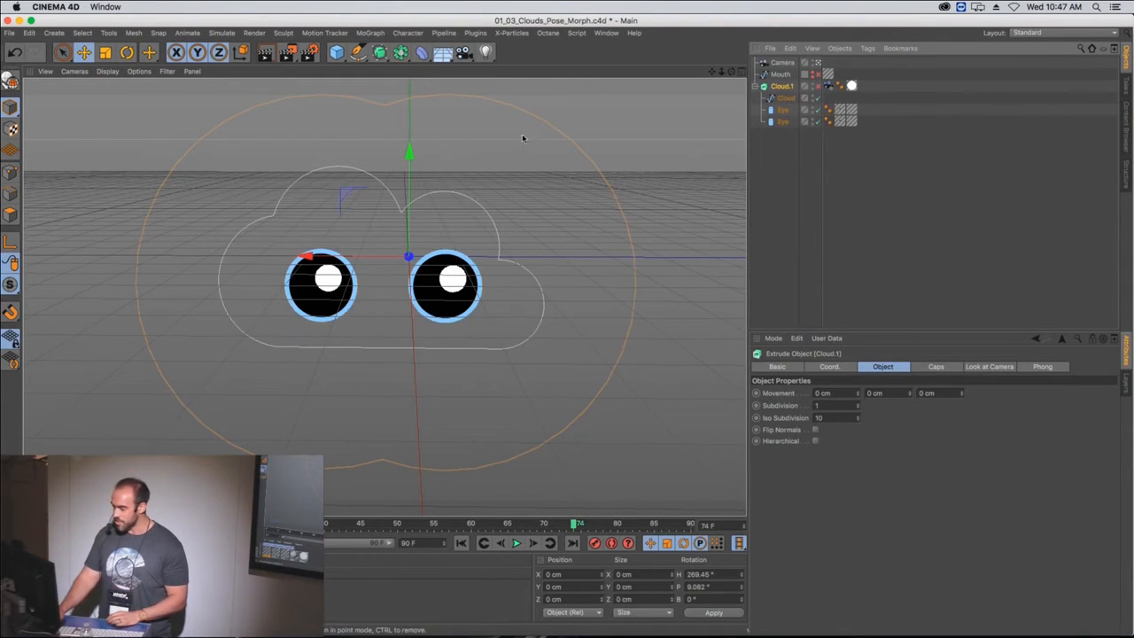
pyautogui.click(11, 173)
pyautogui.click(784, 98)
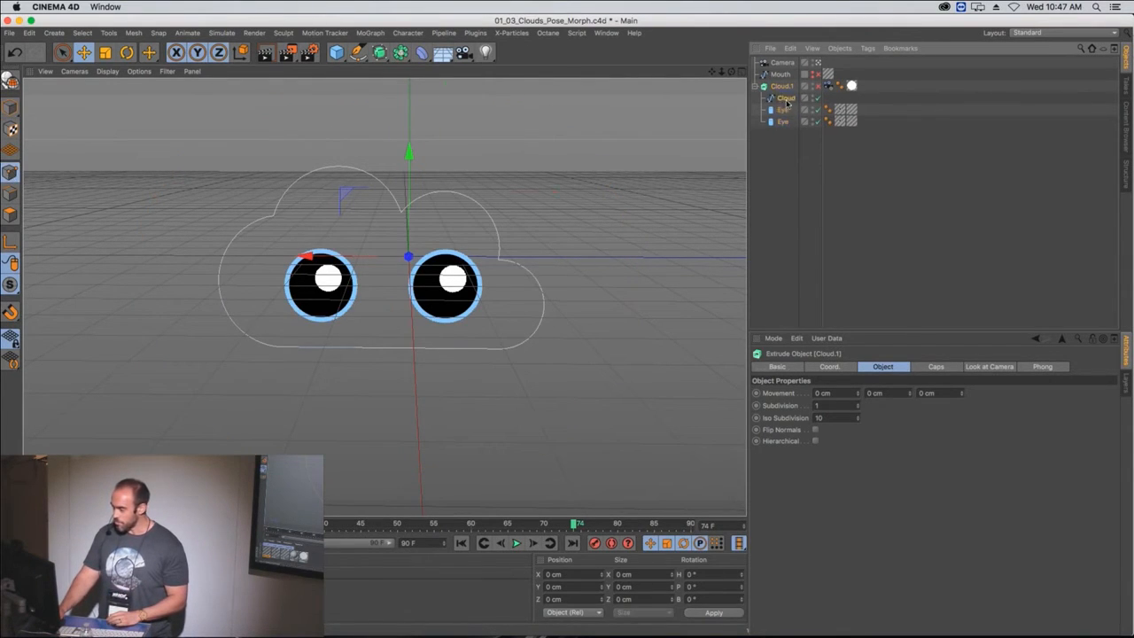
# - Undo a trial move of the Cloud spline's notch point, re-enable the Cloud.1 extrude, and preview-render the view
pyautogui.click(404, 213)
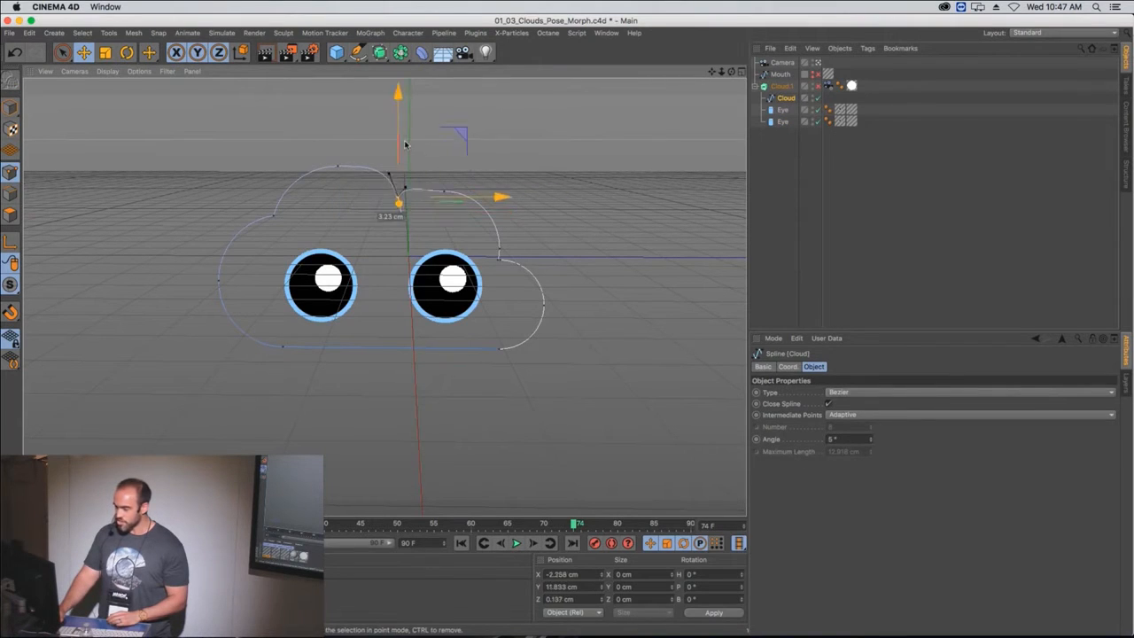
pyautogui.press('super+z')
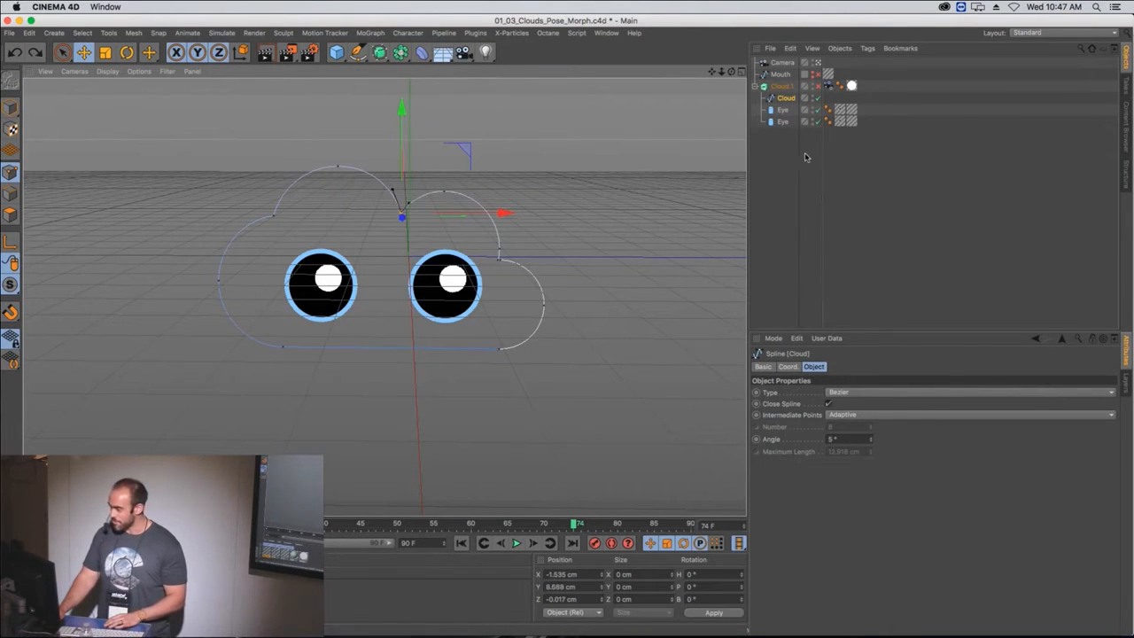
pyautogui.click(818, 86)
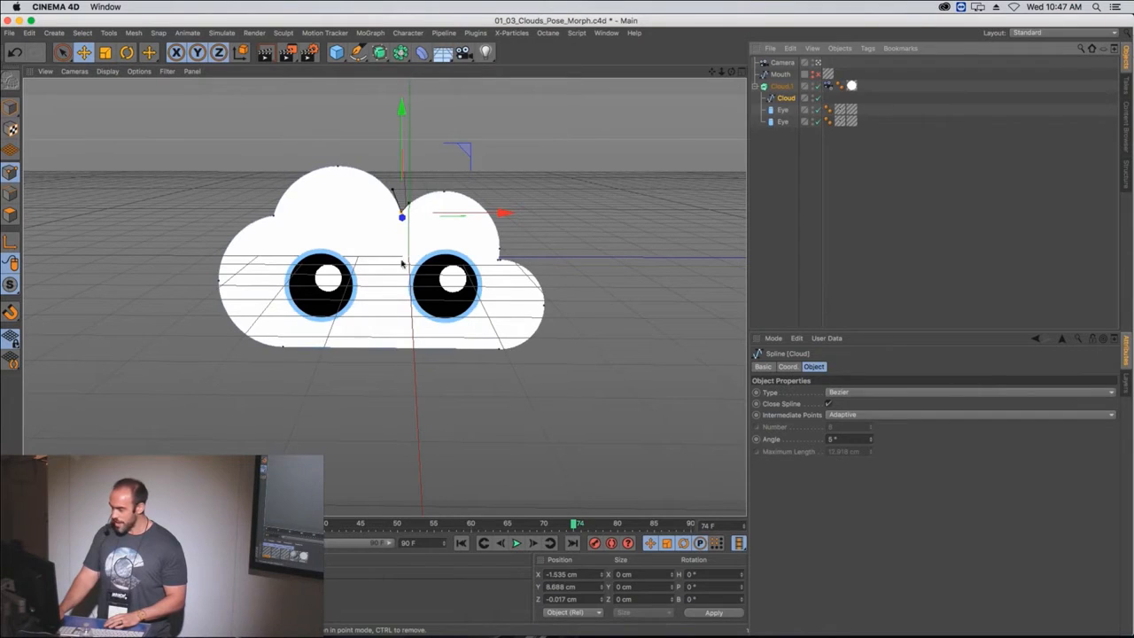
pyautogui.press('super+r')
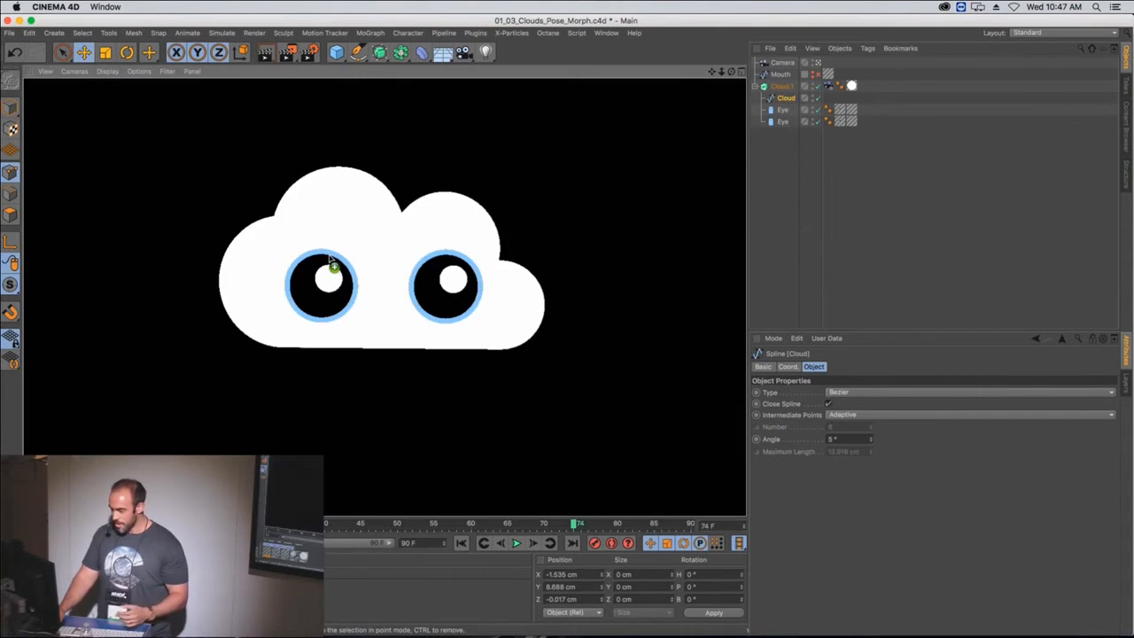
pyautogui.click(817, 155)
# - Add a Pose Morph tag to the Cloud spline and enable Points mixing
pyautogui.rightClick(788, 100)
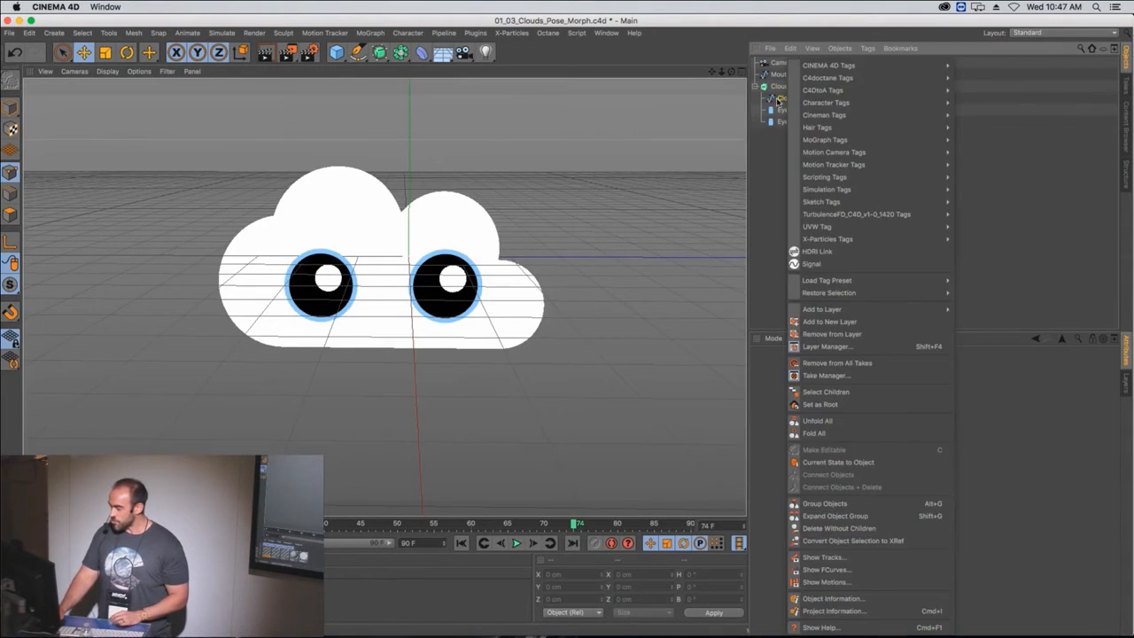
pyautogui.click(779, 101)
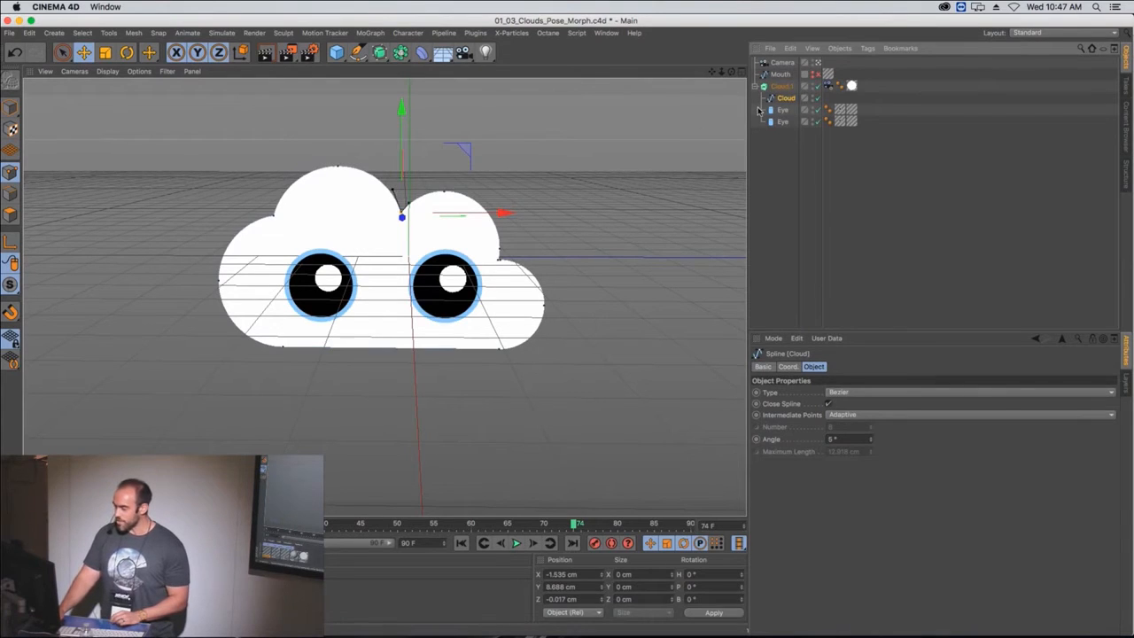
pyautogui.rightClick(784, 100)
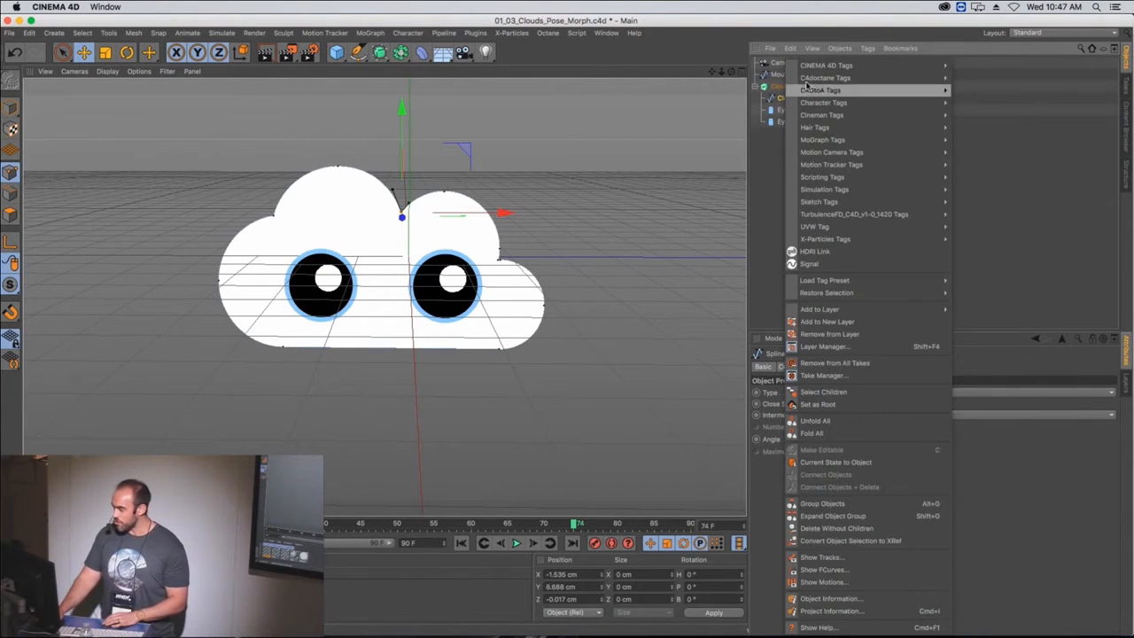
pyautogui.moveTo(811, 78)
pyautogui.moveTo(835, 103)
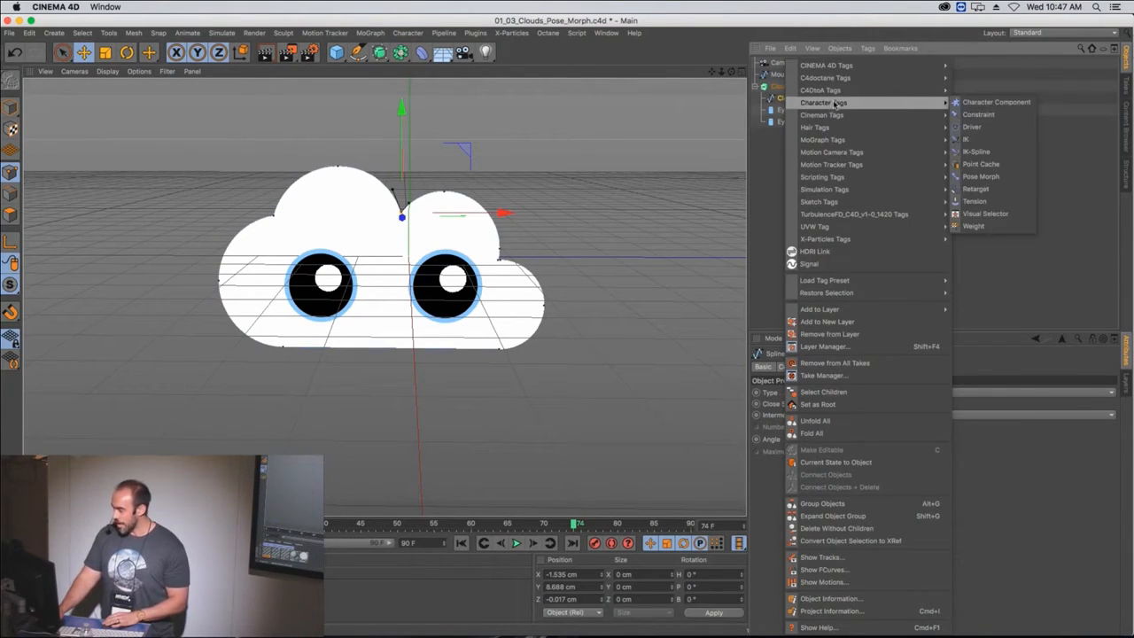
pyautogui.click(1005, 176)
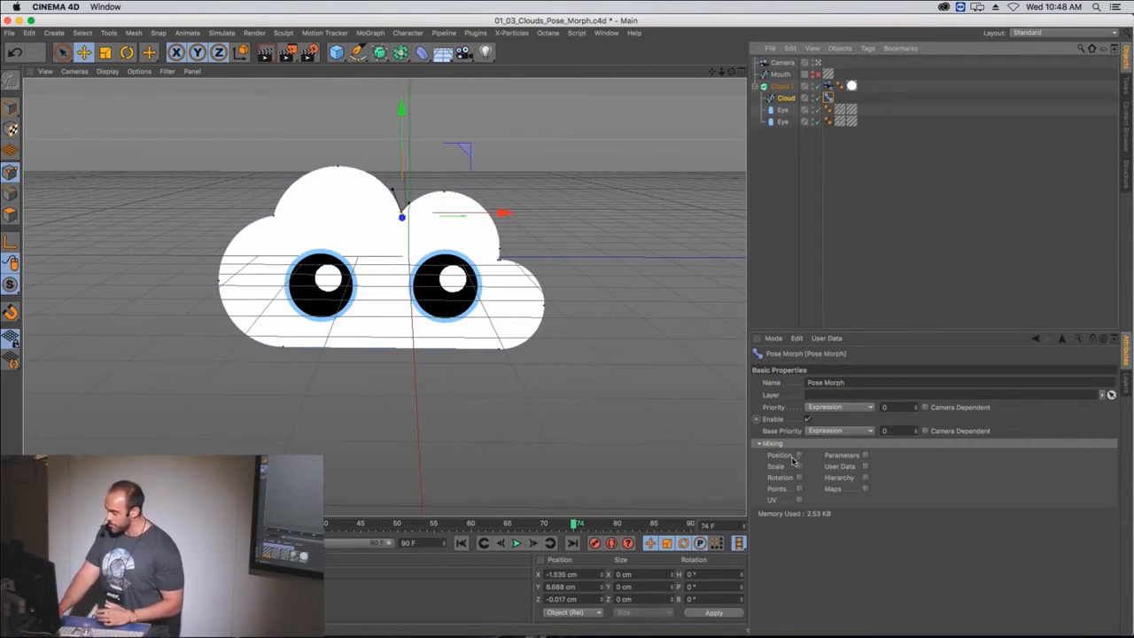
pyautogui.click(783, 488)
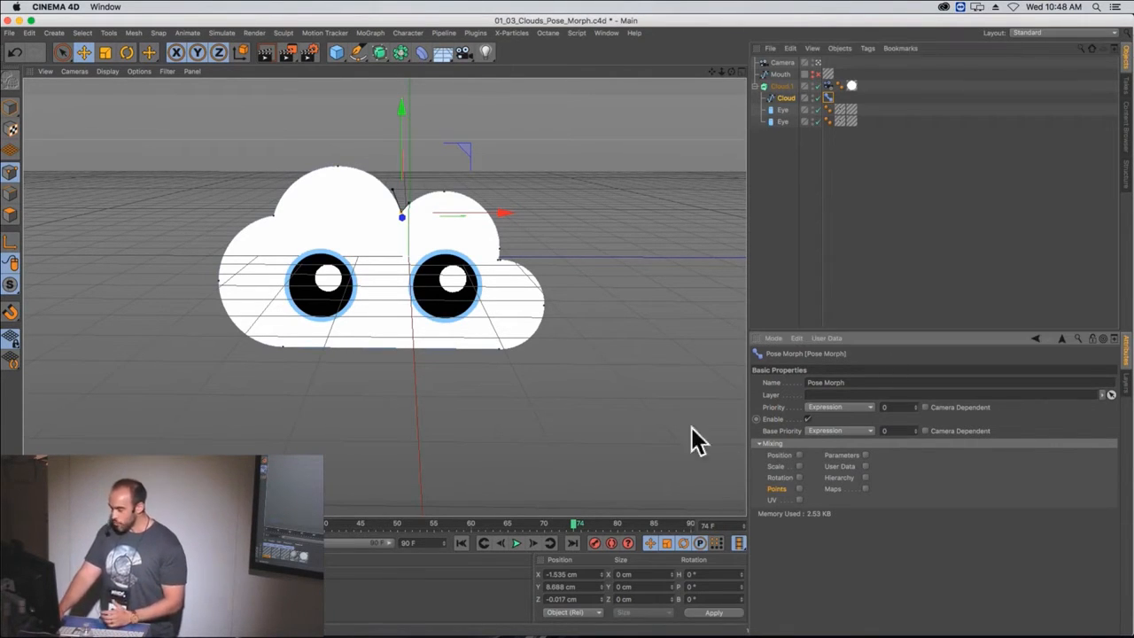
pyautogui.click(800, 489)
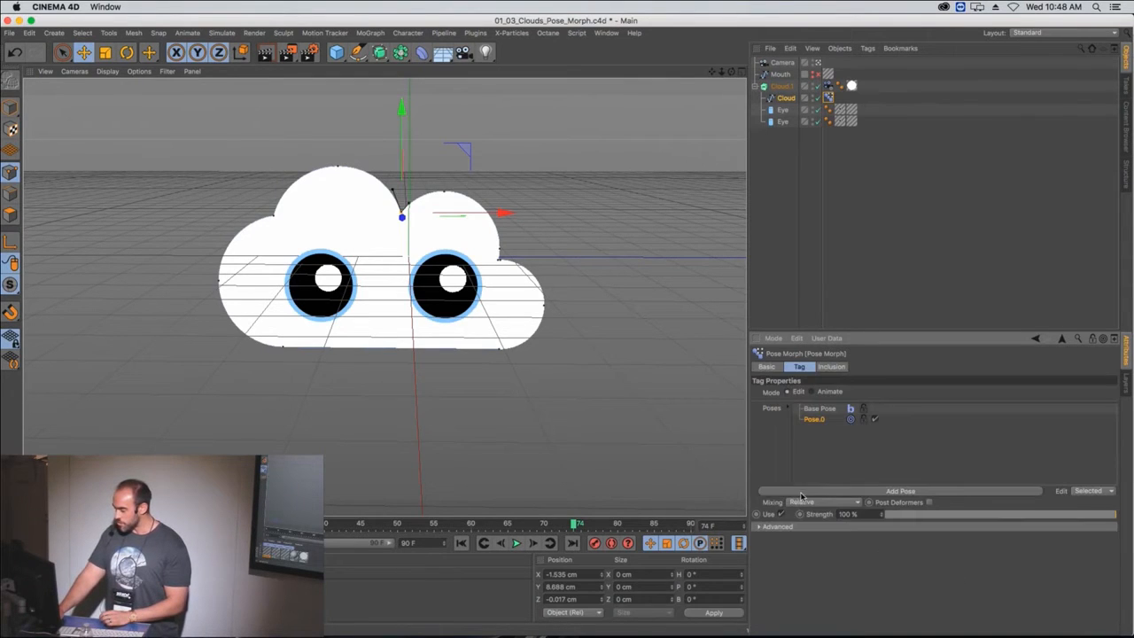
# - Select Pose.0 and shift the cloud's middle notch point and the smaller bump's top point to begin the deformed shape
pyautogui.click(767, 366)
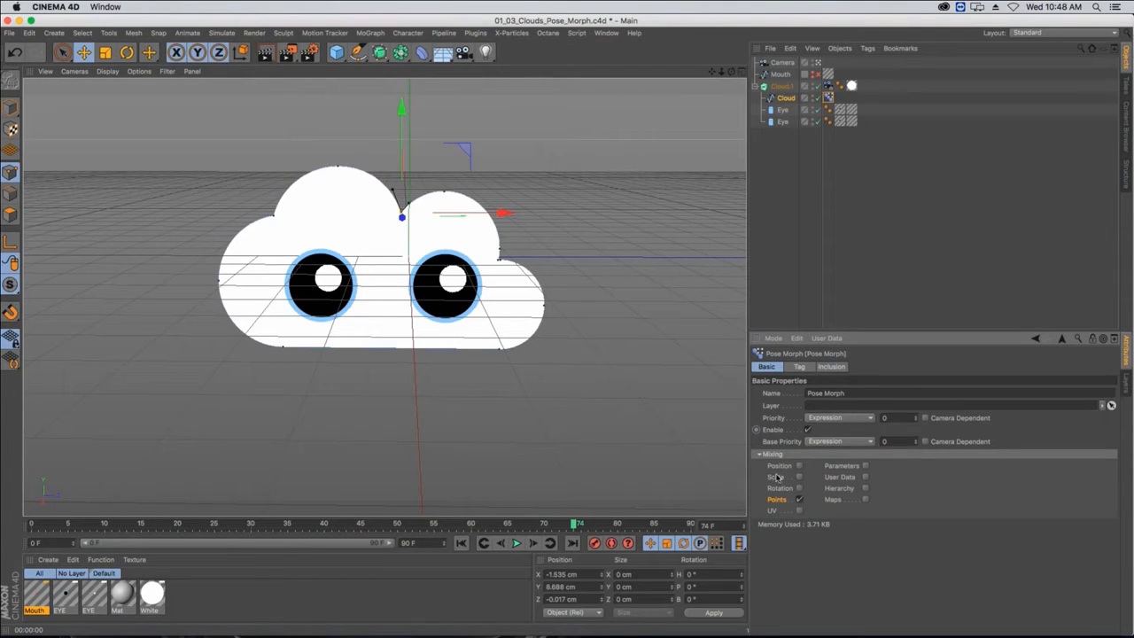
pyautogui.click(800, 367)
pyautogui.click(811, 411)
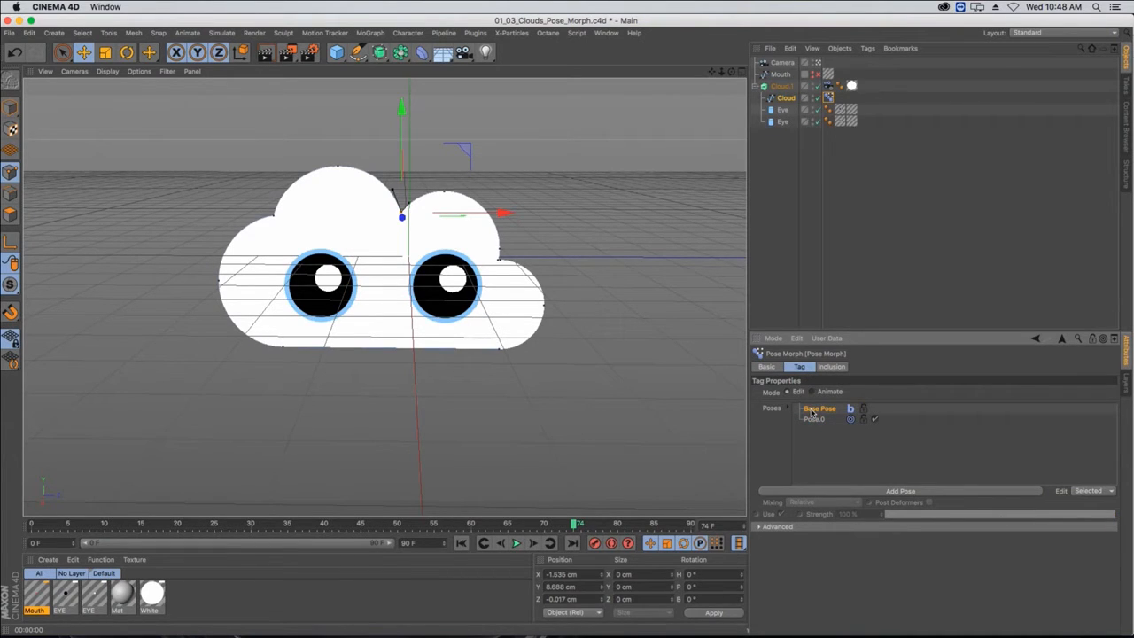
pyautogui.click(813, 419)
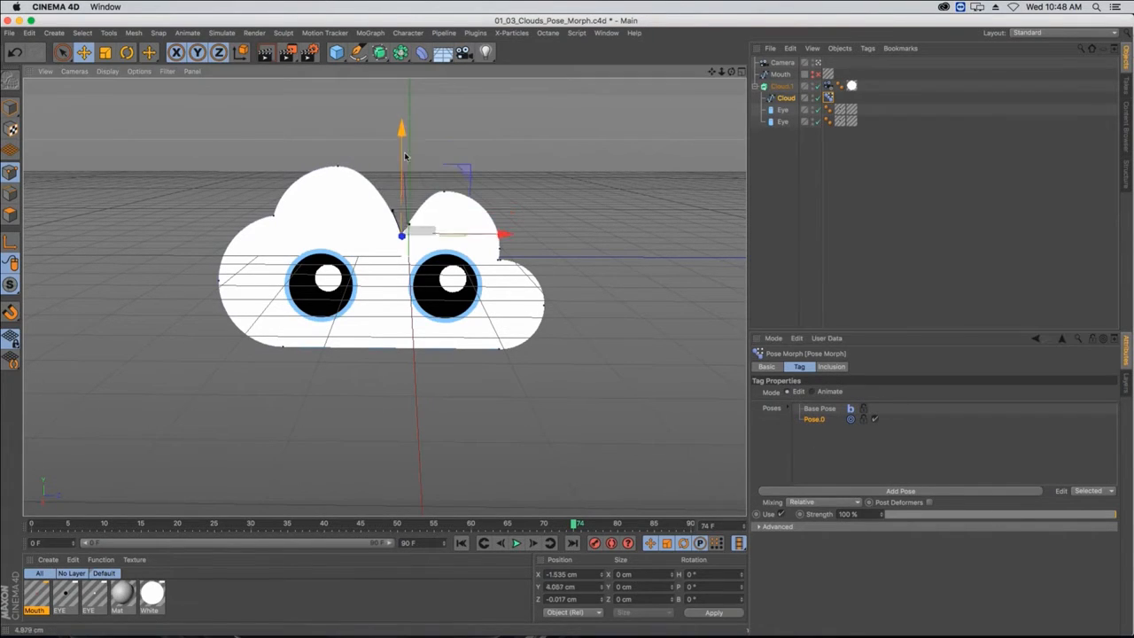
pyautogui.moveTo(430, 151); pyautogui.dragTo(470, 170)
pyautogui.press('0')
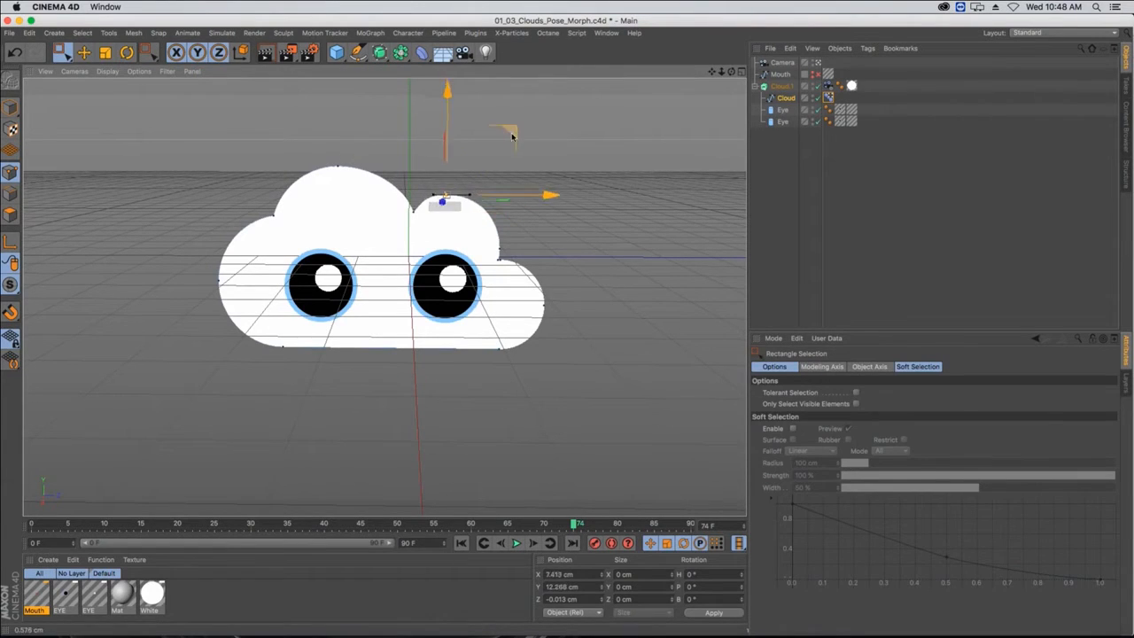
pyautogui.moveTo(511, 135); pyautogui.dragTo(510, 275)
# - Reposition the notch point beside the smaller upper bump and adjust the bump's top point in Pose.0
pyautogui.click(496, 255)
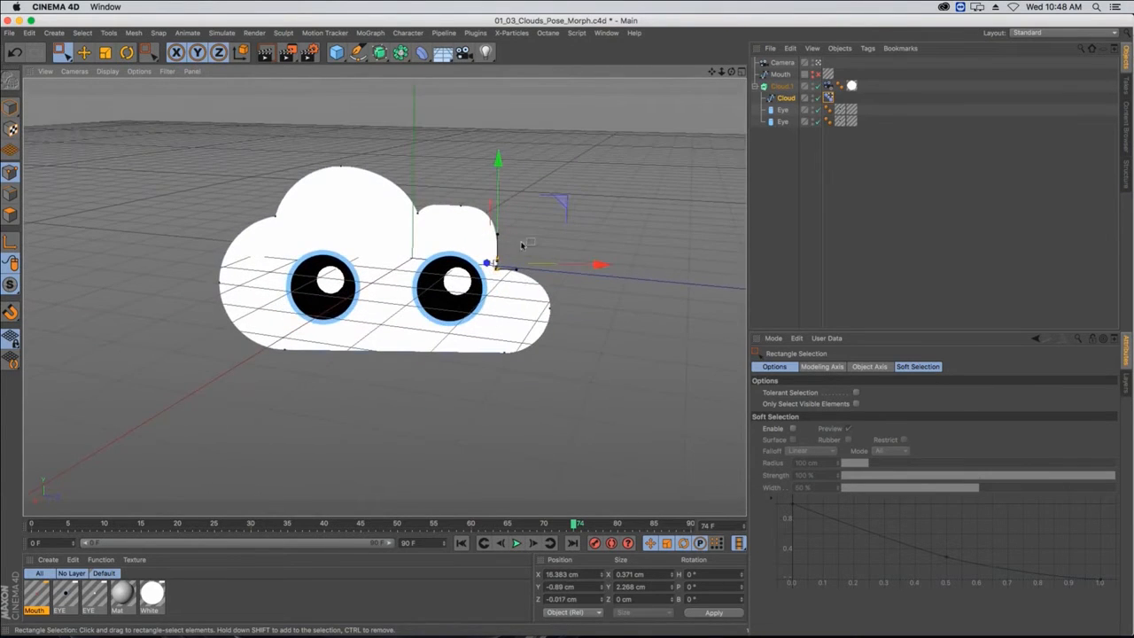
pyautogui.moveTo(562, 206); pyautogui.dragTo(565, 202)
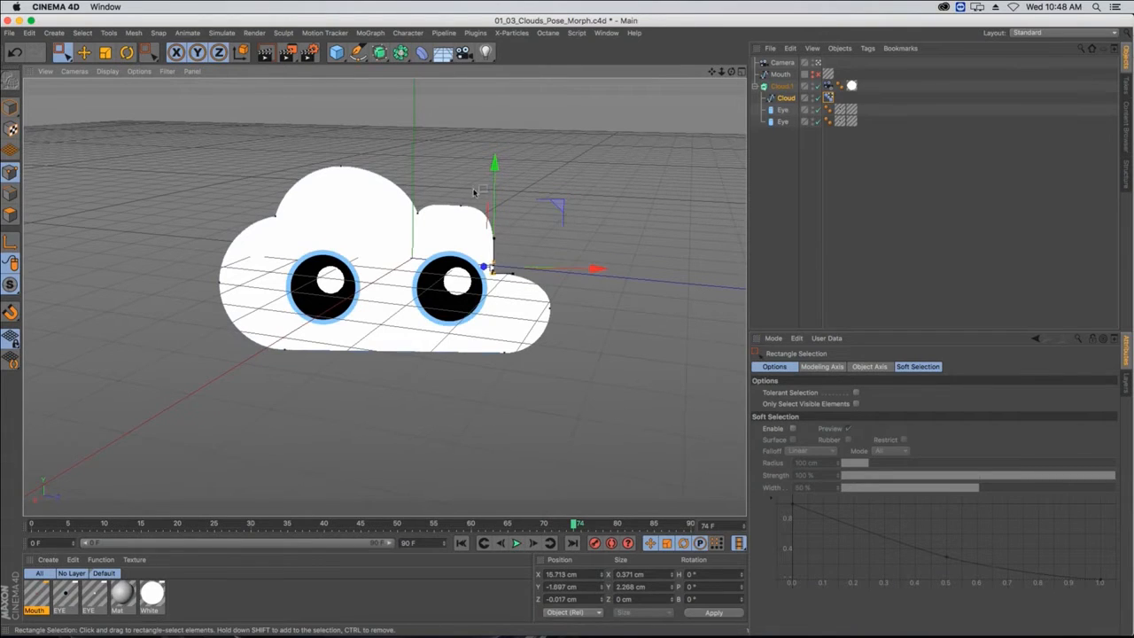
pyautogui.click(454, 210)
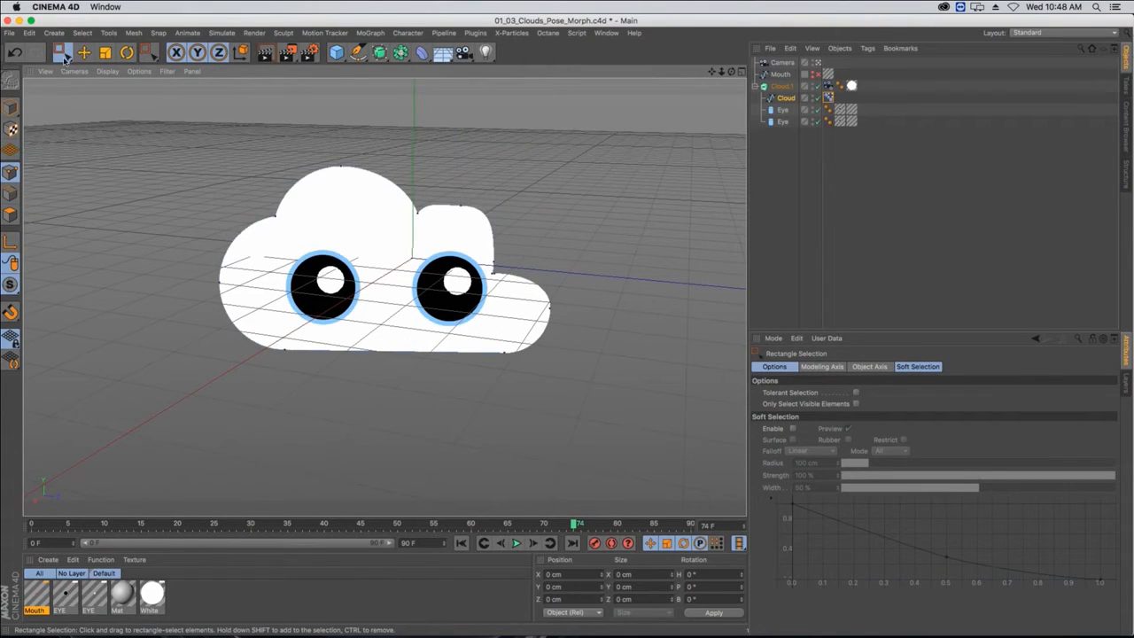
pyautogui.press('e')
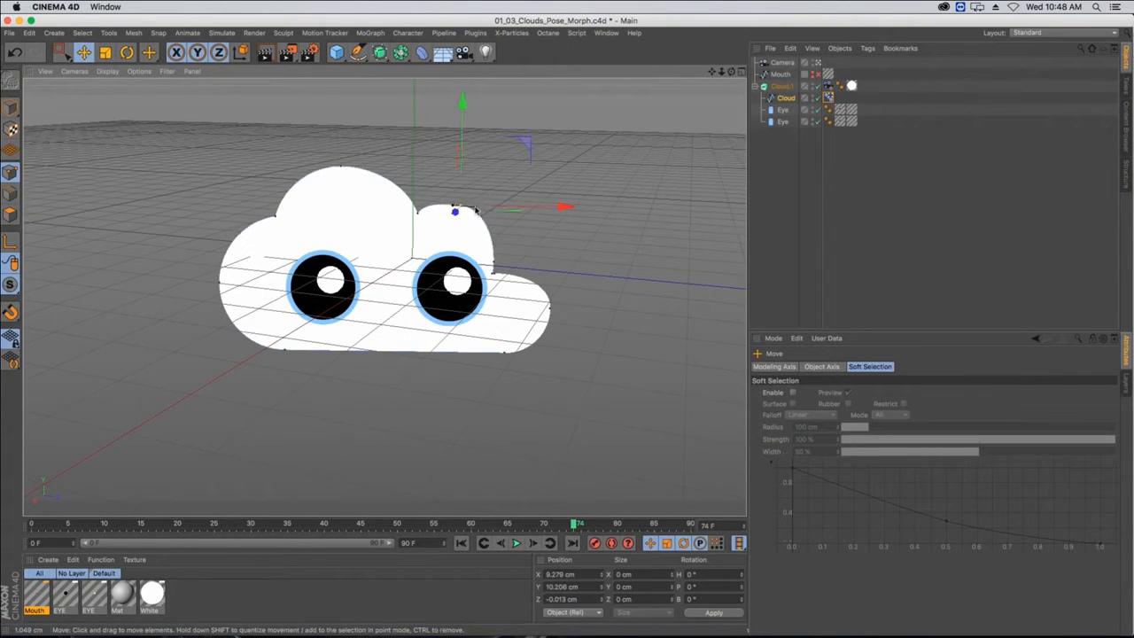
# - Reshape the rest of Pose.0 by moving the larger bump's outer notch point and the points on both outer sides of the cloud
pyautogui.moveTo(336, 165); pyautogui.dragTo(289, 237)
pyautogui.press('0')
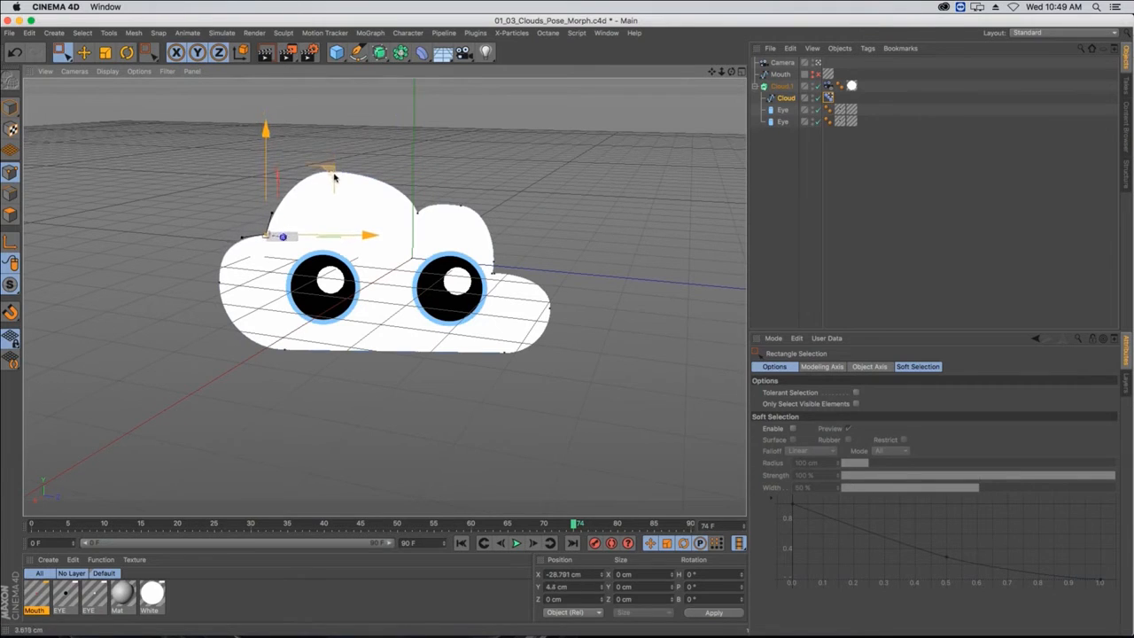
pyautogui.moveTo(474, 252); pyautogui.dragTo(572, 323)
pyautogui.click(531, 297)
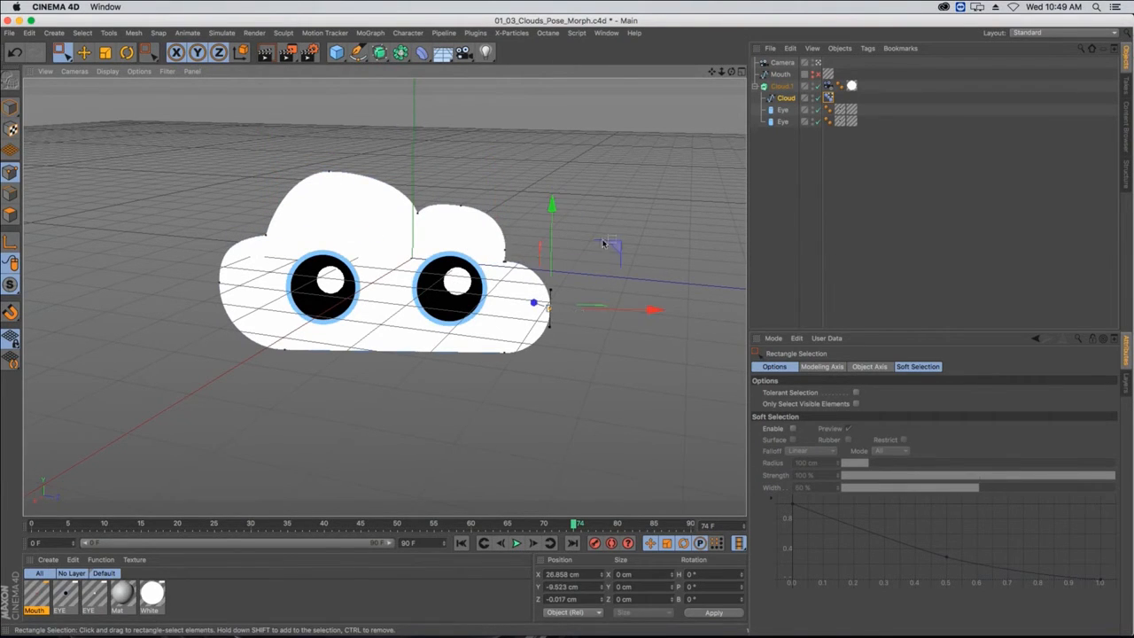
pyautogui.moveTo(218, 239); pyautogui.dragTo(261, 285)
pyautogui.moveTo(270, 220); pyautogui.dragTo(267, 234)
# - Switch the Pose Morph tag to Animate mode and test the morph by lowering Pose.0 to 0%
pyautogui.click(828, 97)
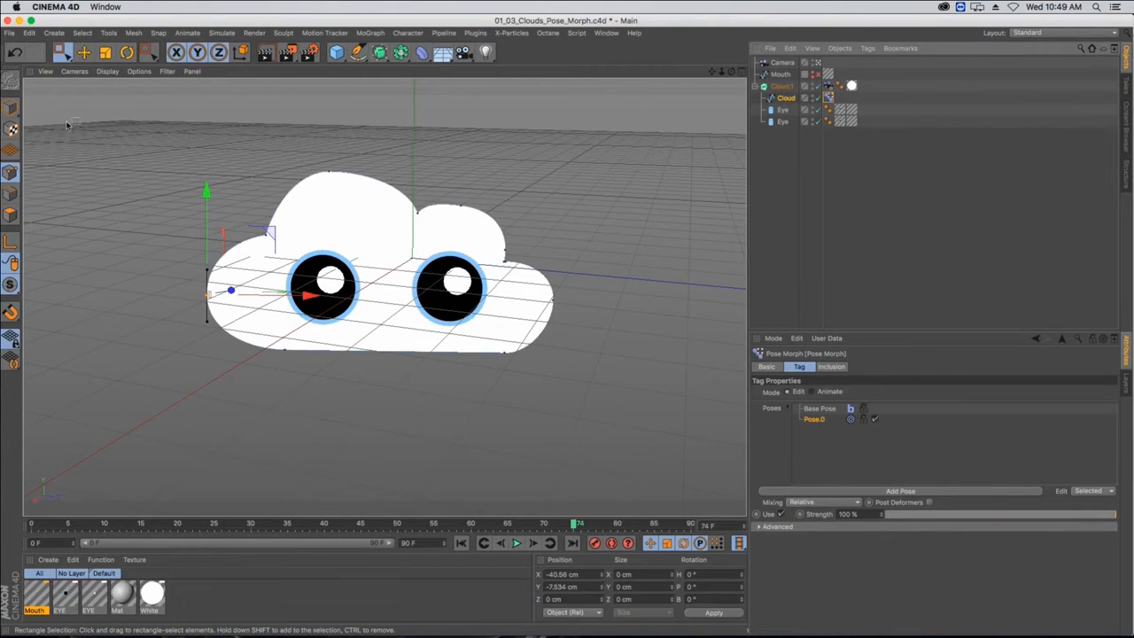
pyautogui.click(811, 392)
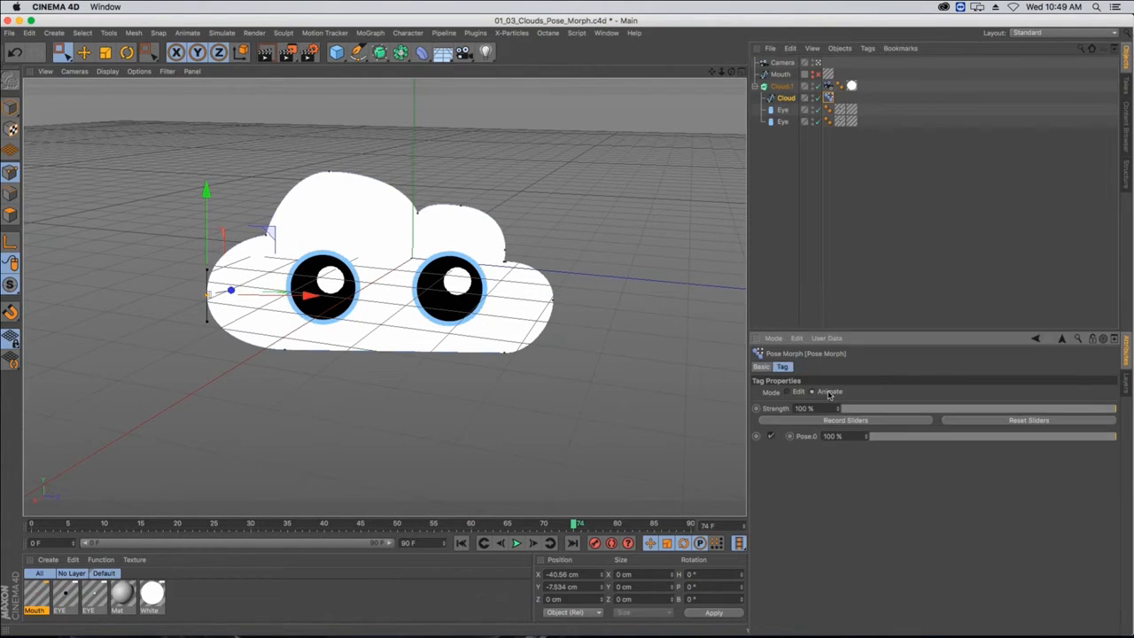
pyautogui.moveTo(1105, 440); pyautogui.dragTo(786, 481)
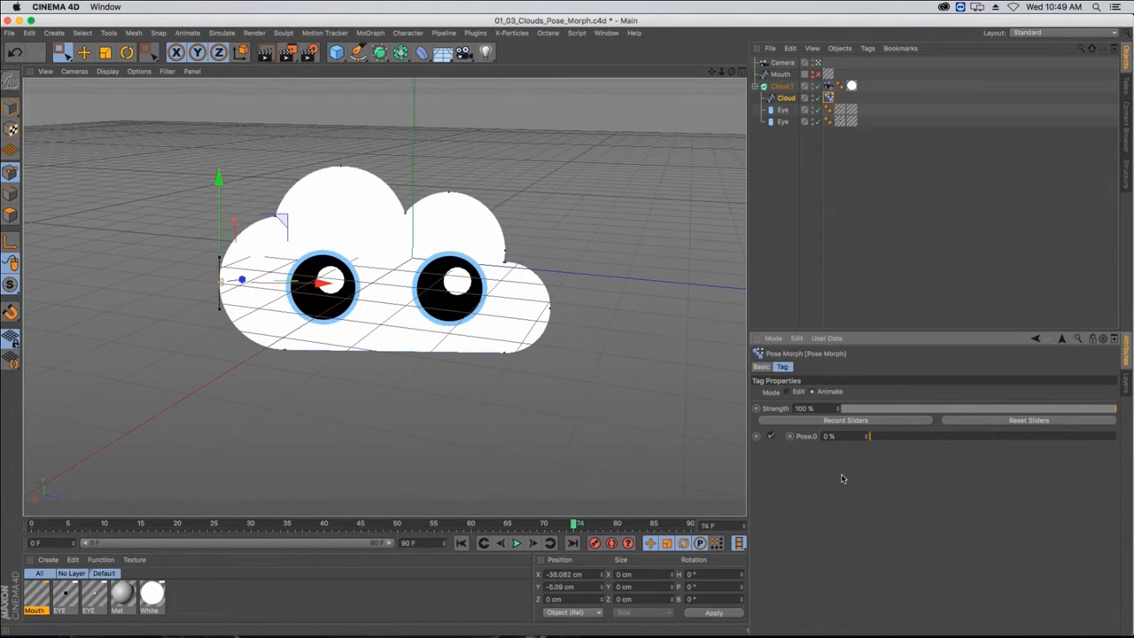
# - Keyframe the Pose.0 strength at 100% on frame 0 and at 0% on frame 30
pyautogui.moveTo(916, 438); pyautogui.dragTo(1118, 441)
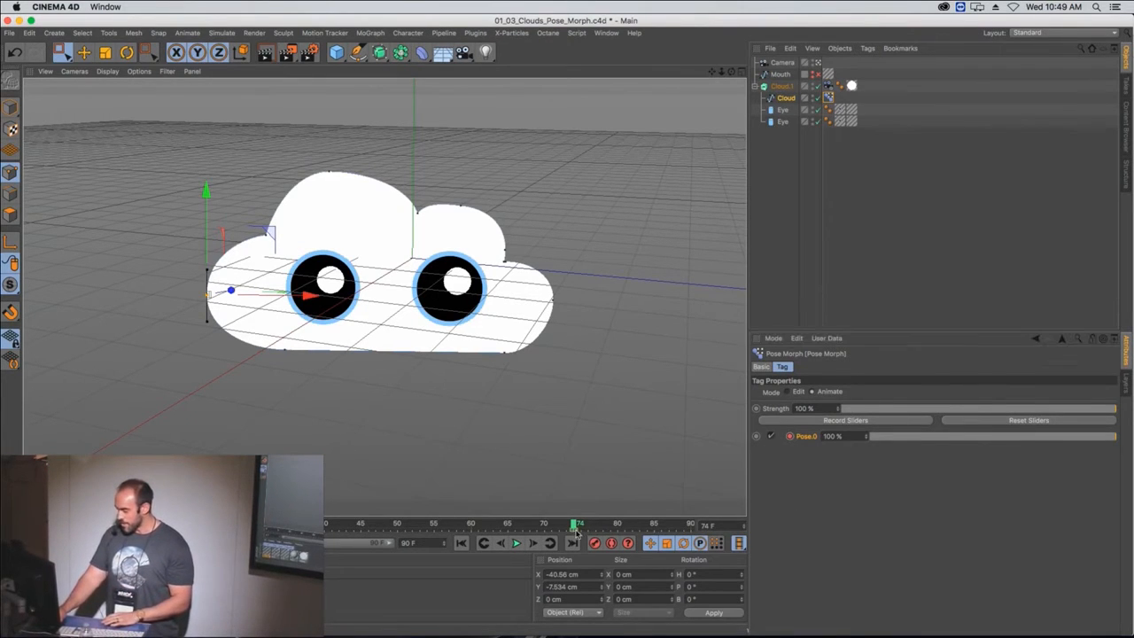
pyautogui.moveTo(575, 533); pyautogui.dragTo(83, 533)
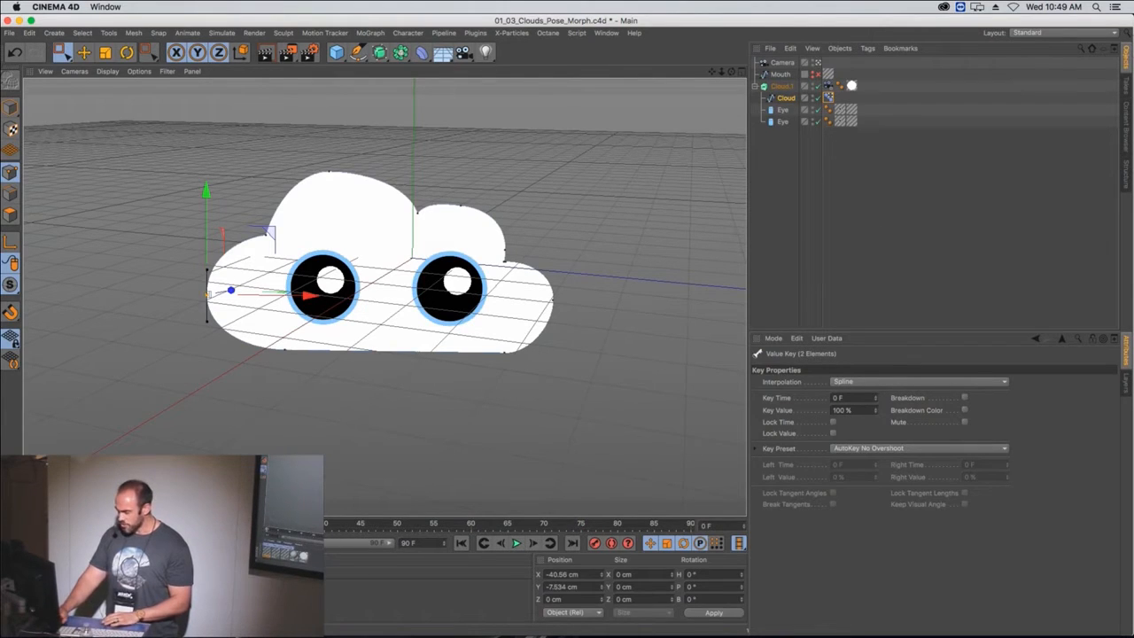
pyautogui.click(829, 96)
pyautogui.moveTo(1104, 440); pyautogui.dragTo(798, 437)
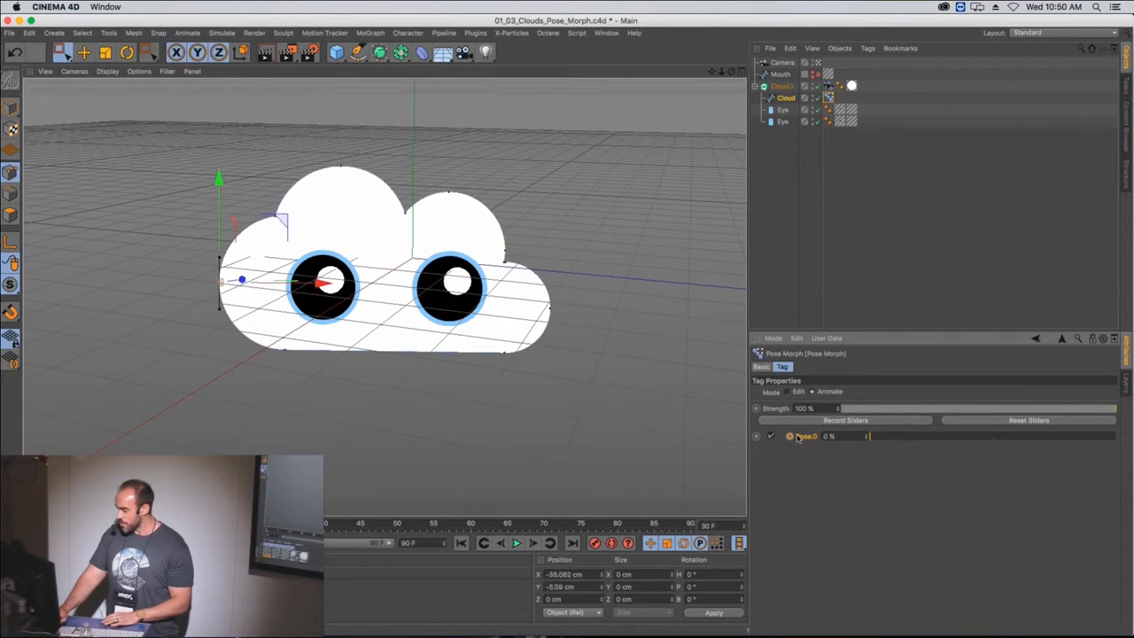
# - Open the Timeline beside the cloud, expand the Pose Morph track, and enlarge the Pose.0 Strength curve
pyautogui.click(607, 33)
pyautogui.click(641, 147)
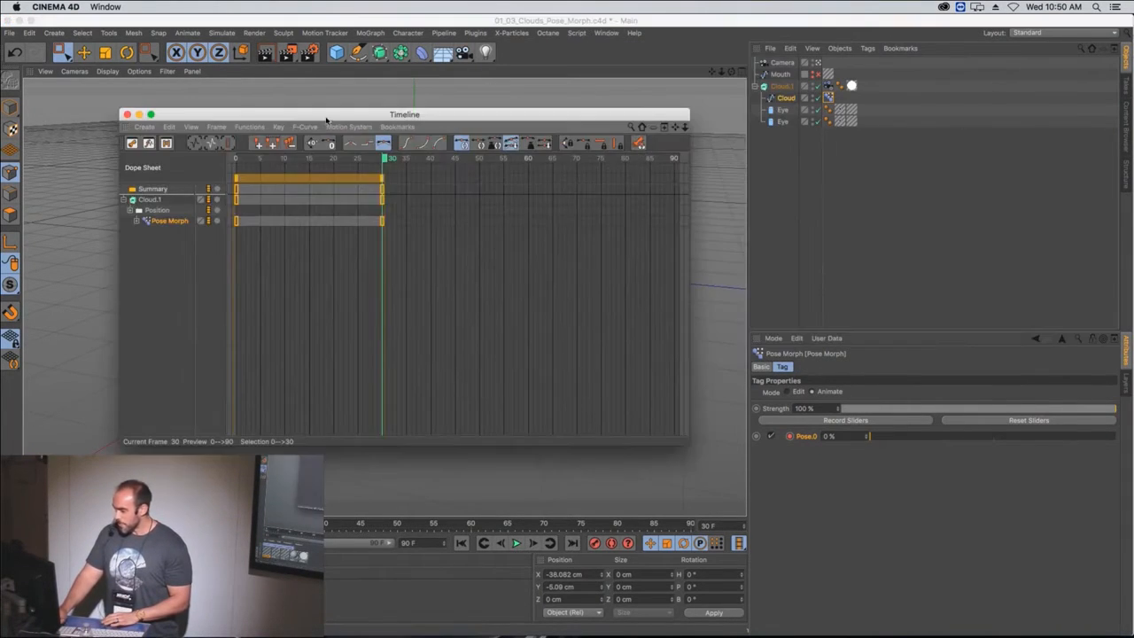
pyautogui.moveTo(397, 112); pyautogui.dragTo(809, 182)
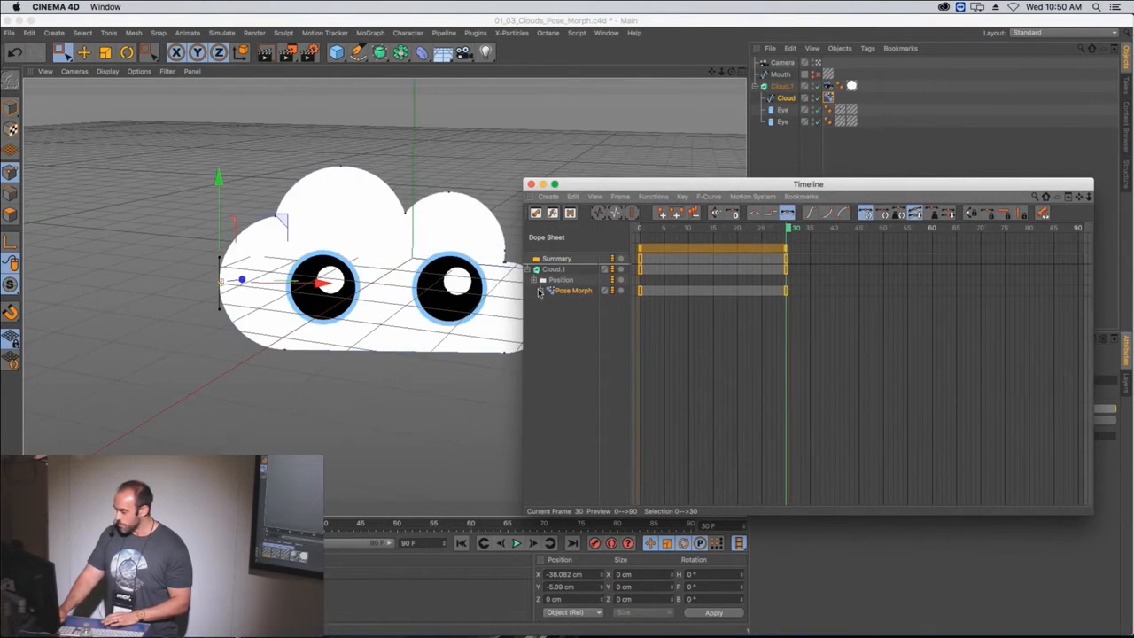
pyautogui.click(541, 291)
pyautogui.click(546, 301)
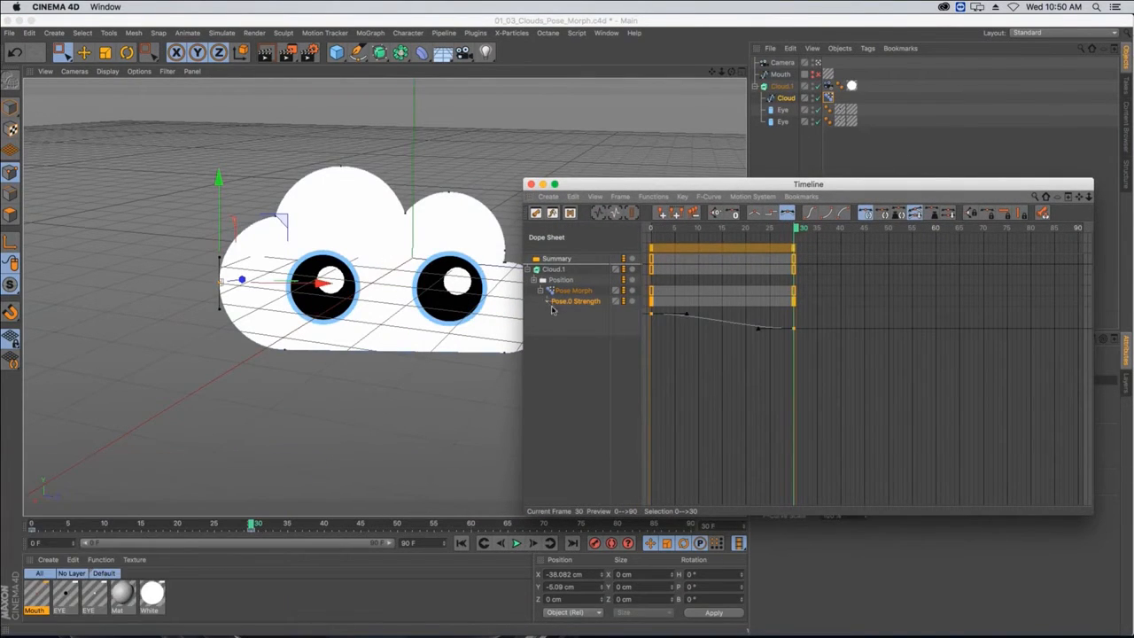
pyautogui.click(693, 340)
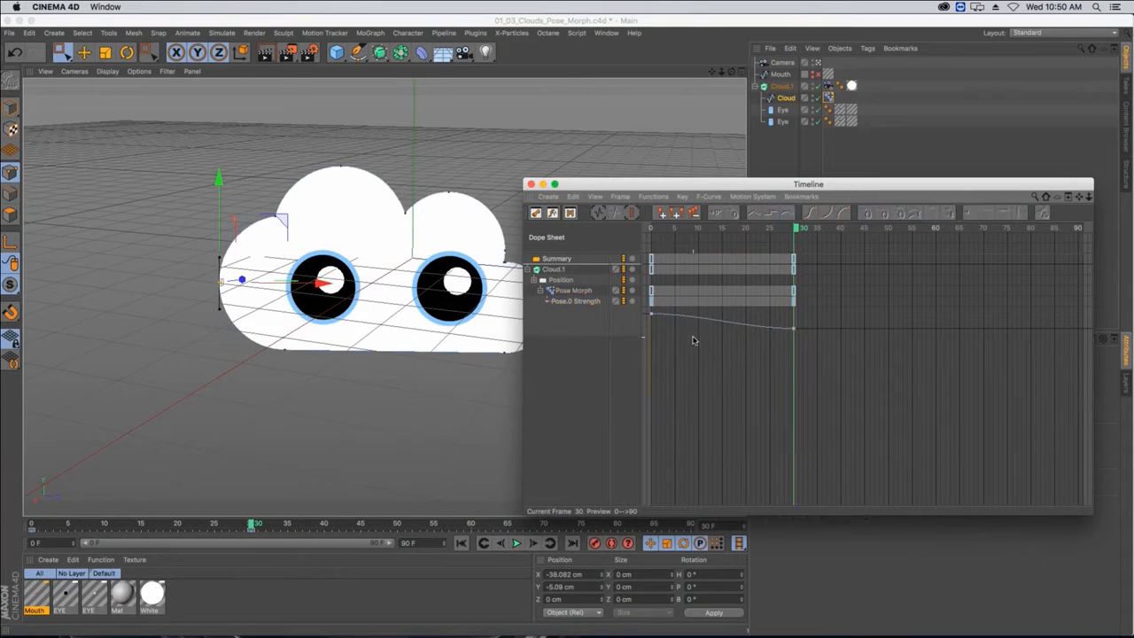
pyautogui.moveTo(692, 334); pyautogui.dragTo(695, 373)
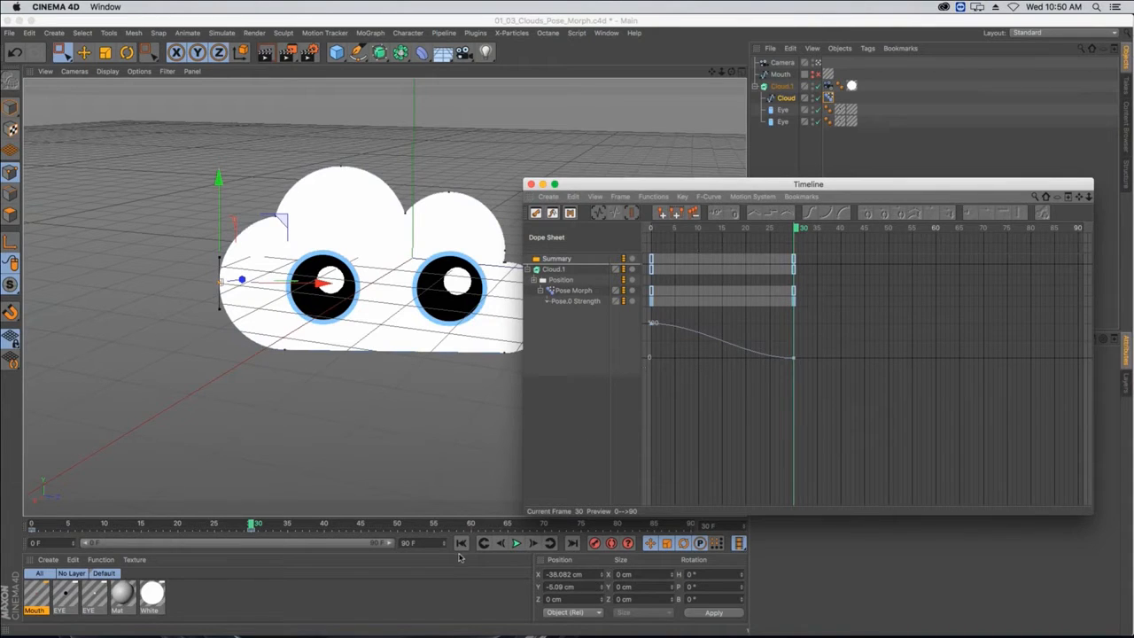
# - Play the animation, stop it, and scrub back to frame 17 to check the cloud's morph
pyautogui.click(516, 543)
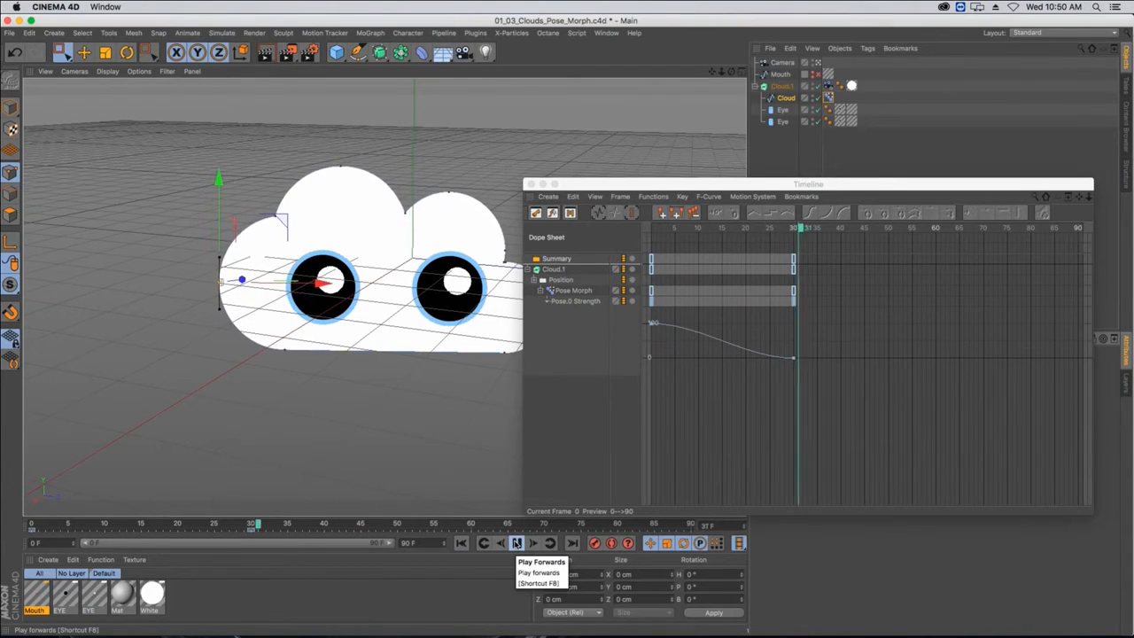
pyautogui.click(516, 543)
pyautogui.moveTo(276, 529); pyautogui.dragTo(159, 526)
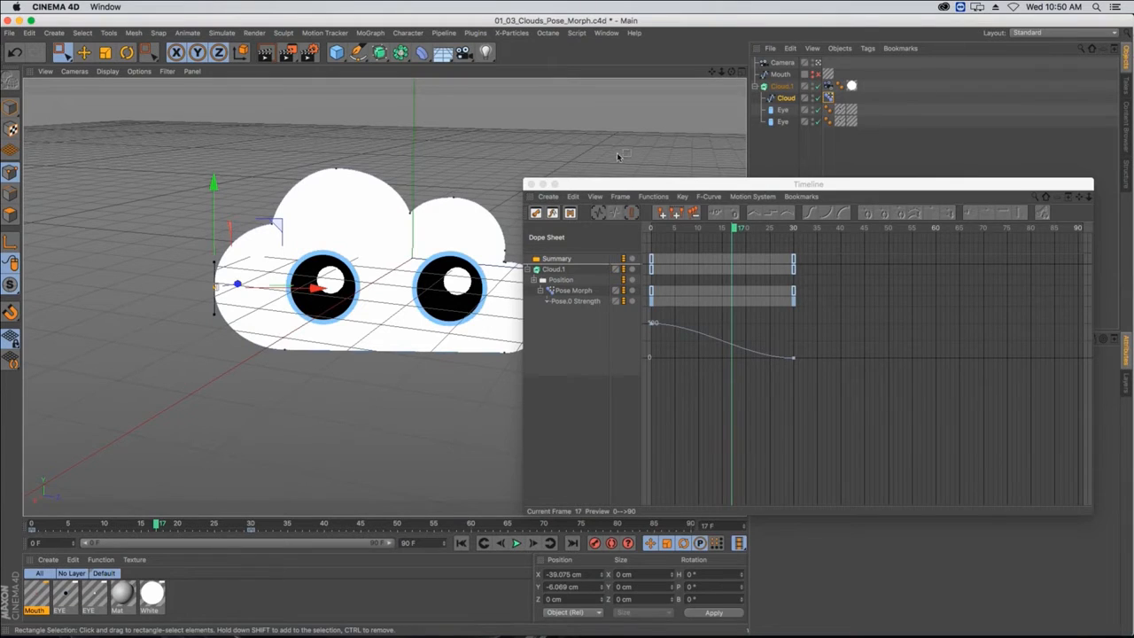
# - Set the After behavior of the cloud's Pose.0 Strength track to Oscillate
pyautogui.moveTo(614, 185); pyautogui.dragTo(194, 139)
pyautogui.click(141, 254)
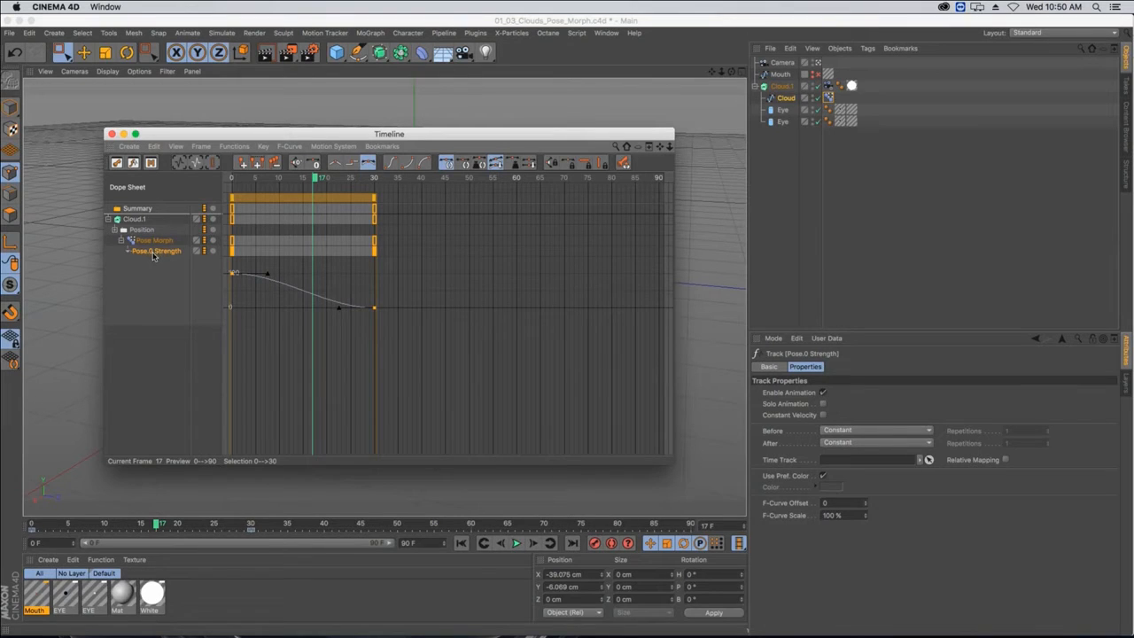
pyautogui.click(769, 443)
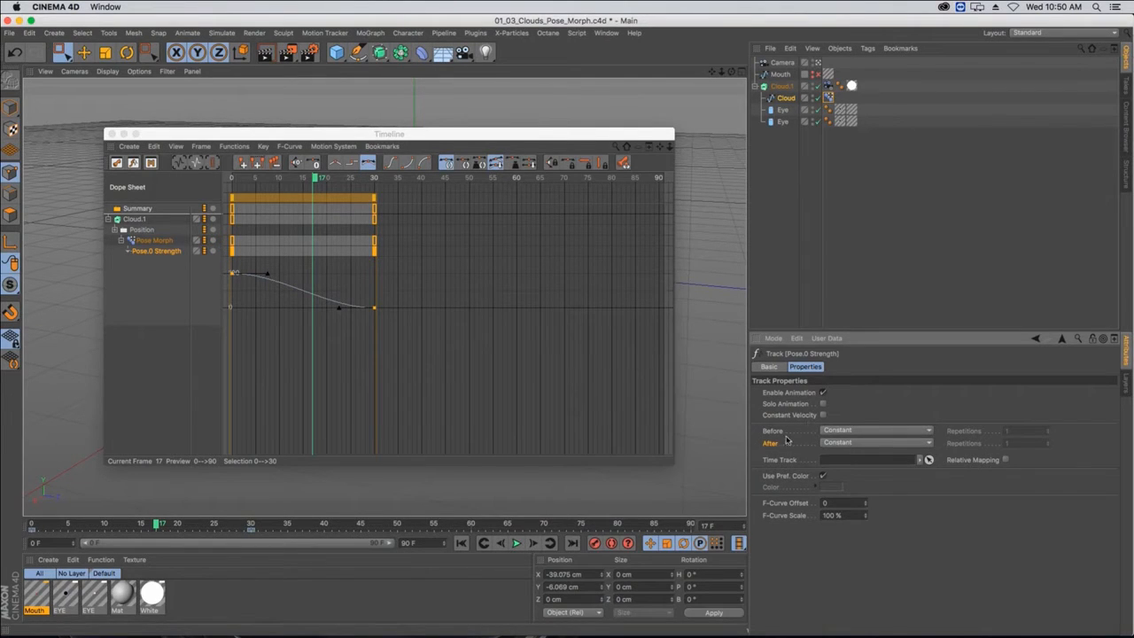
pyautogui.click(375, 253)
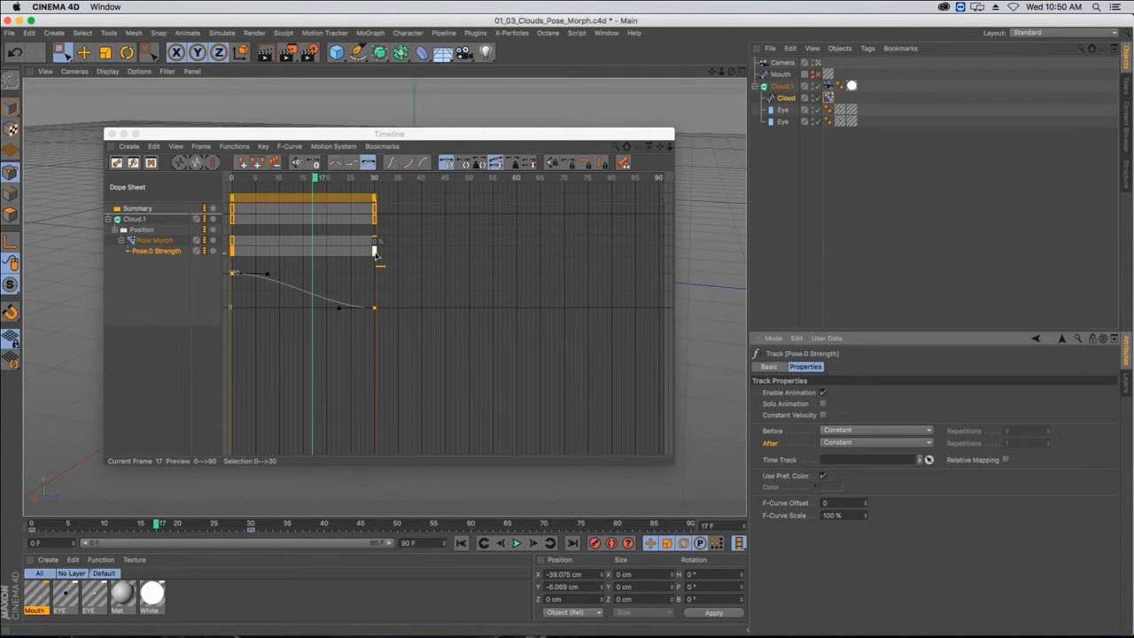
pyautogui.click(850, 443)
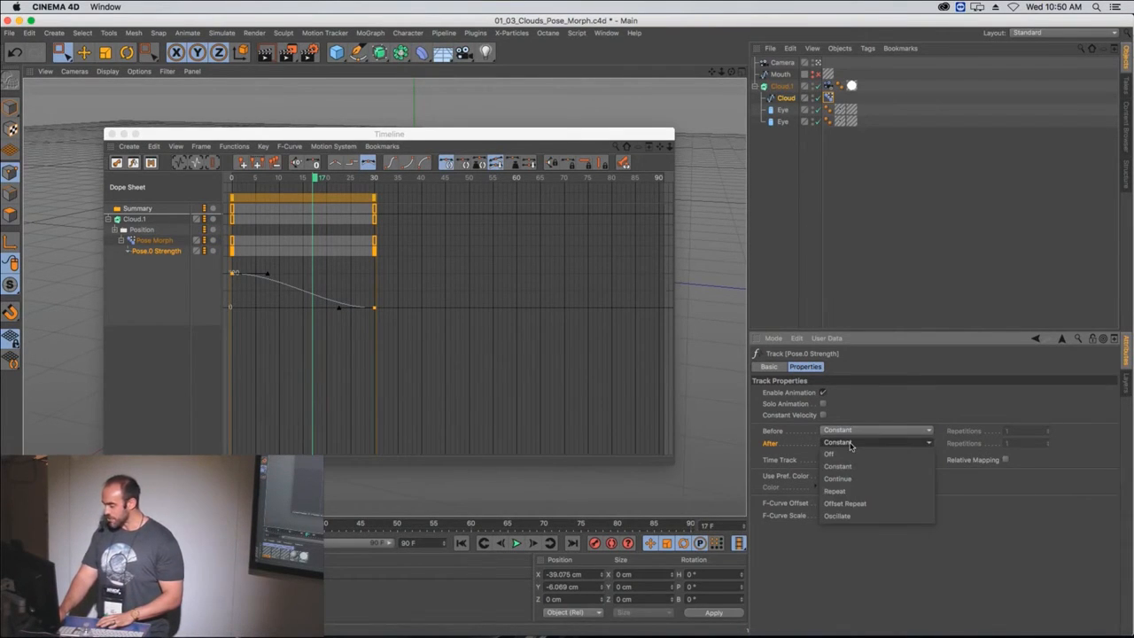
pyautogui.click(879, 516)
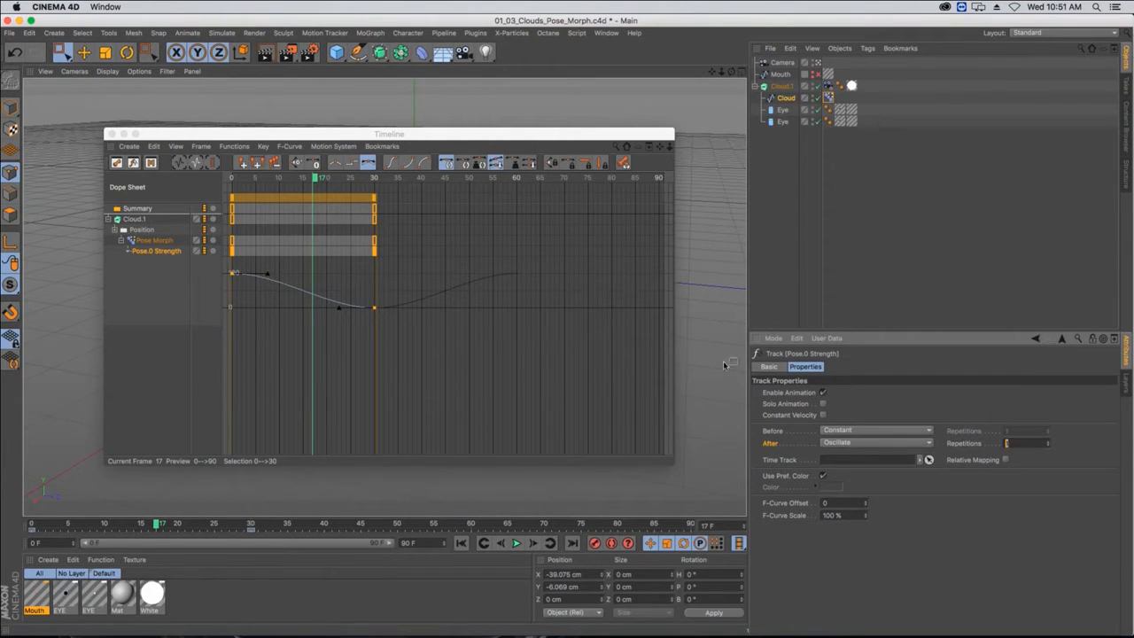
# - Set the oscillation repetitions to 2, check the extended curve, and raise the repetitions to 3
pyautogui.write('2')
pyautogui.keyDown('alt'); pyautogui.moveTo(625, 377); pyautogui.dragTo(595, 377, button='right'); pyautogui.keyUp('alt')
pyautogui.keyDown('alt'); pyautogui.moveTo(625, 377); pyautogui.dragTo(560, 377, button='middle'); pyautogui.keyUp('alt')
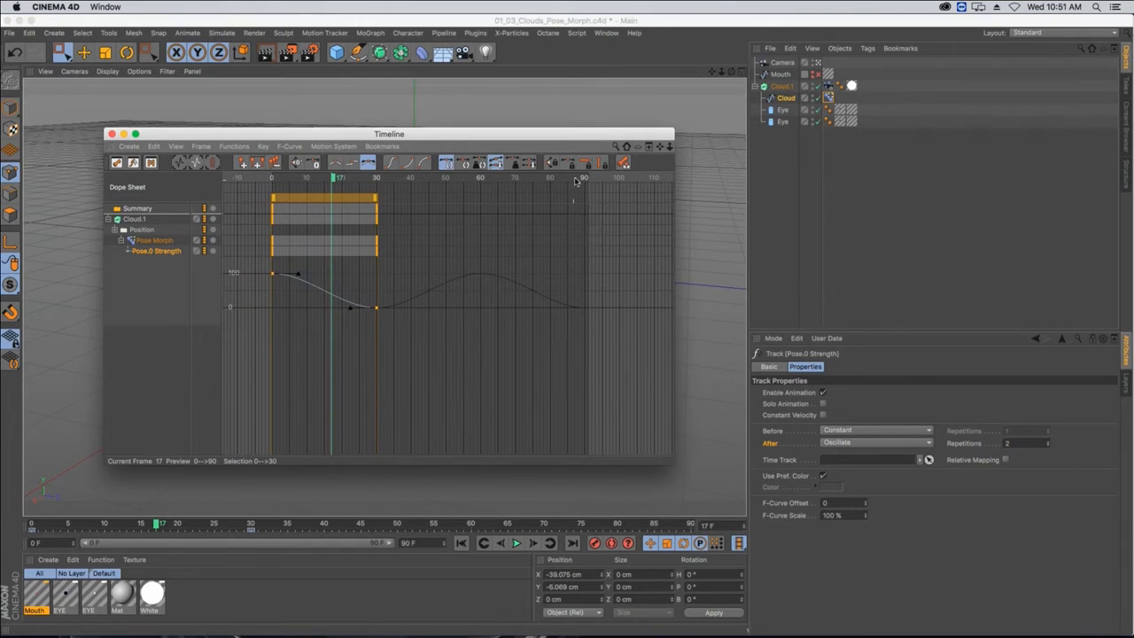
pyautogui.moveTo(1014, 444); pyautogui.dragTo(977, 442)
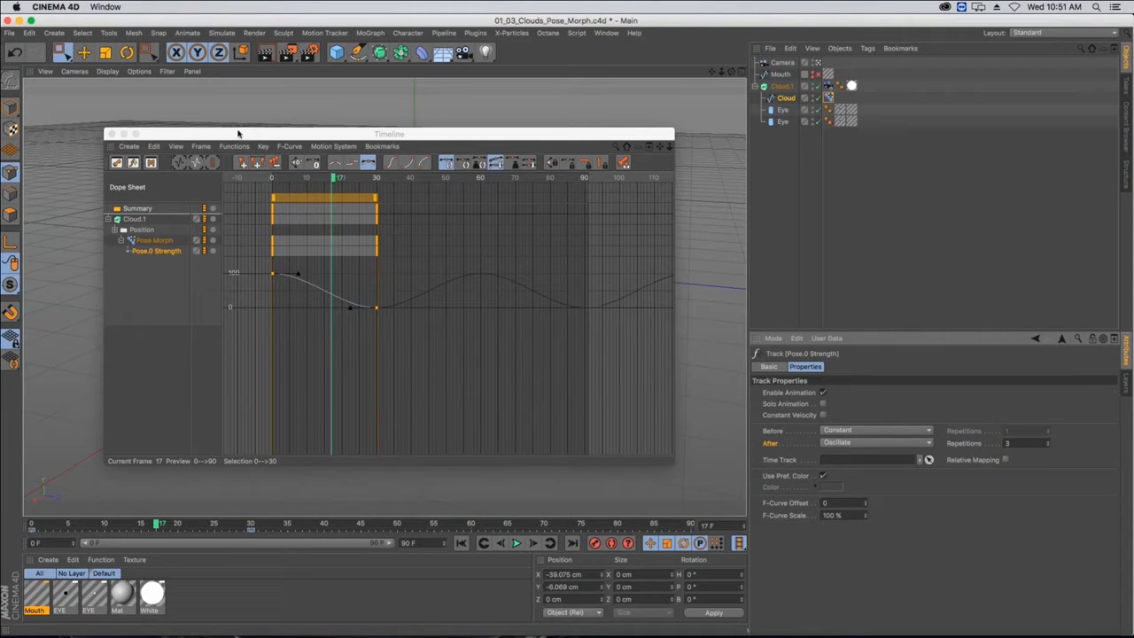
# - Move the Timeline clear of the cloud and play the oscillating morph from the first frame
pyautogui.moveTo(237, 133); pyautogui.dragTo(698, 201)
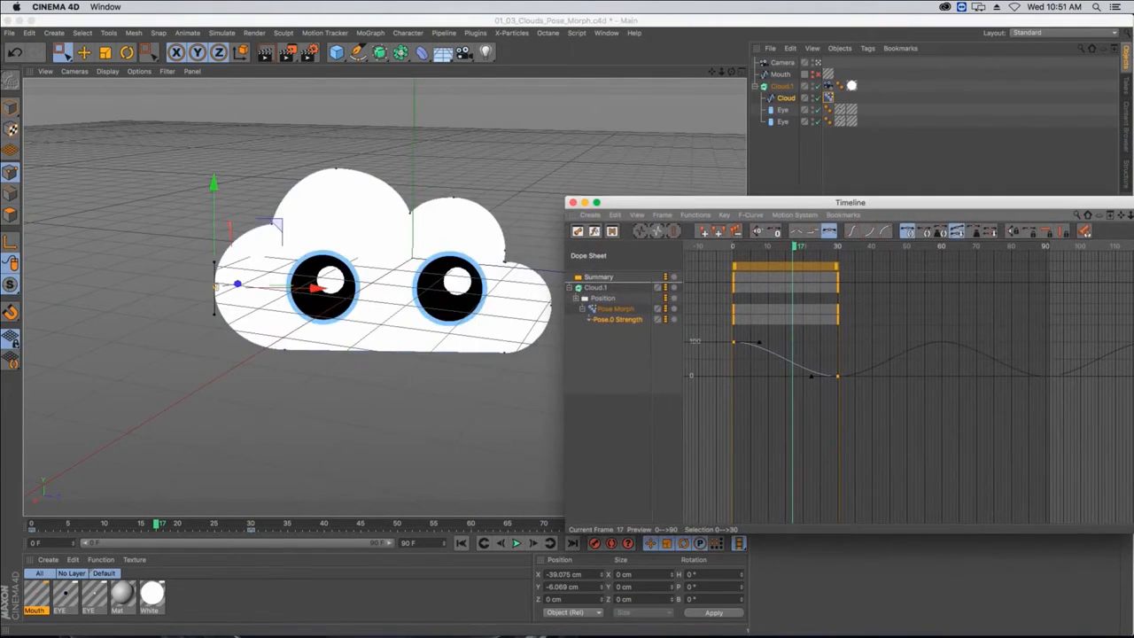
pyautogui.click(461, 543)
pyautogui.click(516, 543)
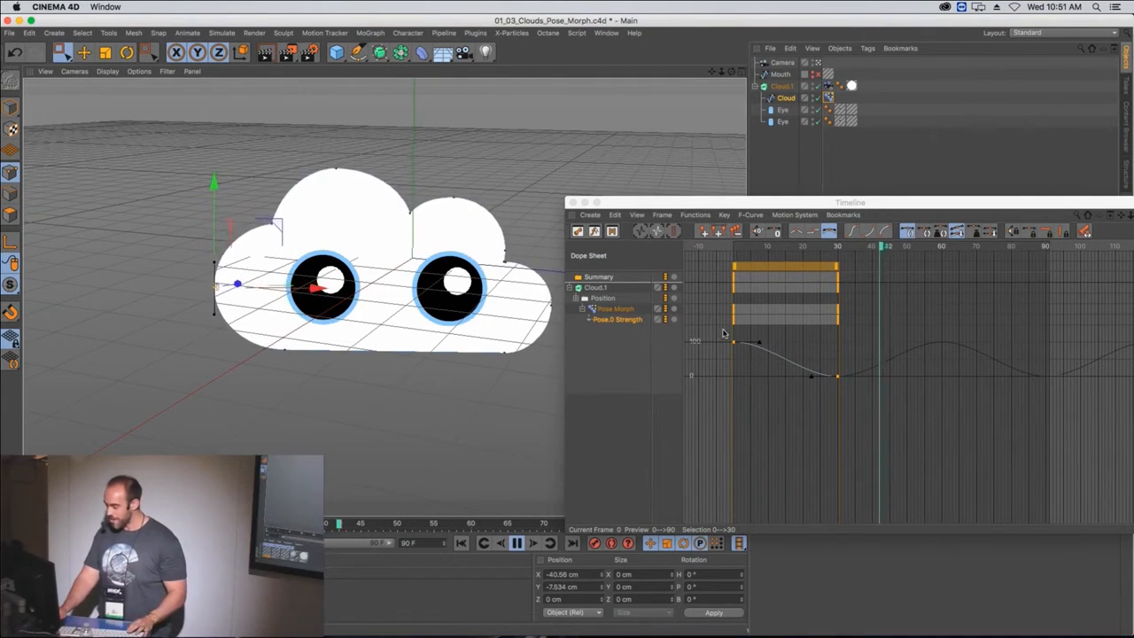
# - Compress the Pose Morph keyframes so the last one falls on frame 23, close the Timeline, and stop playback
pyautogui.moveTo(722, 330); pyautogui.dragTo(822, 383)
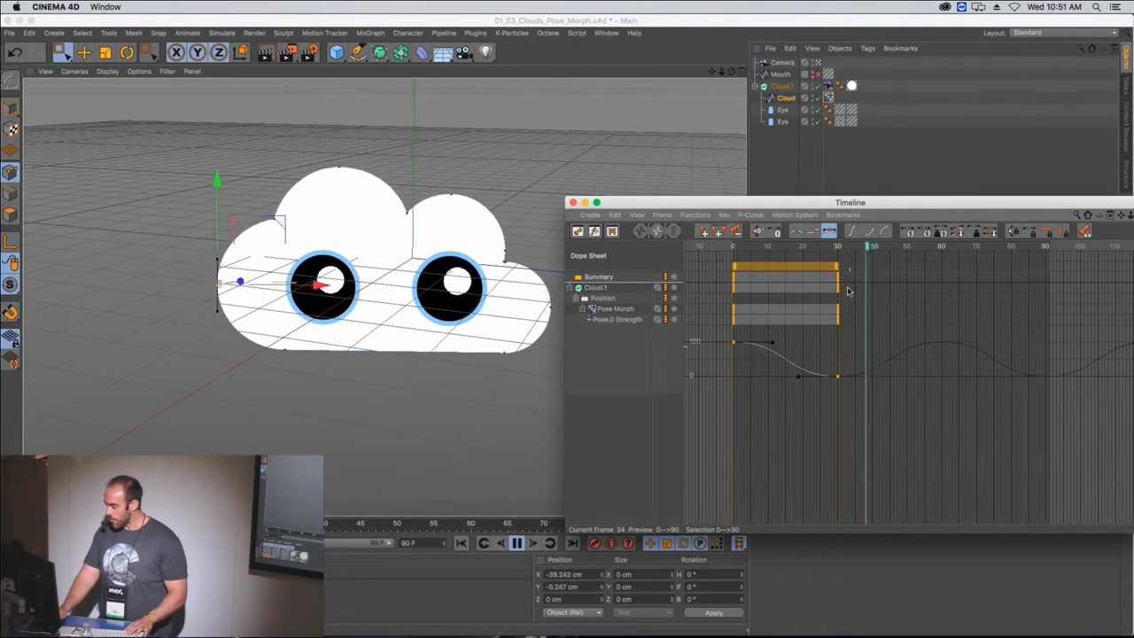
pyautogui.moveTo(839, 272); pyautogui.dragTo(812, 298)
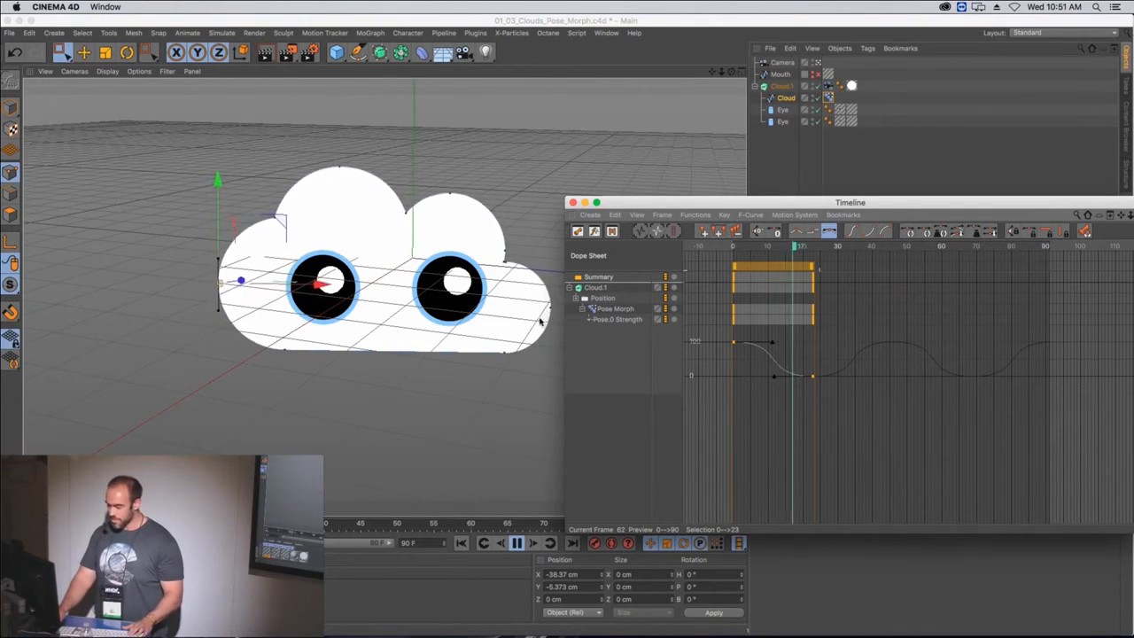
pyautogui.keyDown('alt'); pyautogui.moveTo(523, 322); pyautogui.dragTo(496, 315); pyautogui.keyUp('alt')
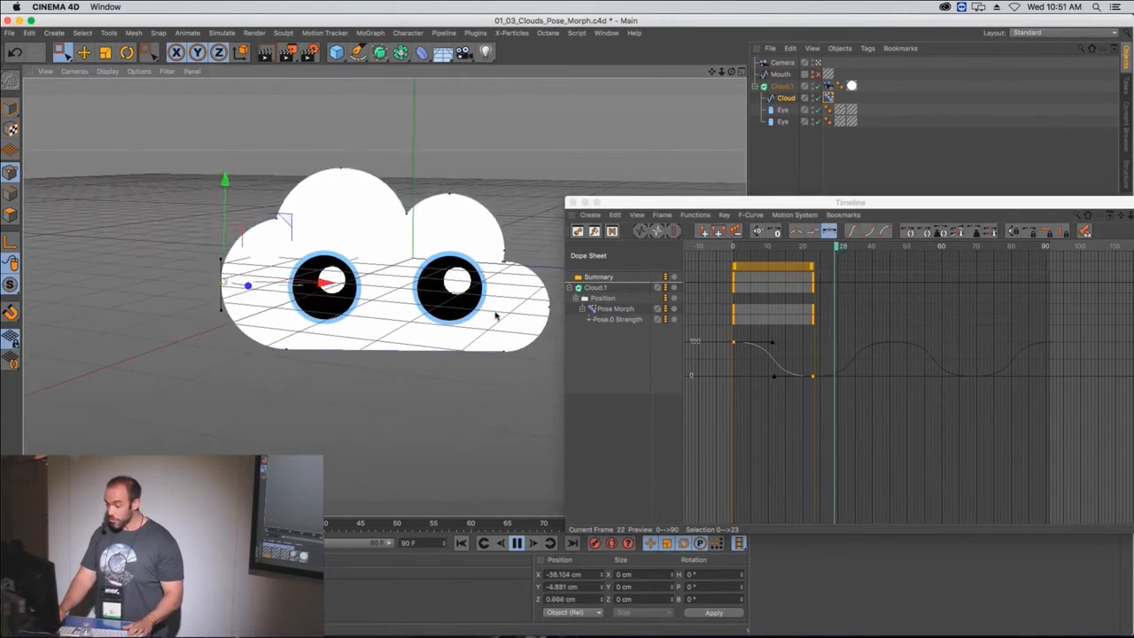
pyautogui.click(571, 203)
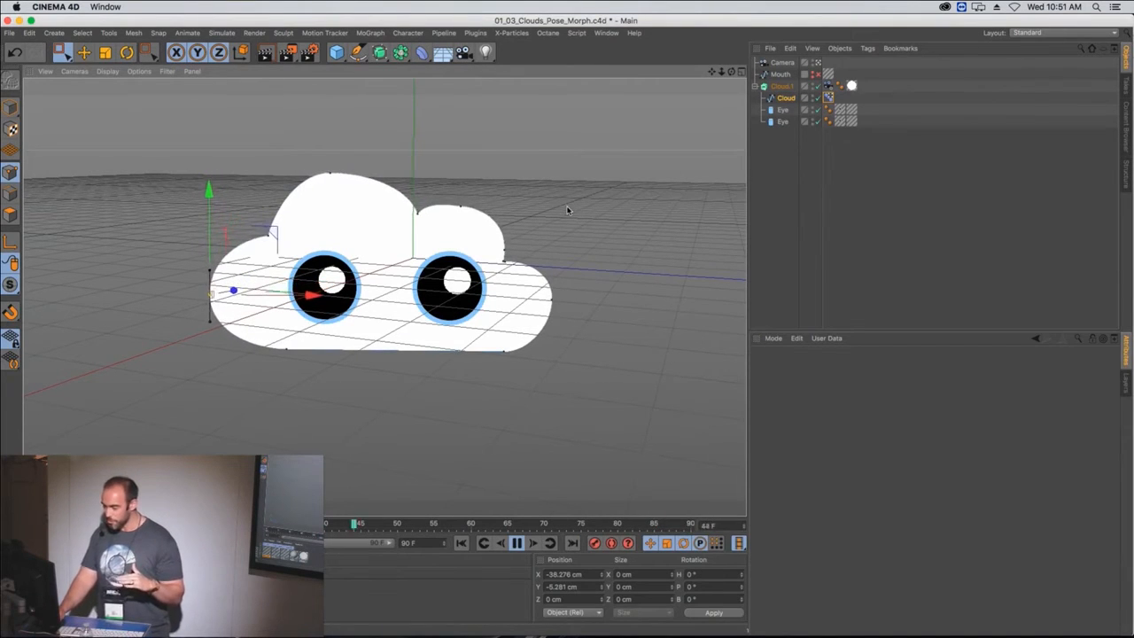
pyautogui.press('F8')
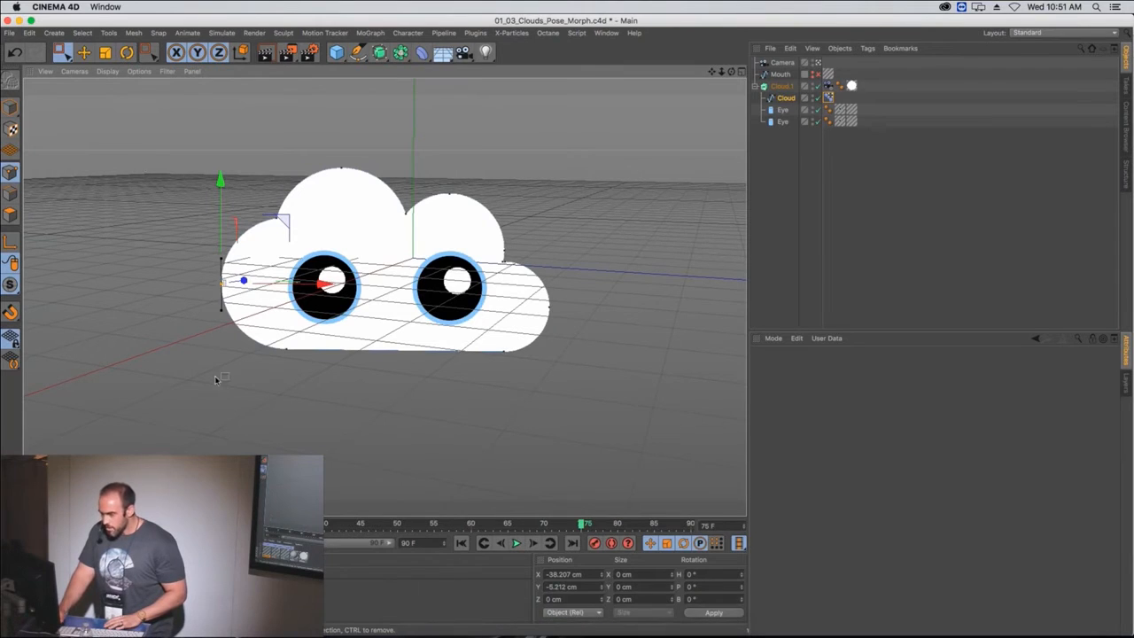
# - Preview 01_00_data_center_to_earth_dribbble.gif in Finder, close the preview, and open 01_04_squash_variation_shader.c4d in Cinema 4D
pyautogui.click(410, 625)
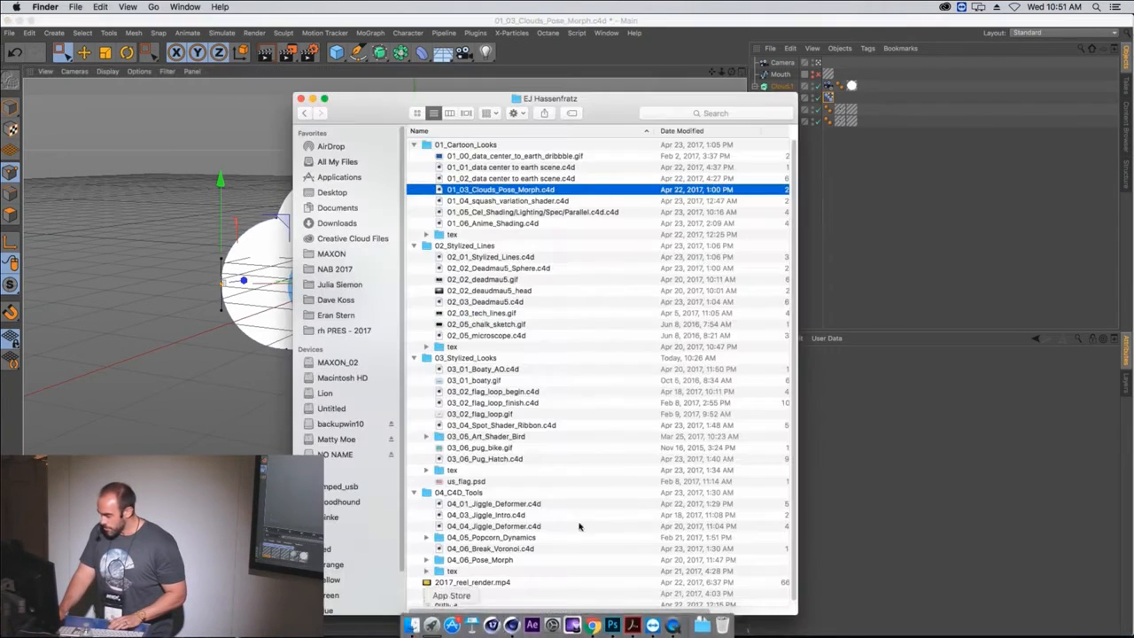
pyautogui.click(490, 158)
pyautogui.press('space')
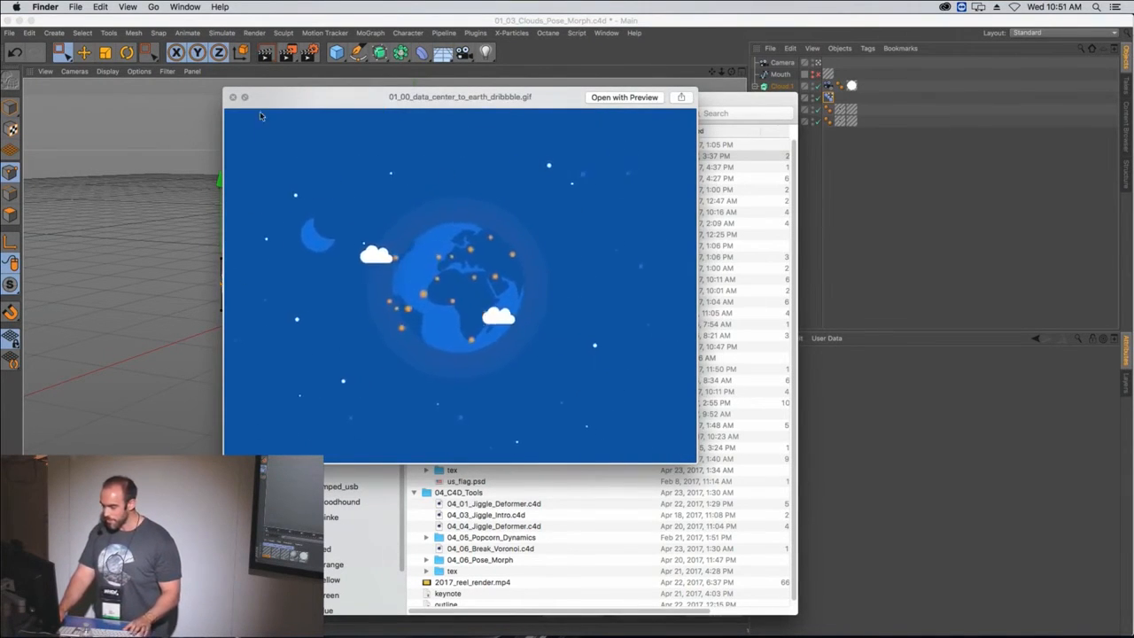
pyautogui.click(232, 97)
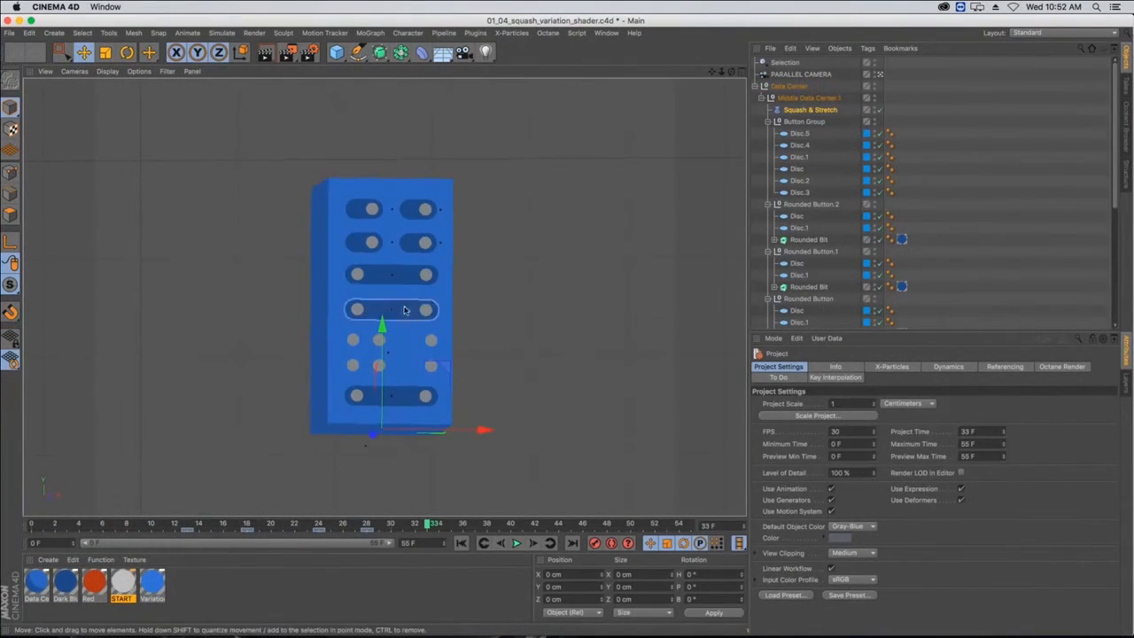
# - Render the data center in the viewport and compare it with the 01_00_data_center_to_earth_dribbble.gif preview in Finder
pyautogui.press('super+r')
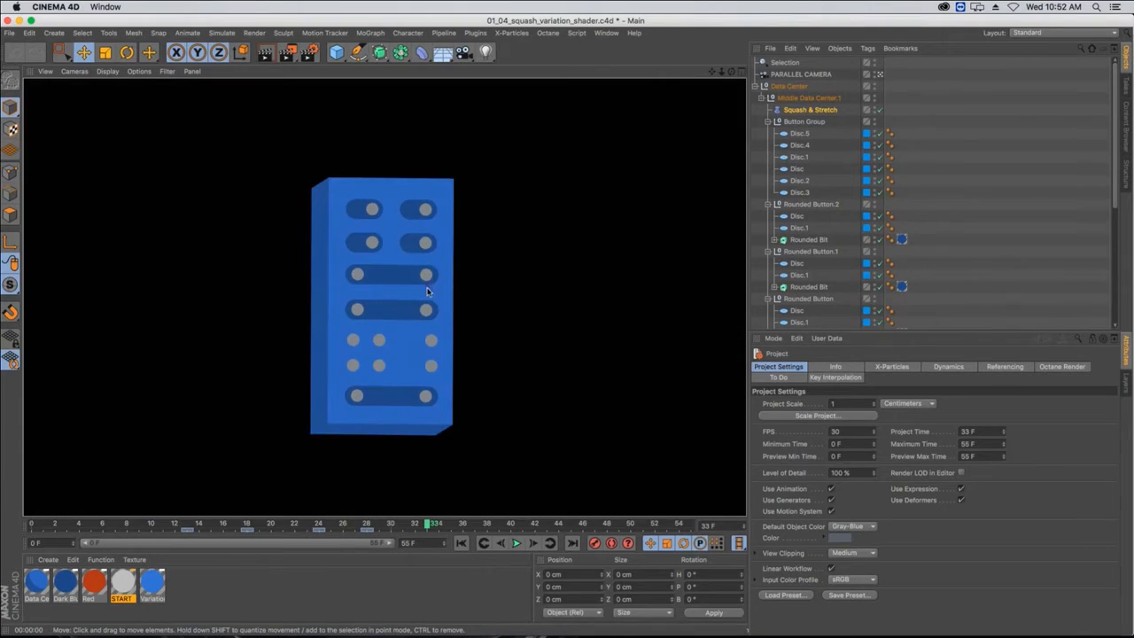
pyautogui.click(426, 291)
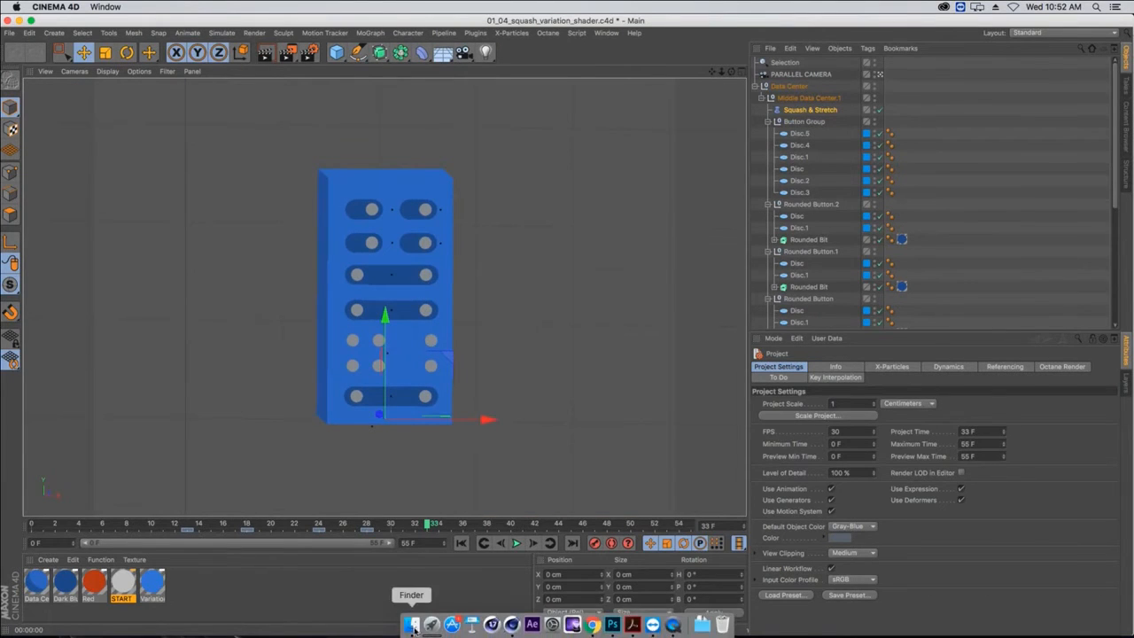
pyautogui.click(412, 625)
pyautogui.click(470, 158)
pyautogui.press('space')
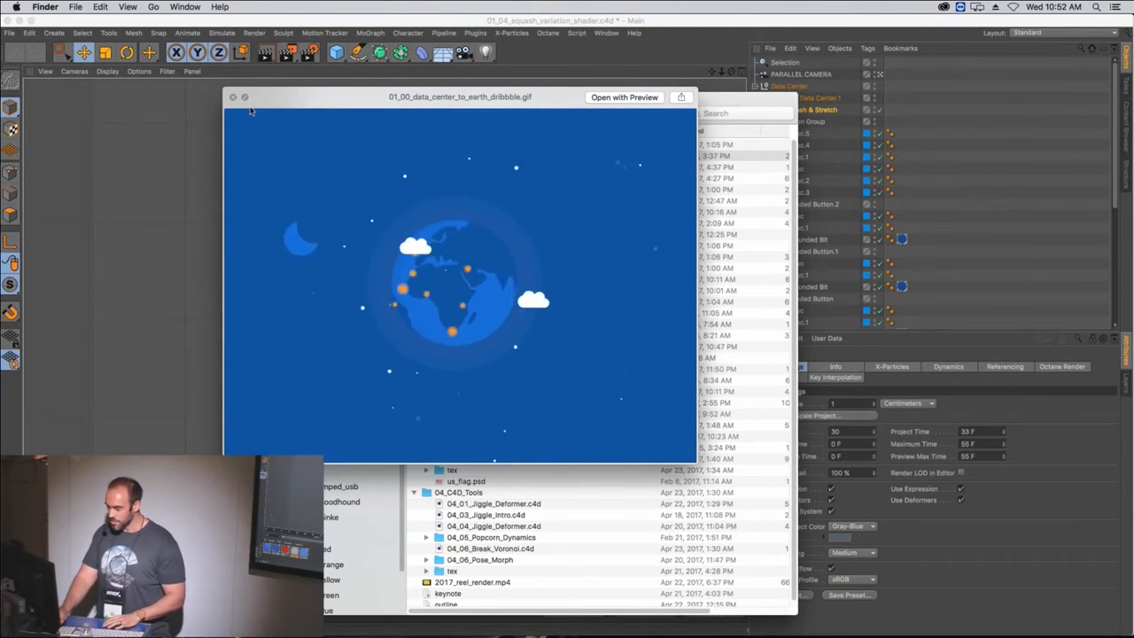
pyautogui.press('space')
pyautogui.click(233, 268)
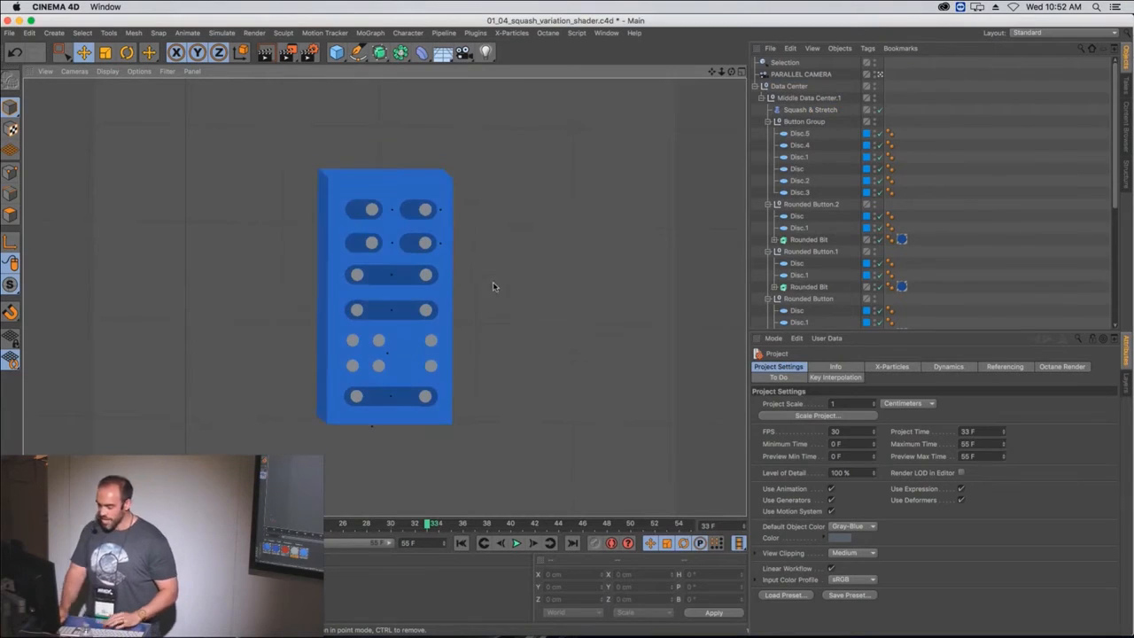
# - Examine the data center model and select Button Group discs one by one to see which button each represents
pyautogui.moveTo(441, 285)
pyautogui.keyDown('alt'); pyautogui.mouseDown()
pyautogui.moveTo(479, 296)
pyautogui.moveTo(467, 283)
pyautogui.mouseUp(); pyautogui.keyUp('alt')
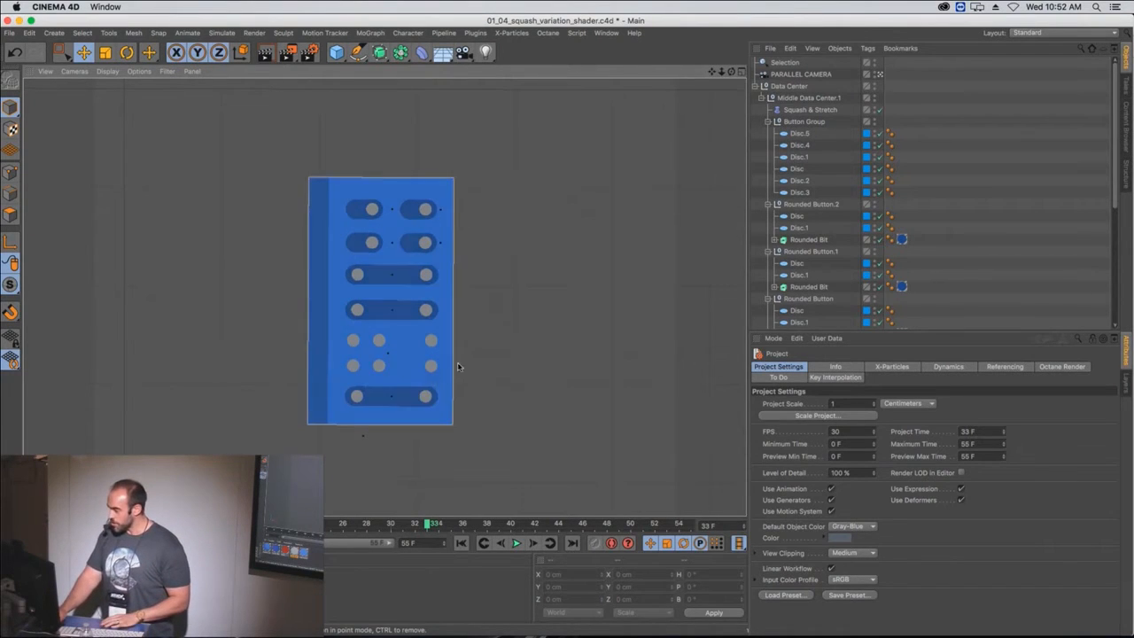
pyautogui.click(832, 137)
pyautogui.click(794, 157)
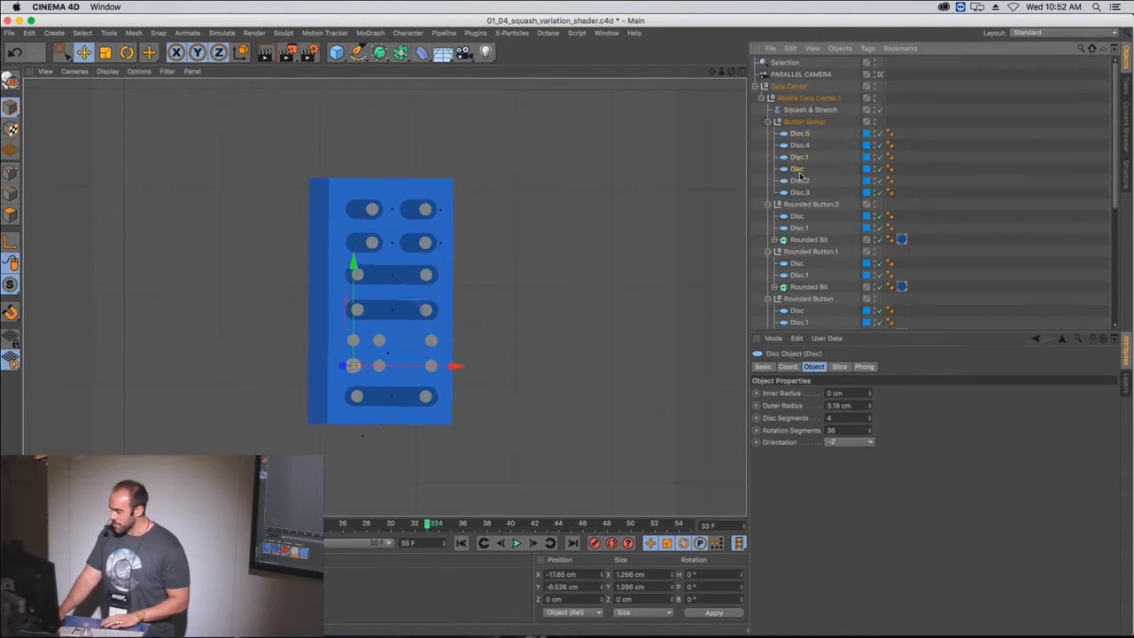
pyautogui.click(800, 180)
pyautogui.click(801, 191)
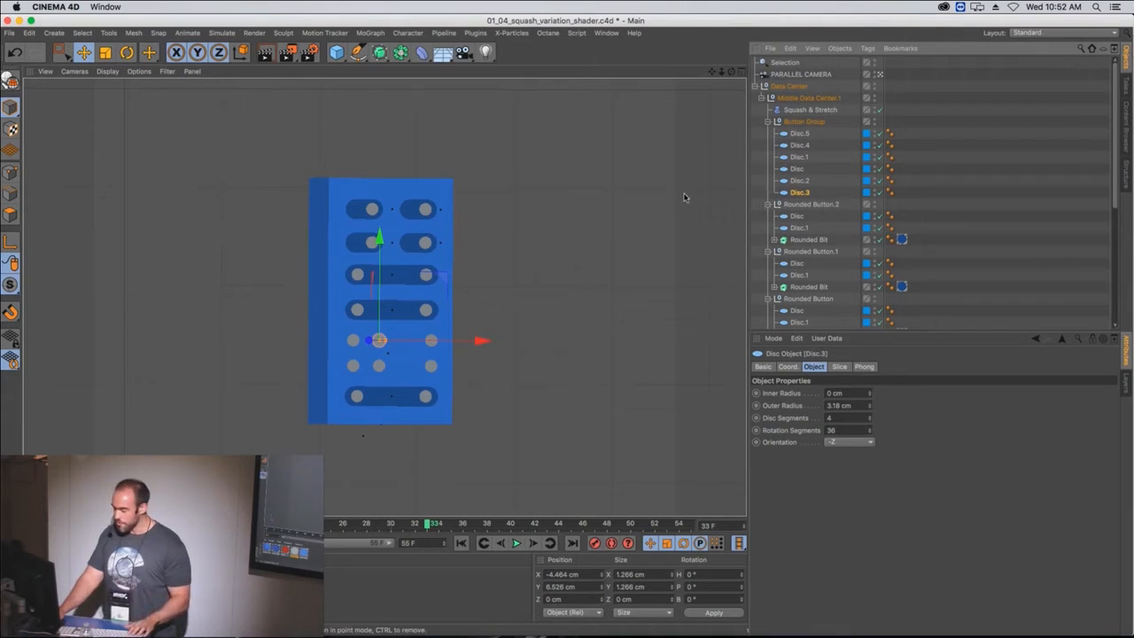
pyautogui.keyDown('alt'); pyautogui.moveTo(582, 209); pyautogui.dragTo(585, 210); pyautogui.keyUp('alt')
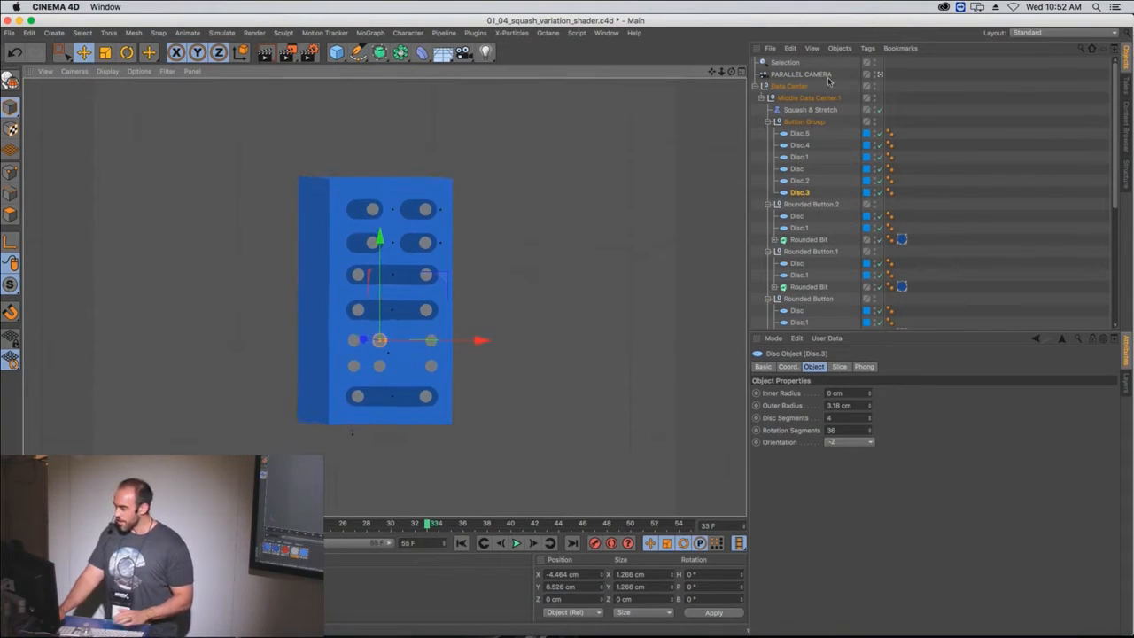
# - Restore the disc selection stored in the Selection object and clear it
pyautogui.click(794, 62)
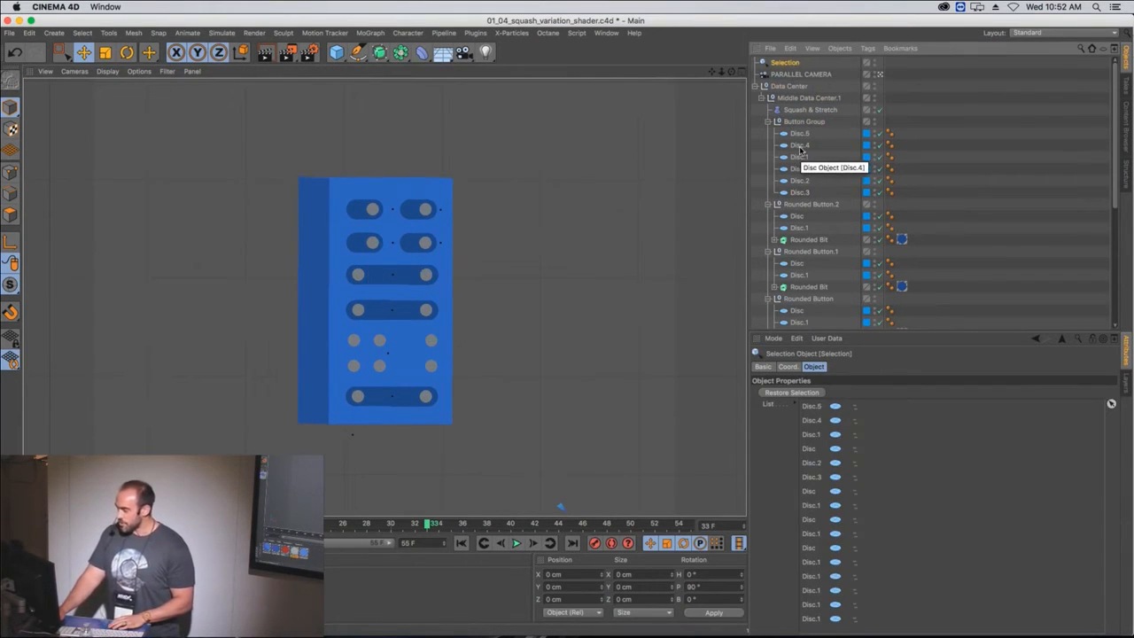
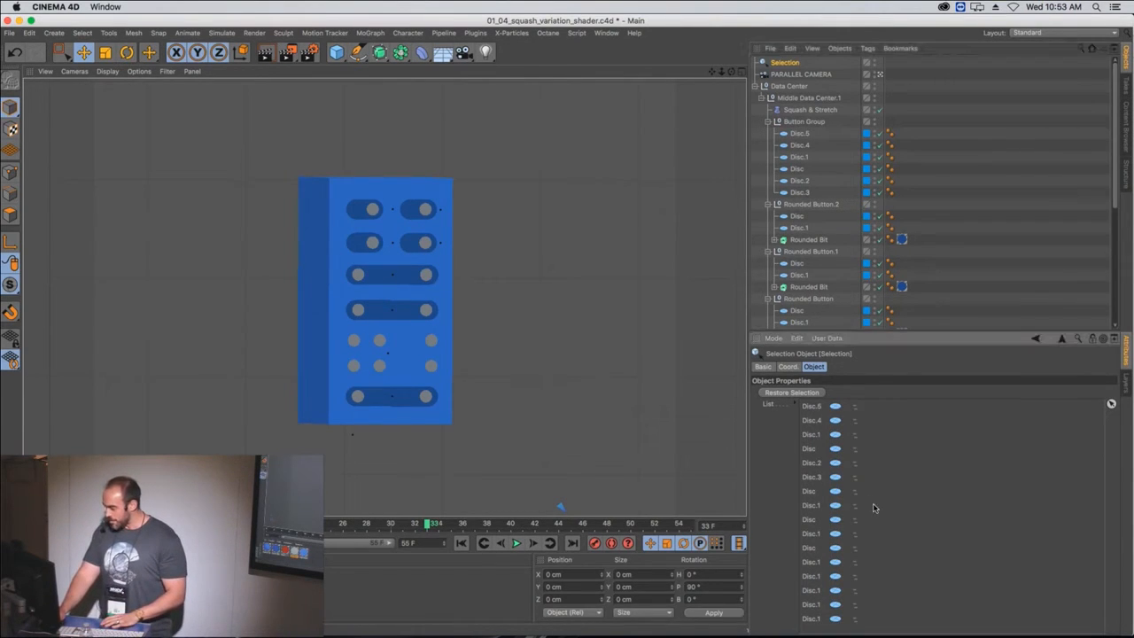
pyautogui.click(793, 393)
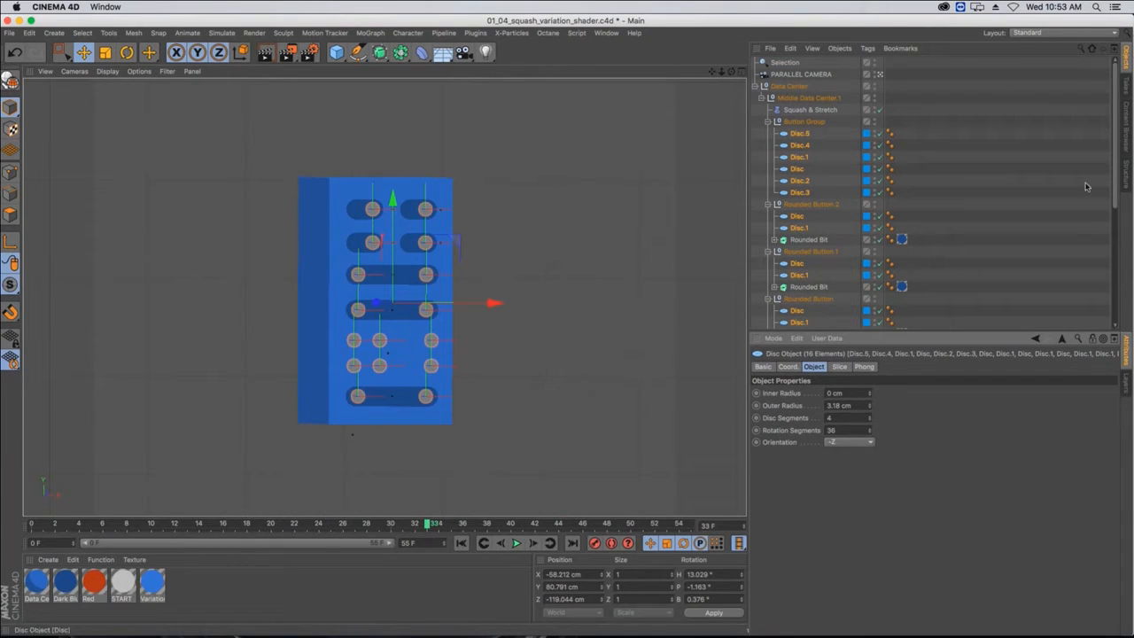
pyautogui.moveTo(1114, 169)
pyautogui.mouseDown()
pyautogui.moveTo(1114, 218)
pyautogui.moveTo(1114, 186)
pyautogui.mouseUp()
pyautogui.click(1030, 203)
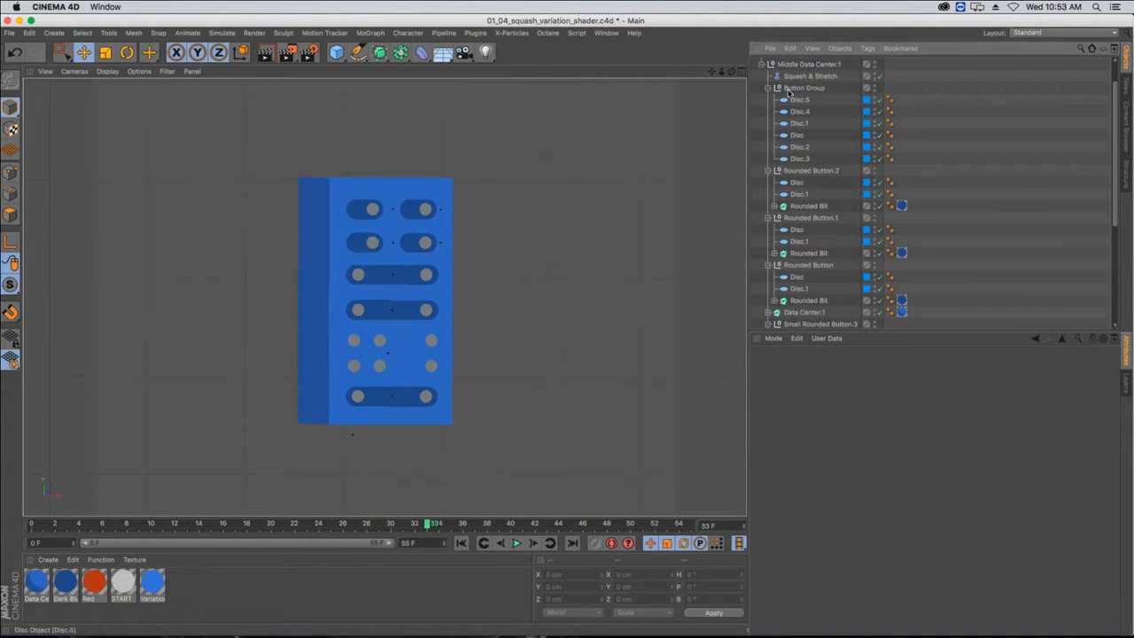
# - Look through the remaining button groups, restore all discs from the Selection object again, and deselect them
pyautogui.scroll(-5, 811, 141)
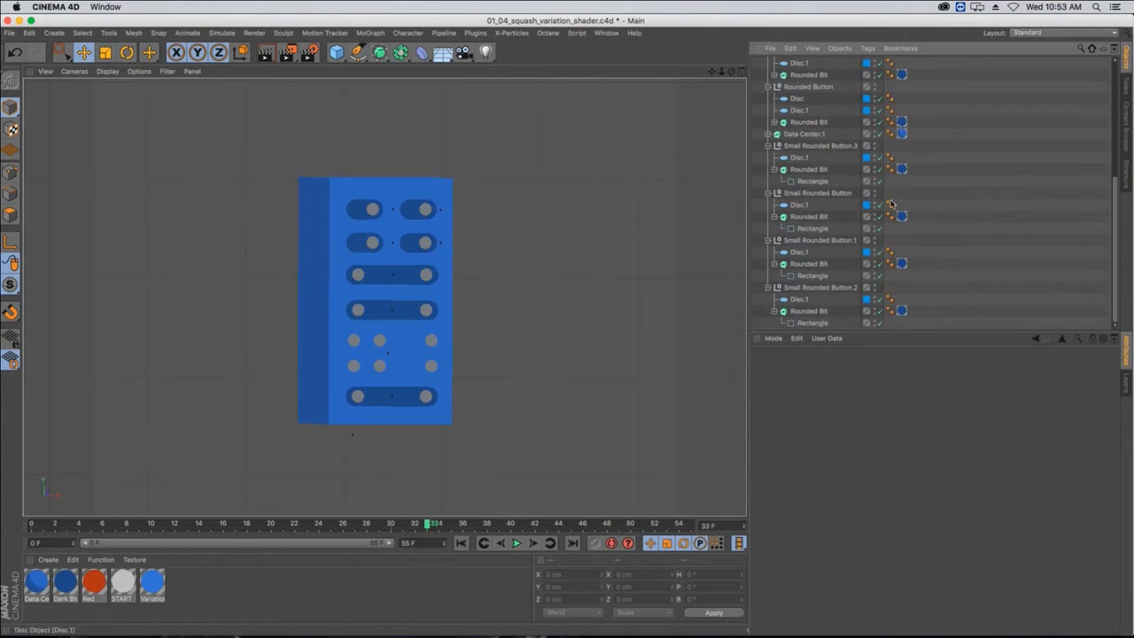
pyautogui.scroll(5, 820, 157)
pyautogui.click(784, 62)
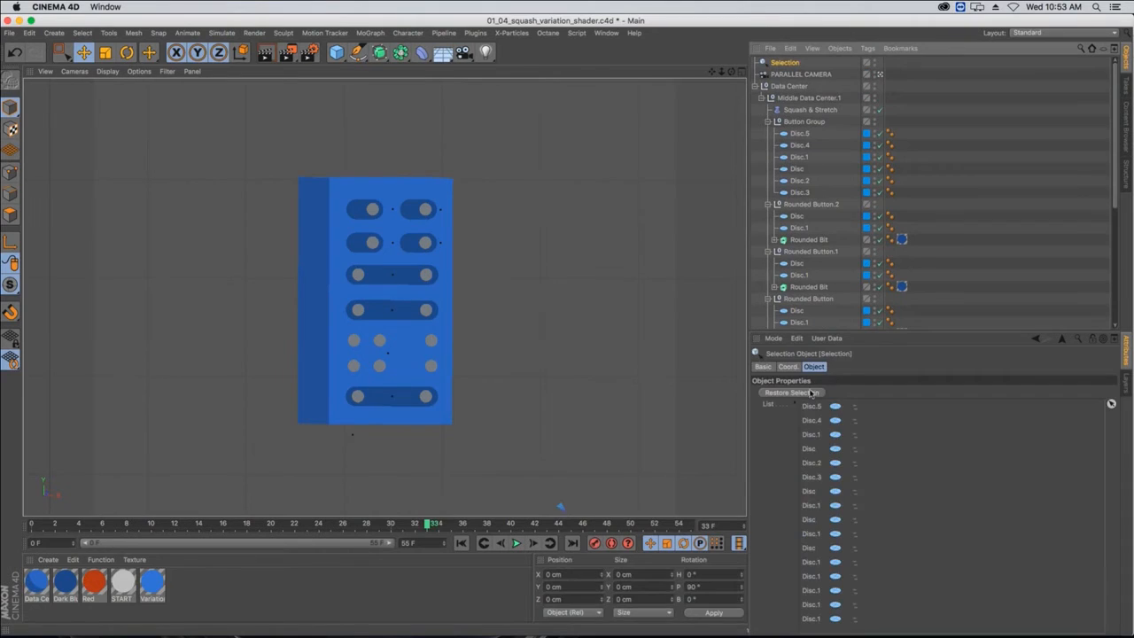
pyautogui.click(799, 394)
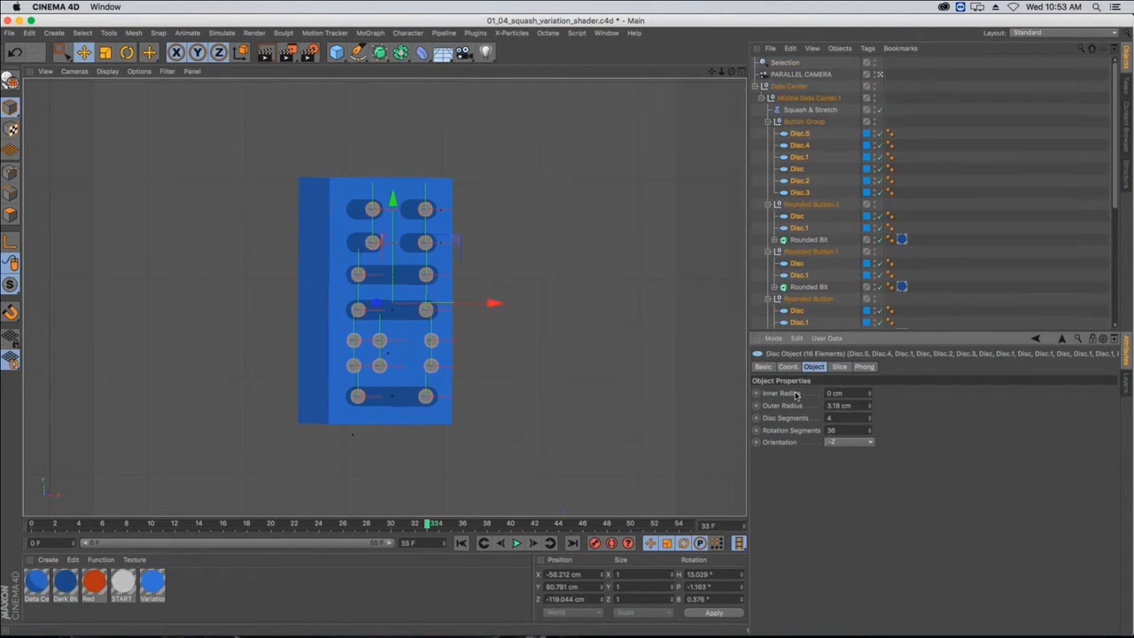
pyautogui.click(927, 249)
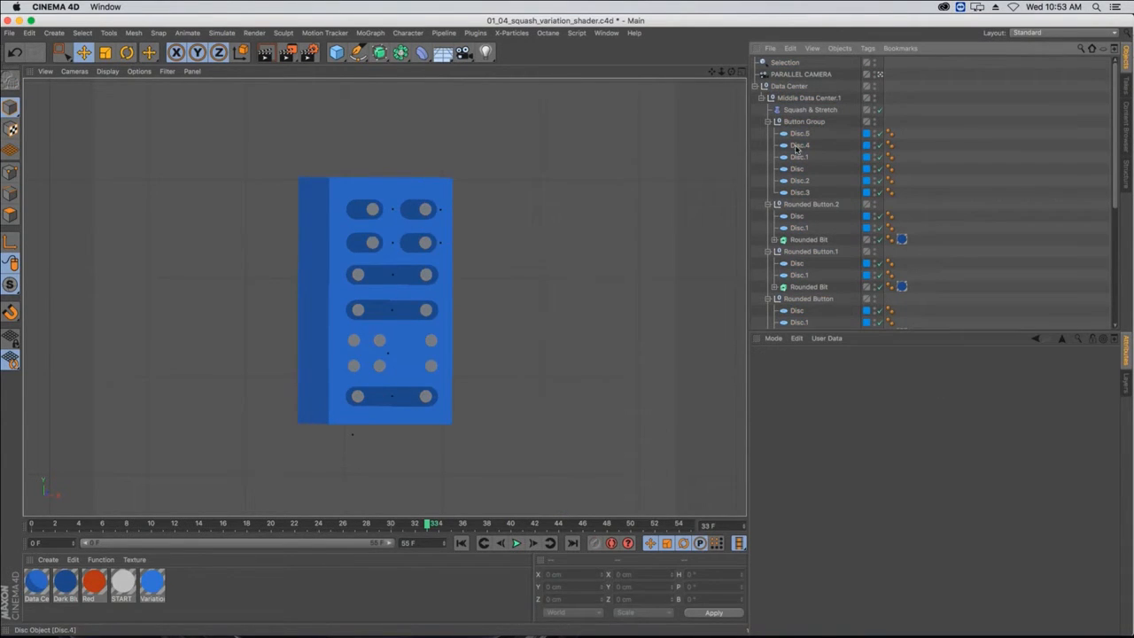
# - Store Disc.5, Disc.2, Disc.1 of Rounded Button.2, the Rounded Button null and the last Rounded Bit in a second Selection object
pyautogui.click(797, 134)
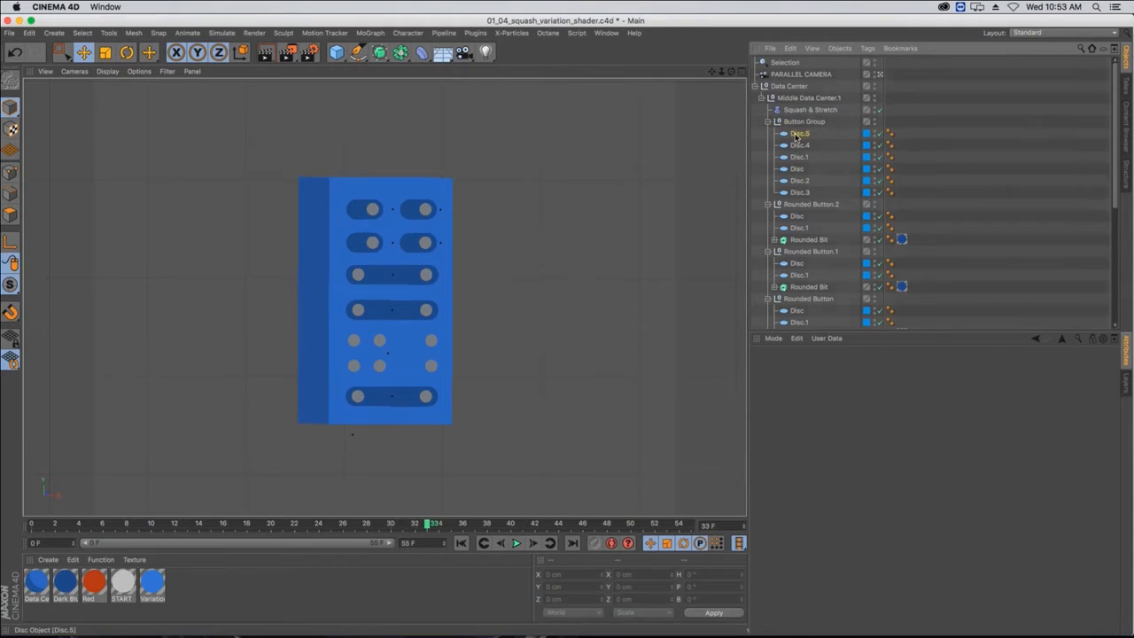
pyautogui.keyDown('ctrl'); pyautogui.click(802, 181); pyautogui.keyUp('ctrl')
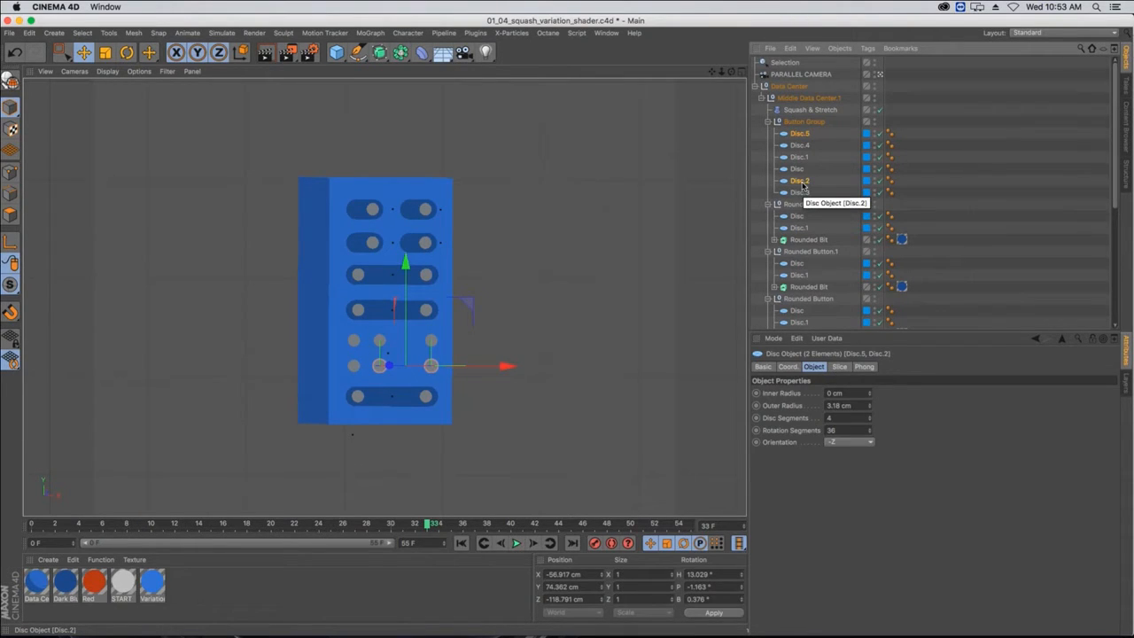
pyautogui.keyDown('ctrl'); pyautogui.click(798, 228); pyautogui.keyUp('ctrl')
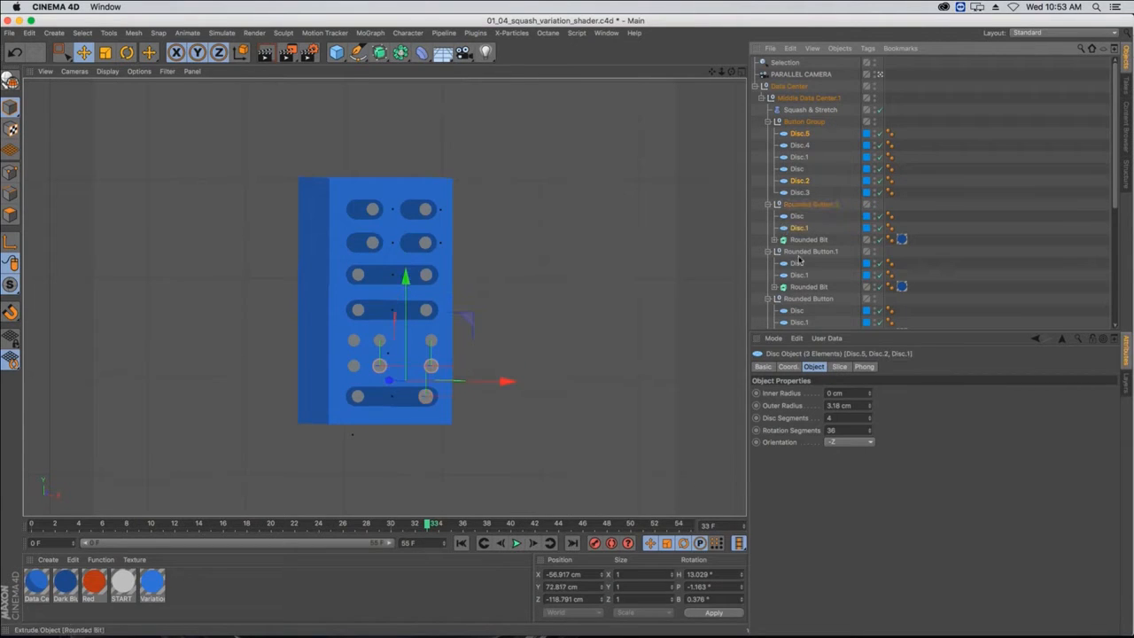
pyautogui.keyDown('ctrl'); pyautogui.click(791, 299); pyautogui.keyUp('ctrl')
pyautogui.scroll(-6, 797, 306)
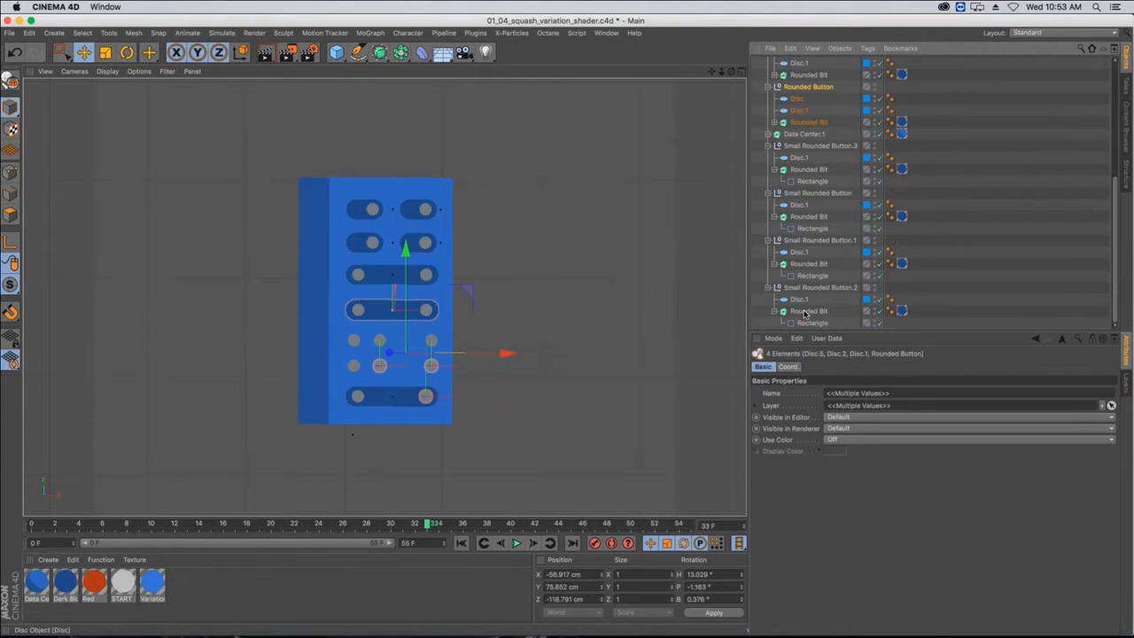
pyautogui.keyDown('ctrl'); pyautogui.click(808, 310); pyautogui.keyUp('ctrl')
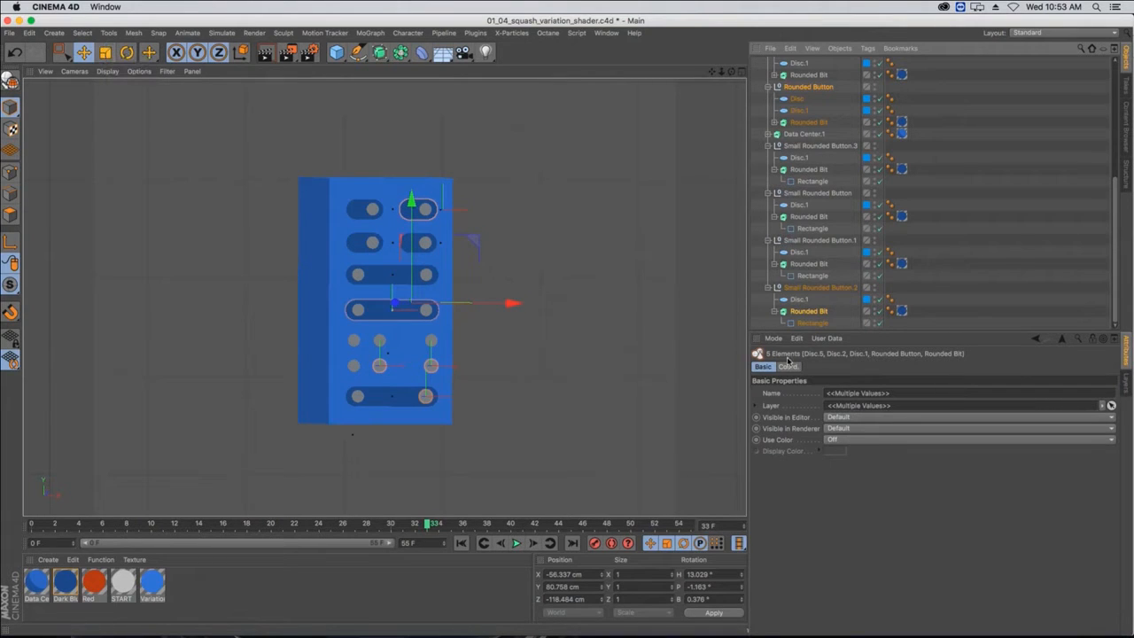
pyautogui.click(82, 33)
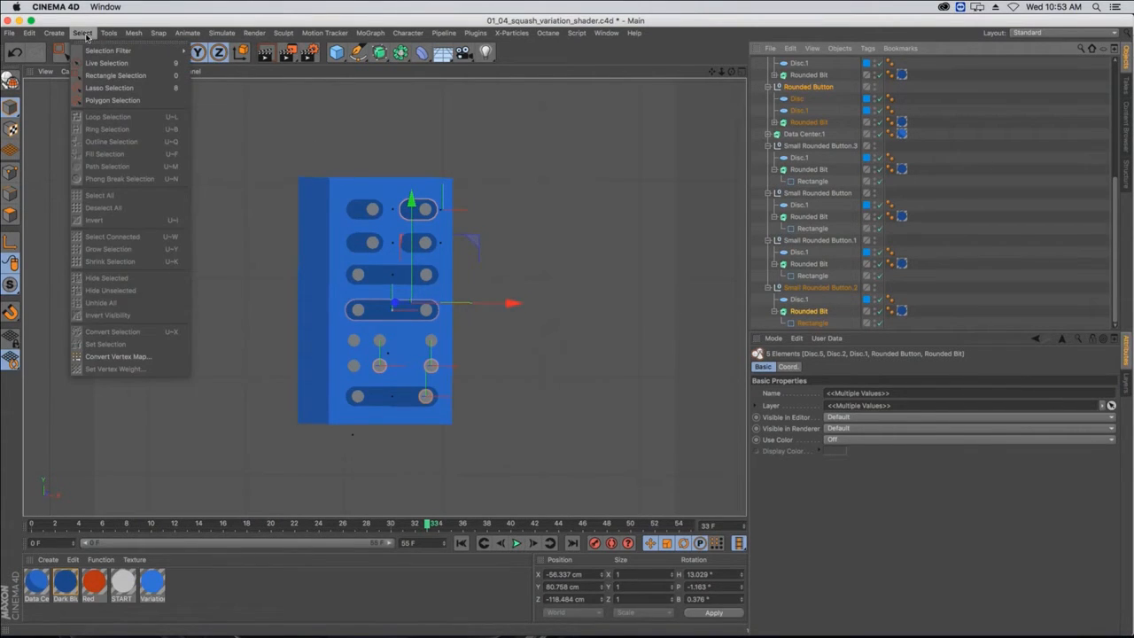
pyautogui.moveTo(87, 53)
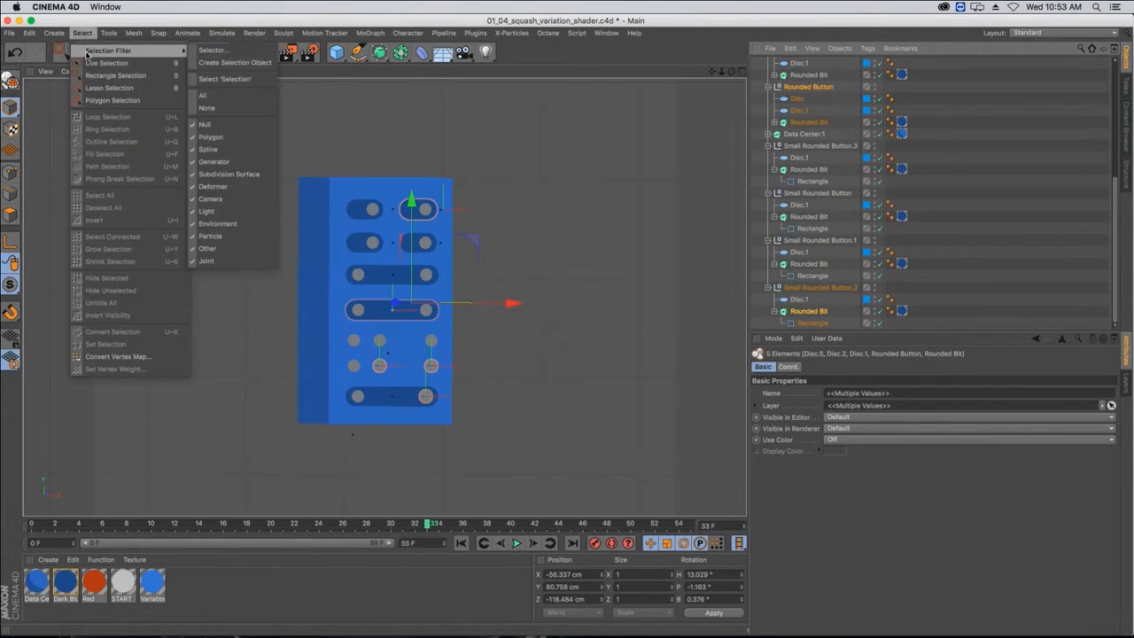
pyautogui.click(235, 64)
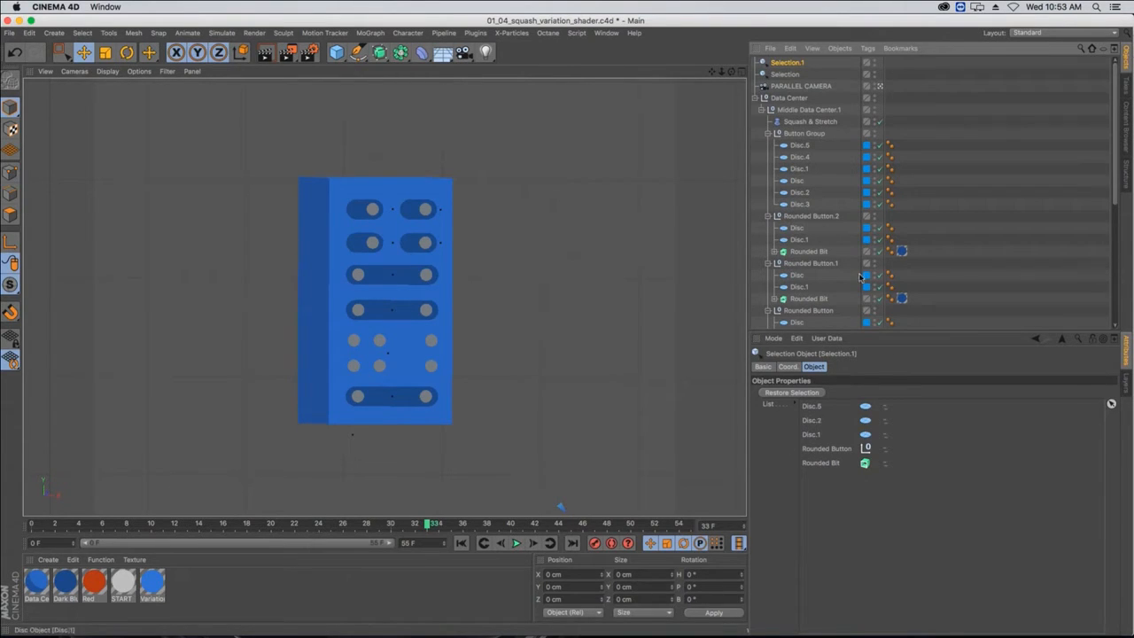
# - Test restoring the mixed selection from the Selection.1 object after selecting something else, and delete Selection.1
pyautogui.click(812, 275)
pyautogui.click(805, 264)
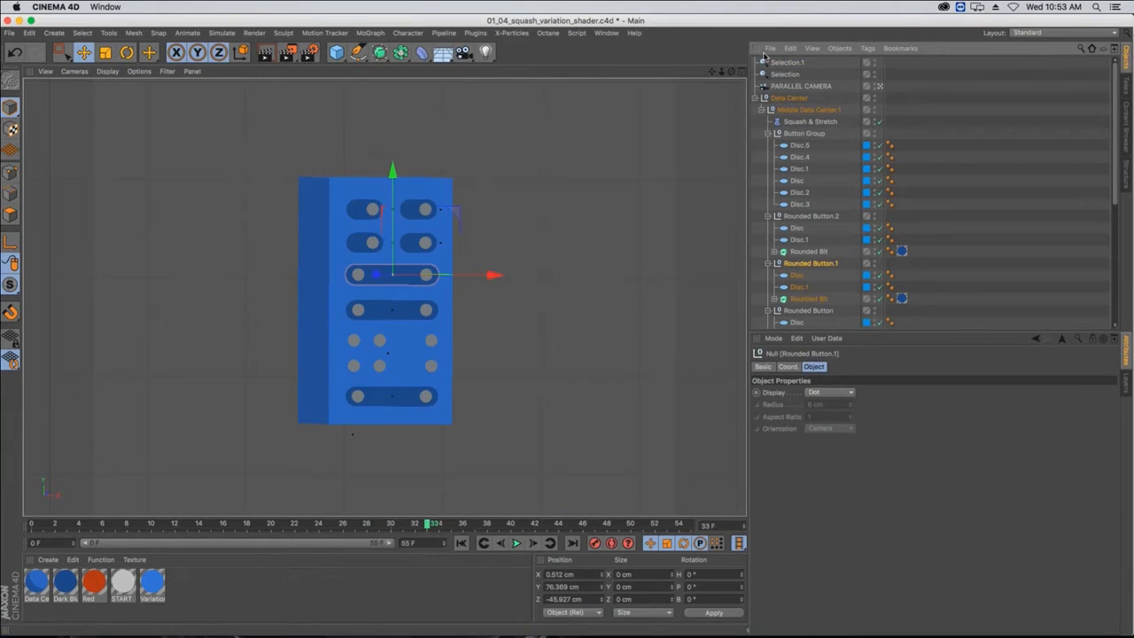
pyautogui.click(785, 63)
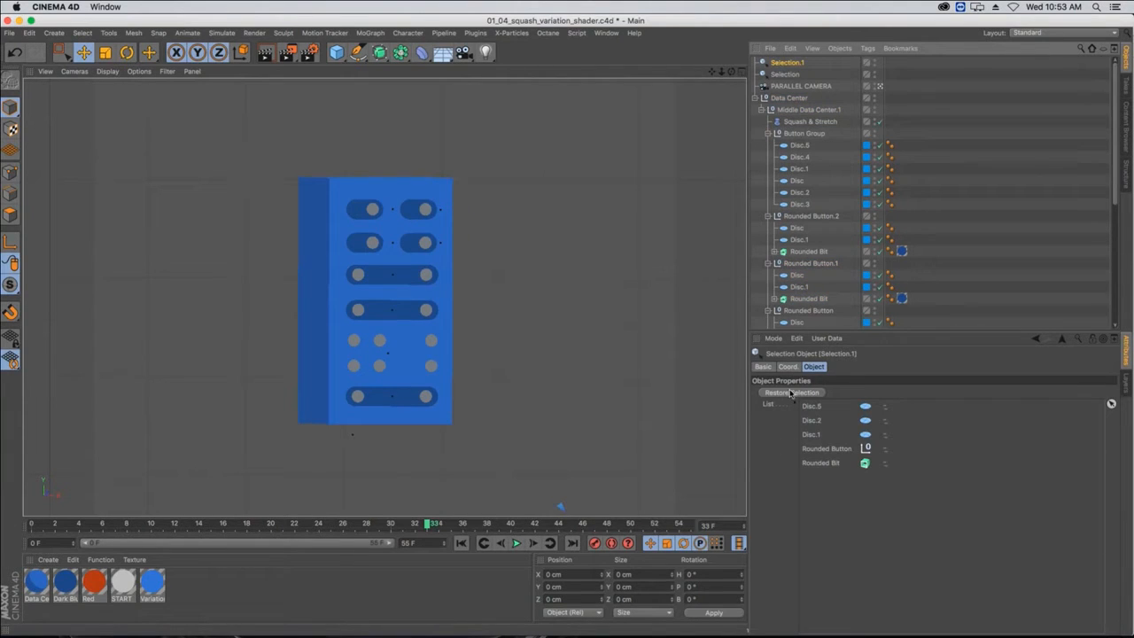
pyautogui.click(791, 392)
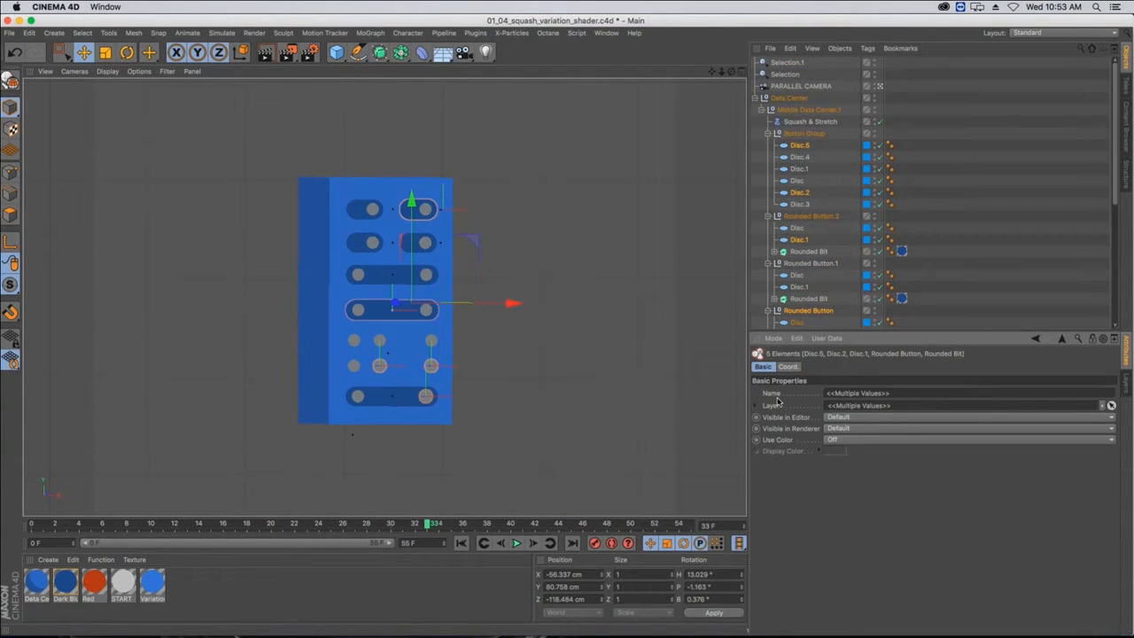
pyautogui.click(792, 64)
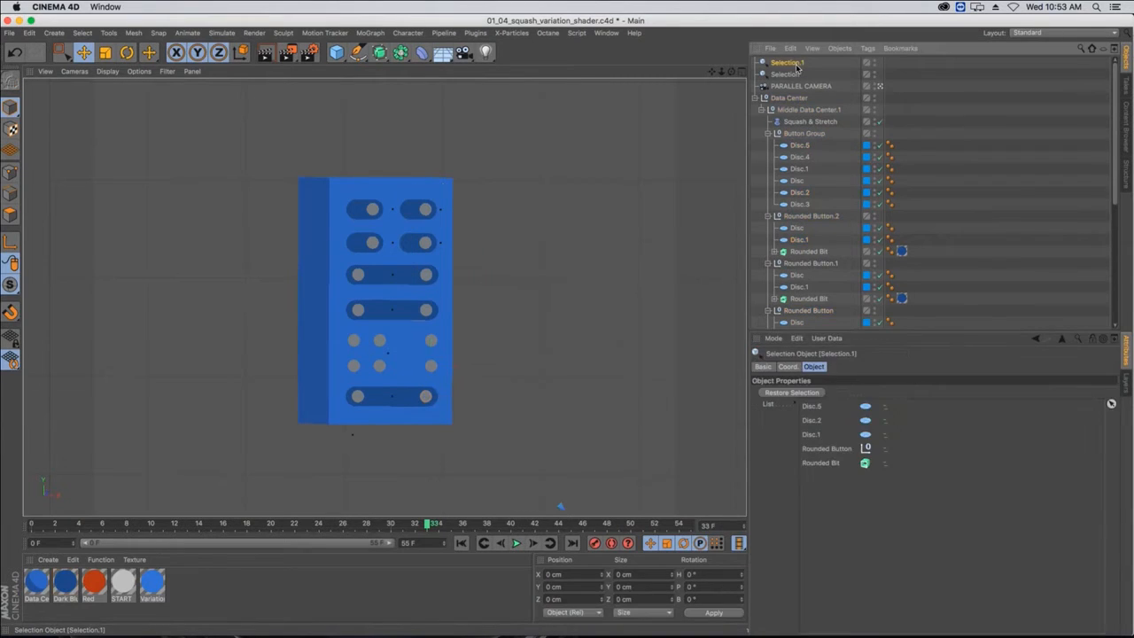
pyautogui.press('Delete')
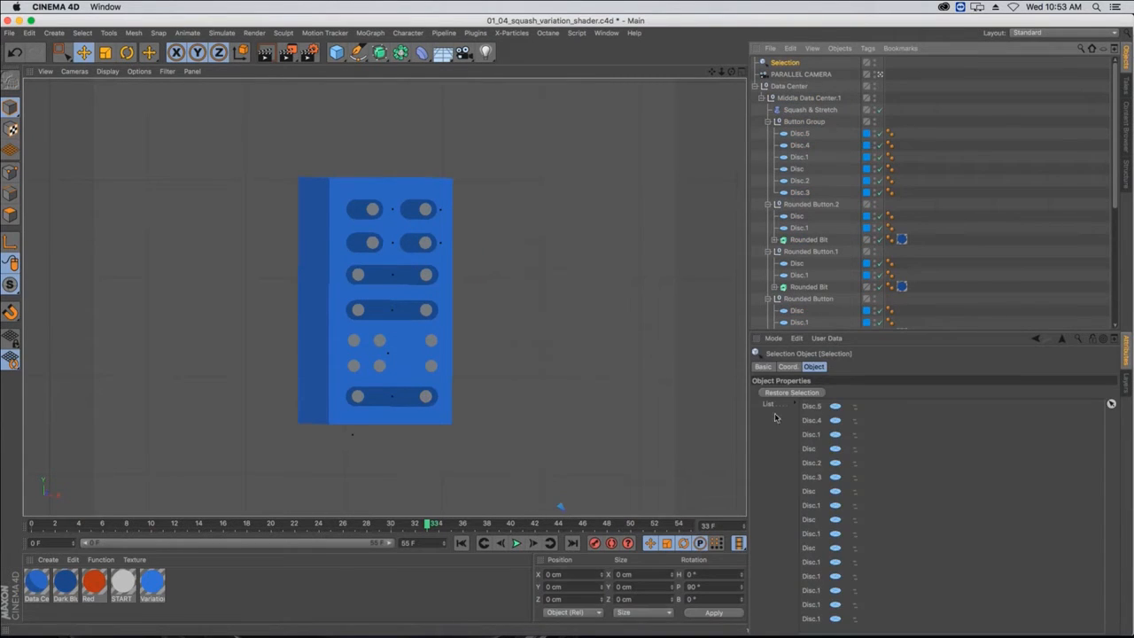
# - Restore all button discs from the Selection object and apply the START material to them
pyautogui.click(782, 394)
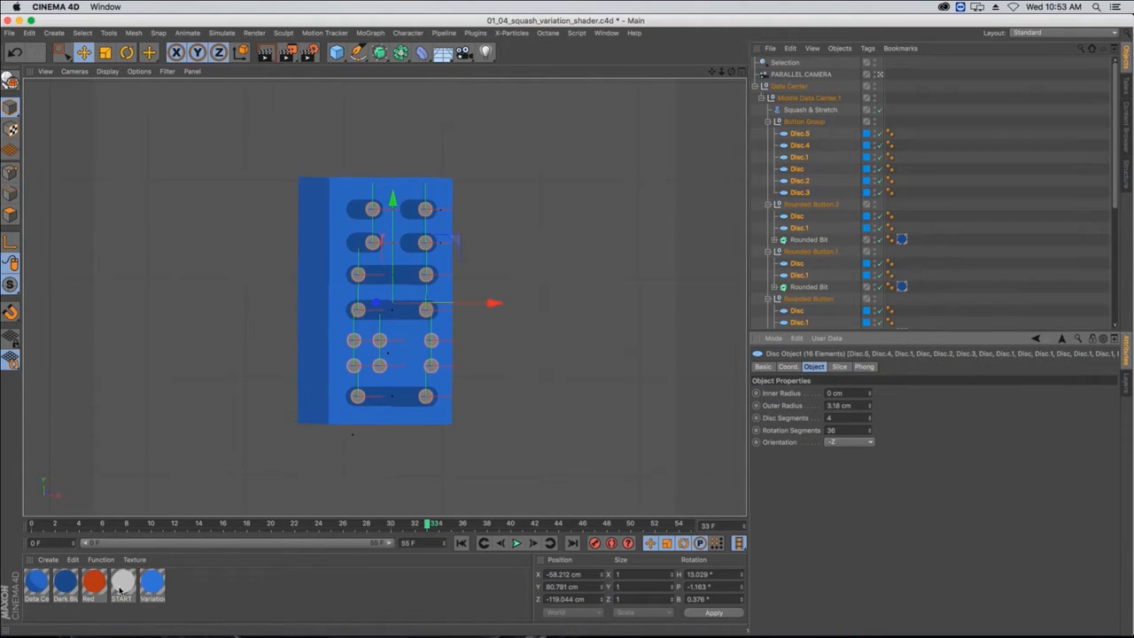
pyautogui.rightClick(121, 590)
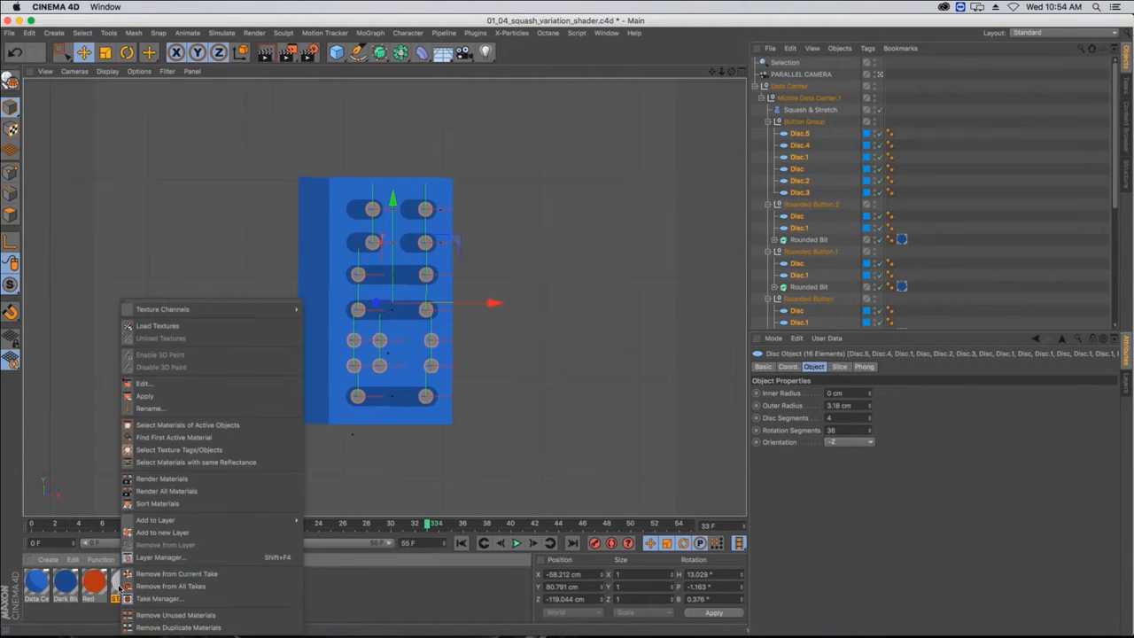
pyautogui.click(162, 396)
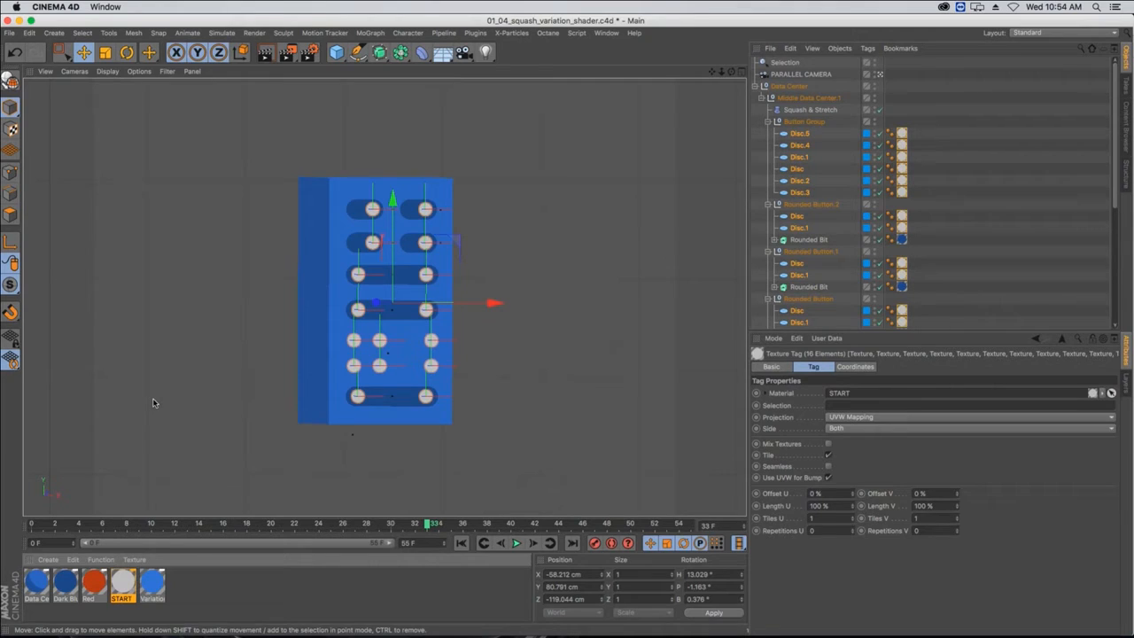
# - Start an interactive render region around the data center and deselect the discs
pyautogui.hotkey('alt', 'r')
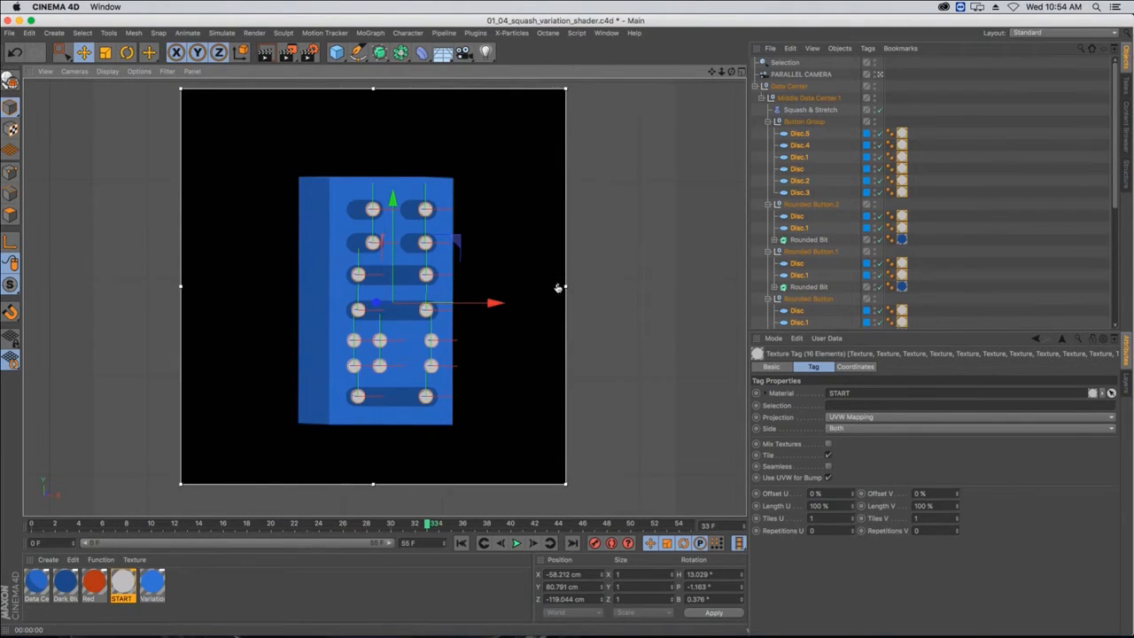
pyautogui.click(561, 91)
pyautogui.click(586, 94)
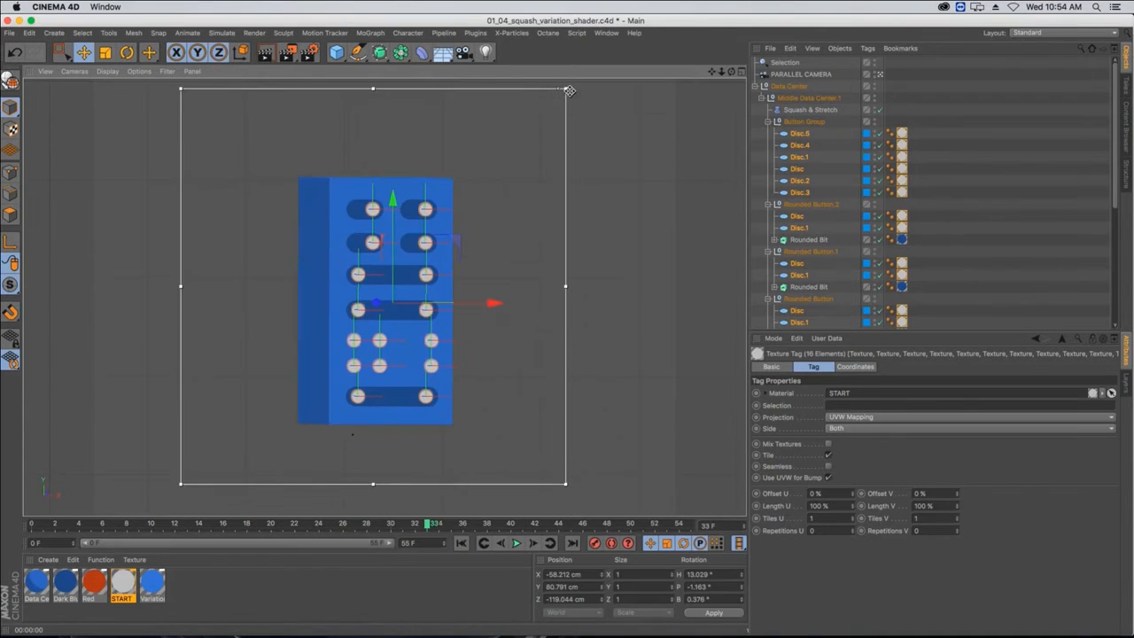
pyautogui.click(496, 217)
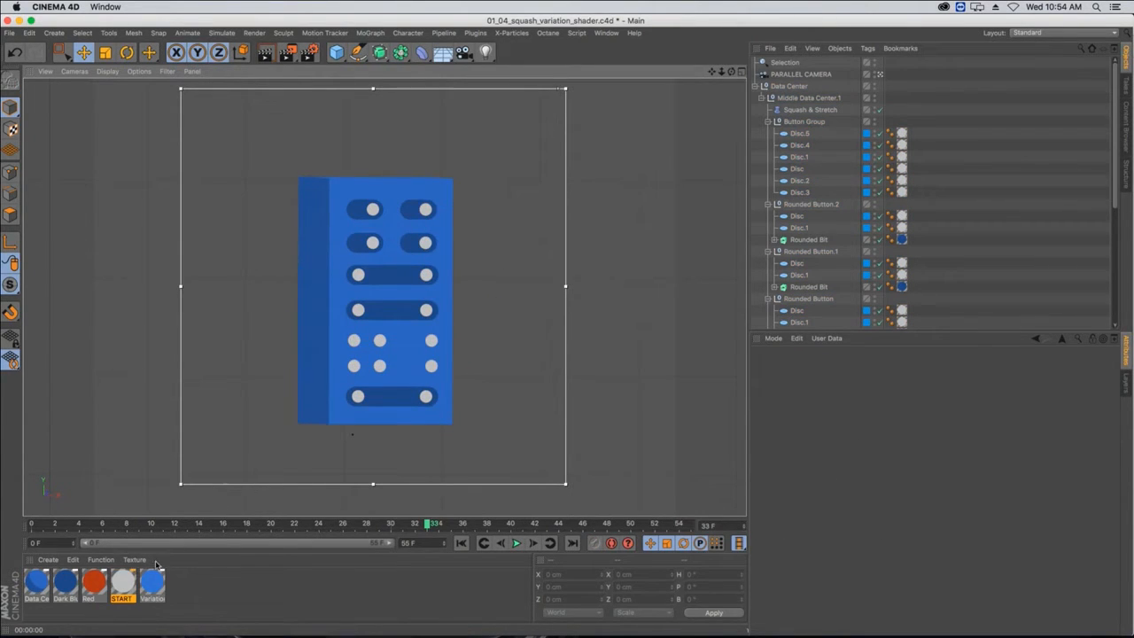
# - Open the START material for editing and load a Variation shader as its Luminance texture
pyautogui.doubleClick(119, 585)
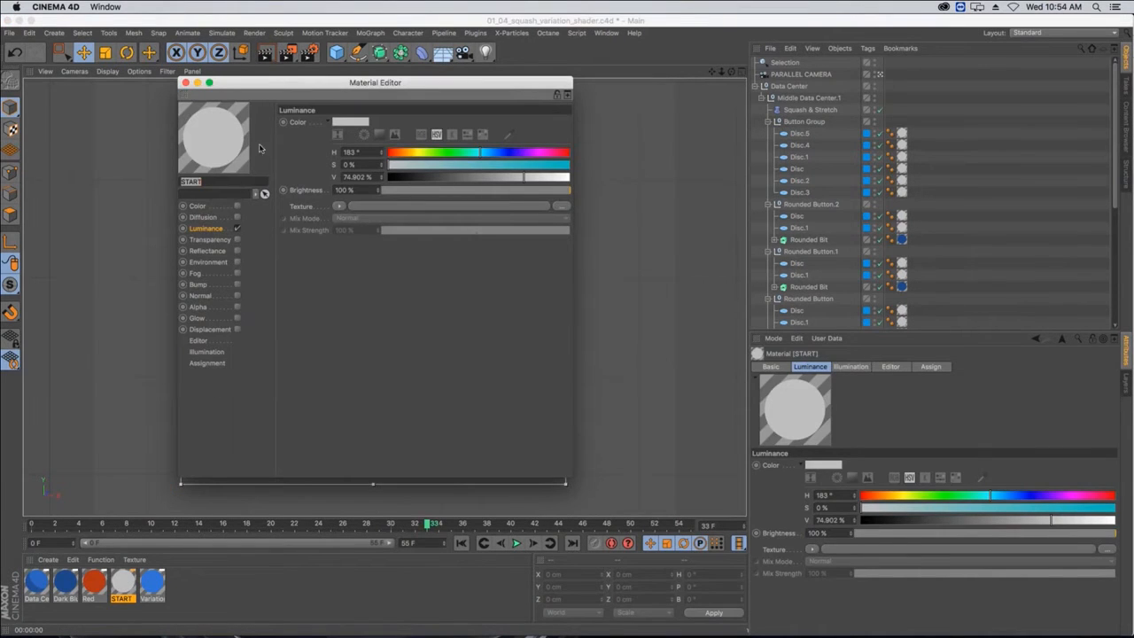
pyautogui.moveTo(277, 80); pyautogui.dragTo(692, 122)
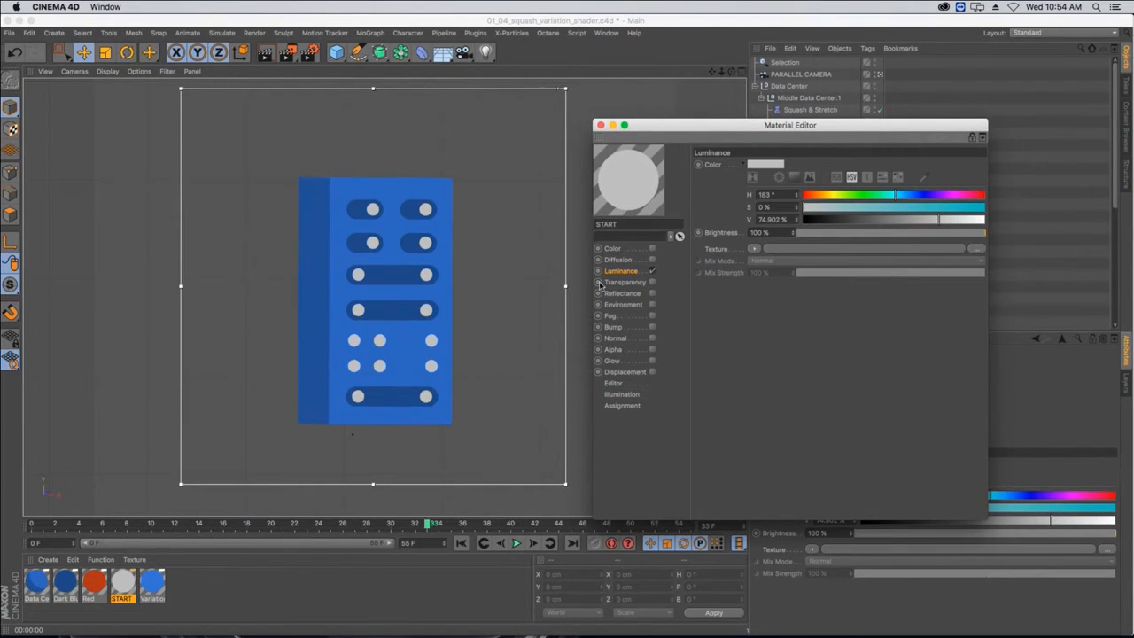
pyautogui.click(753, 248)
pyautogui.moveTo(786, 478)
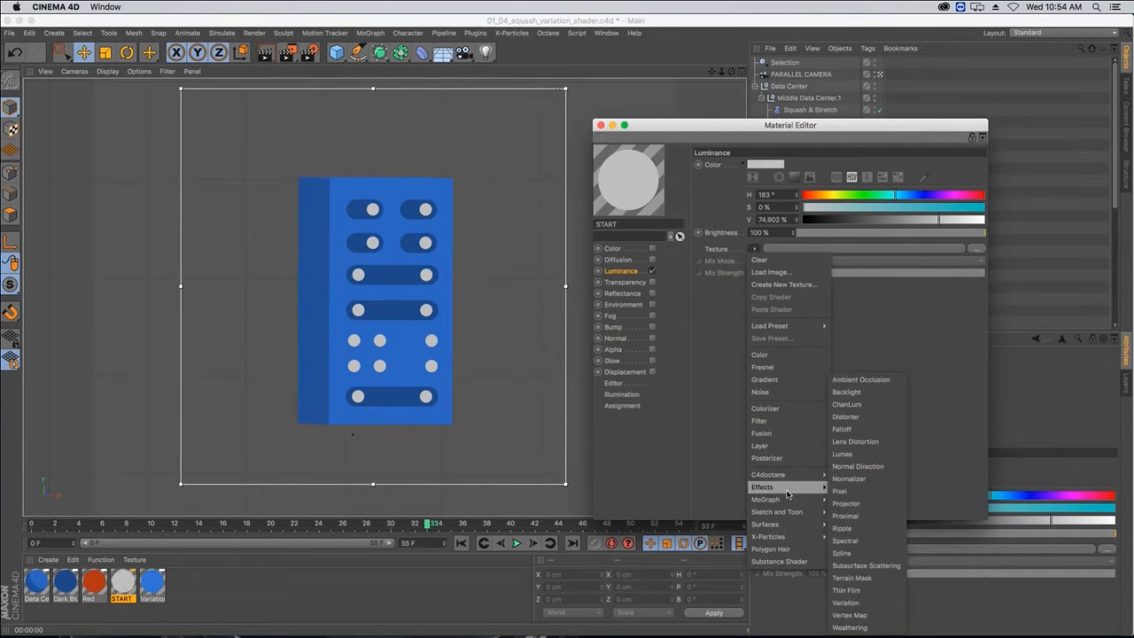
pyautogui.click(872, 604)
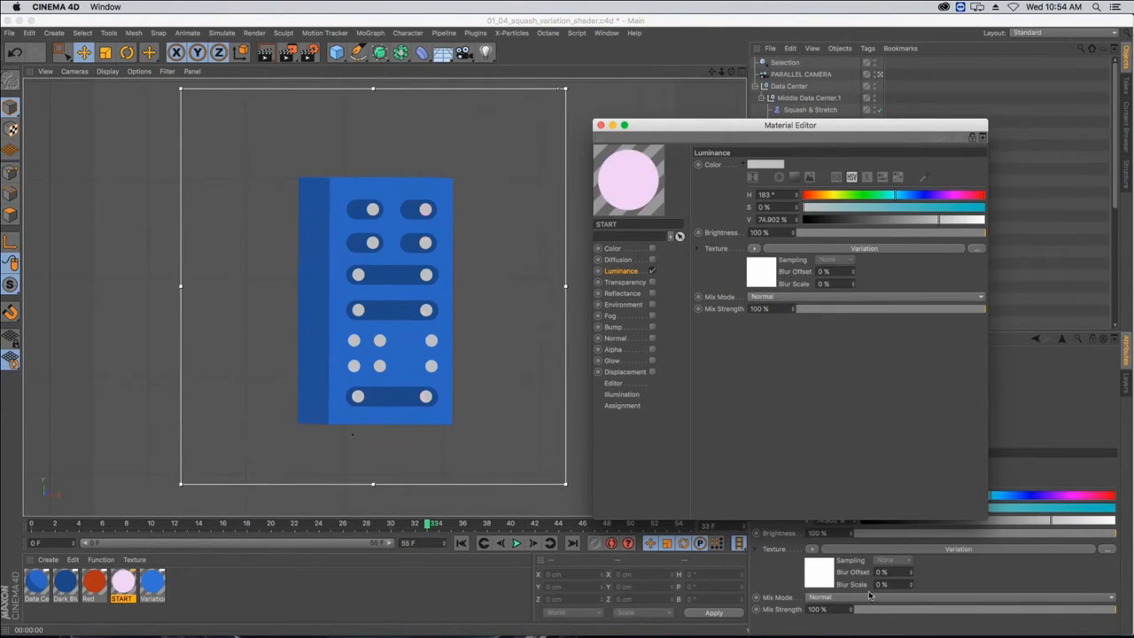
# - In the Variation shader, set Gradient Blend to 100%, Random Color to 0% and Gradient Mode to Replace
pyautogui.click(772, 251)
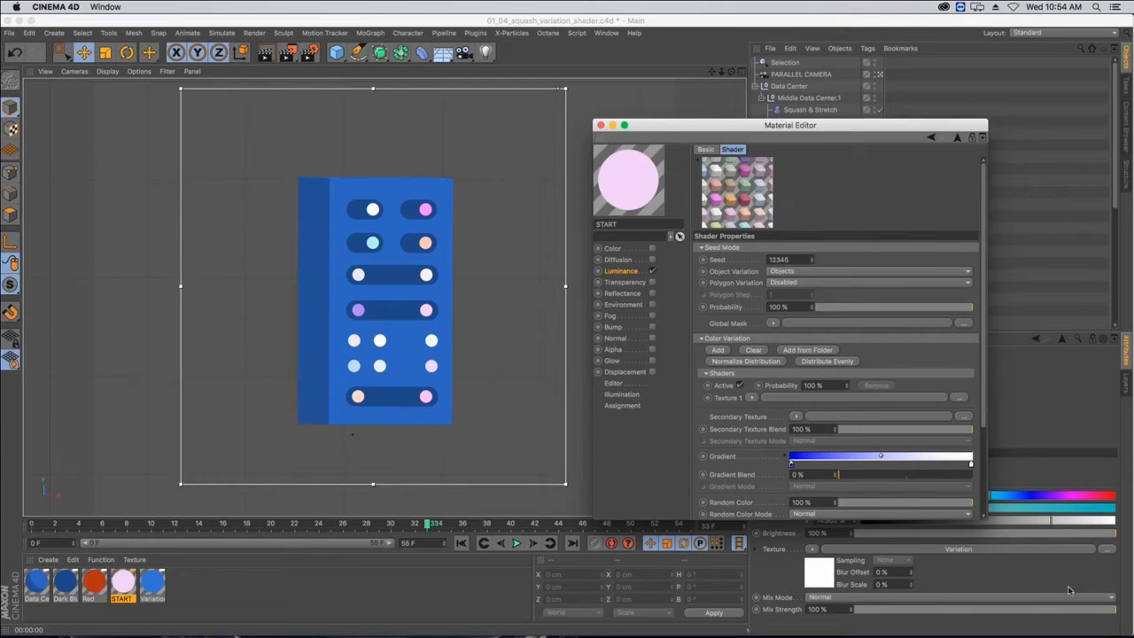
pyautogui.moveTo(759, 129); pyautogui.dragTo(701, 72)
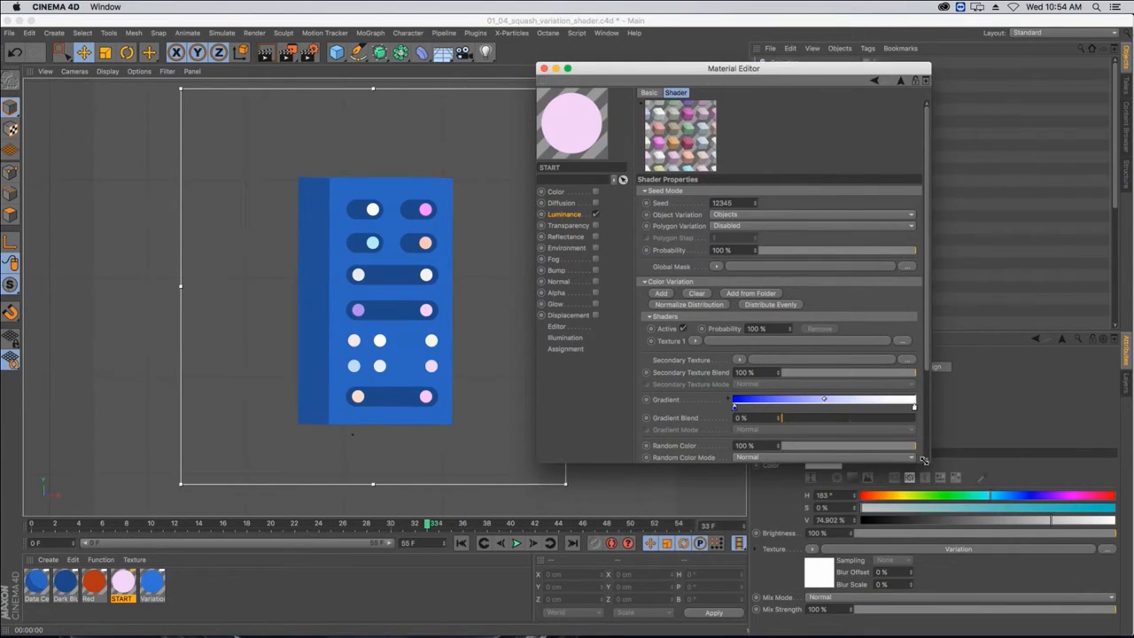
pyautogui.moveTo(923, 460); pyautogui.dragTo(970, 526)
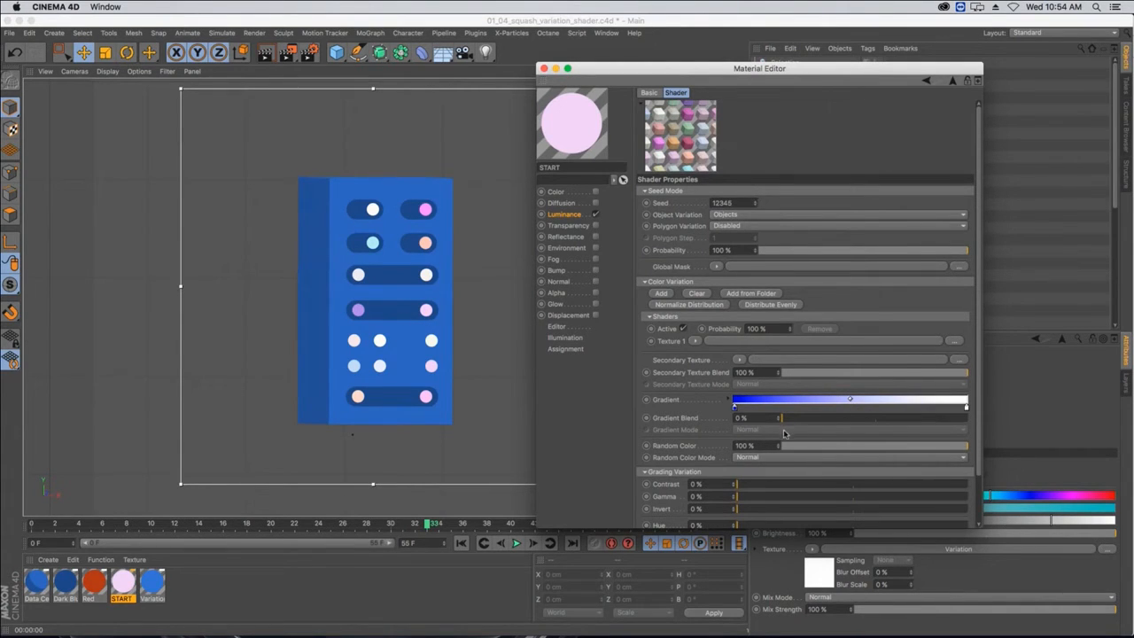
pyautogui.moveTo(796, 418); pyautogui.dragTo(1027, 424)
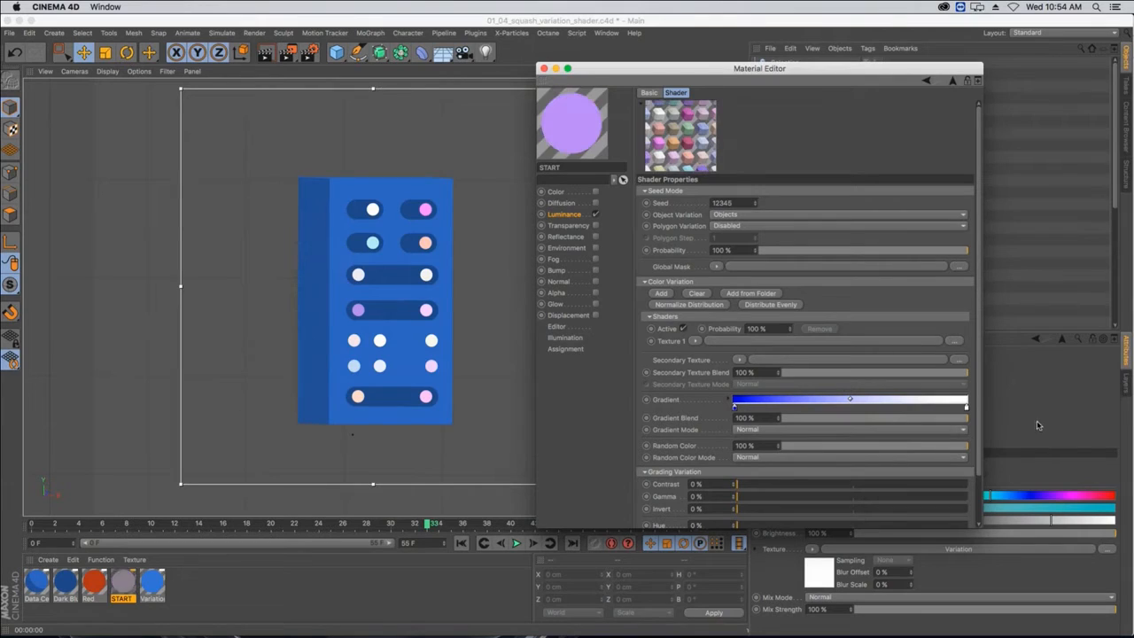
pyautogui.moveTo(963, 445); pyautogui.dragTo(748, 448)
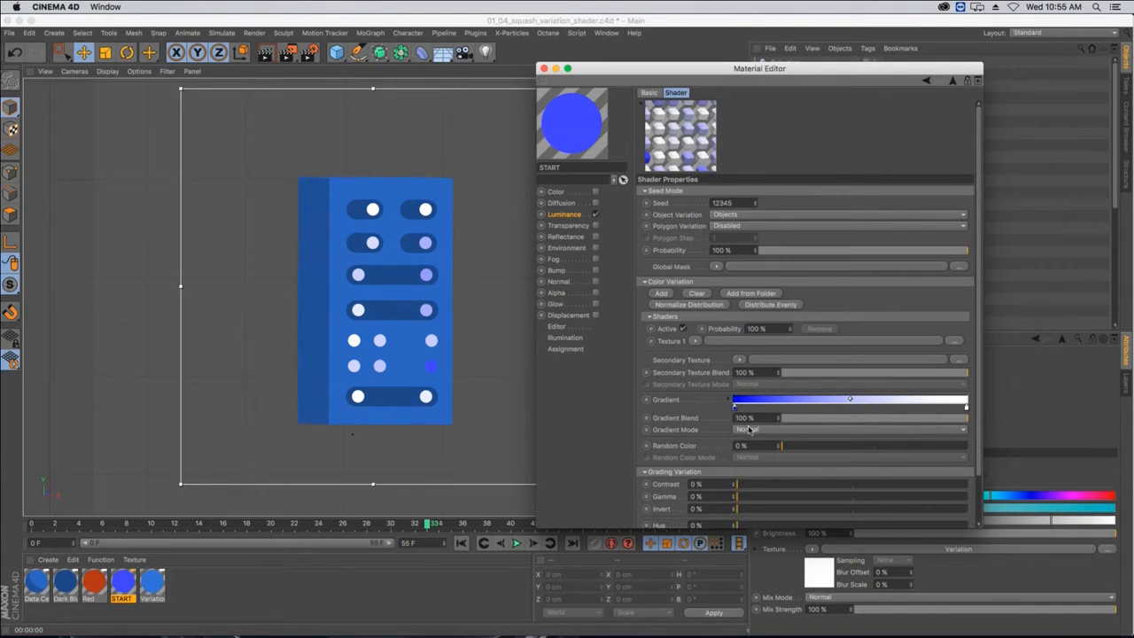
pyautogui.click(749, 429)
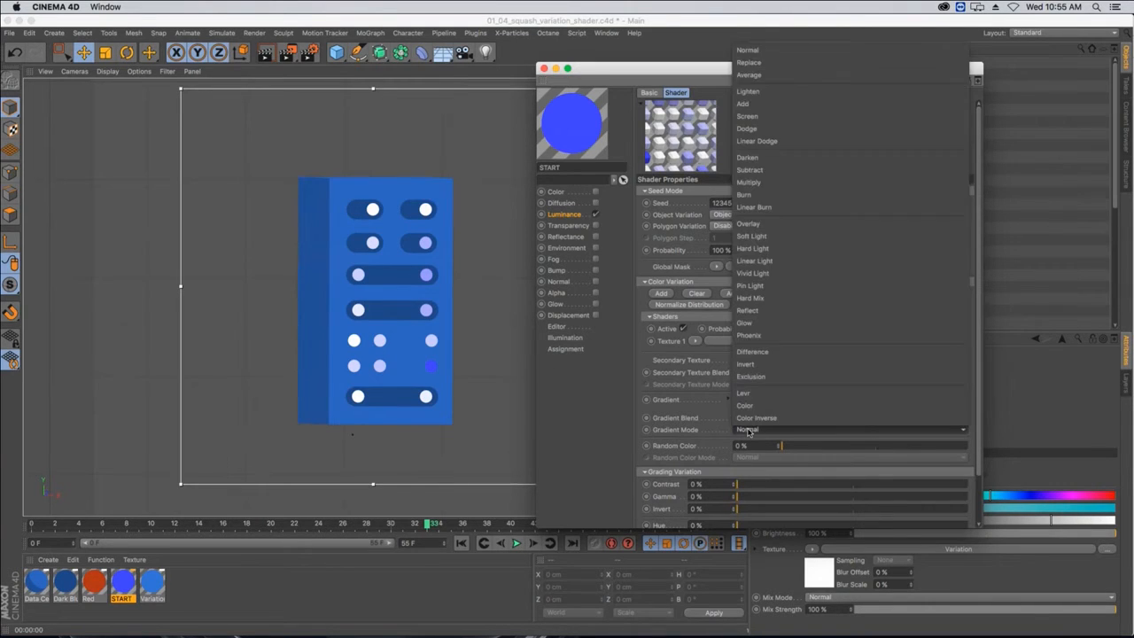
pyautogui.click(751, 63)
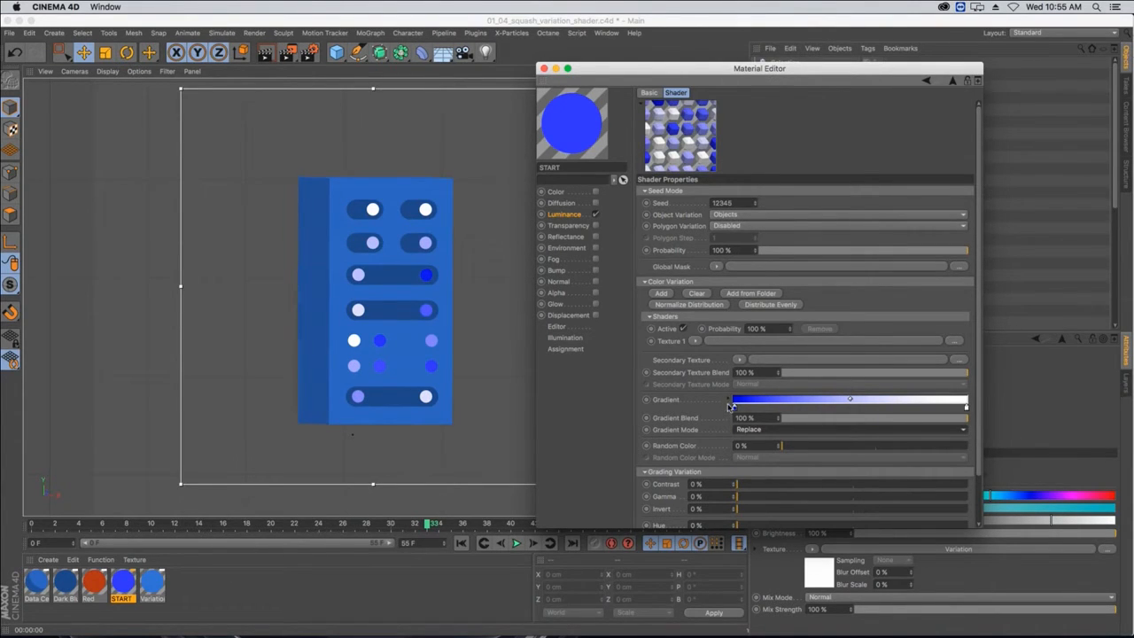
# - Set the Variation gradient's interpolation to None and move its white knot to about 47.58%
pyautogui.click(729, 400)
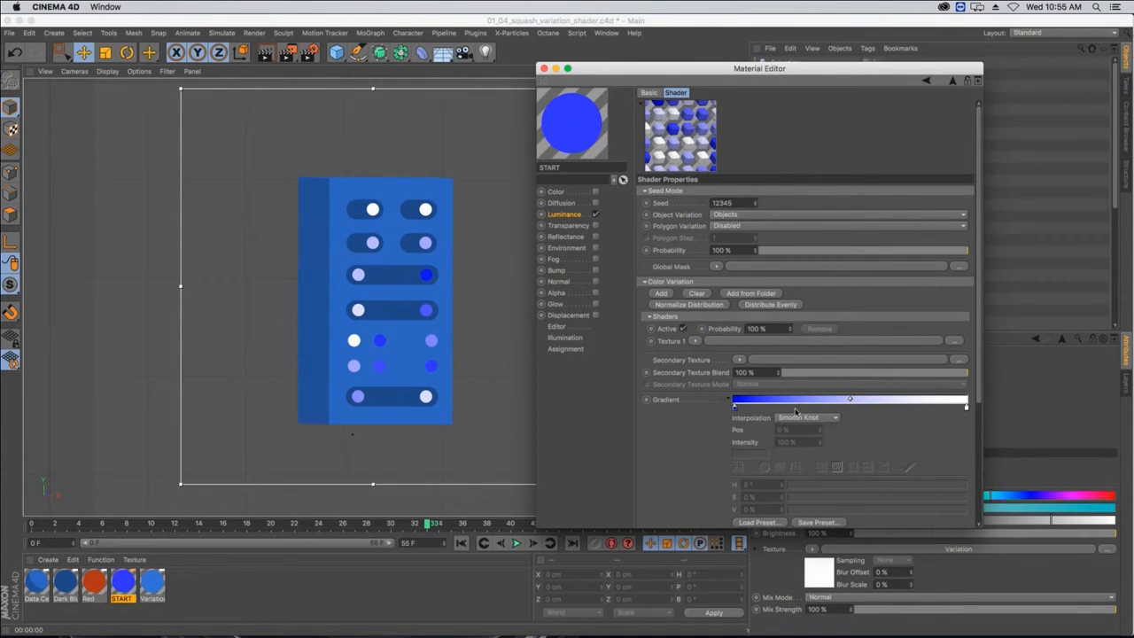
pyautogui.click(798, 417)
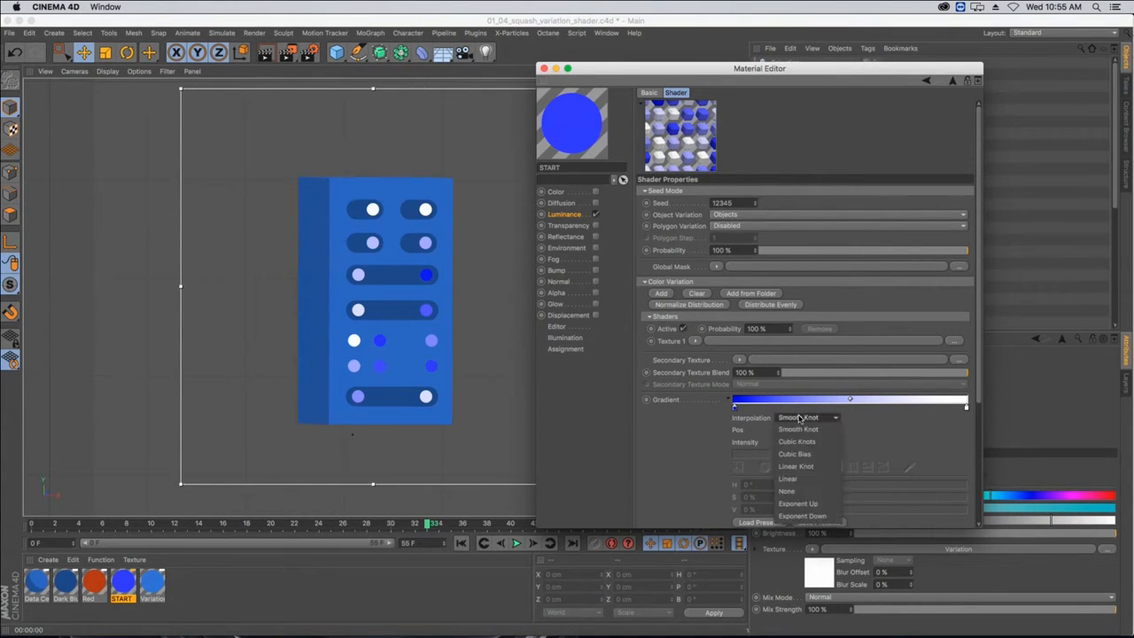
pyautogui.click(786, 491)
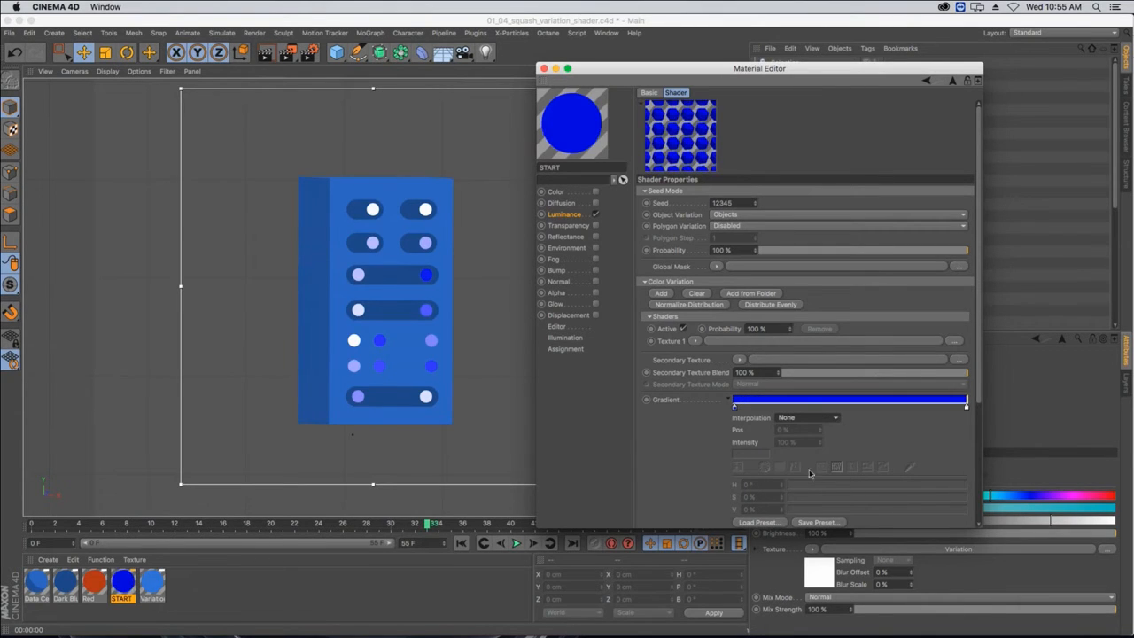
pyautogui.moveTo(966, 405); pyautogui.dragTo(843, 408)
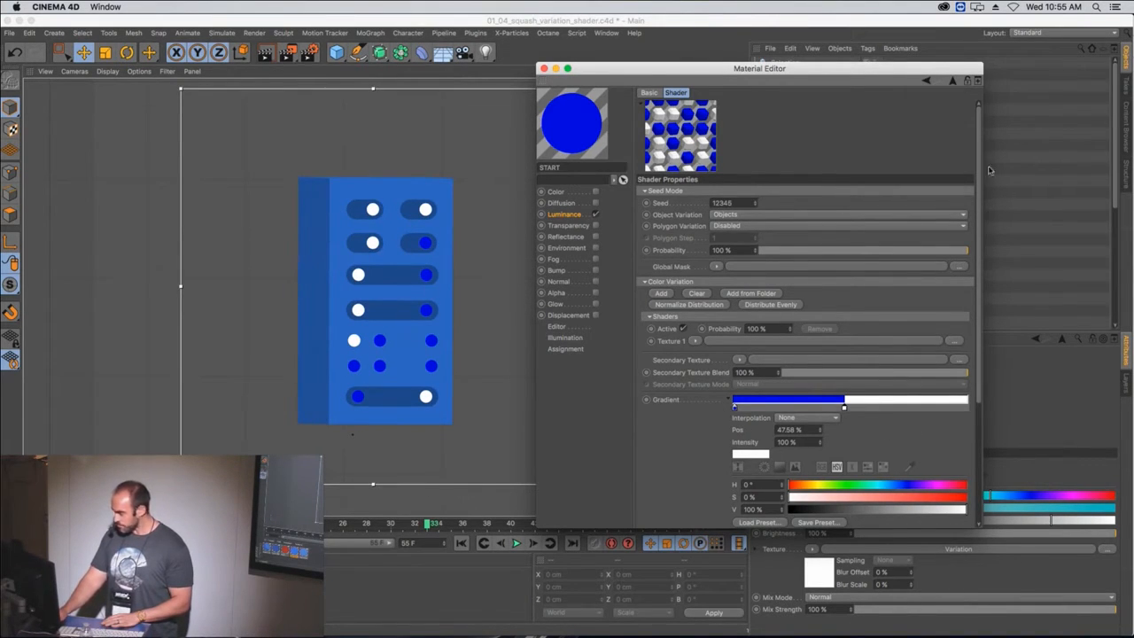
pyautogui.scroll(-1, 806, 310)
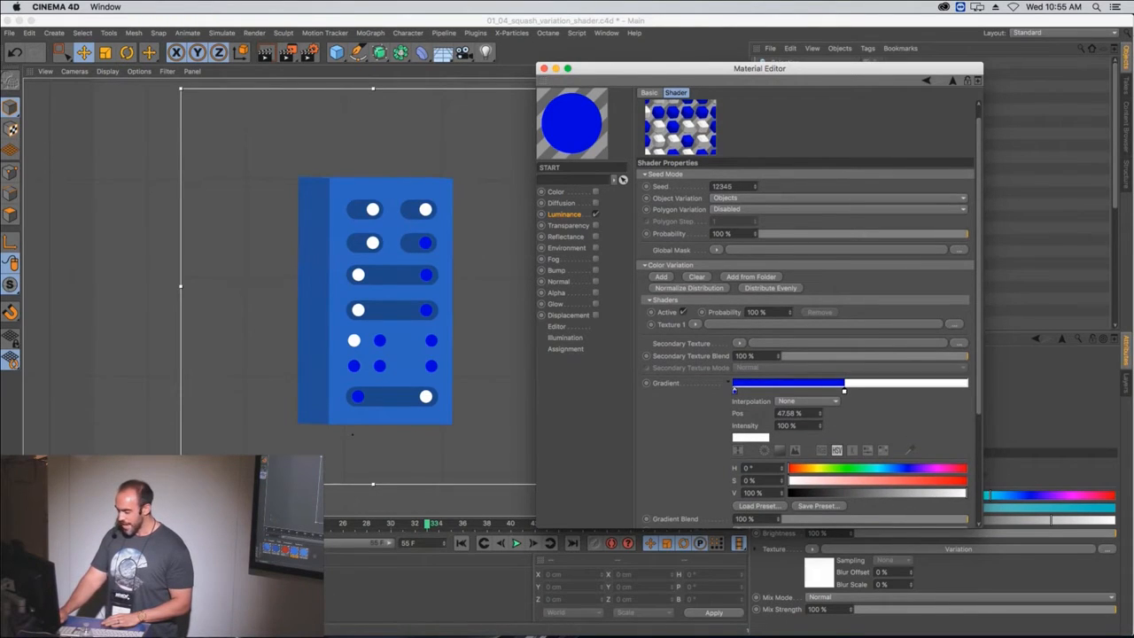
# - Copy the Variation shader's gradient from the Variation Dots material and paste it onto the START material's Variation gradient
pyautogui.doubleClick(159, 589)
pyautogui.click(742, 193)
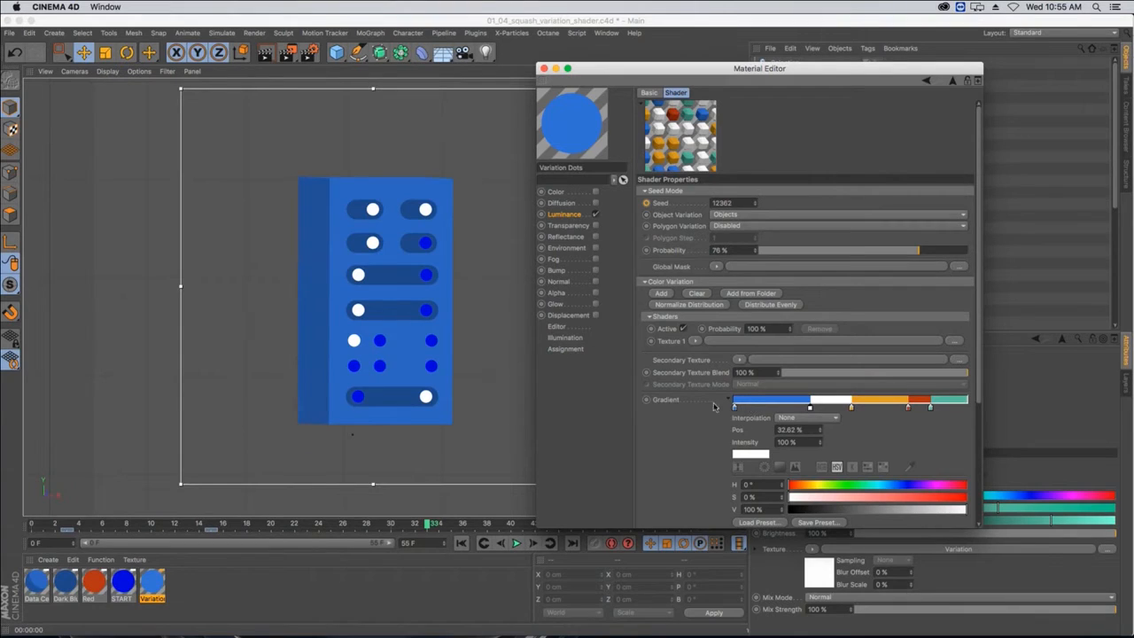
pyautogui.rightClick(676, 404)
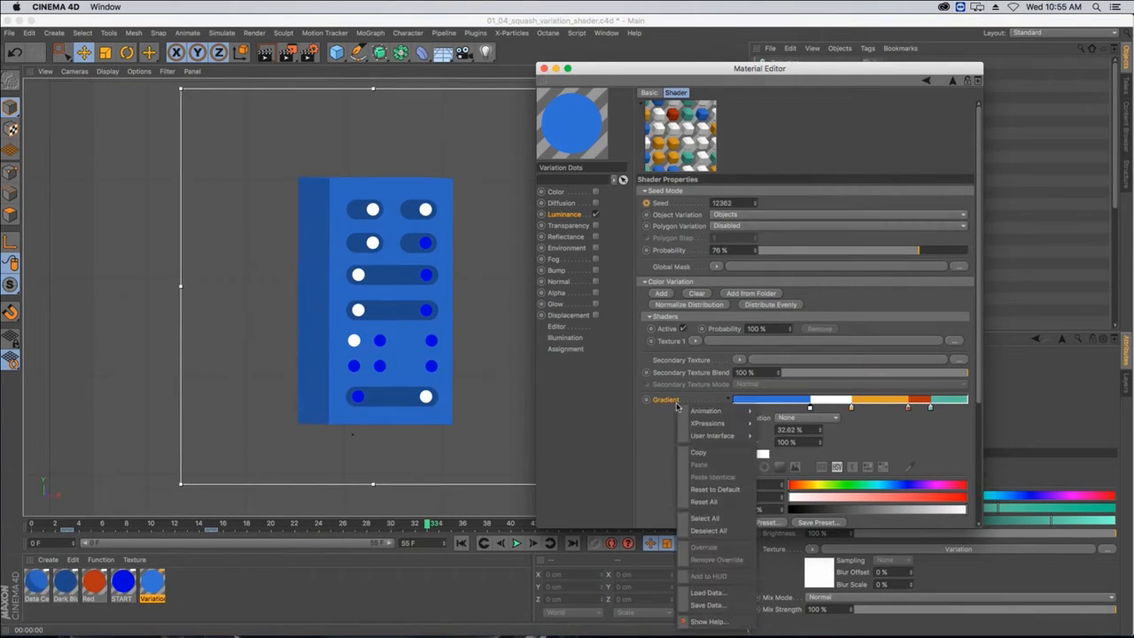
pyautogui.click(708, 455)
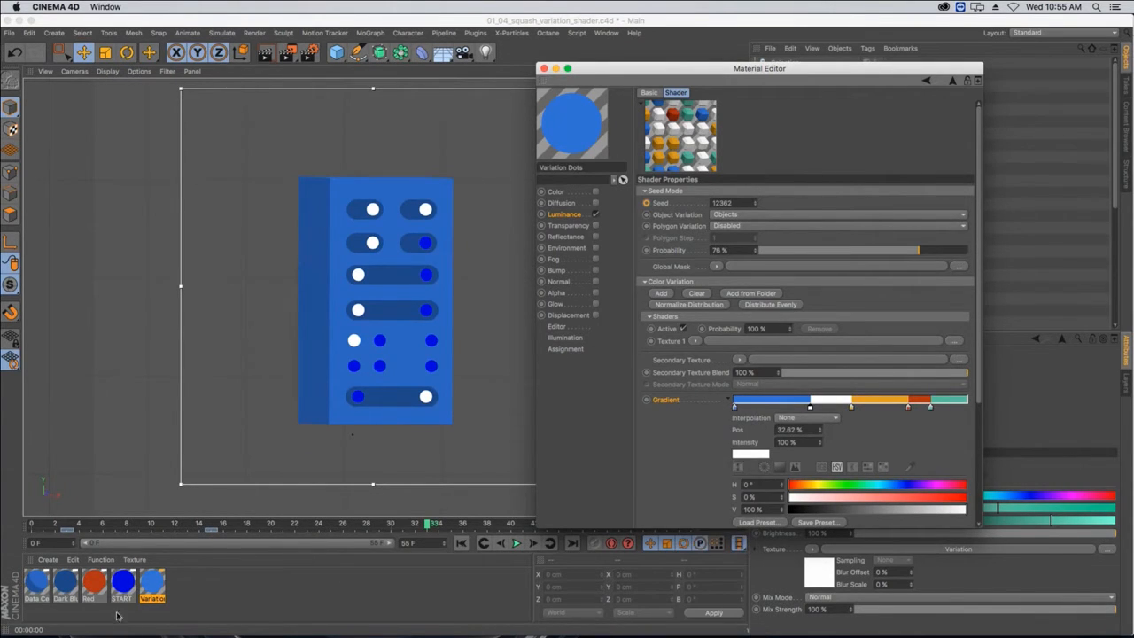
pyautogui.click(123, 582)
pyautogui.click(709, 203)
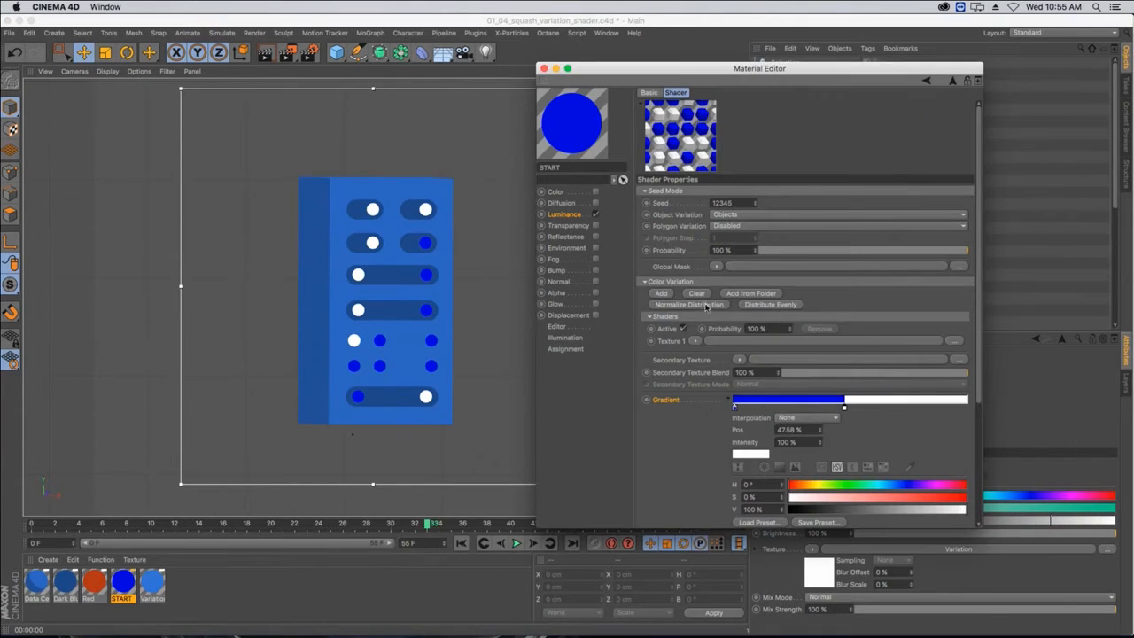
pyautogui.rightClick(673, 409)
pyautogui.click(699, 464)
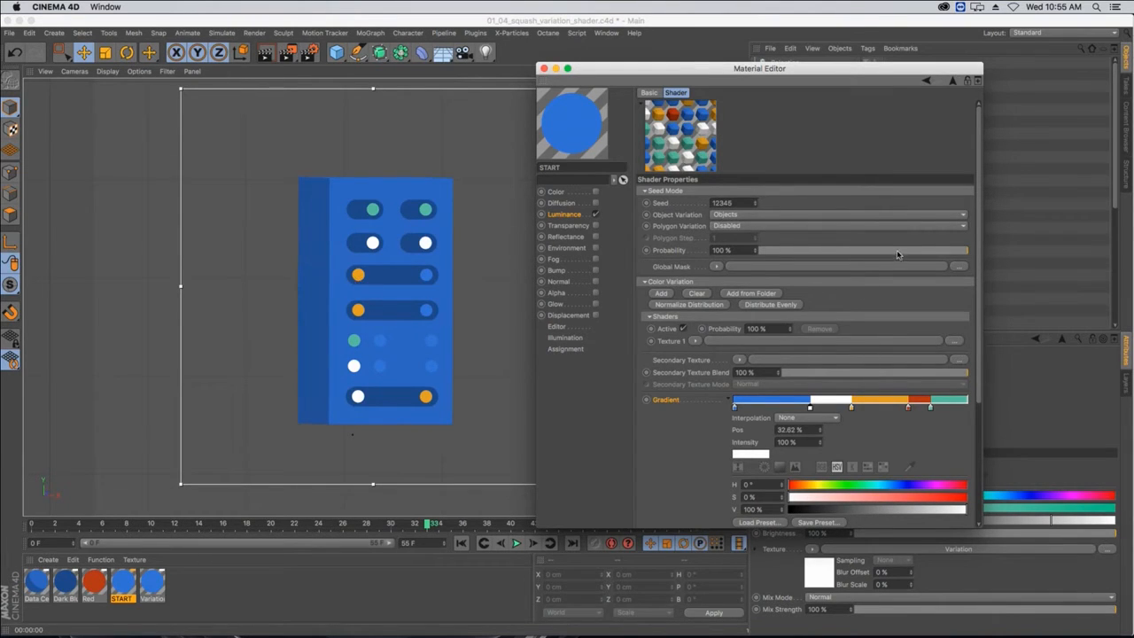
# - Try the START shader's Probability at 0%, restore it to 100%, and move the gradient's white knot to about 25.7%
pyautogui.moveTo(937, 254); pyautogui.dragTo(728, 248)
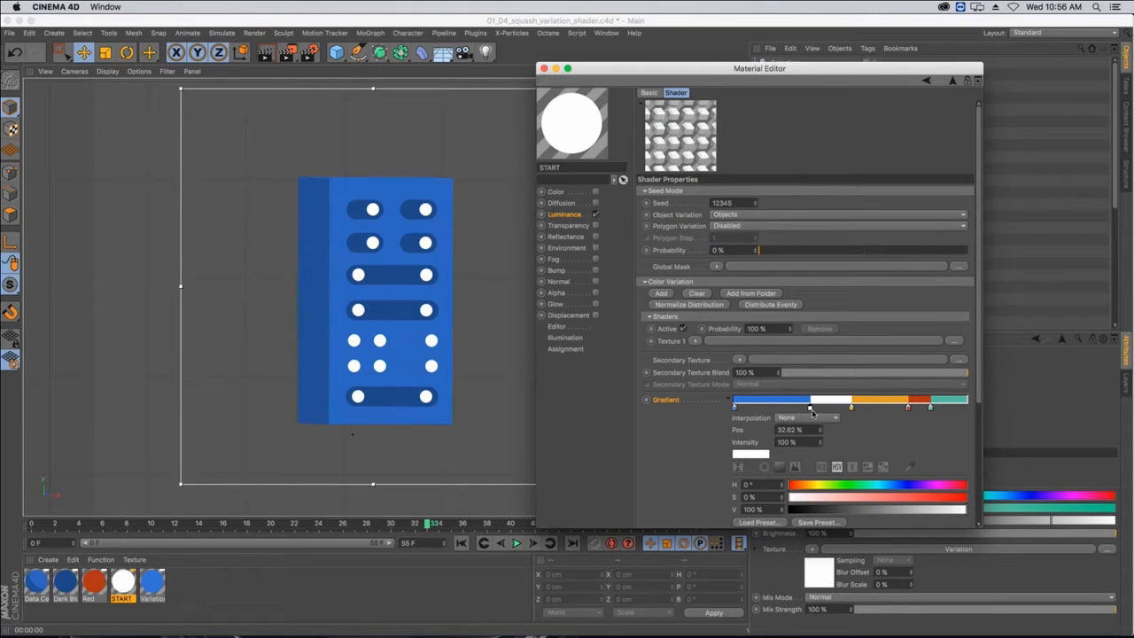
pyautogui.moveTo(795, 253); pyautogui.dragTo(969, 255)
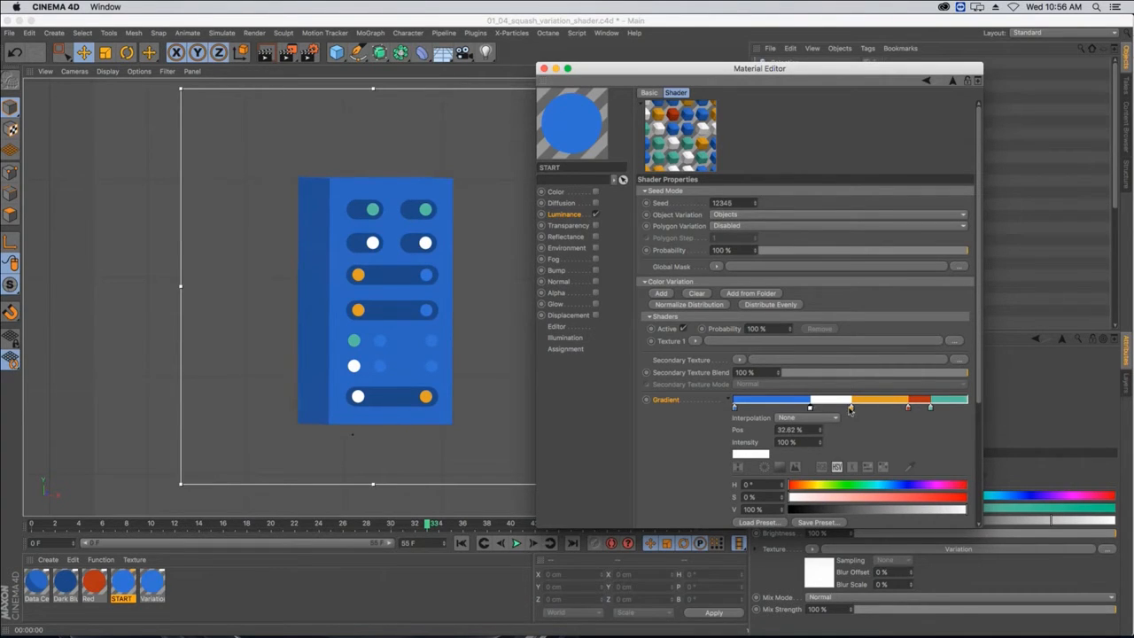
pyautogui.moveTo(810, 409); pyautogui.dragTo(759, 408)
pyautogui.moveTo(851, 407)
pyautogui.mouseDown()
pyautogui.moveTo(783, 408)
pyautogui.moveTo(850, 408)
pyautogui.mouseUp()
pyautogui.moveTo(759, 408); pyautogui.dragTo(795, 408)
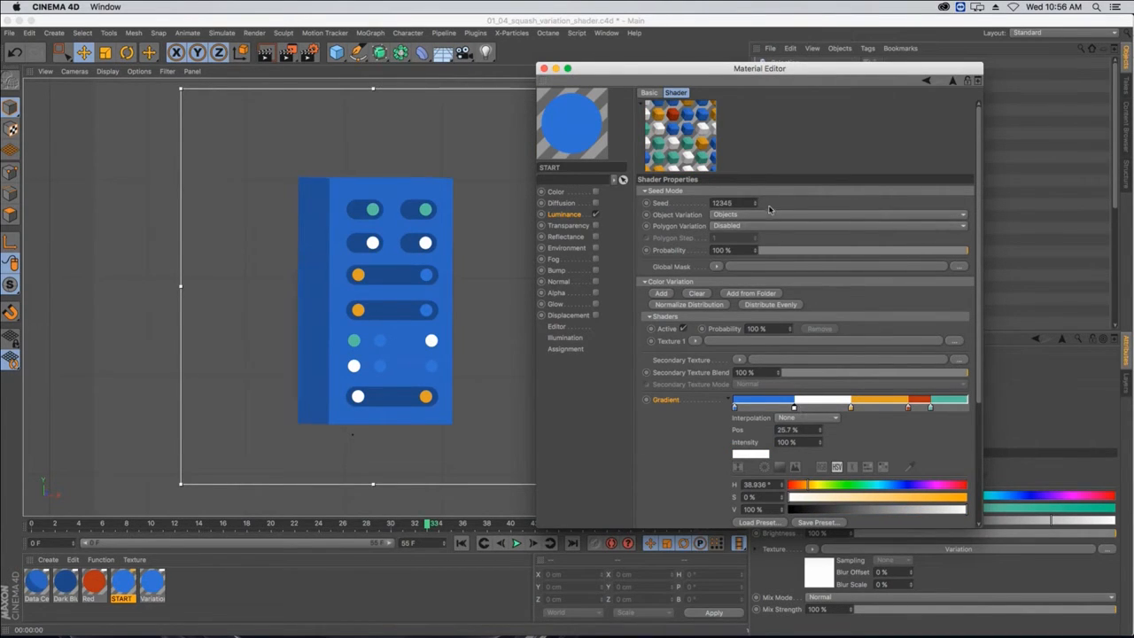
# - Raise the Variation shader's Seed beyond 12350 to reshuffle the disc colors, and close the material editor
pyautogui.click(757, 201)
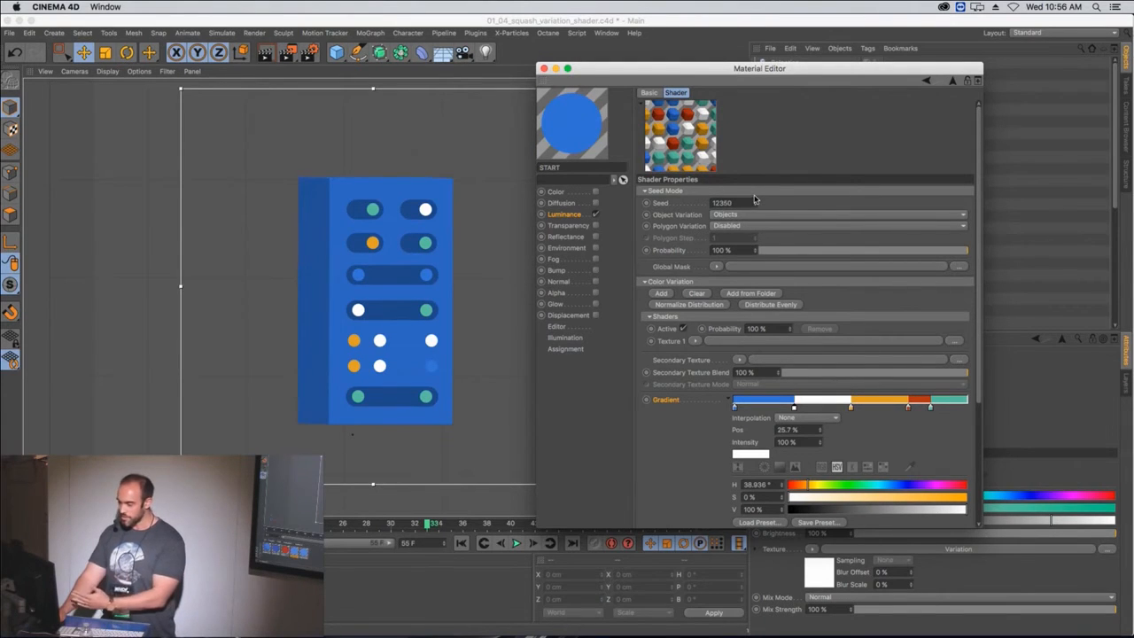
pyautogui.click(755, 200)
pyautogui.click(755, 201)
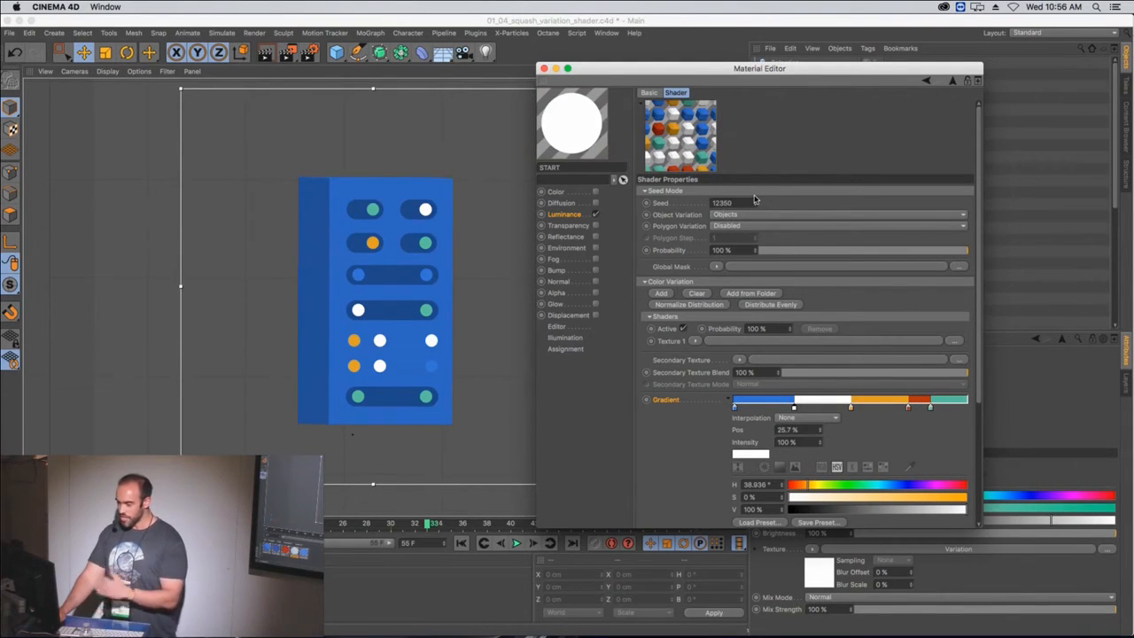
pyautogui.click(545, 68)
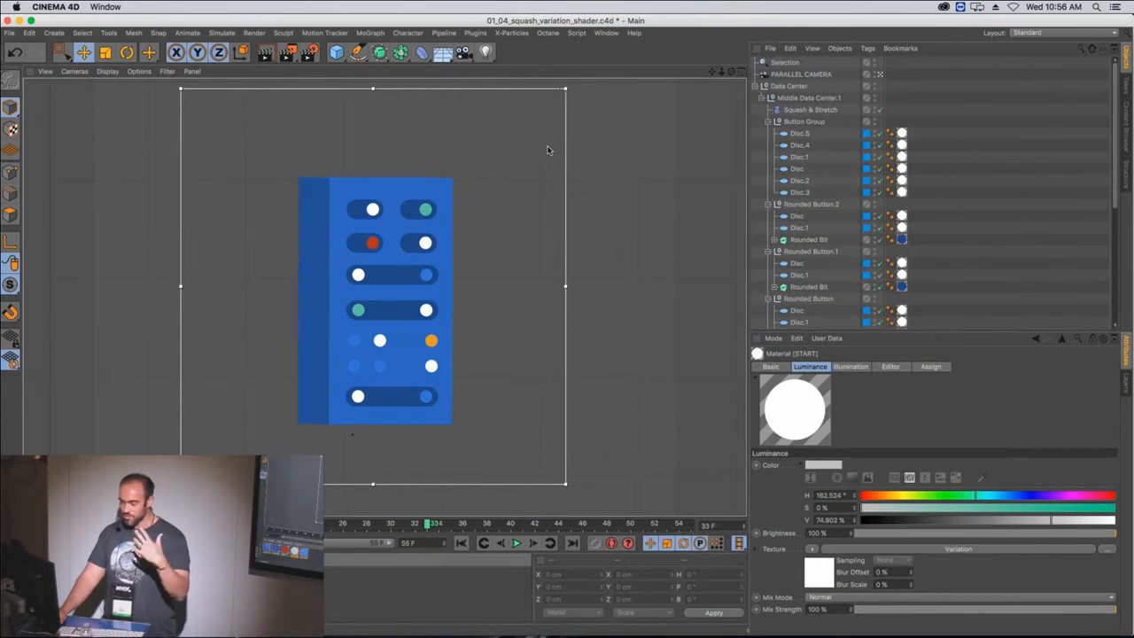
# - Play the data center's squash and stretch animation from the first frame twice to review it with the varied disc colors
pyautogui.click(461, 543)
pyautogui.click(516, 543)
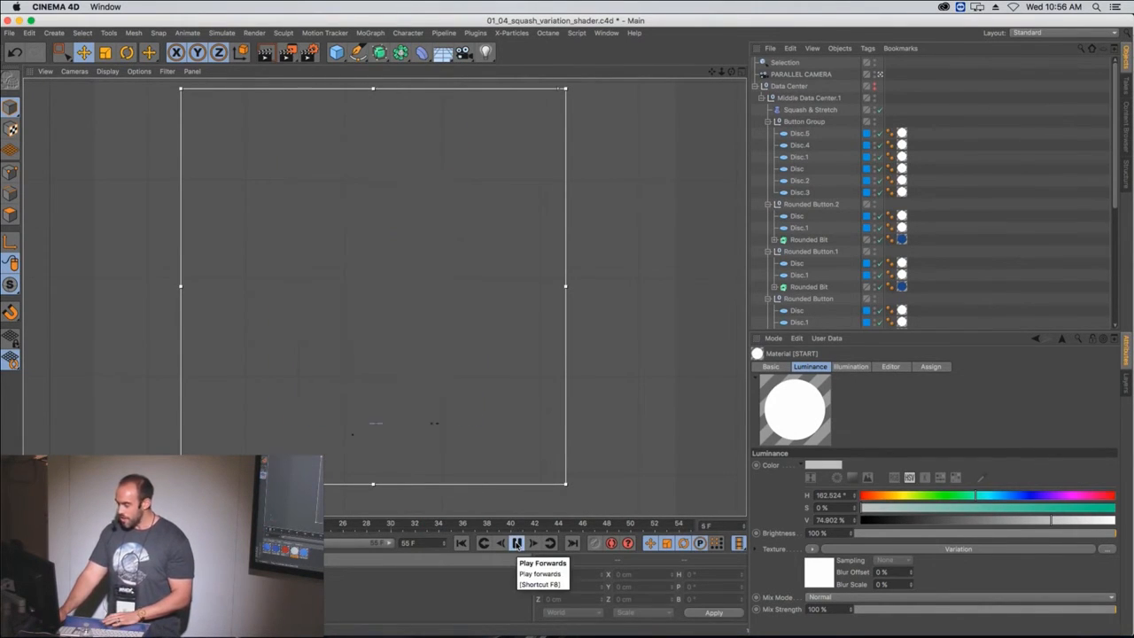
pyautogui.click(516, 543)
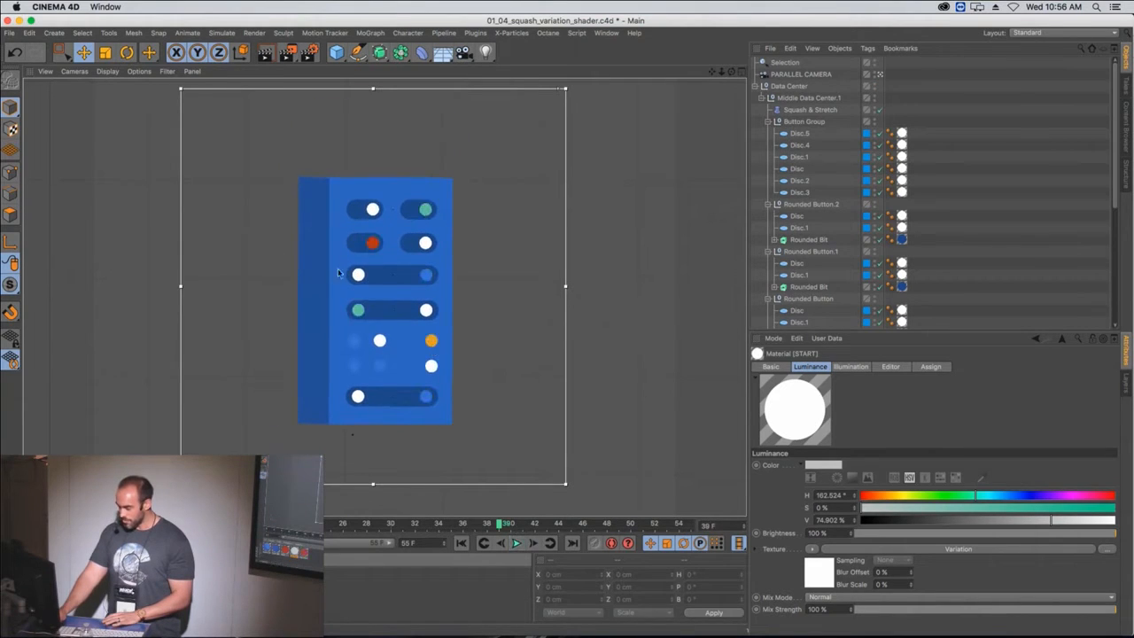
pyautogui.click(461, 543)
pyautogui.click(517, 543)
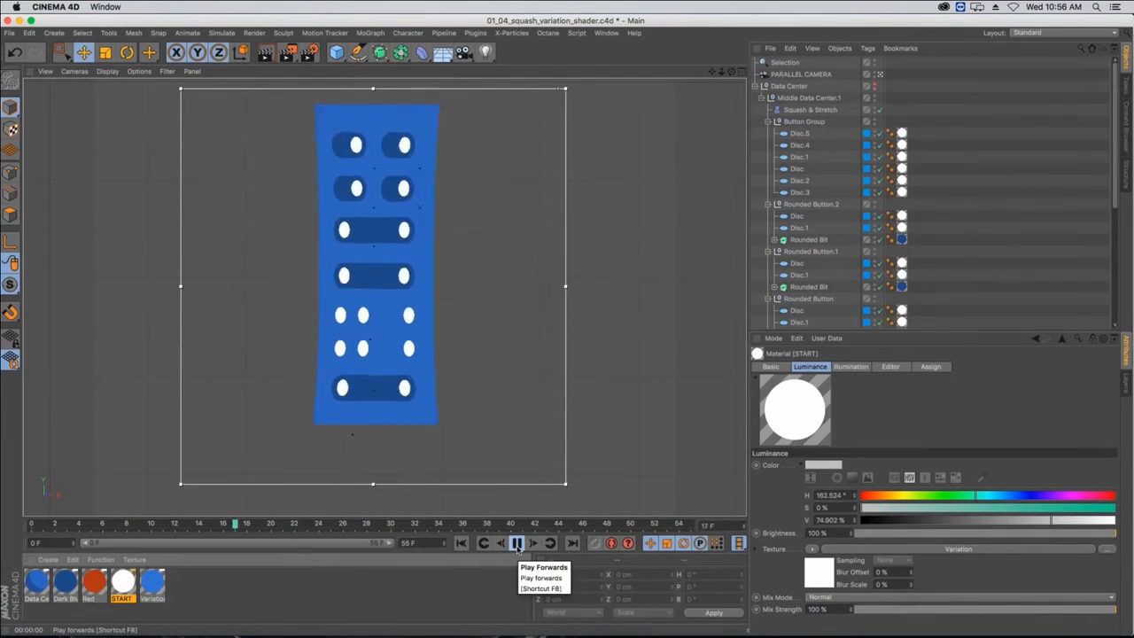
pyautogui.click(516, 543)
# - Delete the animated Squash & Stretch deformer and add a new one as the first child of Middle Data Center.1
pyautogui.click(830, 110)
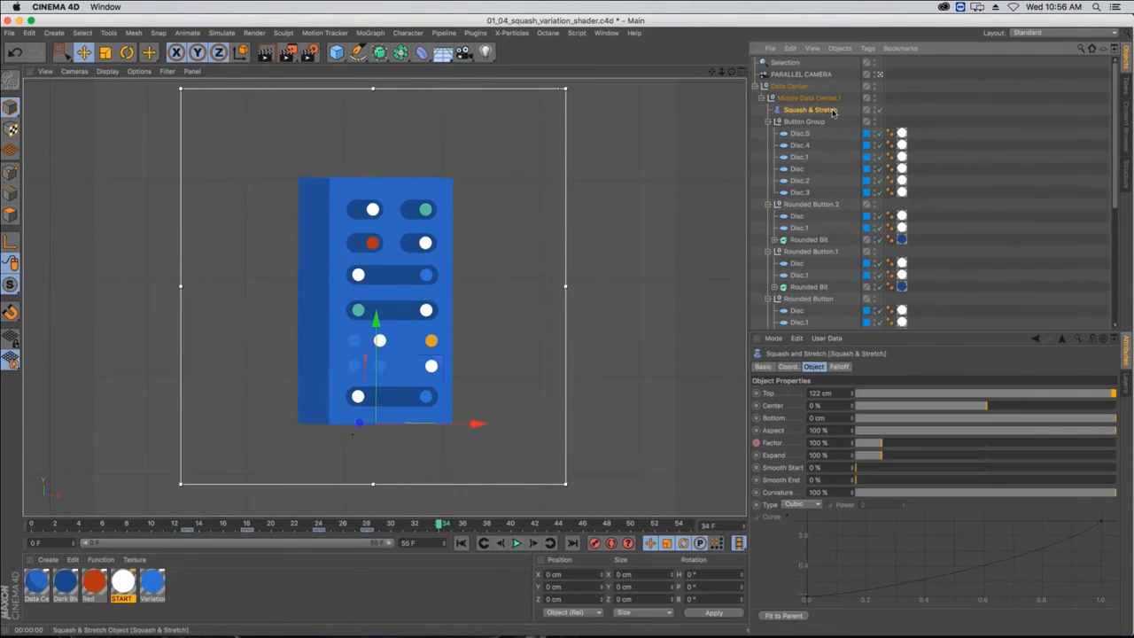
pyautogui.press('Delete')
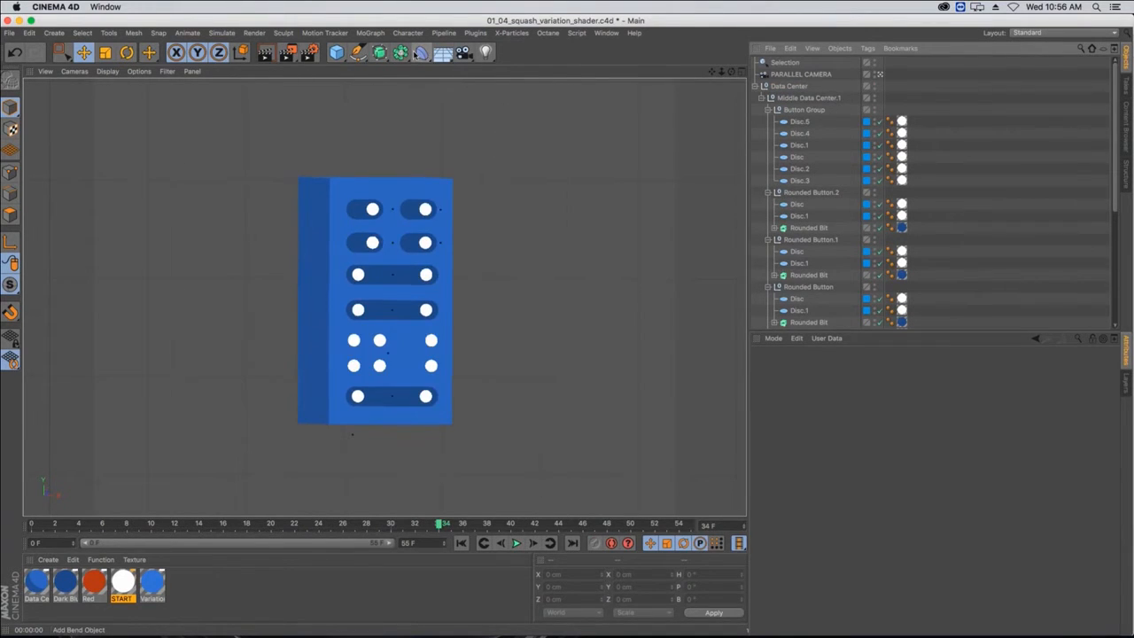
pyautogui.click(421, 53)
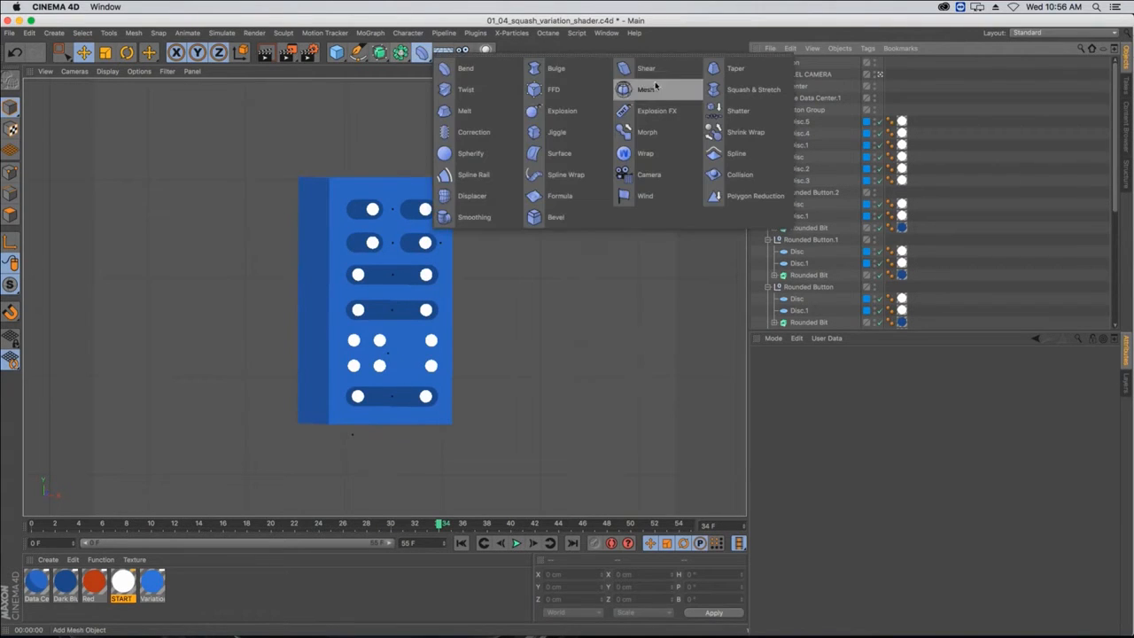
pyautogui.click(755, 89)
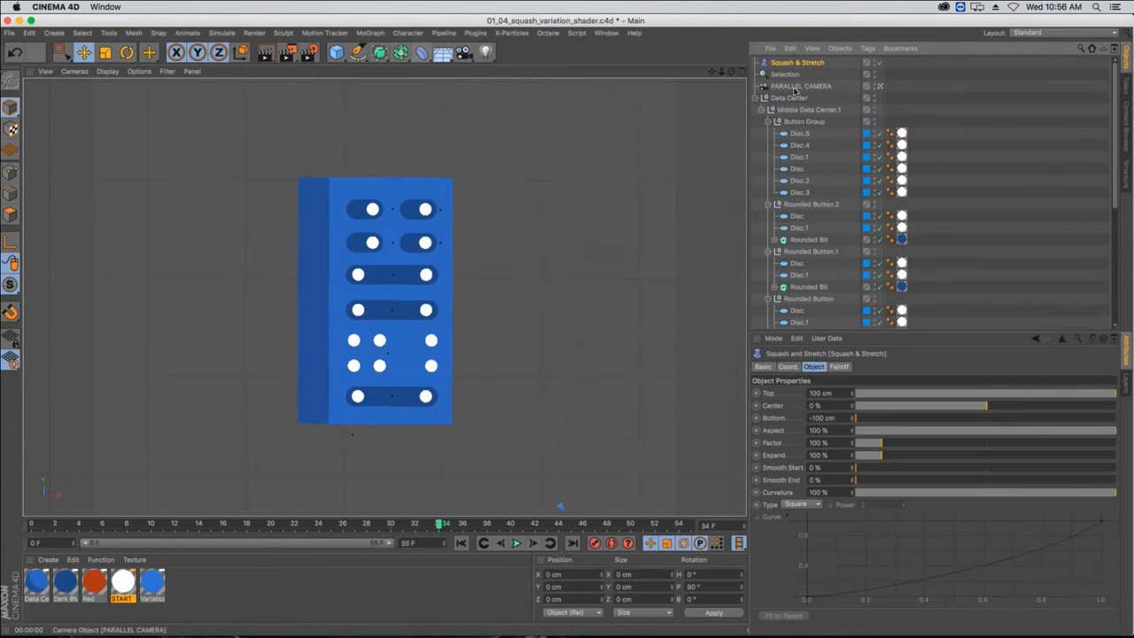
pyautogui.moveTo(795, 67); pyautogui.dragTo(807, 111)
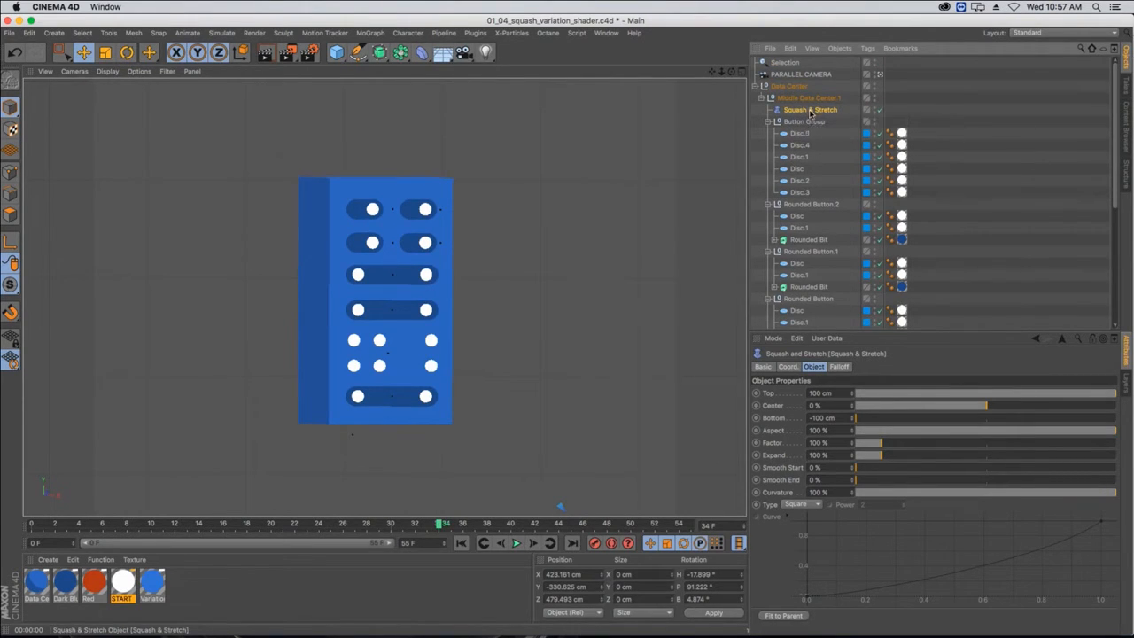
# - Run the Reset PSR command on the new Squash & Stretch deformer to align it with its parent
pyautogui.click(787, 366)
pyautogui.hotkey('shift', 'c')
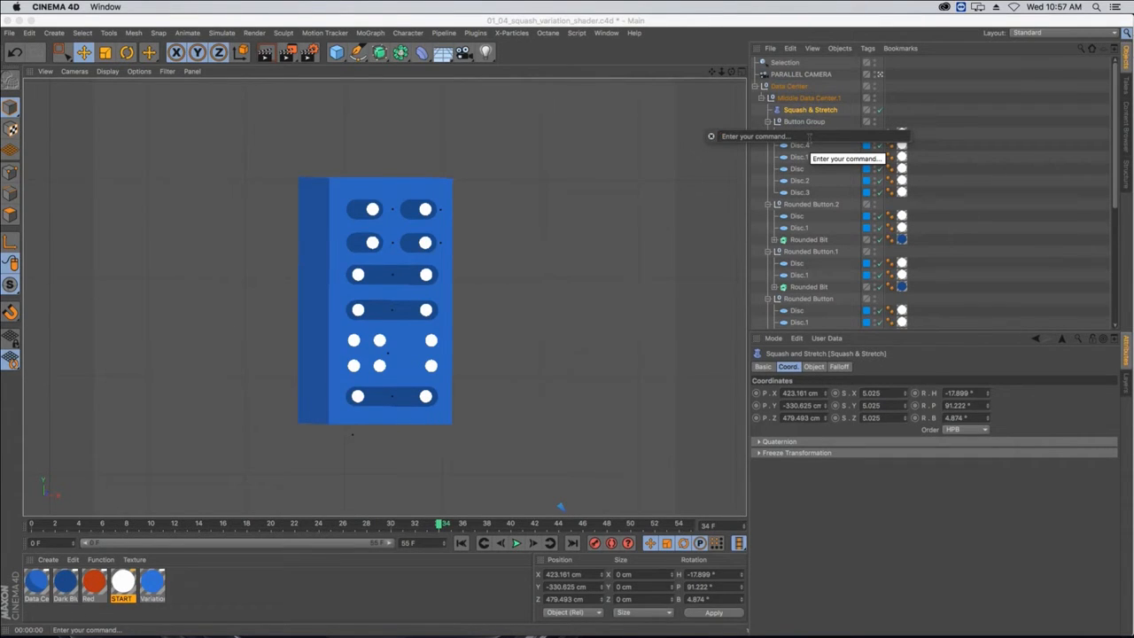
pyautogui.write('re')
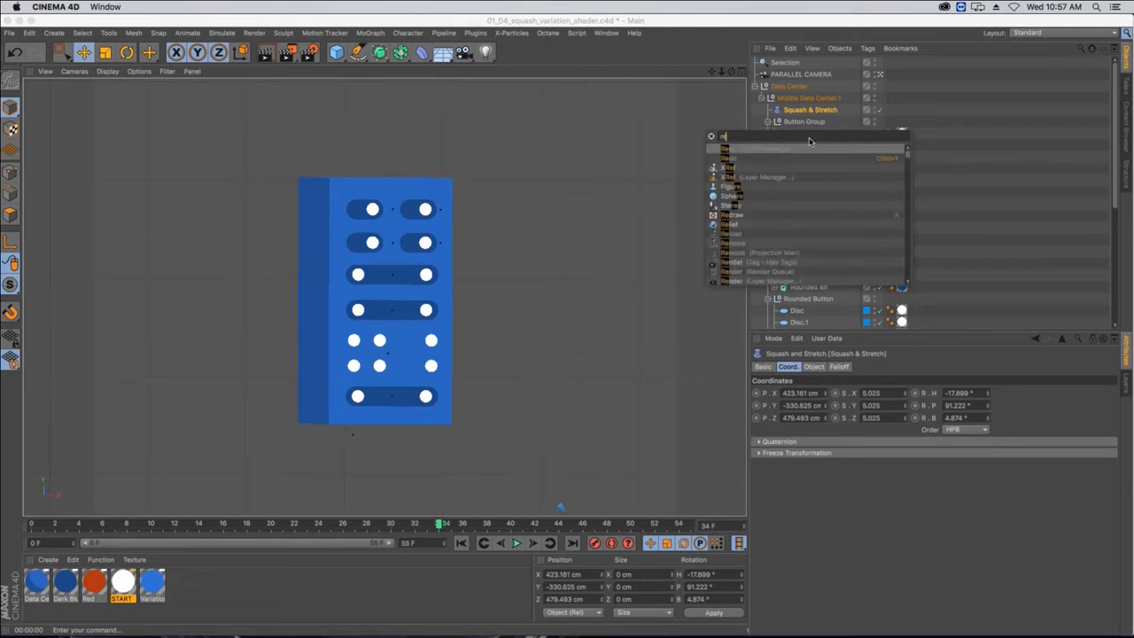
pyautogui.write('set ps')
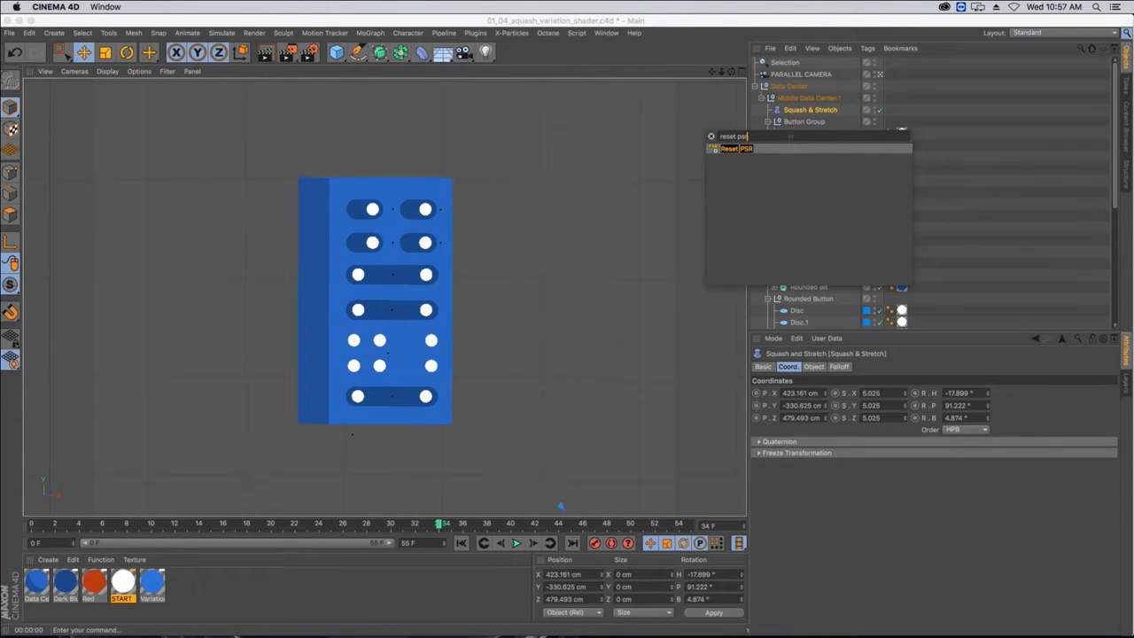
pyautogui.write('r')
pyautogui.press('Return')
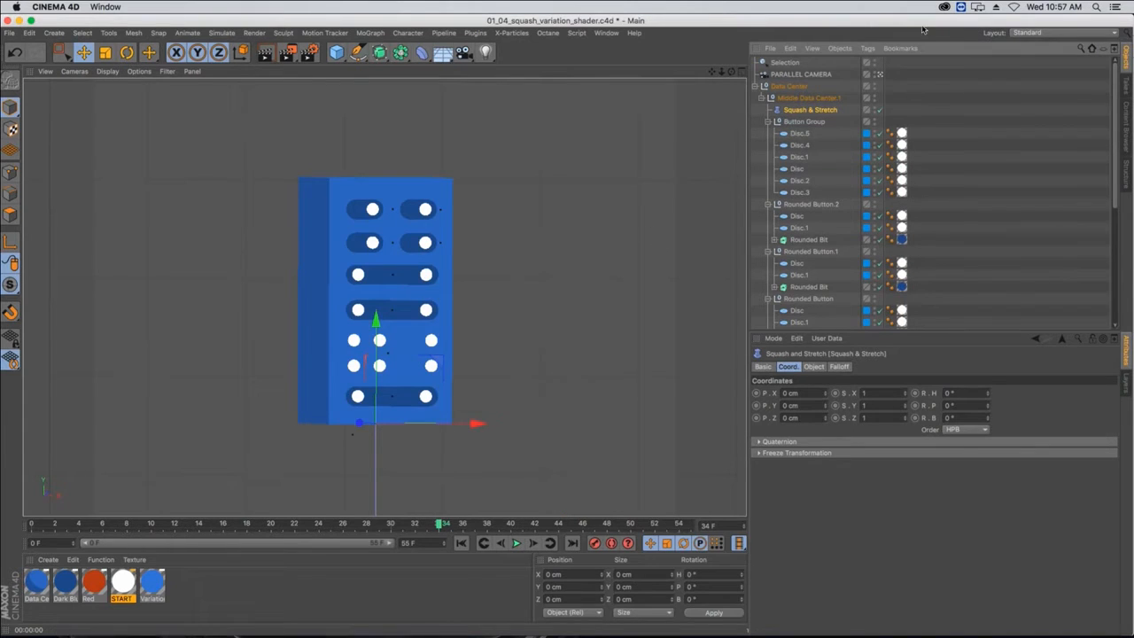
# - Raise the Squash & Stretch deformer to about 61.7 cm in Y and set its Bottom to -63 cm
pyautogui.moveTo(374, 342); pyautogui.dragTo(419, 221)
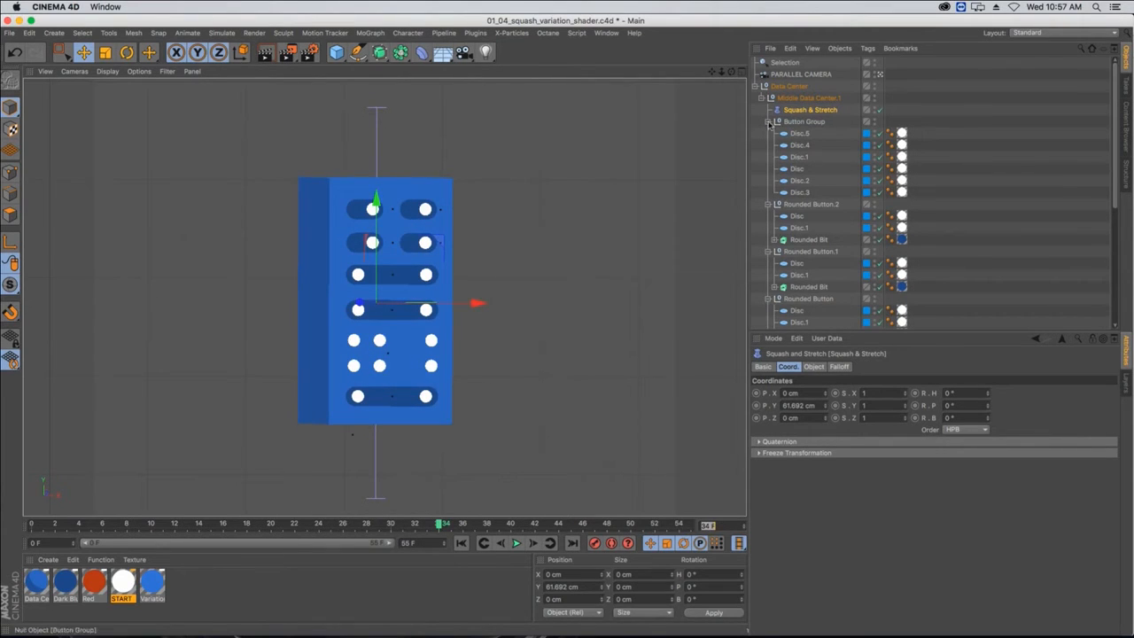
pyautogui.click(813, 367)
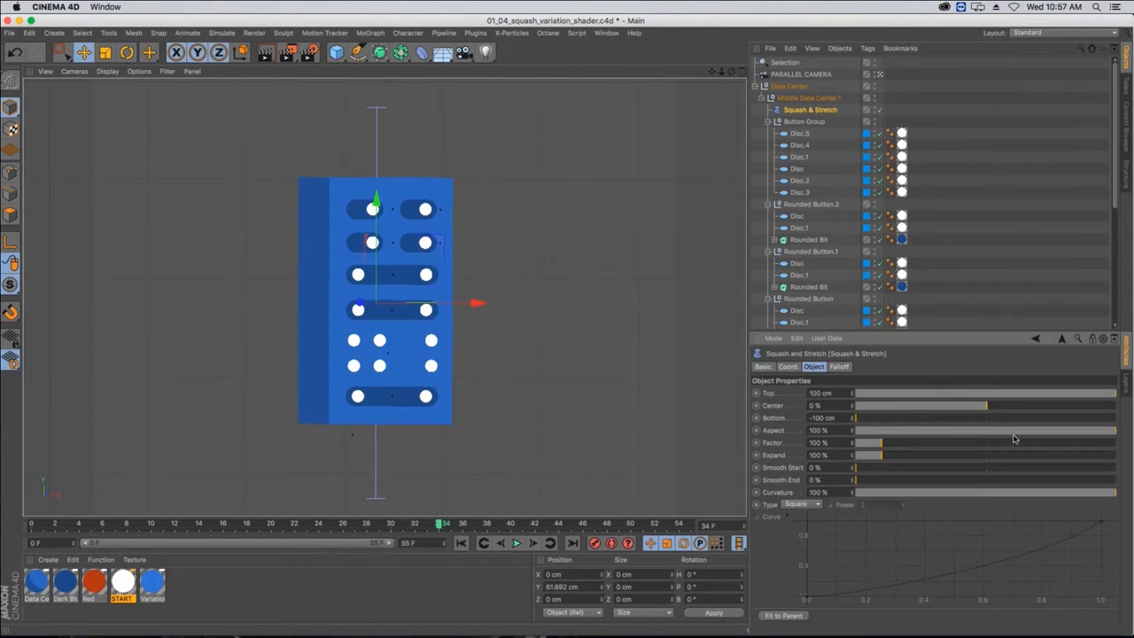
pyautogui.moveTo(873, 423); pyautogui.dragTo(955, 419)
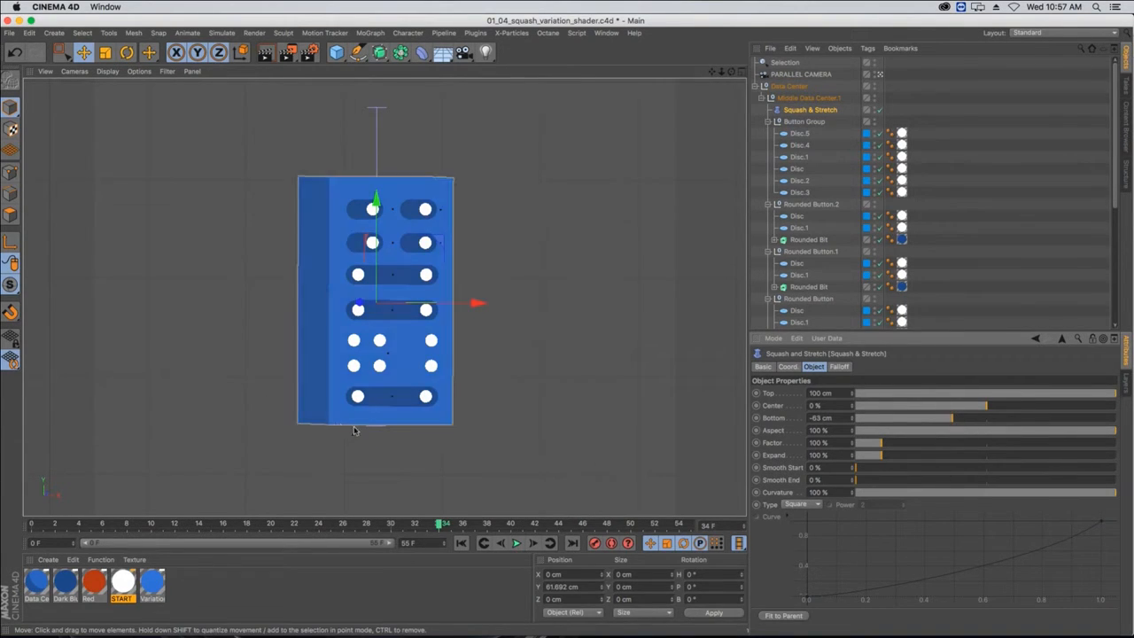
# - Set the Squash & Stretch deformer's Top to 65 cm and test its Factor, ending at 100 %
pyautogui.moveTo(1091, 395); pyautogui.dragTo(1030, 394)
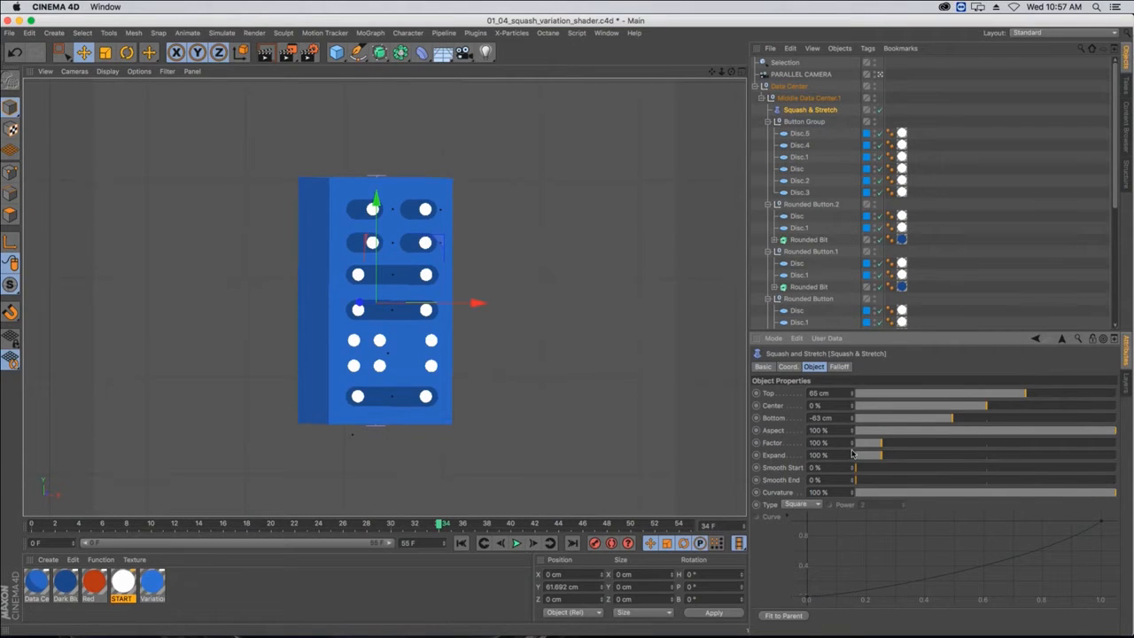
pyautogui.moveTo(852, 444)
pyautogui.mouseDown()
pyautogui.moveTo(852, 410)
pyautogui.moveTo(852, 479)
pyautogui.moveTo(852, 412)
pyautogui.moveTo(852, 430)
pyautogui.mouseUp()
pyautogui.press('super+z')
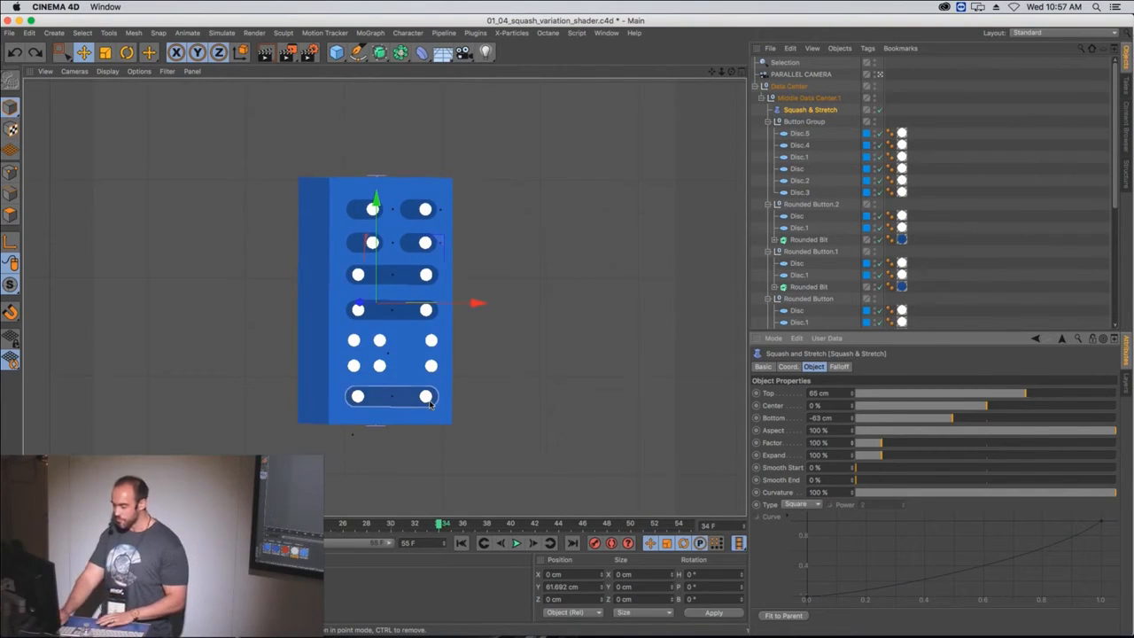
pyautogui.moveTo(852, 445)
pyautogui.mouseDown()
pyautogui.moveTo(852, 478)
pyautogui.moveTo(852, 440)
pyautogui.moveTo(851, 454)
pyautogui.mouseUp()
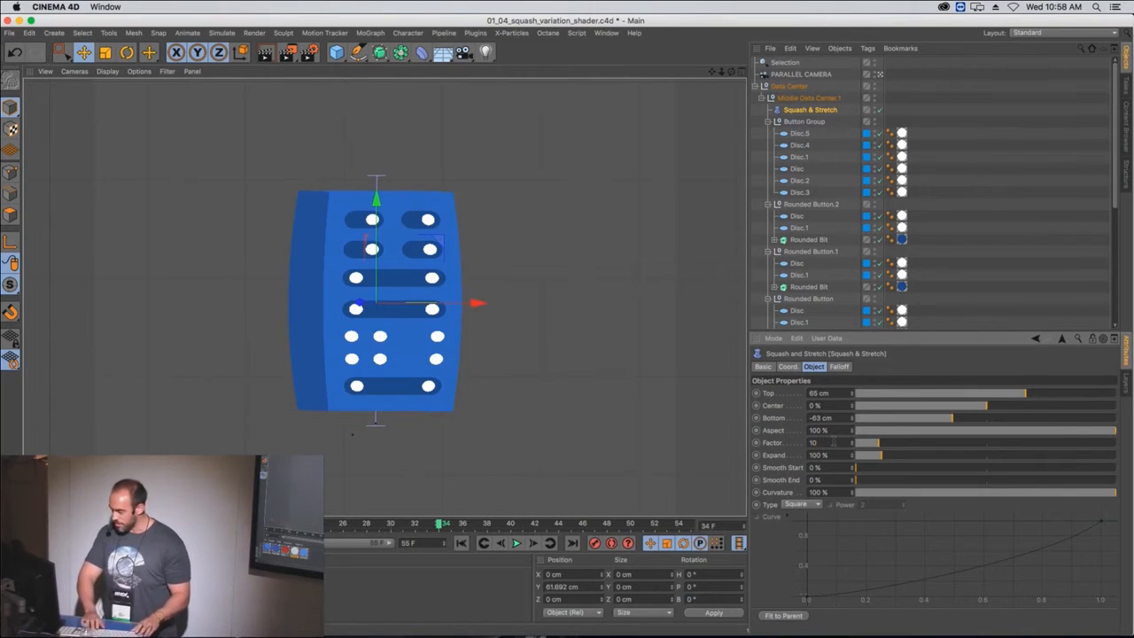
pyautogui.press('Return')
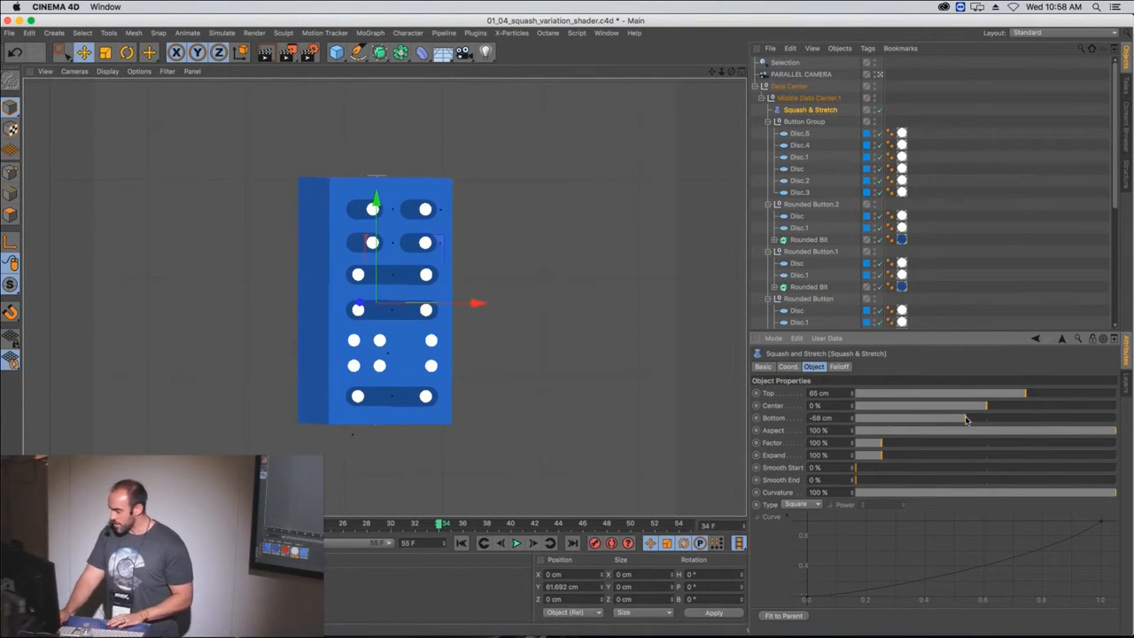
# - Move the Squash & Stretch deformer to the data center's base and set Bottom to 0 cm, Top to 127 cm and Factor to 93 %
pyautogui.moveTo(965, 421); pyautogui.dragTo(1112, 421)
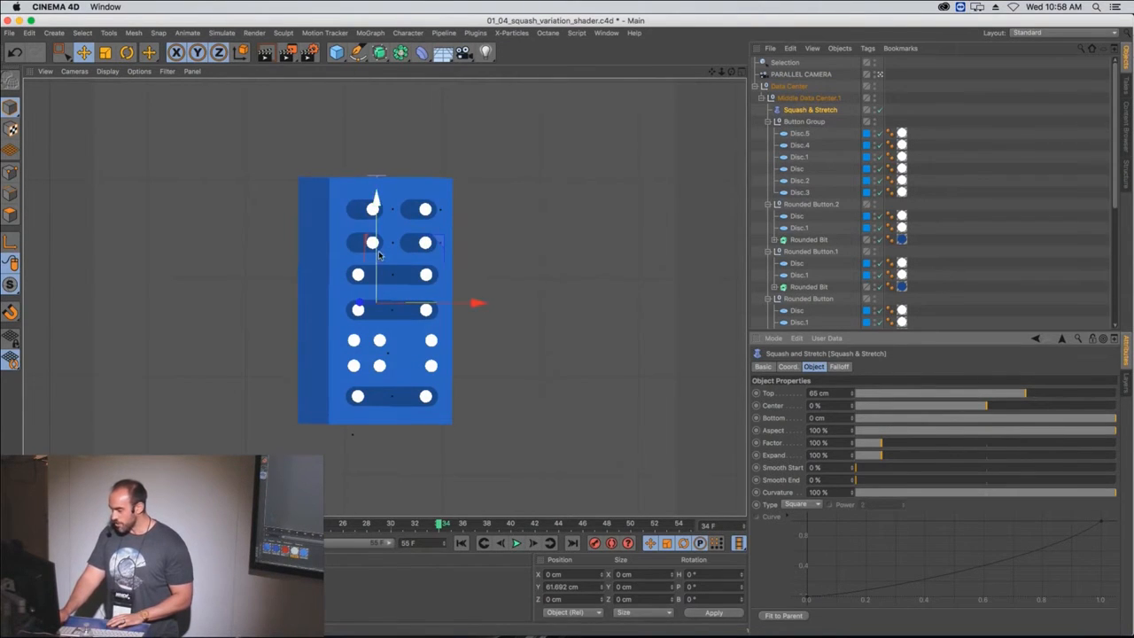
pyautogui.moveTo(378, 255); pyautogui.dragTo(376, 409)
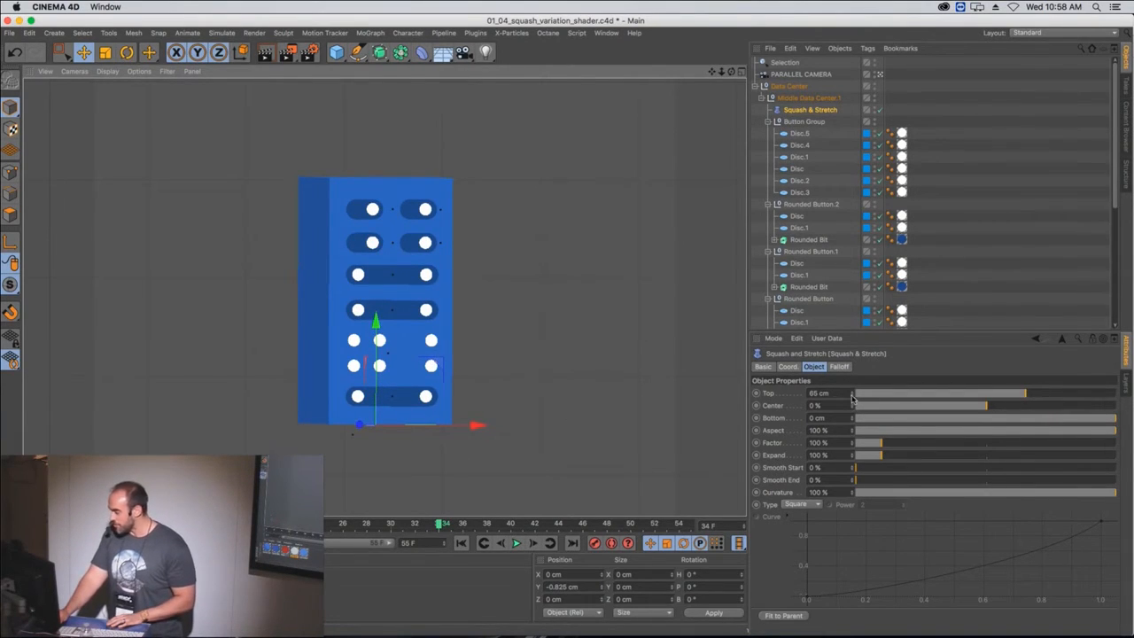
pyautogui.moveTo(852, 395); pyautogui.dragTo(925, 395)
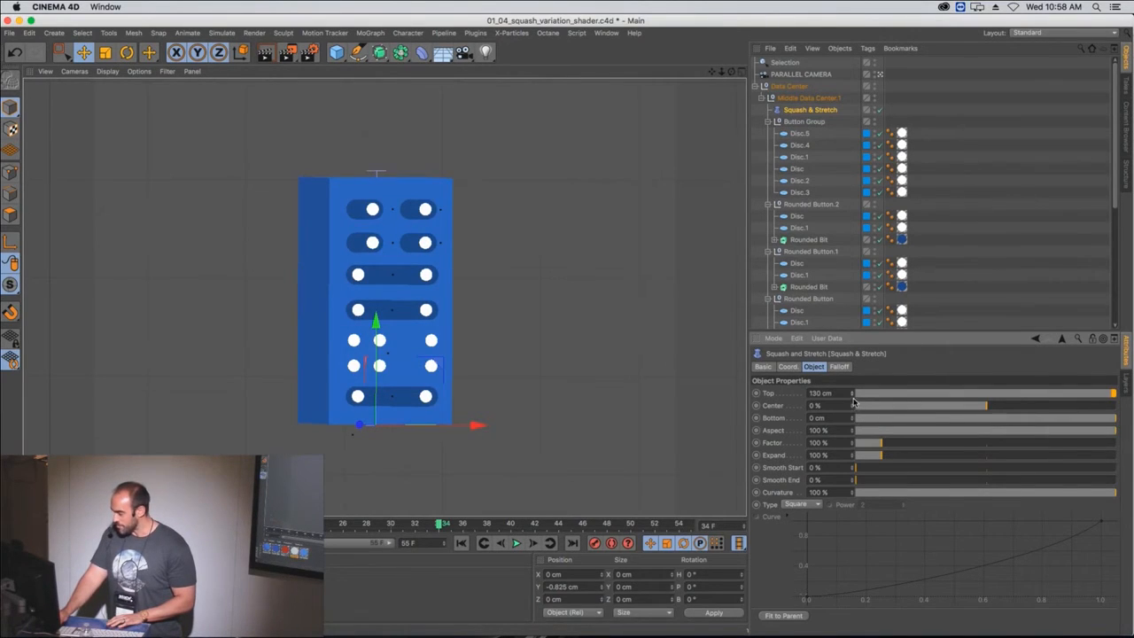
pyautogui.moveTo(855, 445)
pyautogui.mouseDown()
pyautogui.moveTo(815, 444)
pyautogui.moveTo(864, 444)
pyautogui.mouseUp()
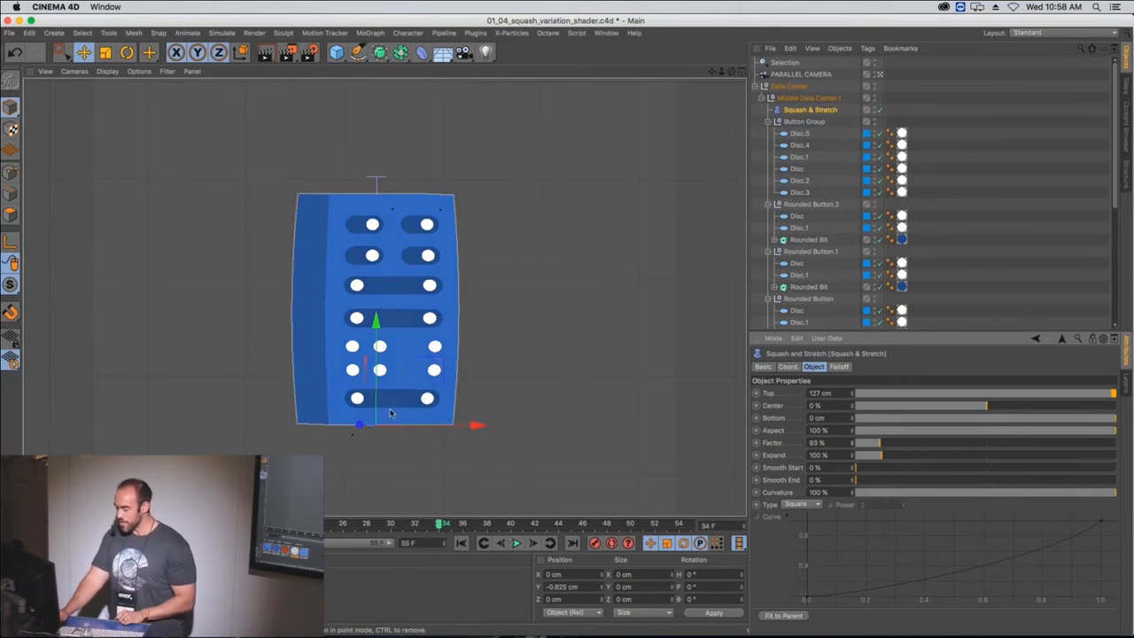
pyautogui.click(773, 441)
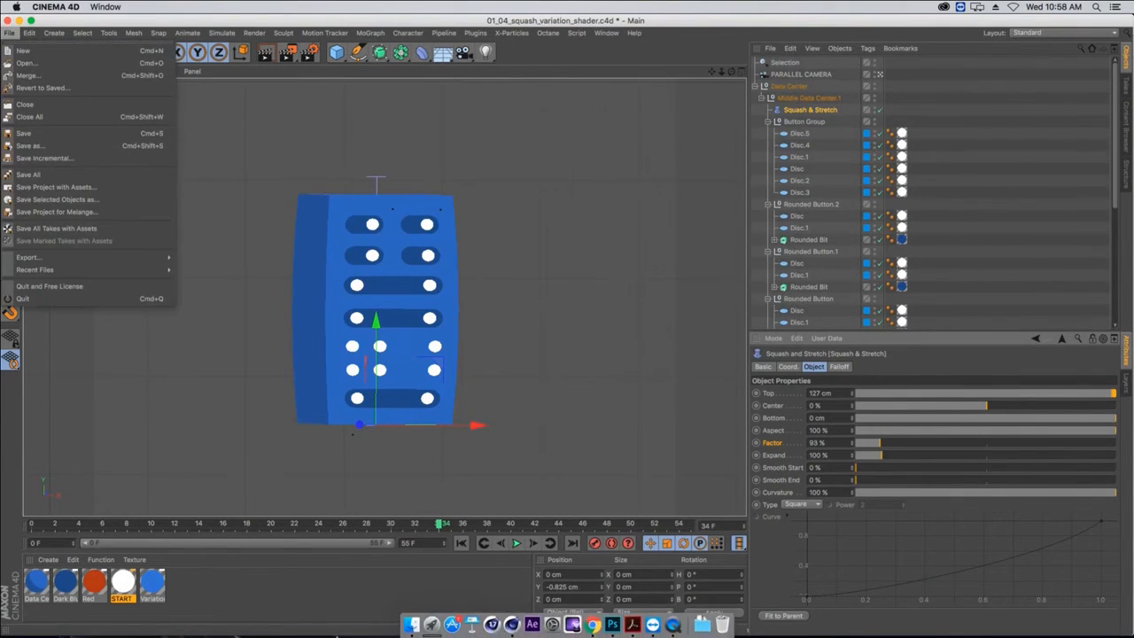
# - Switch to Finder and open the scene file 01_05_Cel_Shading/Lighting/Spec/Parallel.c4d.c4d from the 01_Cartoon_Looks folder
pyautogui.click(416, 618)
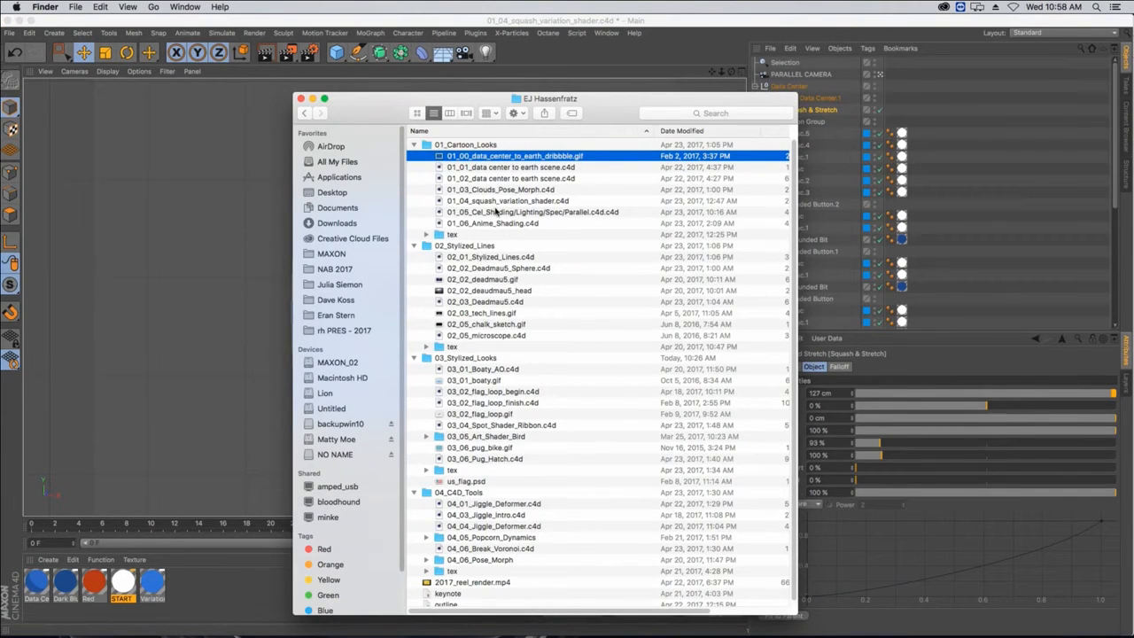
pyautogui.doubleClick(495, 211)
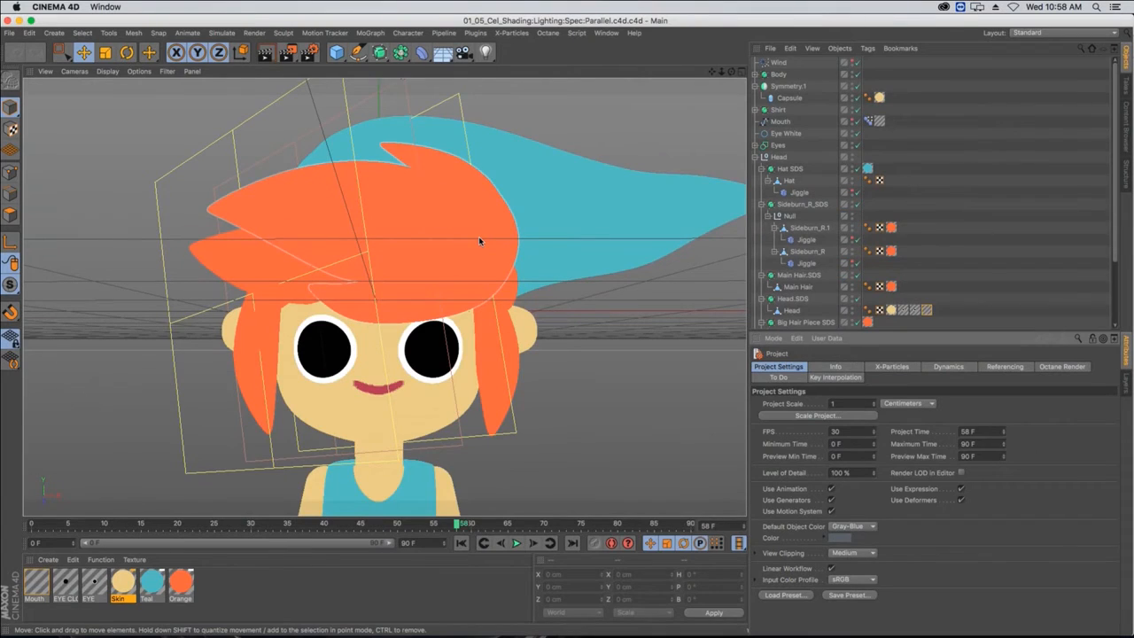
pyautogui.click(468, 281)
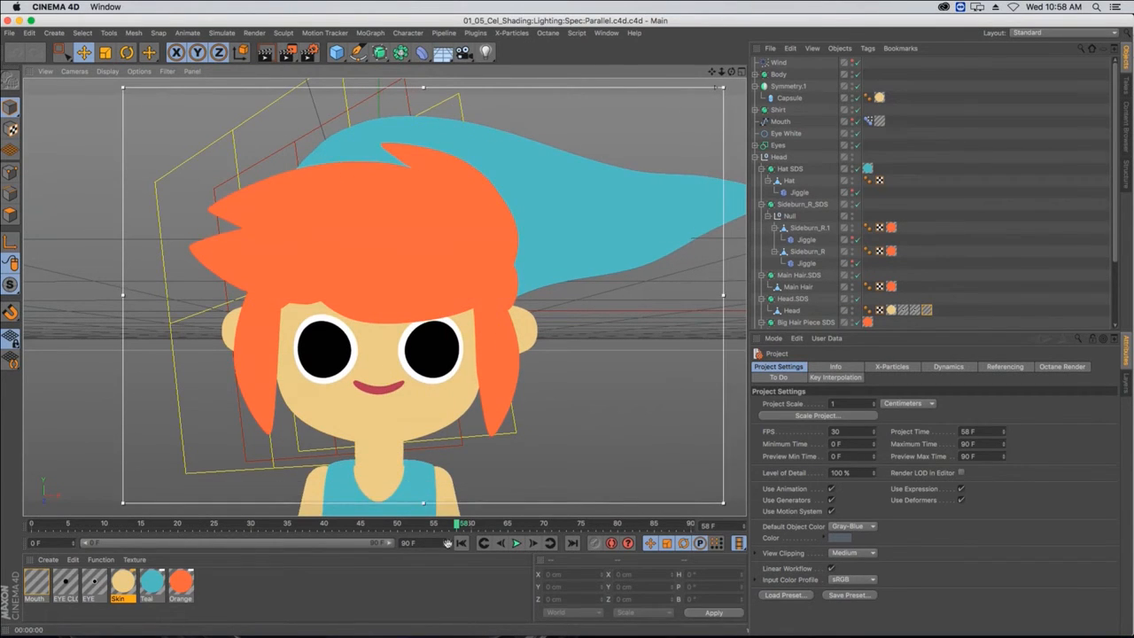
# - Load the Sketch and Toon Cel shader as the Luminance texture of the Skin material
pyautogui.doubleClick(123, 582)
pyautogui.moveTo(279, 83); pyautogui.dragTo(629, 98)
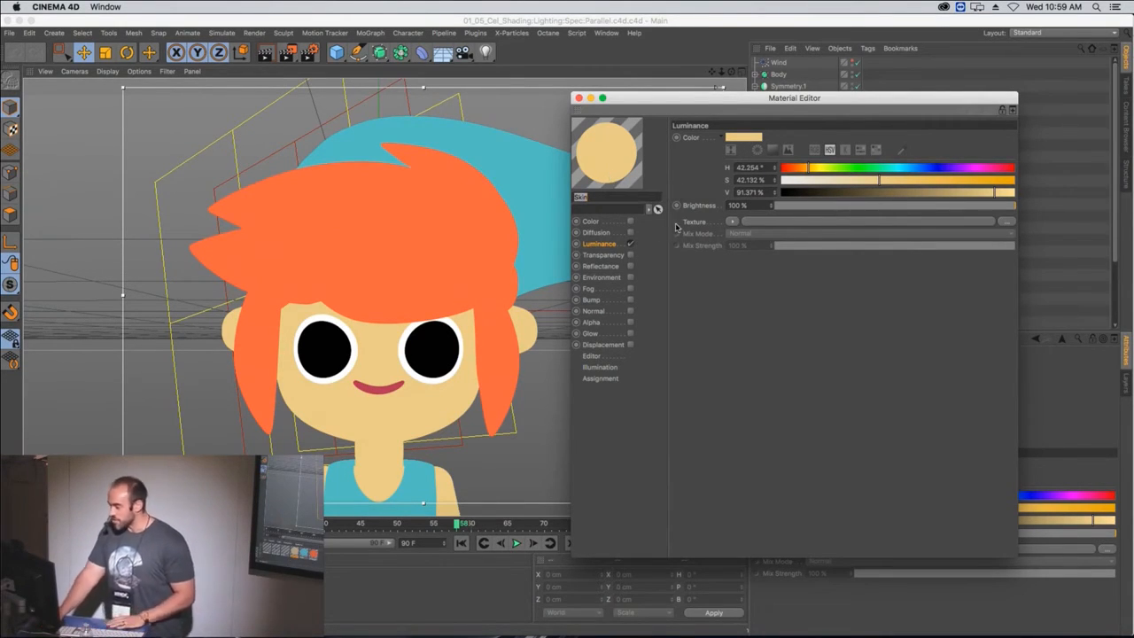
pyautogui.click(731, 221)
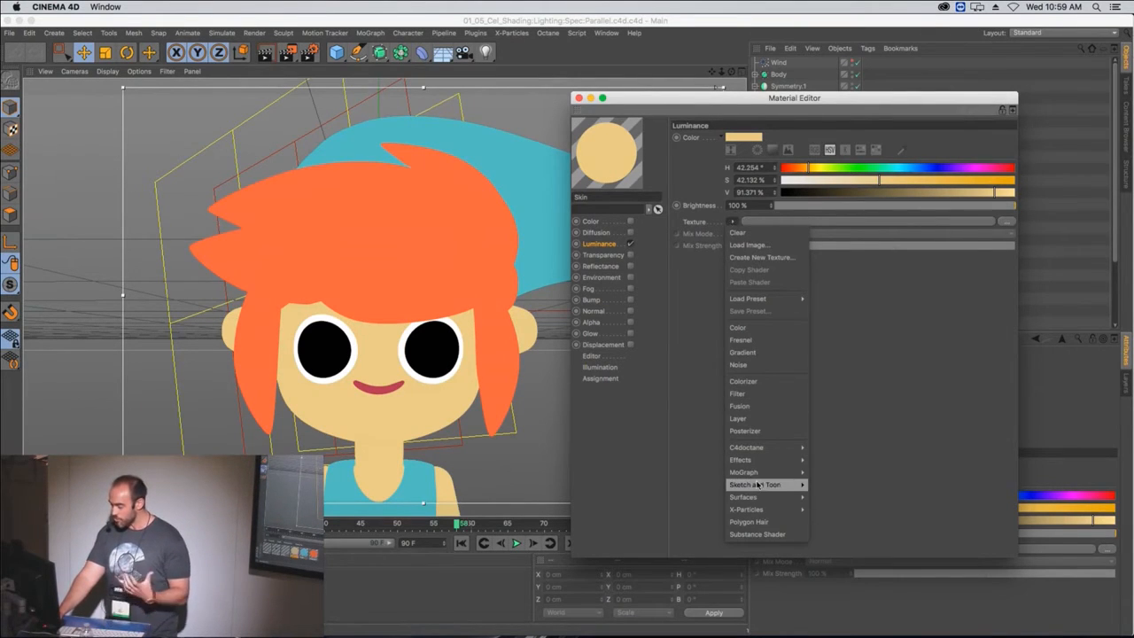
pyautogui.moveTo(769, 486)
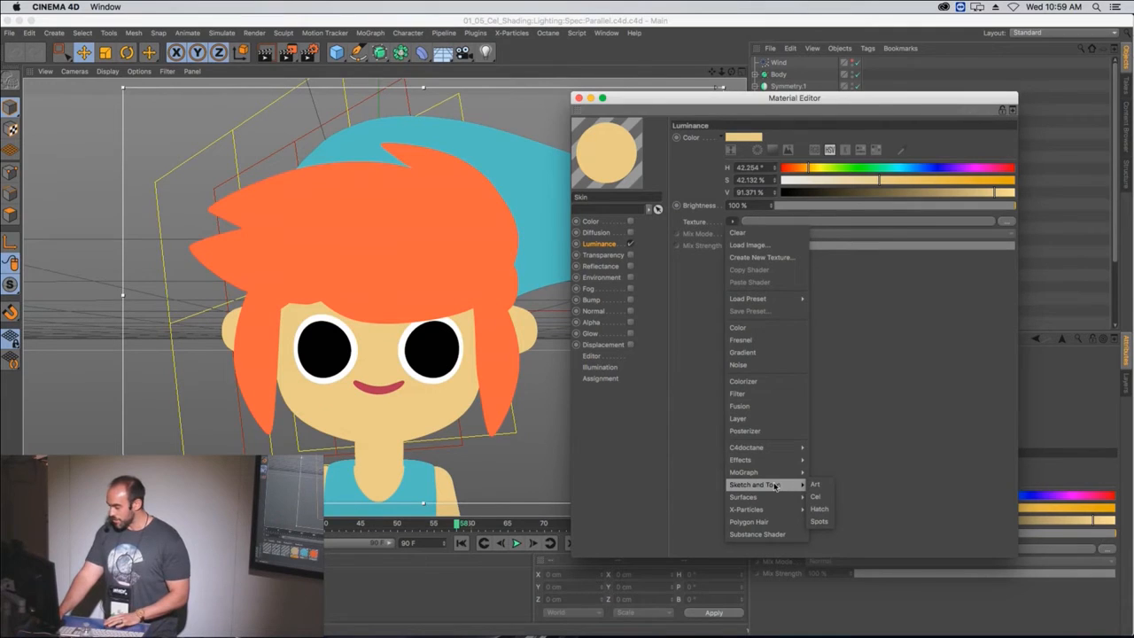
pyautogui.click(818, 498)
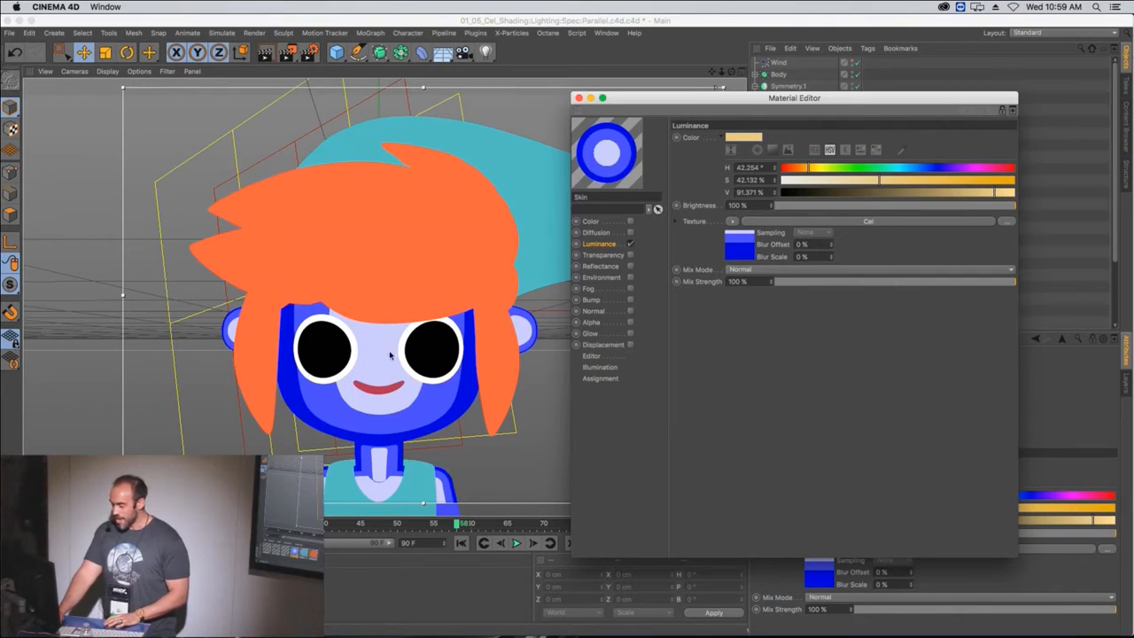
# - In the Cel shader, shift the middle and lightest Diffuse knots toward the dark end and switch shading from Camera to Lights
pyautogui.click(864, 223)
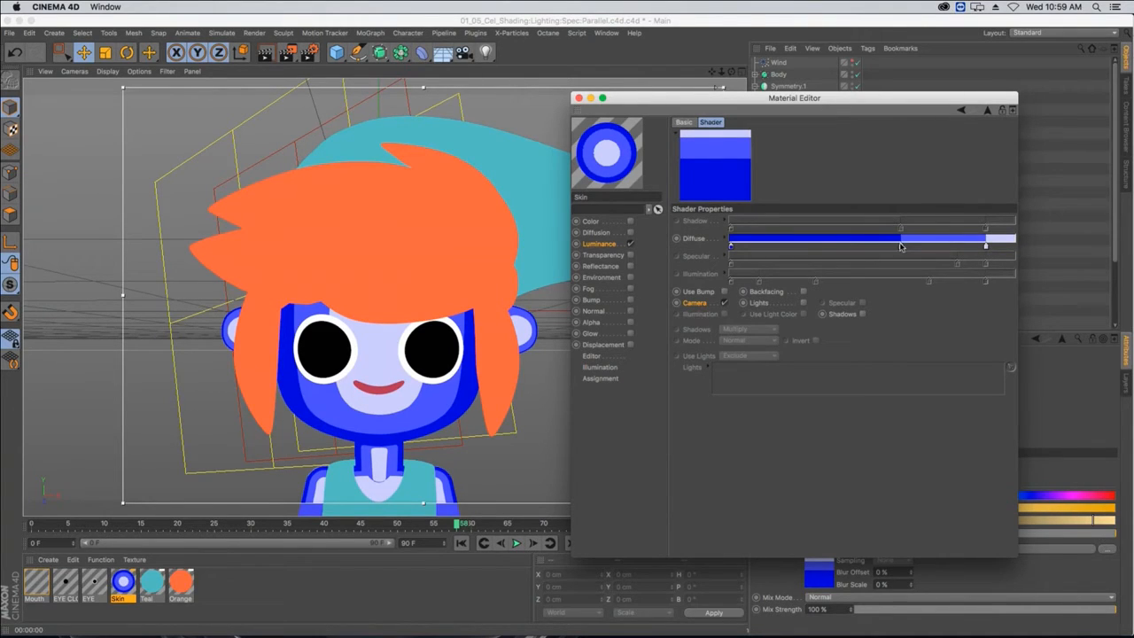
pyautogui.moveTo(901, 247); pyautogui.dragTo(791, 248)
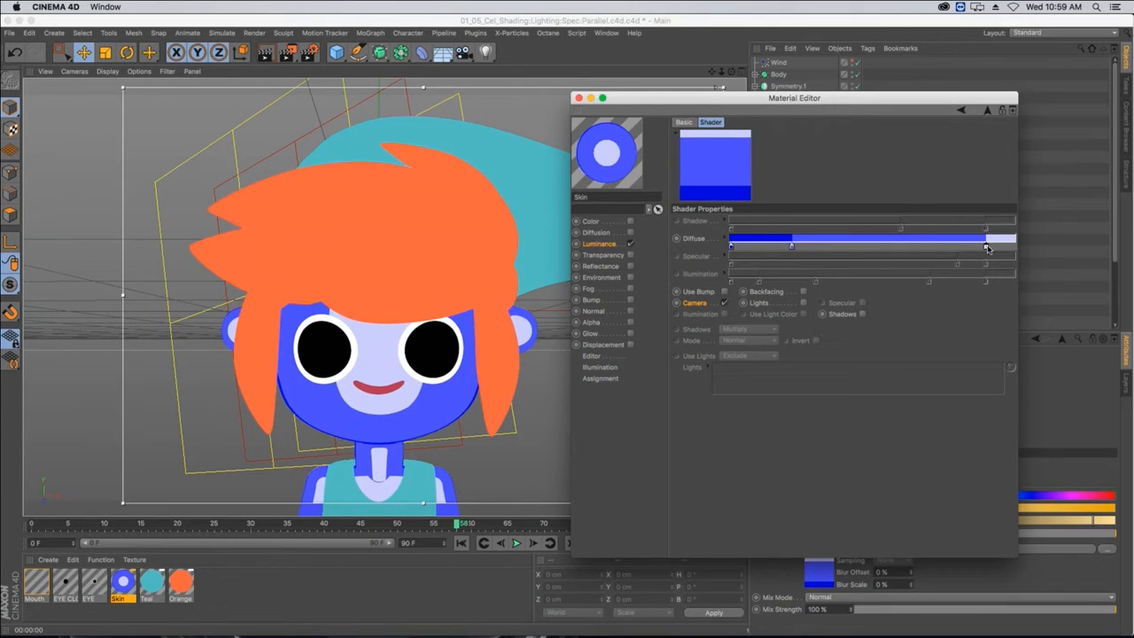
pyautogui.moveTo(987, 248); pyautogui.dragTo(845, 248)
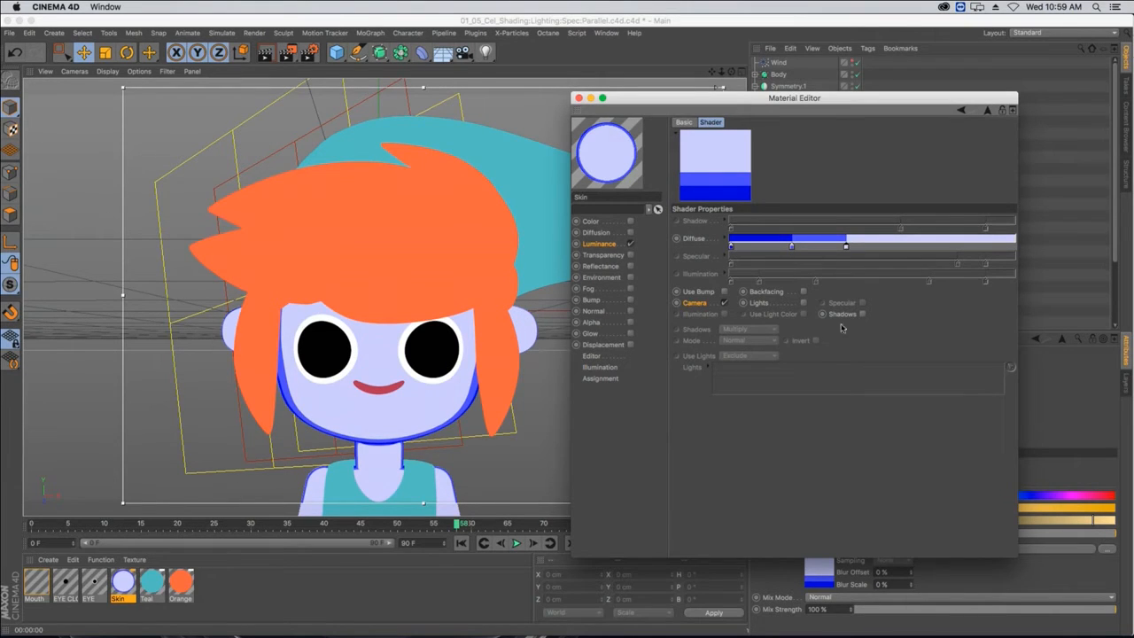
pyautogui.click(724, 303)
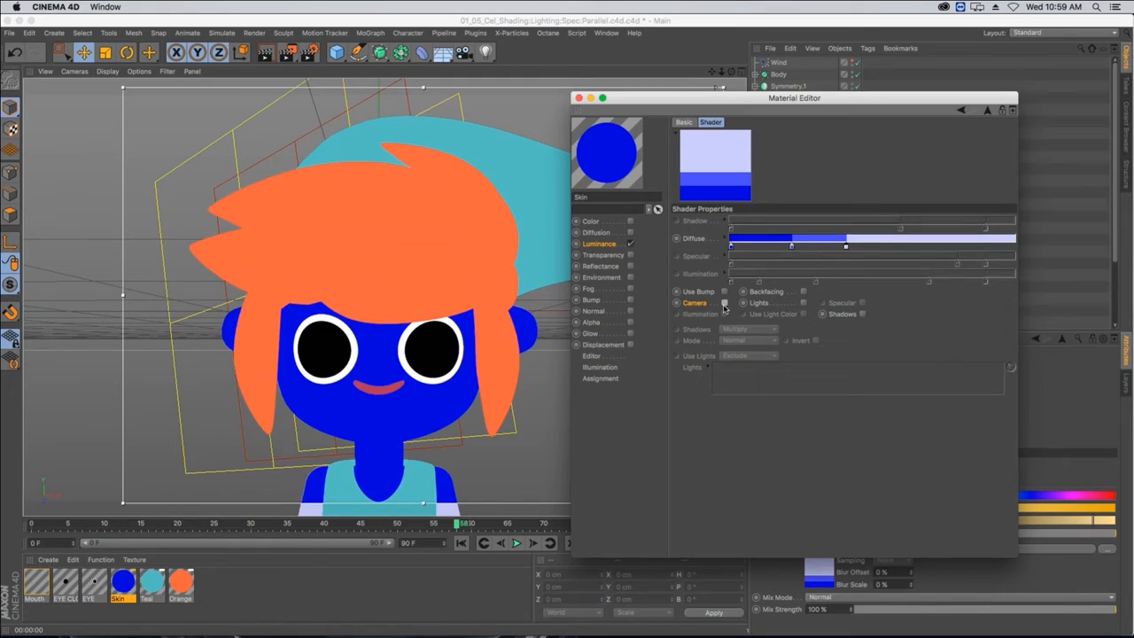
pyautogui.click(803, 303)
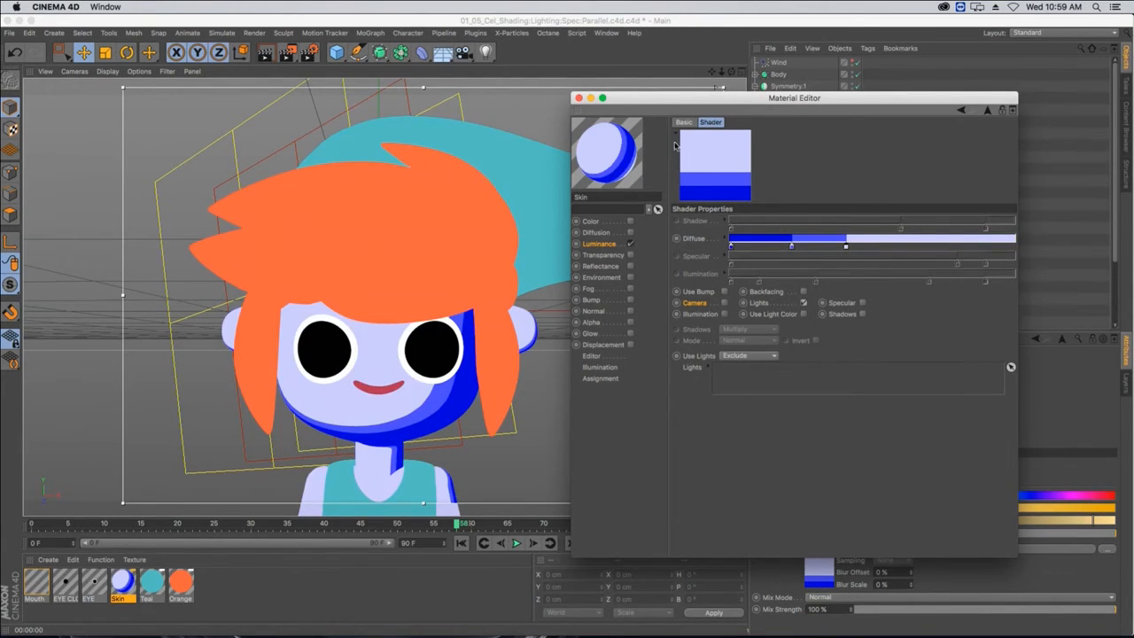
# - Select the scene's Light and move it in the top view to about X -238 cm, Z -507 cm, beside the camera
pyautogui.moveTo(689, 97); pyautogui.dragTo(543, 439)
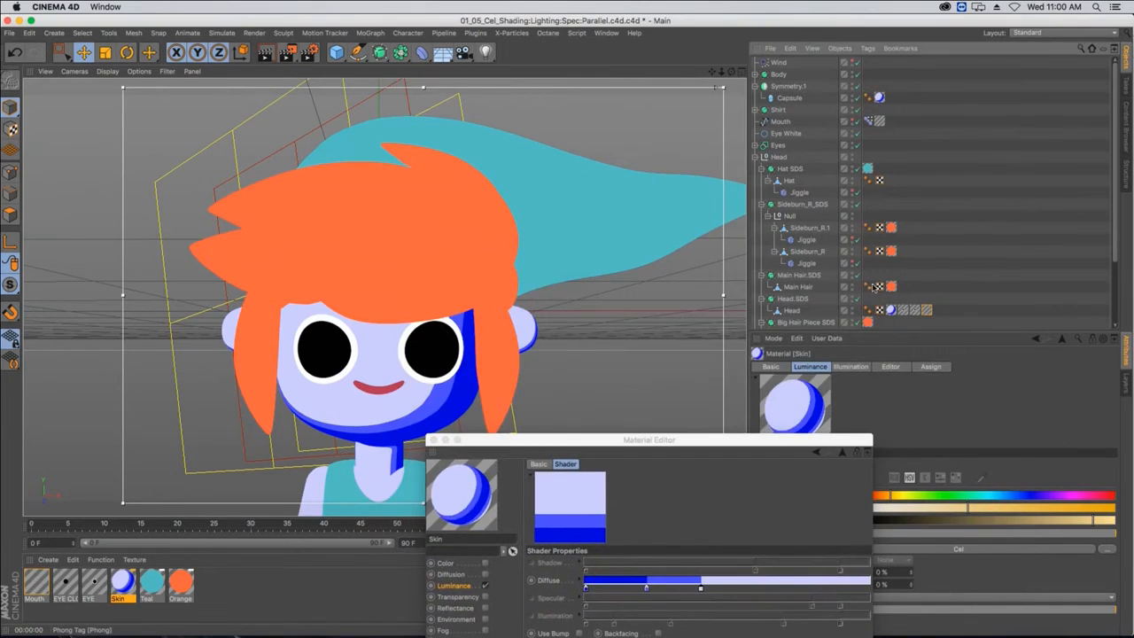
pyautogui.scroll(-5, 873, 286)
pyautogui.click(779, 322)
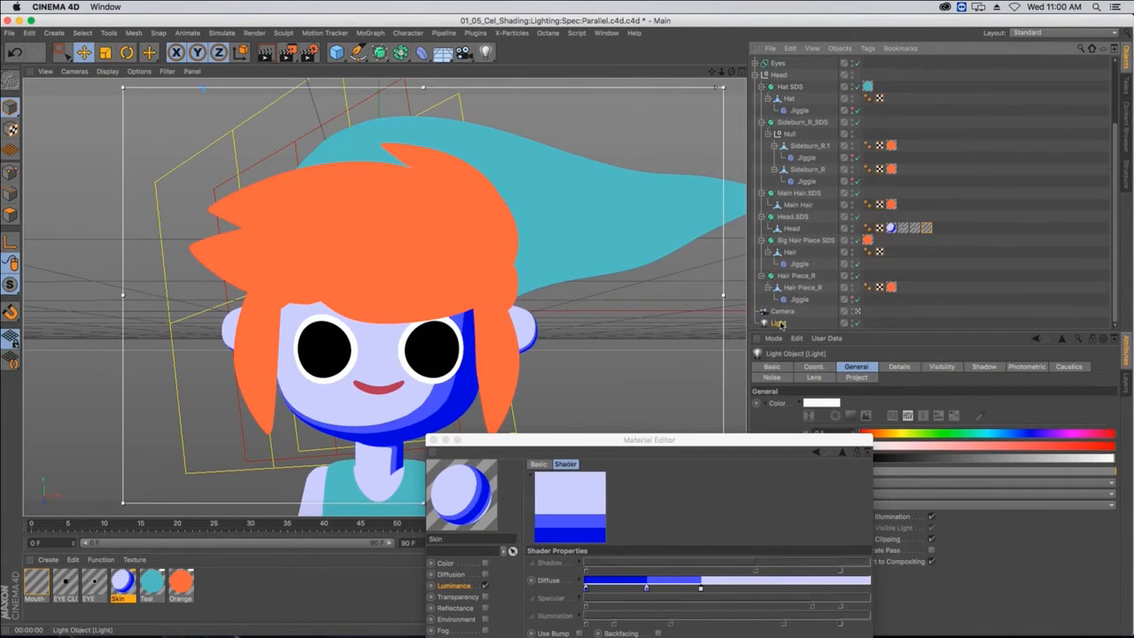
pyautogui.click(742, 72)
pyautogui.keyDown('alt'); pyautogui.moveTo(561, 216); pyautogui.dragTo(458, 263, button='right'); pyautogui.keyUp('alt')
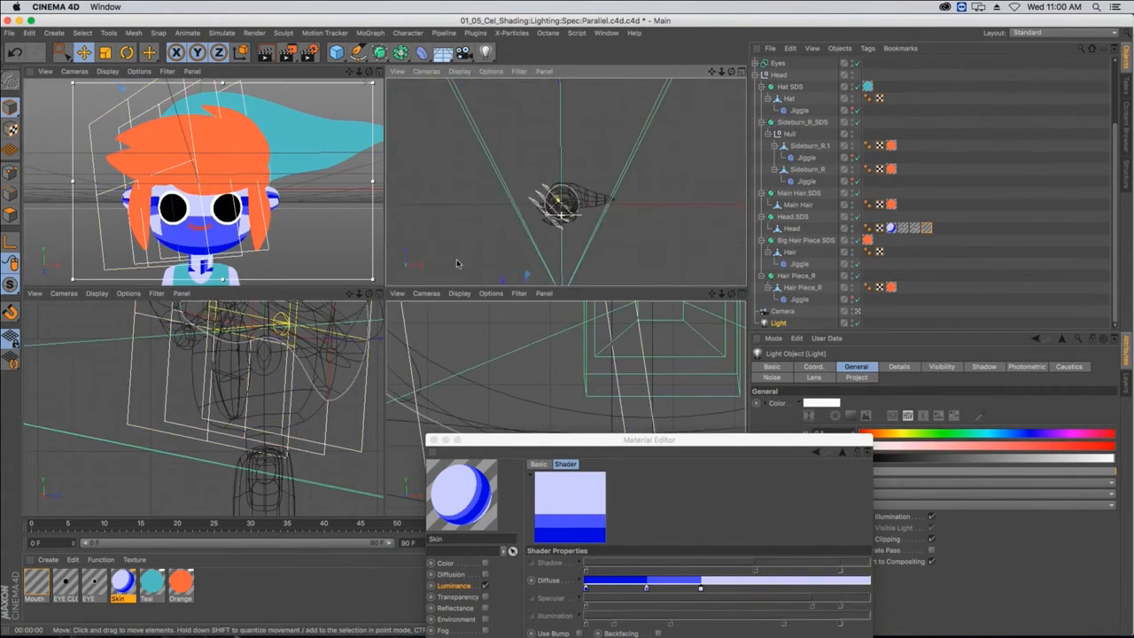
pyautogui.keyDown('alt'); pyautogui.moveTo(524, 245); pyautogui.dragTo(500, 171, button='middle'); pyautogui.keyUp('alt')
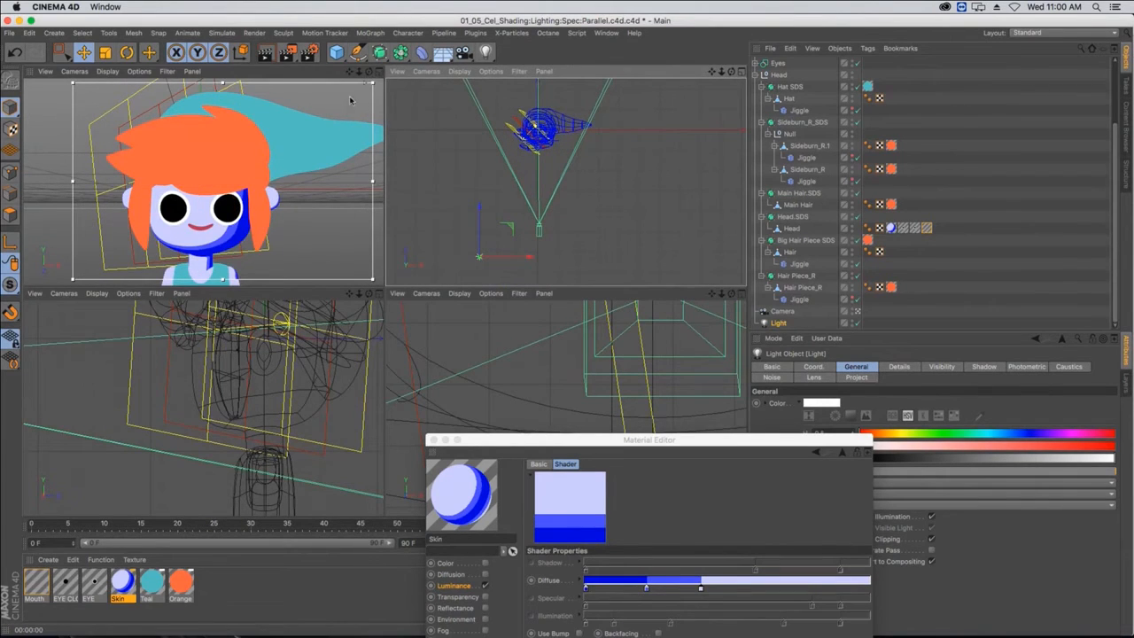
pyautogui.moveTo(512, 223)
pyautogui.mouseDown()
pyautogui.moveTo(630, 201)
pyautogui.moveTo(511, 193)
pyautogui.moveTo(502, 218)
pyautogui.mouseUp()
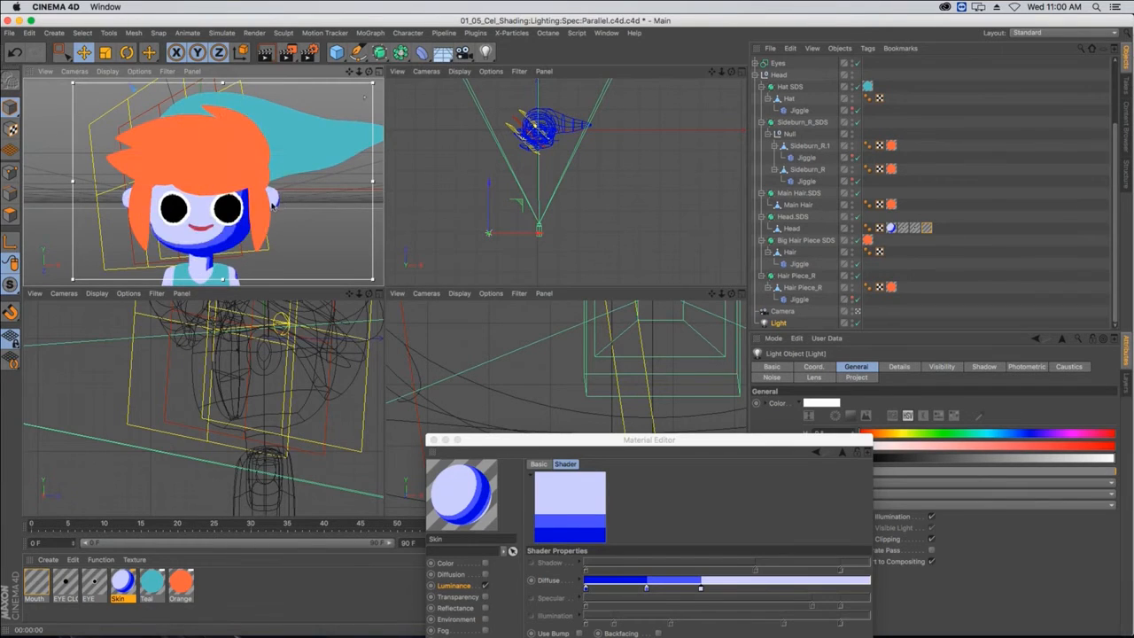
# - Check the Light's shadow type options, keeping Raytraced (Hard)
pyautogui.moveTo(587, 438); pyautogui.dragTo(432, 373)
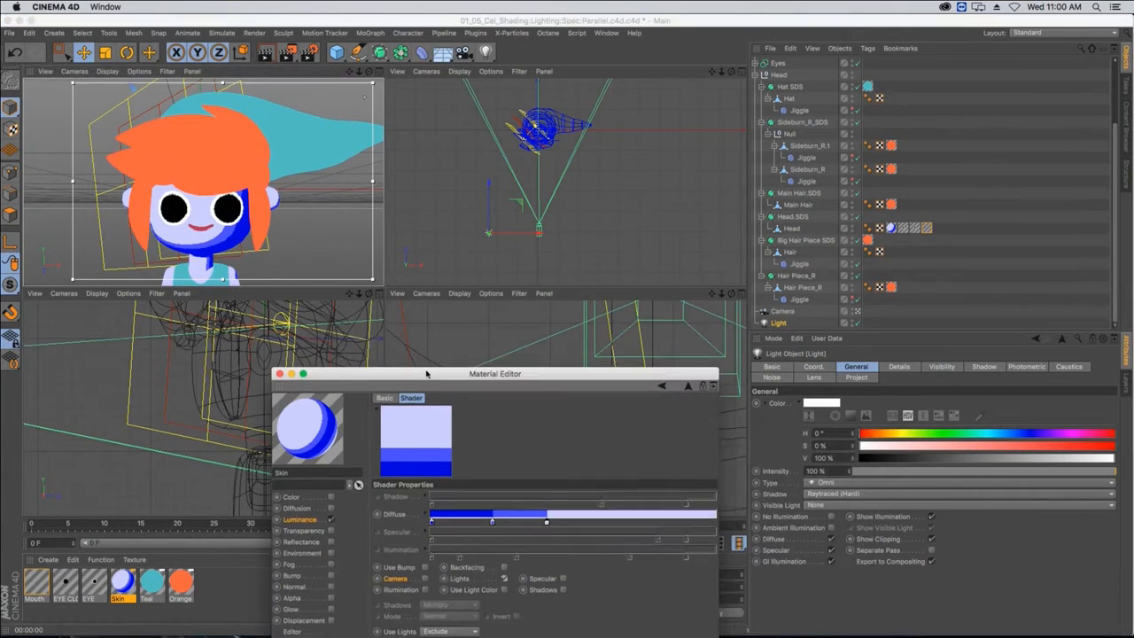
pyautogui.click(769, 324)
pyautogui.click(828, 493)
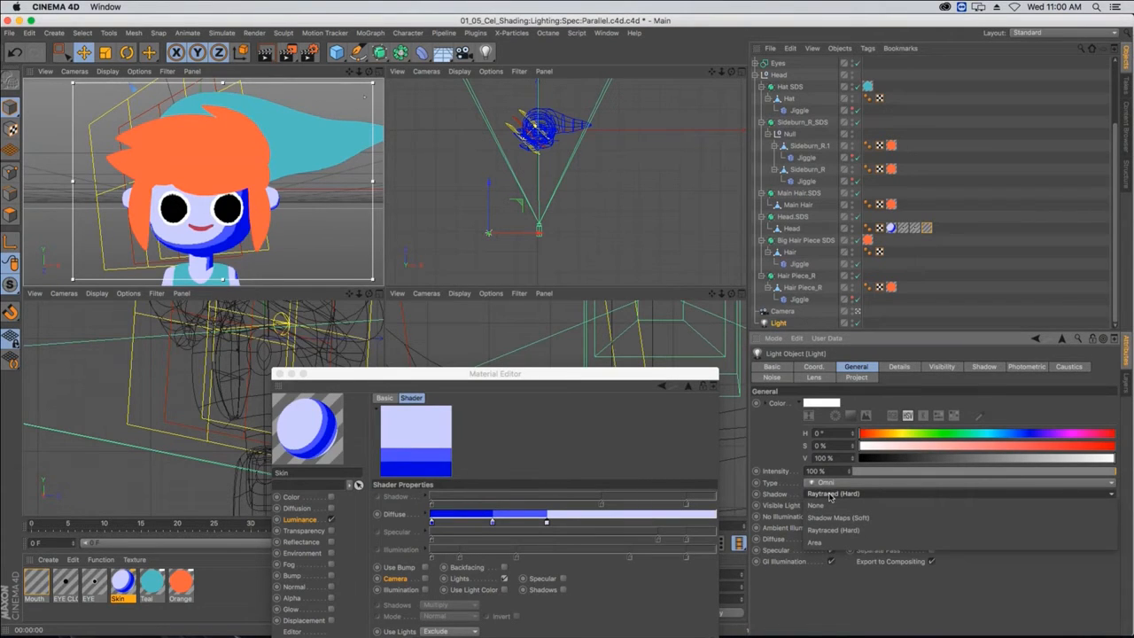
pyautogui.click(830, 494)
# - Enable Shadows and Specular in the Skin material's Cel shader
pyautogui.click(512, 375)
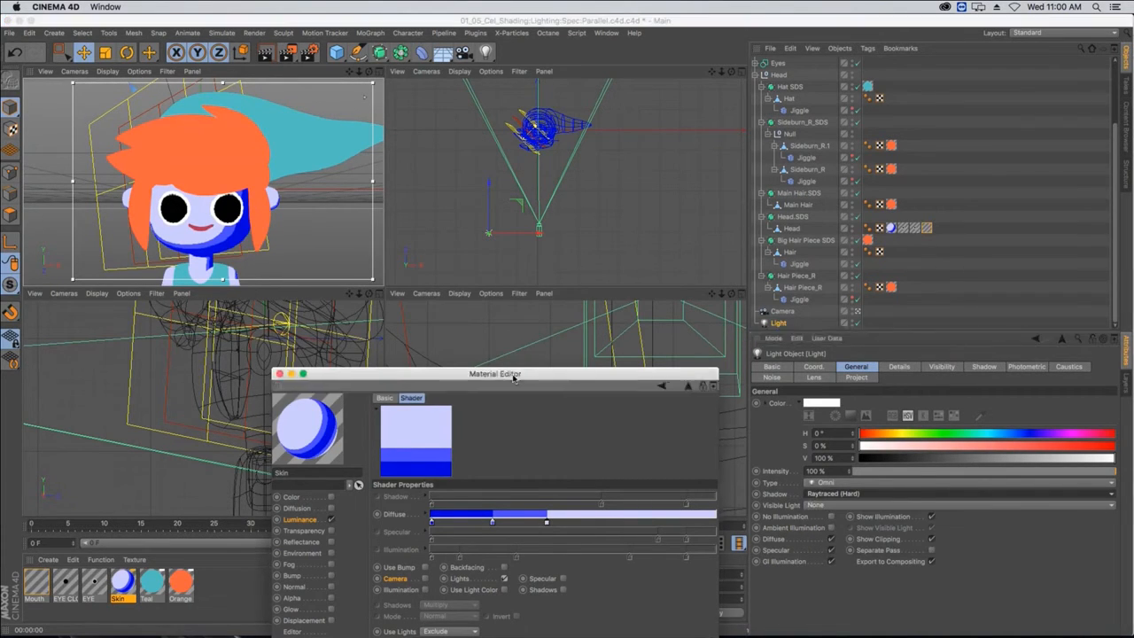
pyautogui.moveTo(512, 374); pyautogui.dragTo(710, 106)
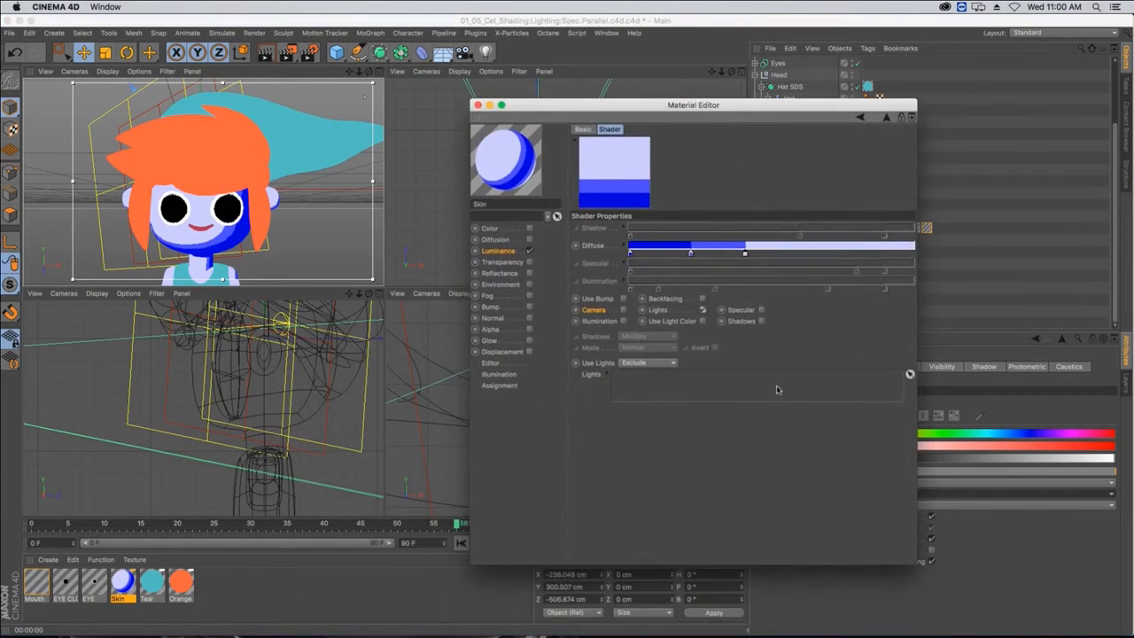
pyautogui.click(761, 323)
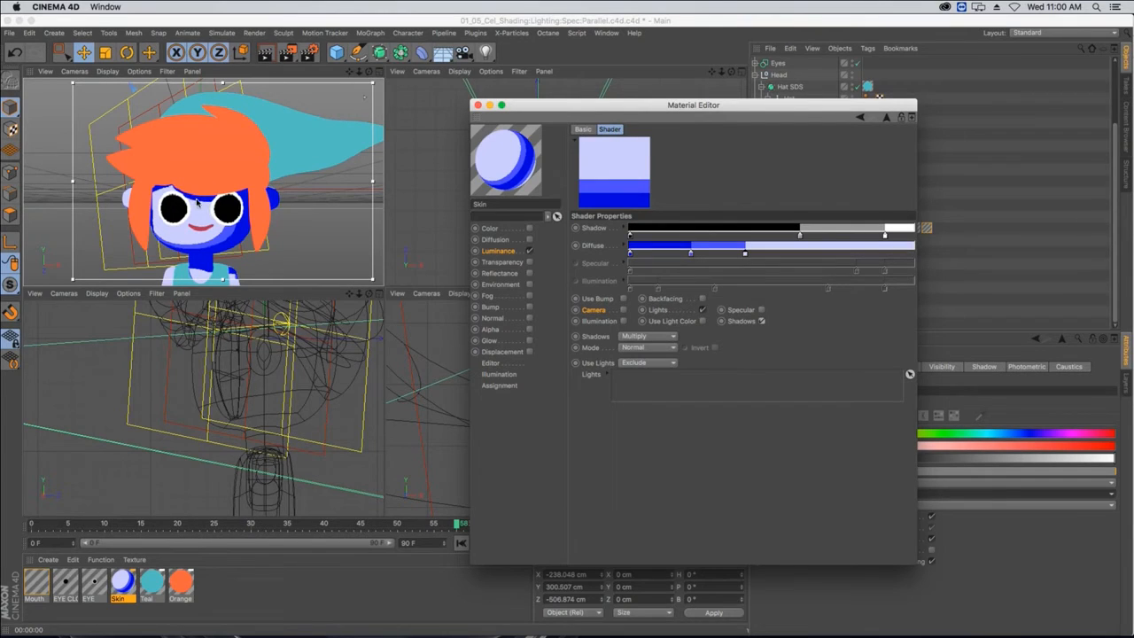
pyautogui.click(761, 309)
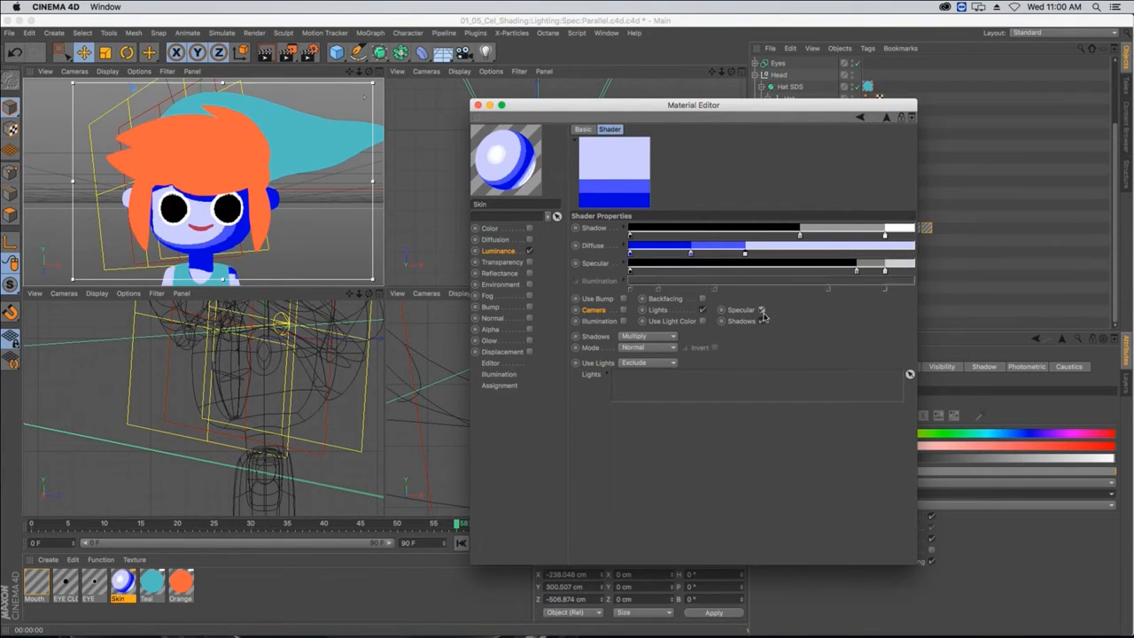
# - Eliminate the grey middle band of the Cel shader's Specular gradient and set its brightest knot to white with V at 100 %
pyautogui.moveTo(856, 271); pyautogui.dragTo(877, 274)
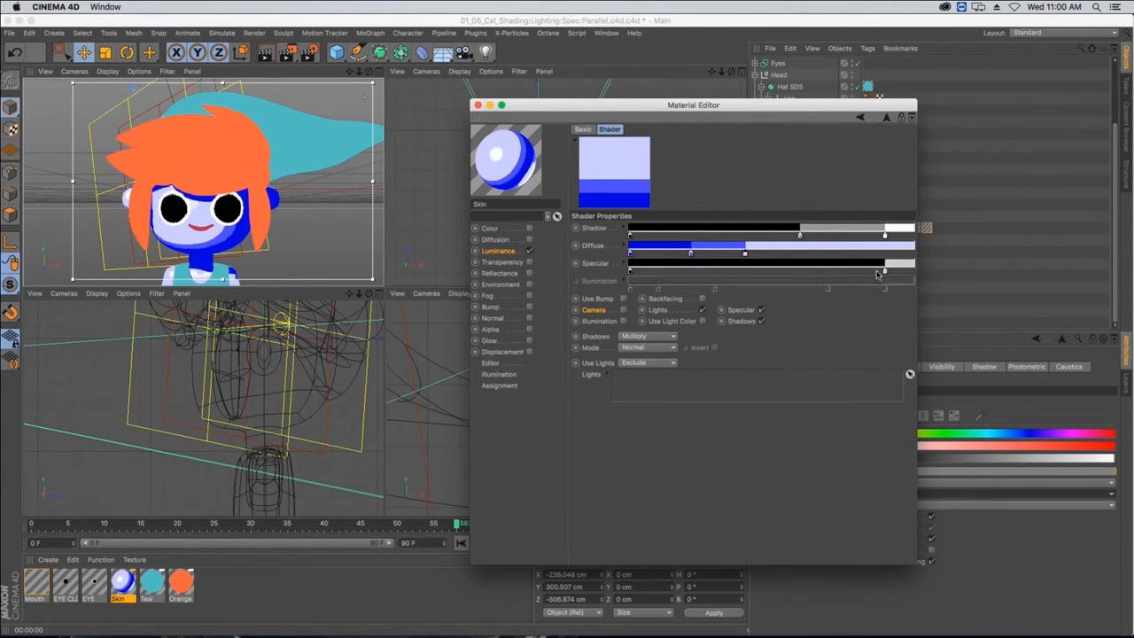
pyautogui.doubleClick(884, 272)
pyautogui.moveTo(947, 292); pyautogui.dragTo(974, 293)
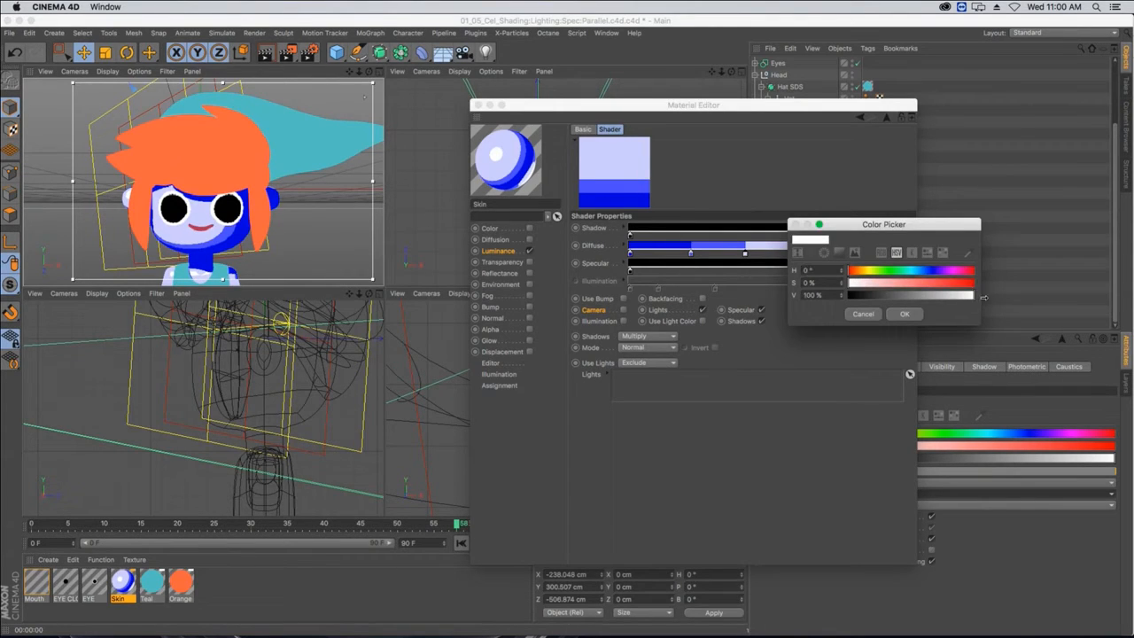
pyautogui.click(904, 314)
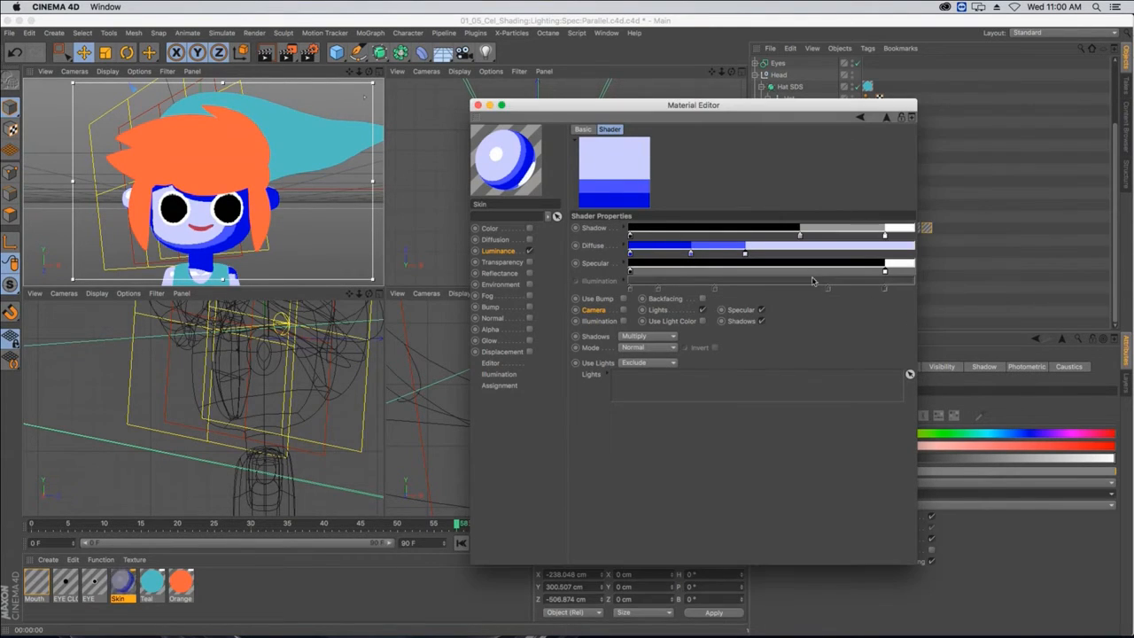
# - Reduce the Cel shader's Diffuse gradient to mid and light blue by removing its dark blue knot, and turn off Specular
pyautogui.click(746, 255)
pyautogui.moveTo(746, 255); pyautogui.dragTo(754, 256)
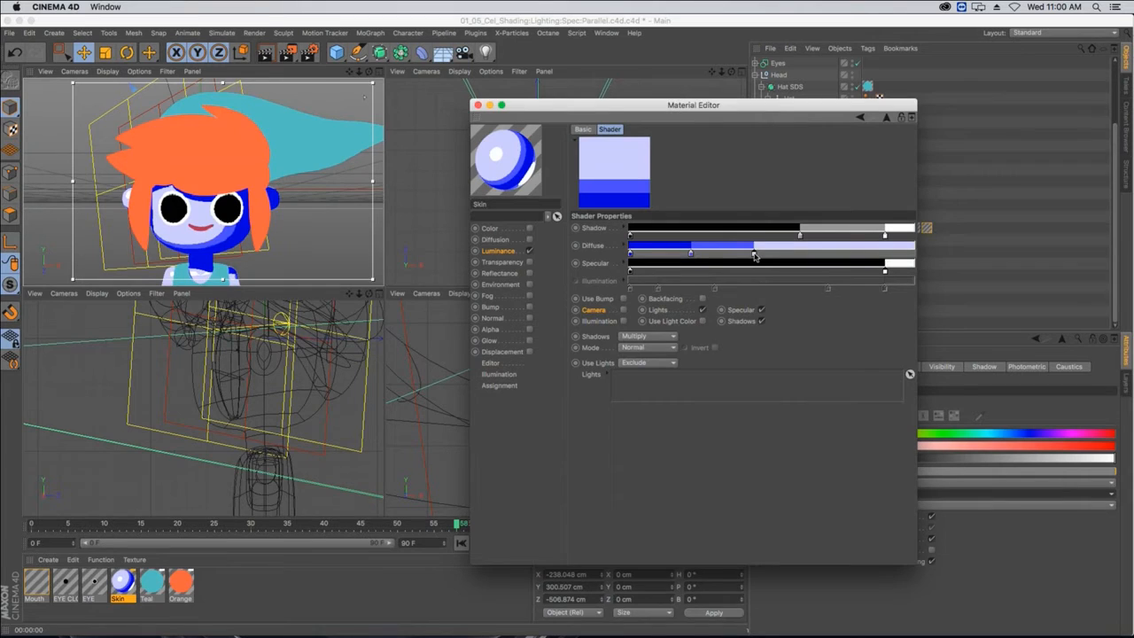
pyautogui.moveTo(630, 255); pyautogui.dragTo(642, 289)
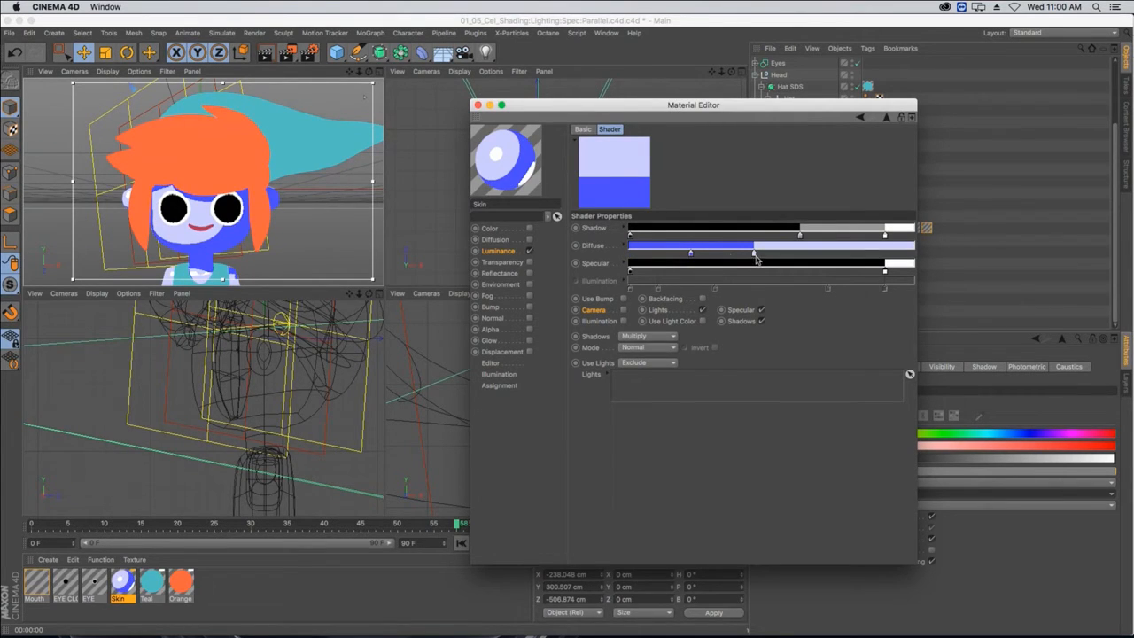
pyautogui.click(761, 310)
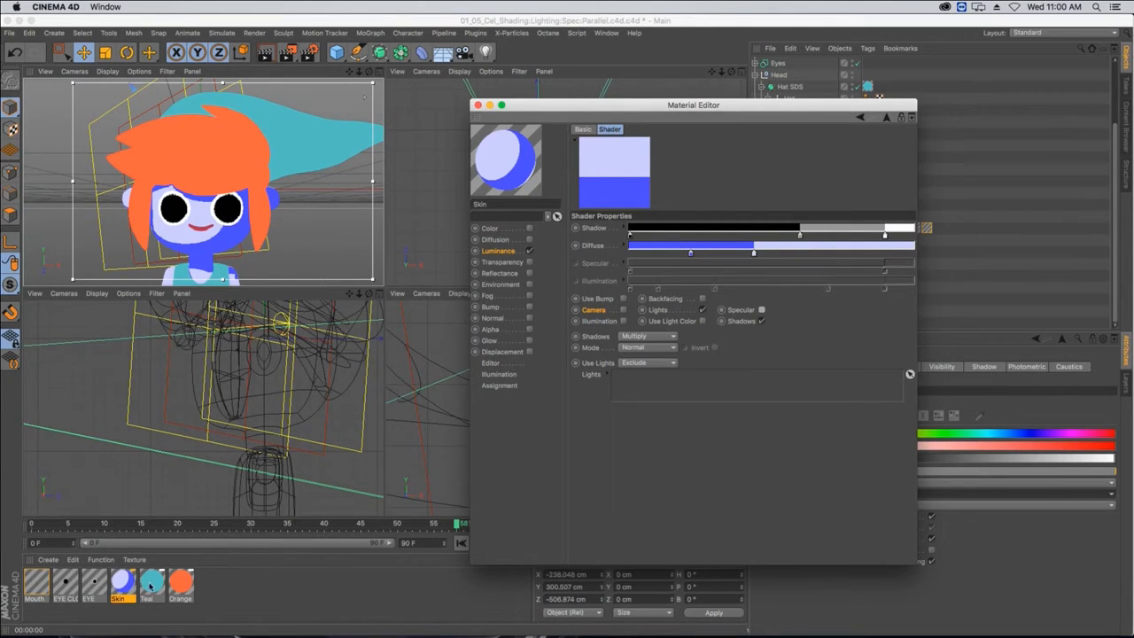
# - Recolor the Cel shader's Diffuse gradient to greyscale: light grey for the shadow knot and near-white with S at 0 % for the light knot
pyautogui.doubleClick(690, 252)
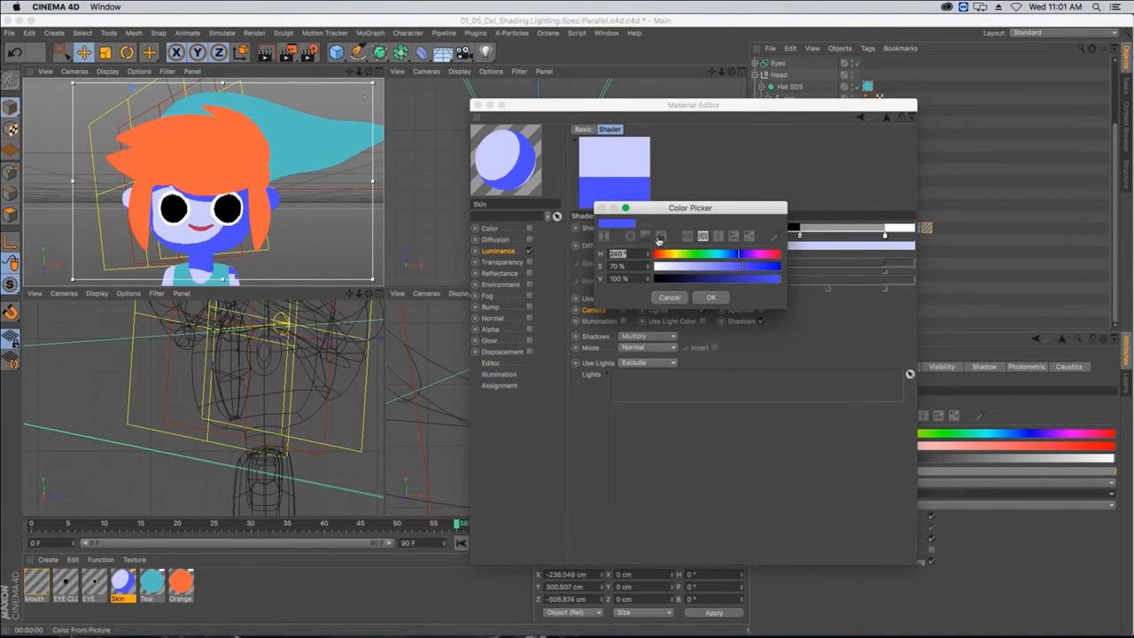
pyautogui.click(646, 235)
pyautogui.click(601, 276)
pyautogui.moveTo(601, 276); pyautogui.dragTo(602, 284)
pyautogui.click(710, 427)
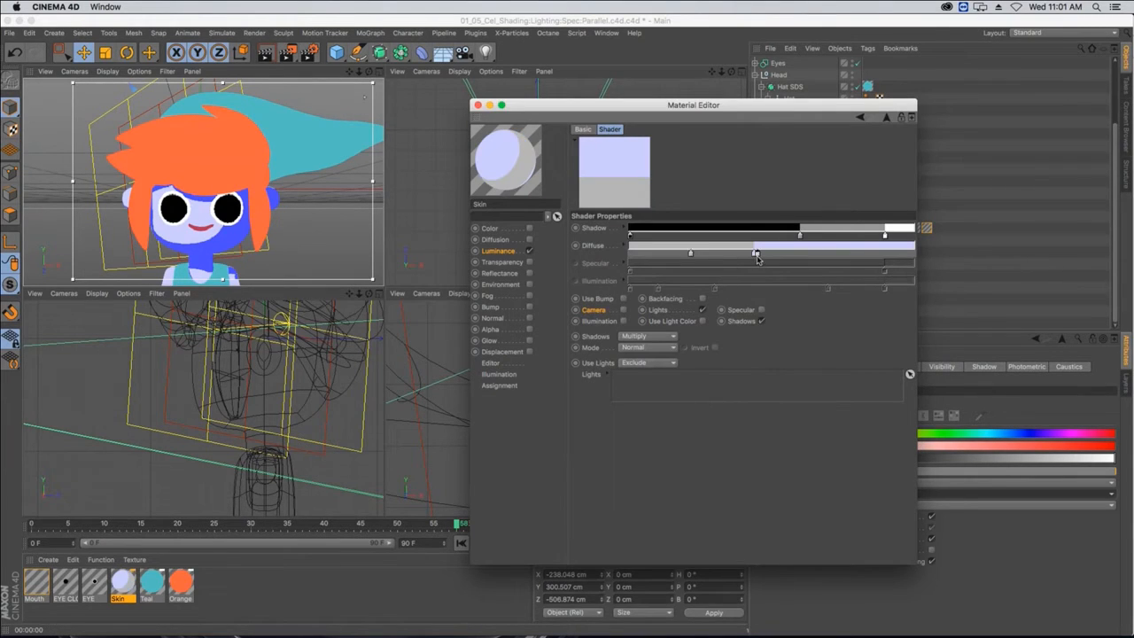
pyautogui.doubleClick(755, 254)
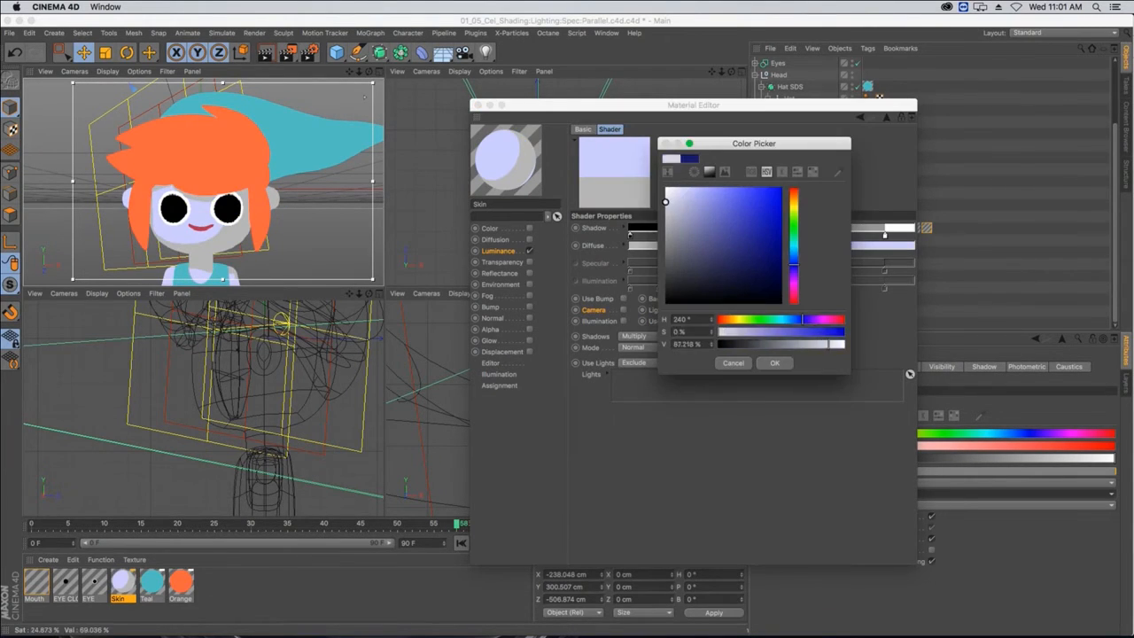
pyautogui.moveTo(665, 202); pyautogui.dragTo(665, 196)
pyautogui.click(773, 362)
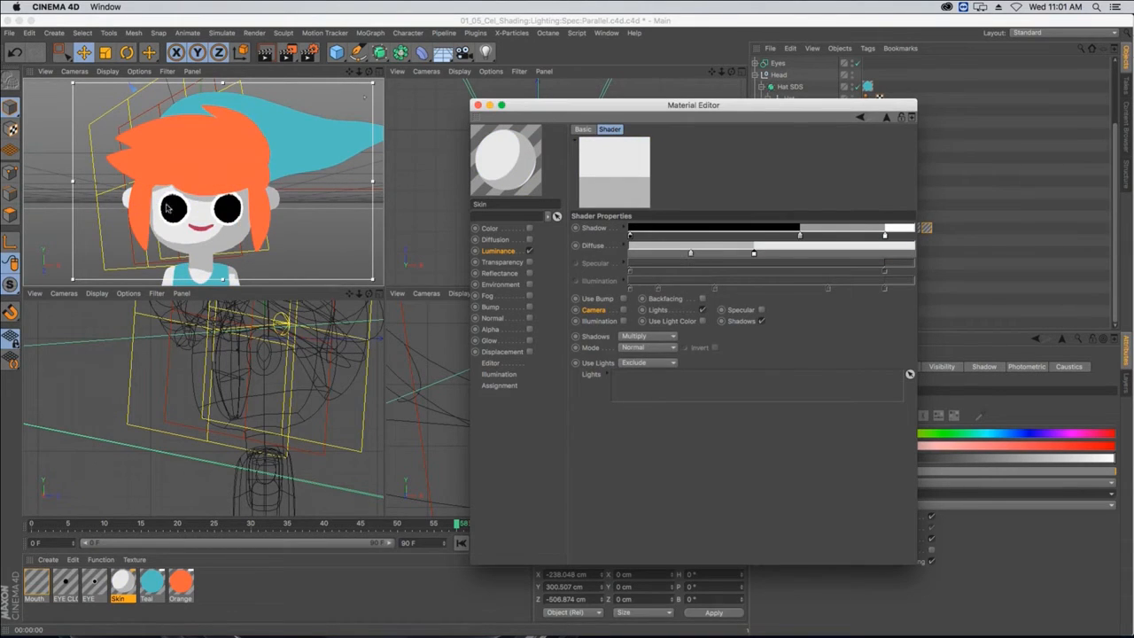
# - Return to the Skin material's Luminance settings and set the texture's Mix Mode to Multiply
pyautogui.click(517, 252)
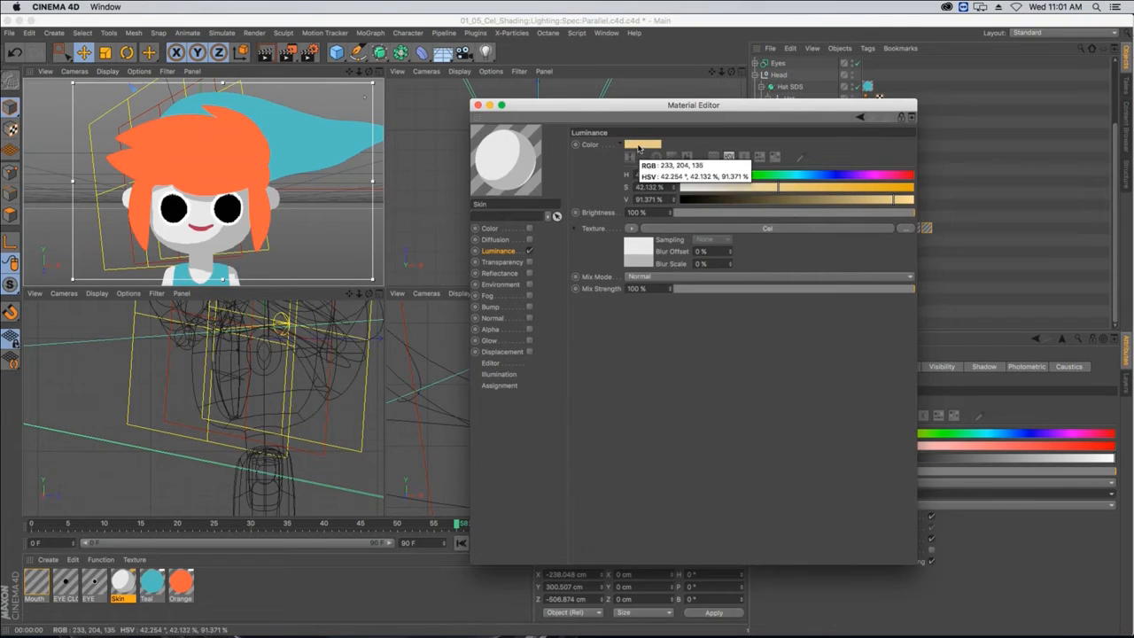
pyautogui.click(651, 277)
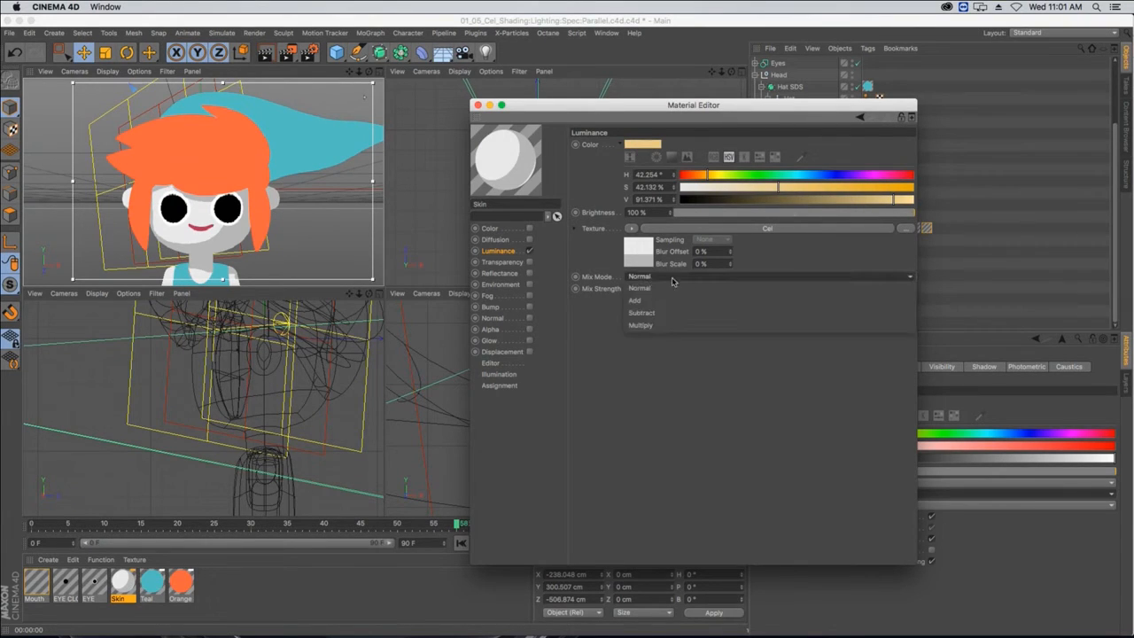
pyautogui.click(681, 325)
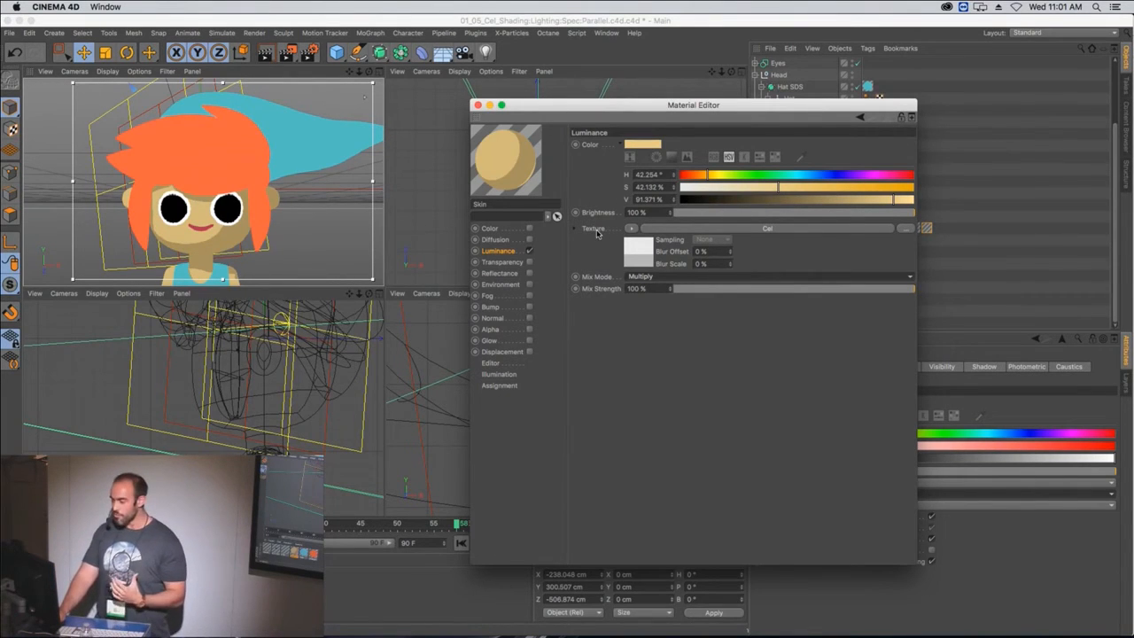
# - Set the Luminance Texture parameter of the Skin material as the XPresso driver
pyautogui.click(596, 230)
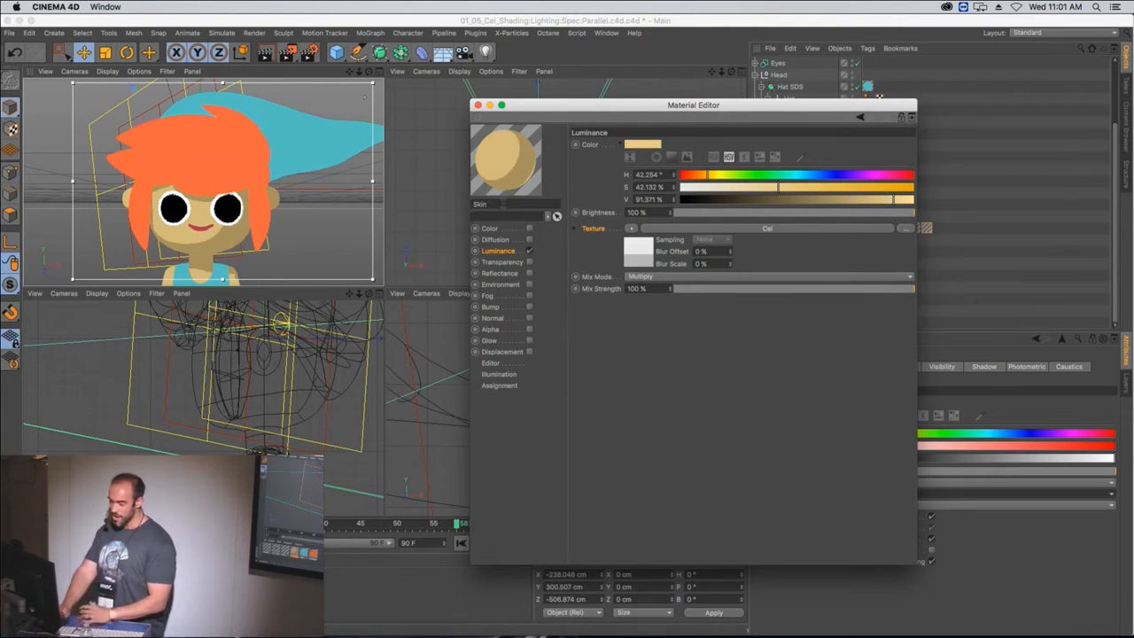
pyautogui.moveTo(232, 611); pyautogui.dragTo(161, 584)
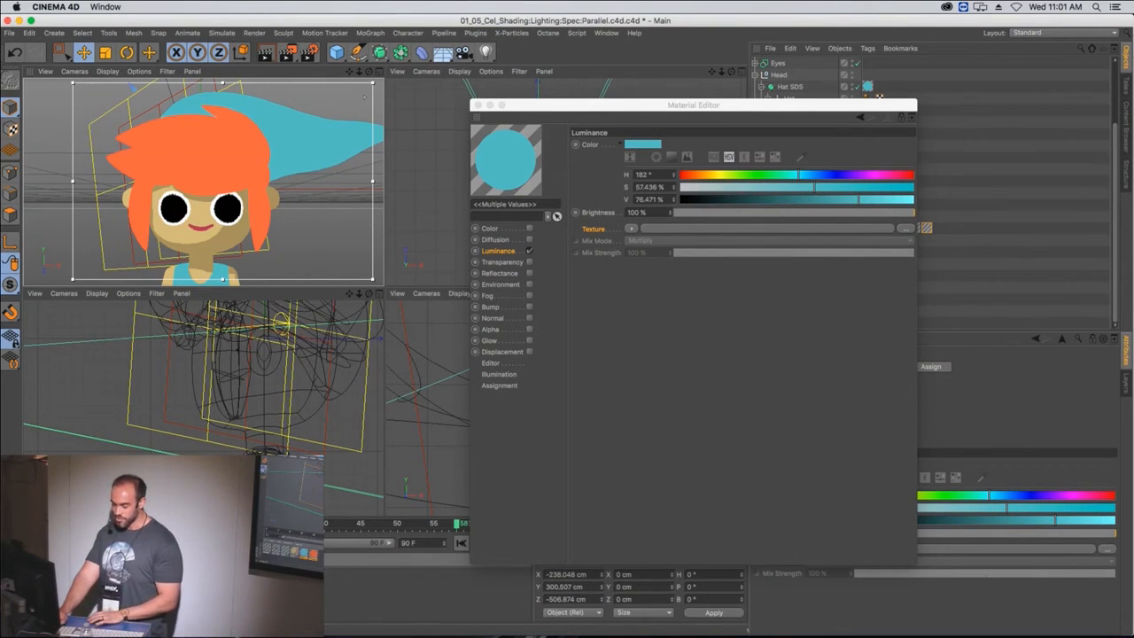
pyautogui.click(191, 587)
pyautogui.click(232, 587)
pyautogui.click(149, 586)
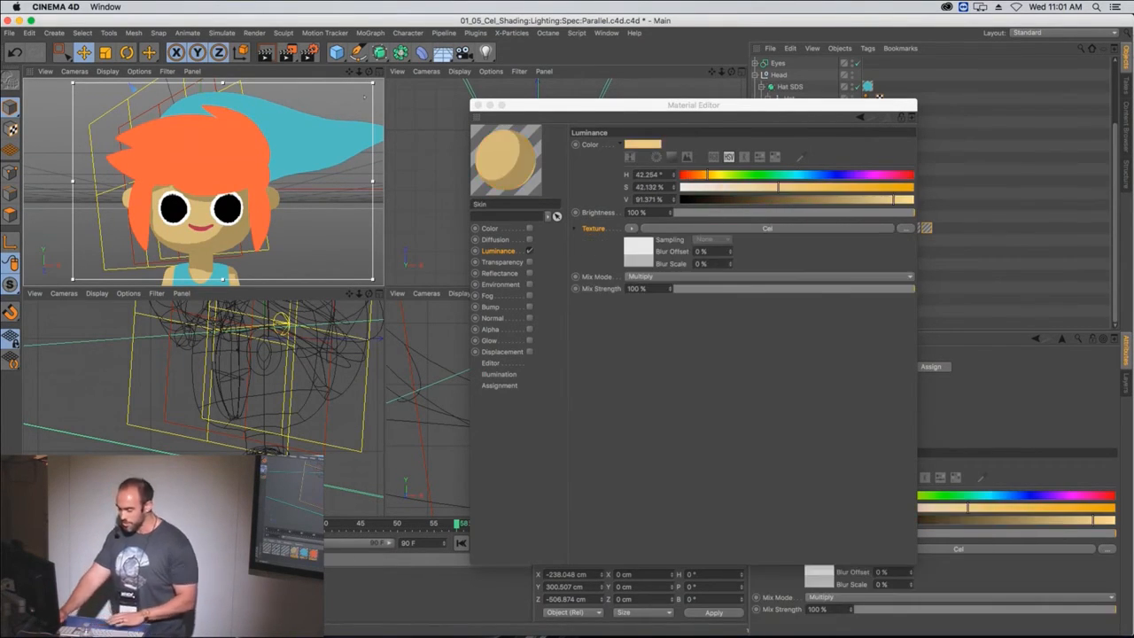
pyautogui.rightClick(593, 229)
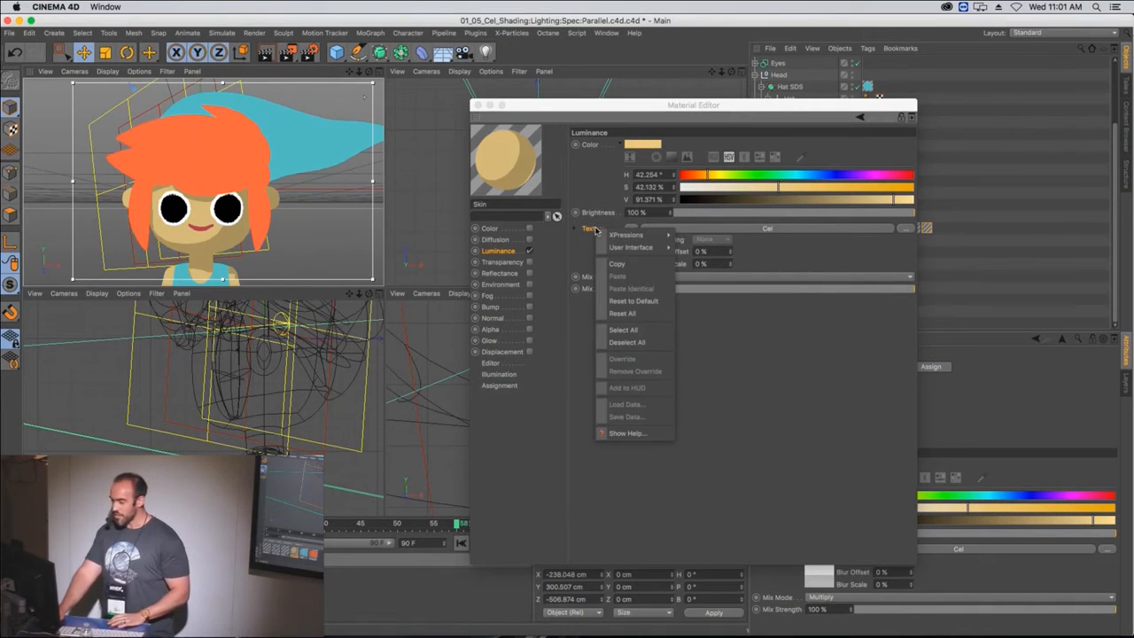
pyautogui.moveTo(614, 236)
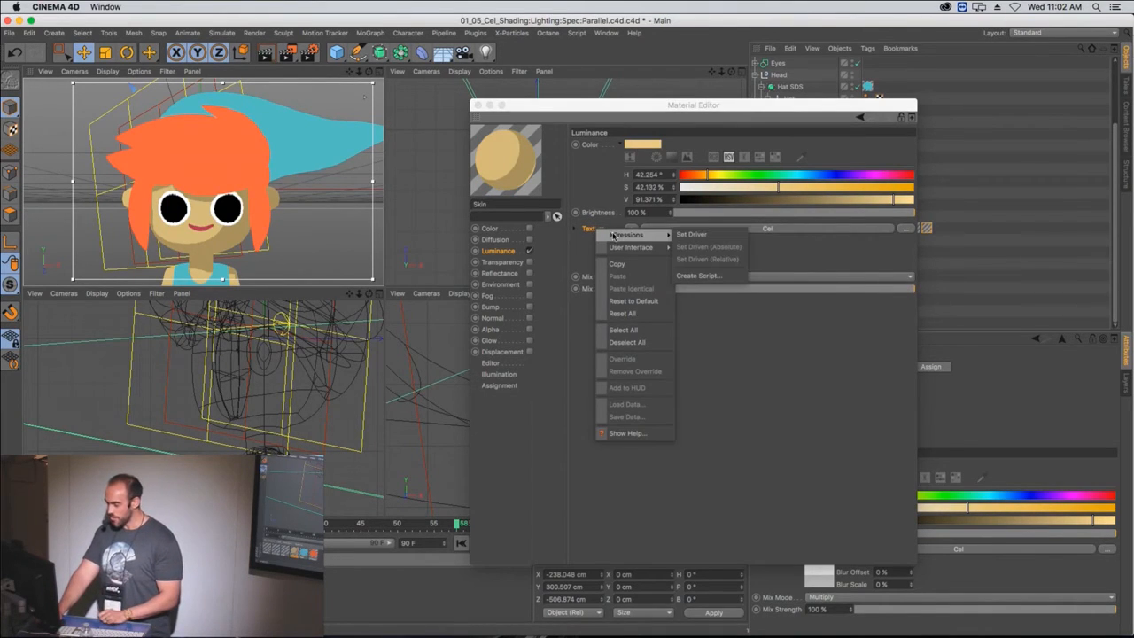
pyautogui.click(689, 235)
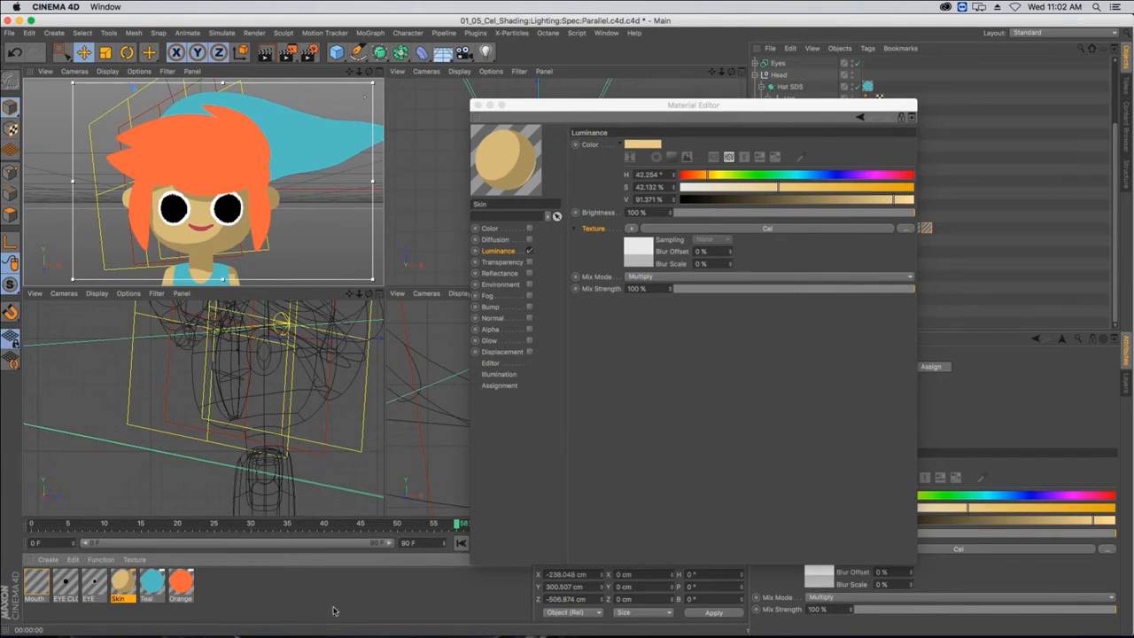
# - Set the Luminance Texture of the Teal and Orange materials as driven (Absolute), and enlarge the perspective view to inspect the character
pyautogui.click(190, 599)
pyautogui.keyDown('shift'); pyautogui.click(152, 596); pyautogui.keyUp('shift')
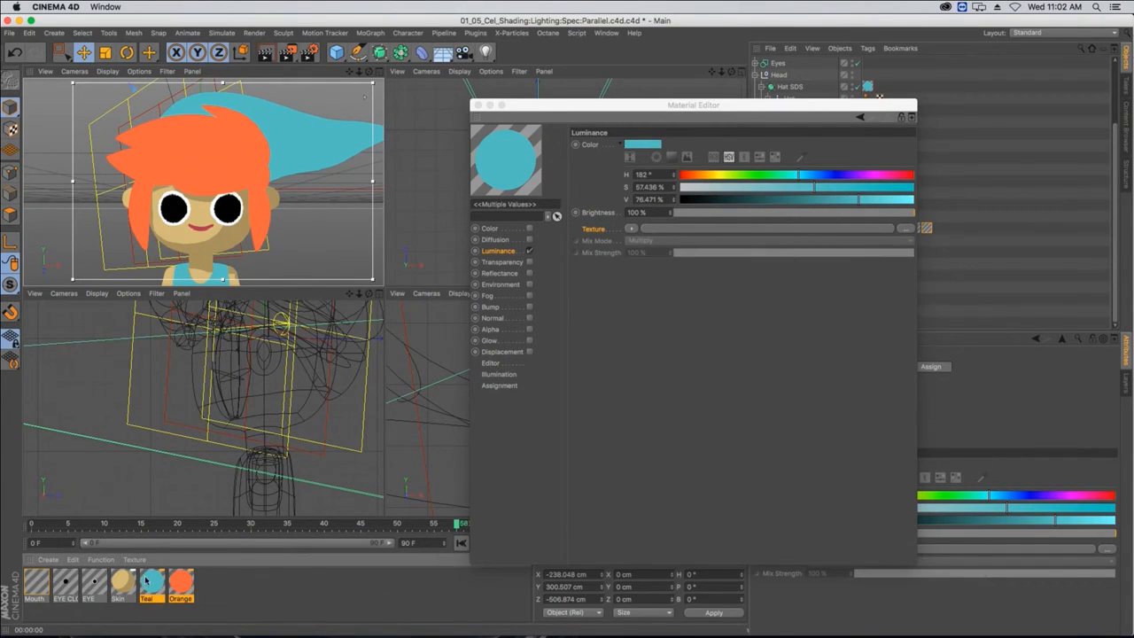
pyautogui.rightClick(600, 229)
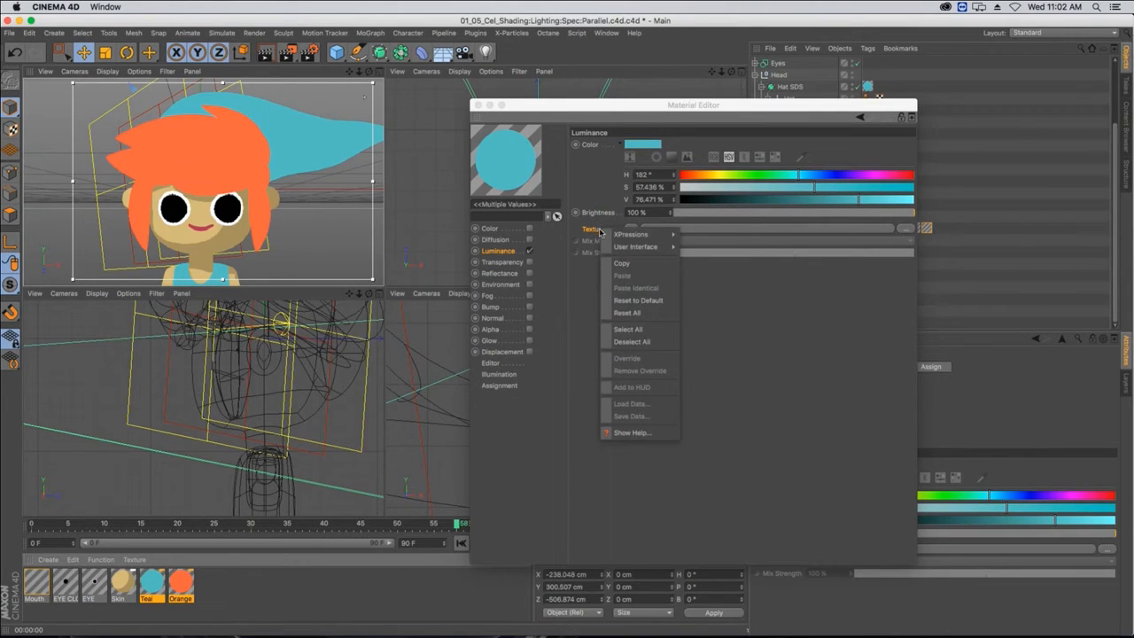
pyautogui.moveTo(617, 239)
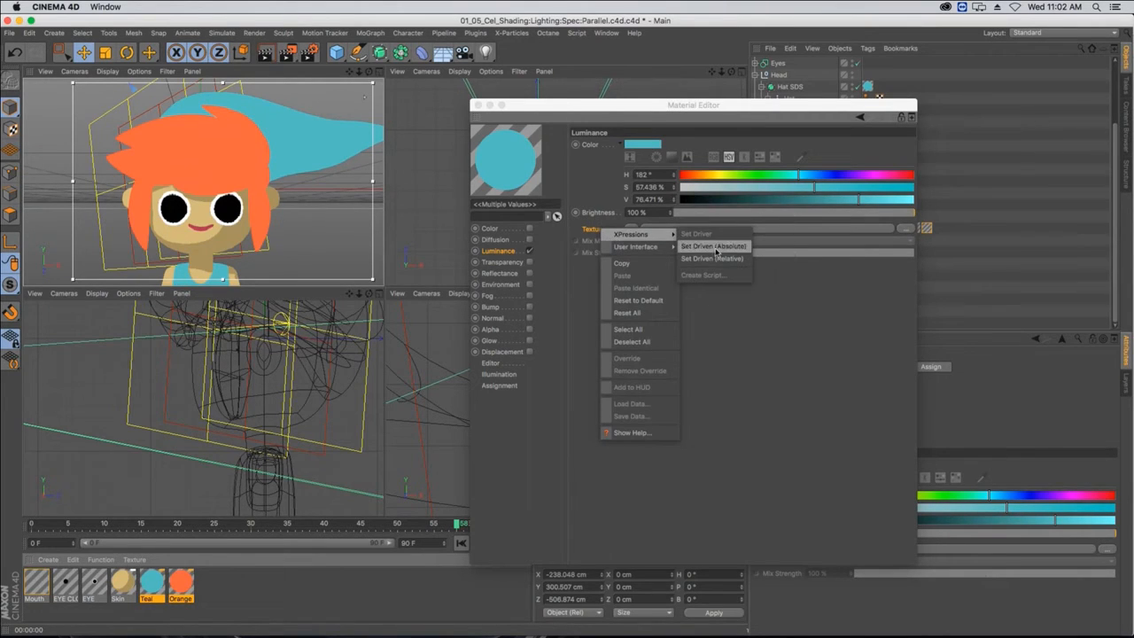
pyautogui.click(715, 248)
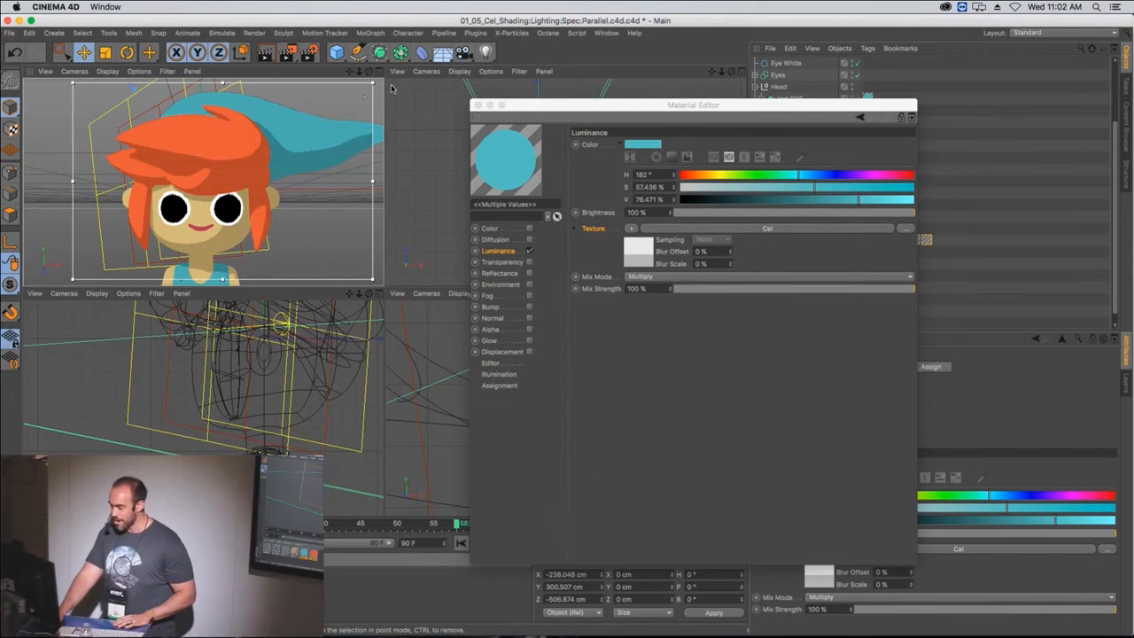
pyautogui.moveTo(384, 291); pyautogui.dragTo(497, 382)
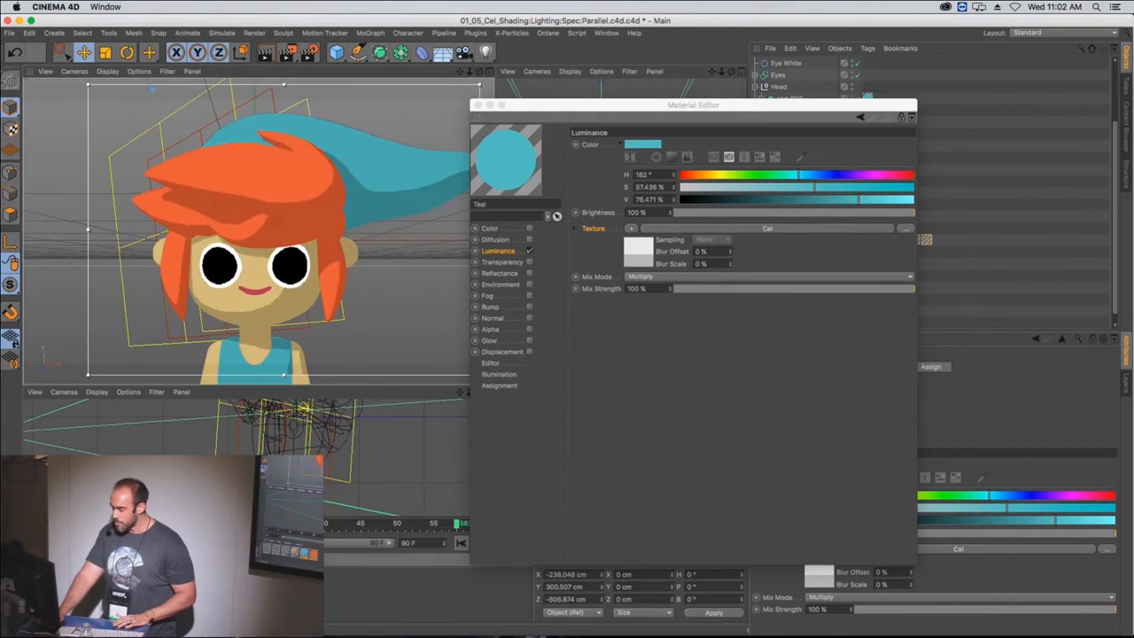
# - Try the Teal material's Luminance Mix Mode at Normal, then restore it to Multiply
pyautogui.click(672, 231)
pyautogui.click(657, 276)
pyautogui.click(641, 288)
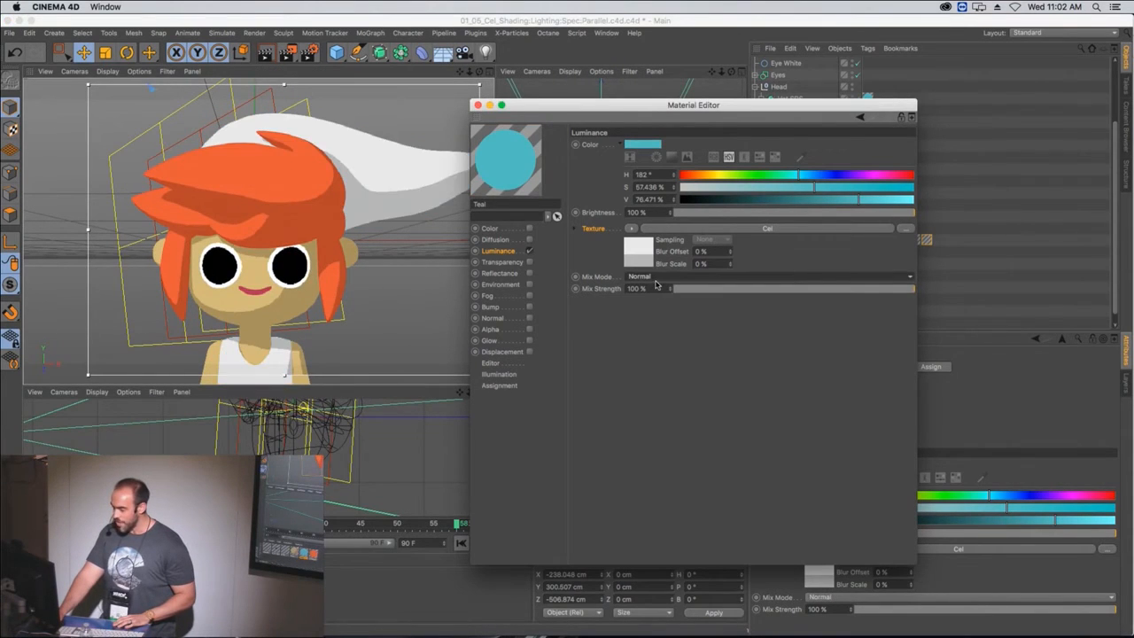
pyautogui.click(657, 277)
pyautogui.click(653, 324)
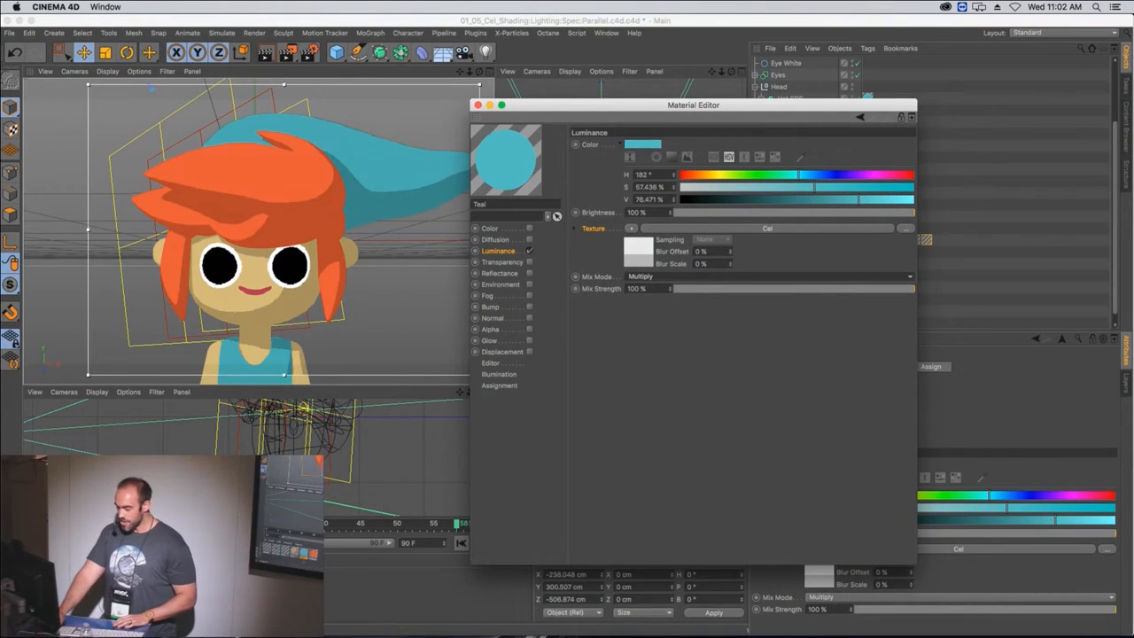
# - Narrow the grey band of the Skin Cel shader's Diffuse gradient to about the first fifth by shifting both knots toward the dark end
pyautogui.click(111, 580)
pyautogui.moveTo(620, 106); pyautogui.dragTo(651, 85)
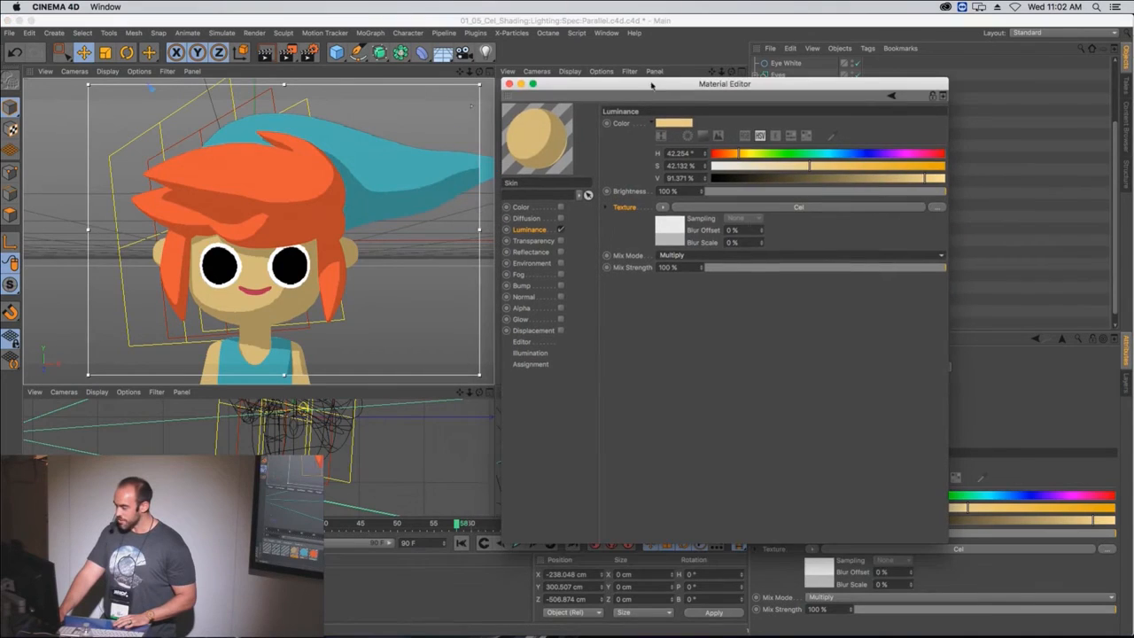
pyautogui.click(797, 207)
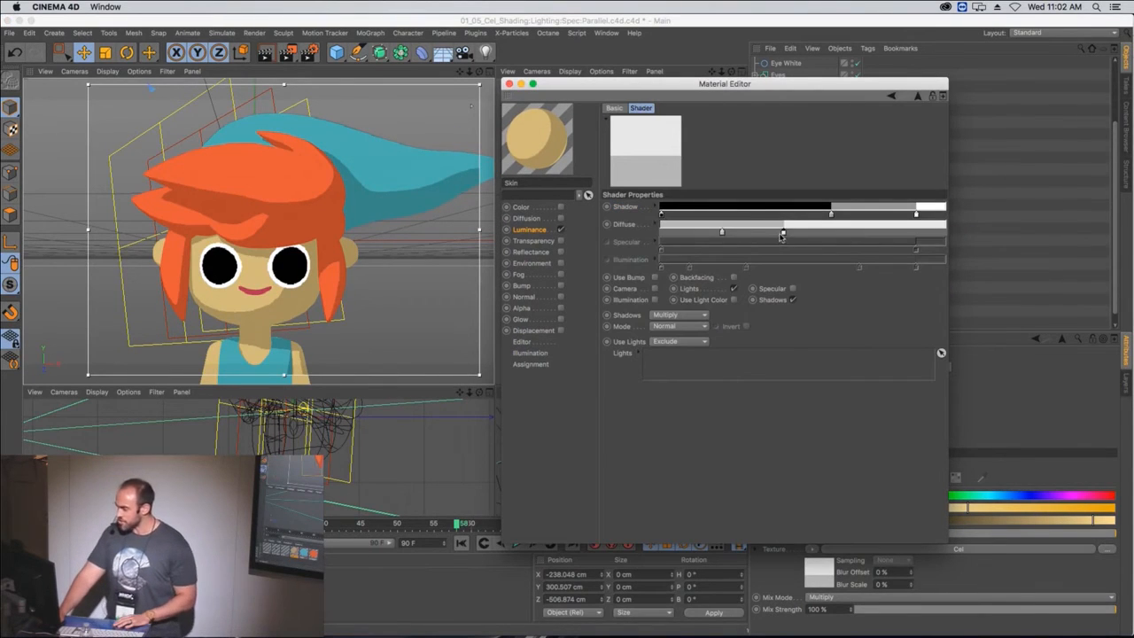
pyautogui.moveTo(782, 233); pyautogui.dragTo(666, 233)
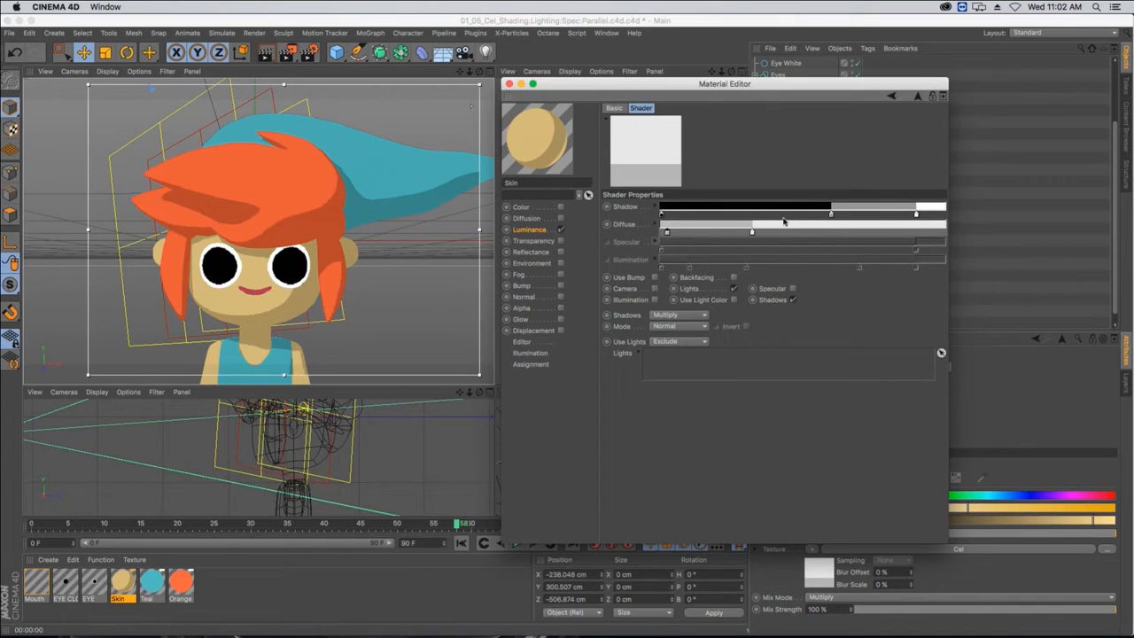
pyautogui.moveTo(752, 233); pyautogui.dragTo(723, 233)
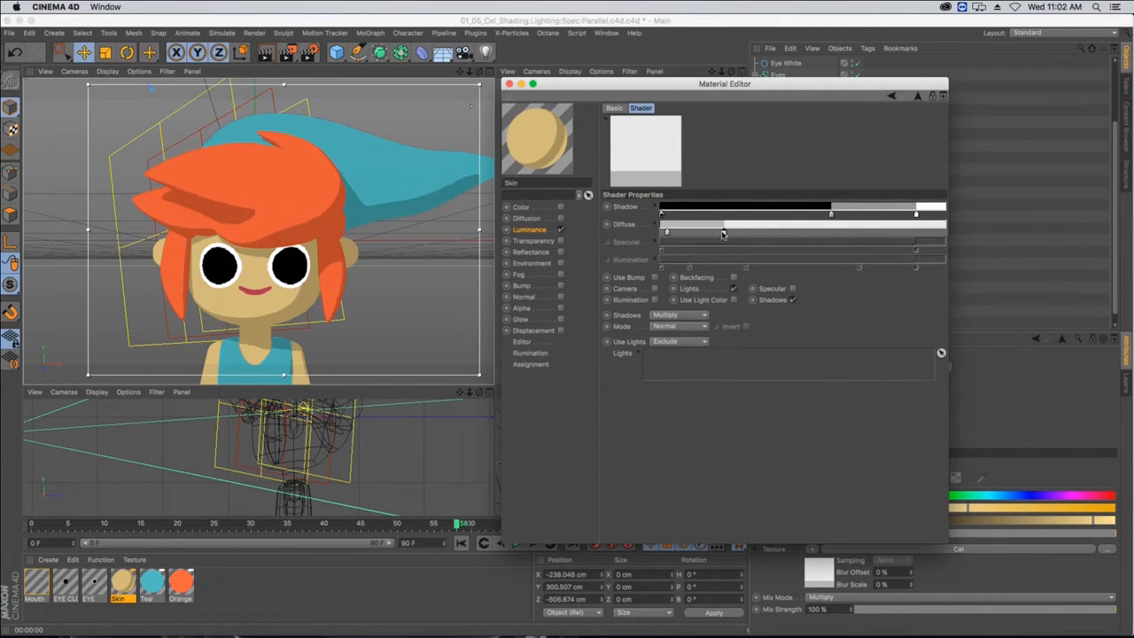
# - Open the XPresso tag on the Expression object at the beginning of the object hierarchy
pyautogui.moveTo(629, 89); pyautogui.dragTo(626, 117)
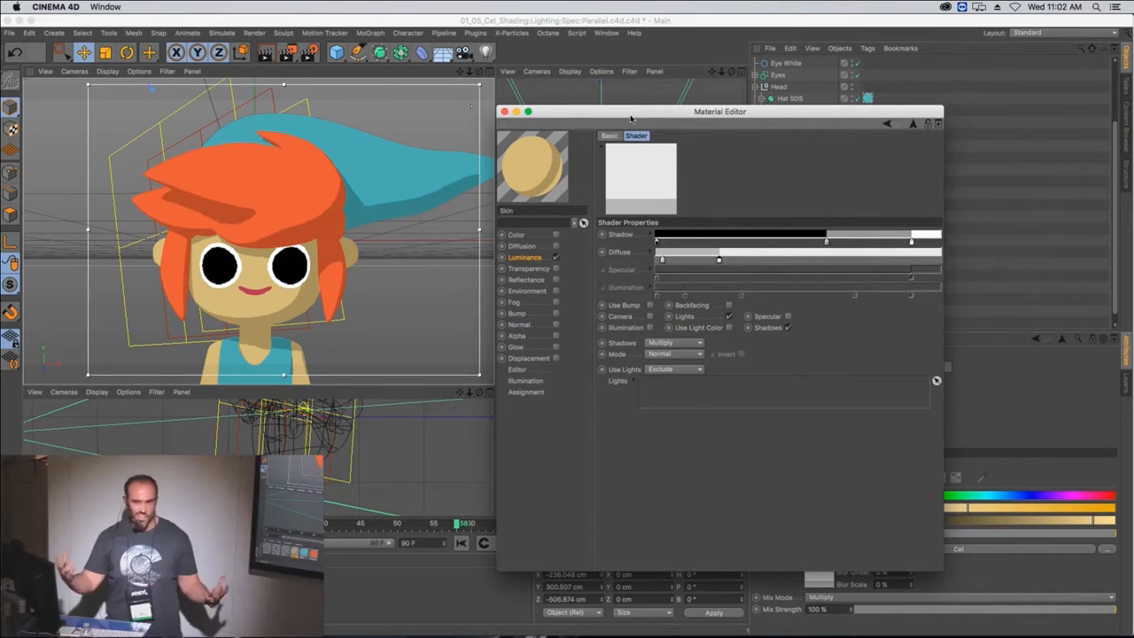
pyautogui.moveTo(636, 116); pyautogui.dragTo(624, 138)
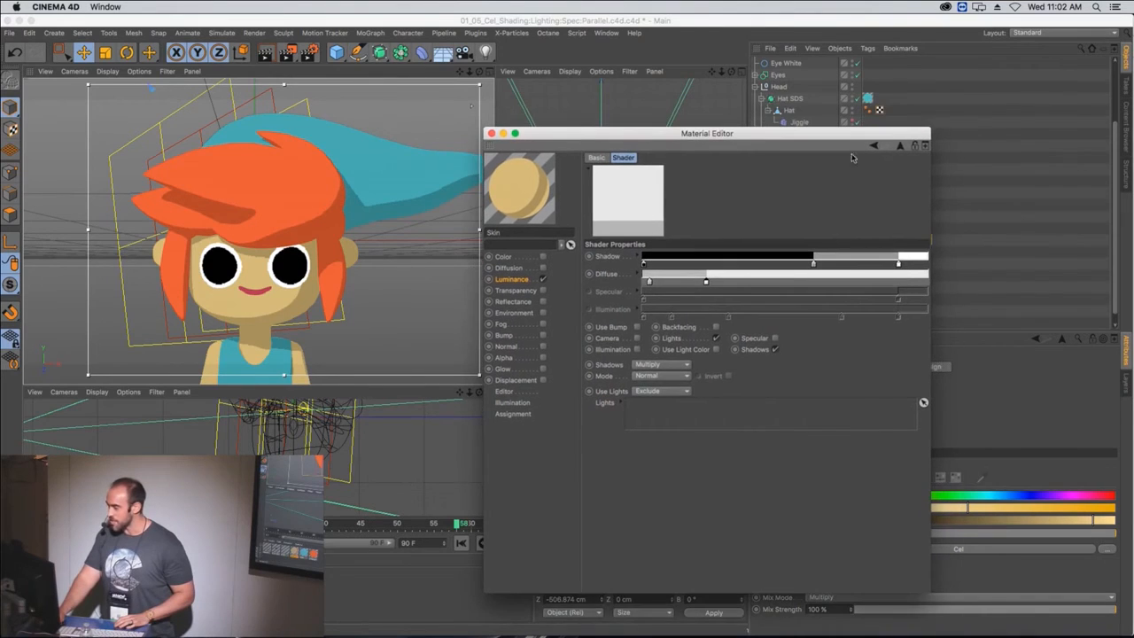
pyautogui.click(966, 143)
pyautogui.scroll(-1, 966, 143)
pyautogui.scroll(5, 965, 140)
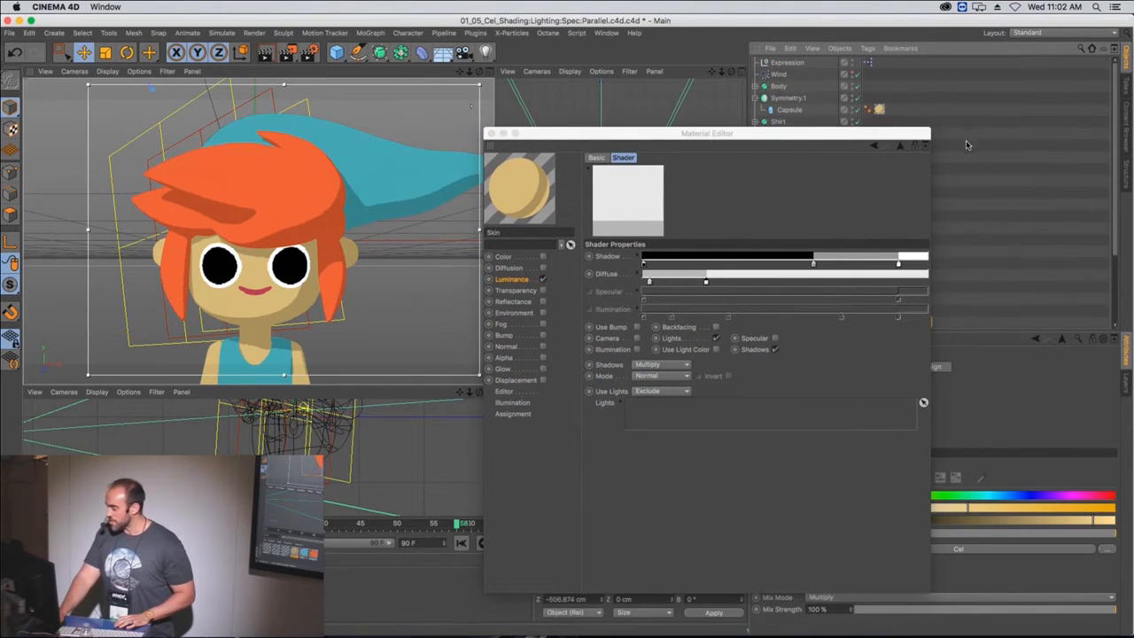
pyautogui.moveTo(767, 132); pyautogui.dragTo(640, 125)
pyautogui.click(787, 63)
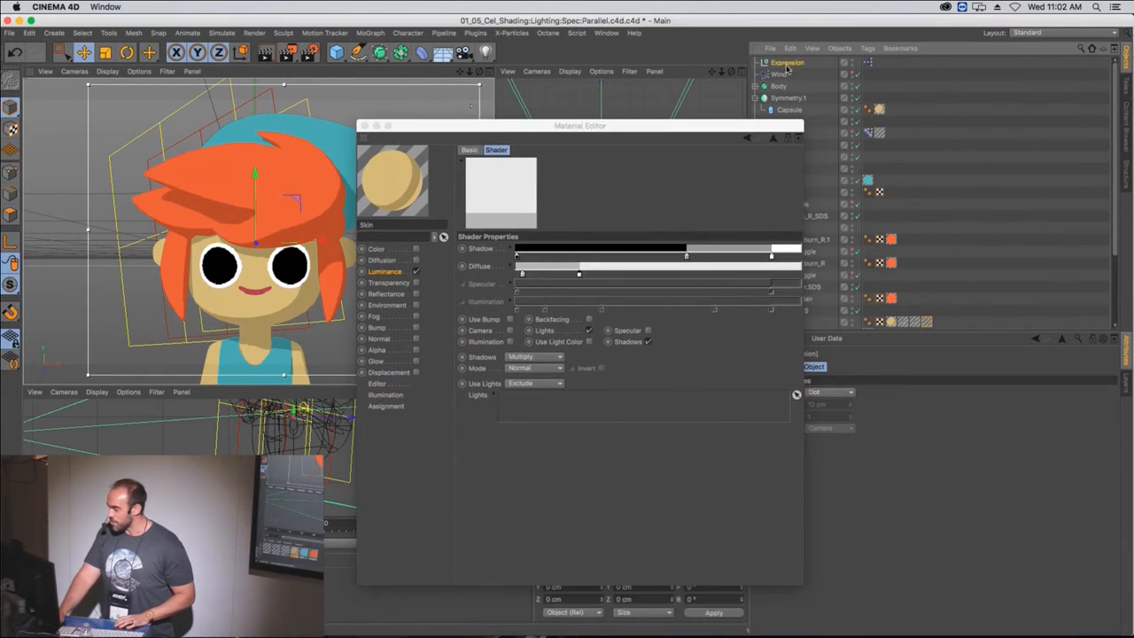
pyautogui.click(866, 62)
pyautogui.doubleClick(865, 63)
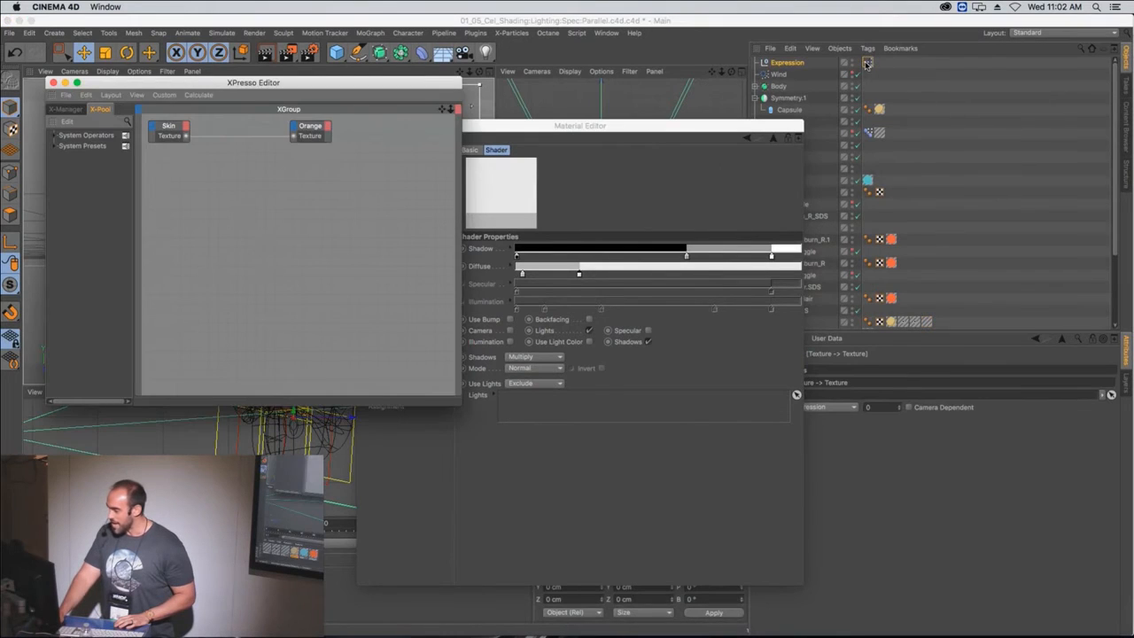
# - Move the linked Skin and Orange nodes below the Skin and Teal pair, and place the XPresso and Material editors side by side
pyautogui.moveTo(133, 94); pyautogui.dragTo(558, 139)
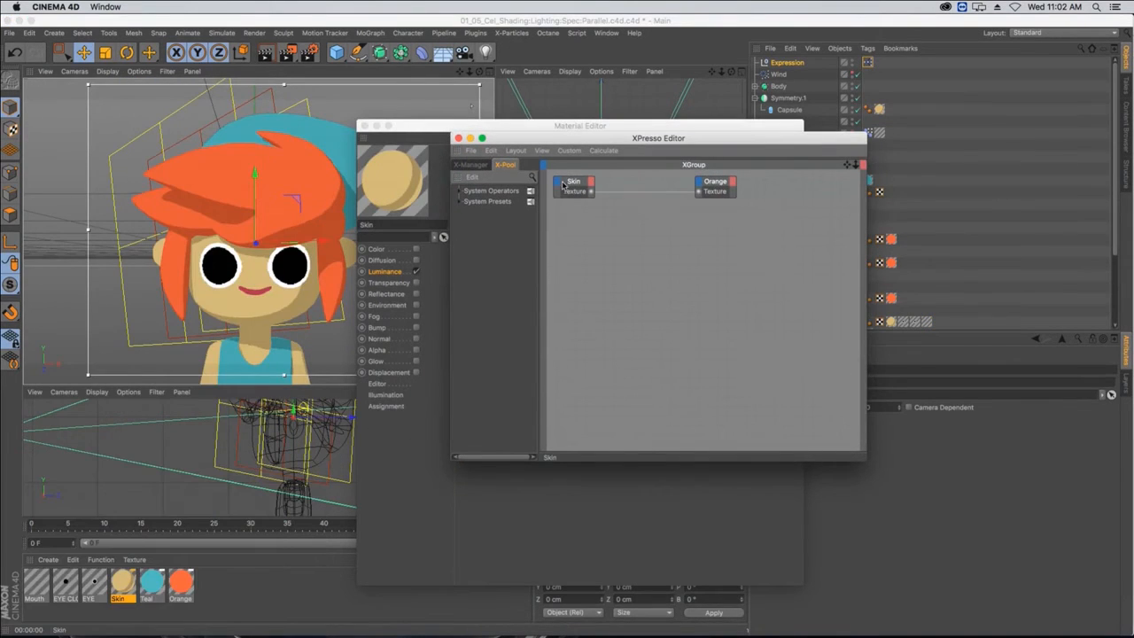
pyautogui.moveTo(565, 184); pyautogui.dragTo(565, 244)
pyautogui.moveTo(713, 182); pyautogui.dragTo(715, 243)
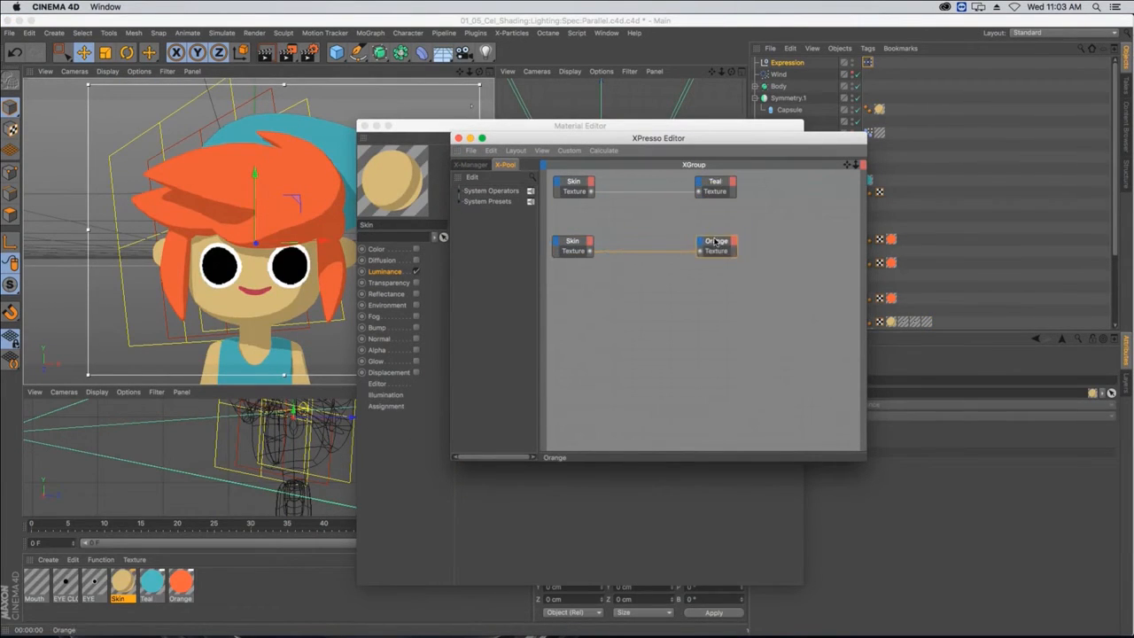
pyautogui.moveTo(430, 129); pyautogui.dragTo(265, 116)
pyautogui.click(760, 156)
pyautogui.moveTo(760, 156); pyautogui.dragTo(939, 166)
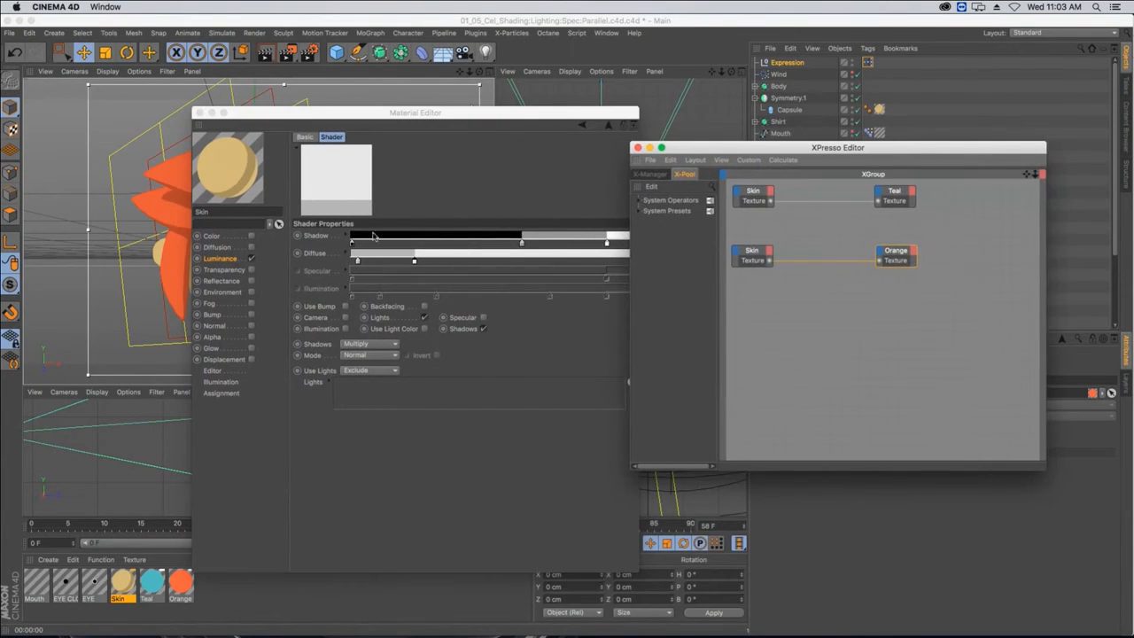
# - Close the XPresso Editor and open the Cel shader of the Skin Luminance channel beside the character view
pyautogui.click(237, 258)
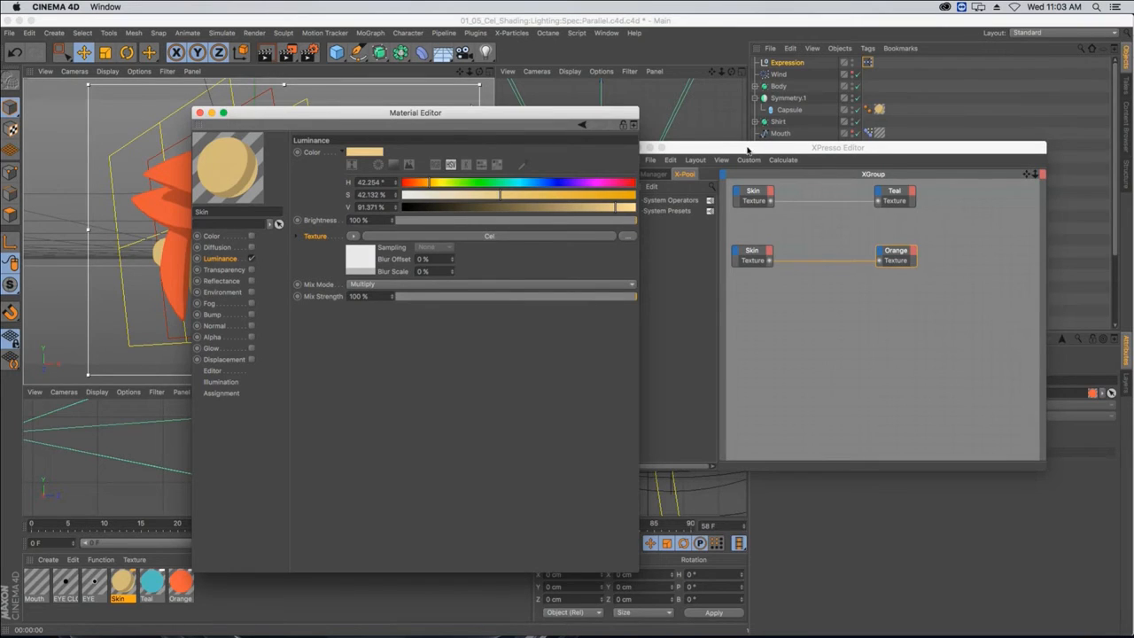
pyautogui.moveTo(747, 150); pyautogui.dragTo(779, 152)
pyautogui.click(668, 150)
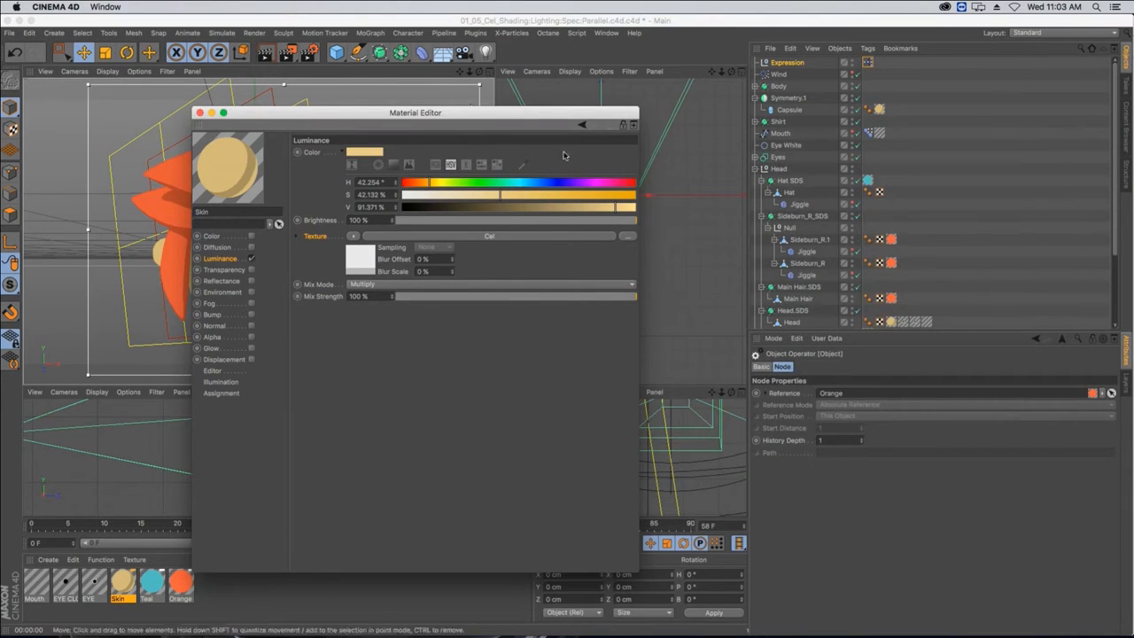
pyautogui.moveTo(406, 113); pyautogui.dragTo(675, 101)
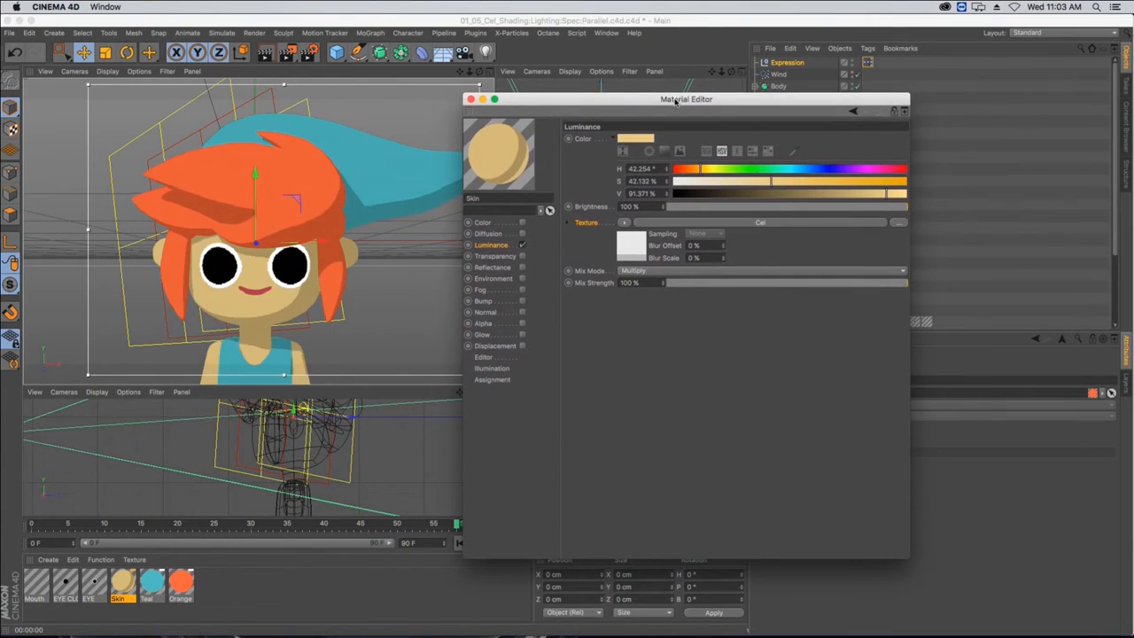
pyautogui.click(699, 225)
# - Move the Skin Cel shader's light Diffuse knot to about 36 % and its grey knot to 27.08 %
pyautogui.moveTo(753, 247)
pyautogui.mouseDown()
pyautogui.moveTo(686, 248)
pyautogui.moveTo(739, 248)
pyautogui.mouseUp()
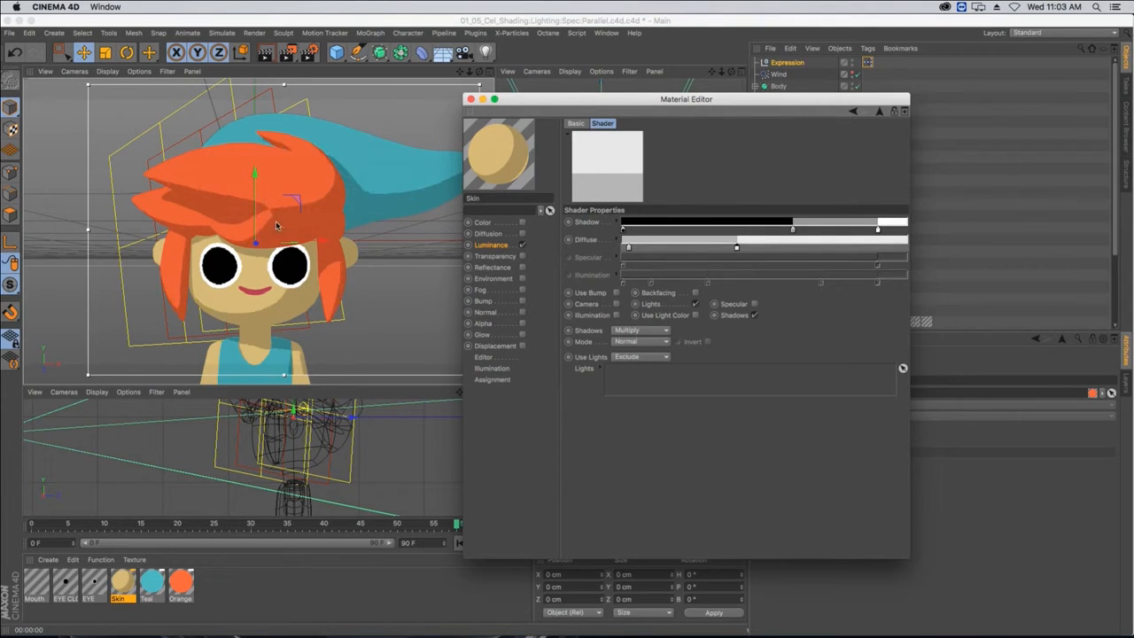
pyautogui.moveTo(501, 100); pyautogui.dragTo(525, 119)
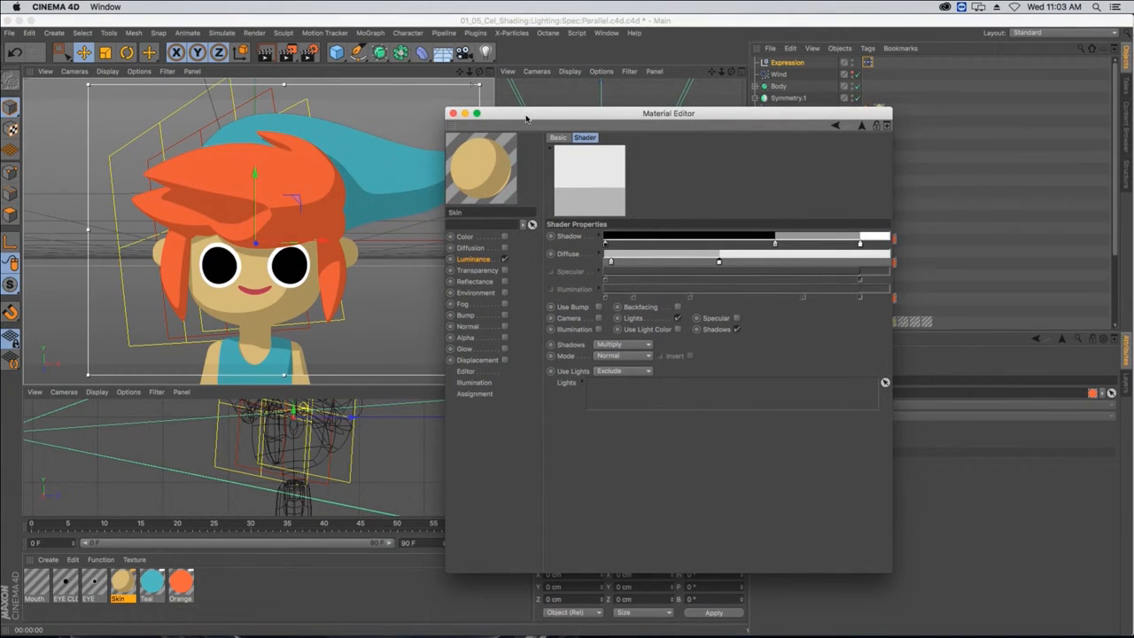
pyautogui.moveTo(718, 262); pyautogui.dragTo(706, 262)
pyautogui.moveTo(611, 262); pyautogui.dragTo(680, 263)
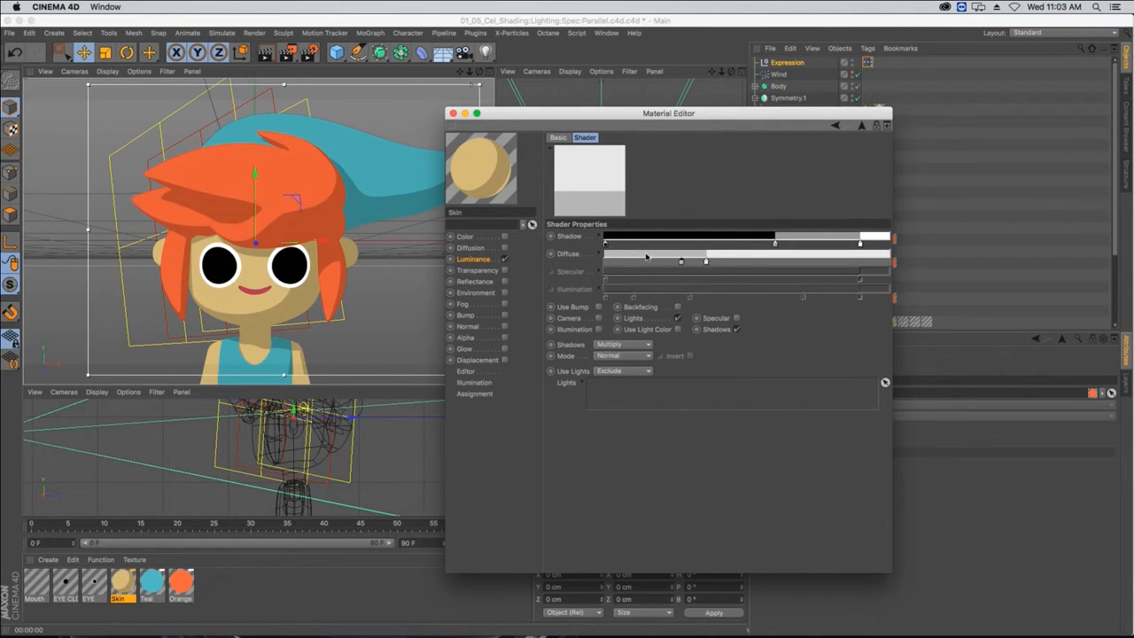
# - Darken the grey Diffuse knot to a V value of 60.511 % and set its interpolation to Smooth Knot
pyautogui.click(600, 254)
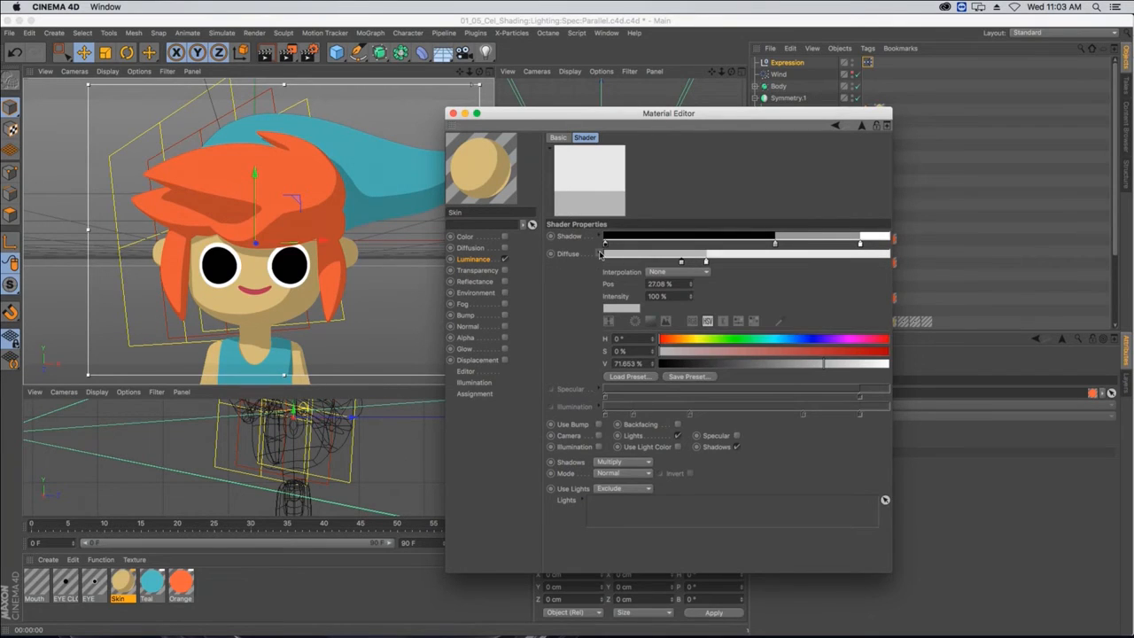
pyautogui.doubleClick(681, 262)
pyautogui.moveTo(617, 247); pyautogui.dragTo(586, 241)
pyautogui.click(700, 370)
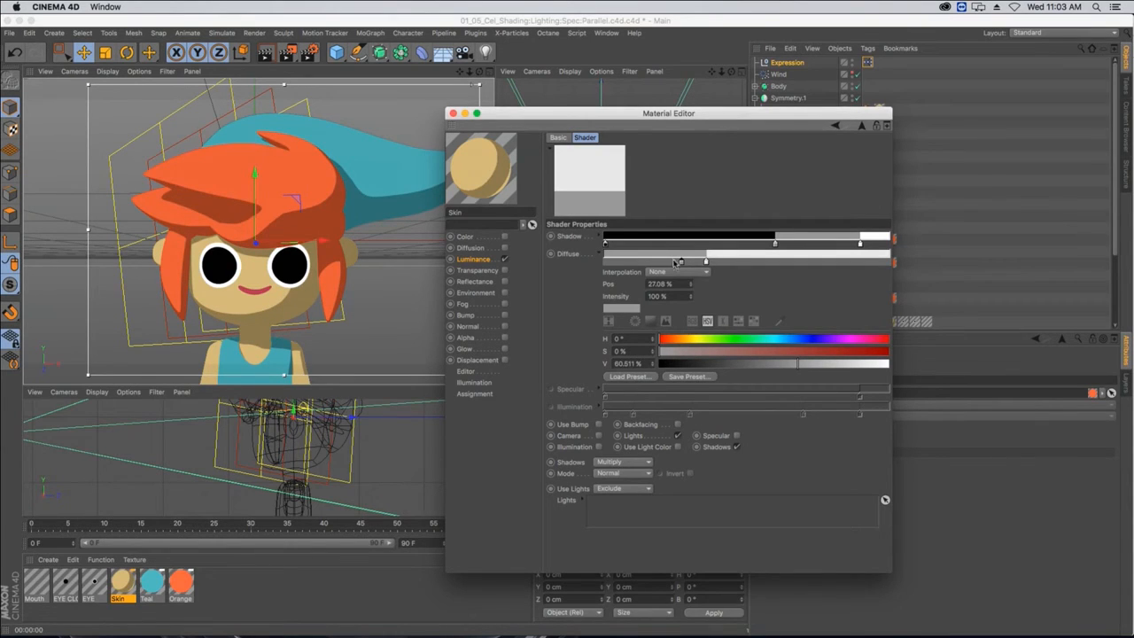
pyautogui.click(698, 272)
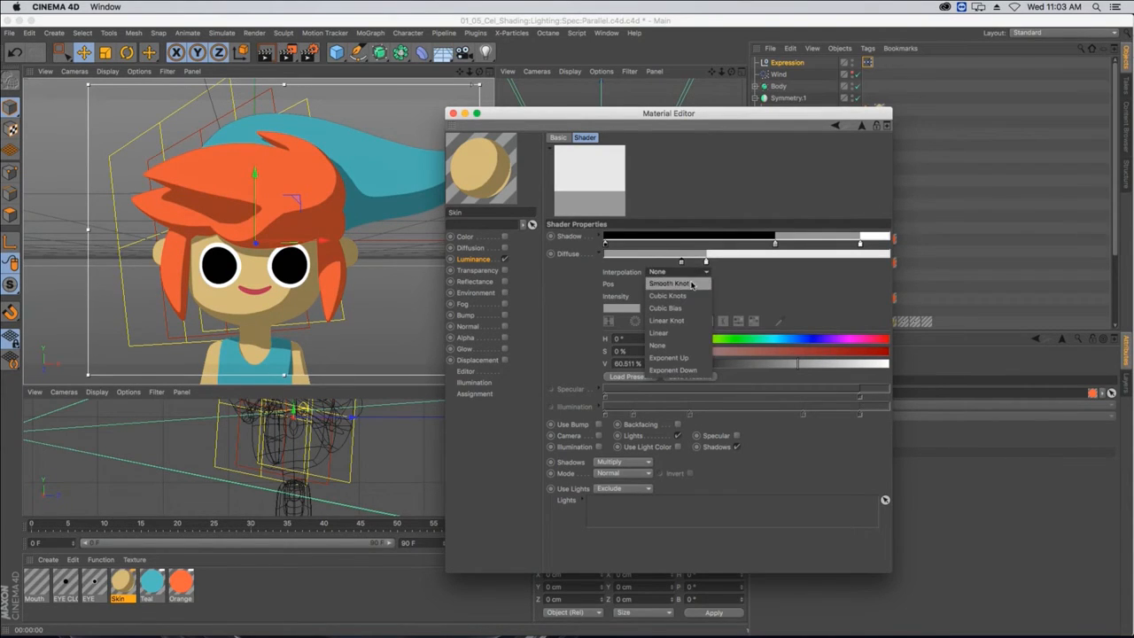
pyautogui.click(692, 283)
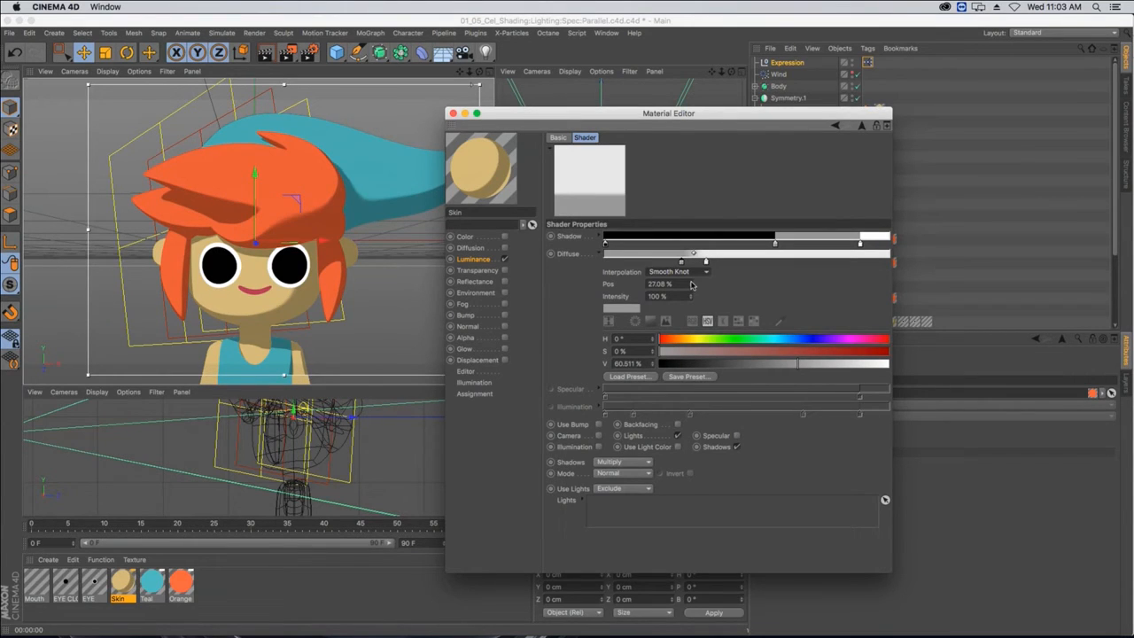
# - Soften the Diffuse gradient with an extra dark knot of 33.941 % V at 13.33 % and the light knot at 73.96 %
pyautogui.moveTo(681, 262)
pyautogui.mouseDown()
pyautogui.moveTo(665, 262)
pyautogui.moveTo(743, 262)
pyautogui.moveTo(667, 259)
pyautogui.mouseUp()
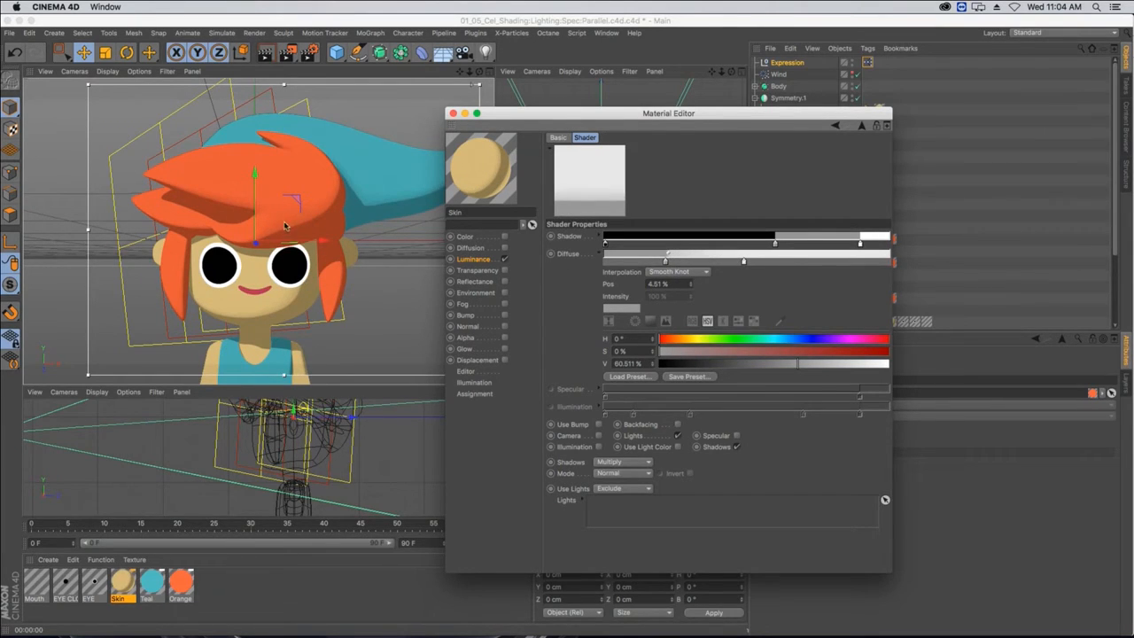
pyautogui.moveTo(669, 255); pyautogui.dragTo(644, 266)
pyautogui.doubleClick(644, 264)
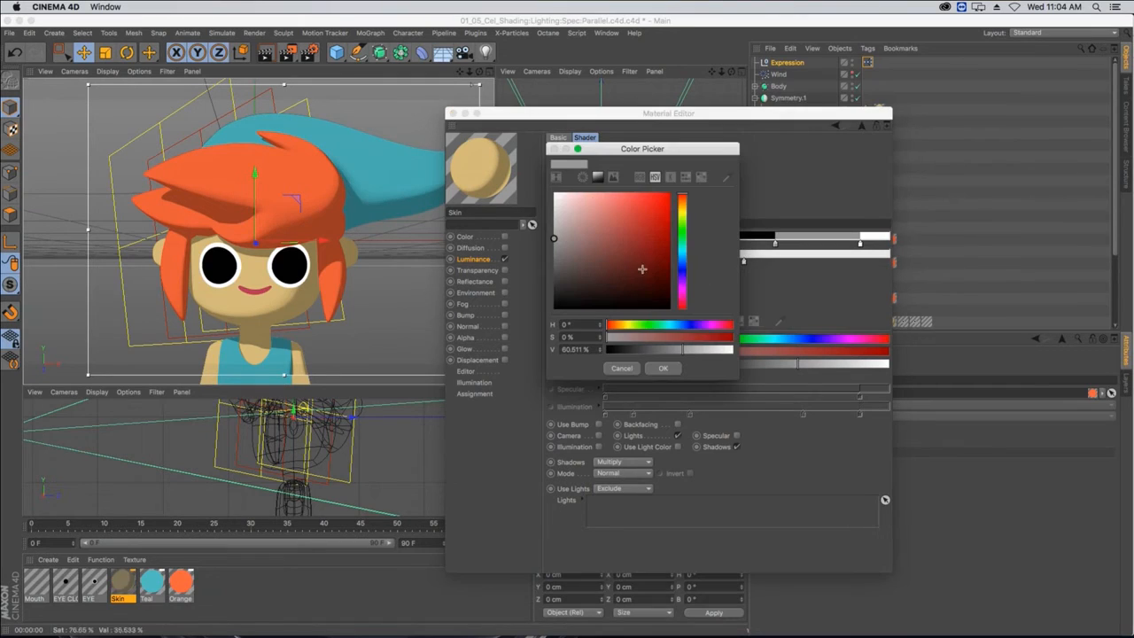
pyautogui.click(660, 368)
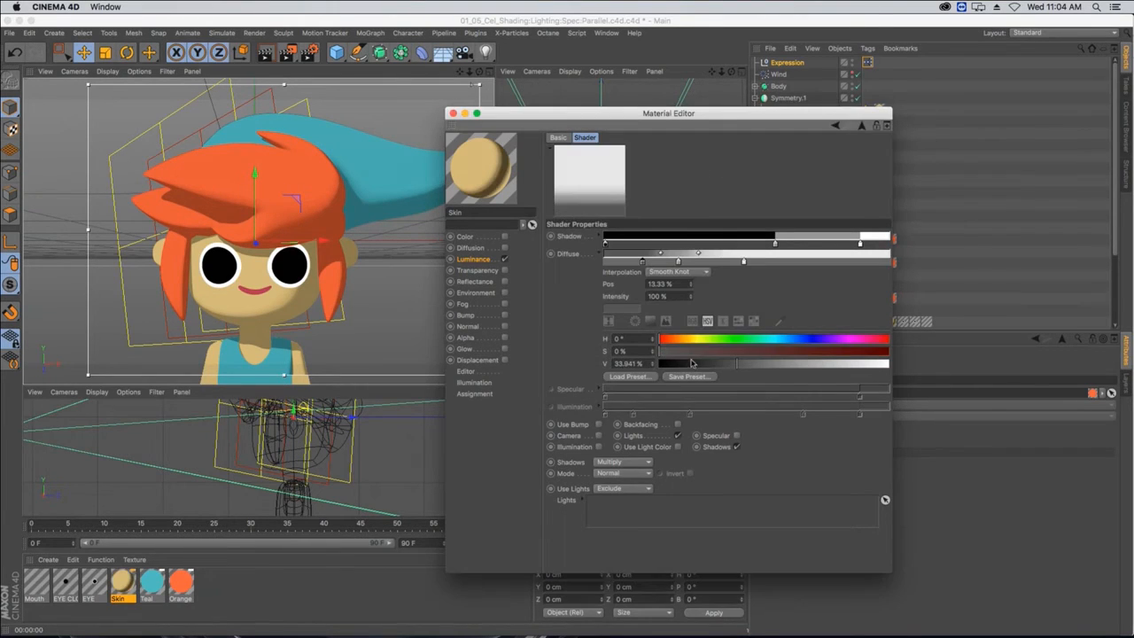
pyautogui.moveTo(658, 255); pyautogui.dragTo(642, 254)
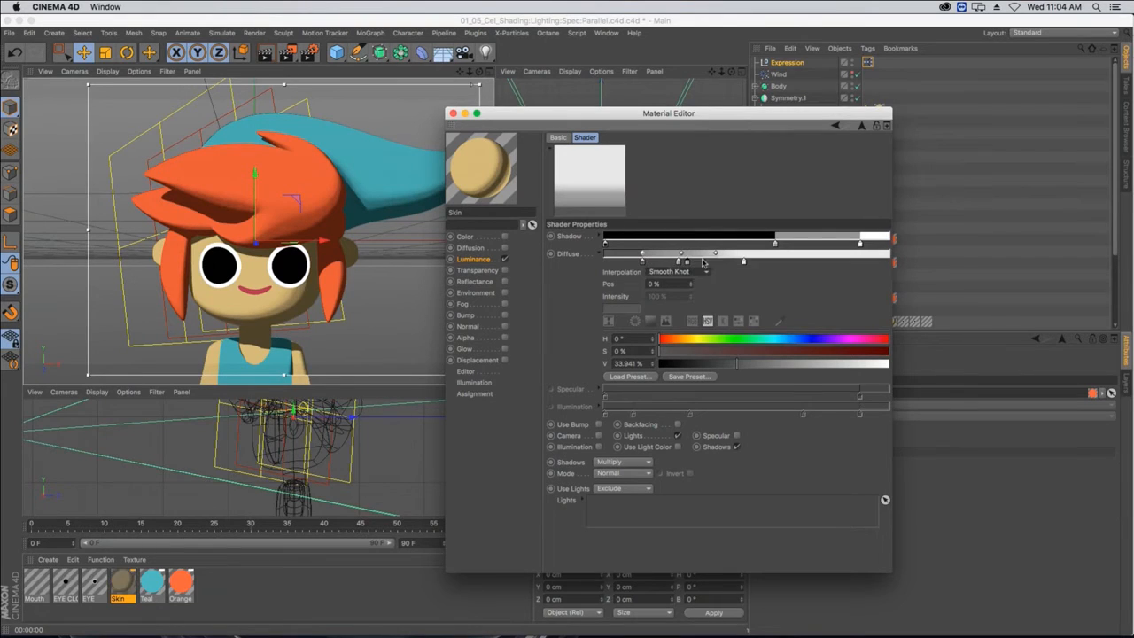
pyautogui.click(688, 263)
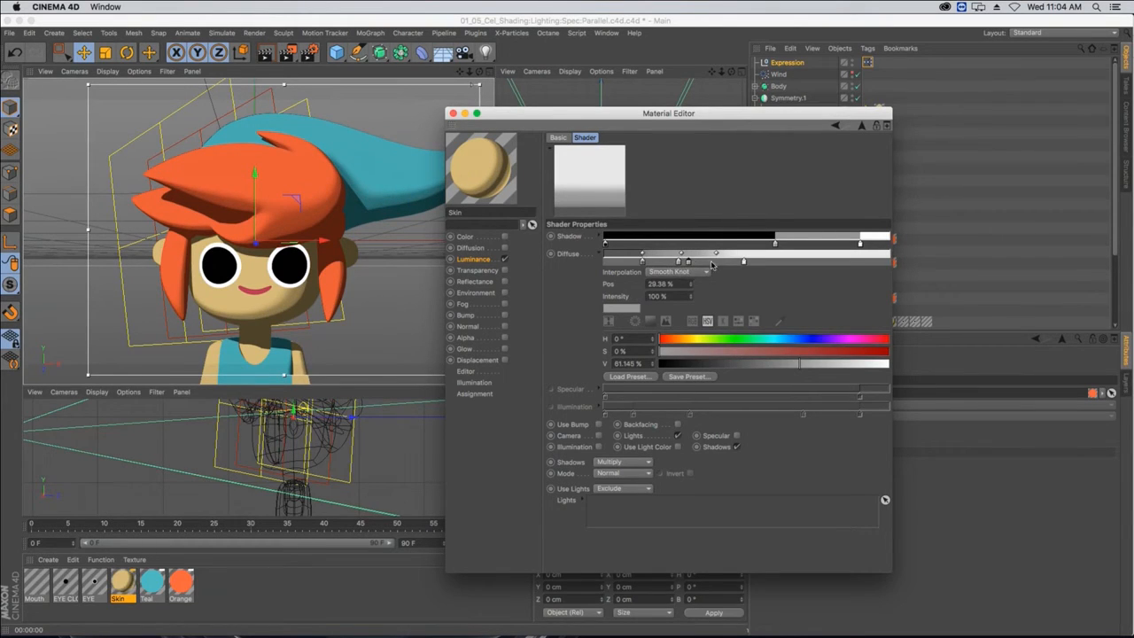
pyautogui.moveTo(689, 263); pyautogui.dragTo(814, 263)
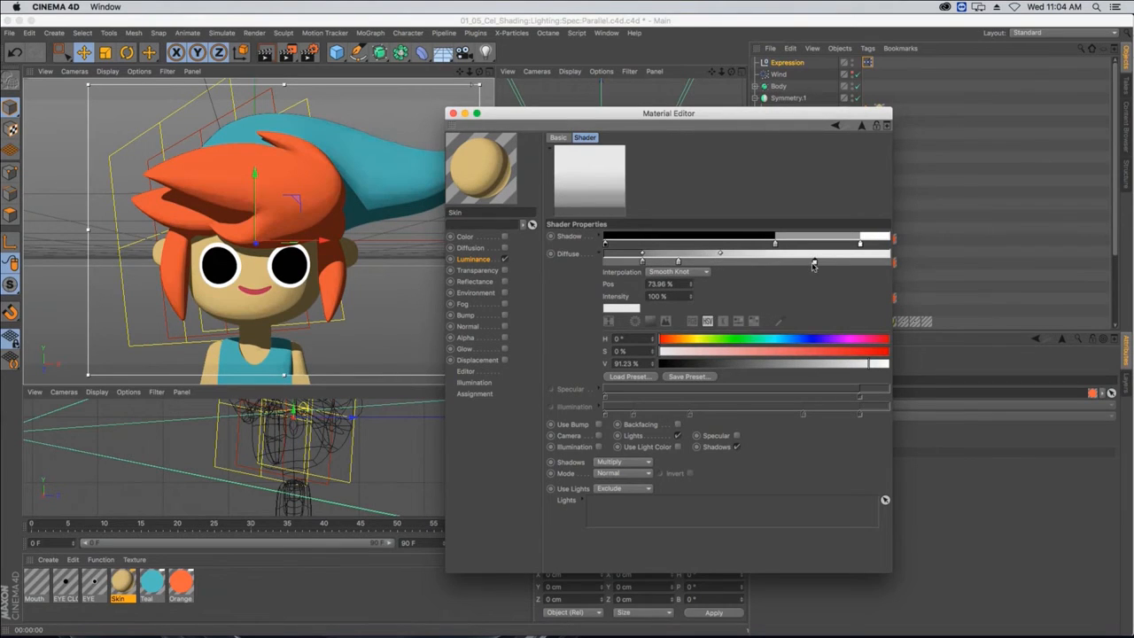
# - Enable Specular in the Skin Cel shader and place the white Specular knot at about 93 %
pyautogui.click(736, 435)
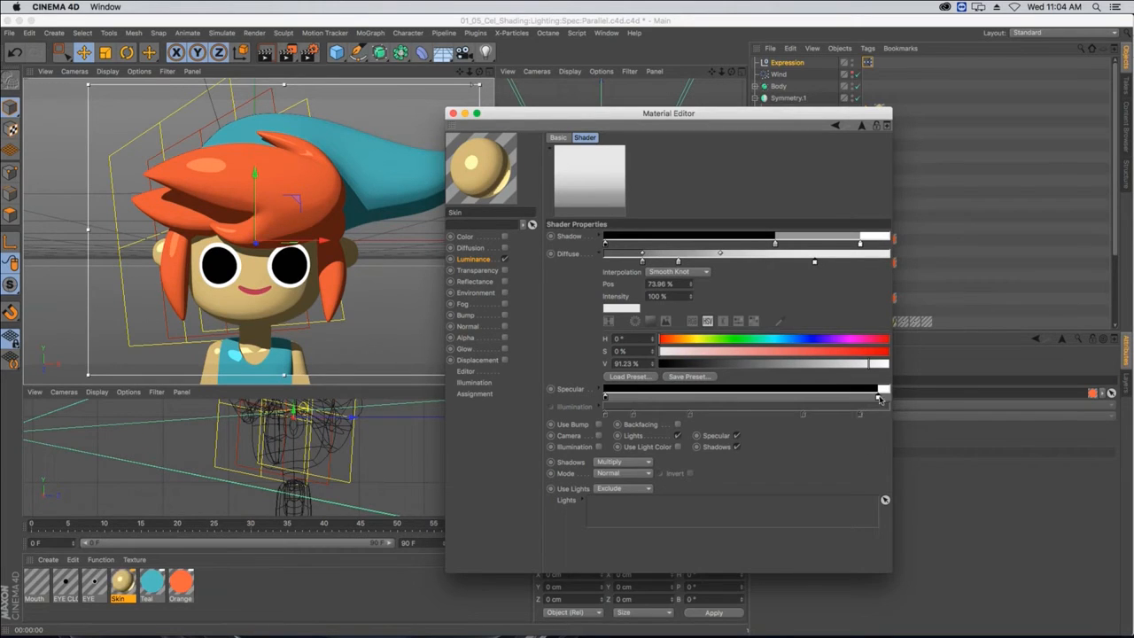
pyautogui.moveTo(861, 397); pyautogui.dragTo(877, 397)
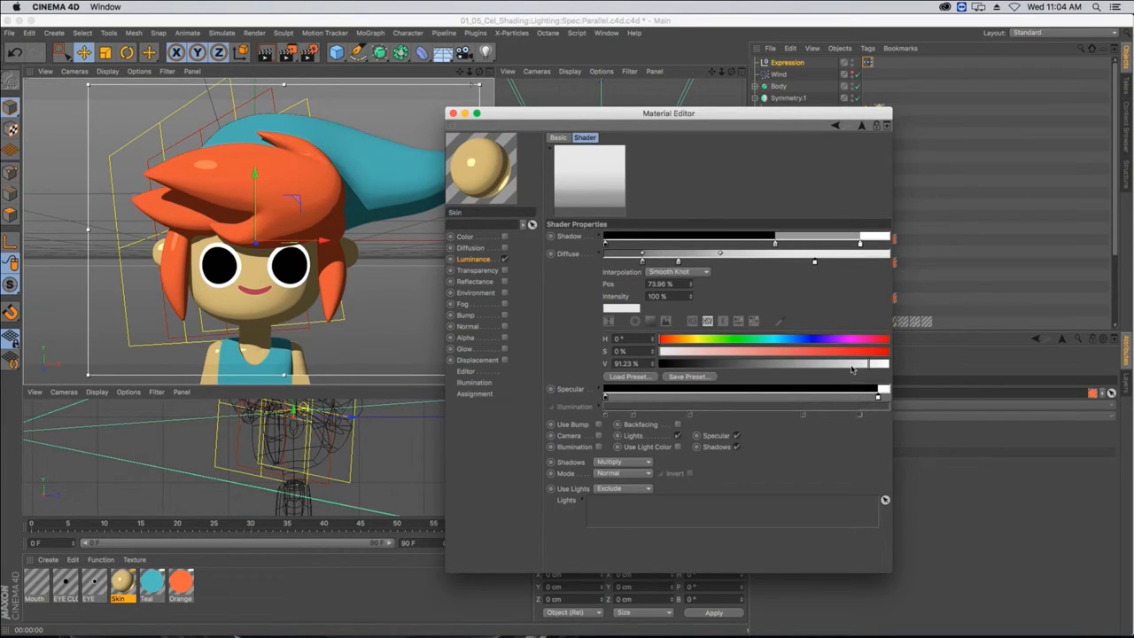
pyautogui.moveTo(879, 399); pyautogui.dragTo(869, 399)
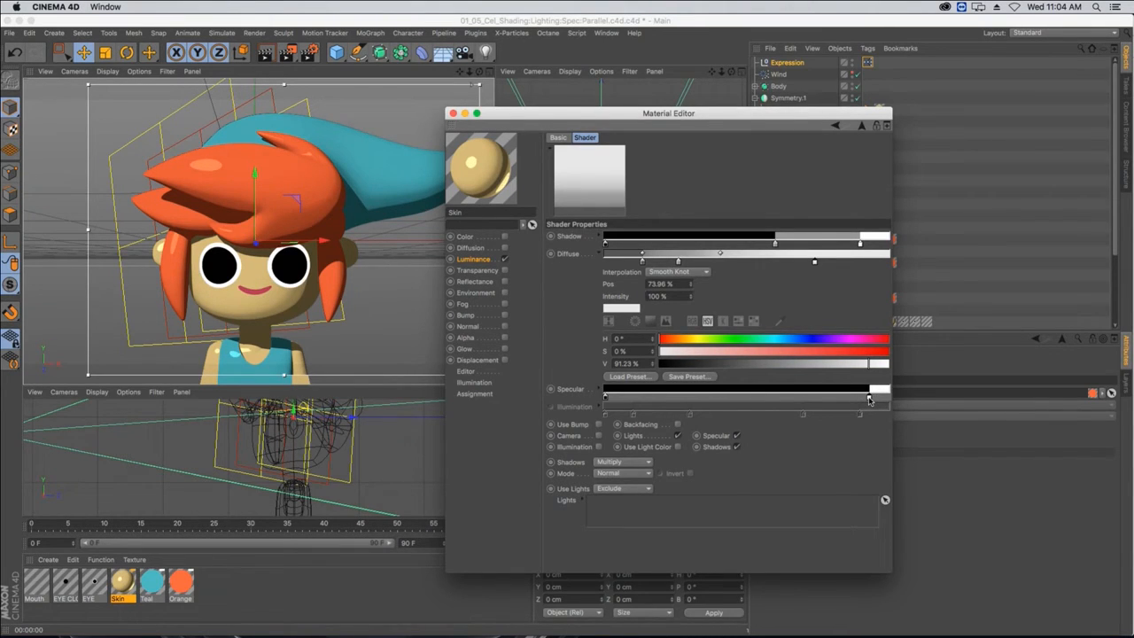
pyautogui.click(643, 260)
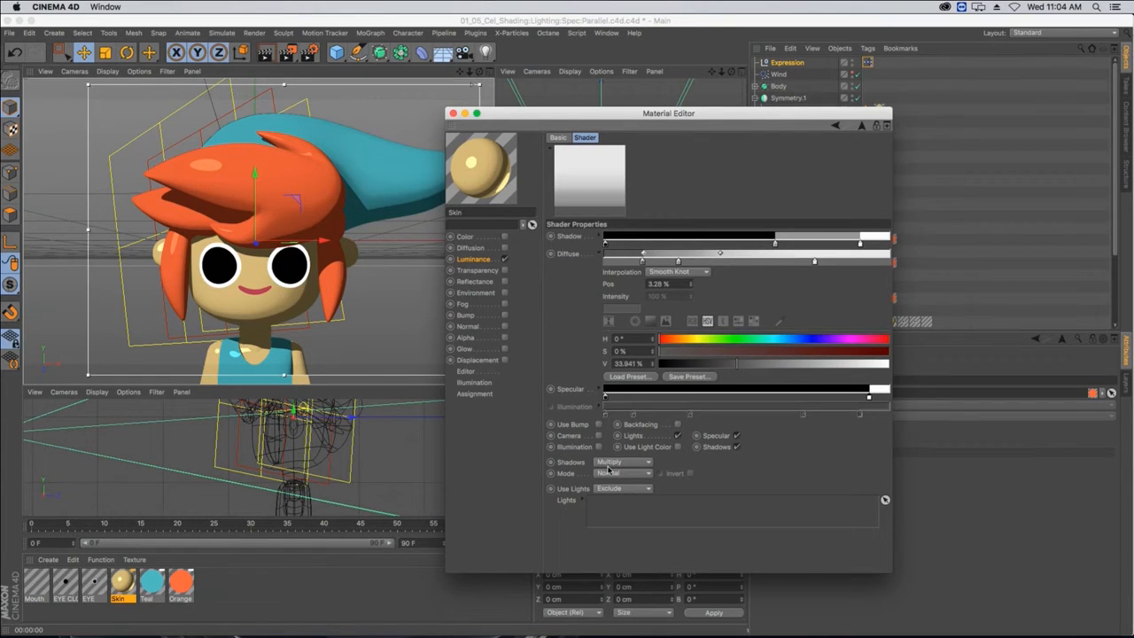
# - Enable the Skin material's Bump channel with a Noise texture and set its Global Scale to 20 %
pyautogui.click(504, 314)
pyautogui.click(615, 206)
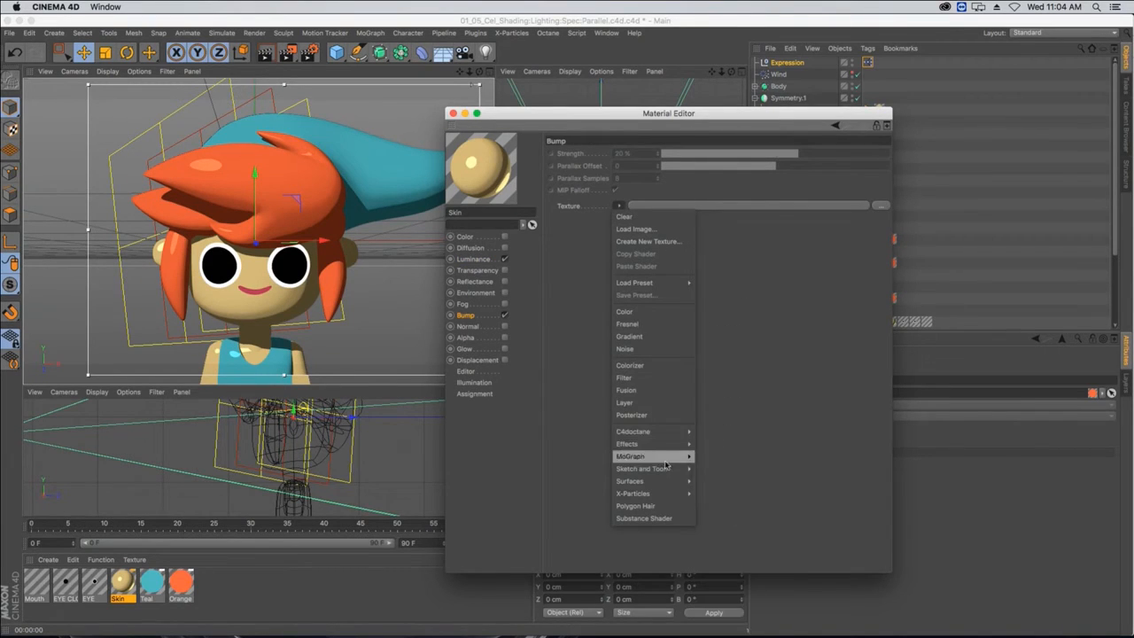
pyautogui.moveTo(666, 468)
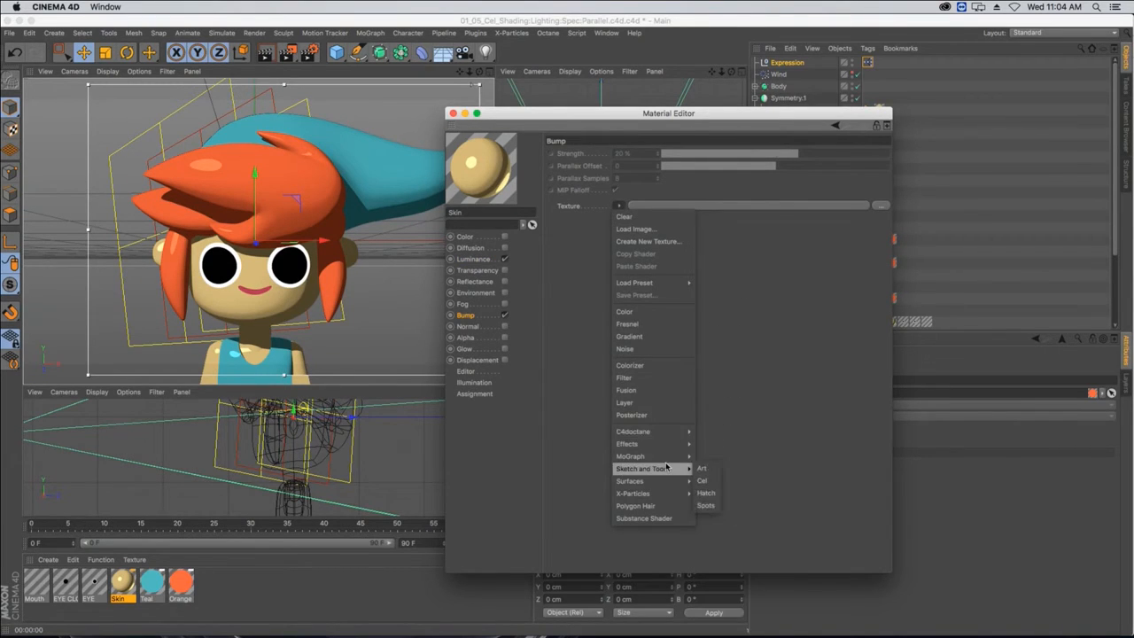
pyautogui.click(622, 349)
pyautogui.click(672, 207)
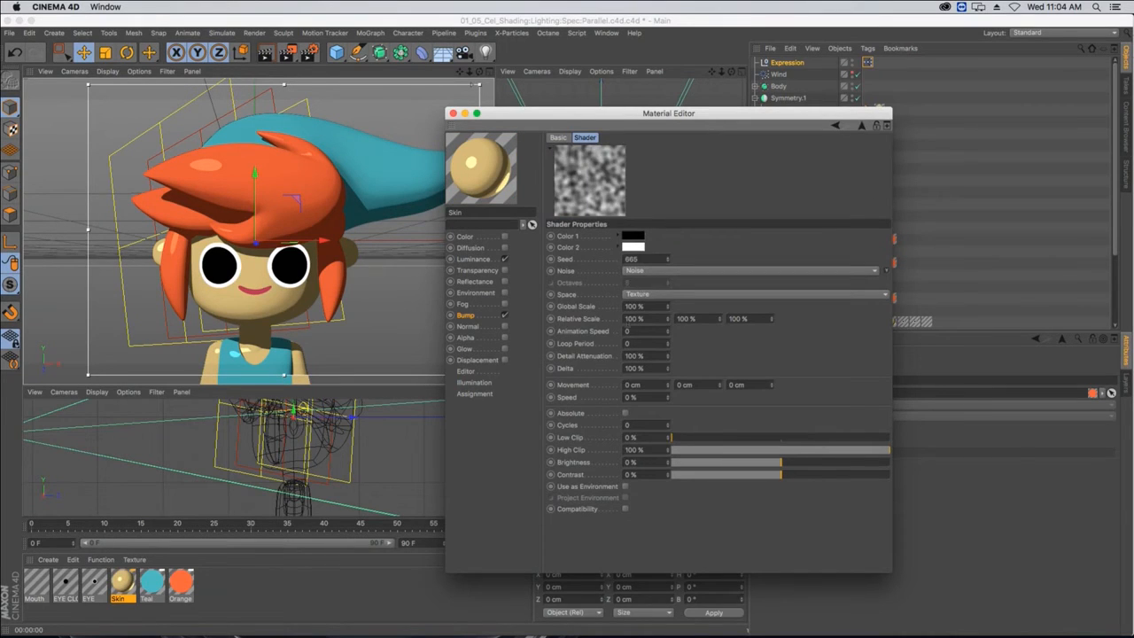
pyautogui.click(634, 306)
pyautogui.write('20')
pyautogui.press('Return')
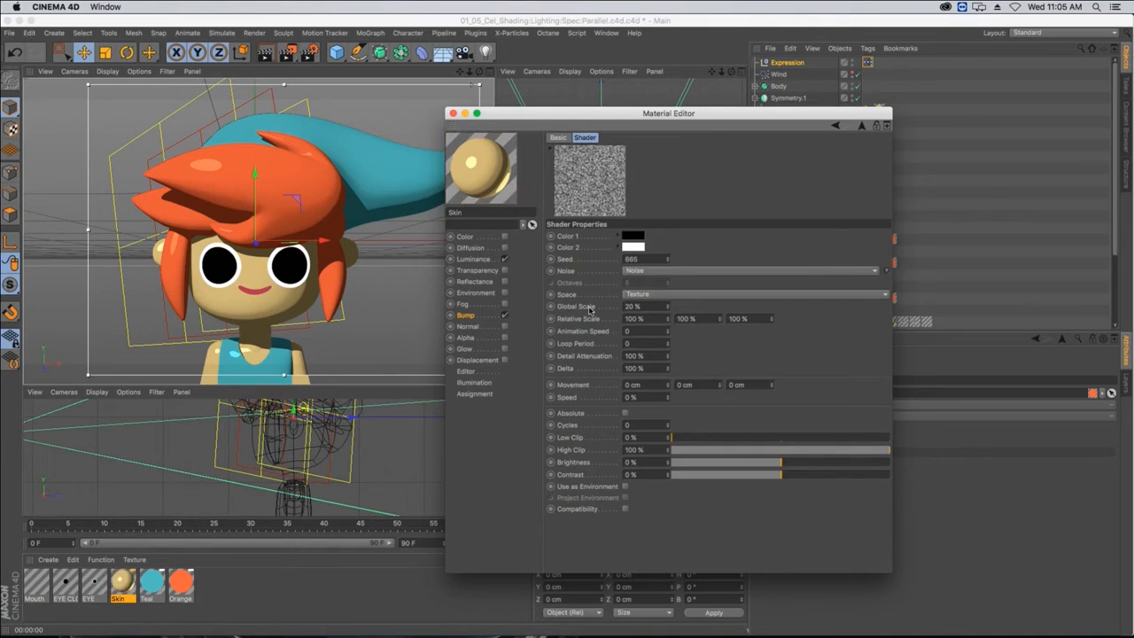
# - Enable Use Bump in the Cel shader of the Skin Luminance channel
pyautogui.click(472, 259)
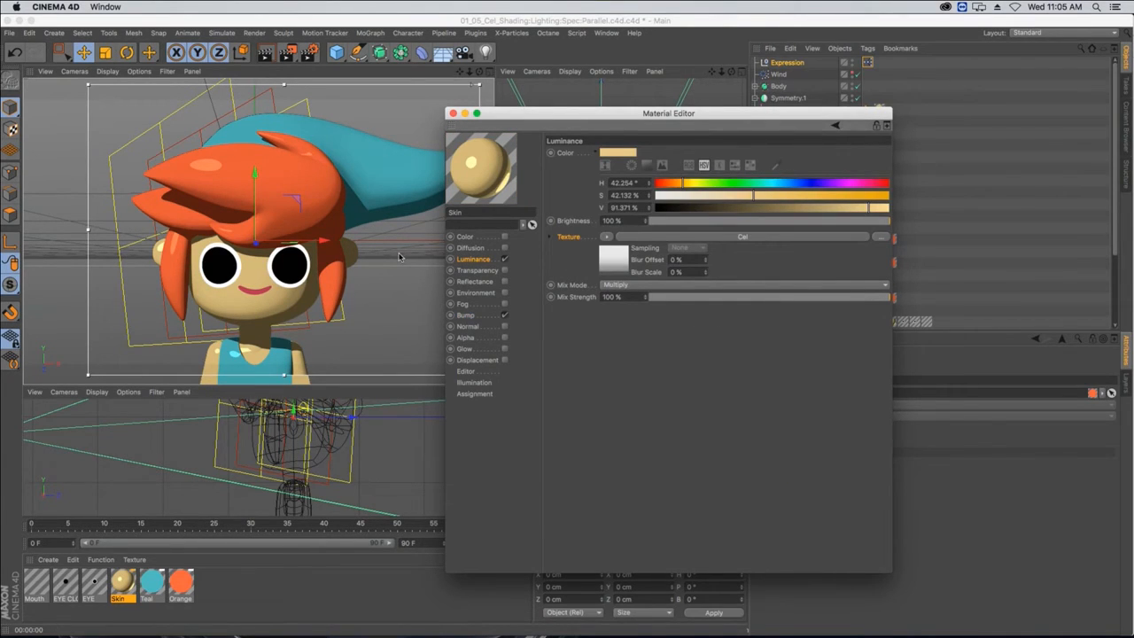
pyautogui.click(676, 239)
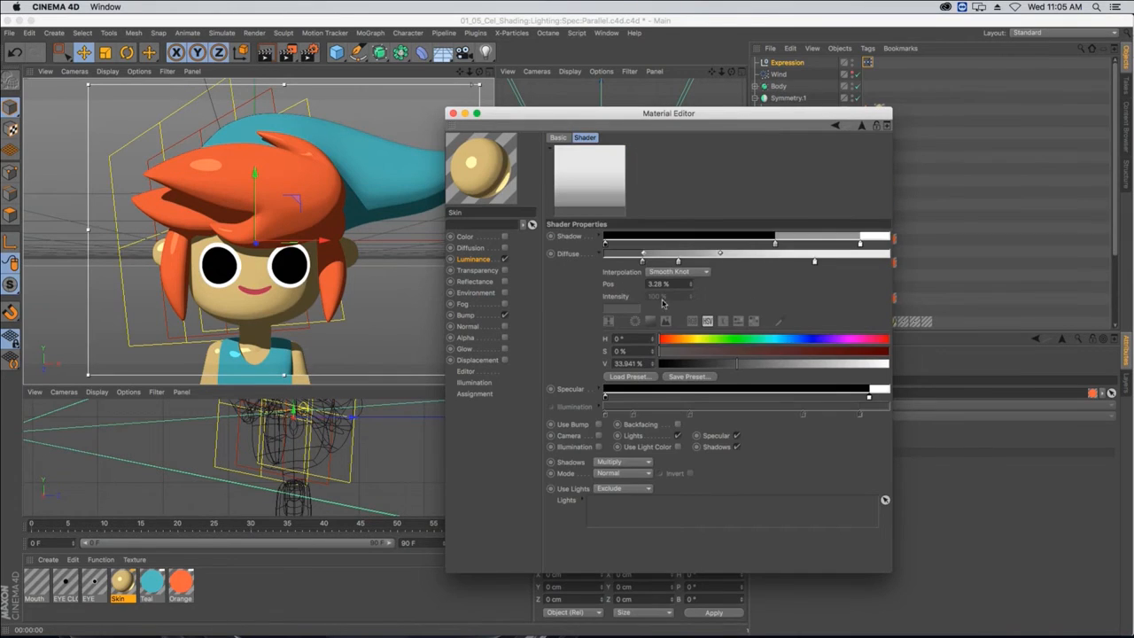
pyautogui.click(598, 424)
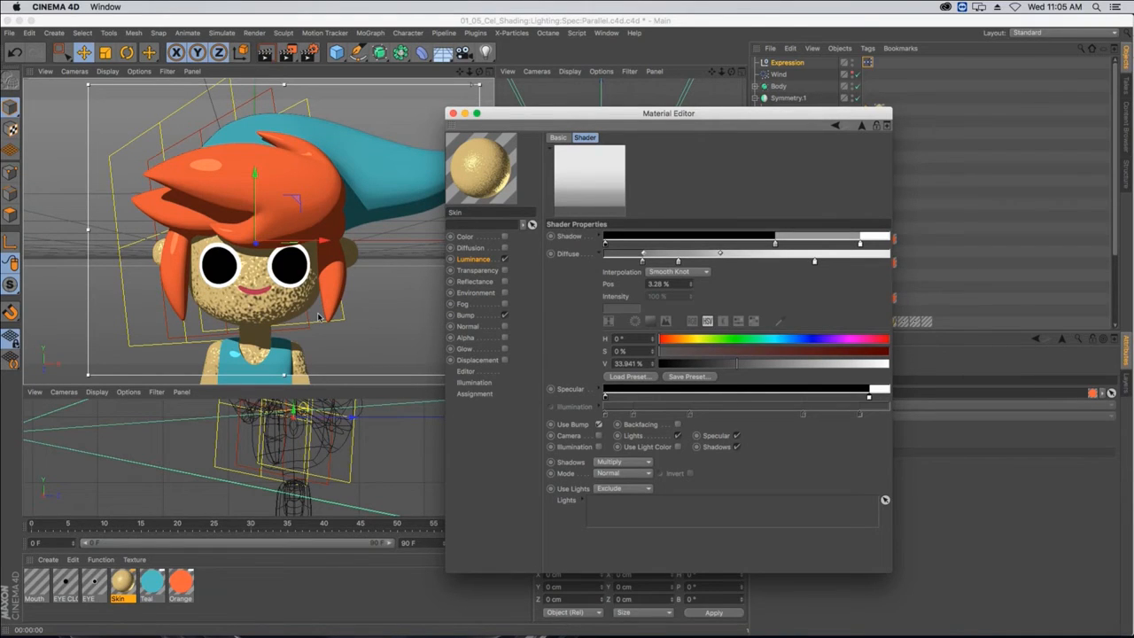
# - Refine the Skin bump by setting the Noise's Global Scale to 5 % and the Bump Strength to 5 %
pyautogui.click(465, 314)
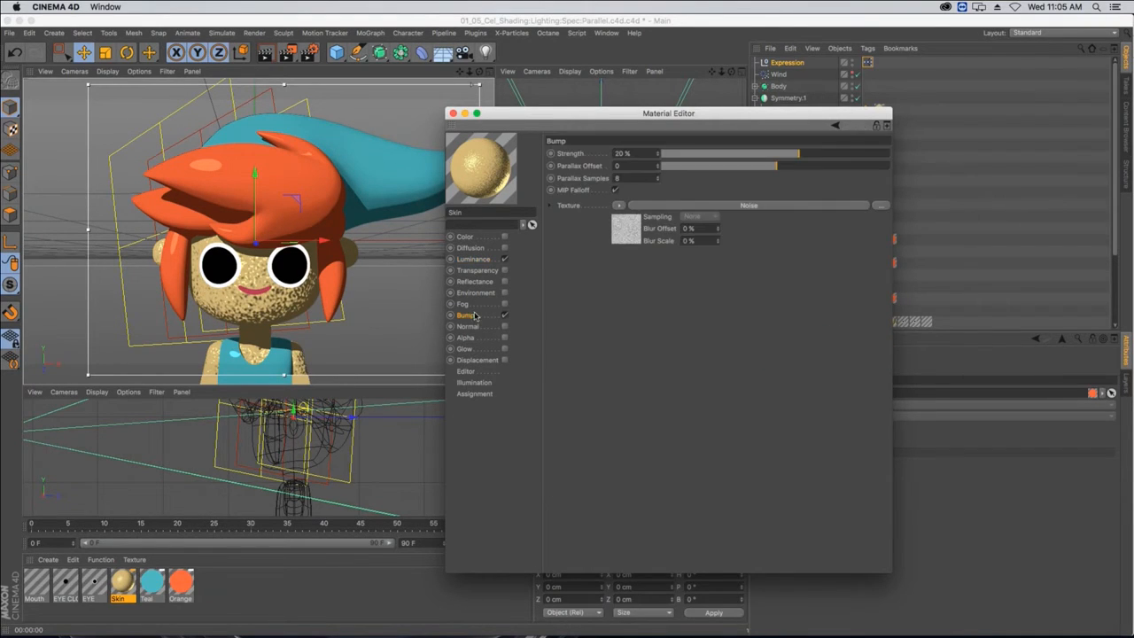
pyautogui.click(653, 220)
pyautogui.moveTo(635, 306); pyautogui.dragTo(571, 306)
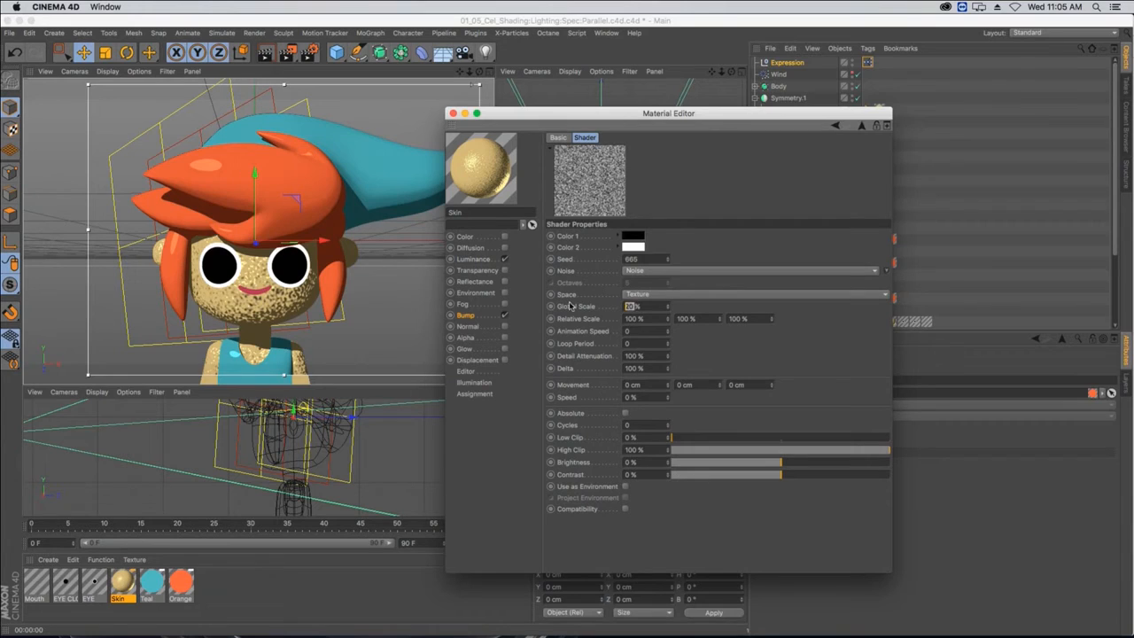
pyautogui.write('58')
pyautogui.press('Return')
pyautogui.moveTo(639, 305); pyautogui.dragTo(587, 299)
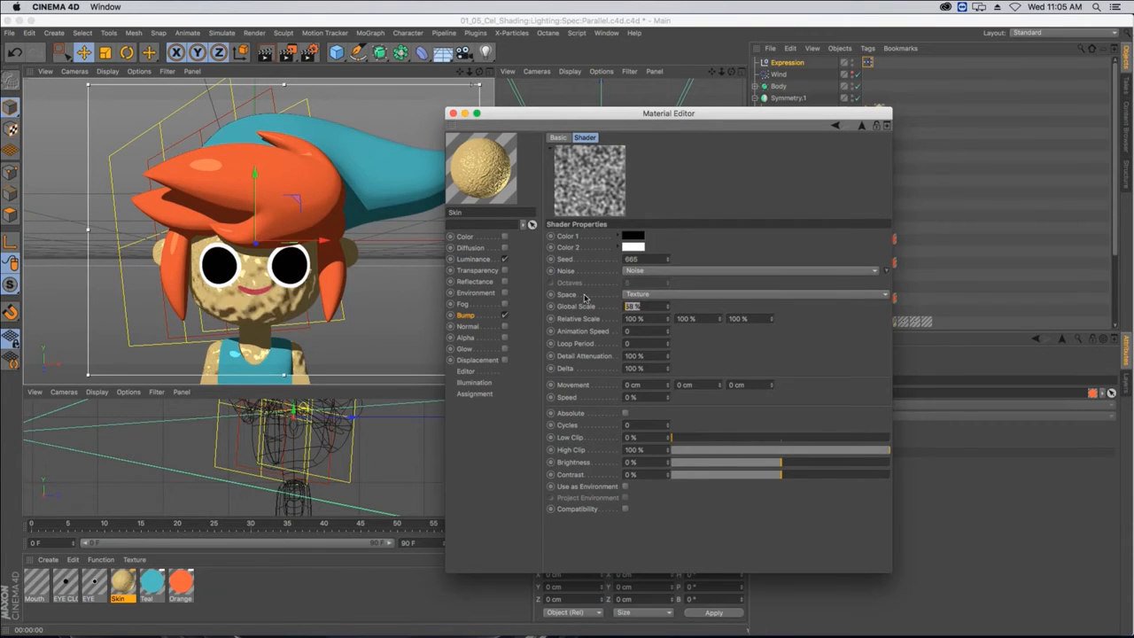
pyautogui.write('5')
pyautogui.press('Return')
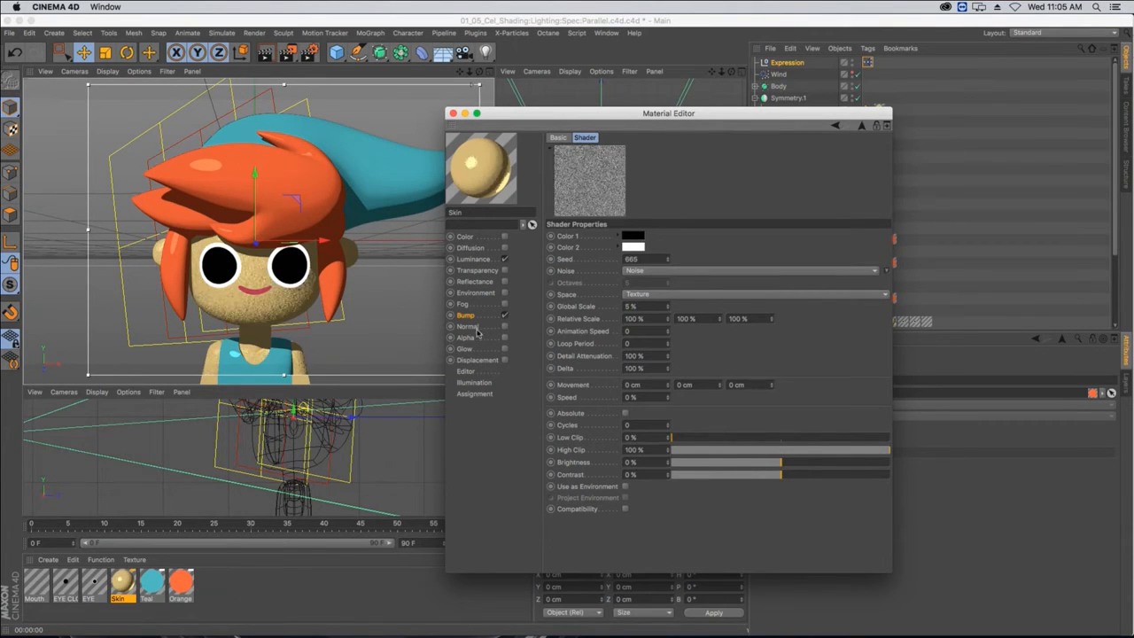
pyautogui.click(469, 315)
pyautogui.moveTo(779, 159); pyautogui.dragTo(778, 157)
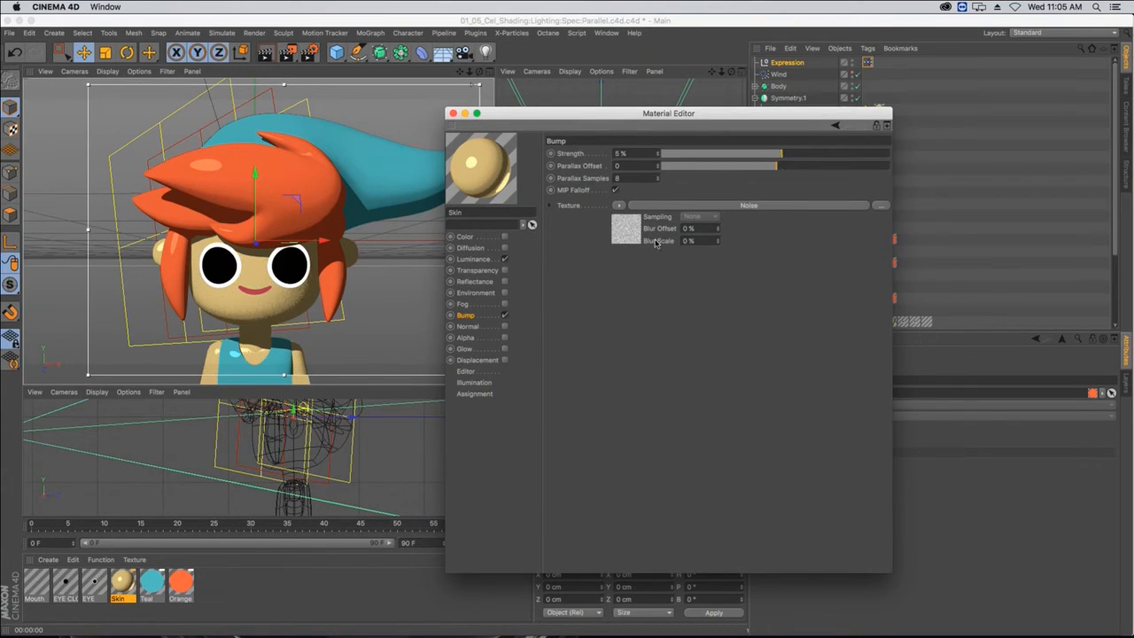
# - Set the Skin Bump texture as the driver and the Bump texture of the Teal and Orange materials as its absolute driven parameter
pyautogui.rightClick(566, 208)
pyautogui.moveTo(577, 213)
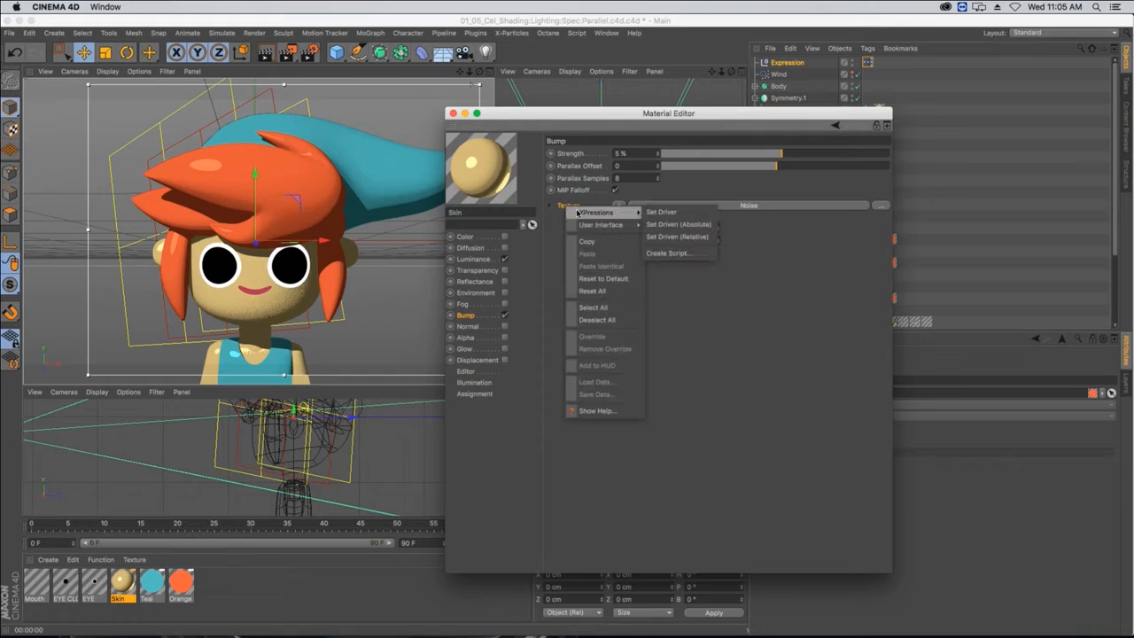
pyautogui.click(654, 212)
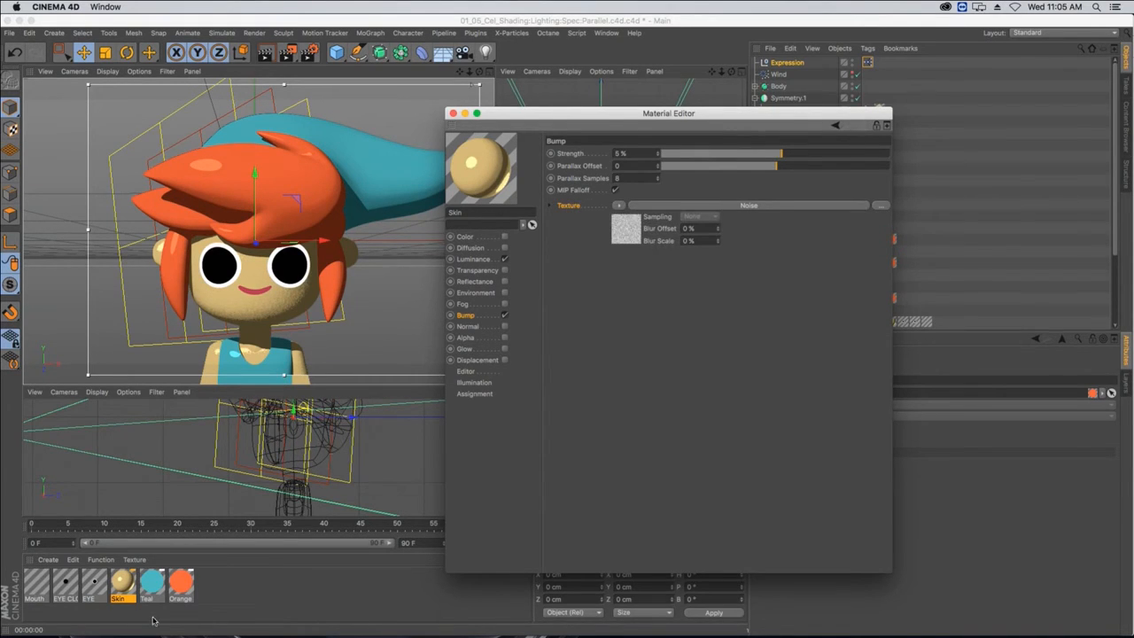
pyautogui.moveTo(152, 620); pyautogui.dragTo(199, 582)
pyautogui.rightClick(567, 213)
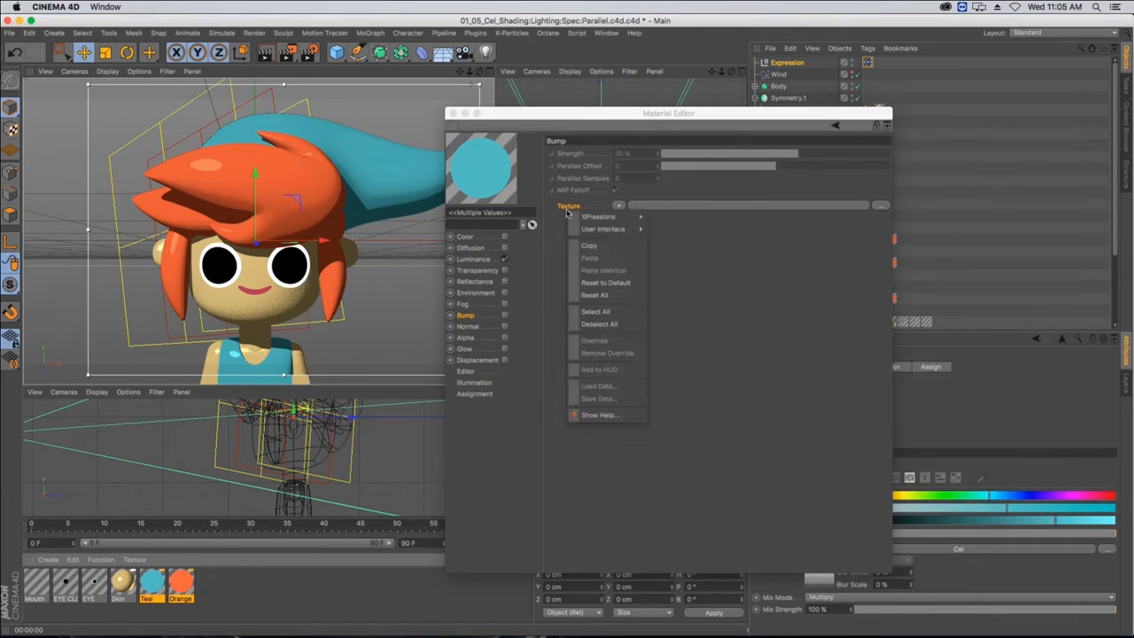
pyautogui.moveTo(611, 216)
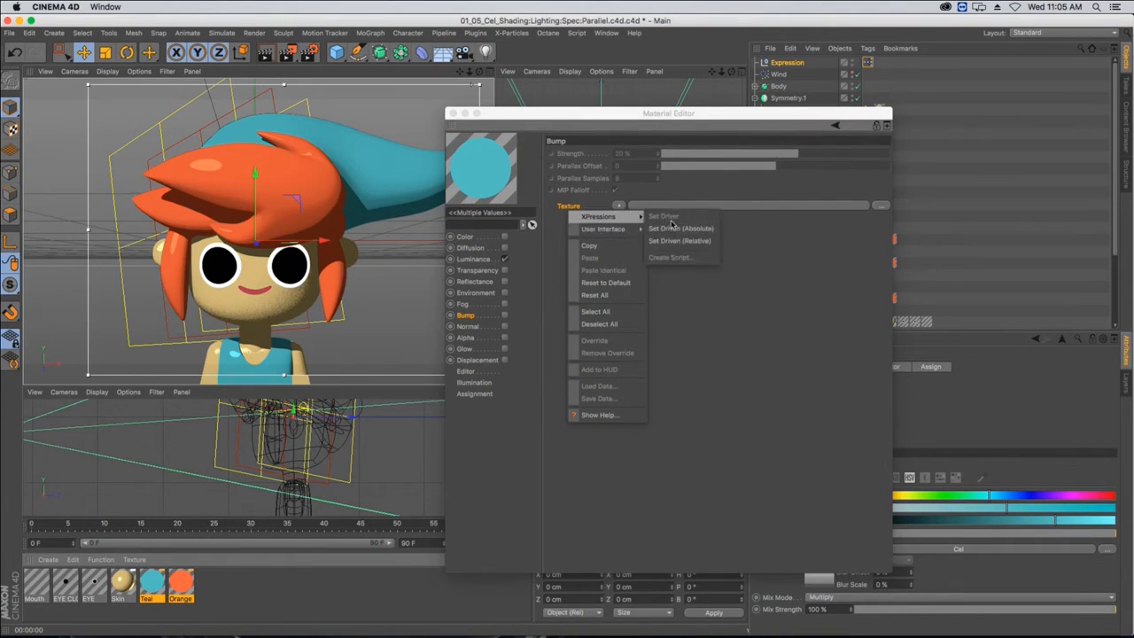
pyautogui.click(673, 228)
# - Enable the Bump channel on the Teal and Orange materials and set its Strength to 9 %
pyautogui.click(504, 316)
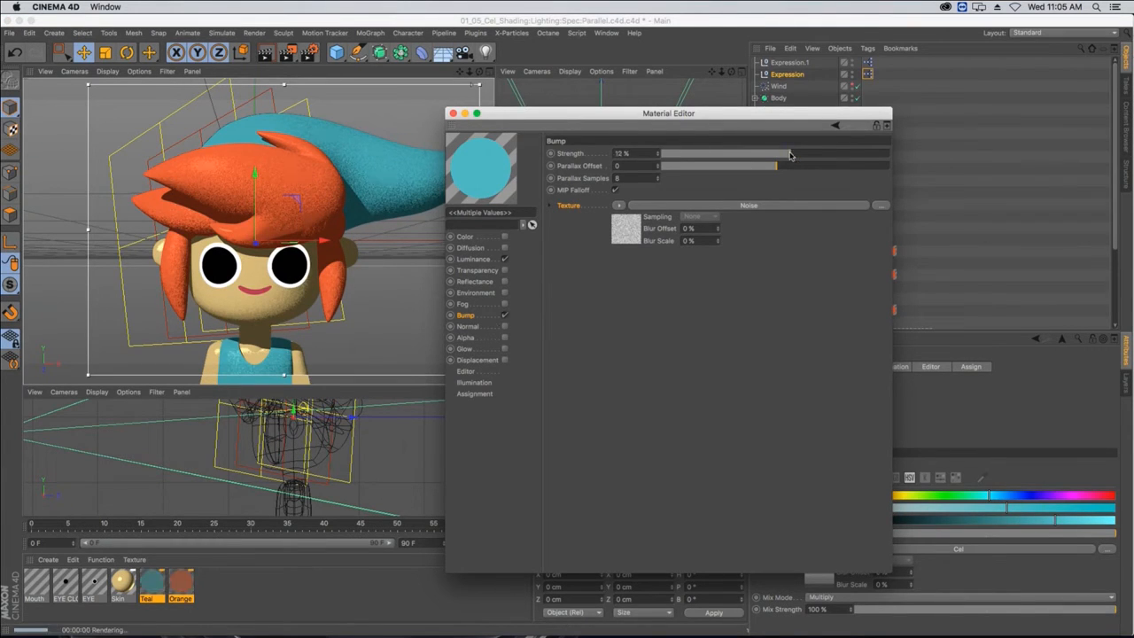
pyautogui.moveTo(791, 156); pyautogui.dragTo(786, 157)
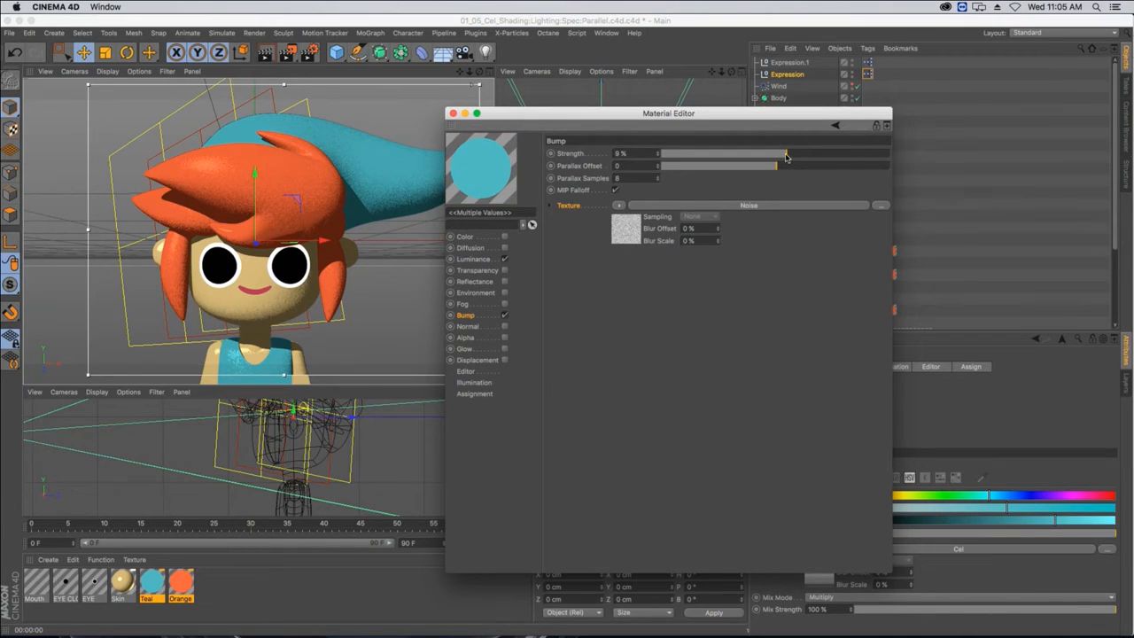
pyautogui.click(453, 113)
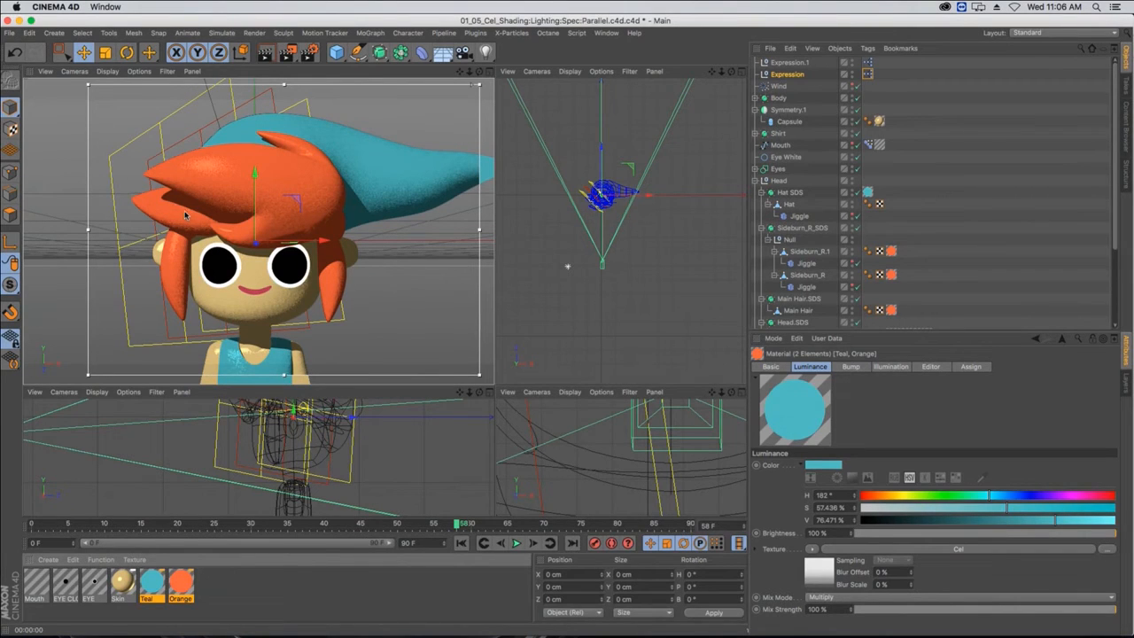
# - Open the scene file 02_01_Stylized_Lines.c4d from the 02_Stylized_Lines folder
pyautogui.click(8, 33)
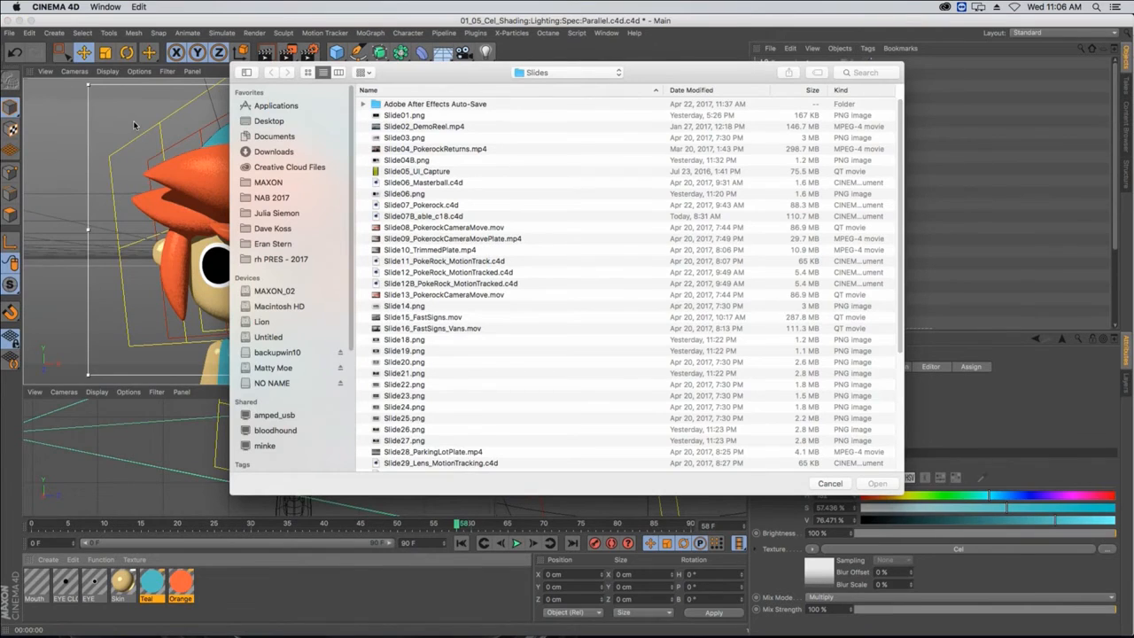
pyautogui.click(830, 483)
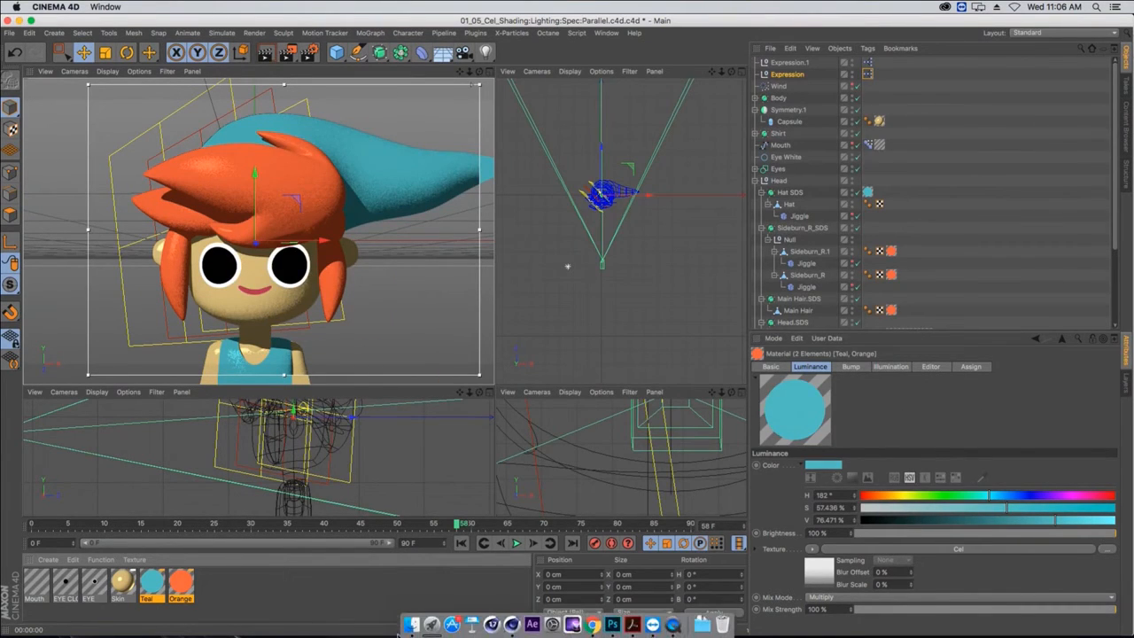
pyautogui.click(414, 623)
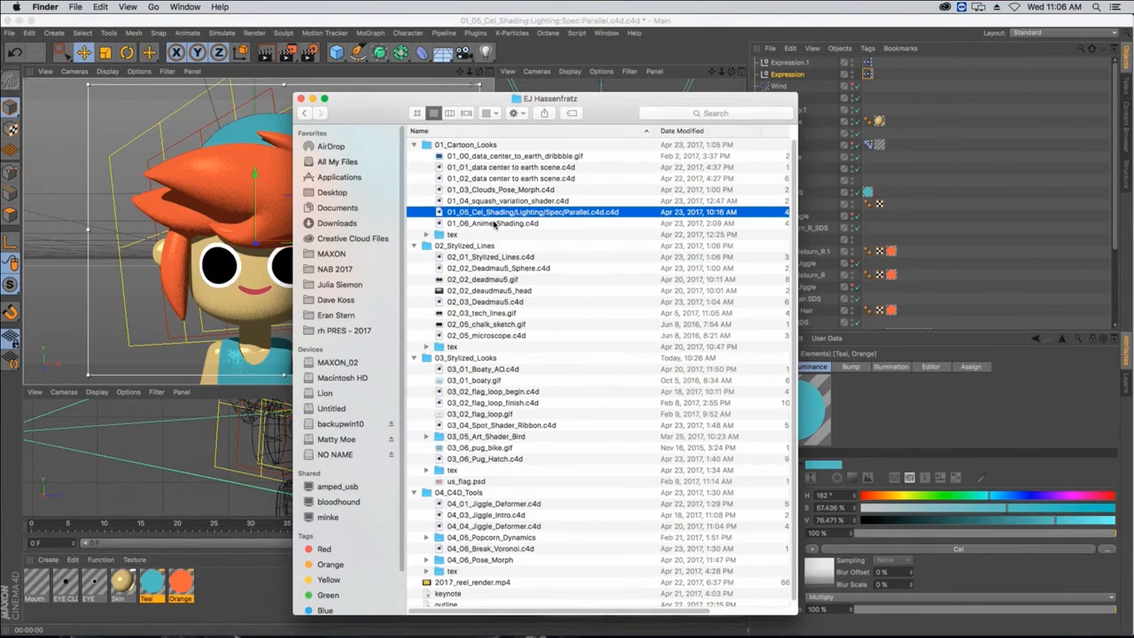
pyautogui.doubleClick(493, 257)
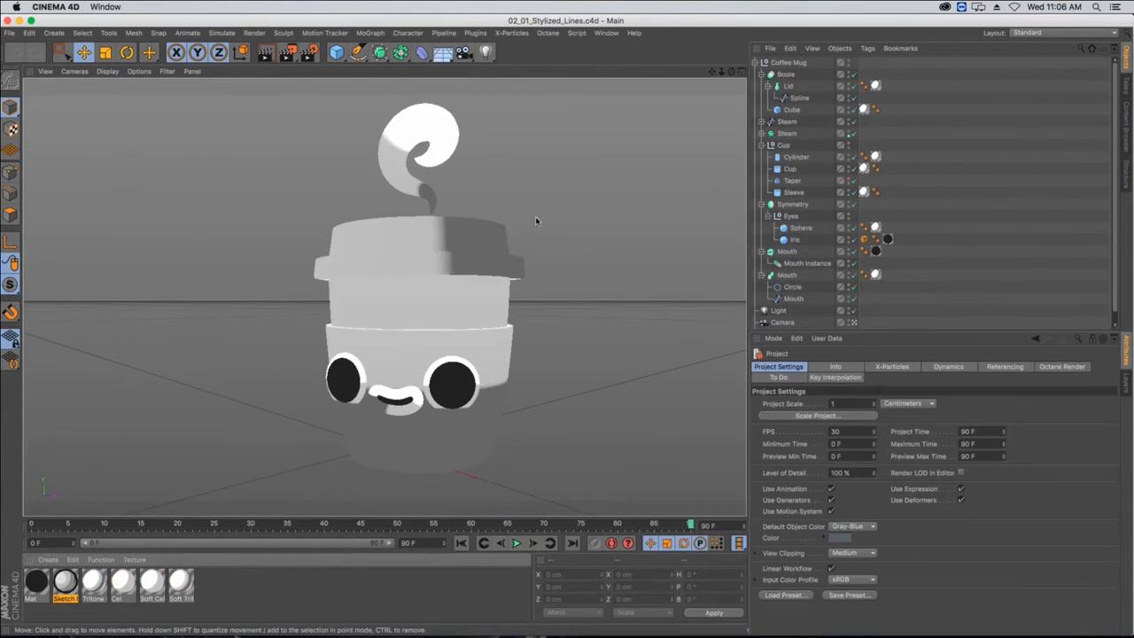
# - Render the coffee cup in the perspective view from adjusted camera positions to preview its outlines and shading
pyautogui.click(545, 259)
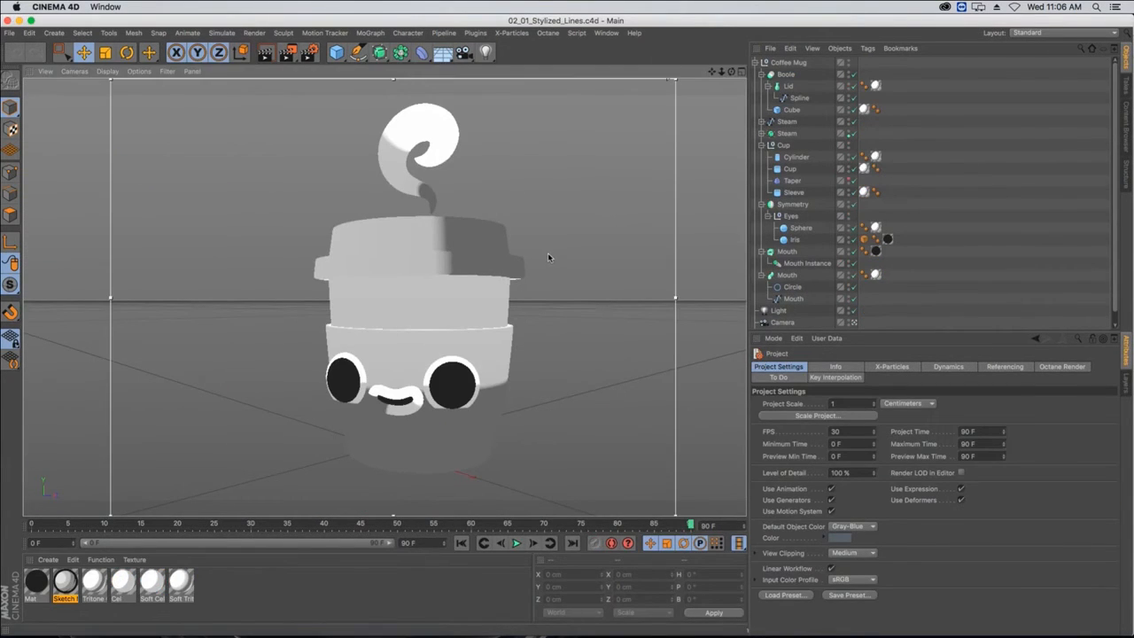
pyautogui.press('super+r')
pyautogui.keyDown('alt'); pyautogui.moveTo(456, 314); pyautogui.dragTo(412, 307, button='middle'); pyautogui.keyUp('alt')
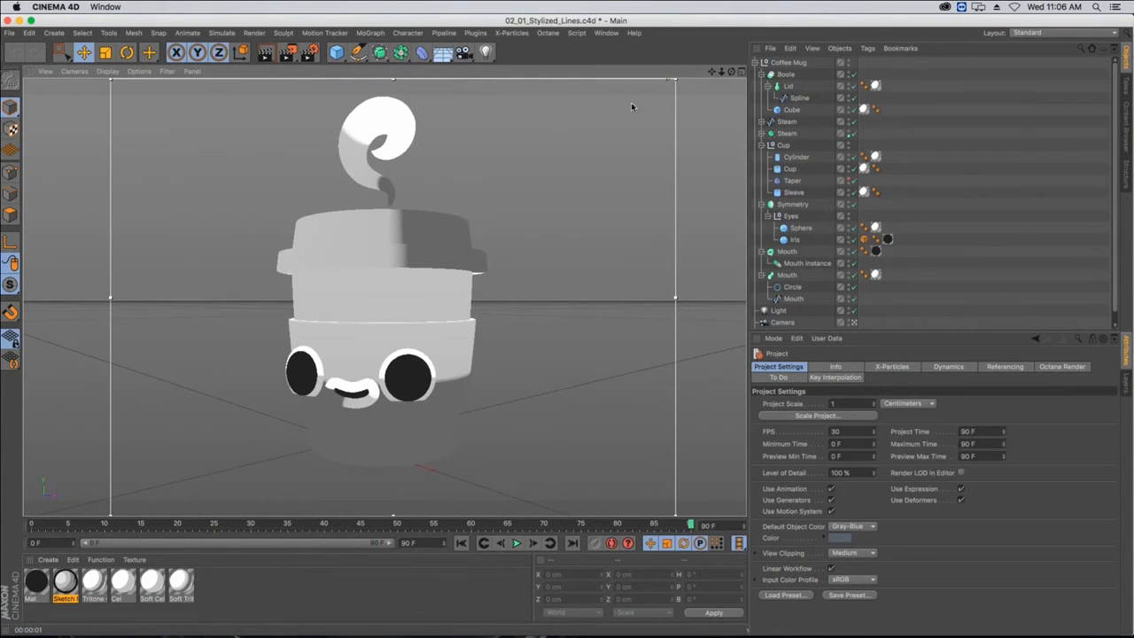
pyautogui.press('super+r')
pyautogui.keyDown('alt'); pyautogui.moveTo(428, 283); pyautogui.dragTo(443, 297); pyautogui.keyUp('alt')
pyautogui.press('super+r')
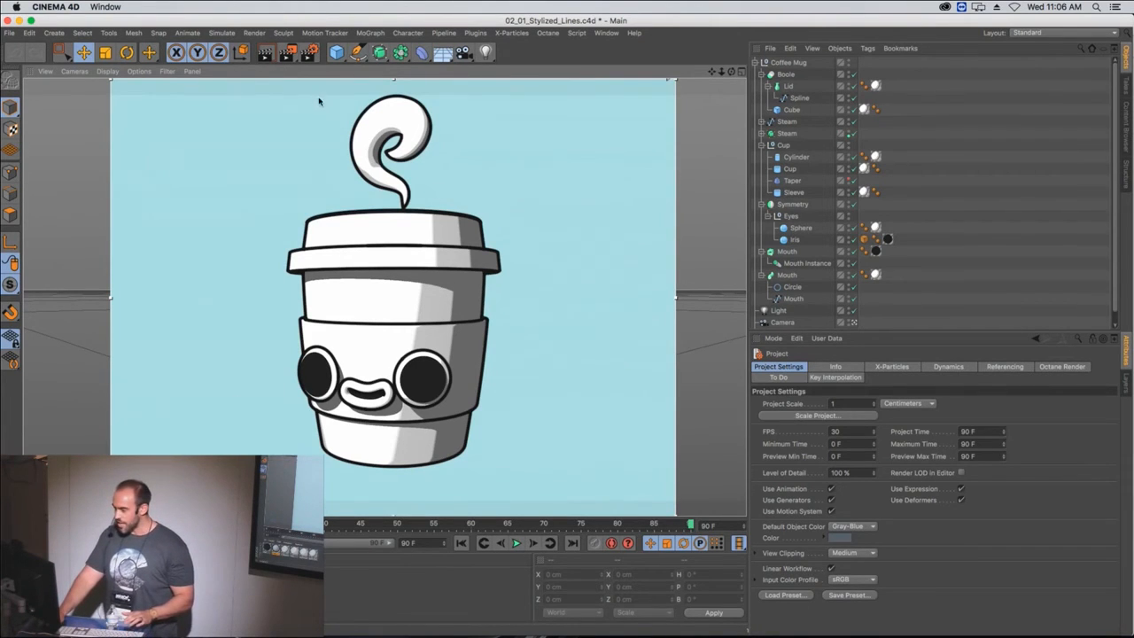
# - Swap the Material Override's custom material in the render settings to Cel, Soft Cel and finally Soft Tritone
pyautogui.click(309, 53)
pyautogui.moveTo(293, 53); pyautogui.dragTo(716, 112)
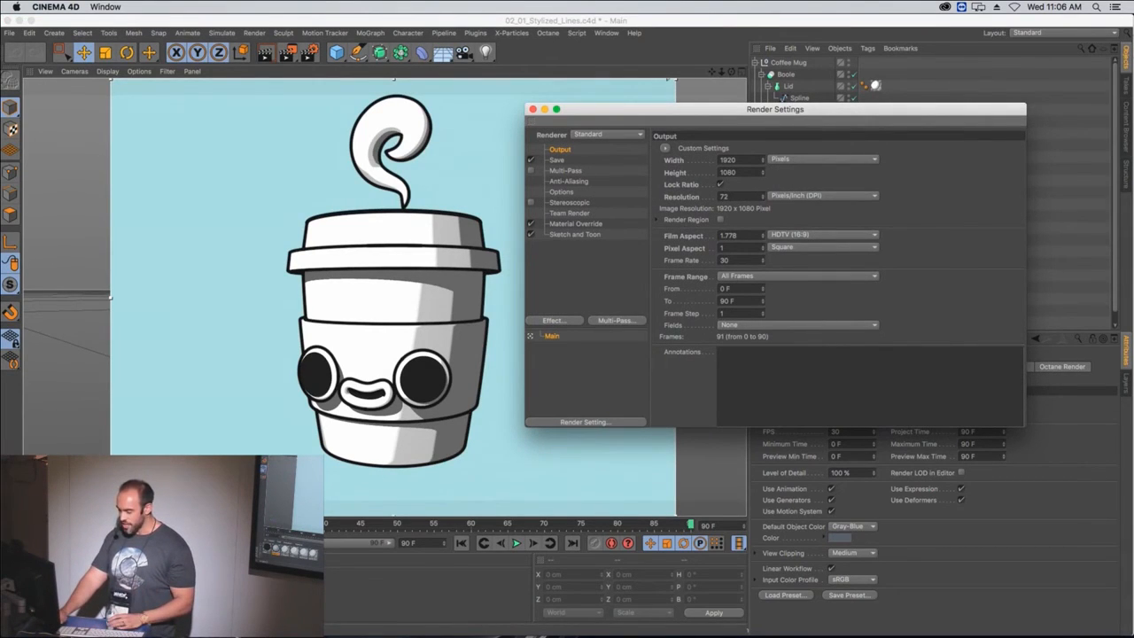
pyautogui.click(71, 589)
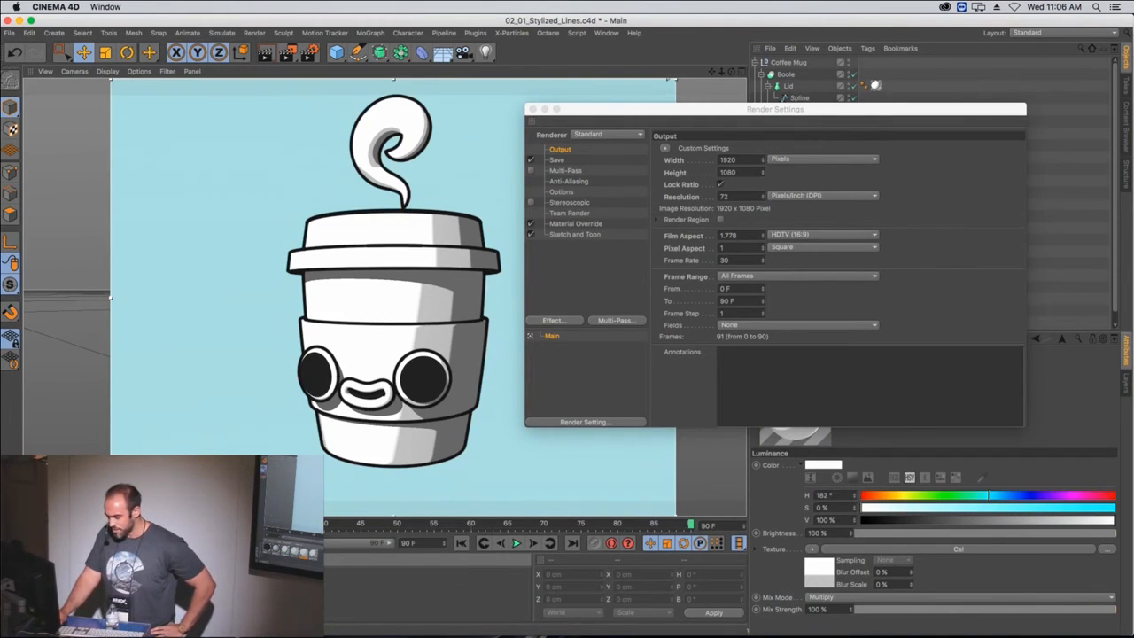
pyautogui.click(576, 223)
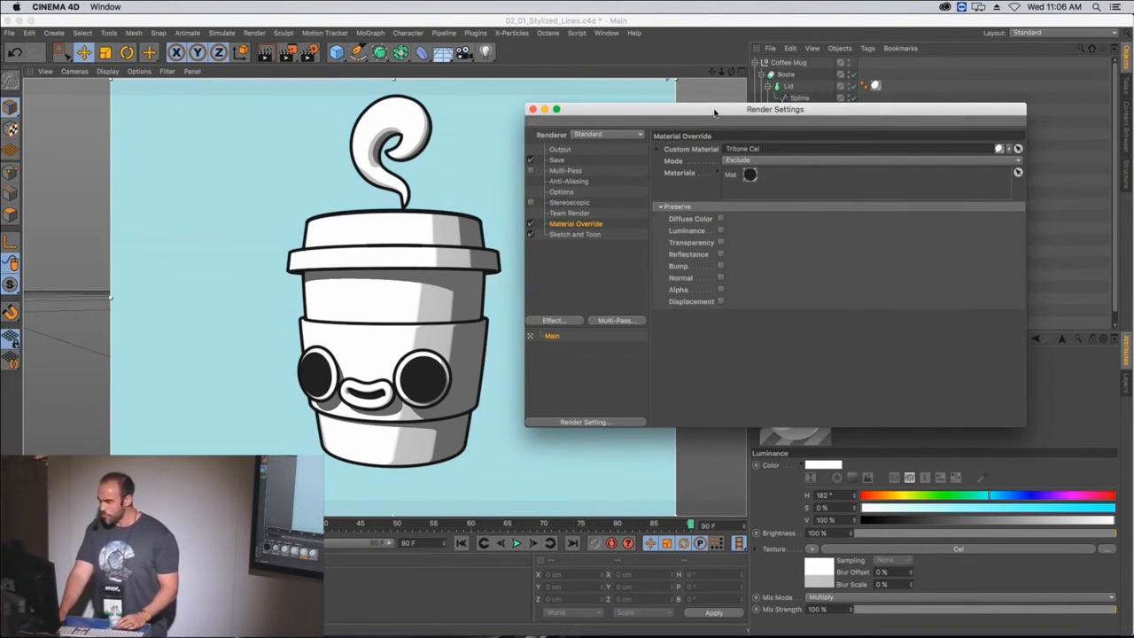
pyautogui.moveTo(738, 109); pyautogui.dragTo(742, 108)
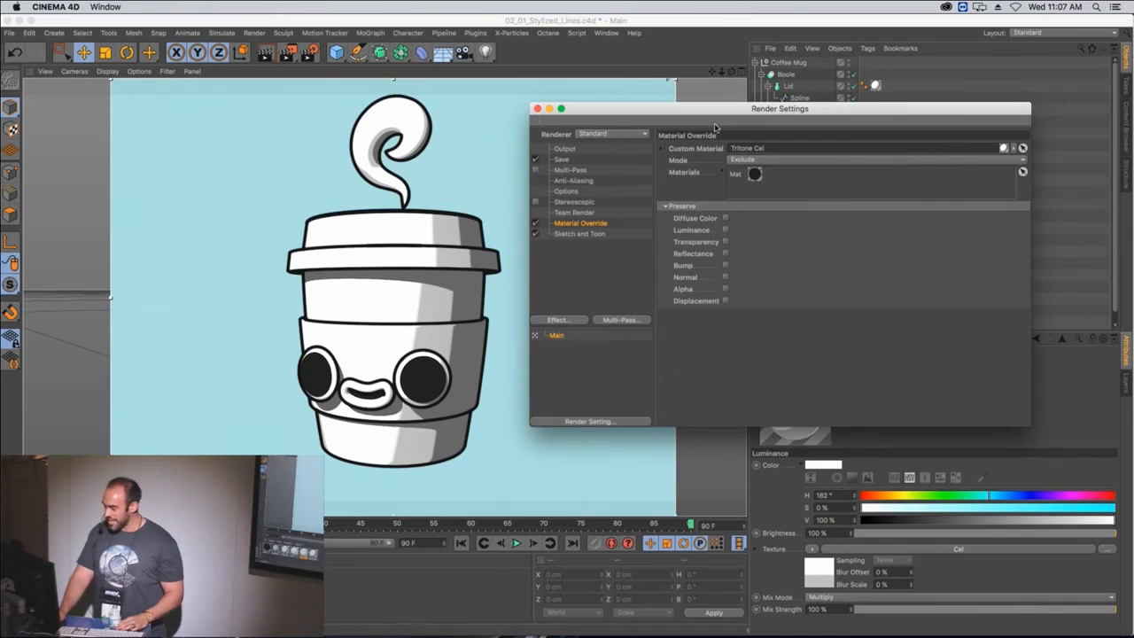
pyautogui.moveTo(152, 581); pyautogui.dragTo(739, 149)
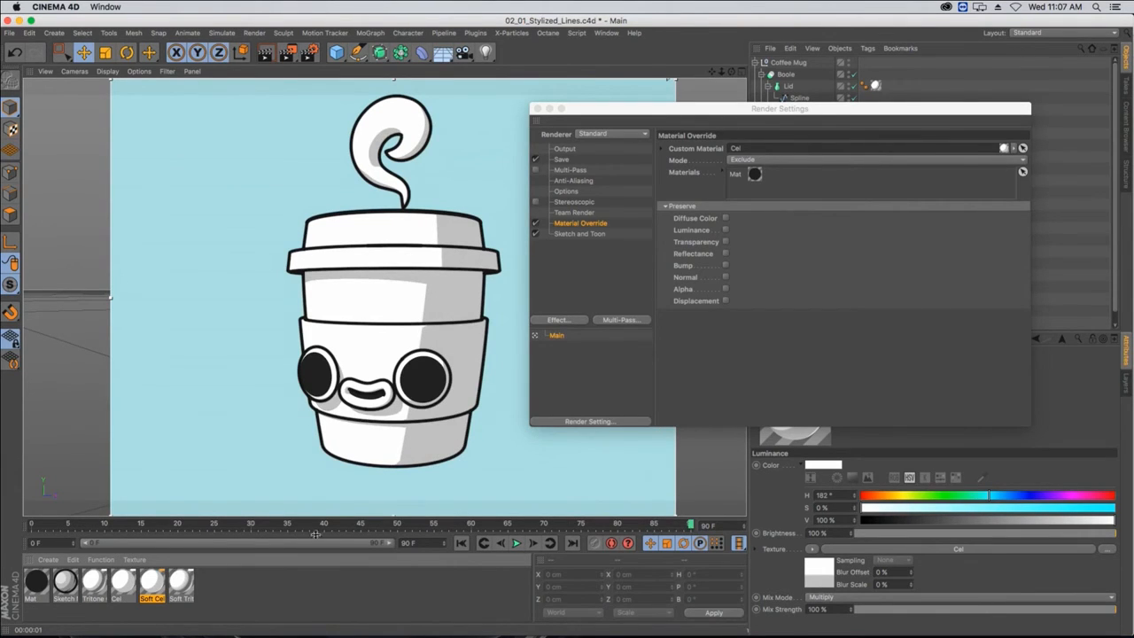
pyautogui.moveTo(146, 584); pyautogui.dragTo(792, 148)
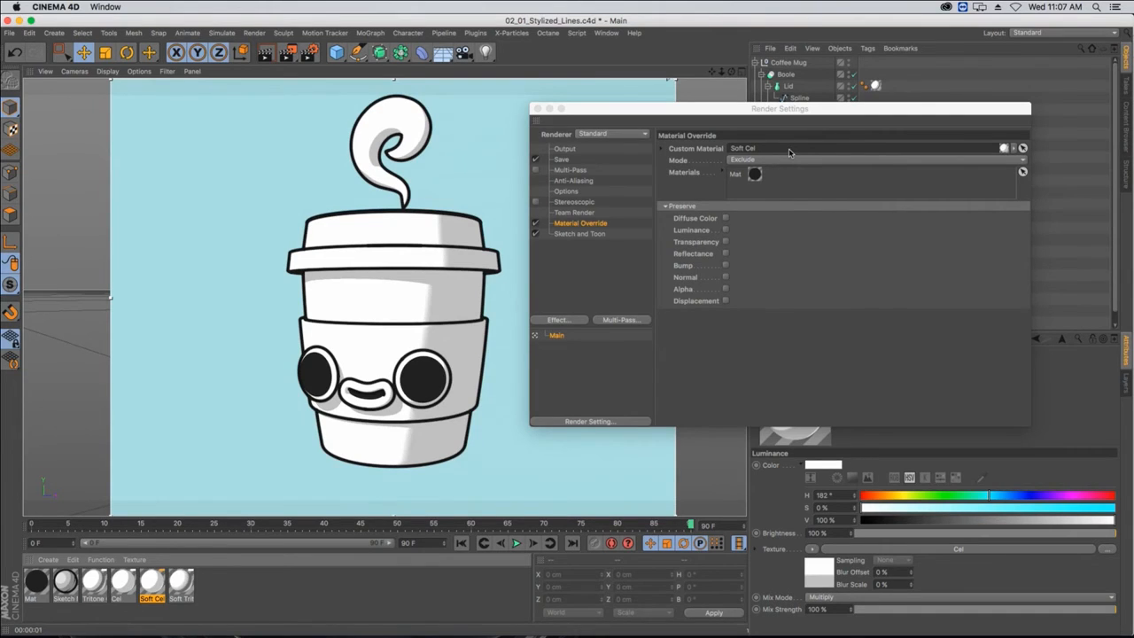
pyautogui.moveTo(184, 578); pyautogui.dragTo(780, 151)
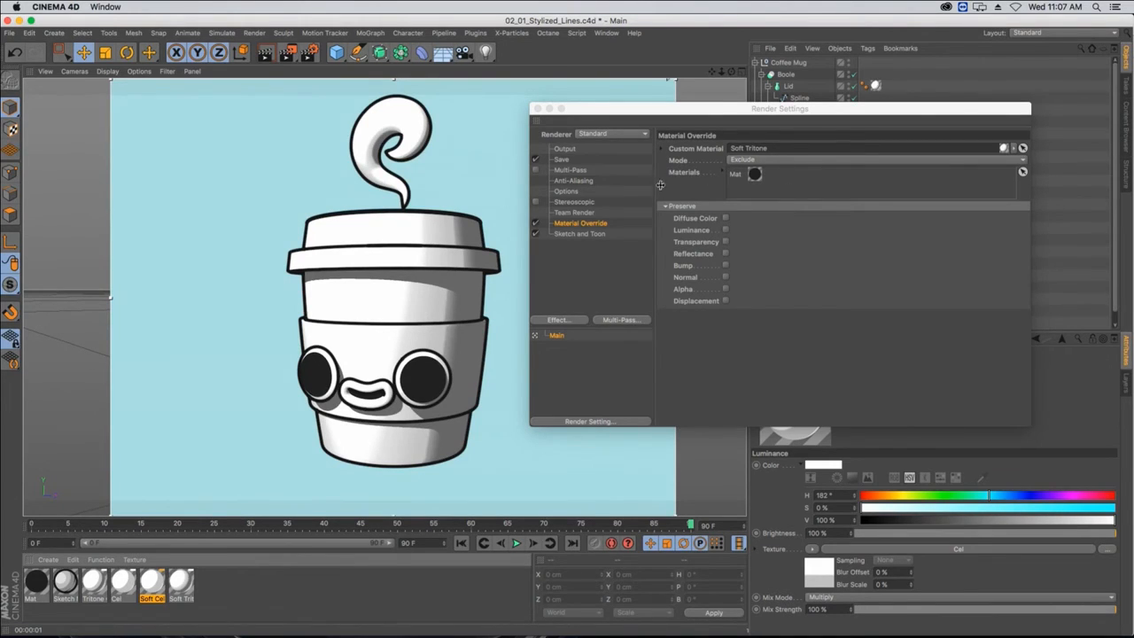
pyautogui.click(535, 108)
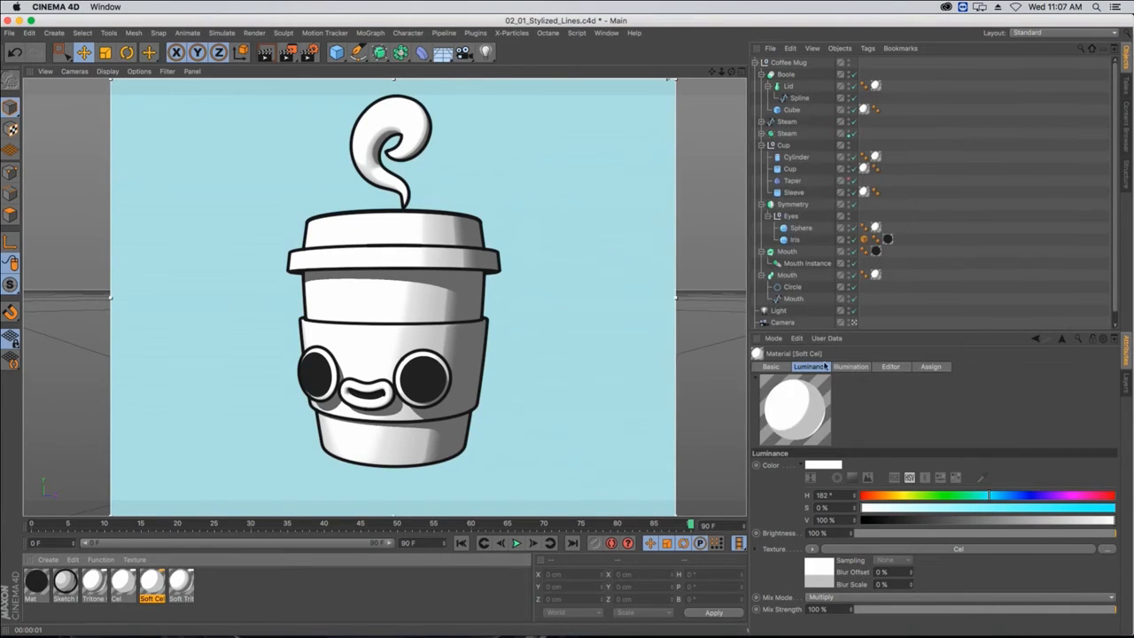
# - Collapse the Coffee Mug hierarchy and open the Thickness settings of the Sketch Mat material
pyautogui.click(757, 63)
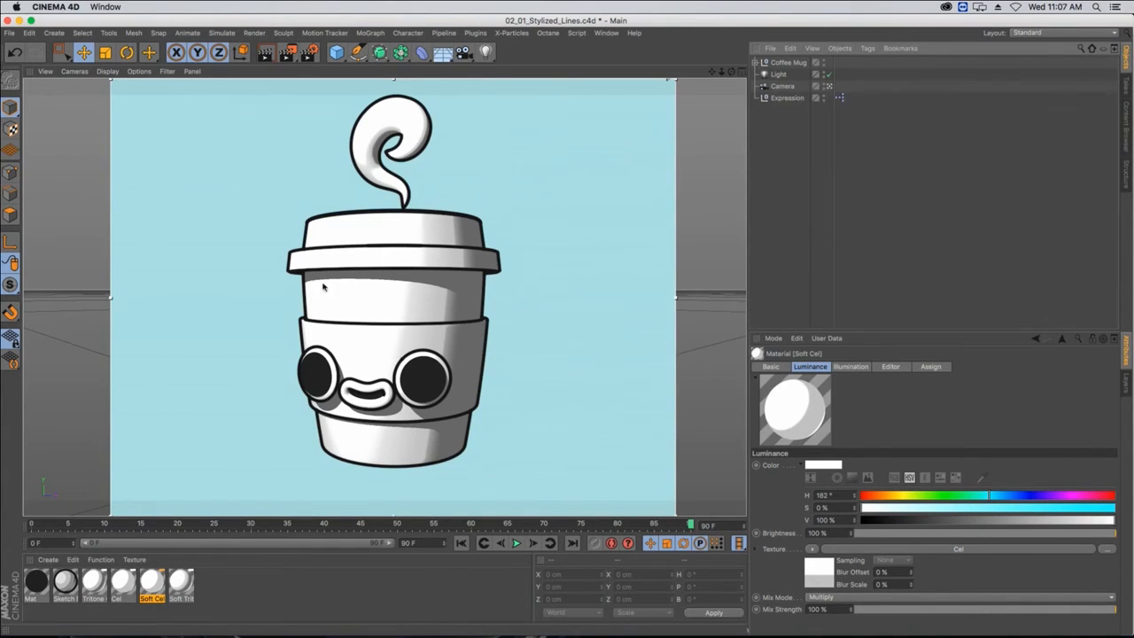
pyautogui.click(65, 582)
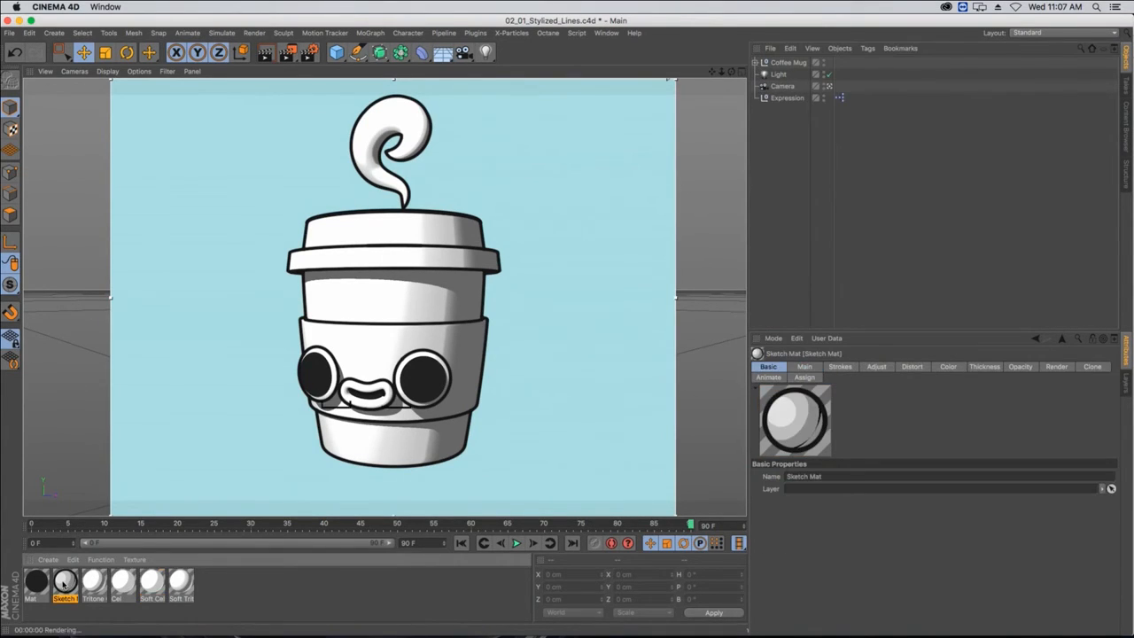
pyautogui.doubleClick(65, 581)
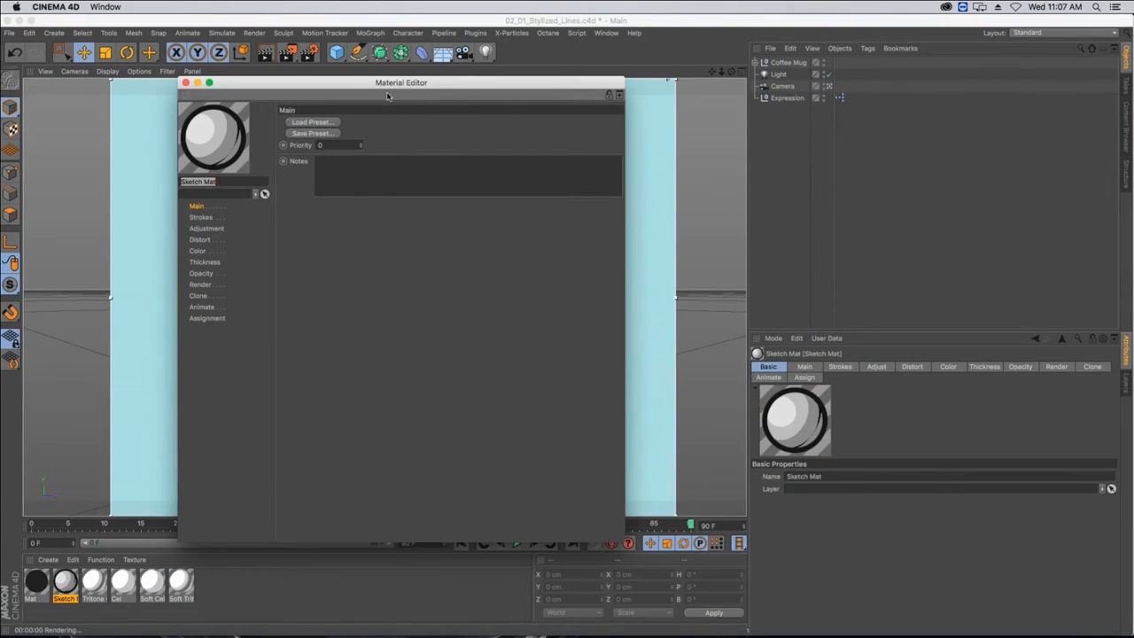
pyautogui.moveTo(216, 89); pyautogui.dragTo(618, 100)
pyautogui.click(617, 247)
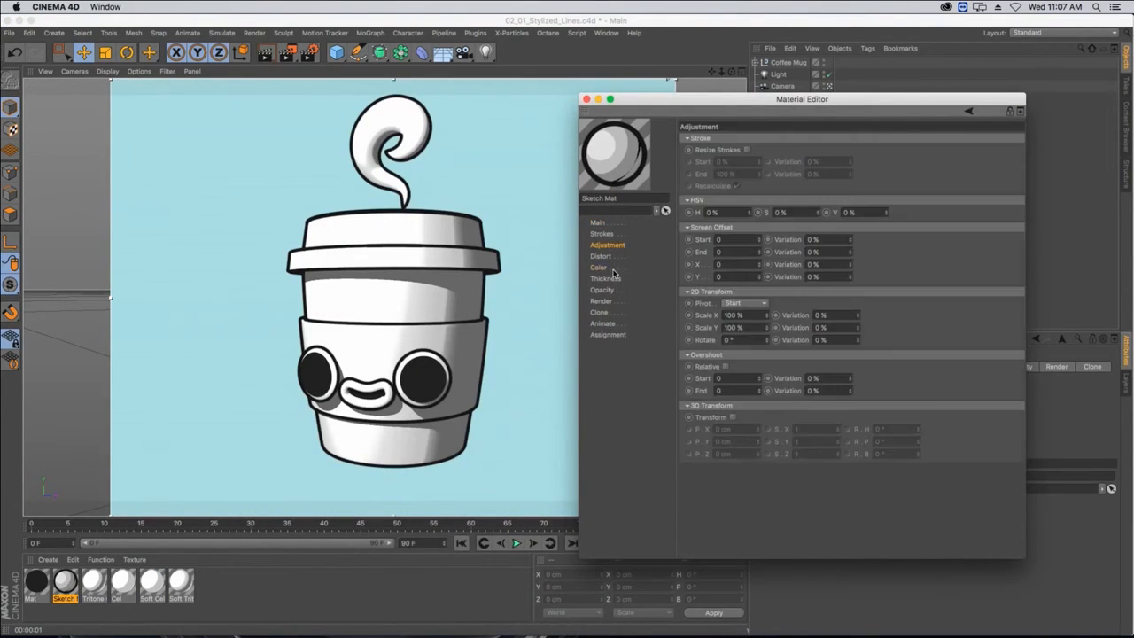
pyautogui.click(611, 278)
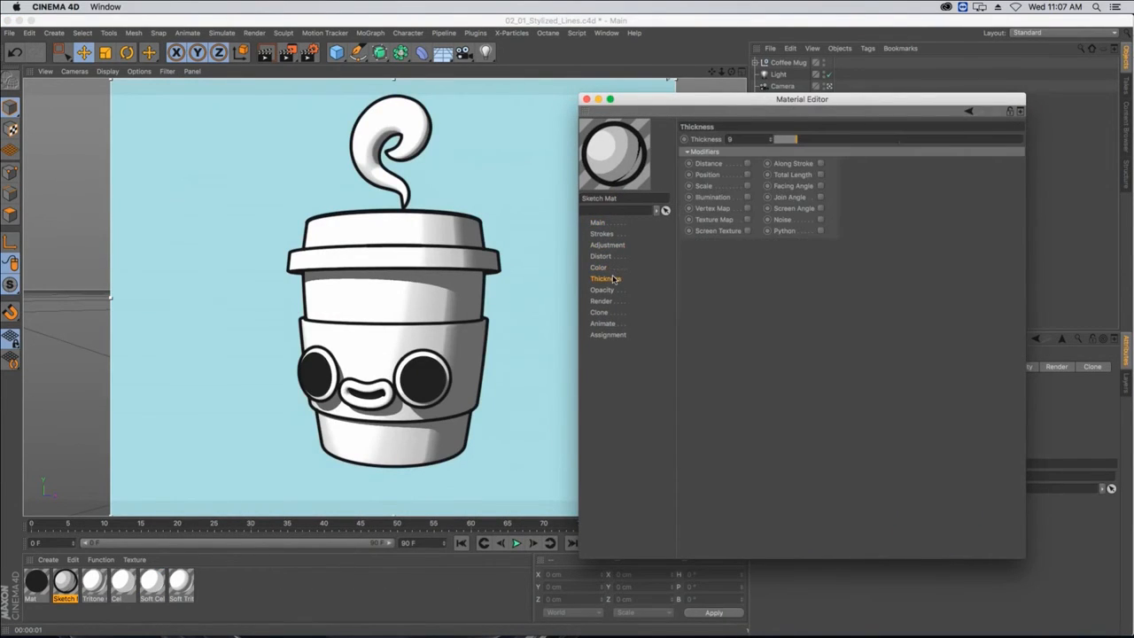
# - Orbit the coffee cup slightly and render the view again to check its uniform outlines
pyautogui.click(423, 310)
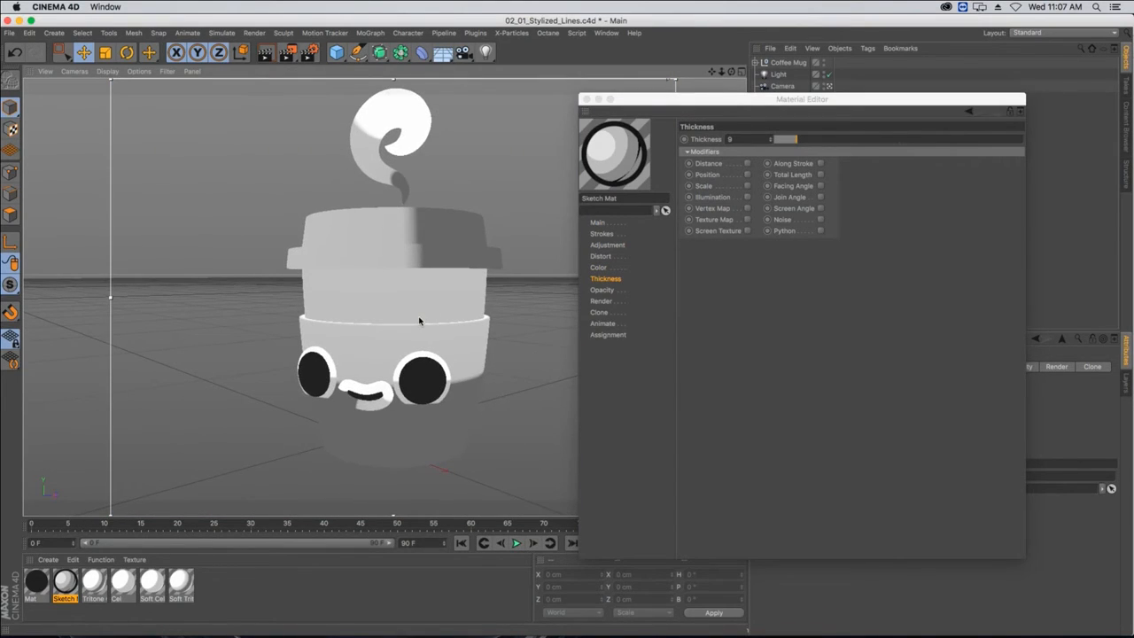
pyautogui.keyDown('alt'); pyautogui.moveTo(419, 320); pyautogui.dragTo(415, 324); pyautogui.keyUp('alt')
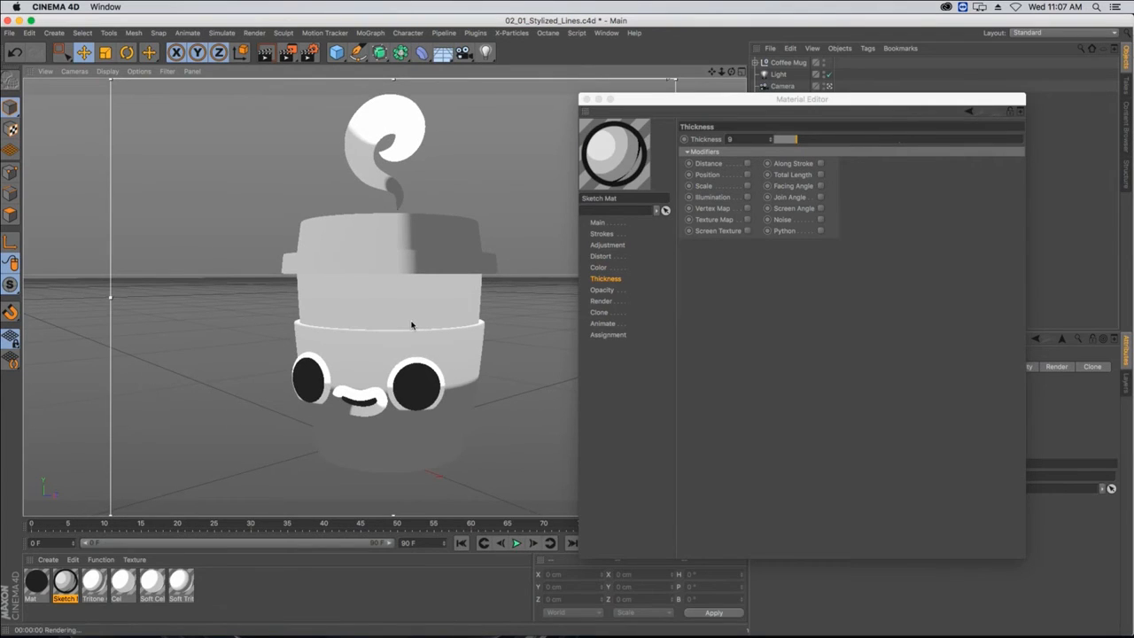
pyautogui.press('super+r')
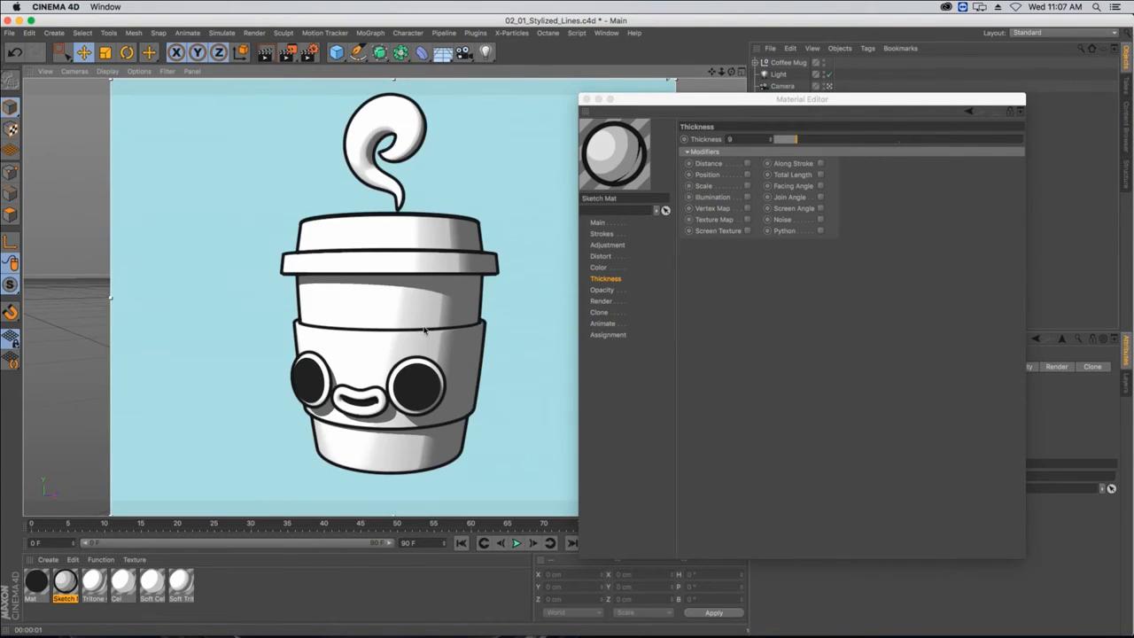
# - Set the Sketch Mat's line Thickness to 19 and enable its Screen Angle modifier
pyautogui.click(799, 140)
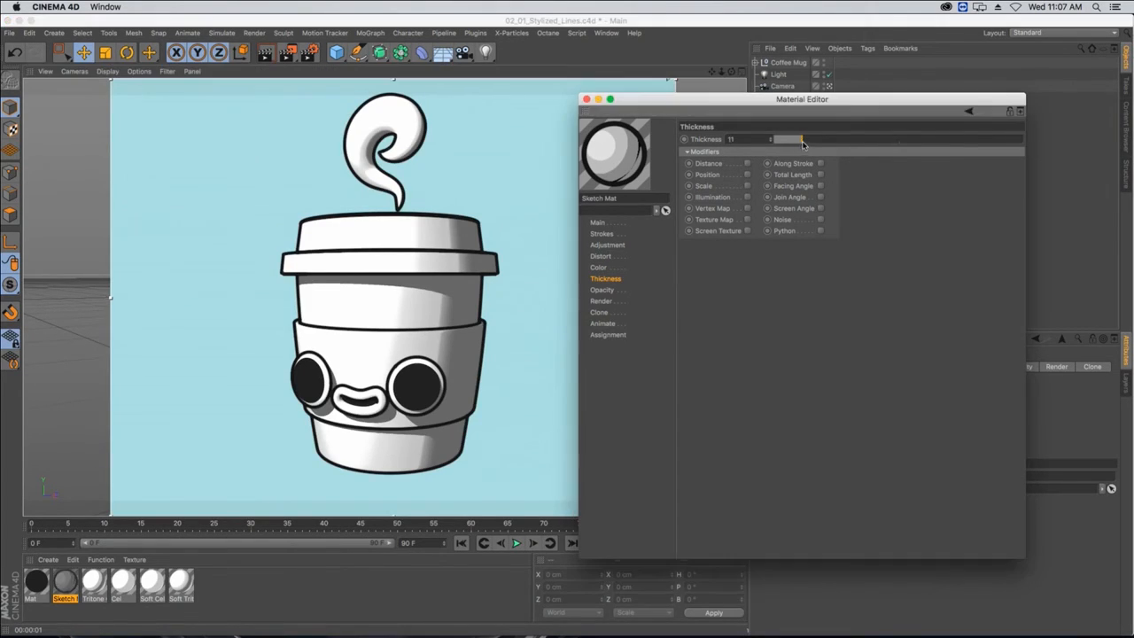
pyautogui.click(820, 209)
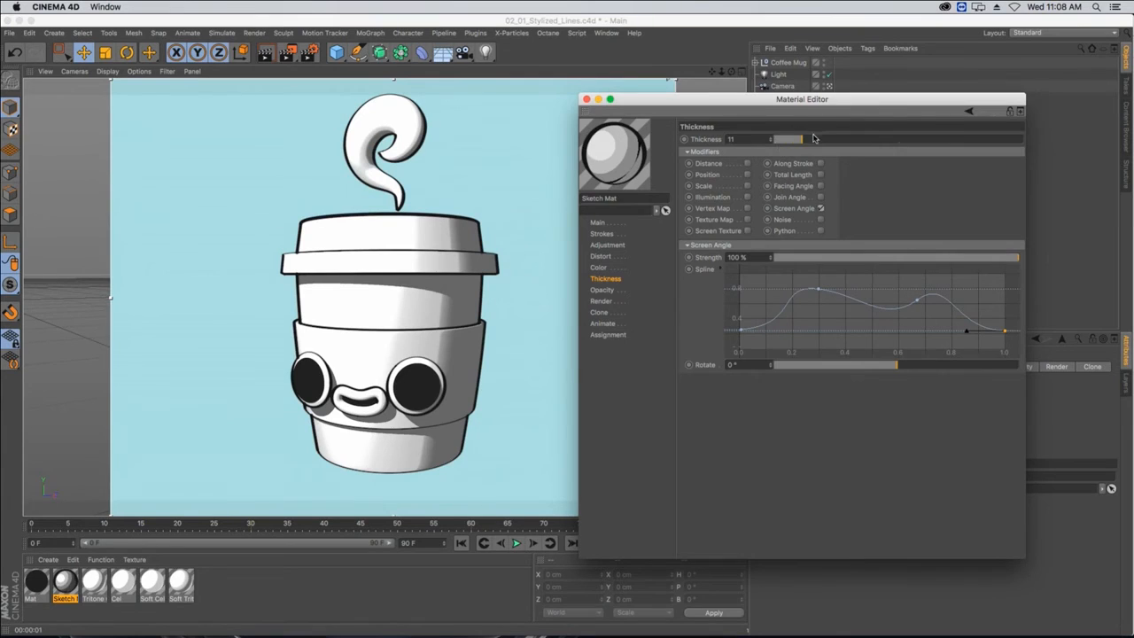
pyautogui.moveTo(813, 138); pyautogui.dragTo(820, 139)
# - Reshape the Screen Angle spline by raising its first peak and lengthening the tangent of the point near 0.65
pyautogui.moveTo(816, 289); pyautogui.dragTo(811, 281)
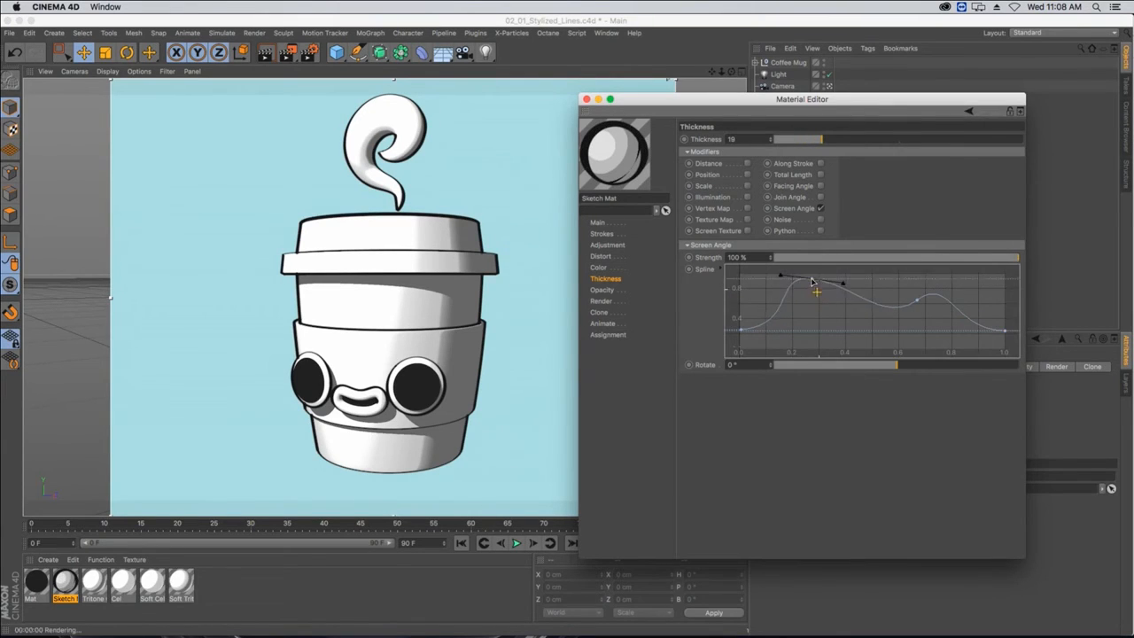
pyautogui.click(917, 299)
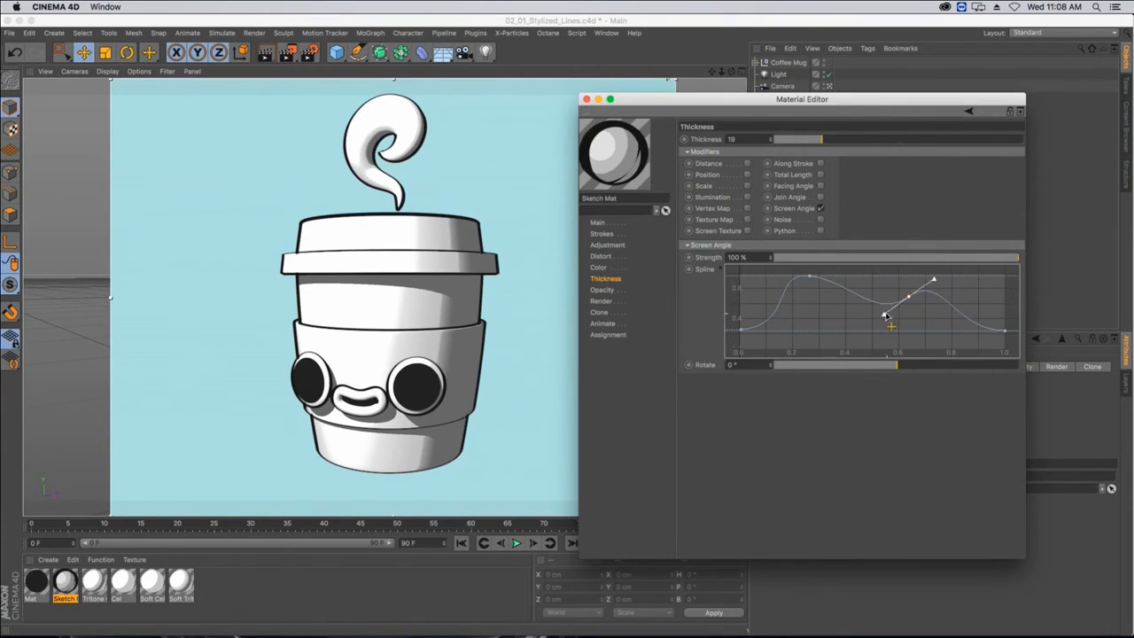
pyautogui.moveTo(885, 315); pyautogui.dragTo(866, 320)
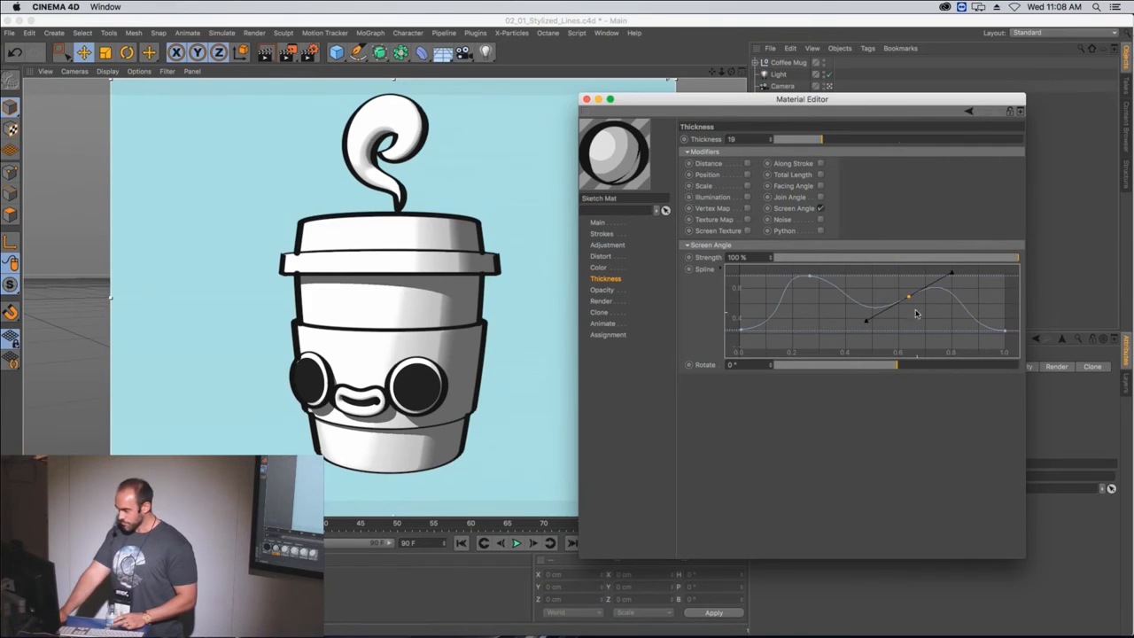
# - Lower the Screen Angle spline points near 0.65 and 0.27, and try line Thickness 14 before setting it back to 19
pyautogui.moveTo(911, 299)
pyautogui.mouseDown()
pyautogui.moveTo(912, 335)
pyautogui.moveTo(863, 337)
pyautogui.moveTo(905, 313)
pyautogui.mouseUp()
pyautogui.moveTo(808, 279); pyautogui.dragTo(794, 317)
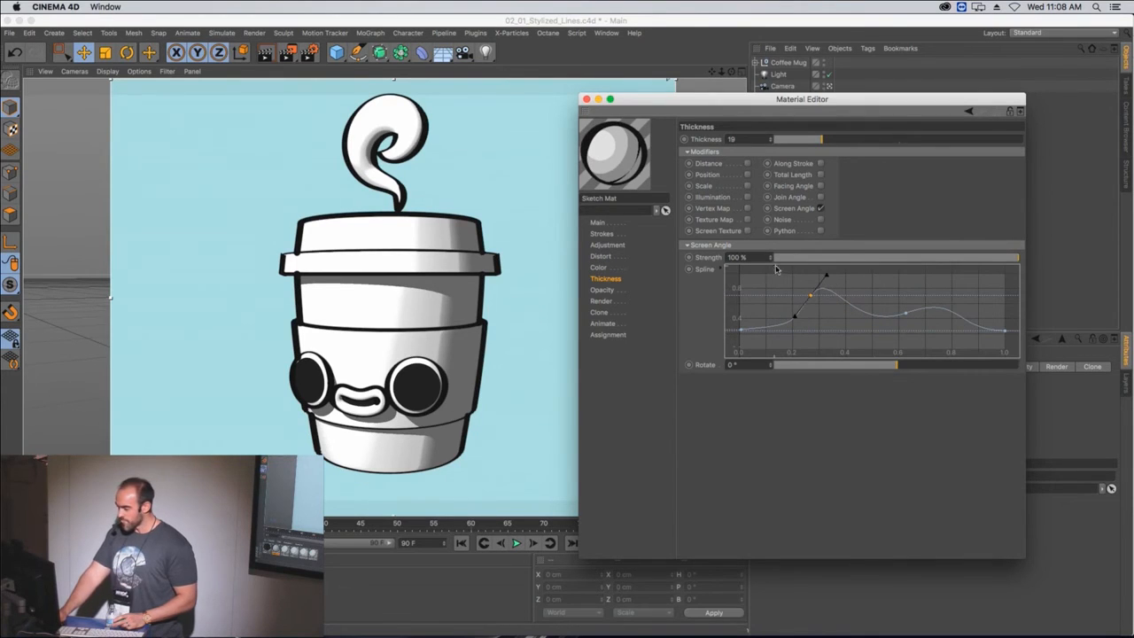
pyautogui.click(807, 140)
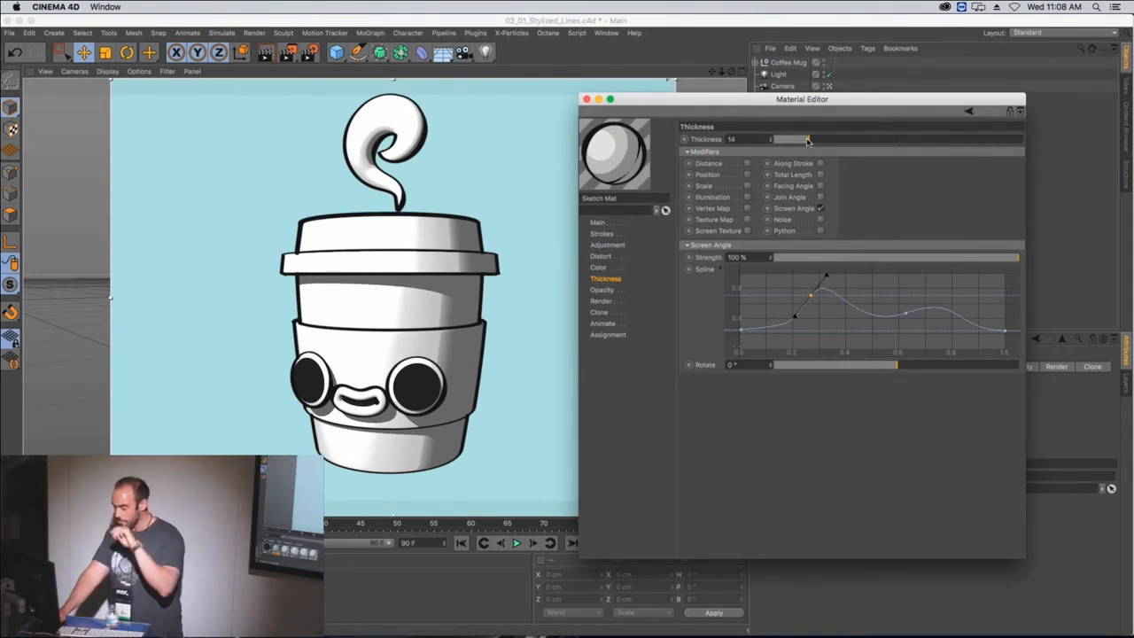
pyautogui.click(823, 141)
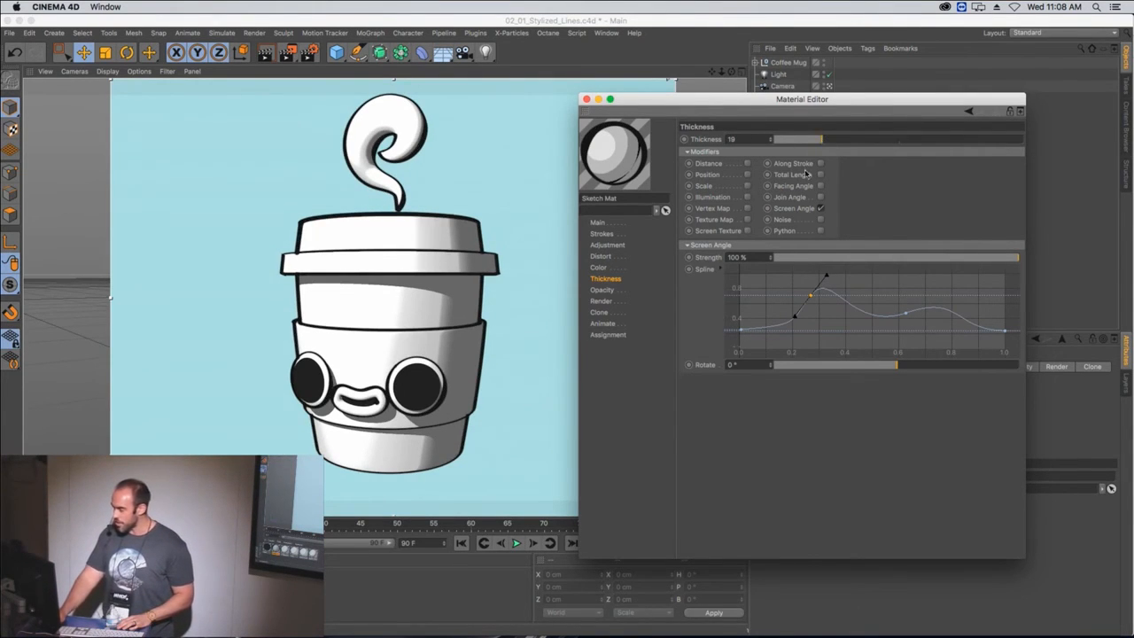
# - Replace the Sketch Mat's Screen Angle thickness modifier with Noise at 368 % Scale, and close the material
pyautogui.click(820, 208)
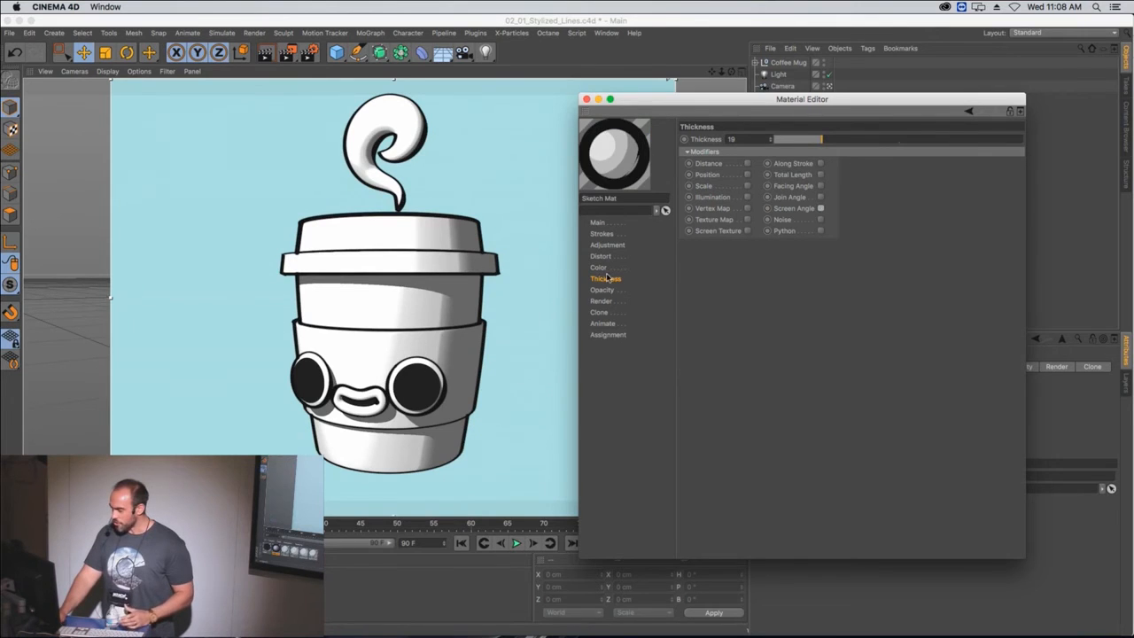
pyautogui.click(820, 220)
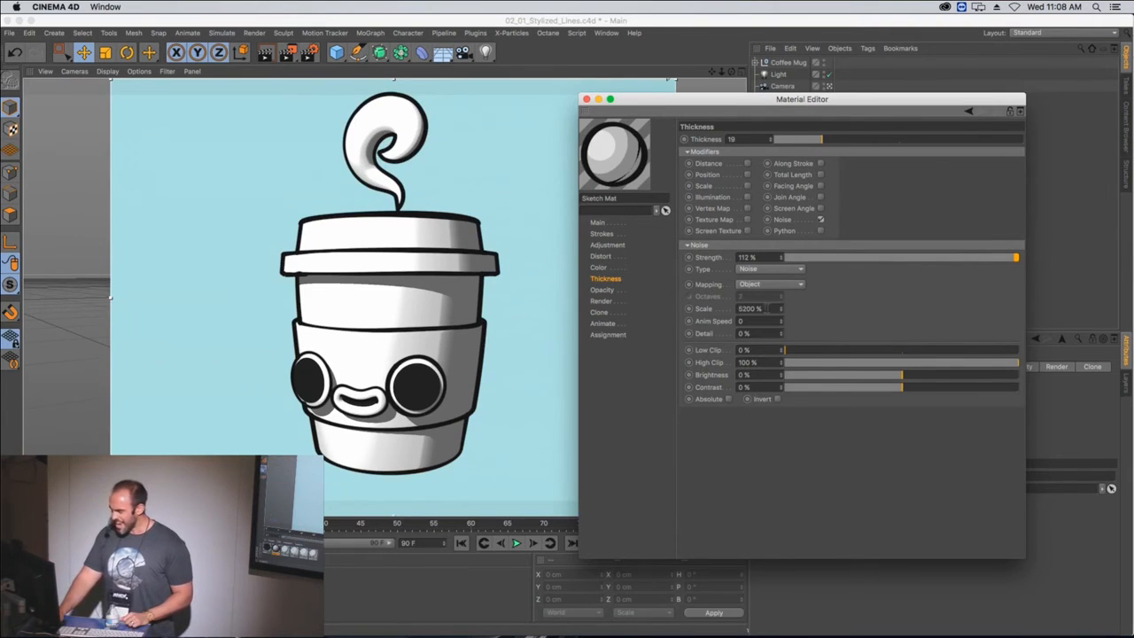
pyautogui.doubleClick(751, 308)
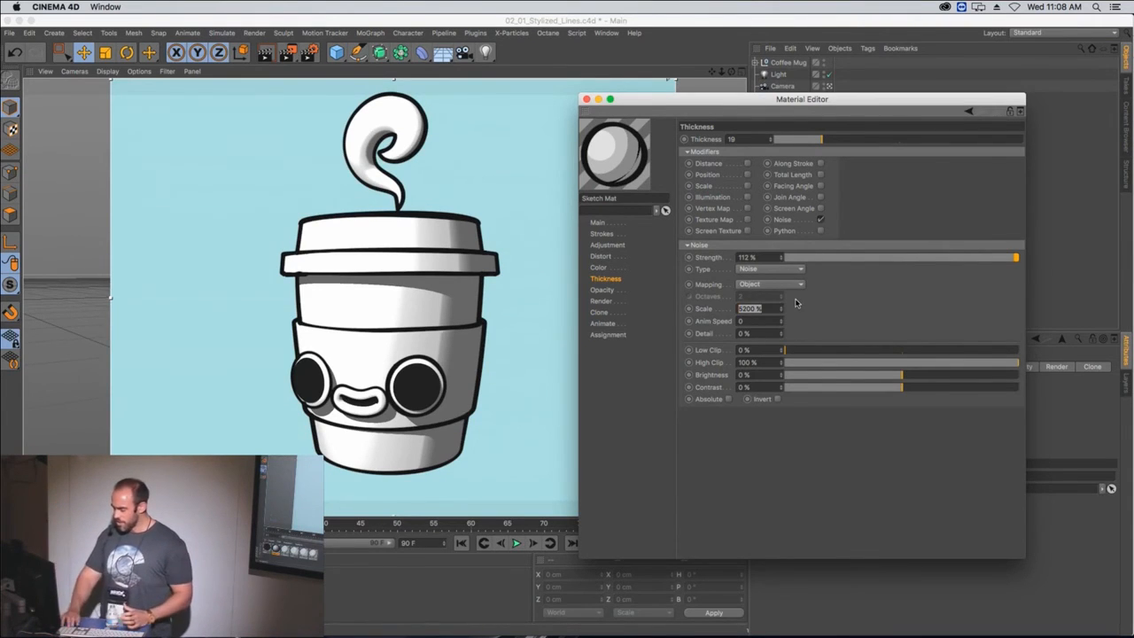
pyautogui.write('200')
pyautogui.press('Return')
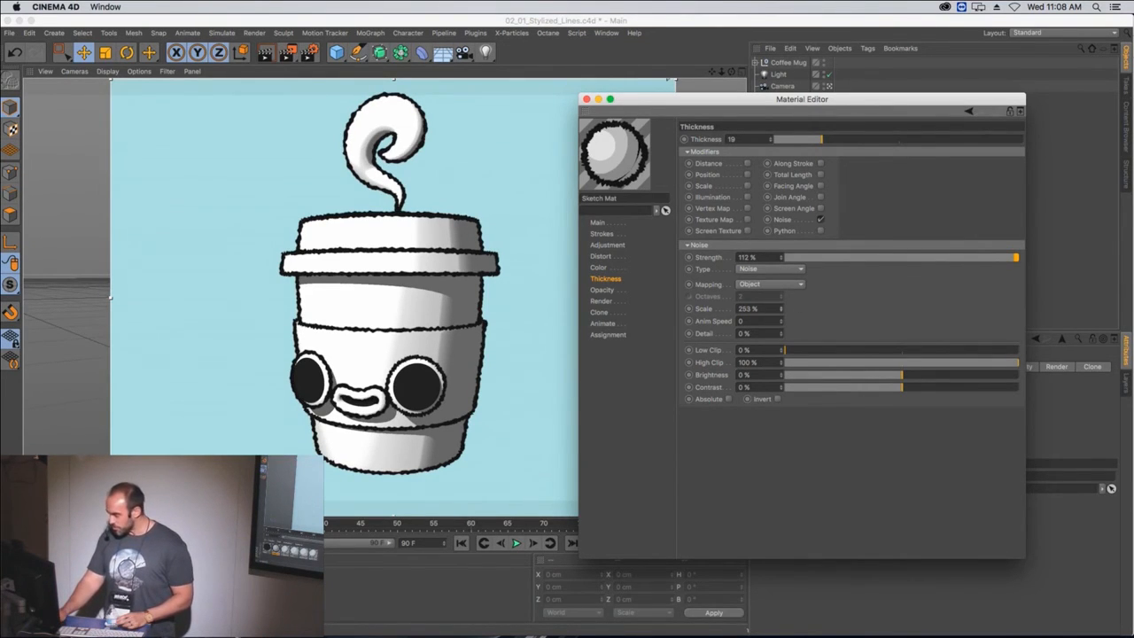
pyautogui.moveTo(781, 308); pyautogui.dragTo(776, 314)
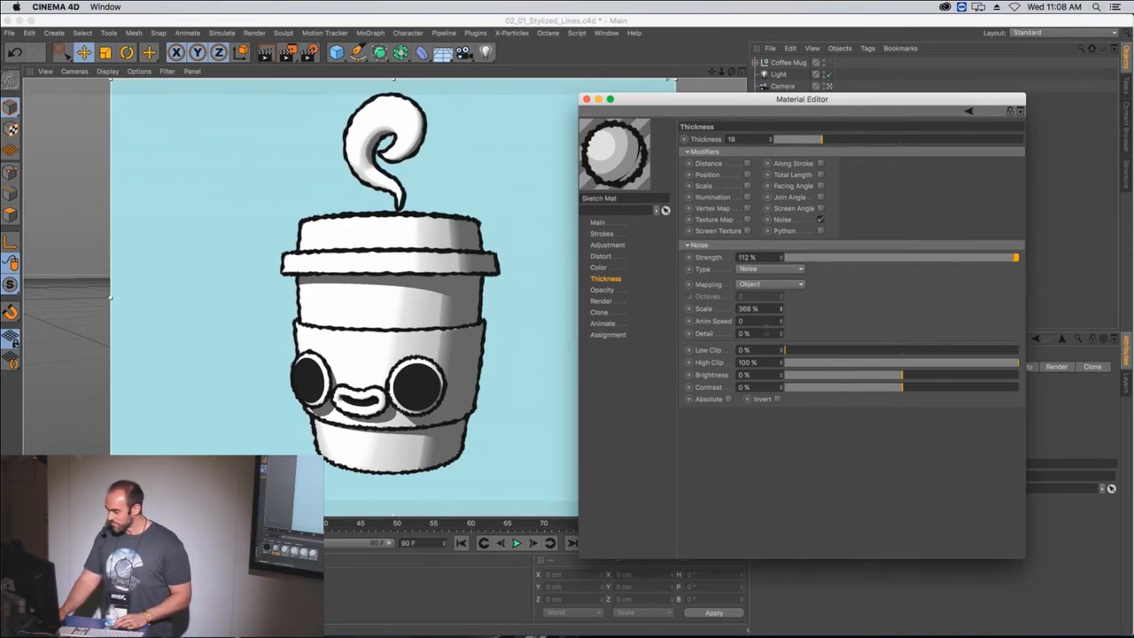
pyautogui.click(585, 98)
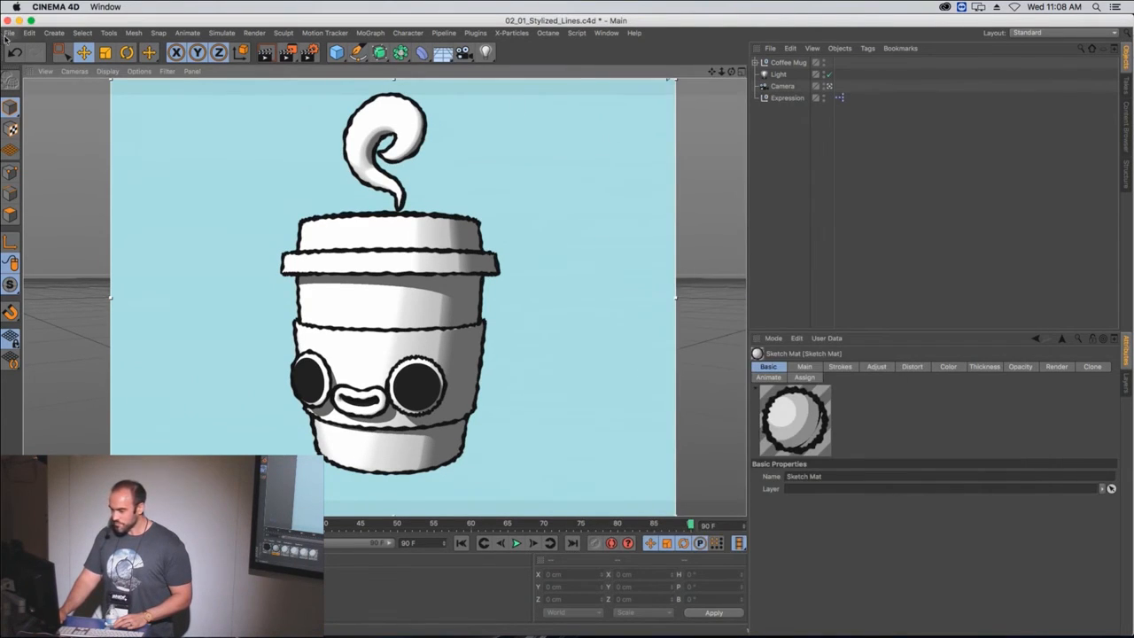
pyautogui.click(8, 33)
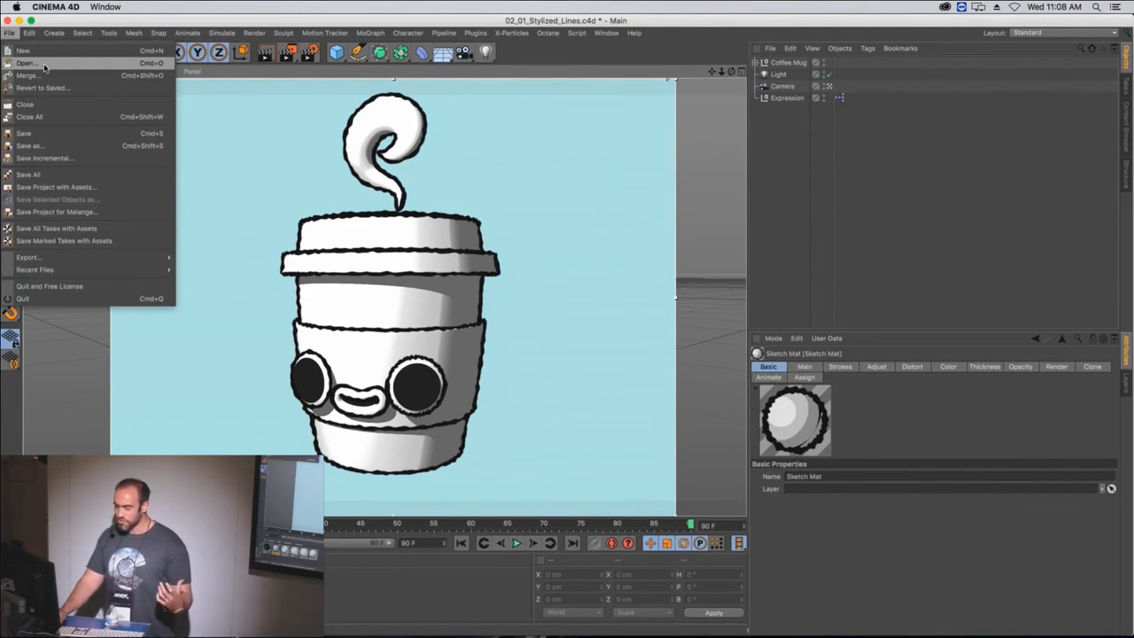
pyautogui.click(43, 64)
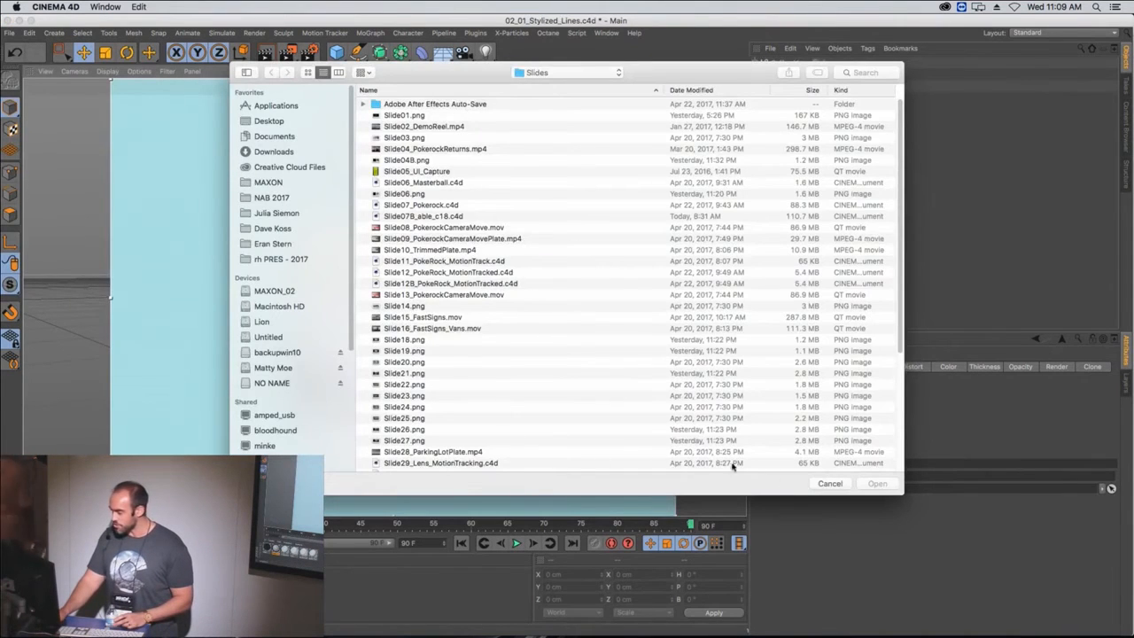
pyautogui.click(829, 483)
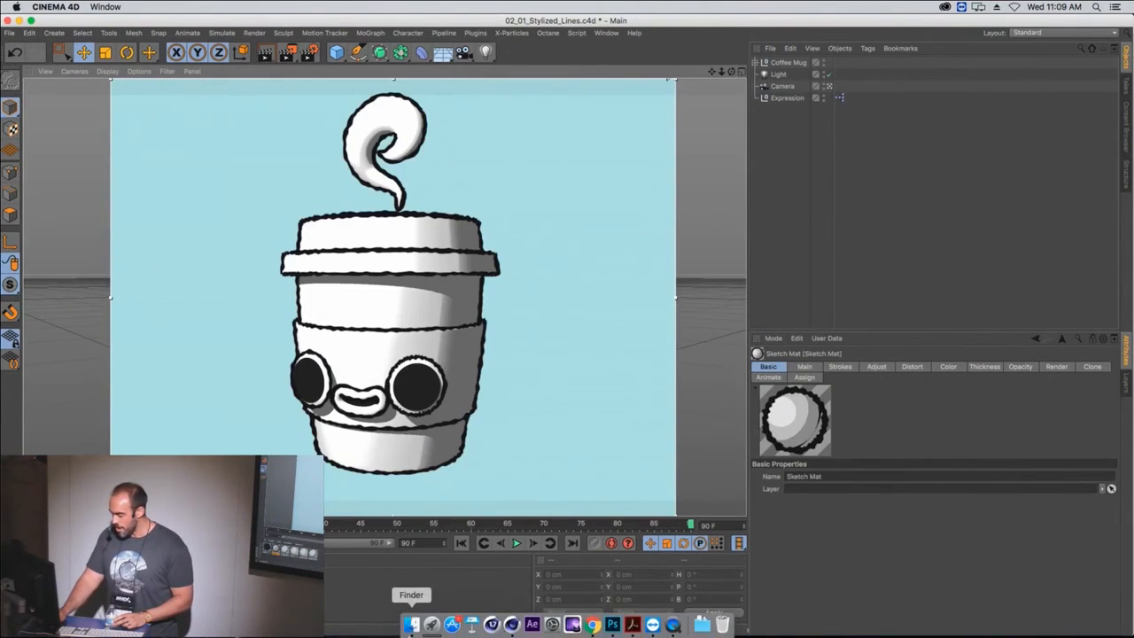
# - Switch to Finder and preview 02_02_deadmau5.gif in the 02_Stylized_Lines folder
pyautogui.click(411, 625)
pyautogui.moveTo(502, 93); pyautogui.dragTo(717, 94)
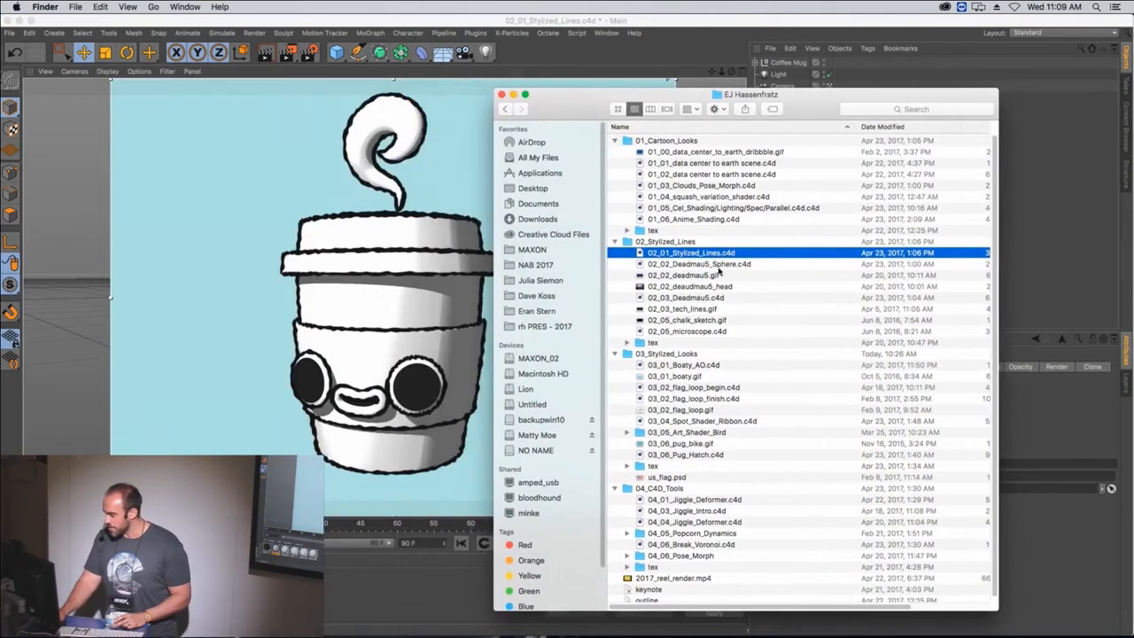
pyautogui.click(722, 275)
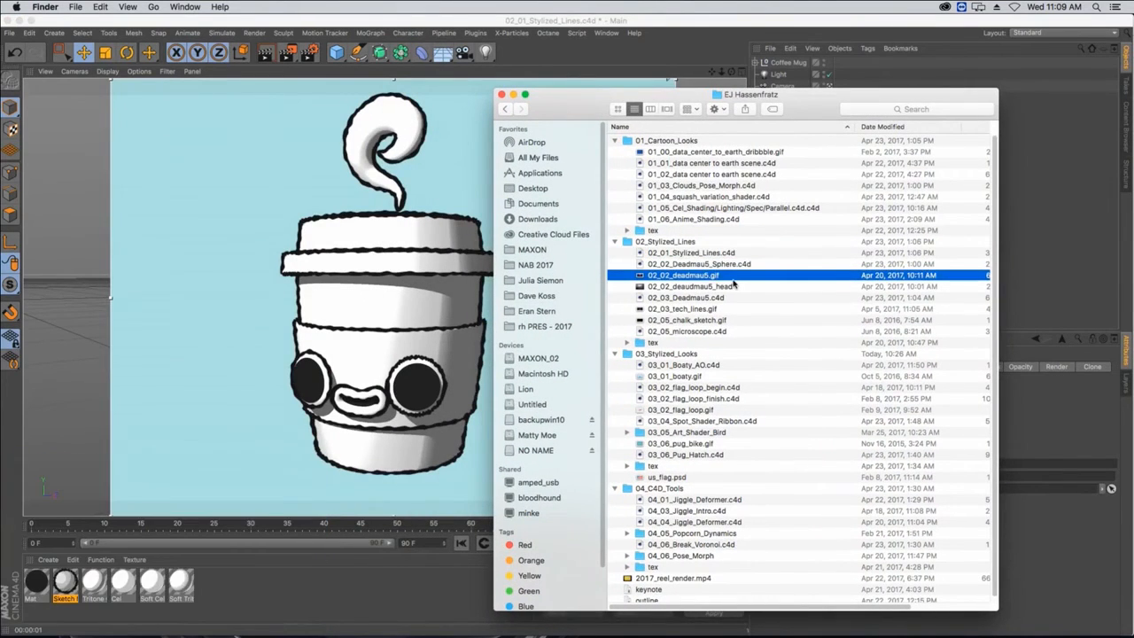
pyautogui.press('space')
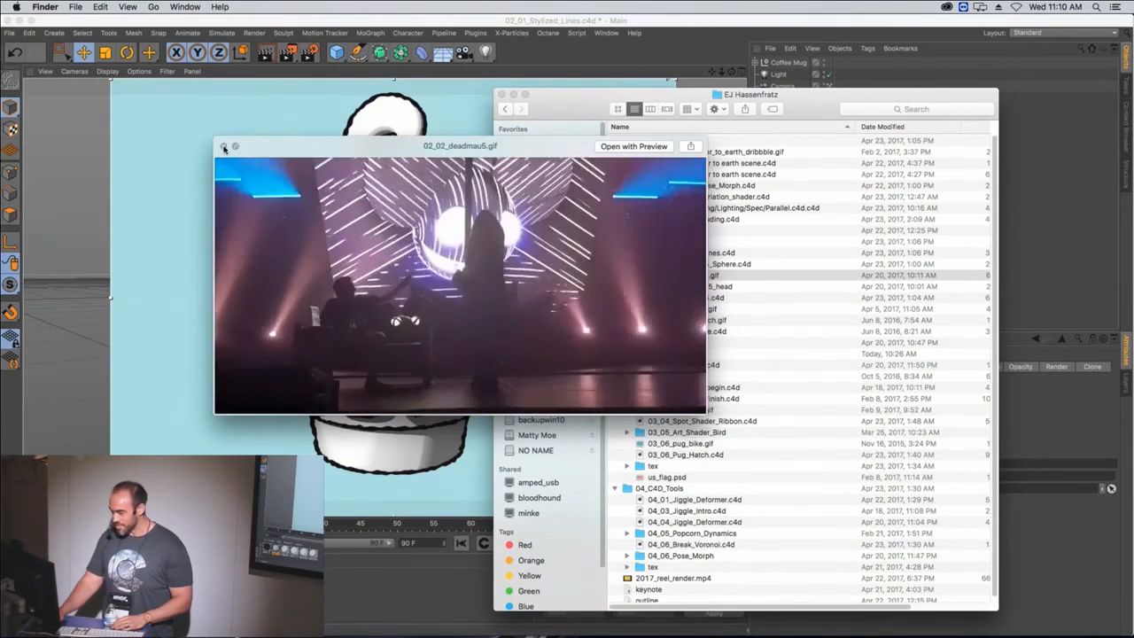
pyautogui.press('space')
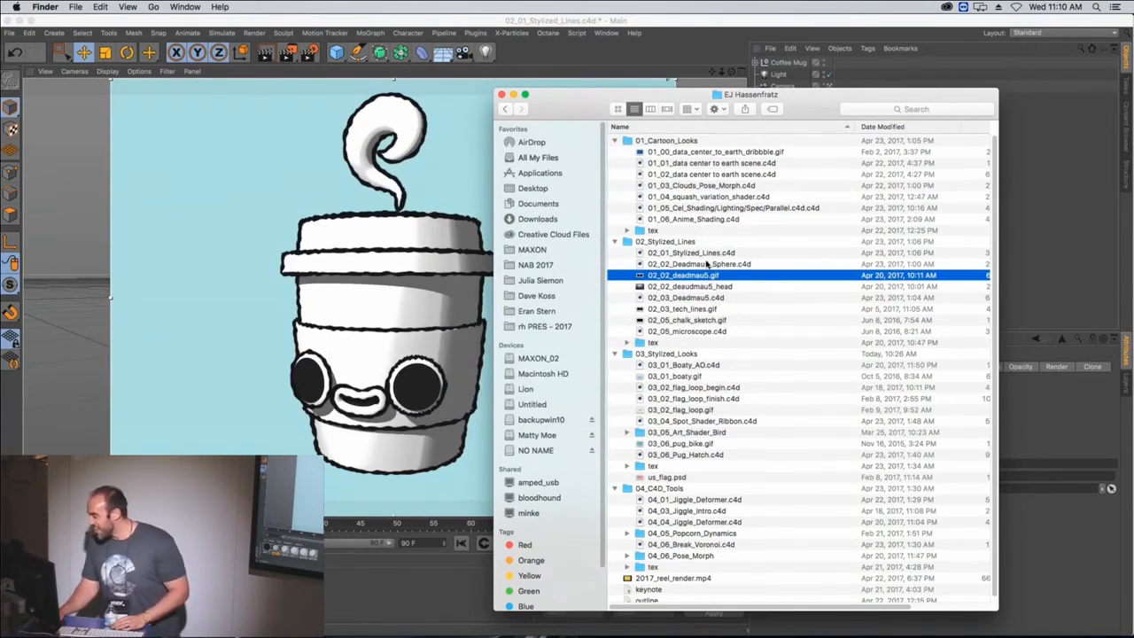
# - Open 02_02_Deadmau5_Sphere.c4d in Cinema 4D and refresh the interactive render of the sphere
pyautogui.click(707, 264)
pyautogui.doubleClick(707, 264)
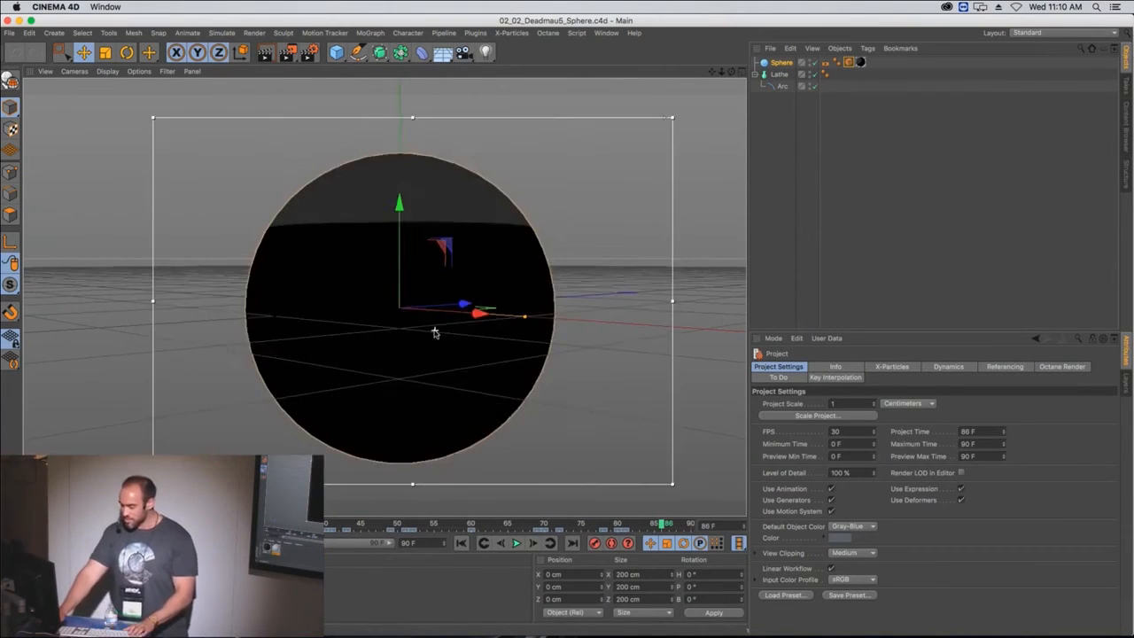
pyautogui.rightClick(669, 118)
pyautogui.click(675, 119)
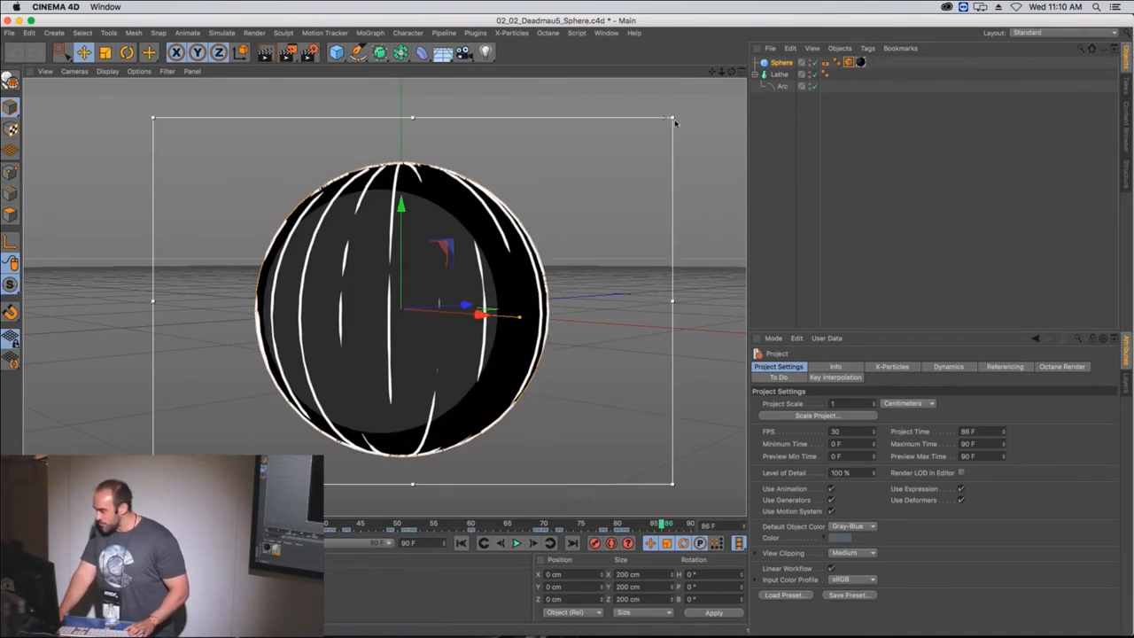
# - Delete the Face.2 sketch material and the Sphere's tag just before its Mat texture tag
pyautogui.click(66, 581)
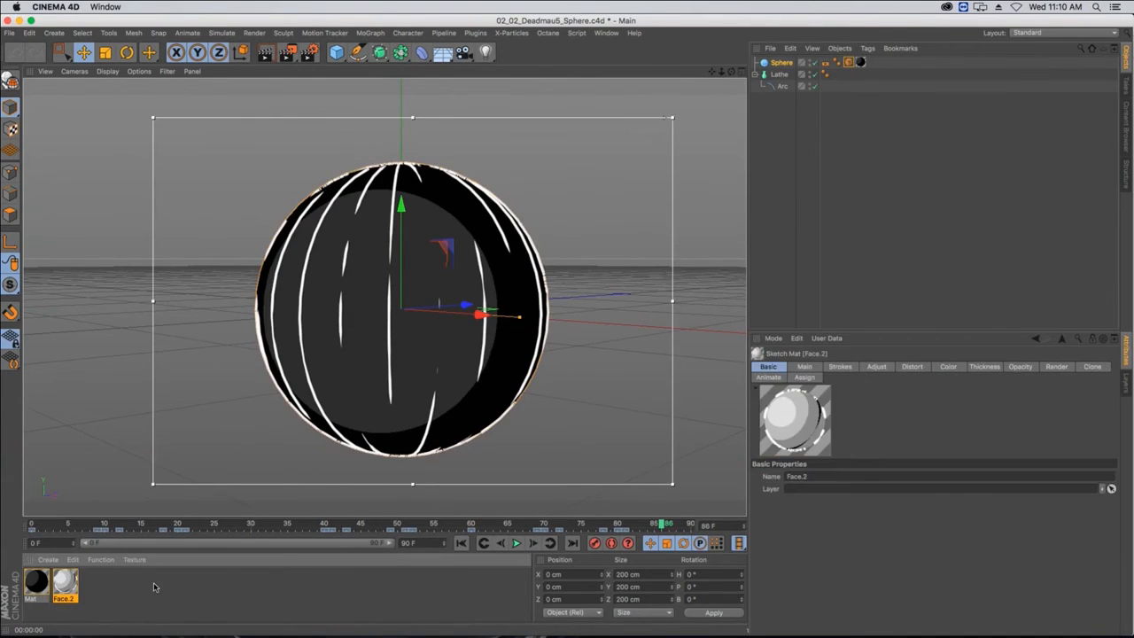
pyautogui.press('Delete')
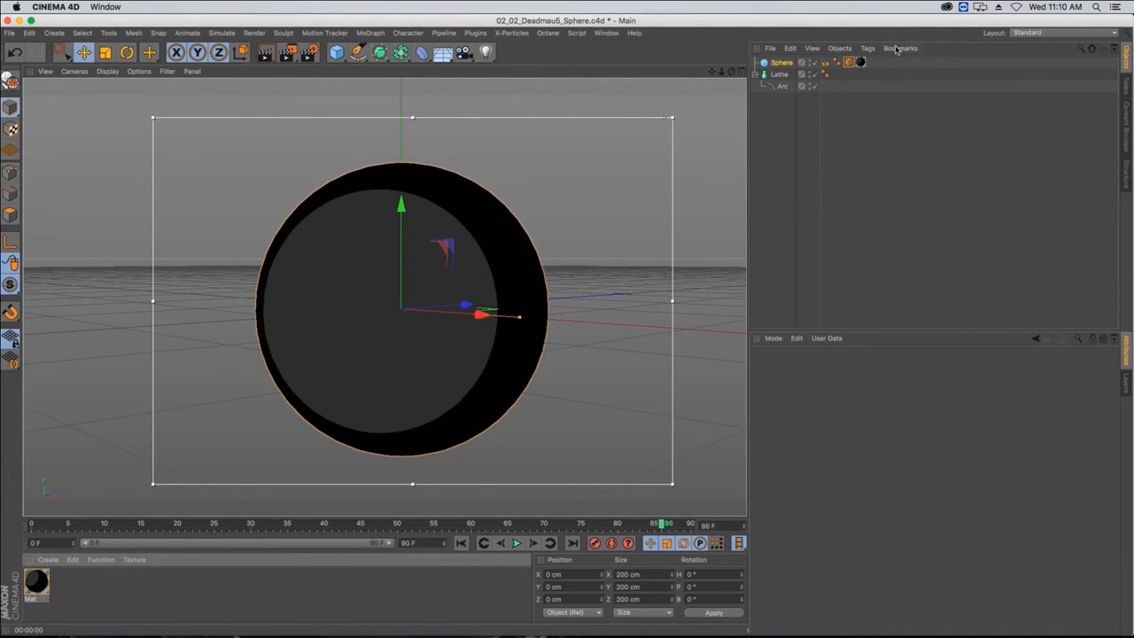
pyautogui.click(860, 63)
pyautogui.press('Delete')
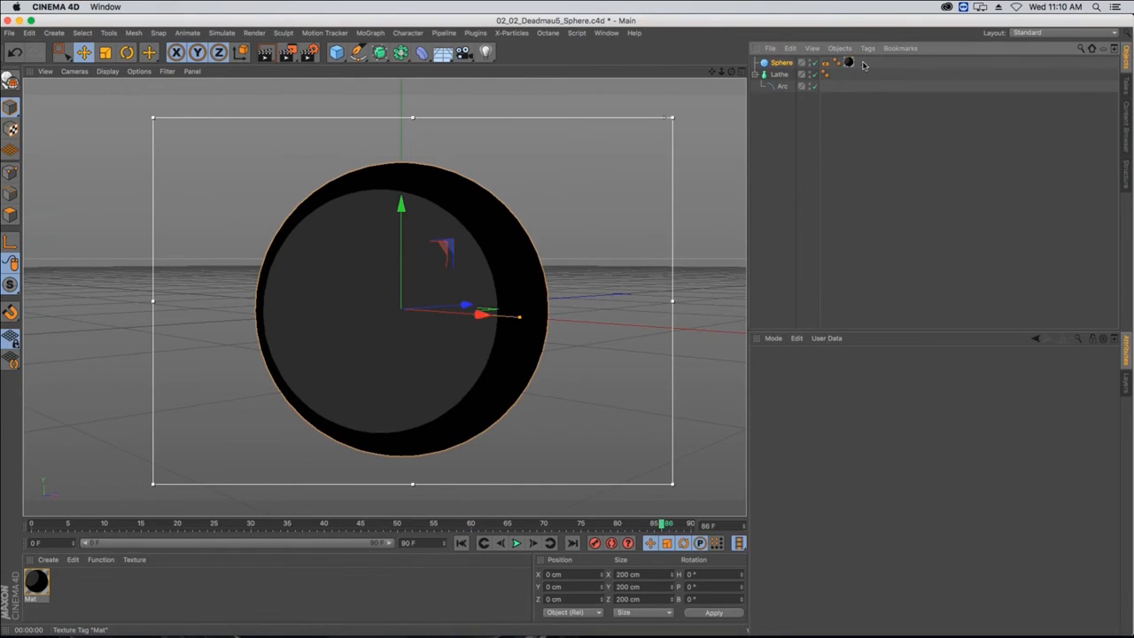
# - Inspect the Mat material and remove the existing Sketch and Toon effect from the render settings
pyautogui.doubleClick(35, 581)
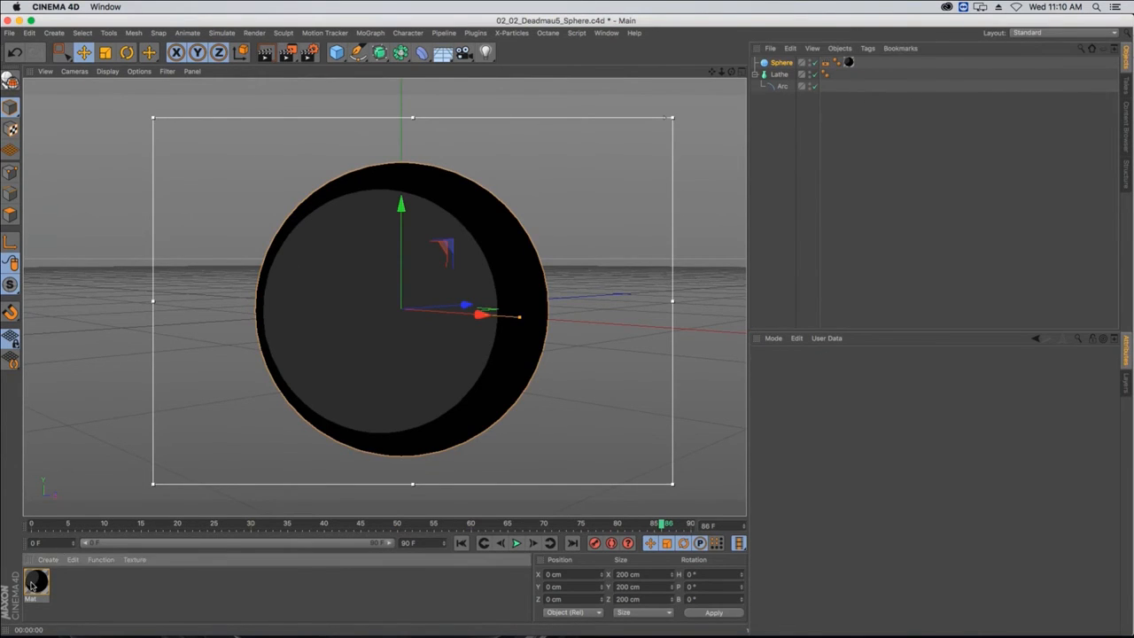
pyautogui.click(185, 83)
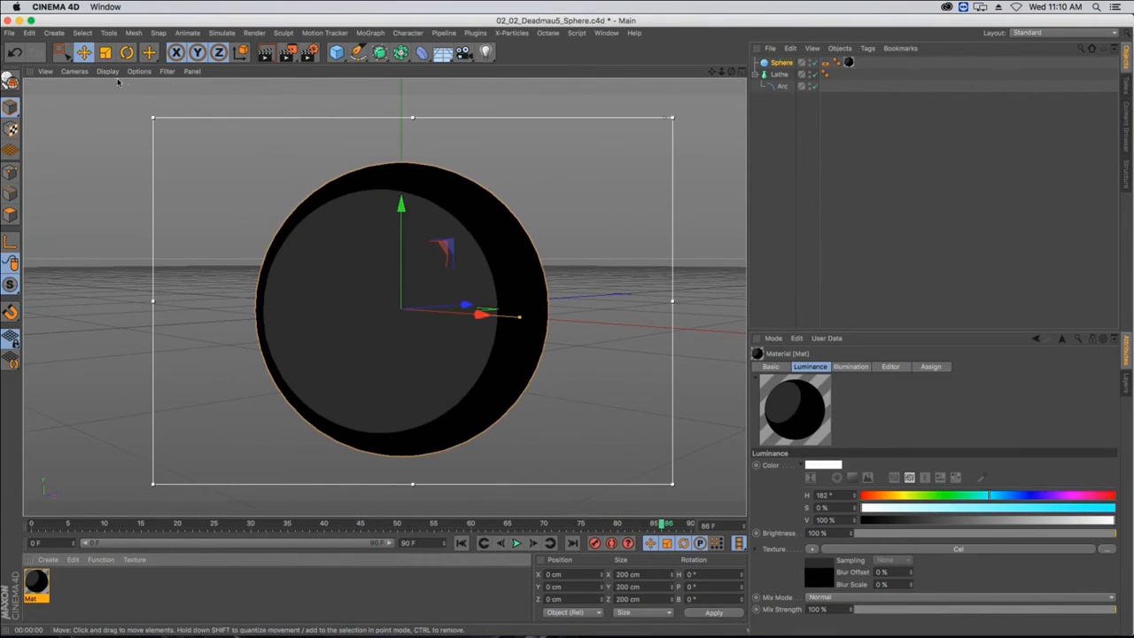
pyautogui.press('super+b')
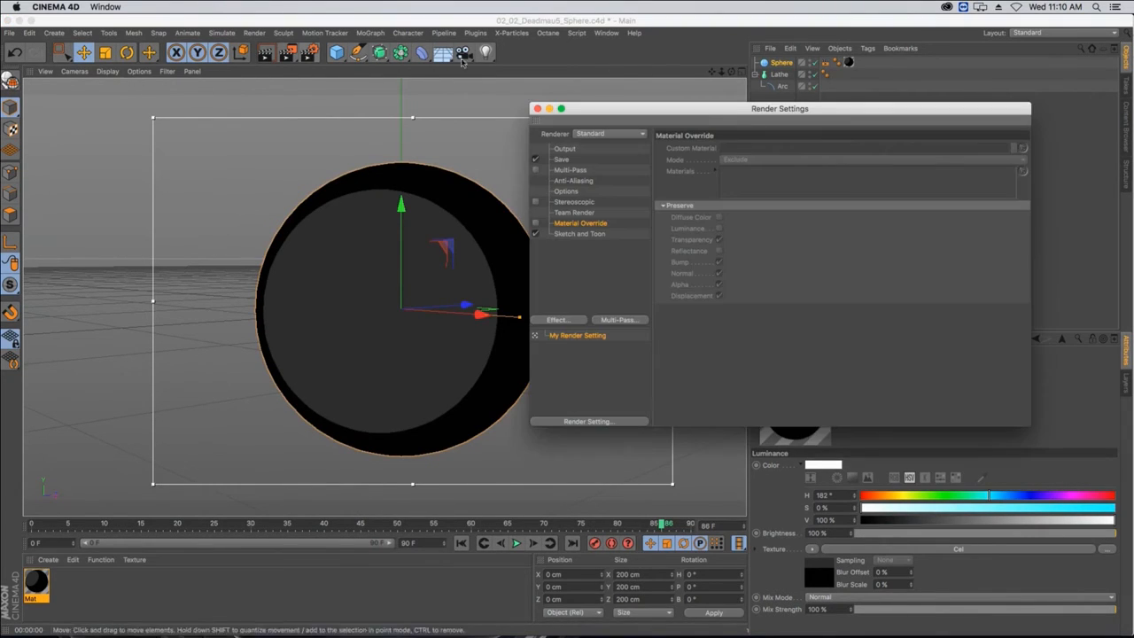
pyautogui.click(603, 233)
pyautogui.press('Delete')
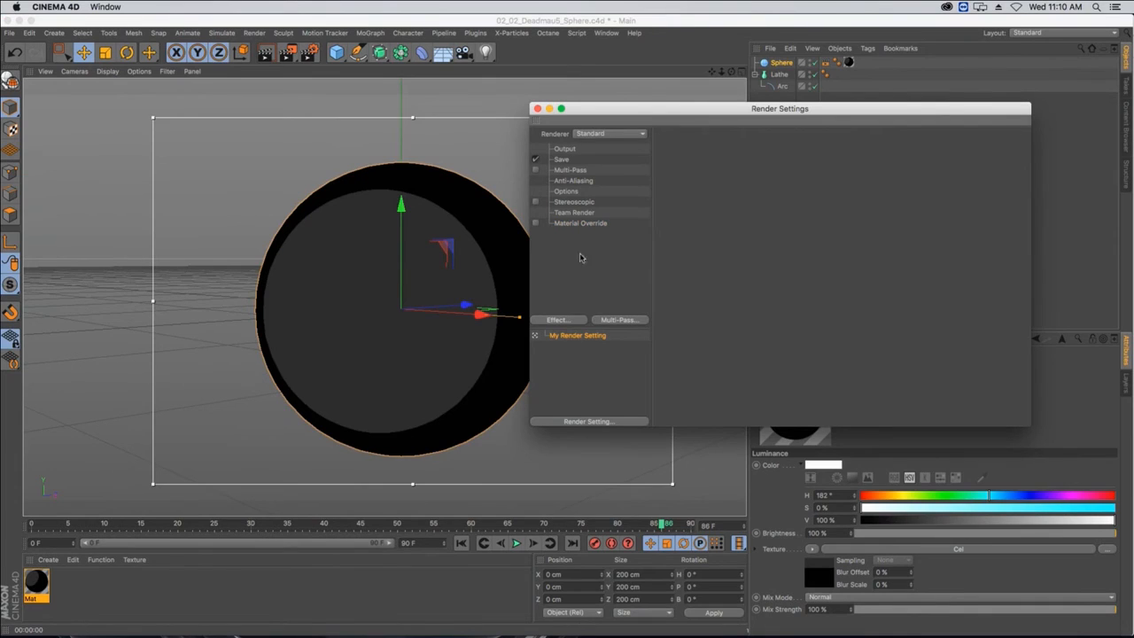
# - Add a fresh Sketch and Toon effect to the render settings and update the sphere's render
pyautogui.click(567, 325)
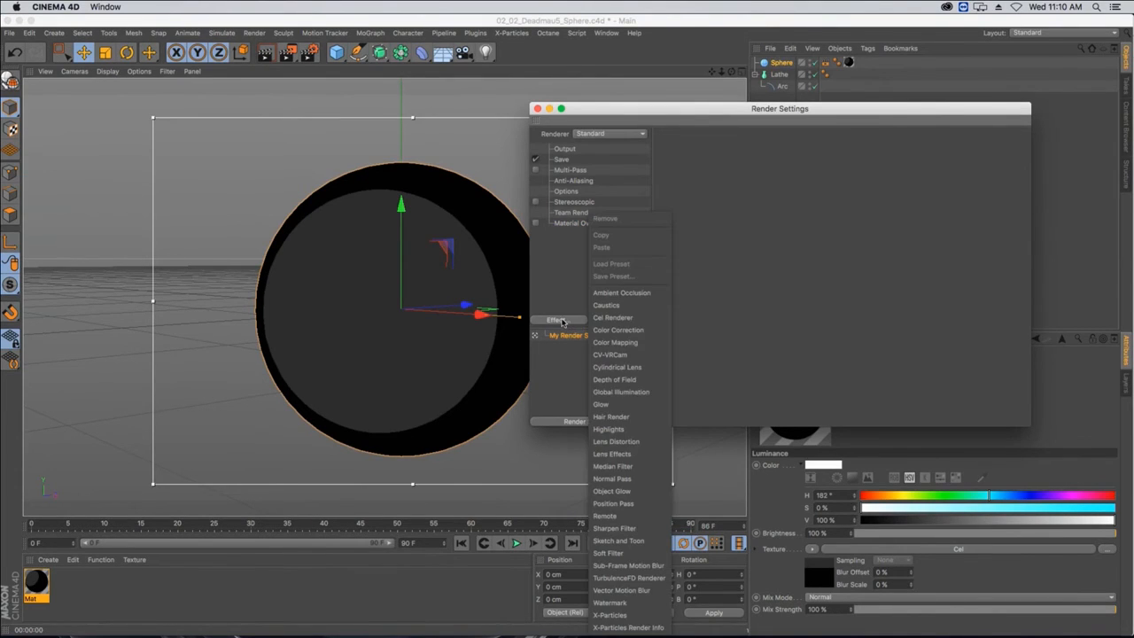
pyautogui.click(631, 538)
pyautogui.hotkey('ctrl', 'r')
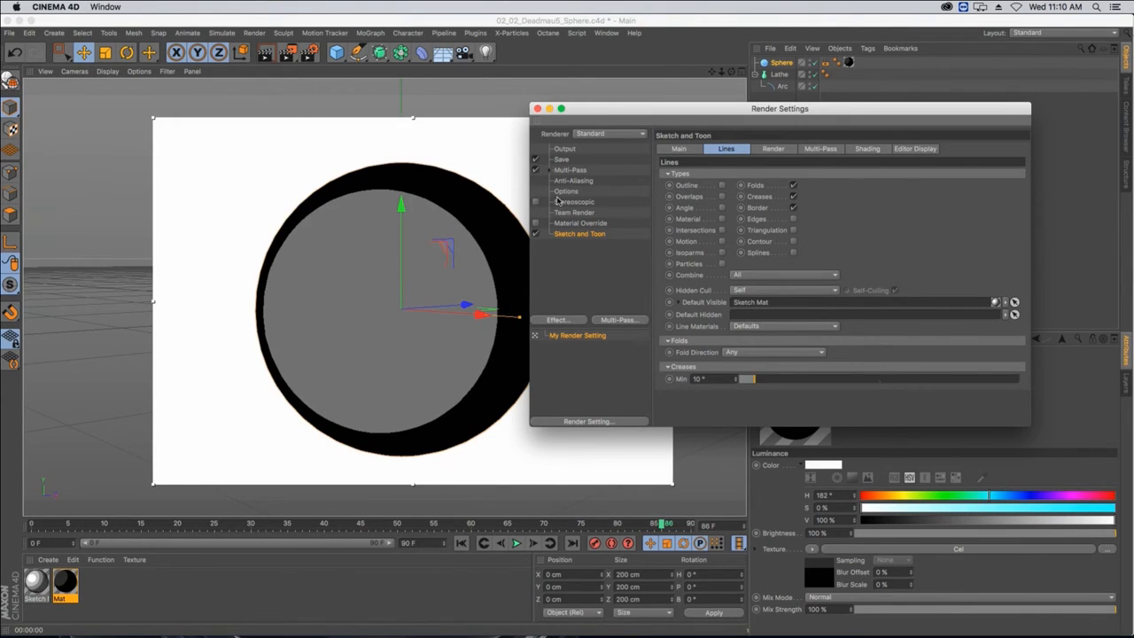
# - Set both Background and Object shading of the Sketch and Toon effect to Off
pyautogui.click(868, 148)
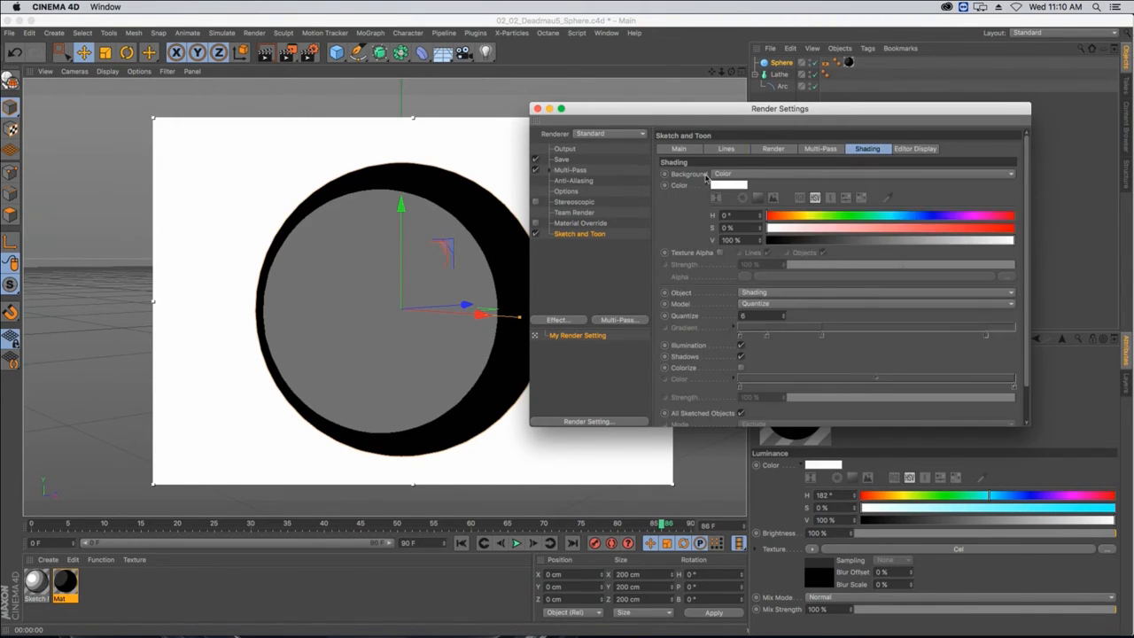
pyautogui.click(762, 177)
pyautogui.click(761, 182)
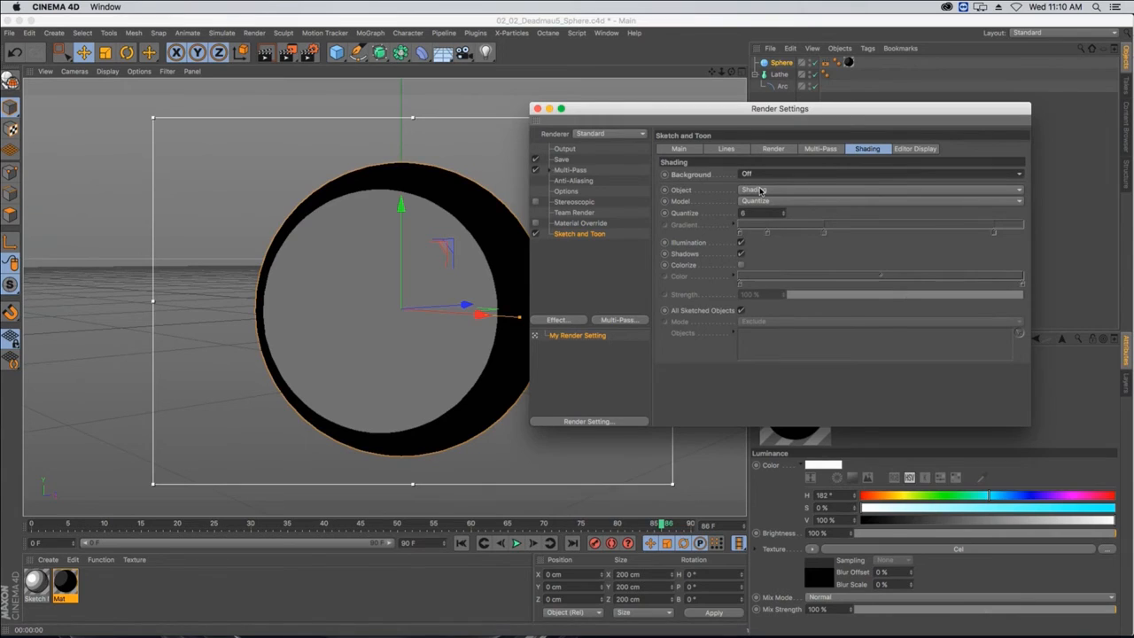
pyautogui.click(760, 189)
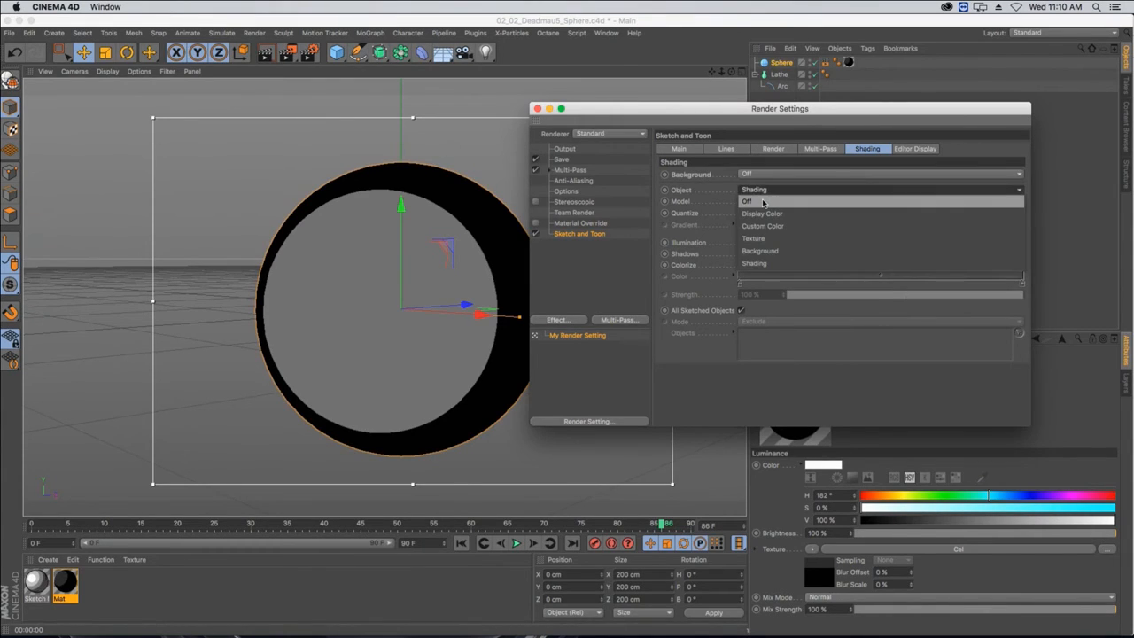
pyautogui.click(762, 202)
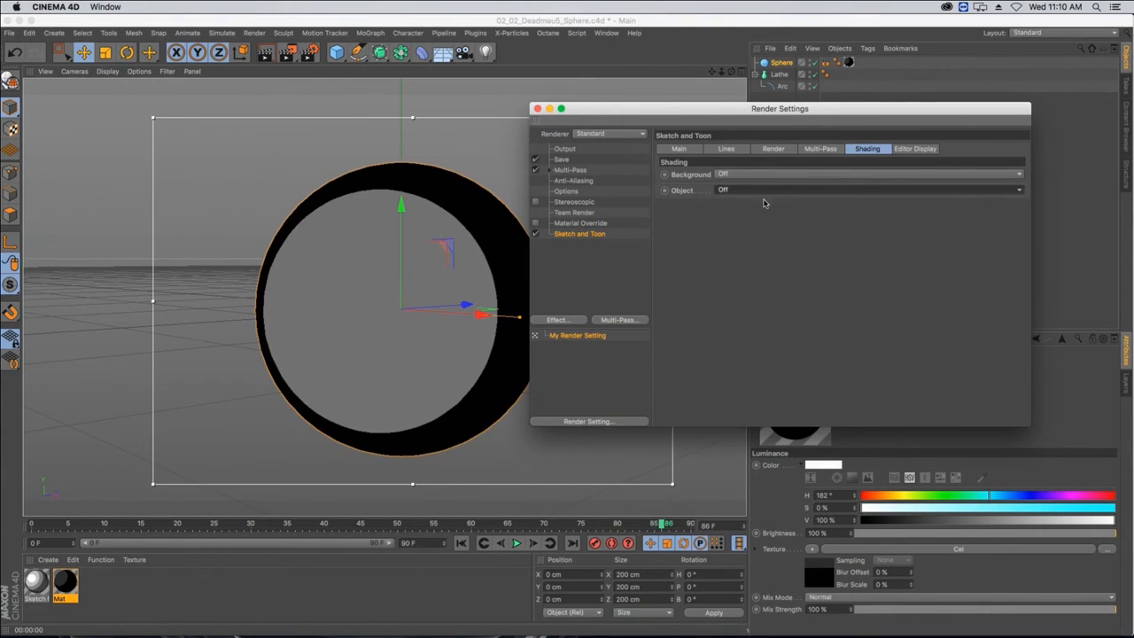
# - Open the new Sketch Mat material beside the sphere and set its line Thickness to 13
pyautogui.doubleClick(36, 580)
pyautogui.moveTo(399, 82); pyautogui.dragTo(795, 86)
pyautogui.click(598, 254)
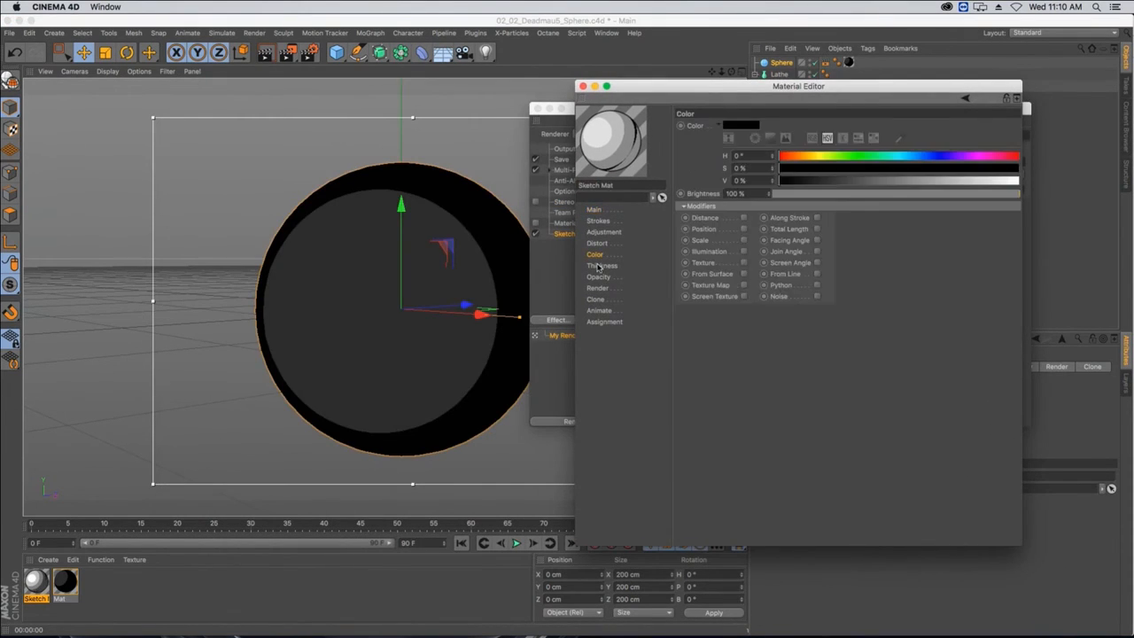
pyautogui.click(601, 266)
pyautogui.moveTo(805, 128)
pyautogui.mouseDown()
pyautogui.moveTo(826, 129)
pyautogui.moveTo(794, 127)
pyautogui.mouseUp()
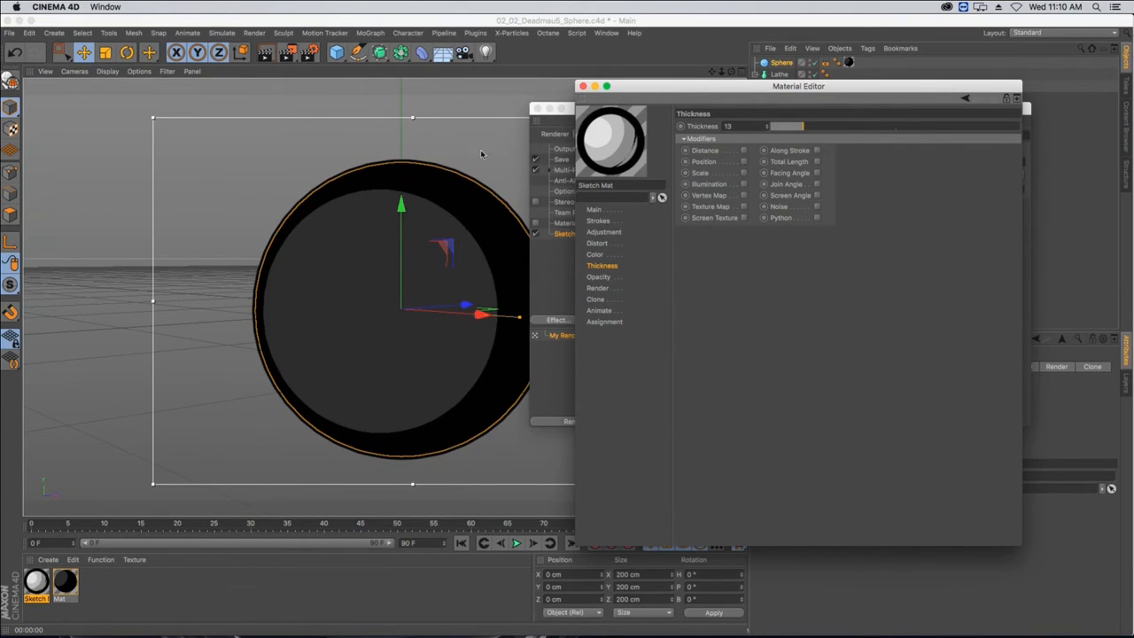
# - Set the Sketch Mat's line color to pure white using the color spectrum
pyautogui.click(605, 255)
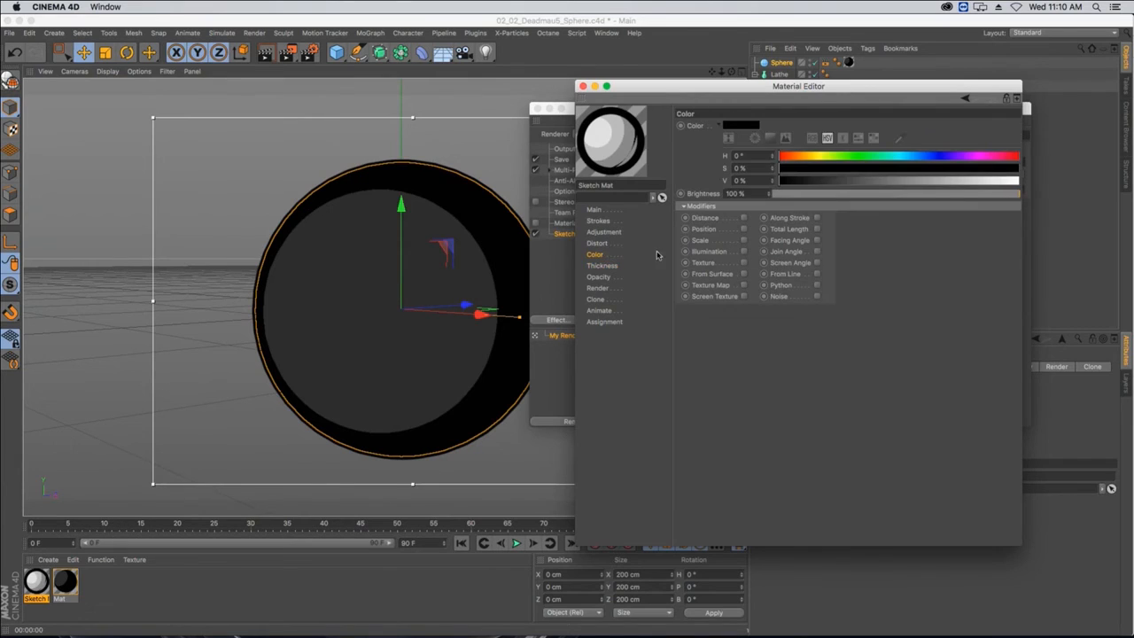
pyautogui.click(769, 139)
pyautogui.click(727, 156)
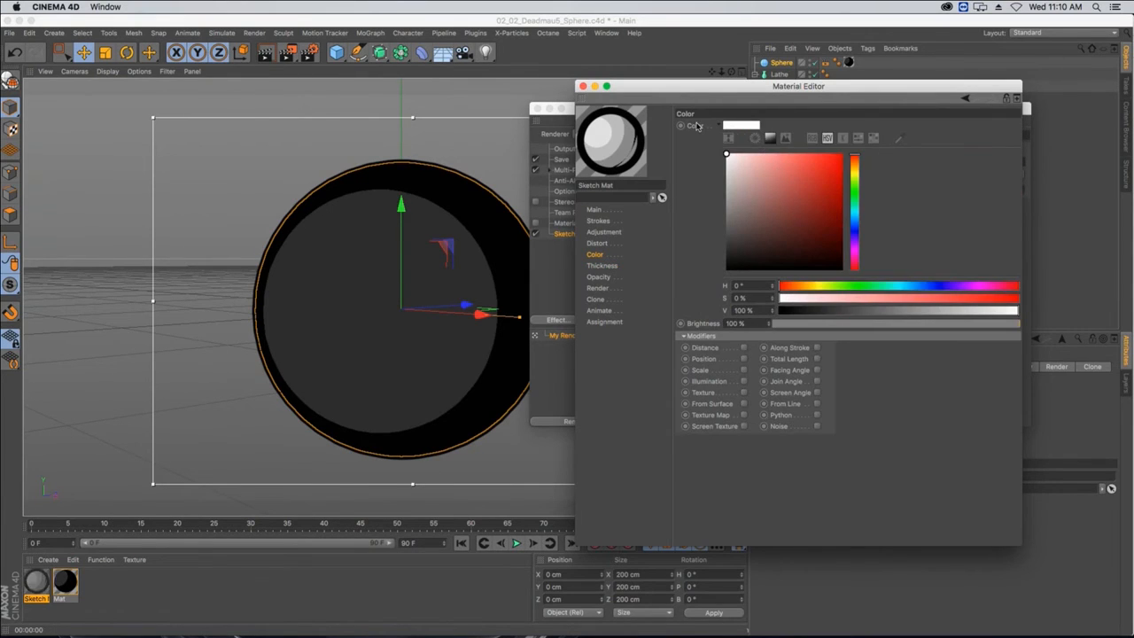
# - Close the material and render settings windows, assign the Sketch Mat to the Sphere, and delete the Lathe object
pyautogui.click(581, 86)
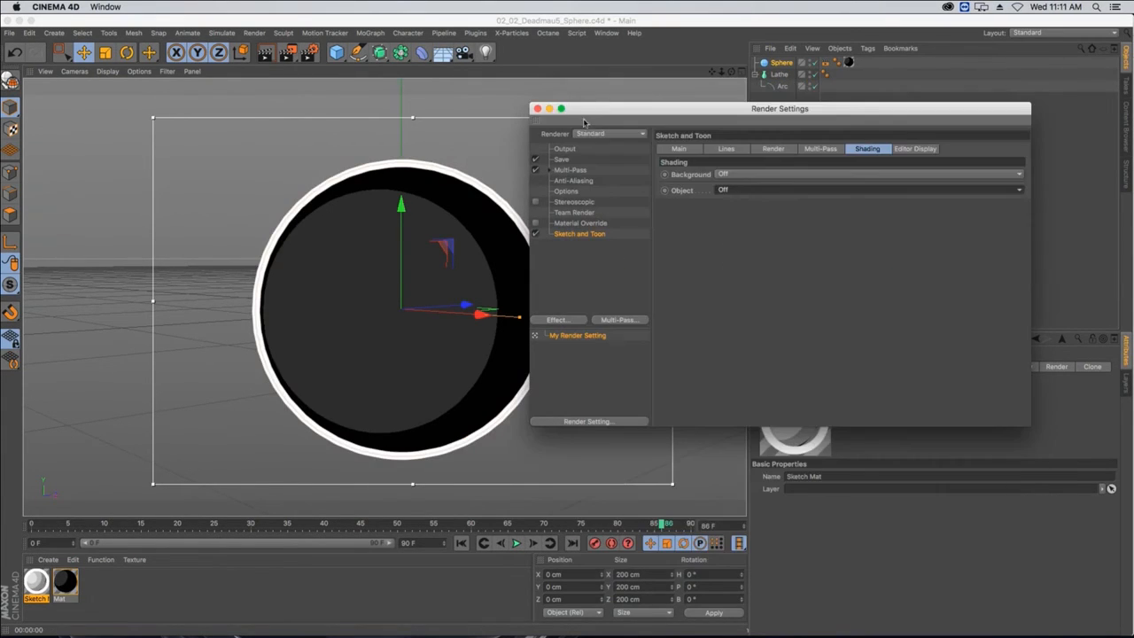
pyautogui.click(535, 108)
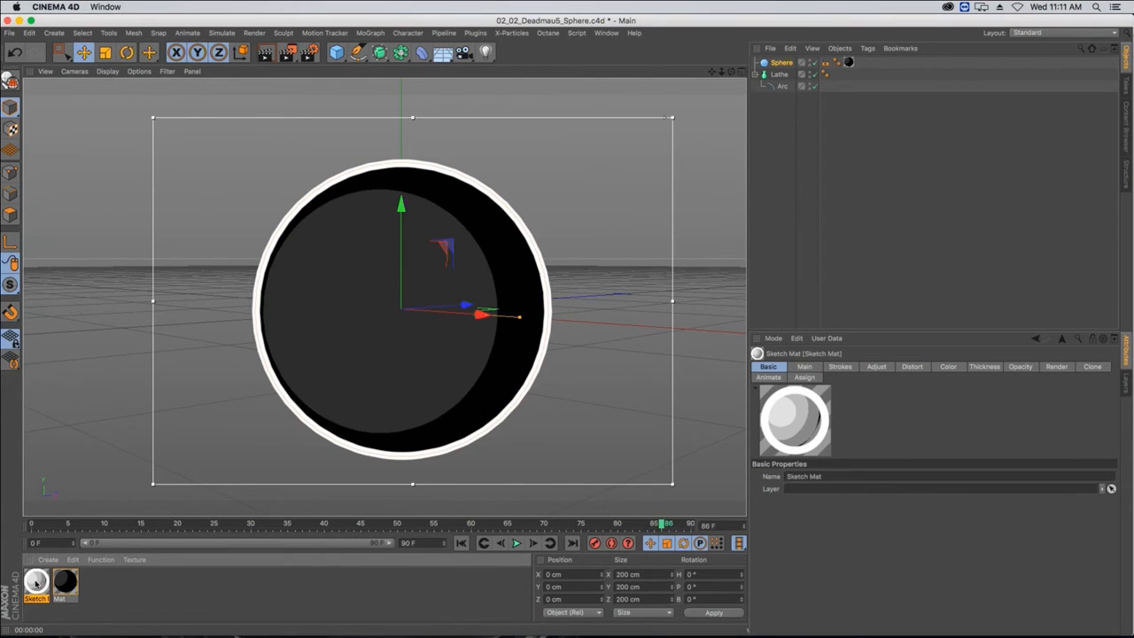
pyautogui.moveTo(37, 581)
pyautogui.mouseDown()
pyautogui.moveTo(696, 239)
pyautogui.moveTo(803, 58)
pyautogui.moveTo(781, 64)
pyautogui.mouseUp()
pyautogui.click(779, 74)
pyautogui.press('Delete')
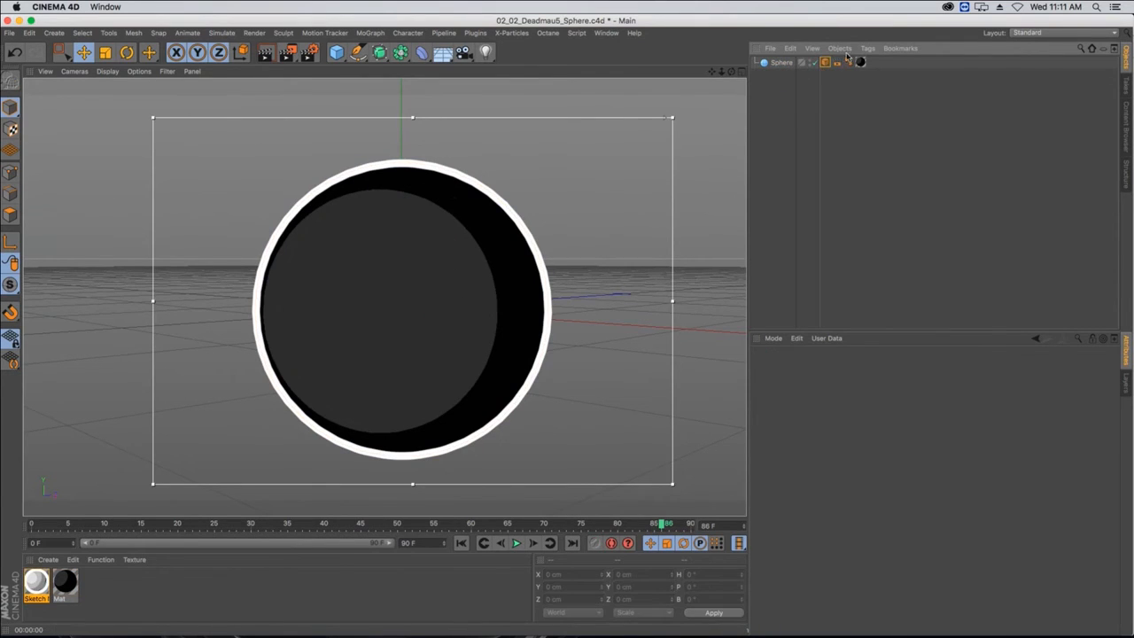
# - Turn off Folds, Creases and Border in the sphere's Sketch Style tag and enable Contour lines instead
pyautogui.click(825, 62)
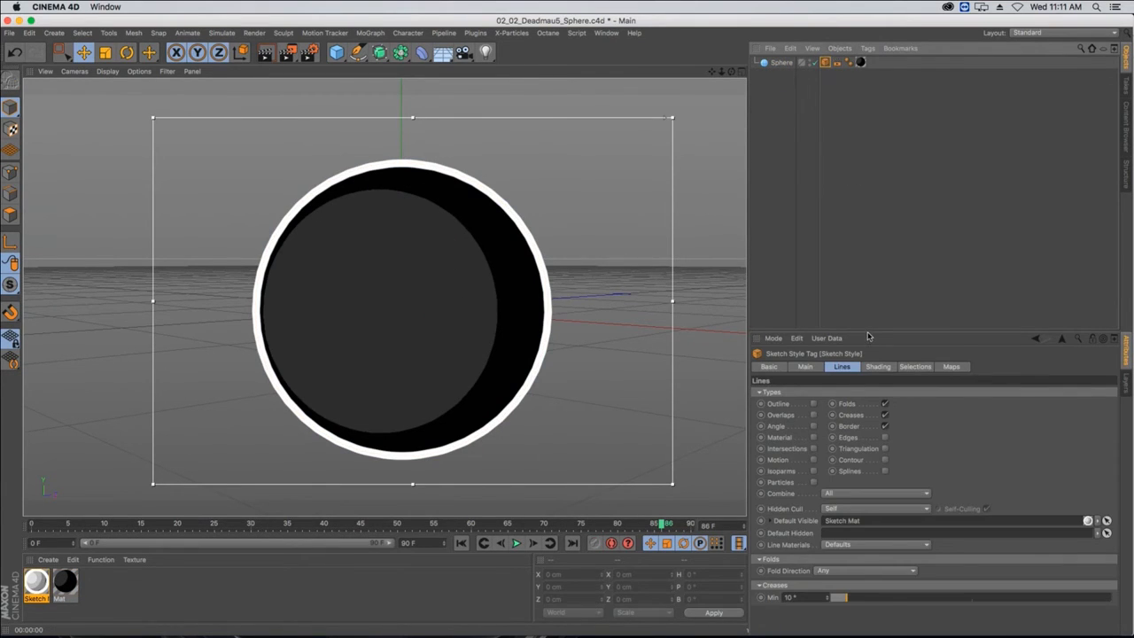
pyautogui.moveTo(867, 335); pyautogui.dragTo(867, 232)
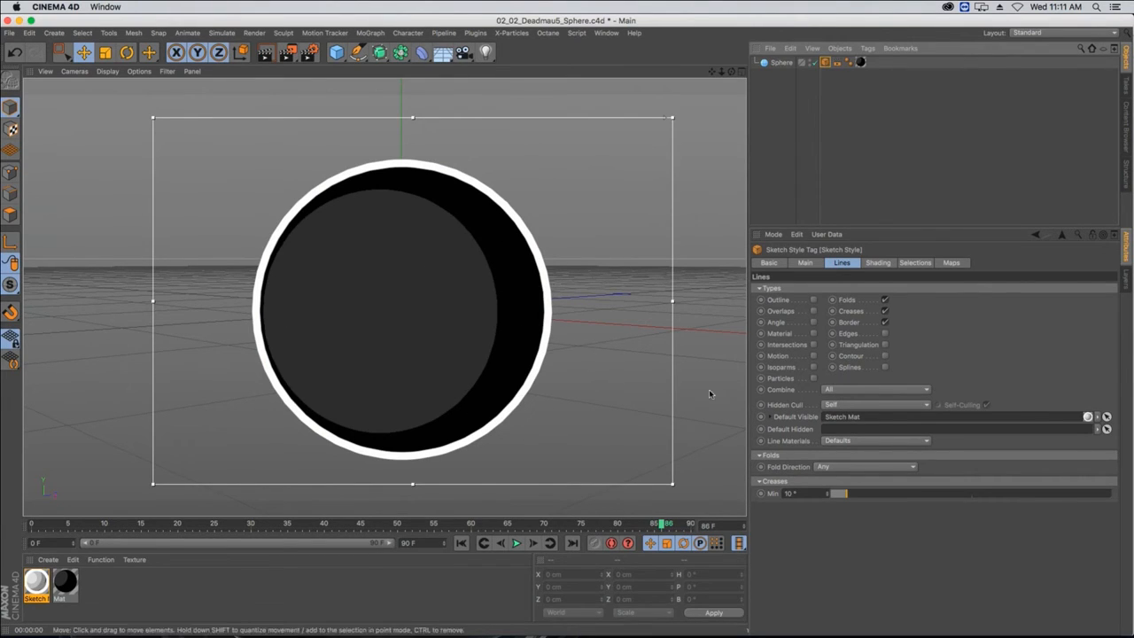
pyautogui.click(884, 300)
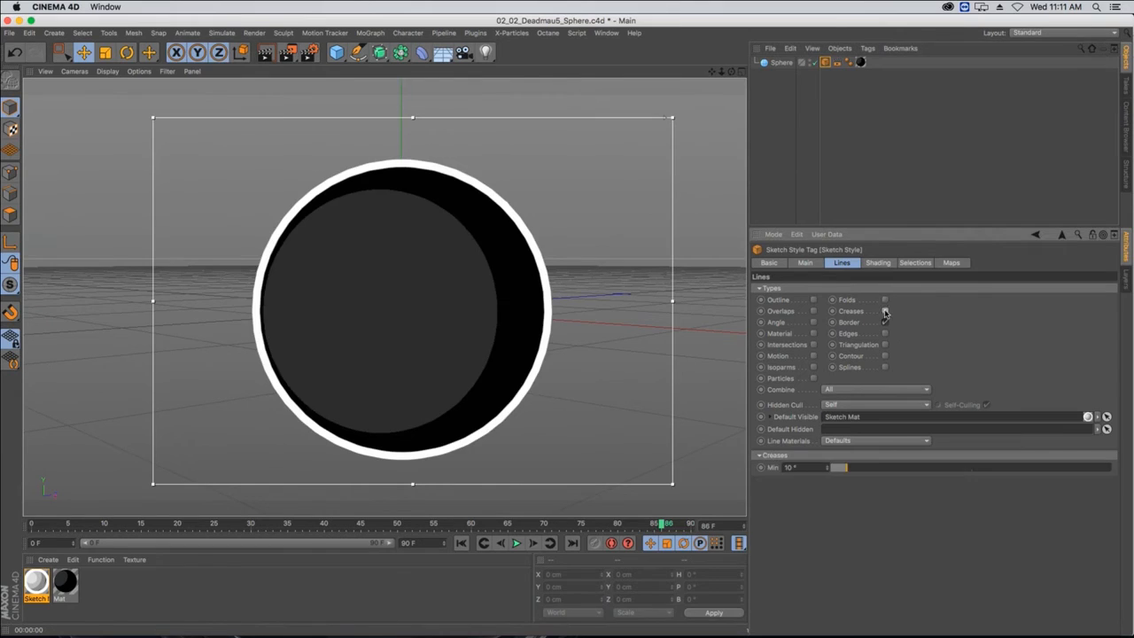
pyautogui.click(884, 310)
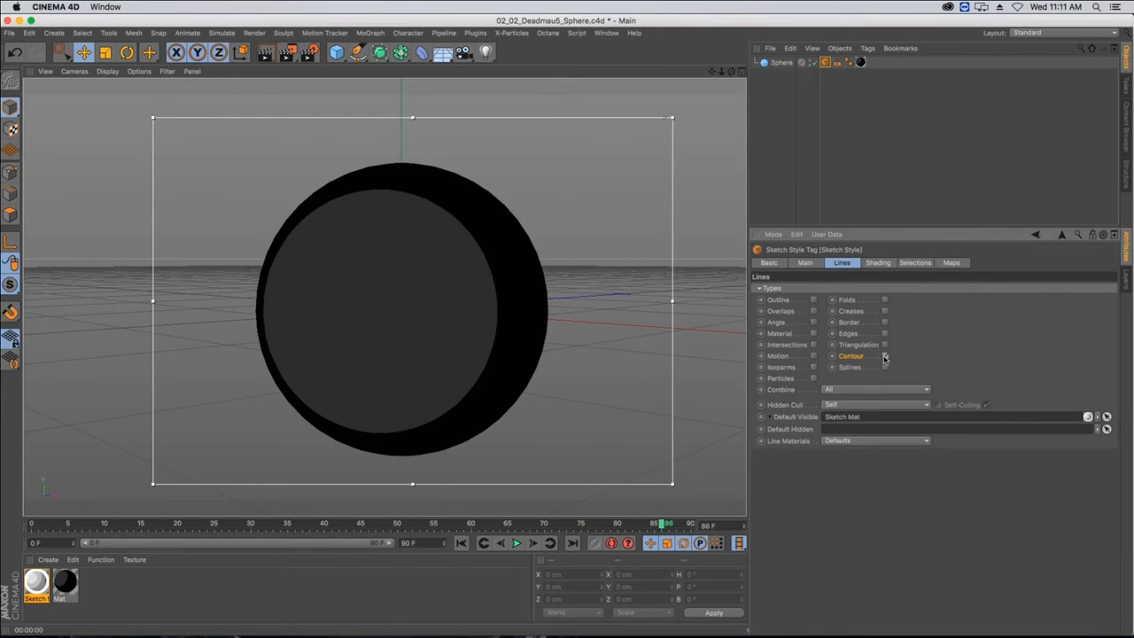
pyautogui.click(884, 356)
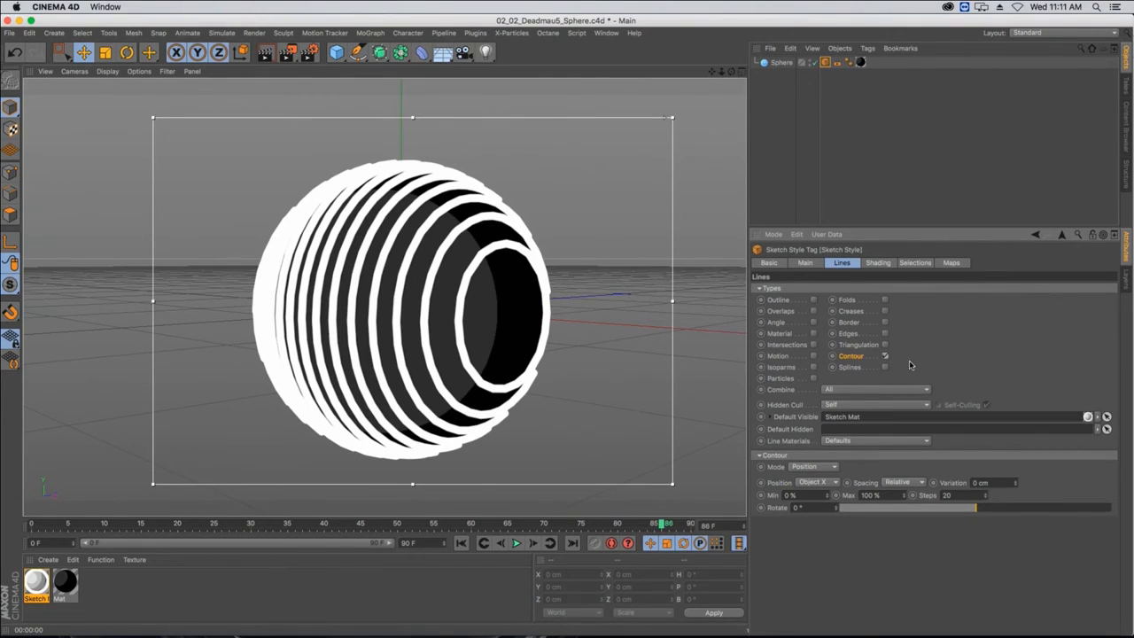
# - Set the contour lines' Position to Object Y, Steps to 12 and Variation to 9 cm
pyautogui.click(811, 480)
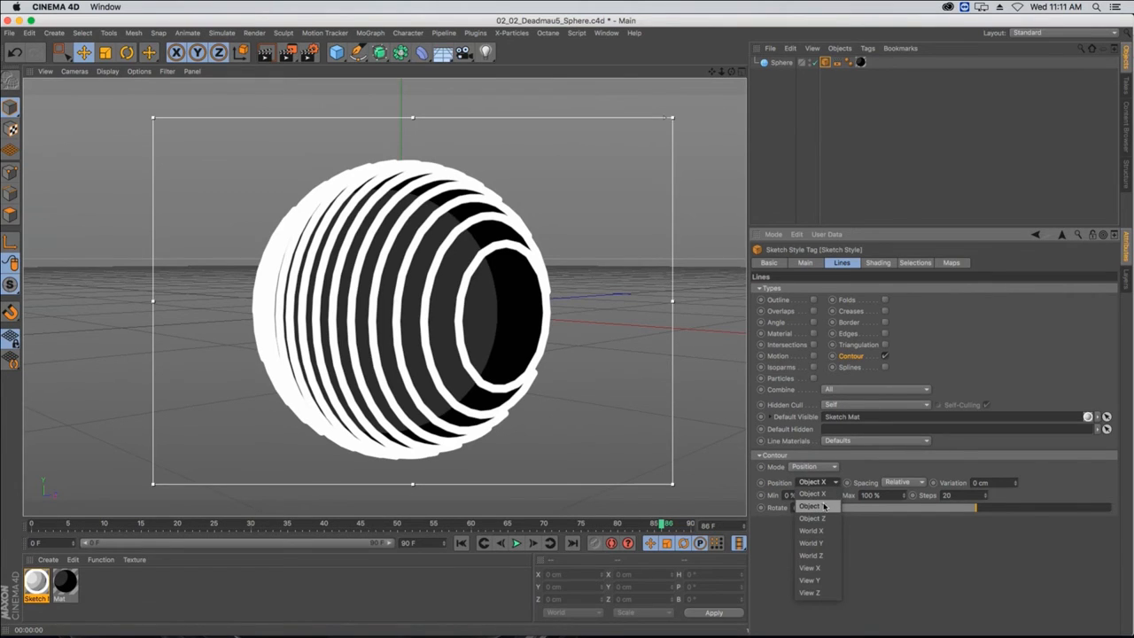
pyautogui.click(823, 505)
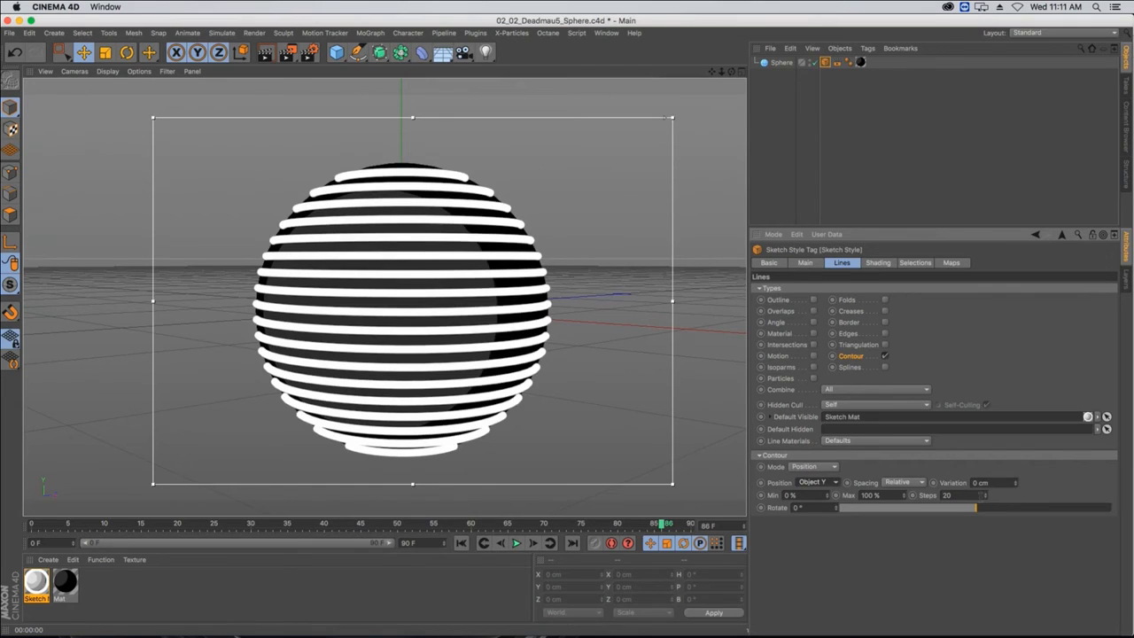
pyautogui.moveTo(983, 500); pyautogui.dragTo(1015, 479)
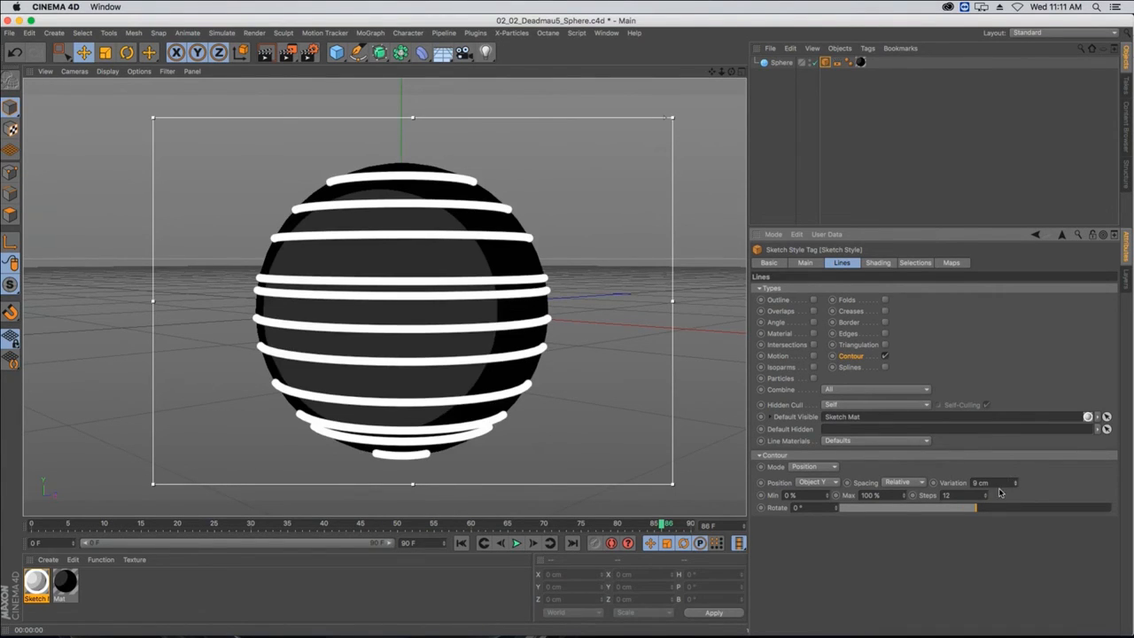
# - Reset the contour Variation to 0 cm and change the contour Position to Object X
pyautogui.doubleClick(980, 482)
pyautogui.write('0')
pyautogui.press('Return')
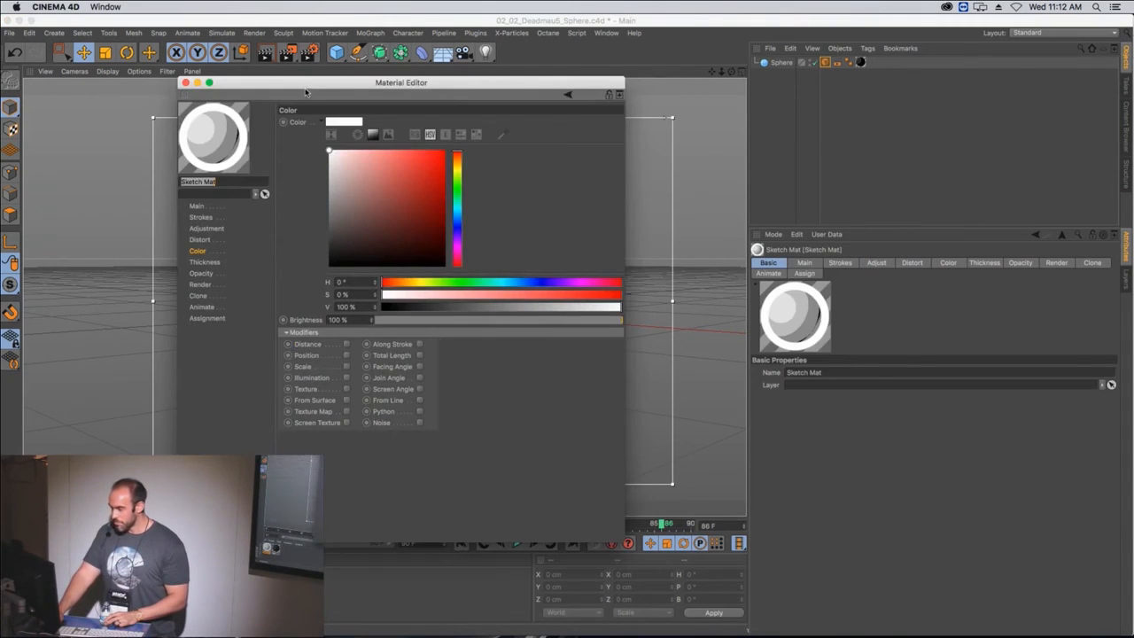
pyautogui.moveTo(401, 83)
pyautogui.mouseDown()
pyautogui.moveTo(699, 101)
pyautogui.moveTo(375, 281)
pyautogui.moveTo(475, 426)
pyautogui.mouseUp()
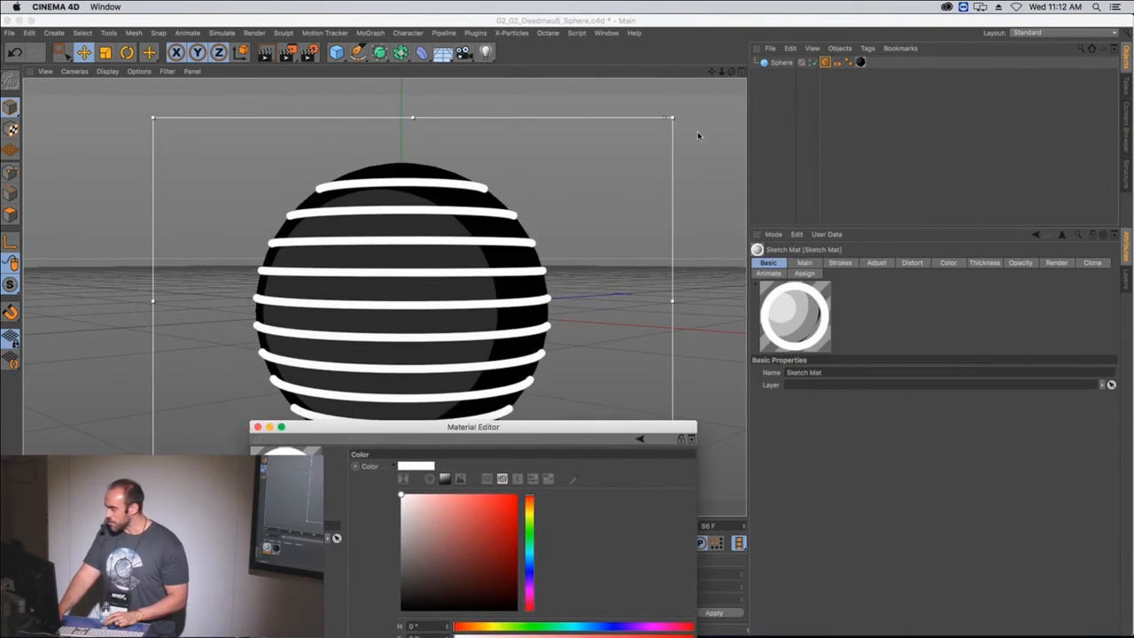
pyautogui.click(824, 62)
pyautogui.click(816, 483)
pyautogui.click(816, 494)
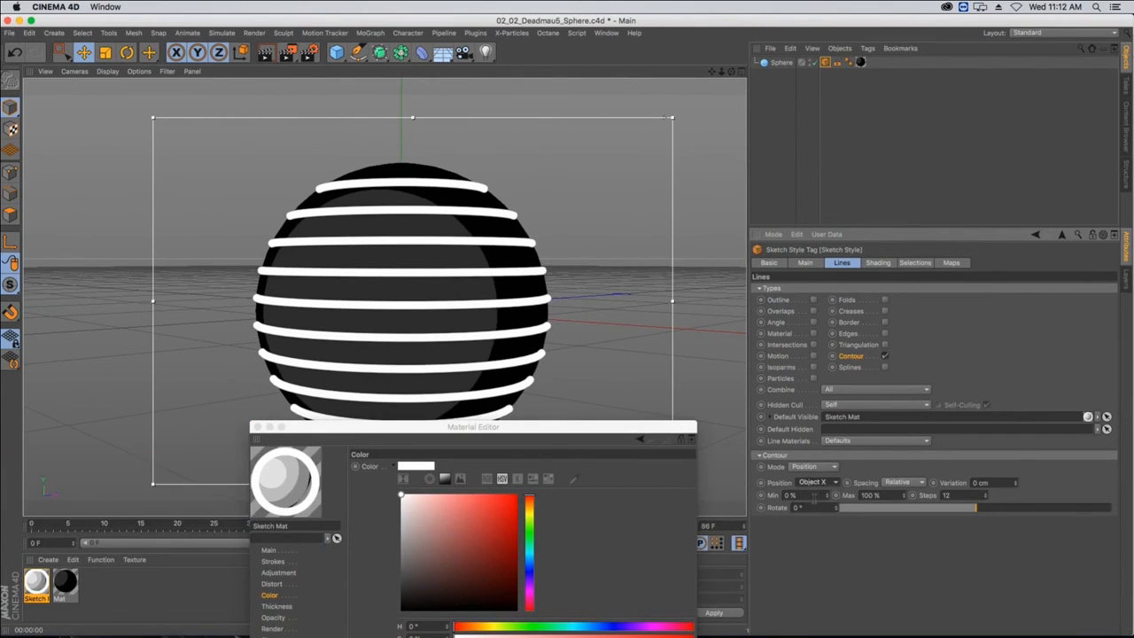
# - Modulate the Sketch Mat's line thickness with a Texture Map using Frontal projection and a Noise shader with Contrast at 76%
pyautogui.moveTo(423, 427); pyautogui.dragTo(719, 106)
pyautogui.click(571, 283)
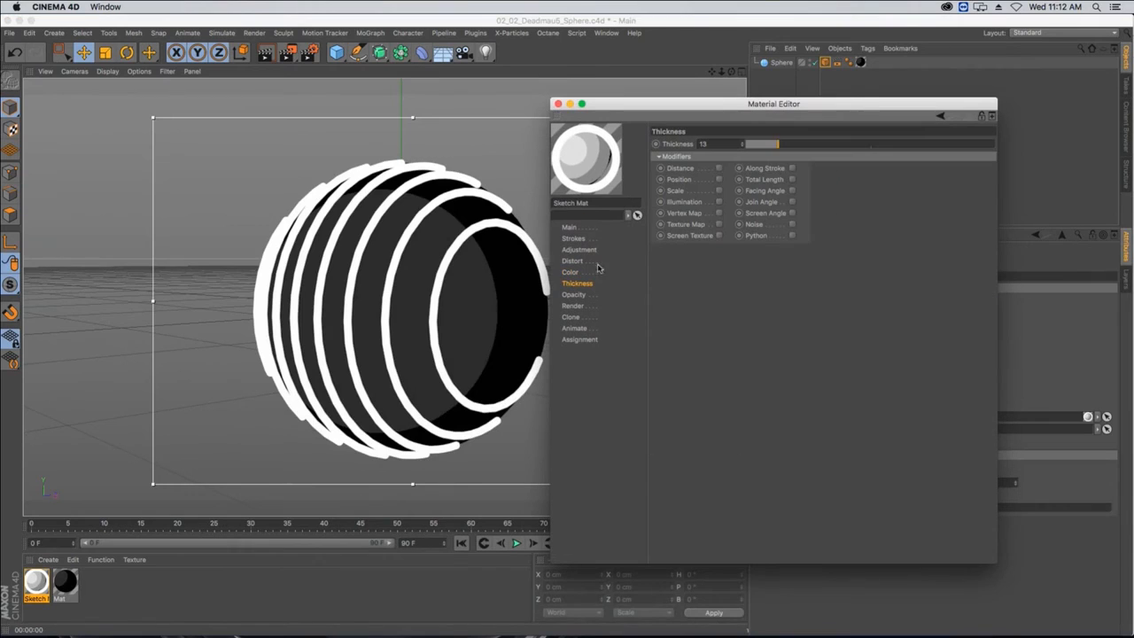
pyautogui.click(718, 224)
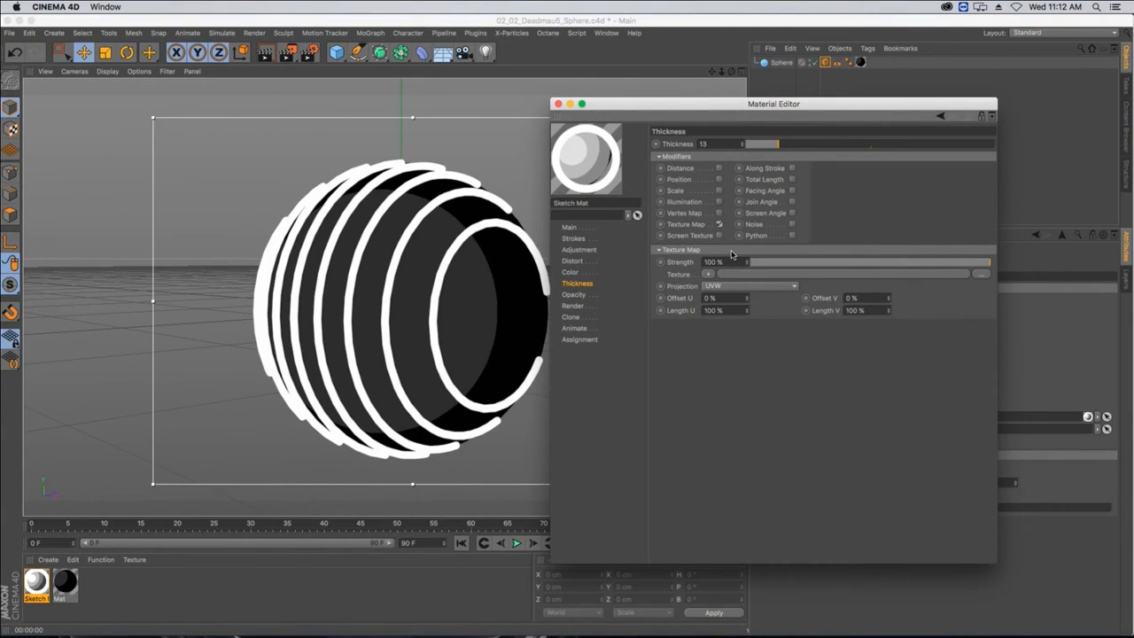
pyautogui.click(742, 288)
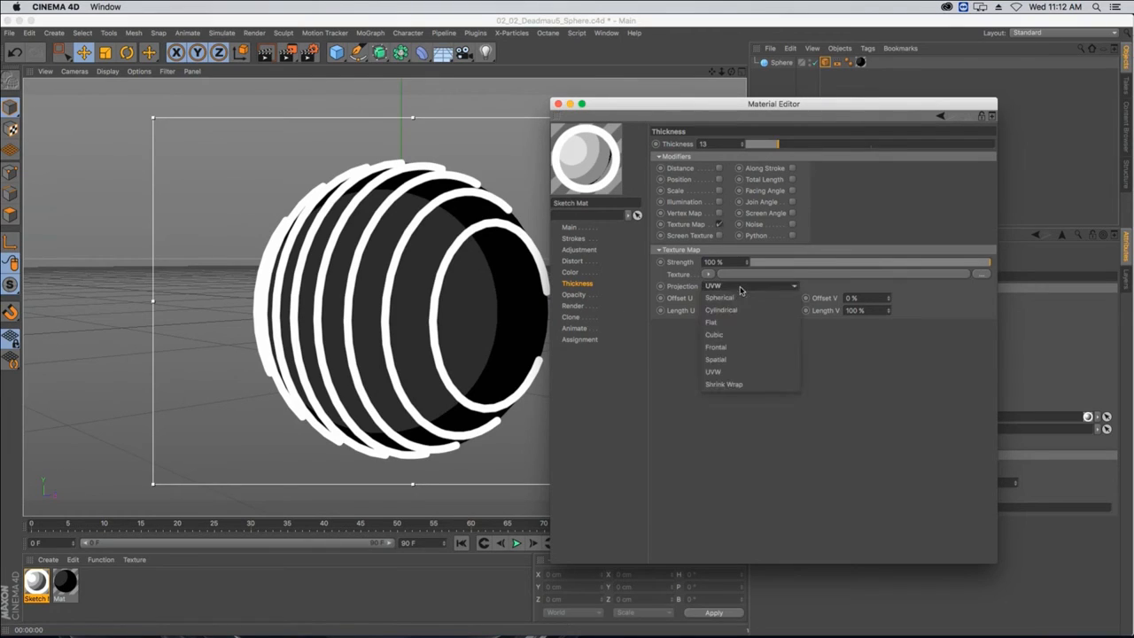
pyautogui.click(753, 348)
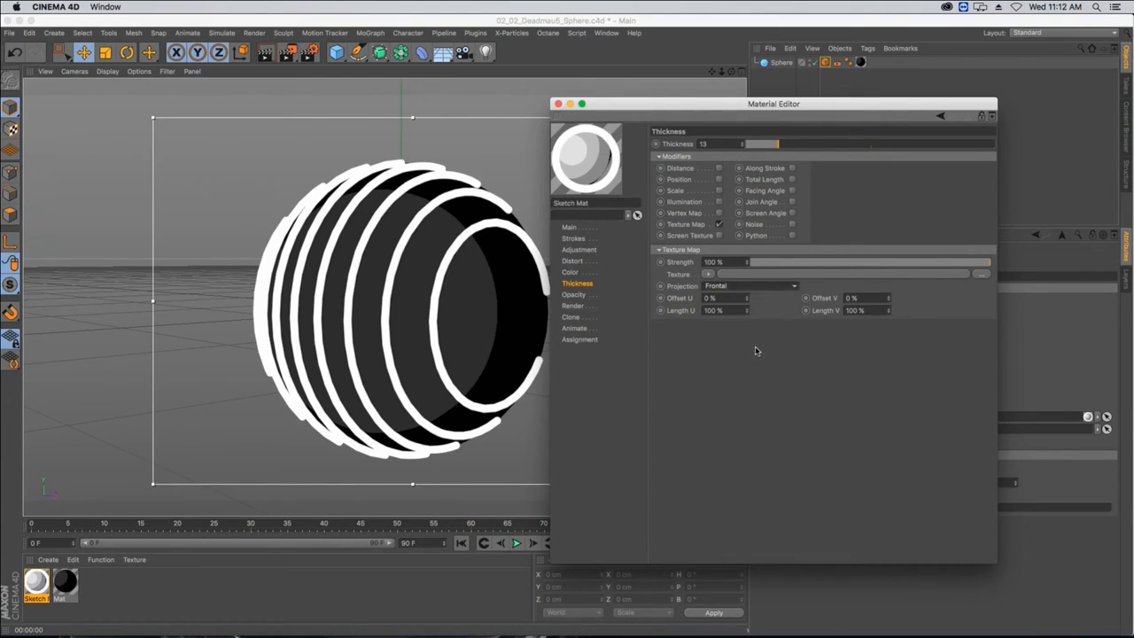
pyautogui.click(708, 274)
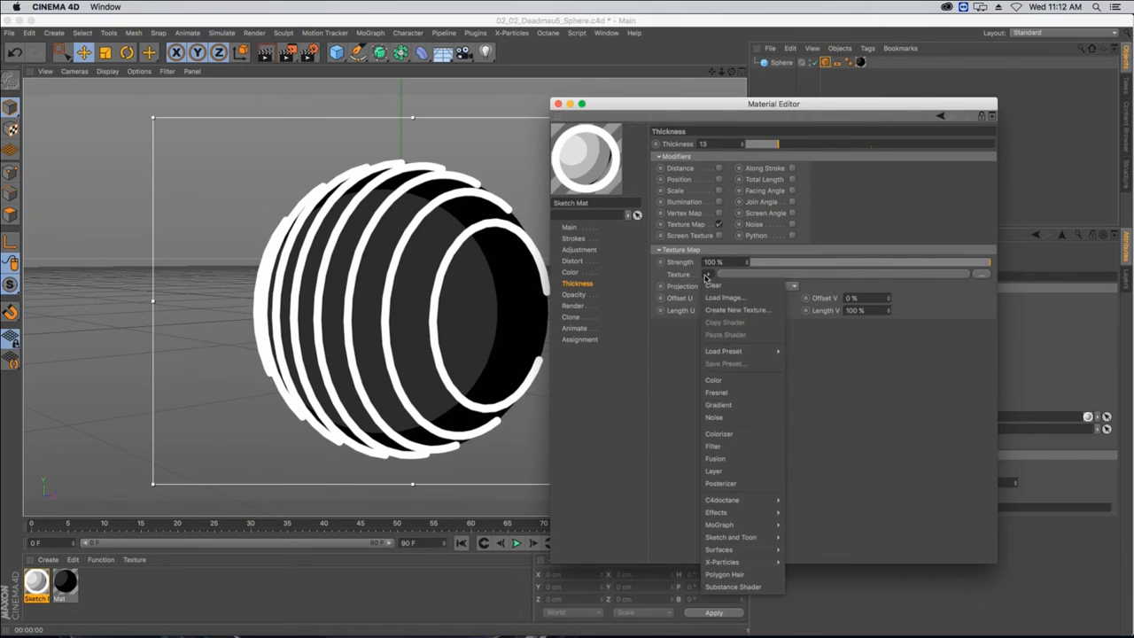
pyautogui.click(715, 416)
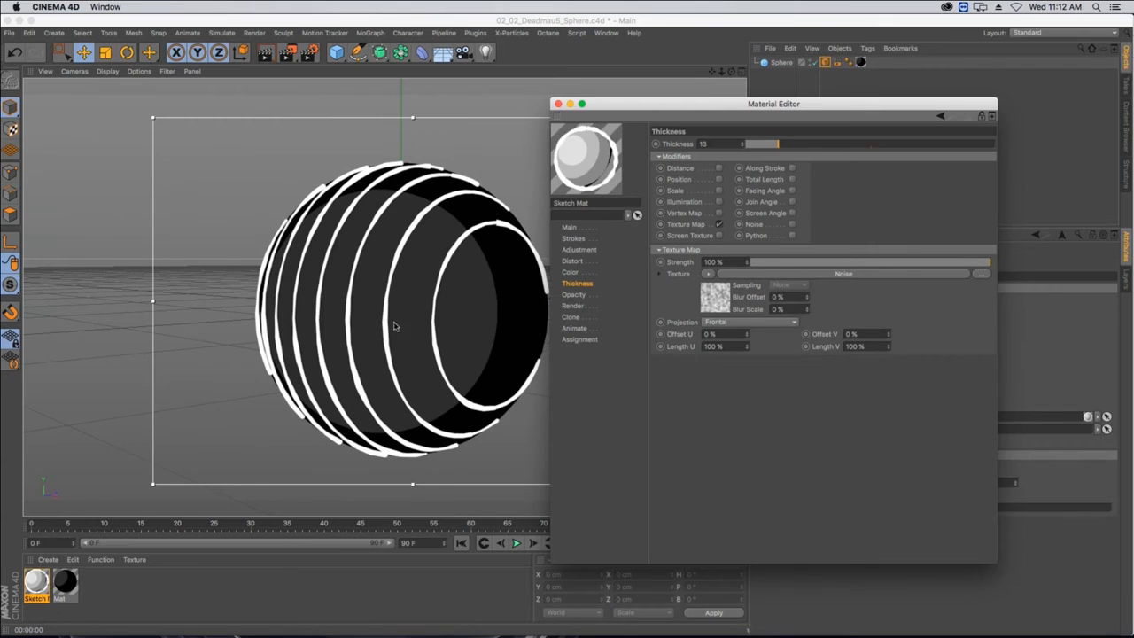
pyautogui.click(841, 274)
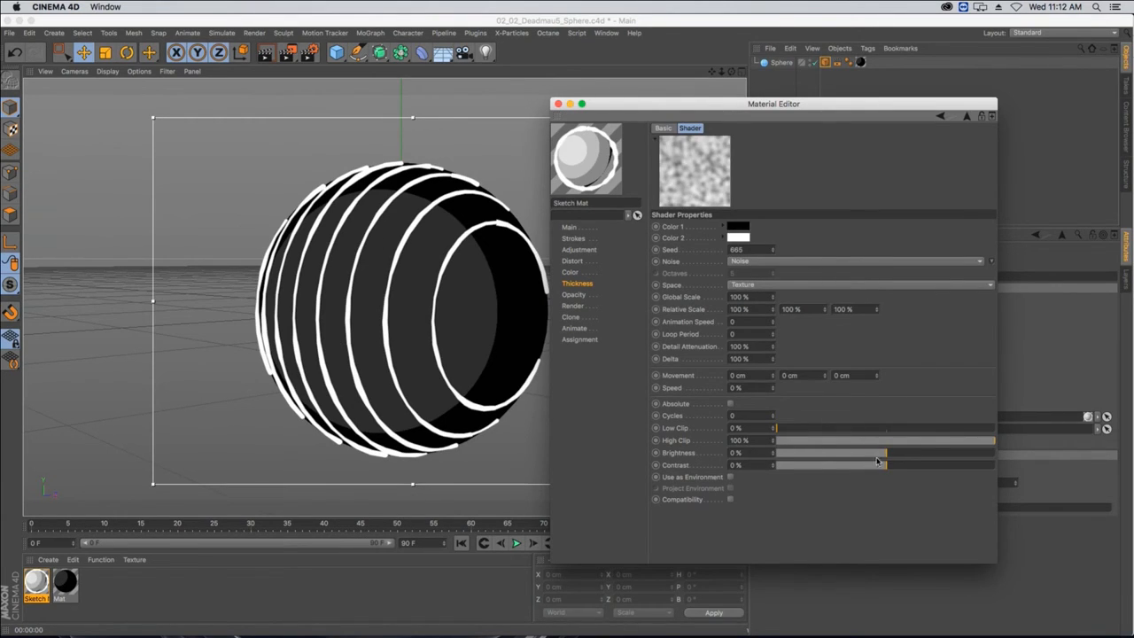
pyautogui.moveTo(876, 460); pyautogui.dragTo(969, 468)
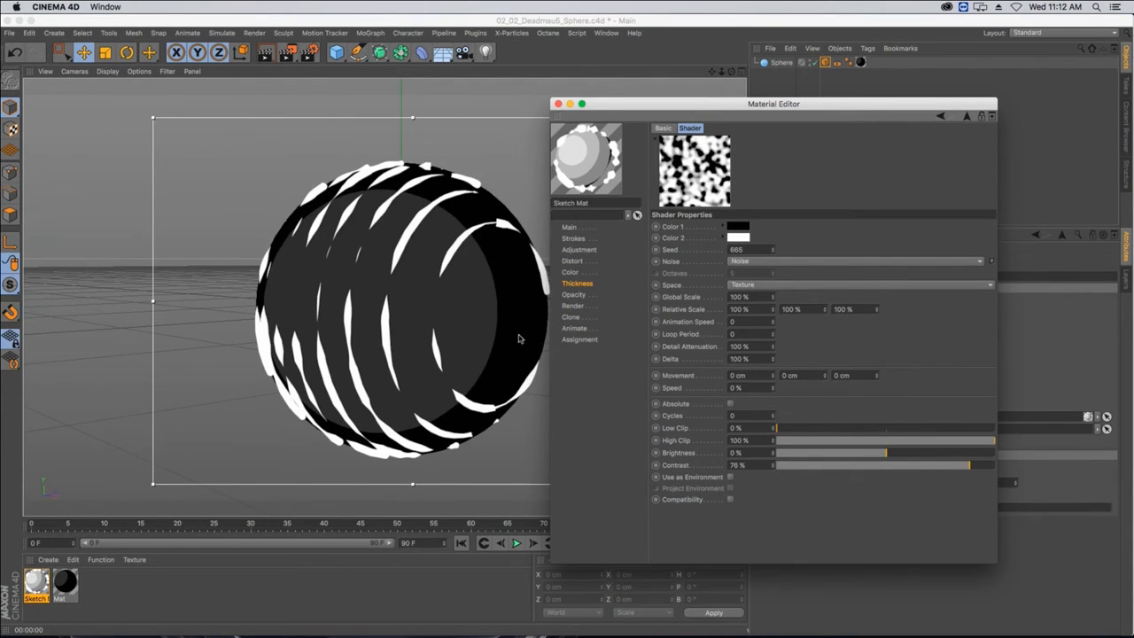
# - Set the Sketch Mat's line Thickness to 11 and shift the noise texture's Offset V to 98%
pyautogui.click(584, 283)
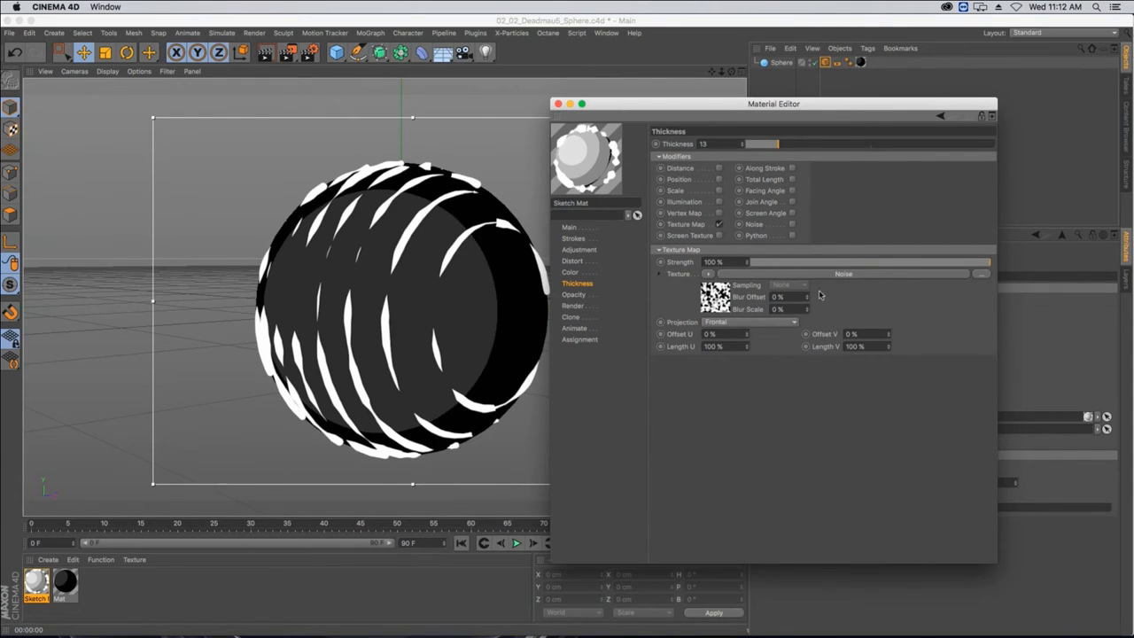
pyautogui.moveTo(781, 141); pyautogui.dragTo(772, 145)
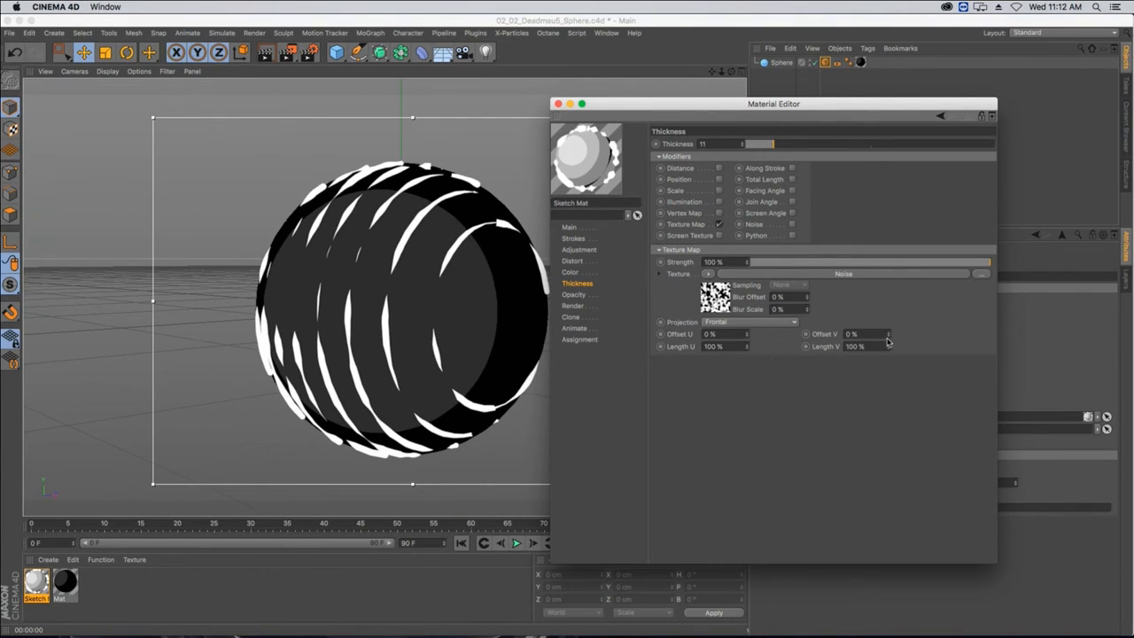
pyautogui.moveTo(887, 341); pyautogui.dragTo(886, 334)
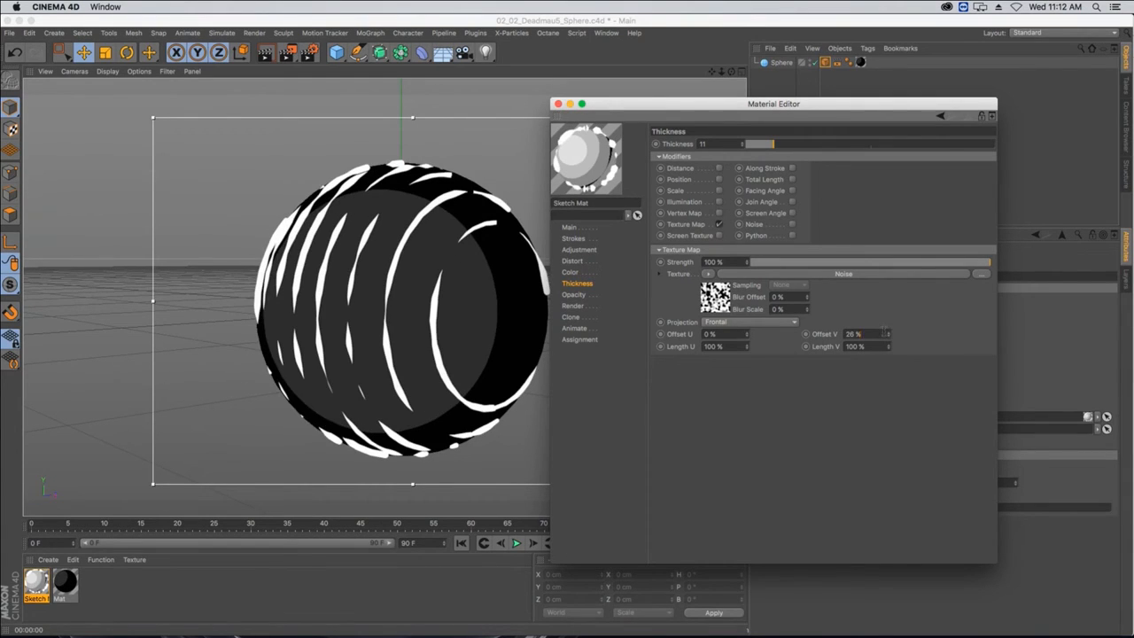
pyautogui.moveTo(889, 337); pyautogui.dragTo(887, 337)
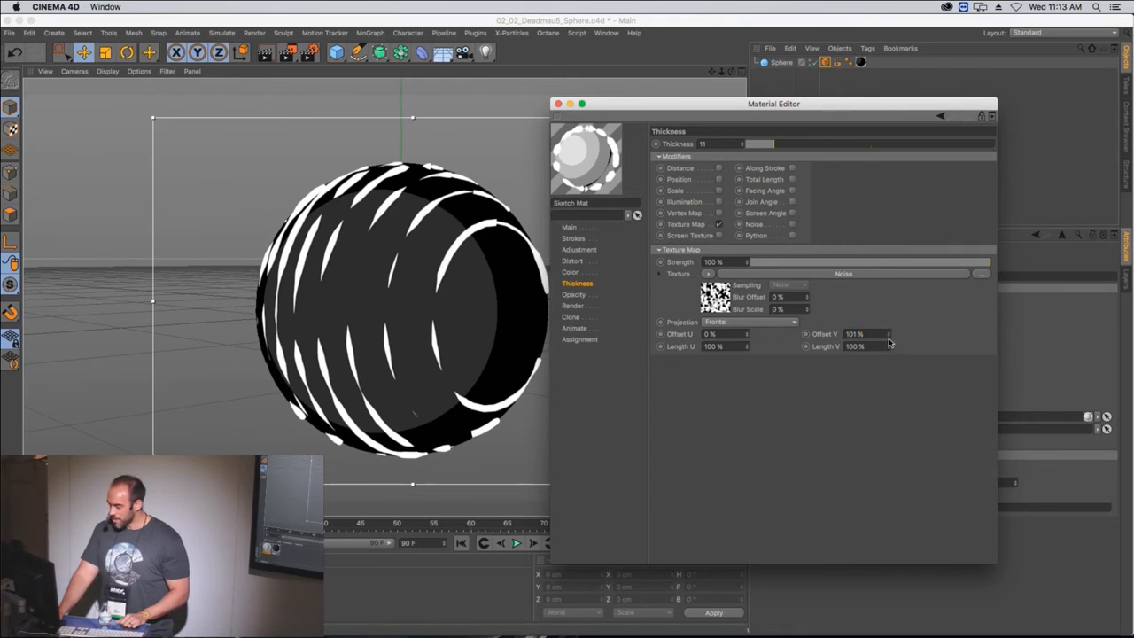
# - Switch to Finder and open the scene file 02_03_Deadmau5.c4d from the 02_Stylized_Lines folder
pyautogui.moveTo(520, 634)
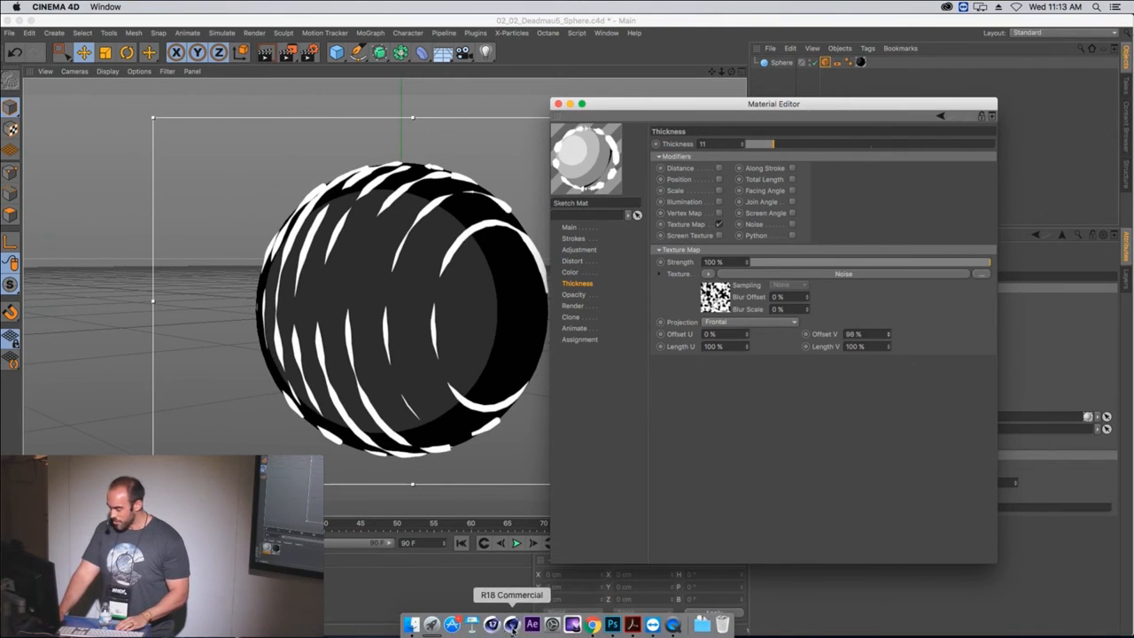
pyautogui.click(434, 622)
pyautogui.click(711, 275)
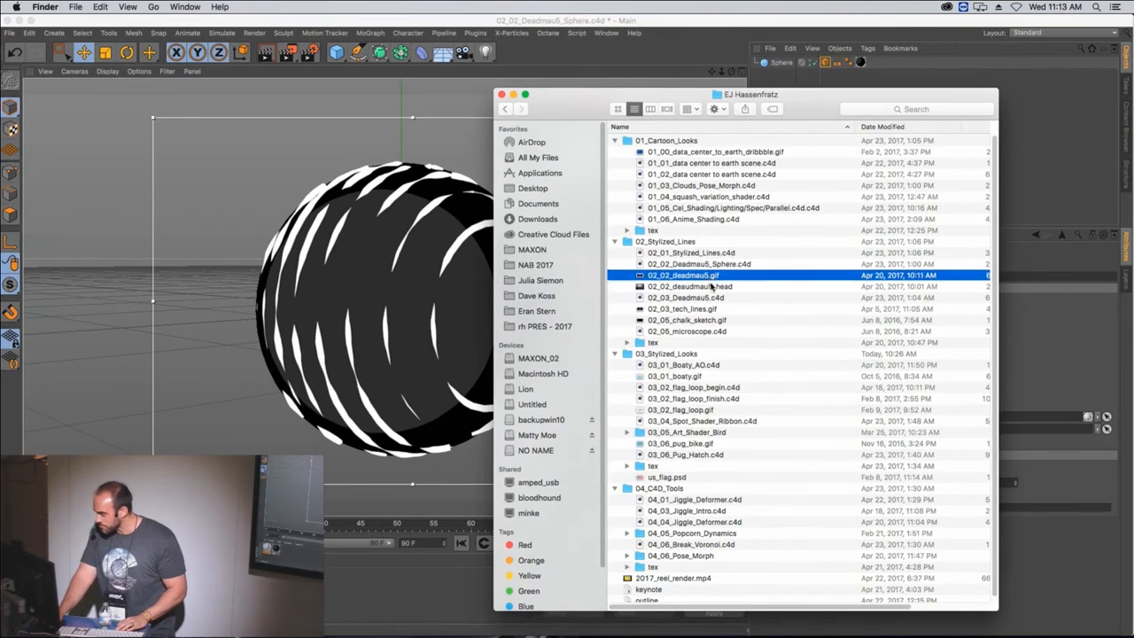
pyautogui.doubleClick(715, 297)
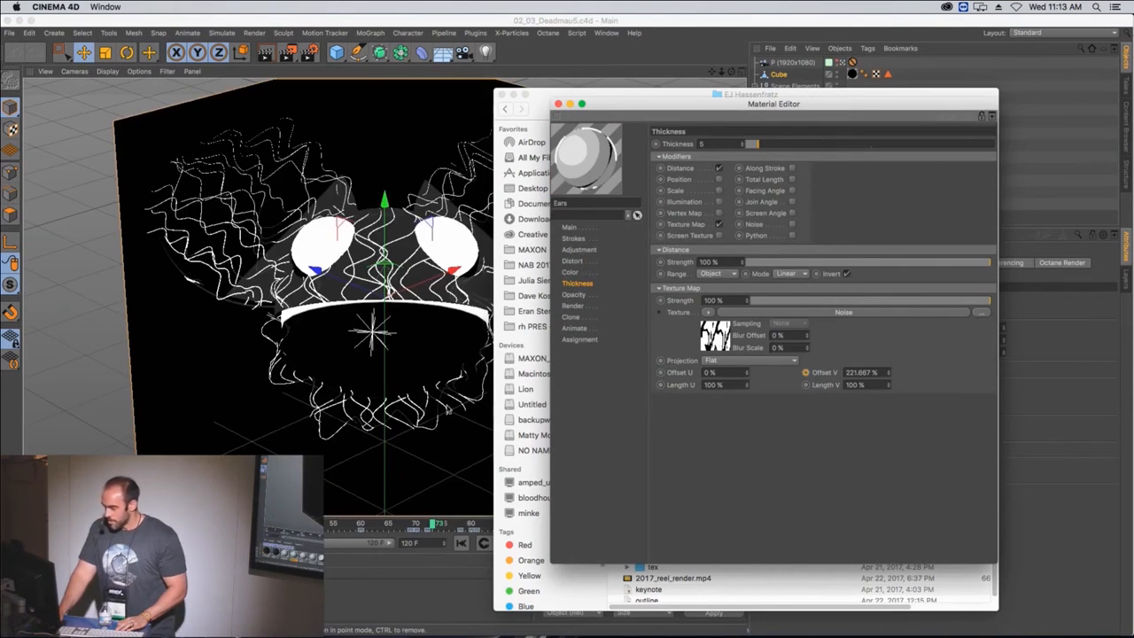
# - Uncover the deadmau5 head scene, move its playhead to frame 55 and render the view
pyautogui.moveTo(537, 95); pyautogui.dragTo(639, 108)
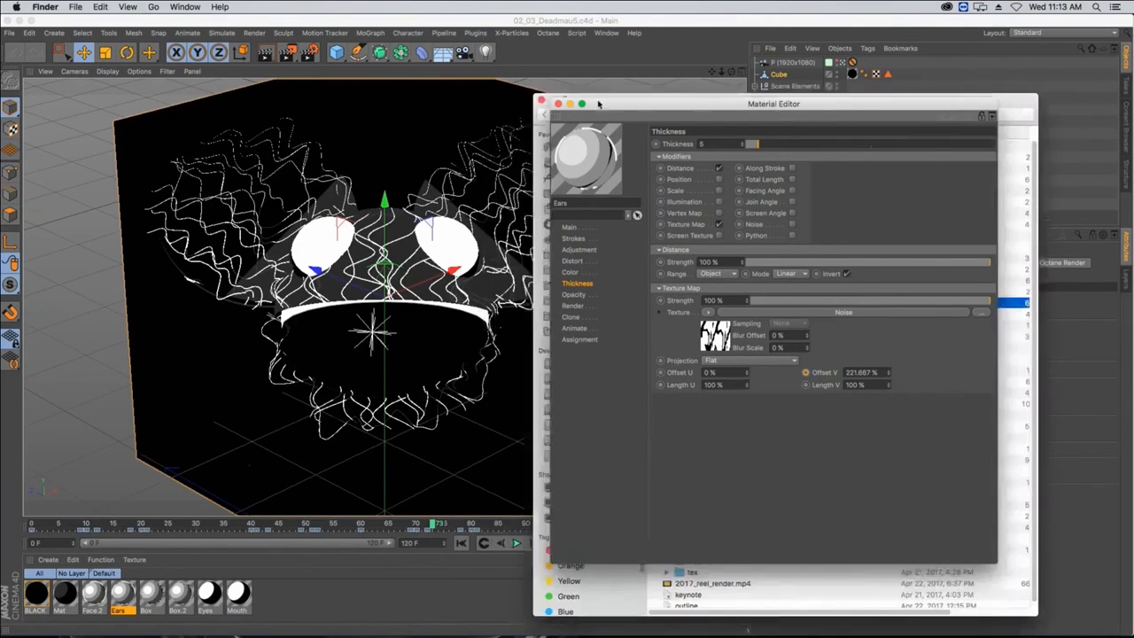
pyautogui.moveTo(397, 527); pyautogui.dragTo(335, 526)
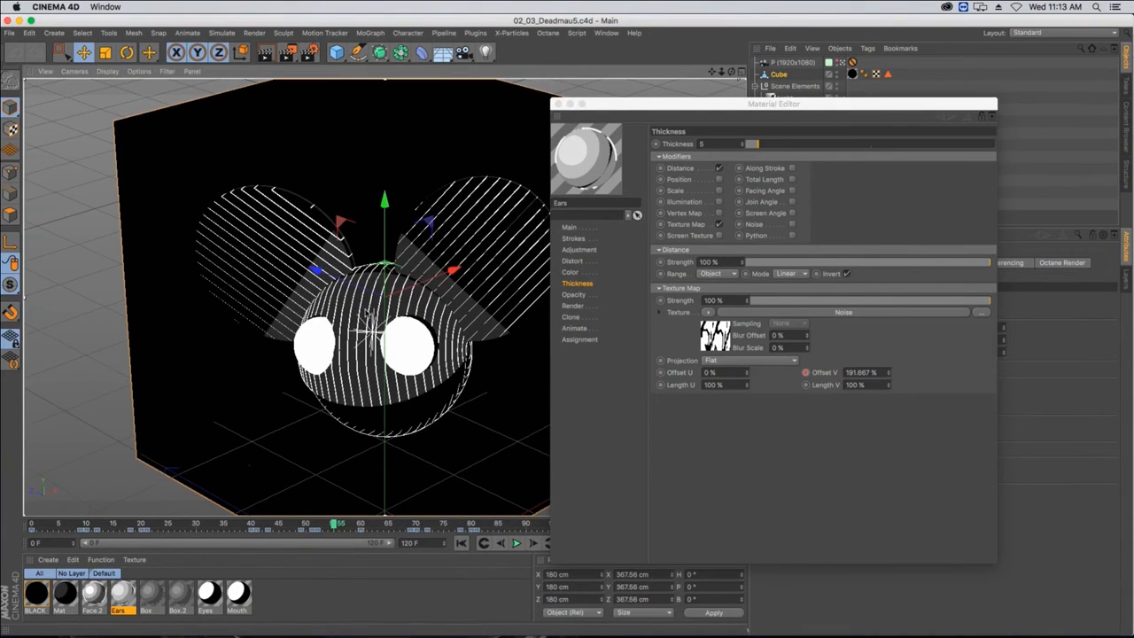
pyautogui.press('super+r')
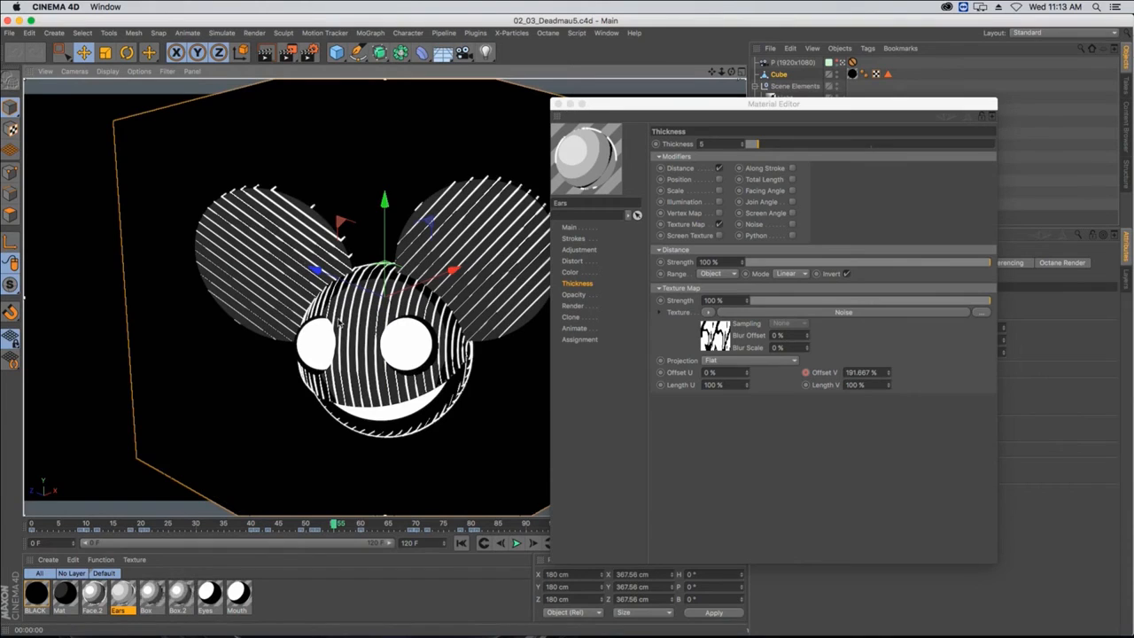
# - Return to the 02_02_Deadmau5_Sphere.c4d scene and disable the Sketch Mat's Texture Map thickness modifier
pyautogui.click(604, 33)
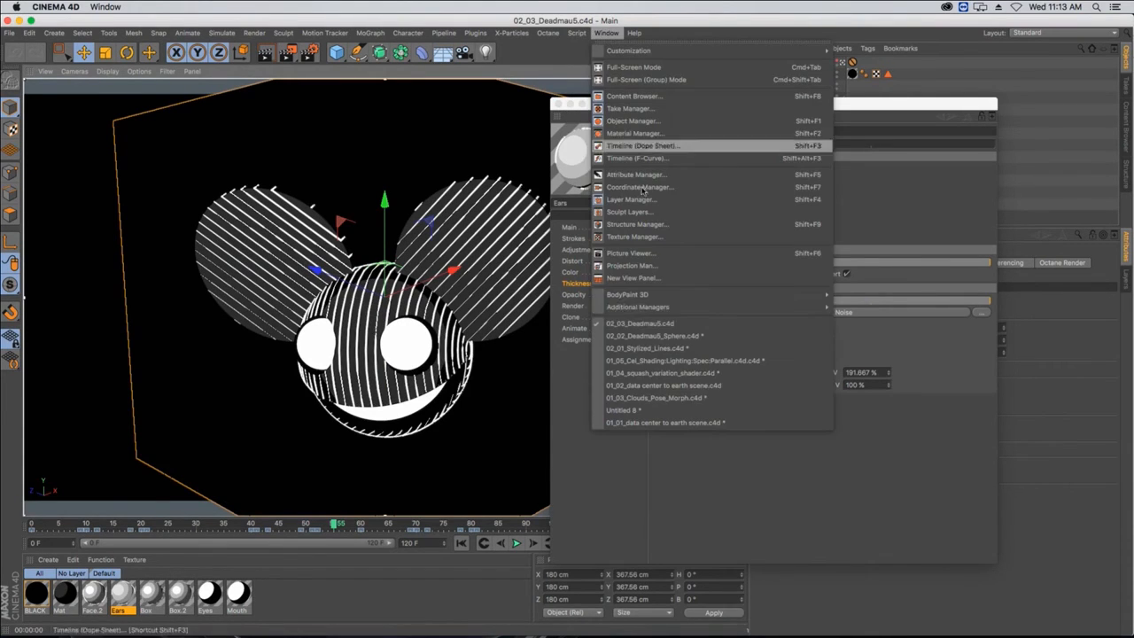
pyautogui.click(634, 336)
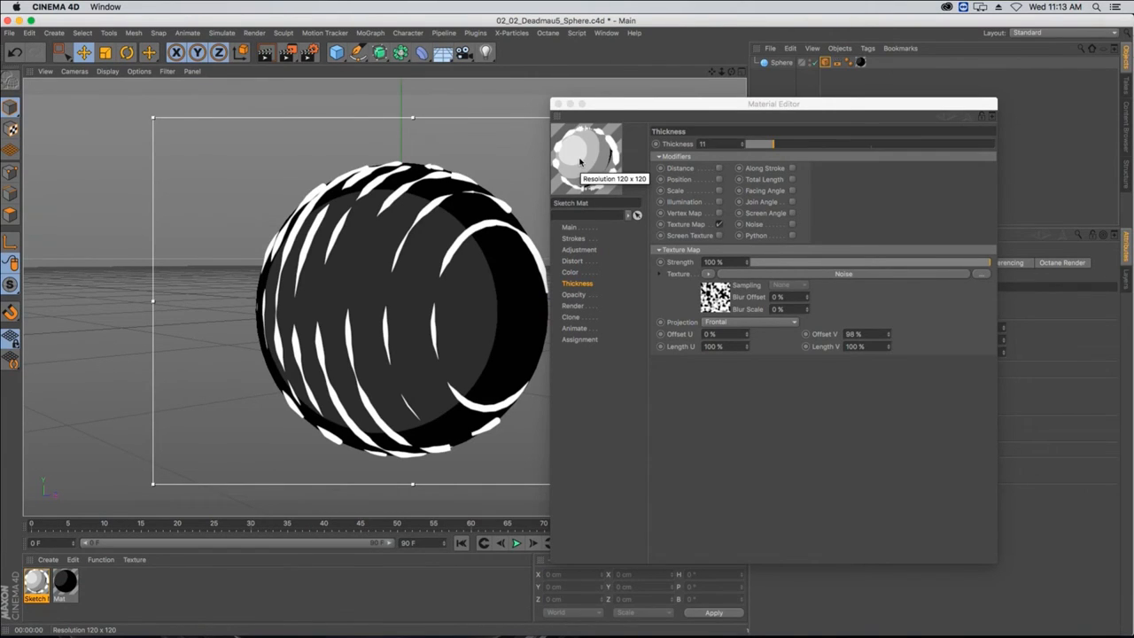
pyautogui.click(717, 225)
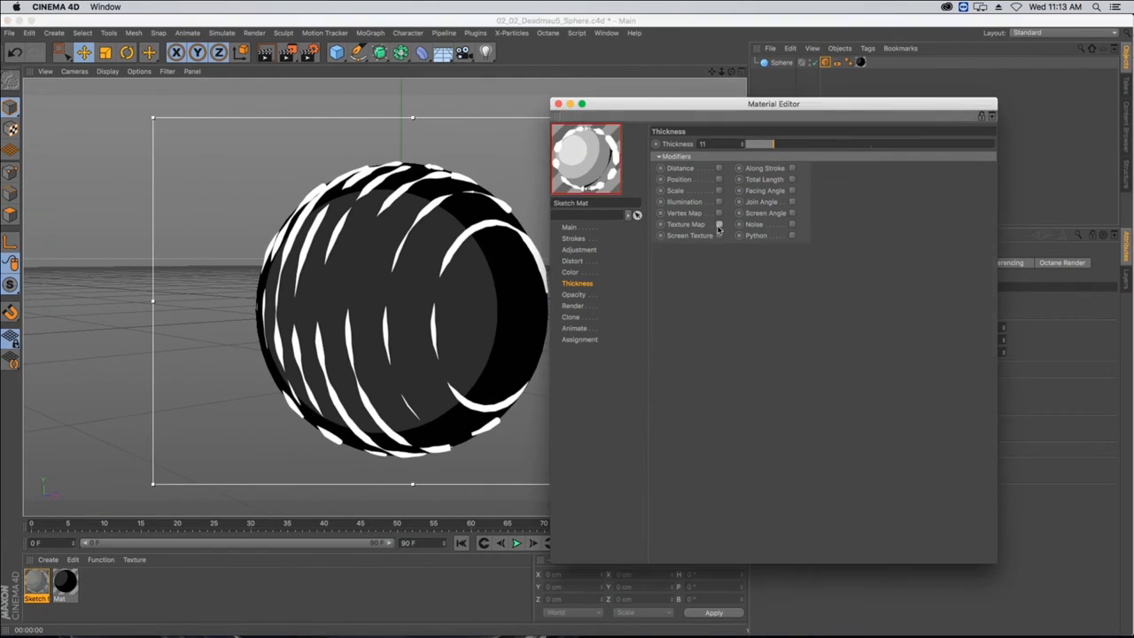
# - Reduce the Sketch Mat's line Thickness to 4 and enable Curve Stroke in its Distort settings
pyautogui.moveTo(770, 144); pyautogui.dragTo(751, 145)
pyautogui.click(588, 261)
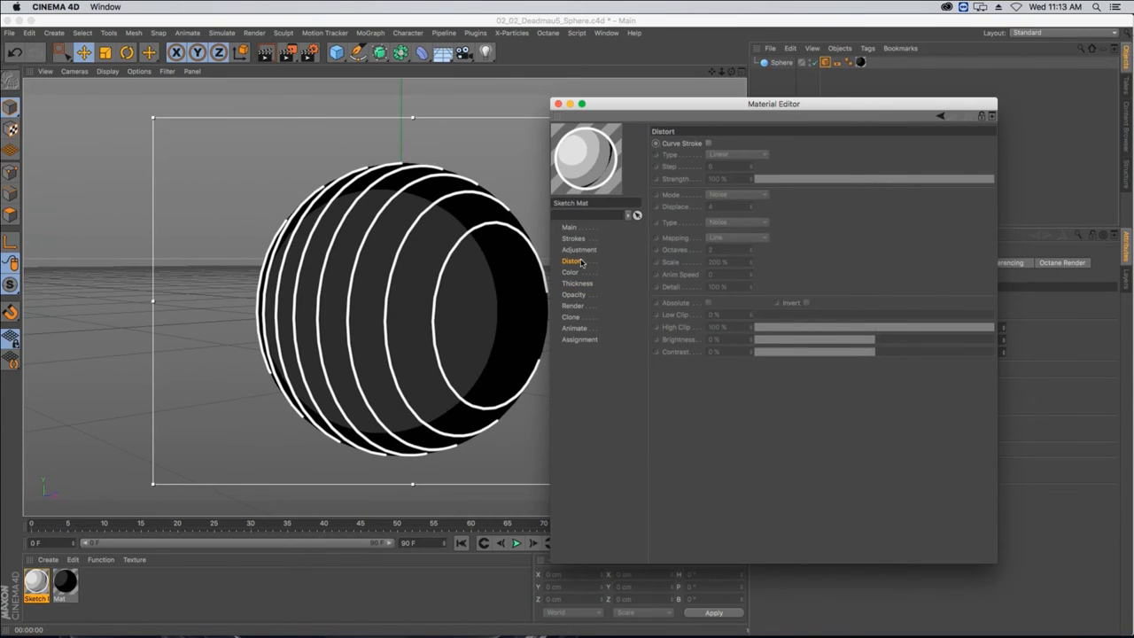
pyautogui.moveTo(702, 108); pyautogui.dragTo(721, 96)
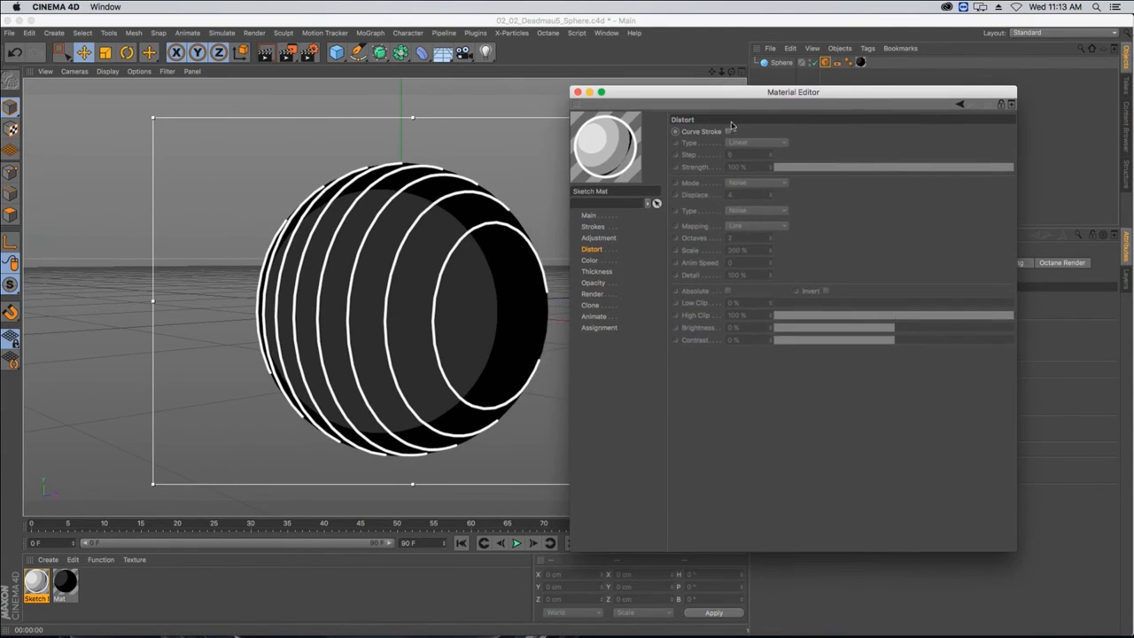
pyautogui.click(728, 131)
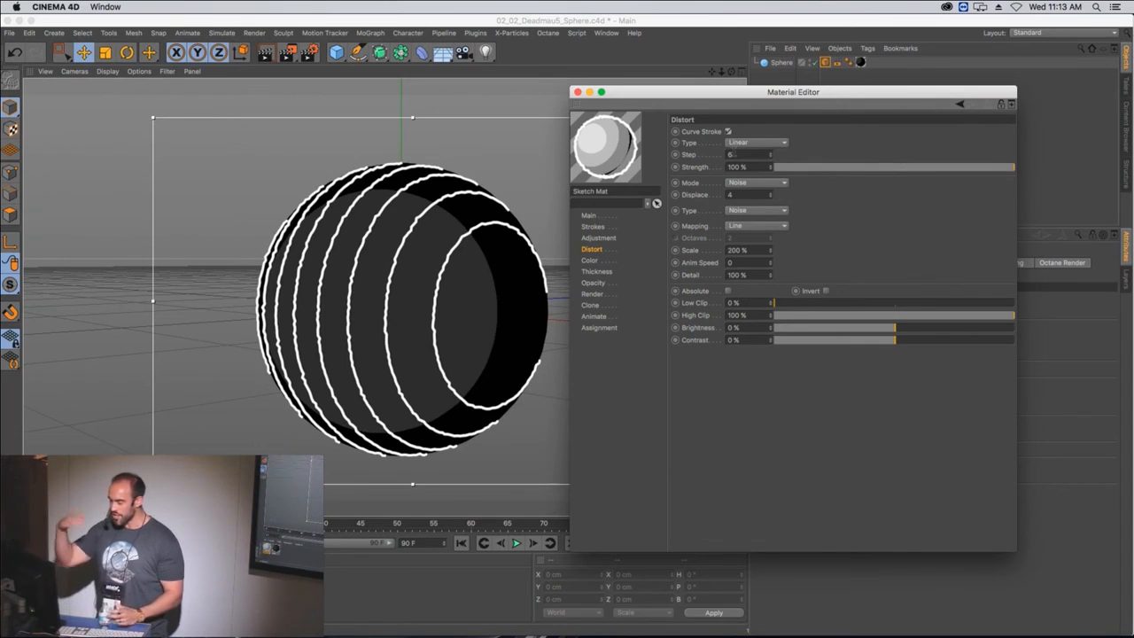
# - Set the stroke distortion Mode to Sin and increase its Displace value for taller waves
pyautogui.click(766, 183)
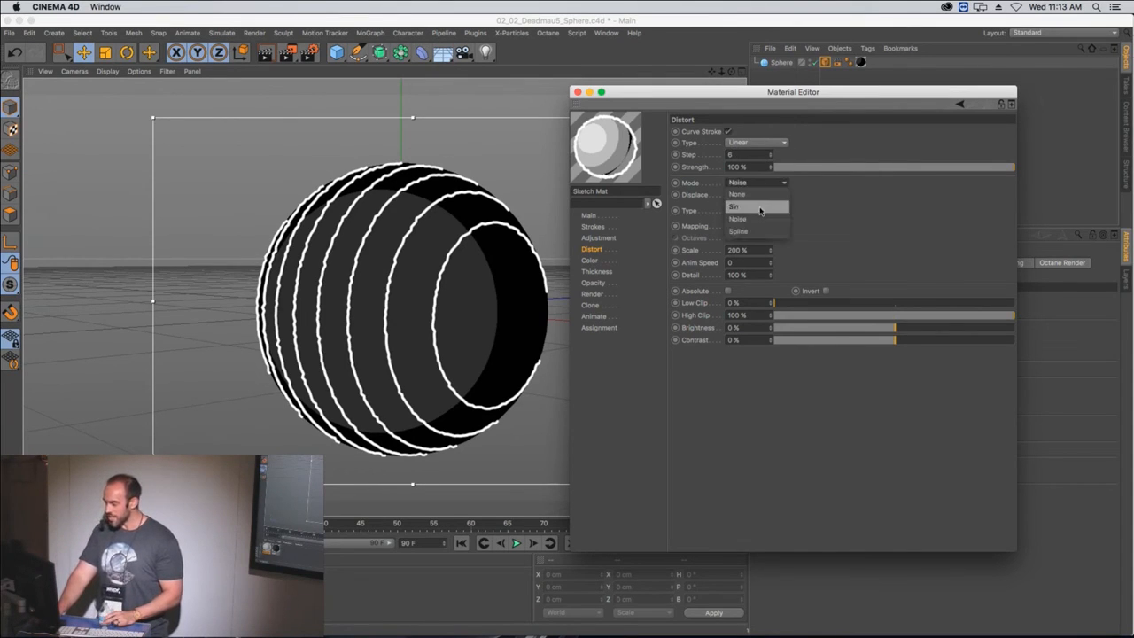
pyautogui.click(761, 210)
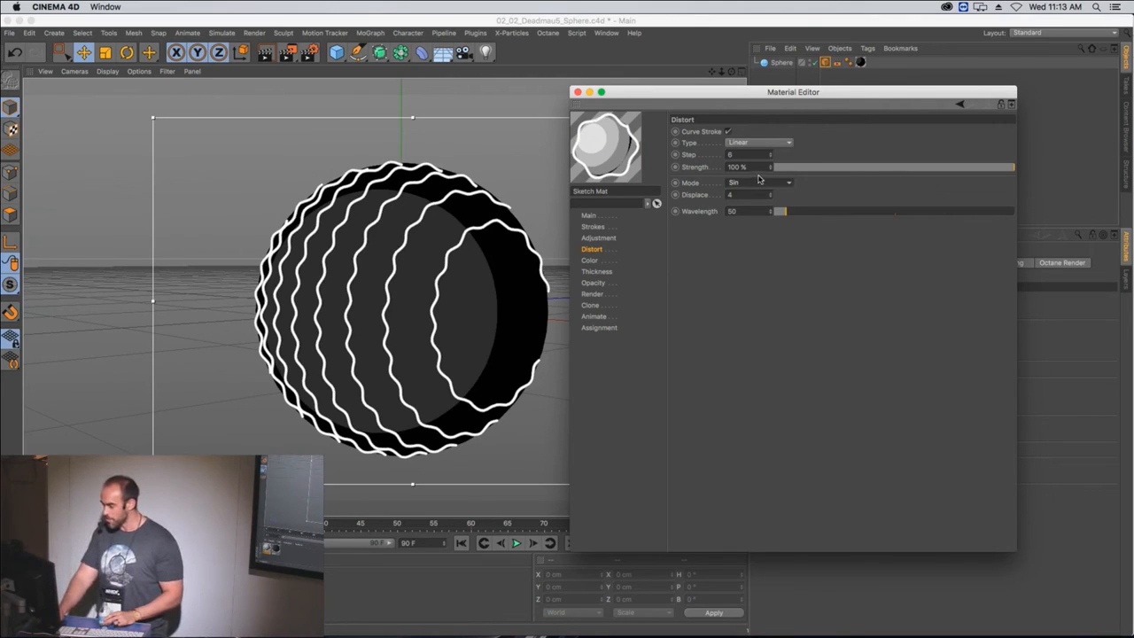
pyautogui.click(760, 182)
pyautogui.click(778, 184)
pyautogui.moveTo(770, 195)
pyautogui.mouseDown()
pyautogui.moveTo(770, 174)
pyautogui.moveTo(769, 198)
pyautogui.moveTo(768, 186)
pyautogui.mouseUp()
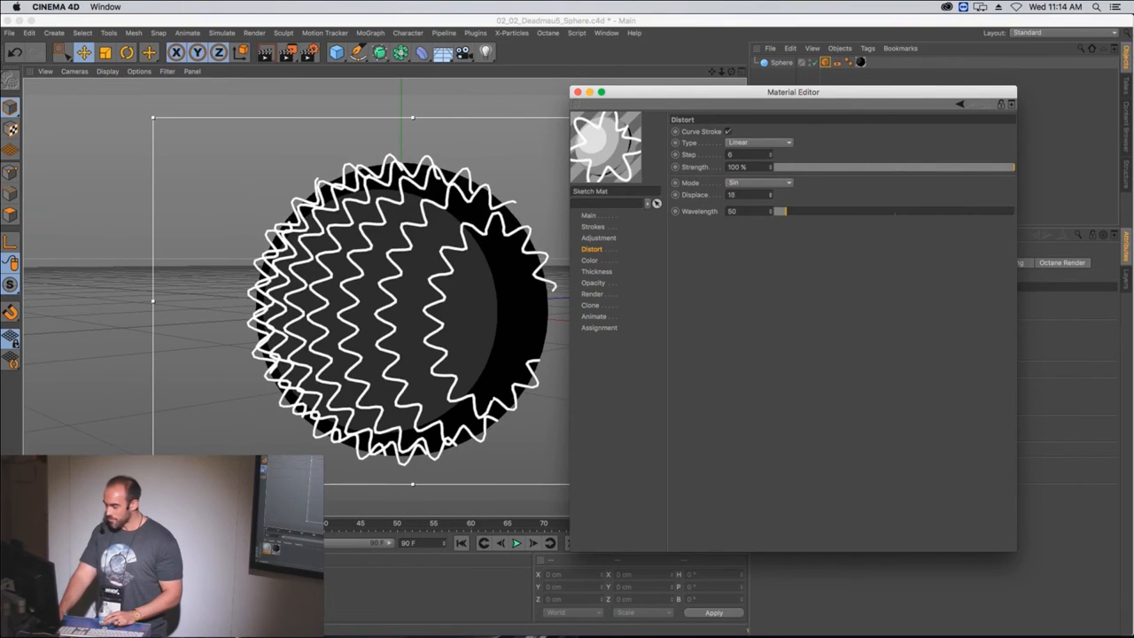
# - Change the stroke distortion Mode to Noise and choose Luka as the noise Type
pyautogui.click(754, 182)
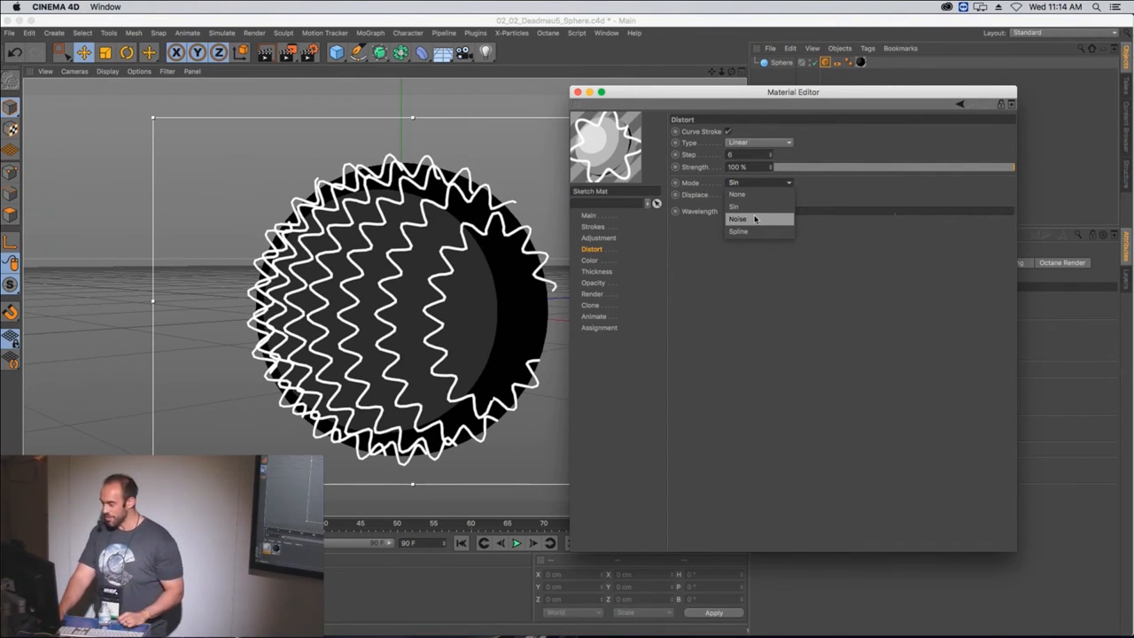
pyautogui.click(754, 219)
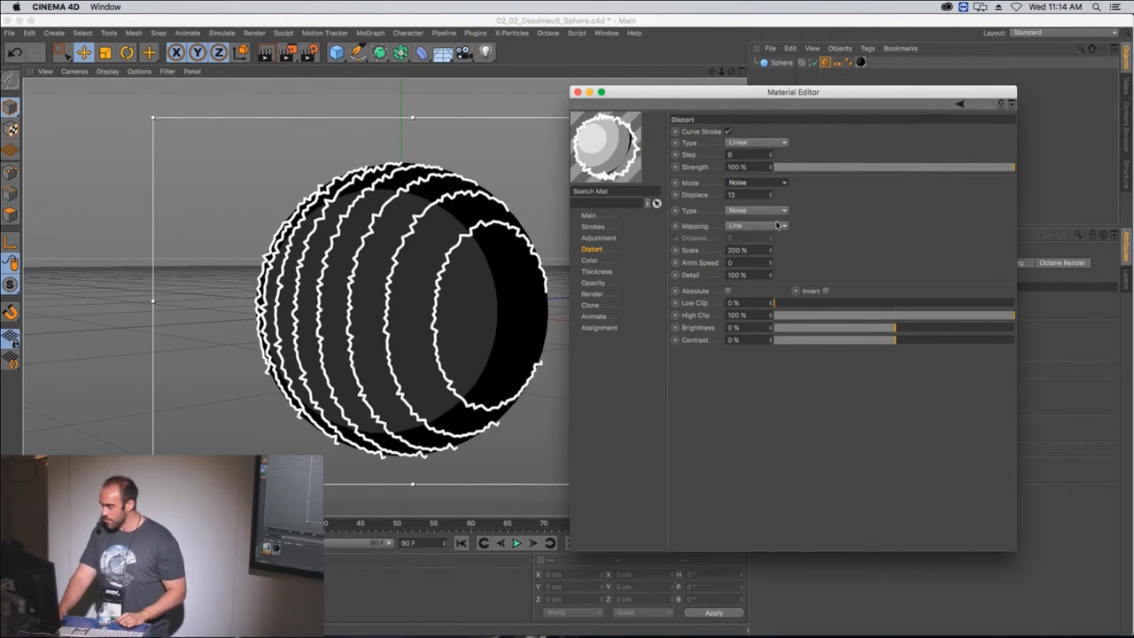
pyautogui.click(777, 211)
pyautogui.click(764, 332)
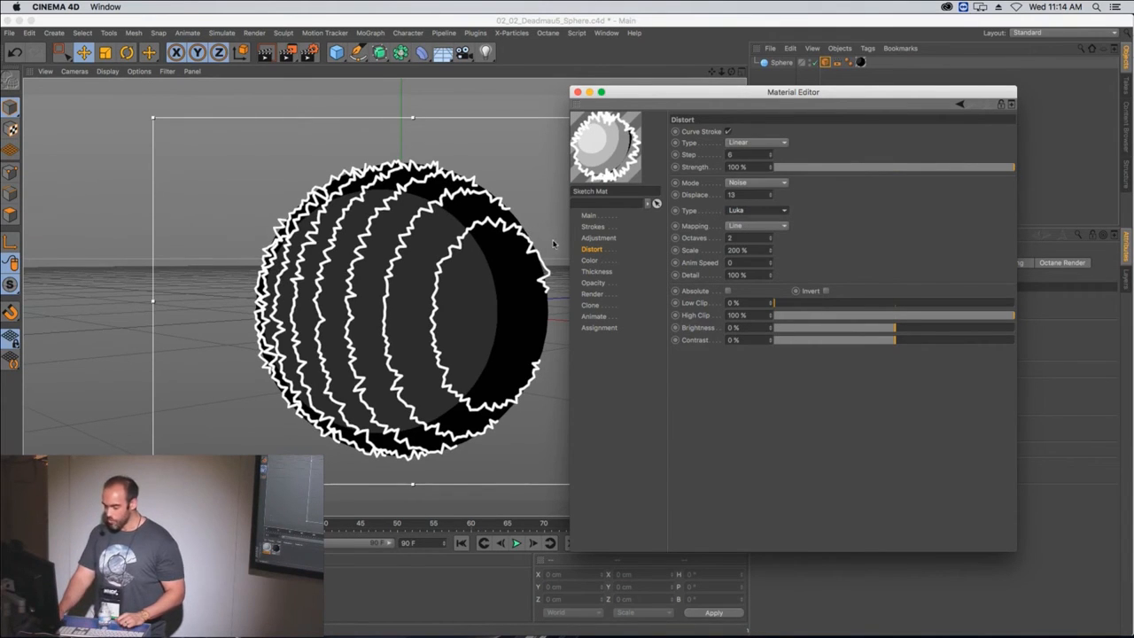
# - Set the distortion noise Scale to 2000% and raise the Displace amount to 61
pyautogui.moveTo(771, 251); pyautogui.dragTo(770, 254)
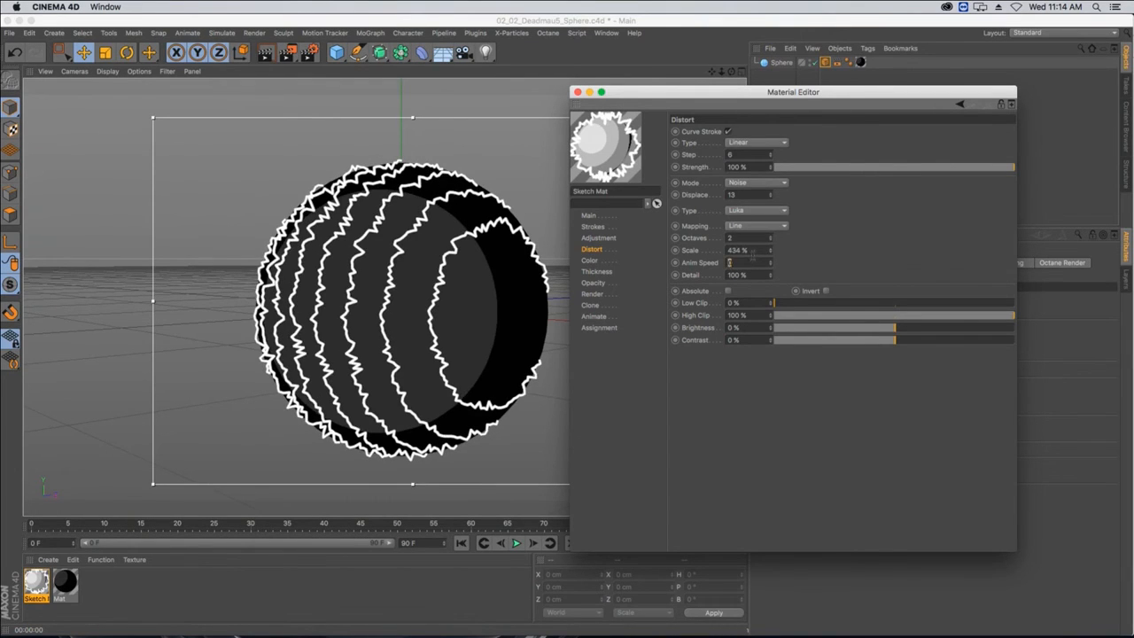
pyautogui.doubleClick(752, 253)
pyautogui.write('2000')
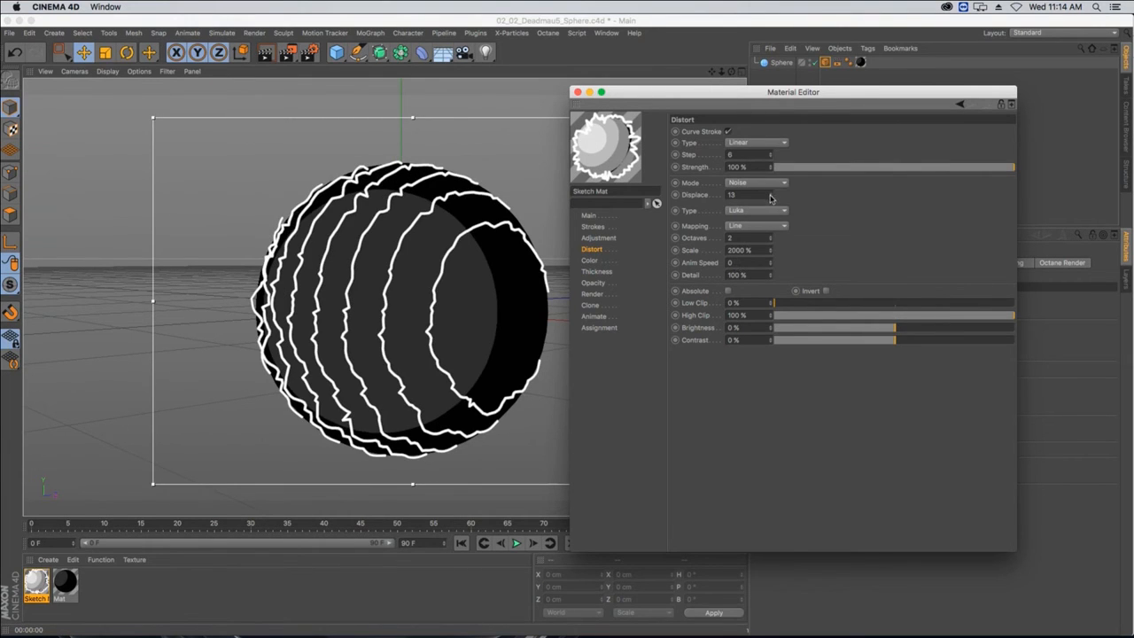
pyautogui.moveTo(770, 198); pyautogui.dragTo(770, 197)
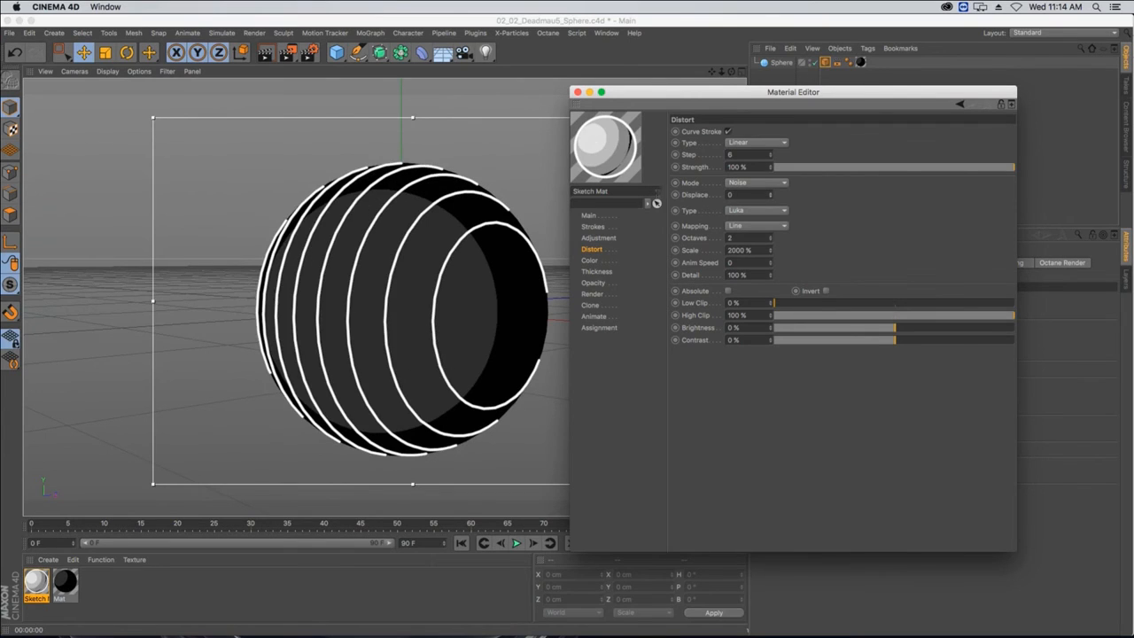
pyautogui.moveTo(770, 196); pyautogui.dragTo(770, 194)
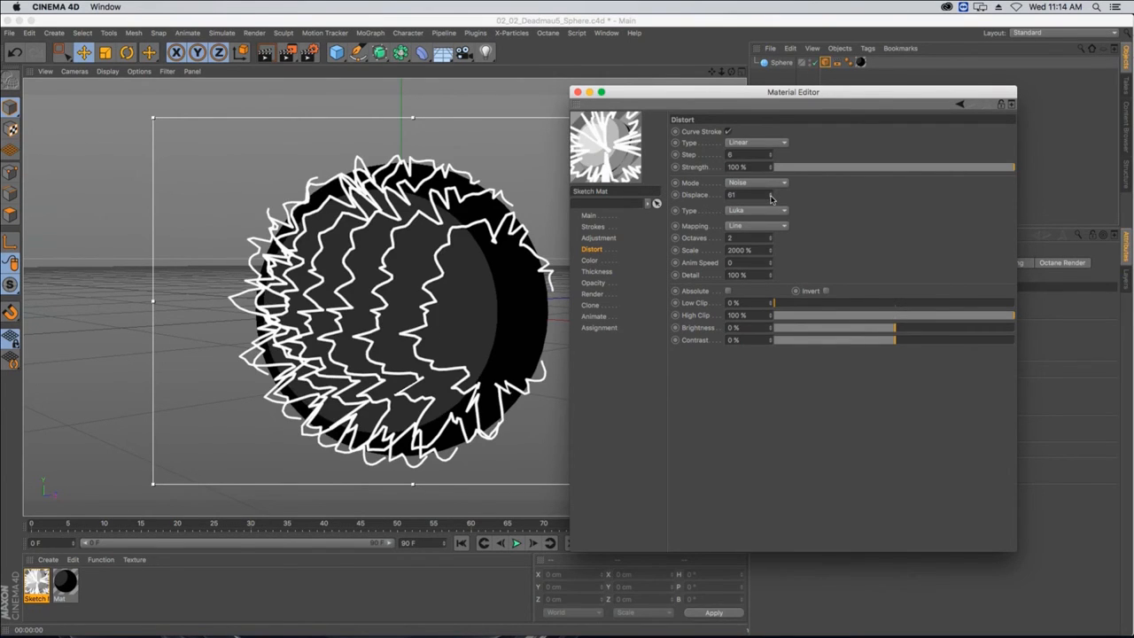
# - Close the Material Editor, switch to Finder and preview 02_03_tech_lines.gif from the 02_Stylized_Lines folder
pyautogui.click(605, 272)
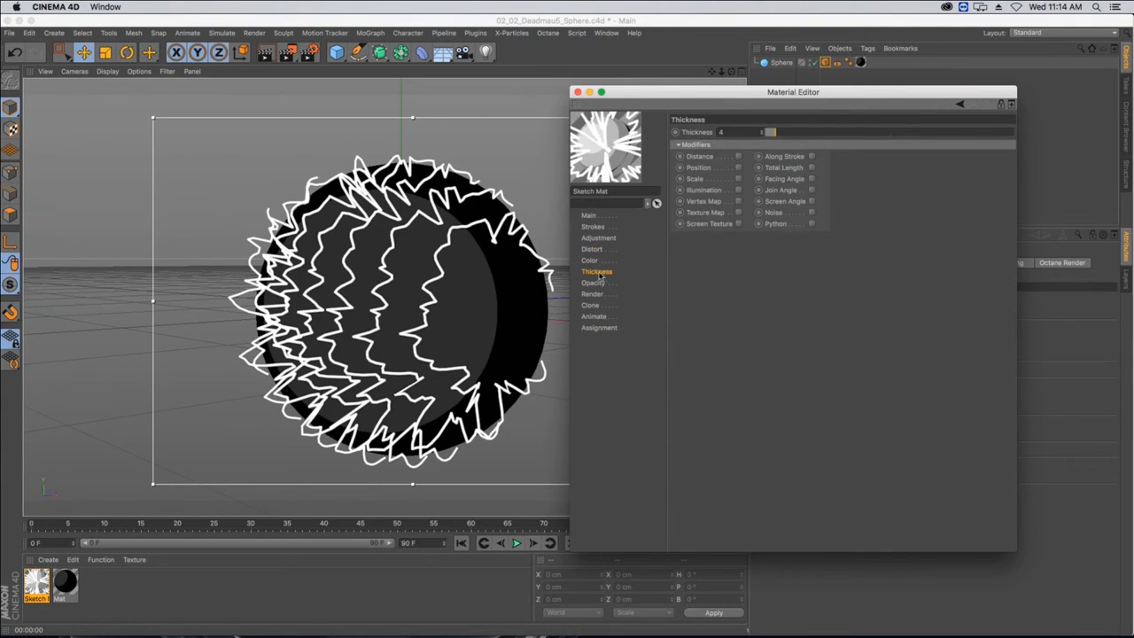
pyautogui.click(577, 93)
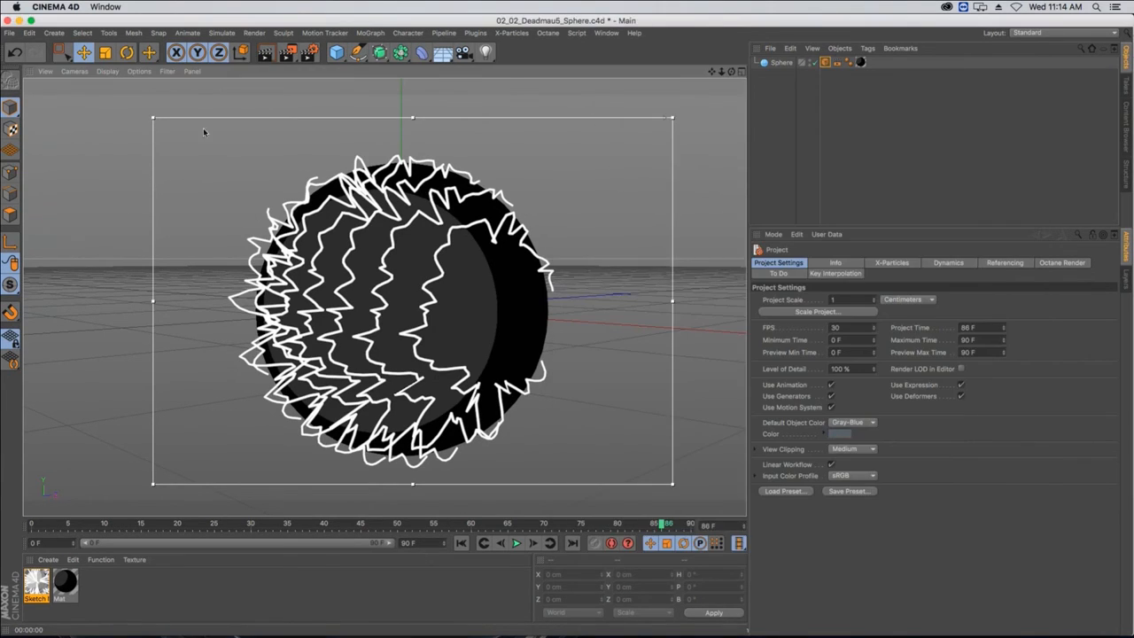
pyautogui.click(10, 33)
pyautogui.click(10, 34)
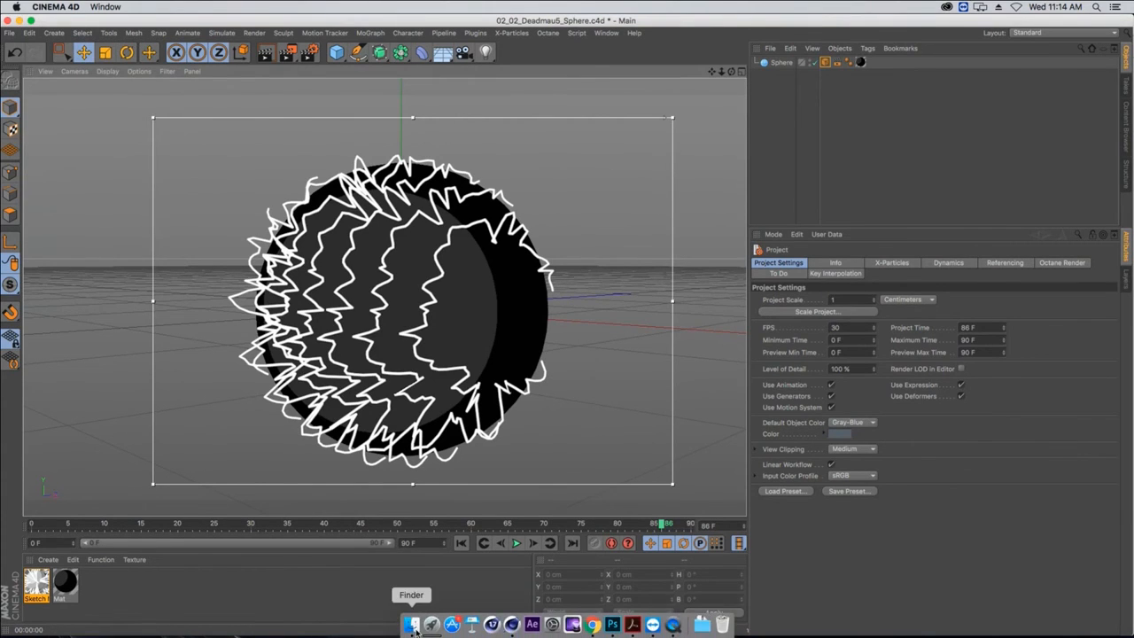
pyautogui.click(411, 632)
pyautogui.moveTo(710, 126); pyautogui.dragTo(672, 93)
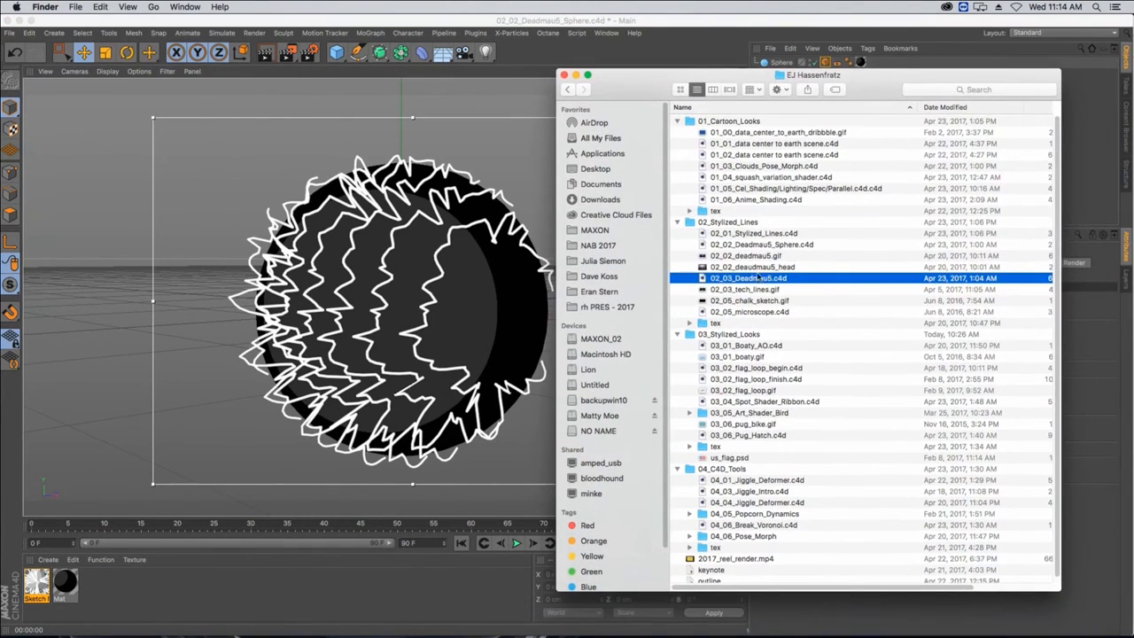
pyautogui.click(772, 290)
pyautogui.press('space')
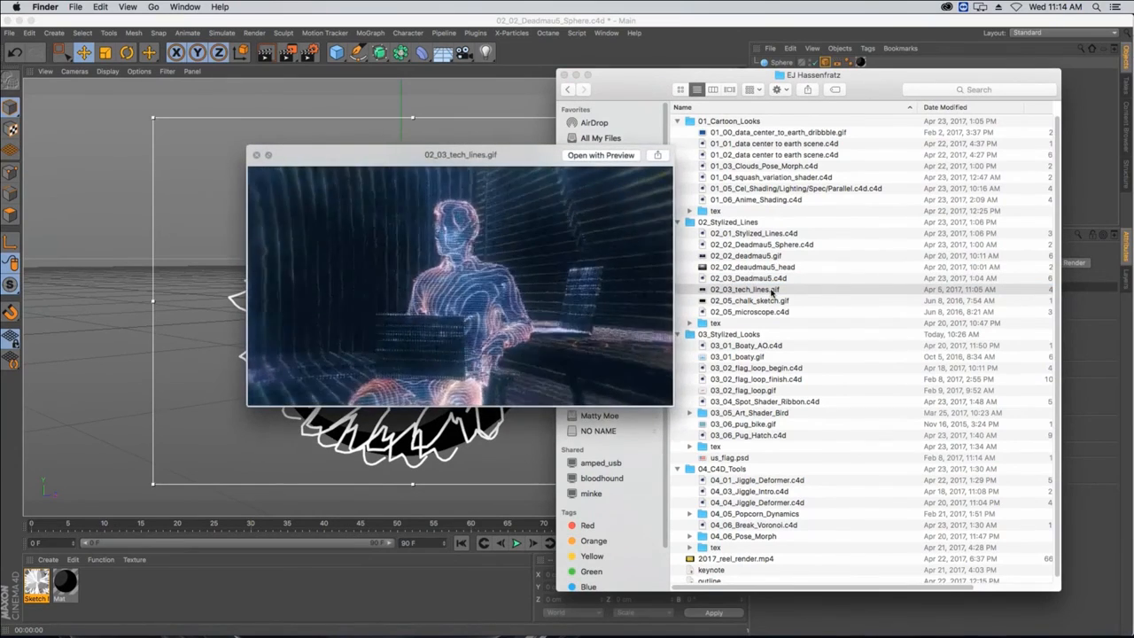
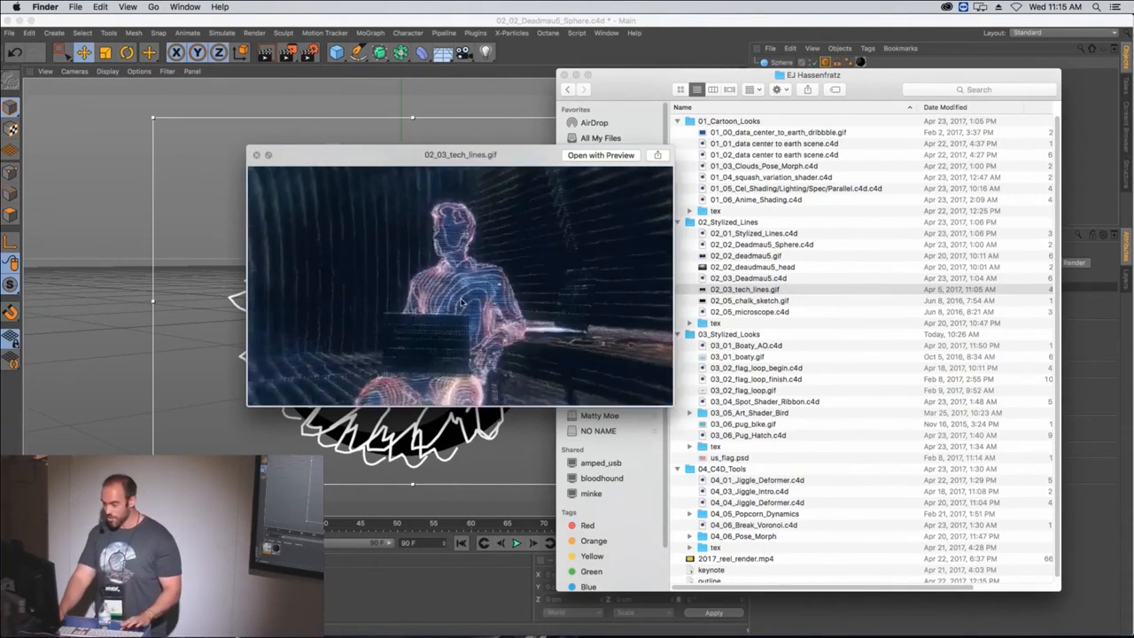
pyautogui.press('space')
# - Return to Cinema 4D, reopen the Sketch Mat in the Material Editor and enable Pattern in its Strokes settings
pyautogui.press('super+Tab')
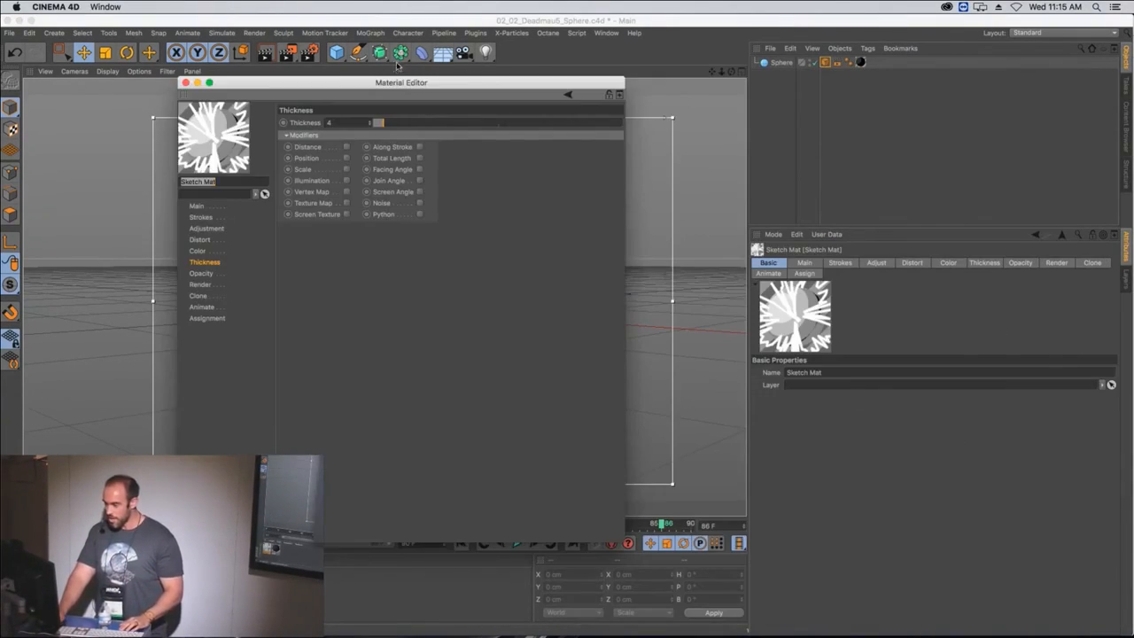
pyautogui.moveTo(388, 81); pyautogui.dragTo(809, 122)
pyautogui.click(615, 241)
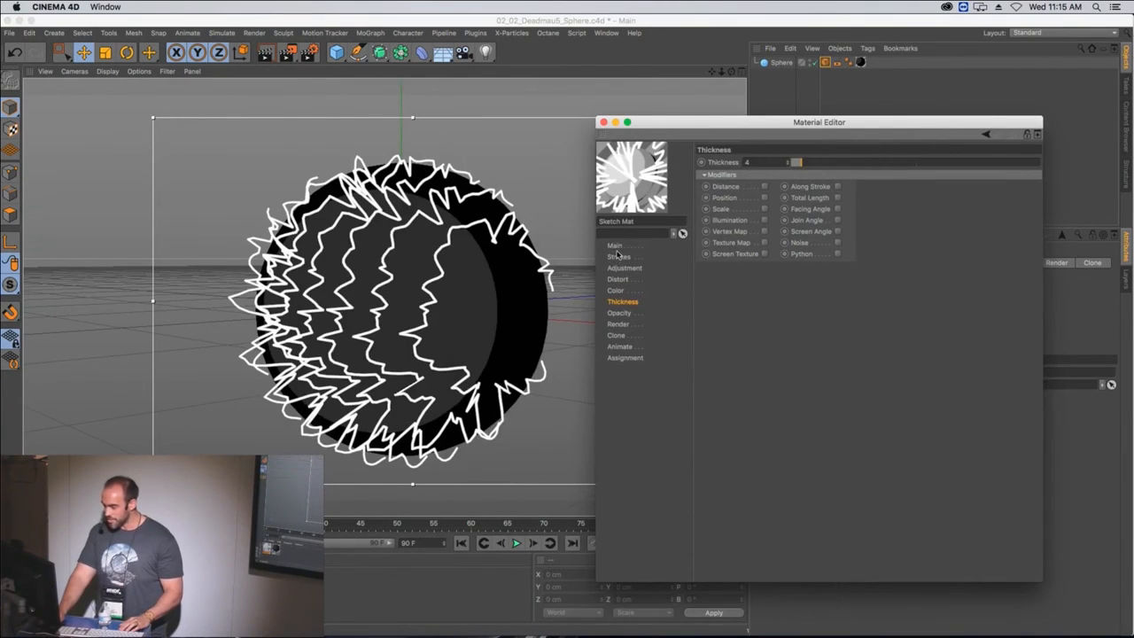
pyautogui.click(615, 245)
pyautogui.click(643, 269)
pyautogui.click(629, 258)
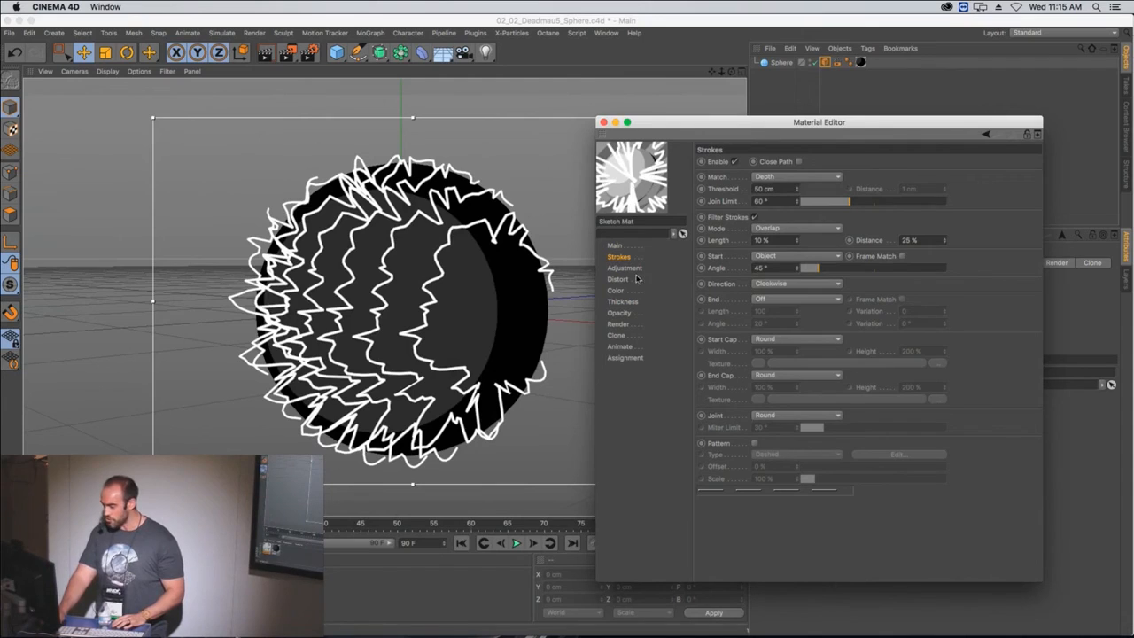
pyautogui.click(754, 443)
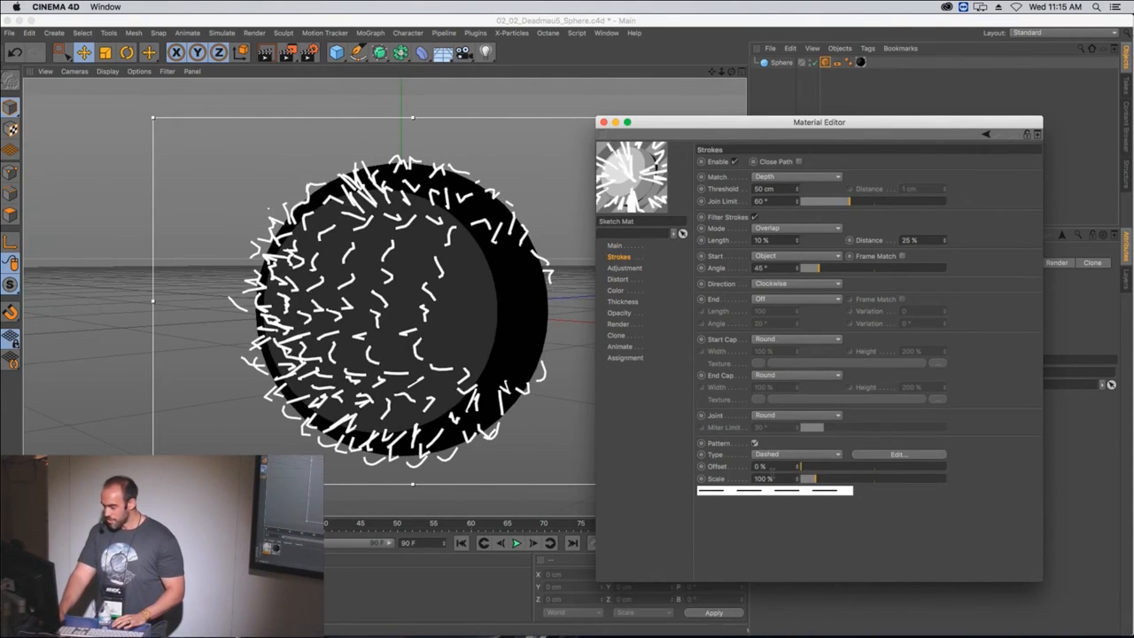
# - Disable Curve Stroke in the Sketch Mat's Distort settings
pyautogui.click(629, 267)
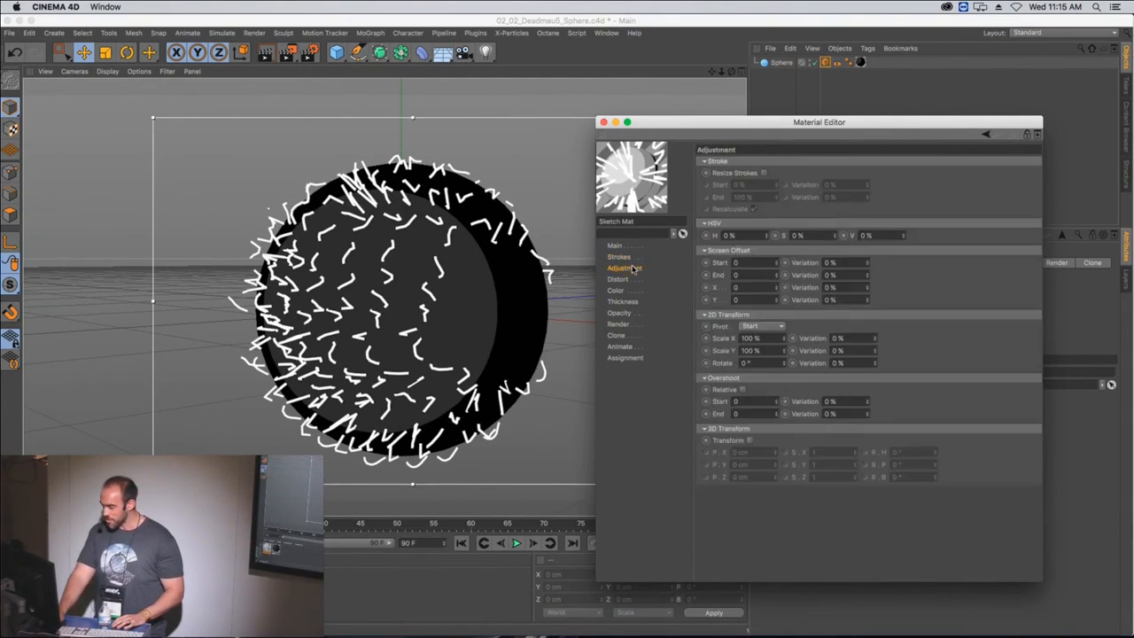
pyautogui.click(620, 278)
pyautogui.click(754, 161)
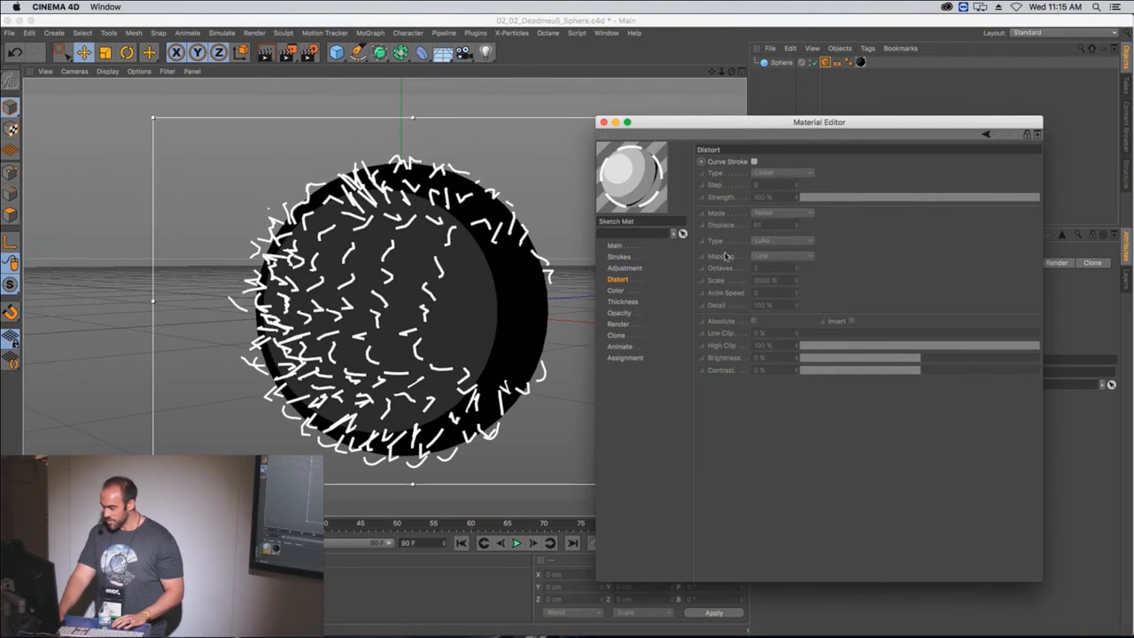
# - Change the stroke pattern Type from Dashed to Dotted and set its Scale to 86%
pyautogui.click(619, 255)
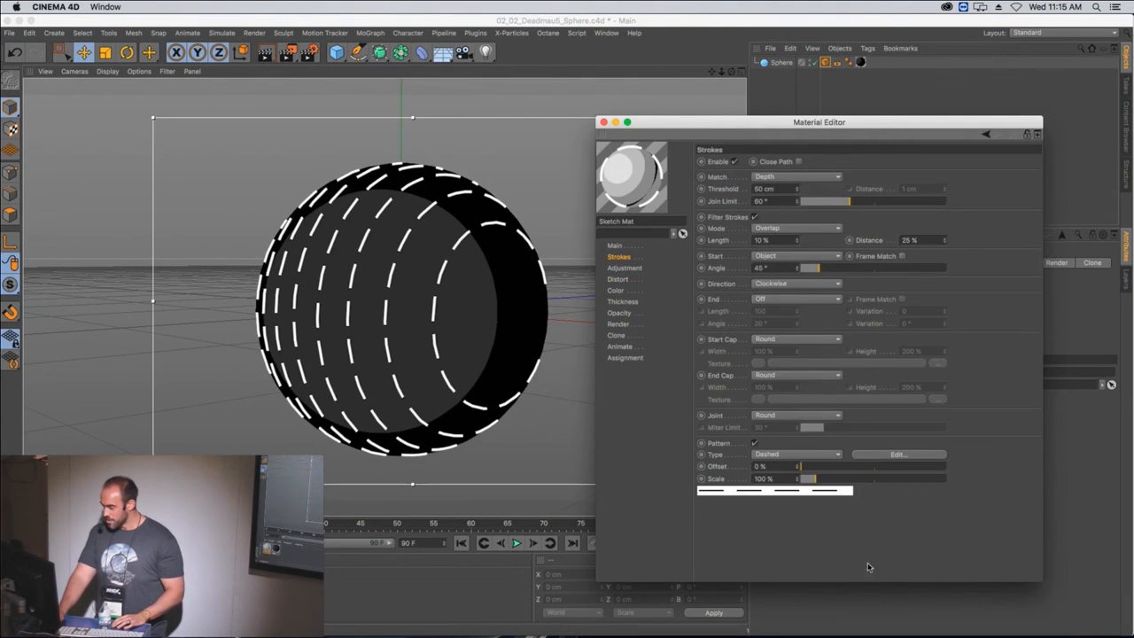
pyautogui.moveTo(814, 479); pyautogui.dragTo(806, 479)
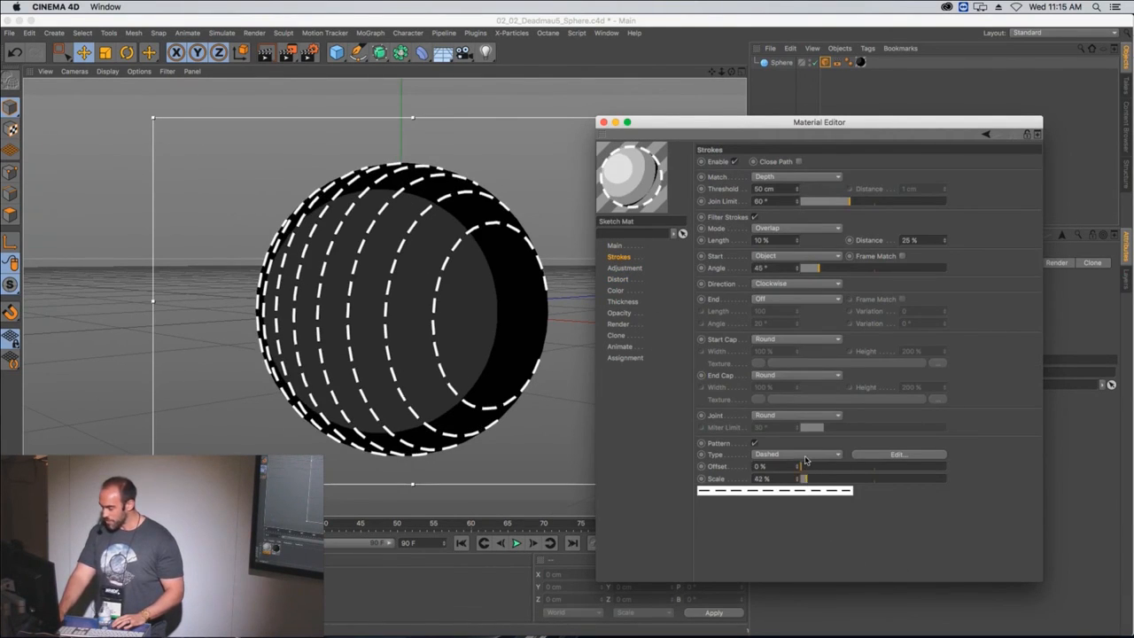
pyautogui.click(797, 453)
pyautogui.click(804, 483)
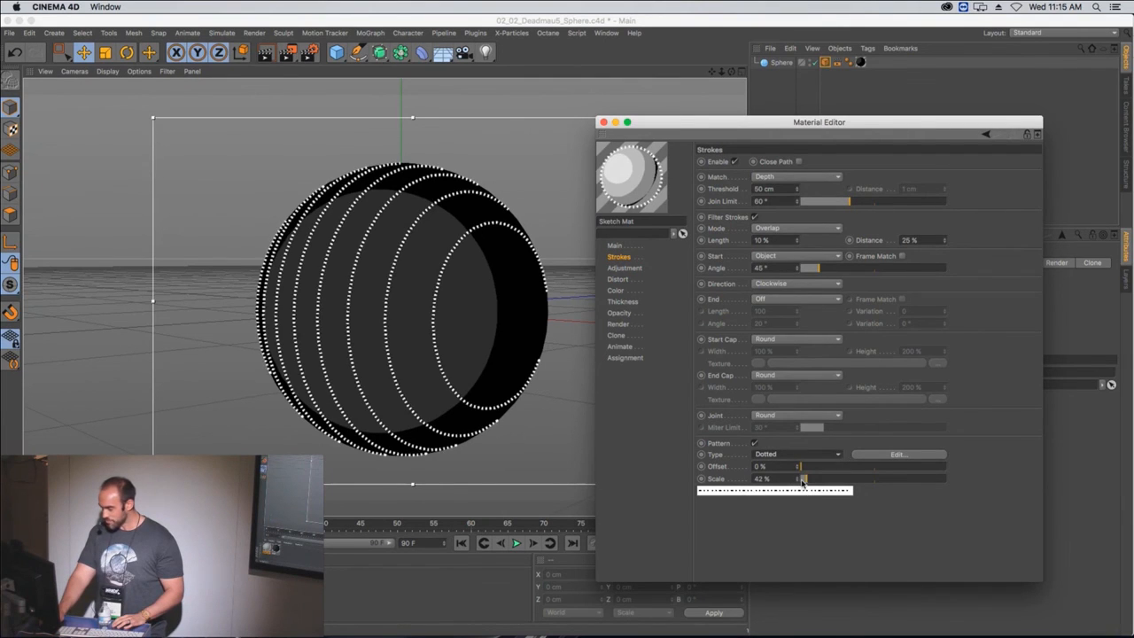
pyautogui.moveTo(807, 483); pyautogui.dragTo(813, 485)
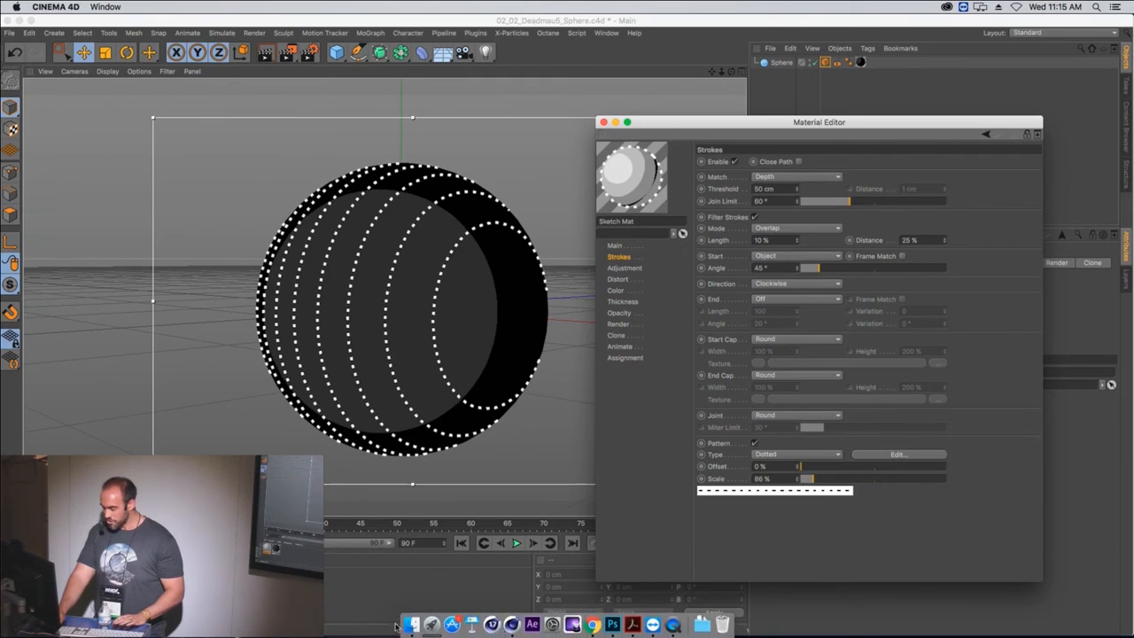
# - Switch to Finder and preview 02_05_chalk_sketch.gif from the 02_Stylized_Lines folder
pyautogui.click(412, 622)
pyautogui.click(752, 301)
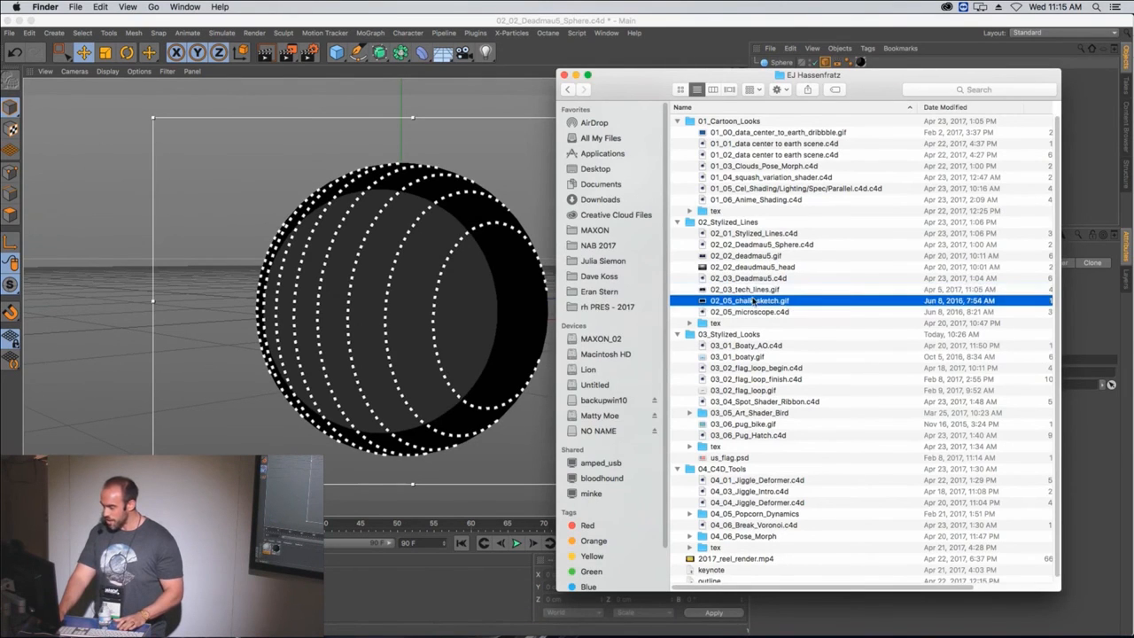
pyautogui.press('space')
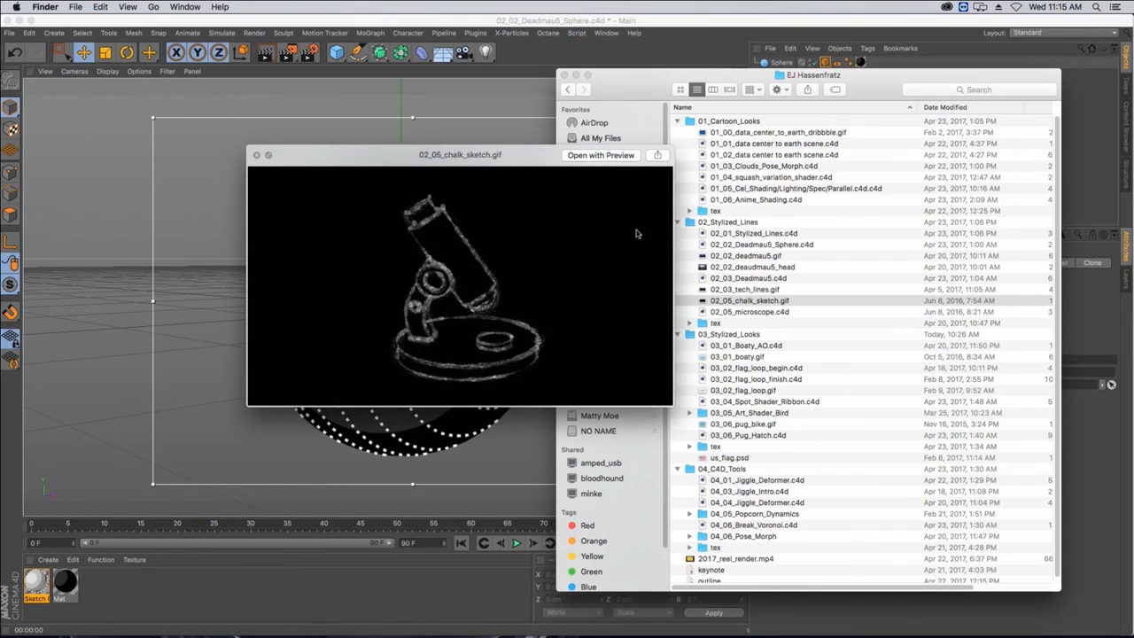
pyautogui.press('space')
# - Open the scene 02_05_microscope.c4d, turn off the interactive render region and select the microscope's tube
pyautogui.doubleClick(745, 312)
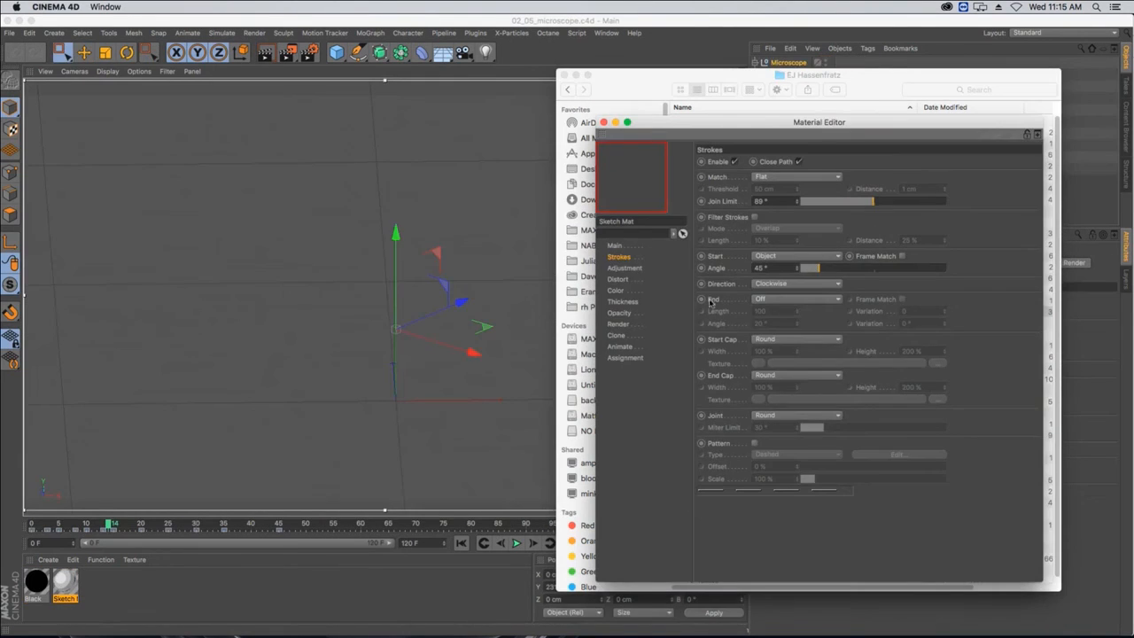
pyautogui.click(373, 237)
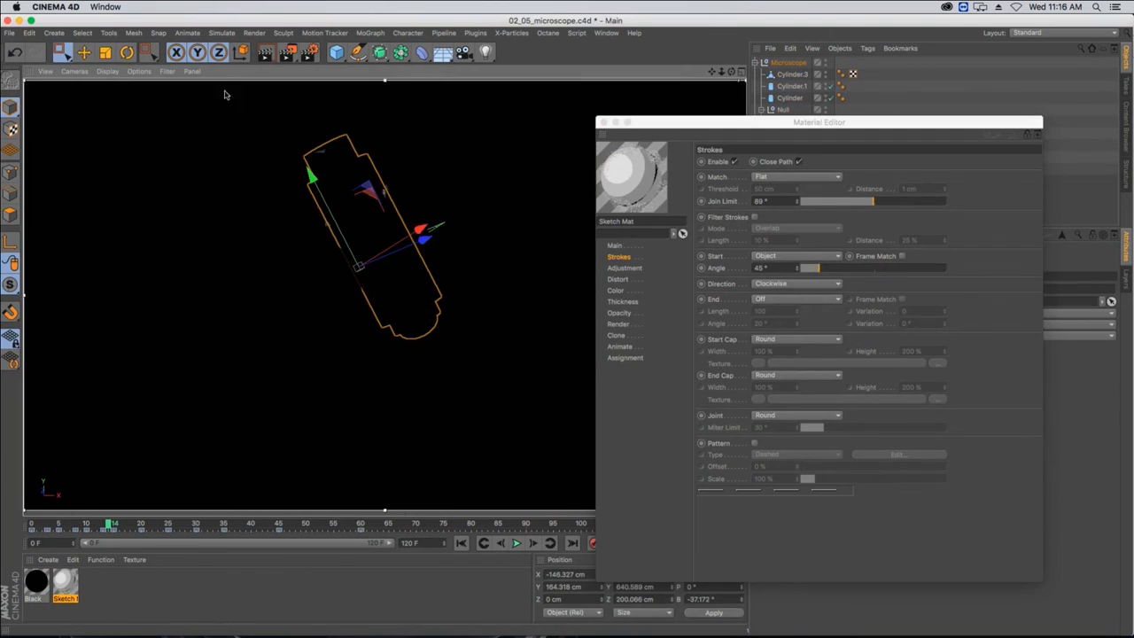
pyautogui.click(257, 202)
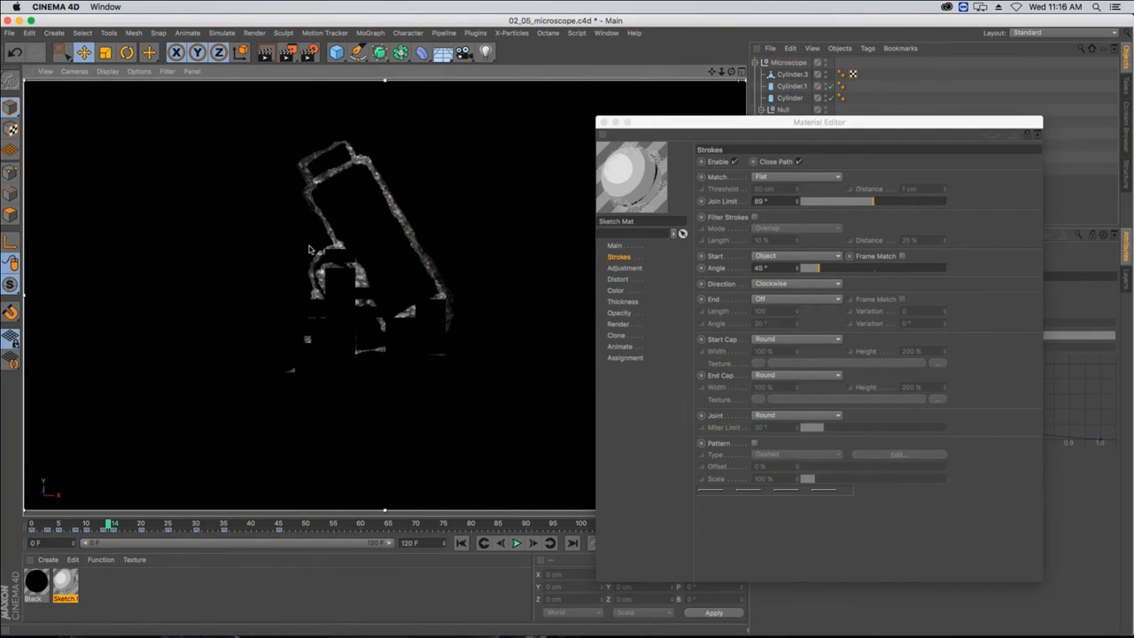
pyautogui.hotkey('alt', 'r')
pyautogui.click(371, 231)
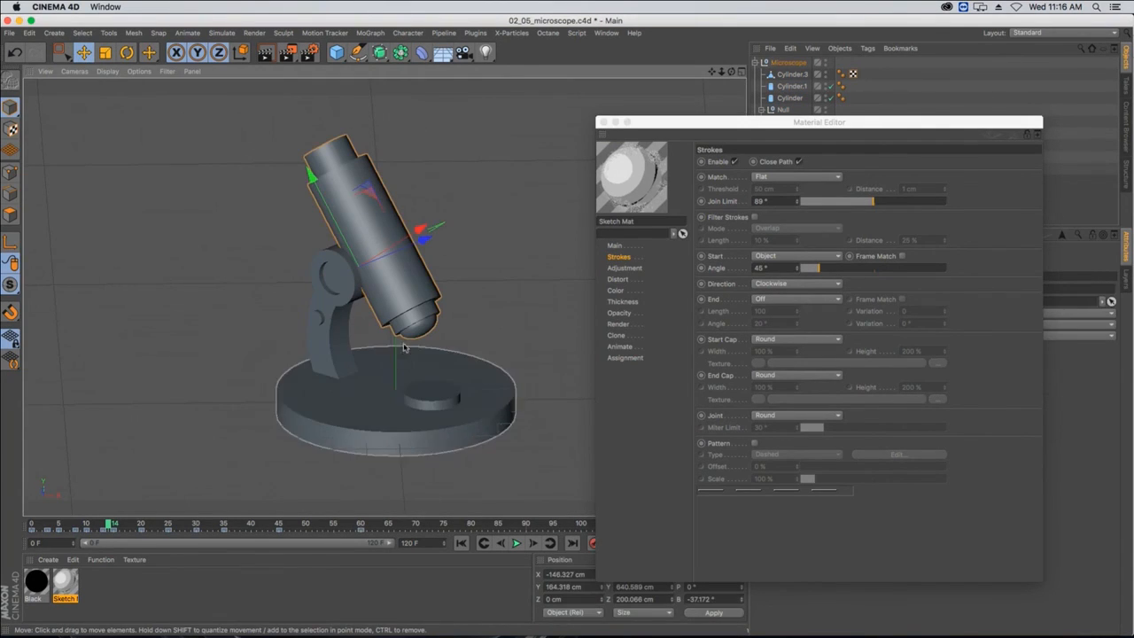
# - Inspect the microscope by selecting its base, arm cube and lens, and render the view with the chalk outlines
pyautogui.moveTo(788, 122); pyautogui.dragTo(838, 290)
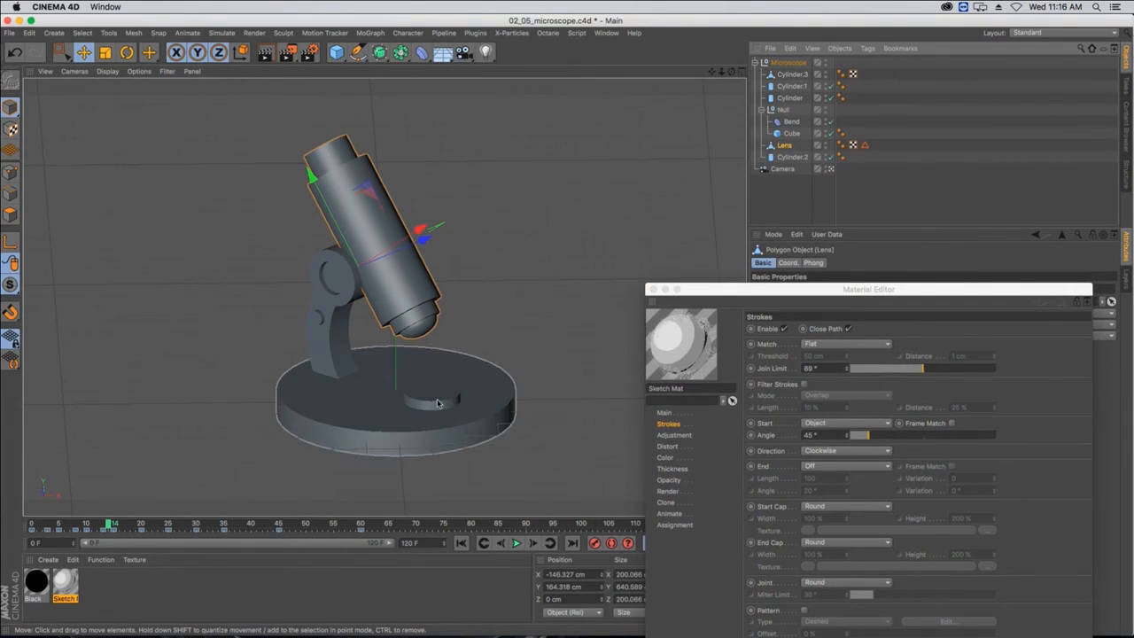
pyautogui.click(399, 420)
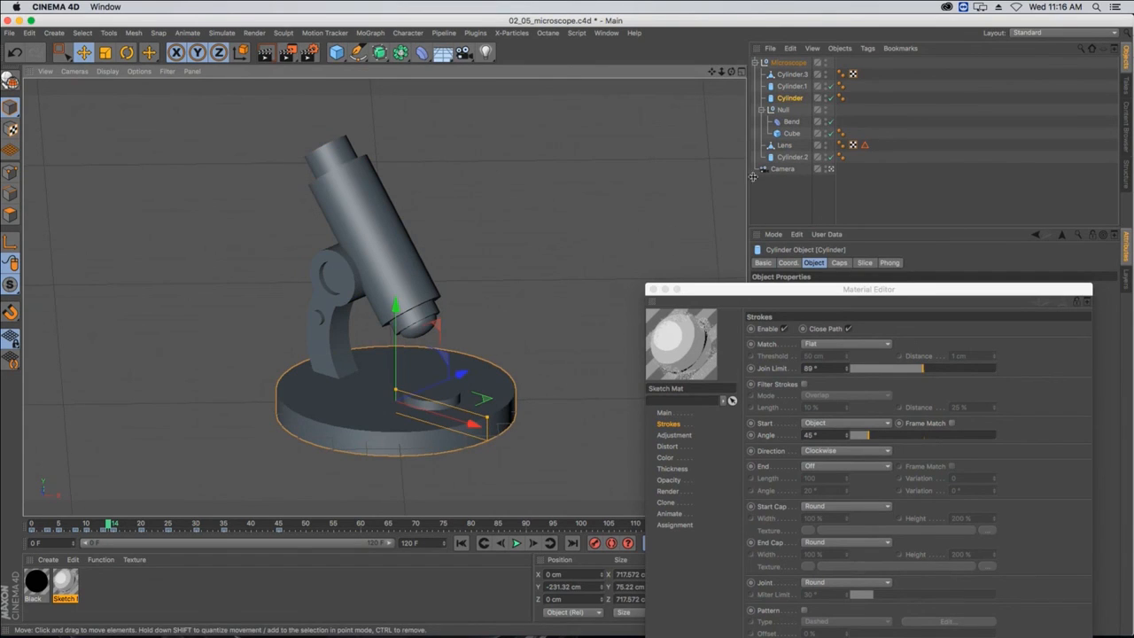
pyautogui.click(791, 133)
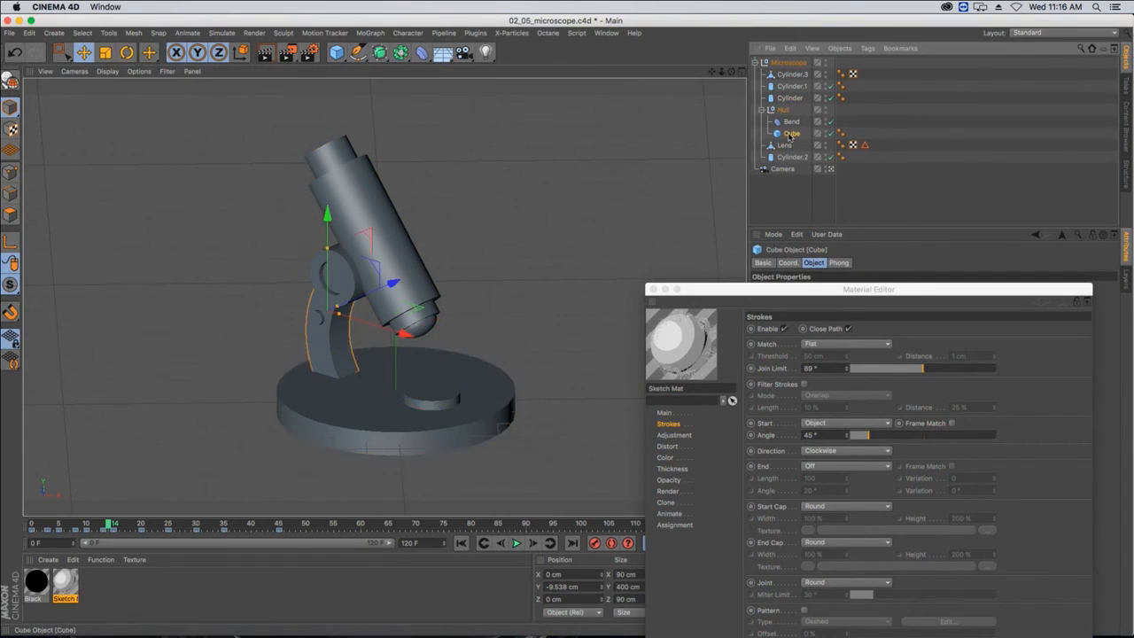
pyautogui.click(426, 328)
pyautogui.moveTo(685, 290); pyautogui.dragTo(631, 207)
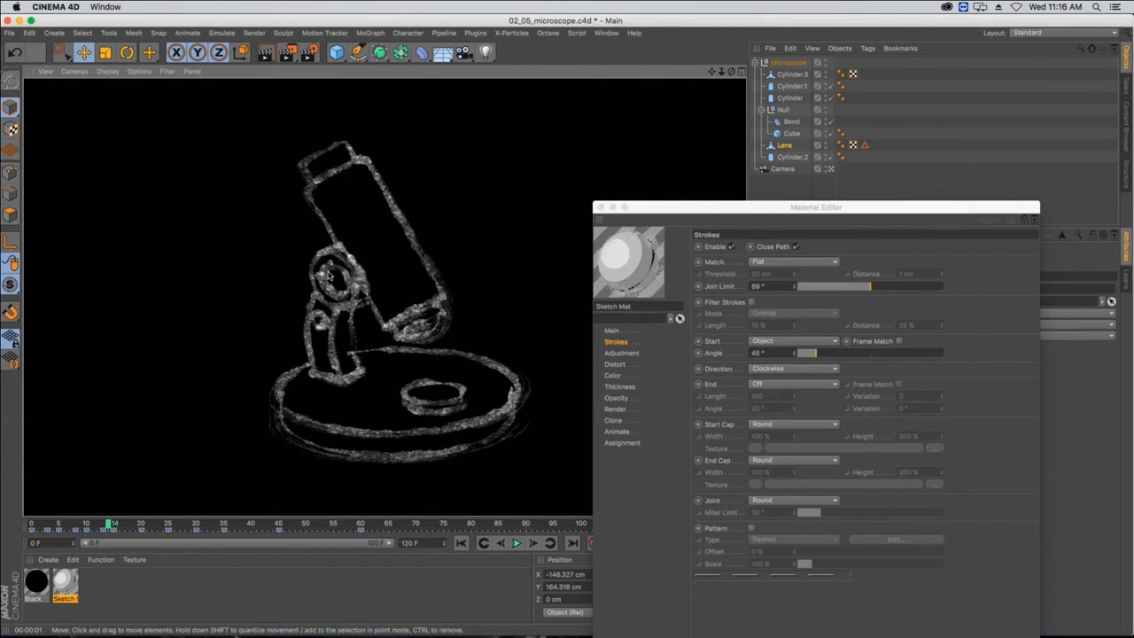
pyautogui.click(9, 33)
pyautogui.click(24, 63)
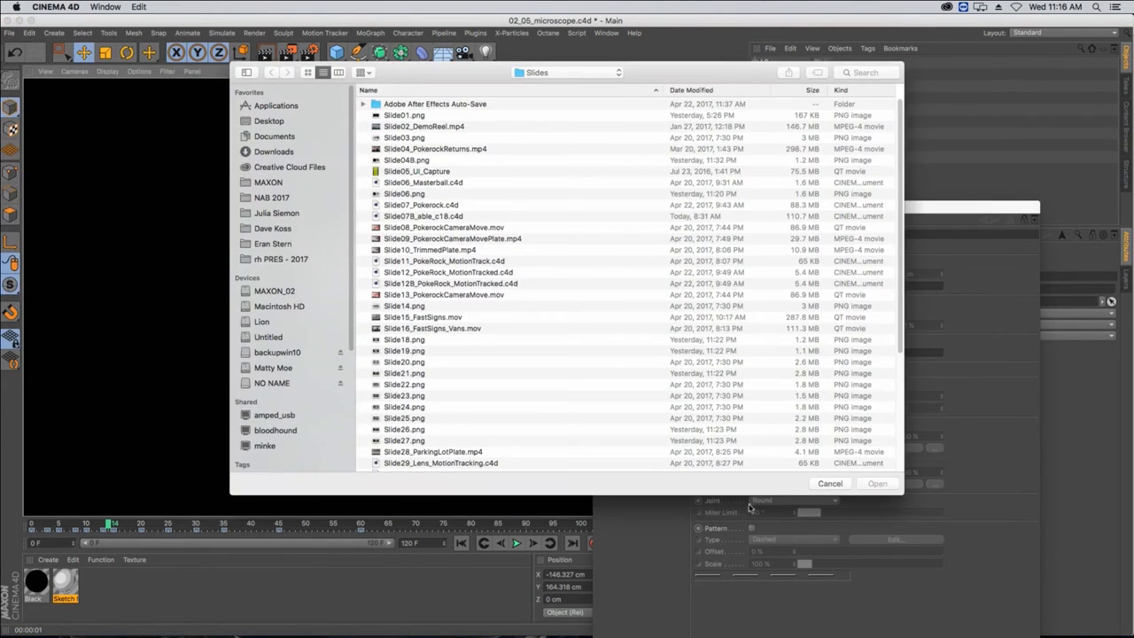
pyautogui.click(824, 484)
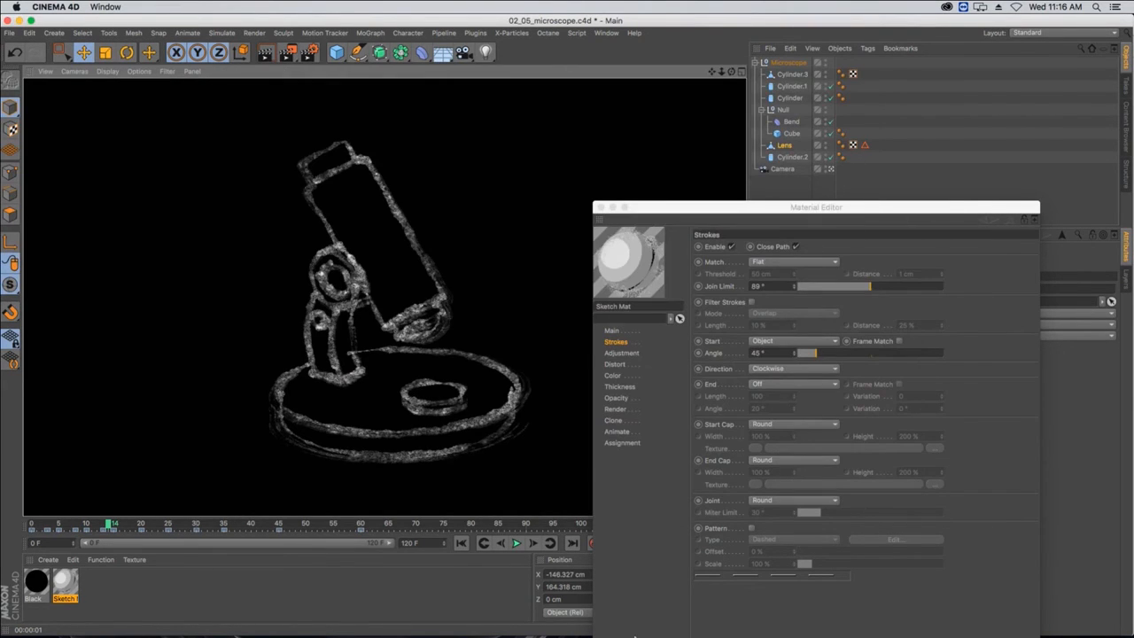
# - Switch to Finder, preview 03_01_boaty.gif from the 03_Stylized_Looks folder and open the scene 03_01_Boaty_AO.c4d
pyautogui.click(413, 619)
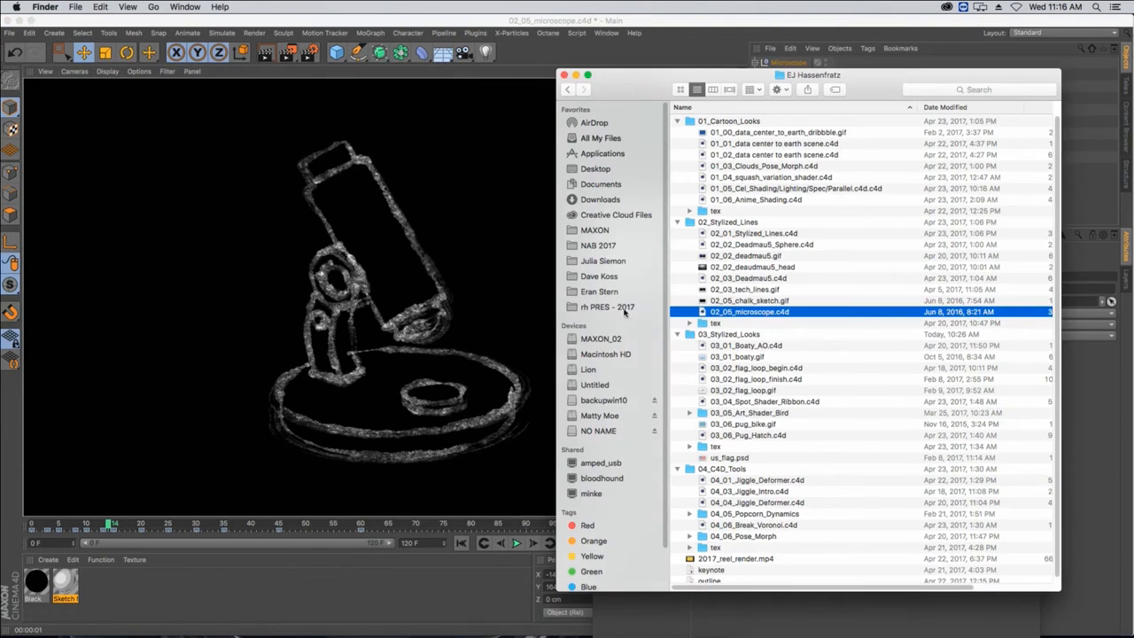
pyautogui.click(734, 346)
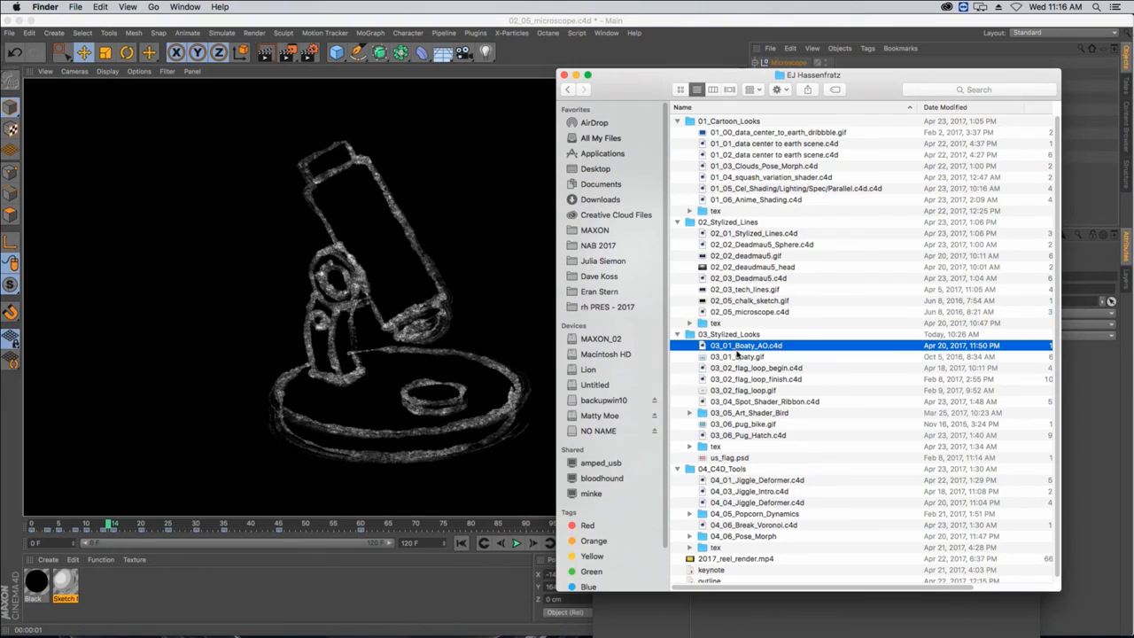
pyautogui.click(761, 356)
pyautogui.press('space')
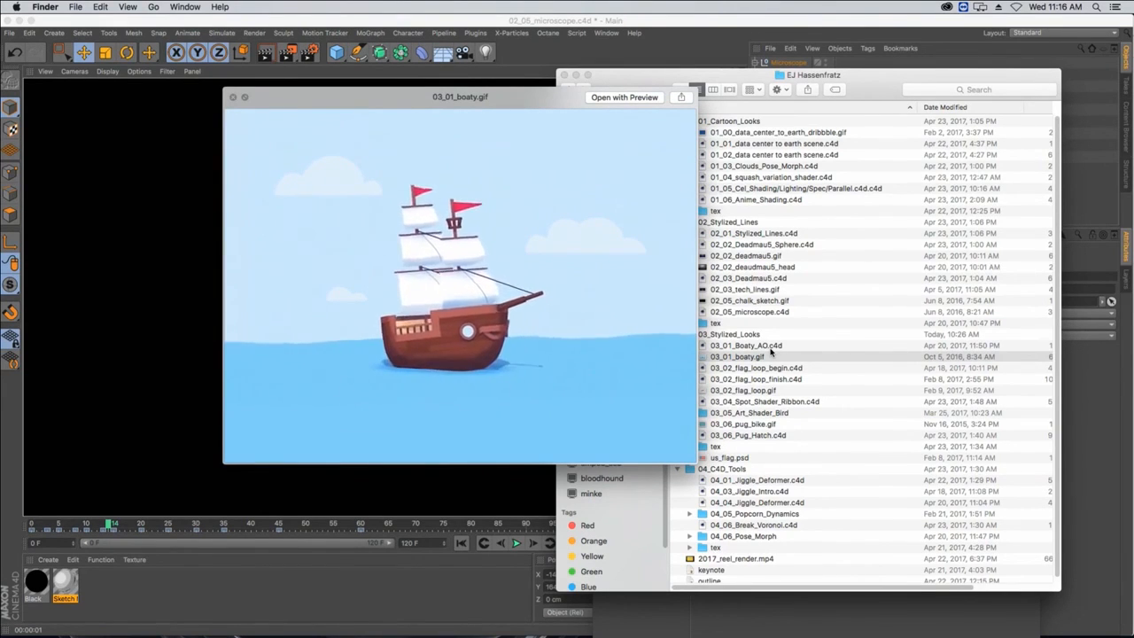
pyautogui.press('space')
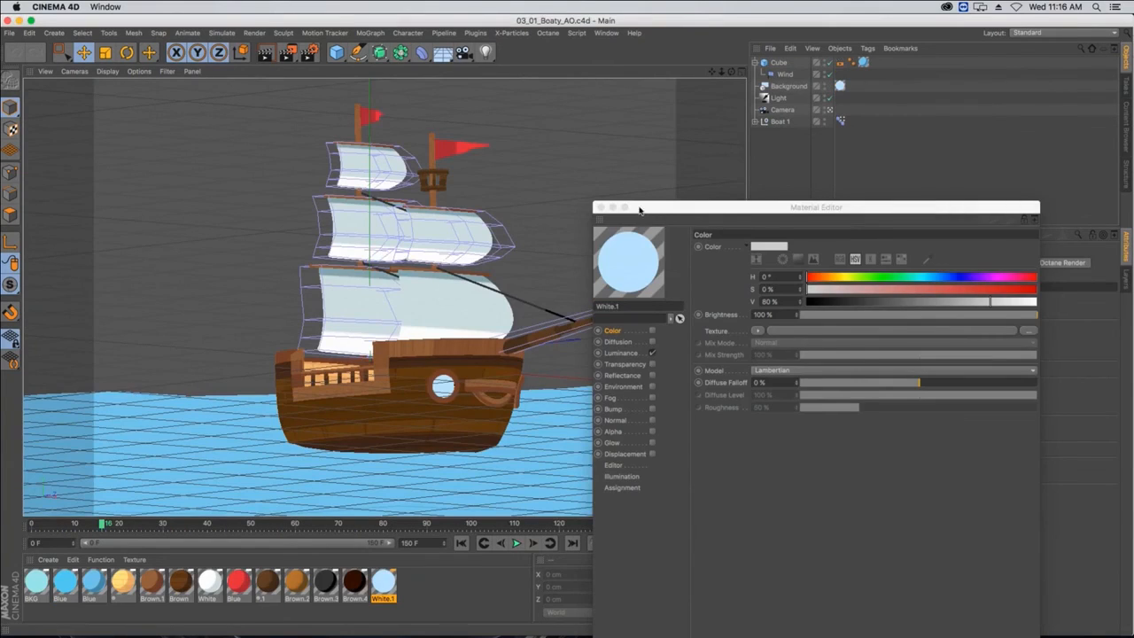
# - Turn on the interactive render region, enlarge it around the ship and close the Material Editor
pyautogui.moveTo(639, 209); pyautogui.dragTo(653, 168)
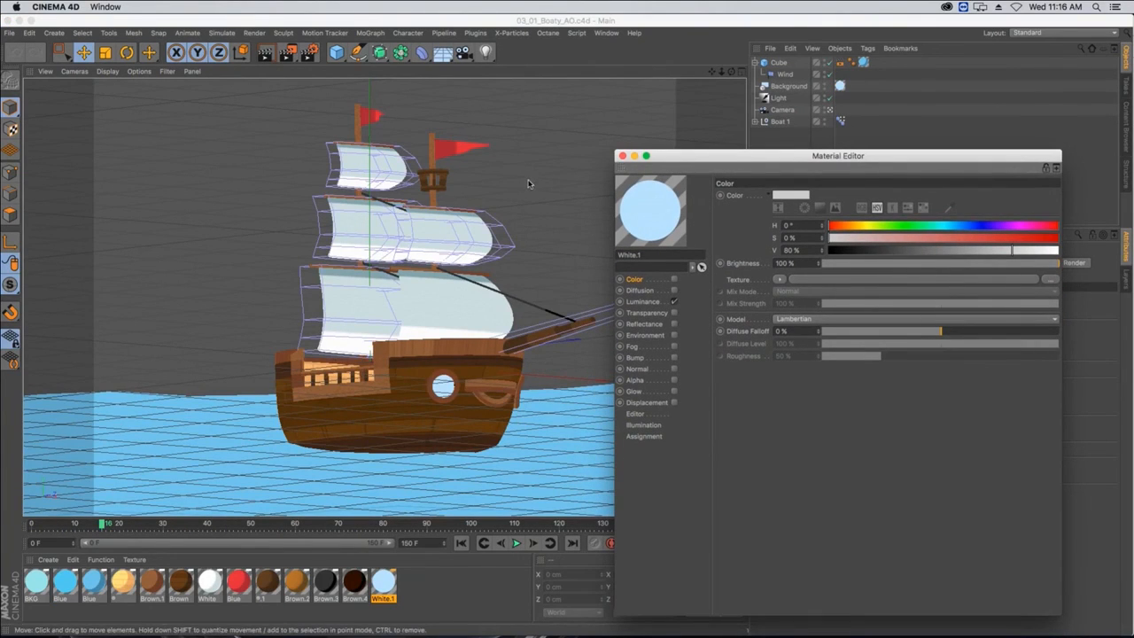
pyautogui.hotkey('alt', 'r')
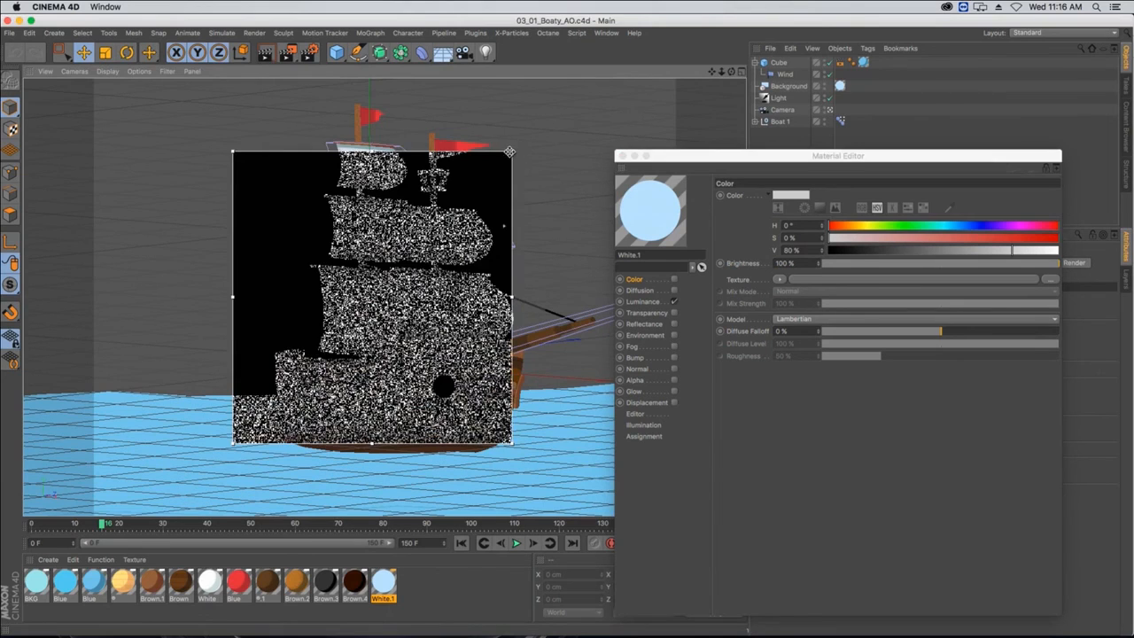
pyautogui.moveTo(516, 151); pyautogui.dragTo(577, 92)
pyautogui.click(580, 459)
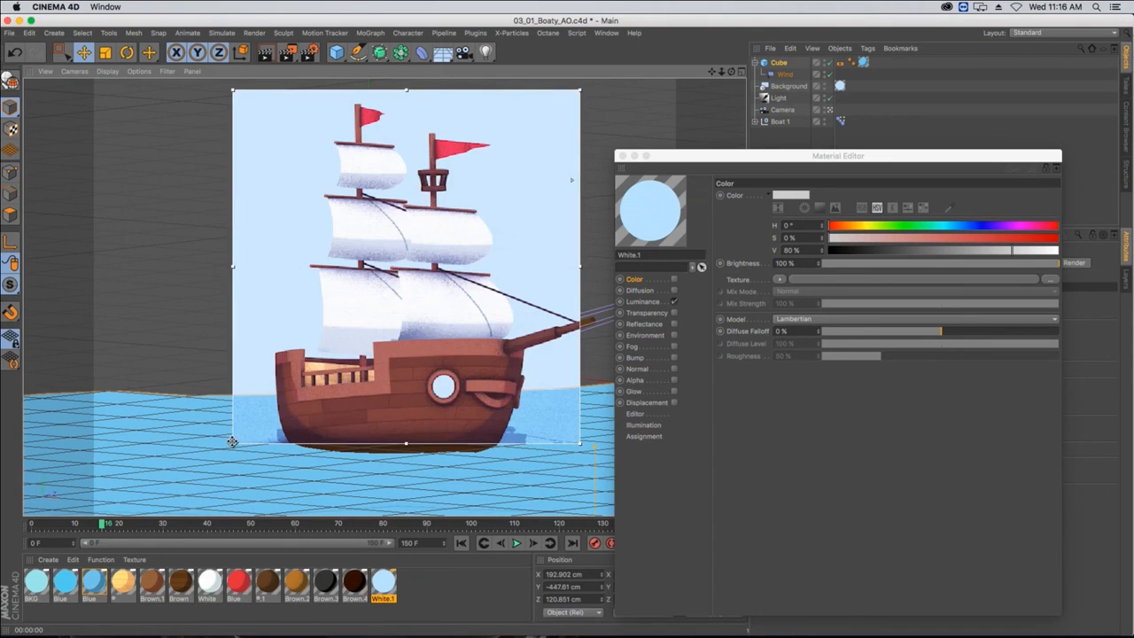
pyautogui.moveTo(232, 443); pyautogui.dragTo(214, 481)
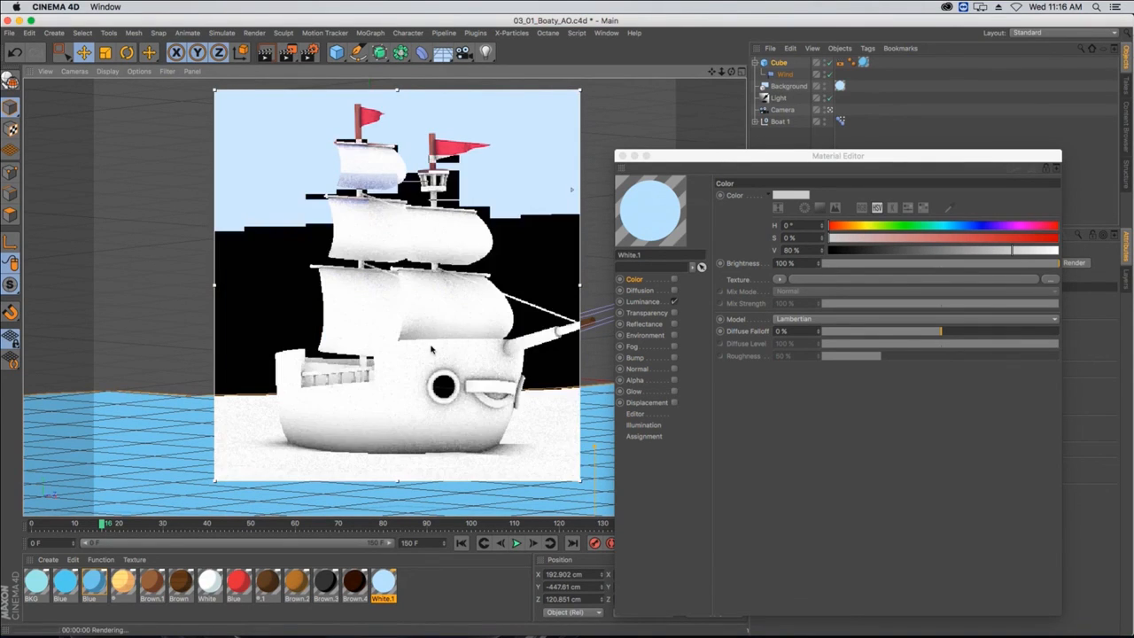
pyautogui.click(621, 156)
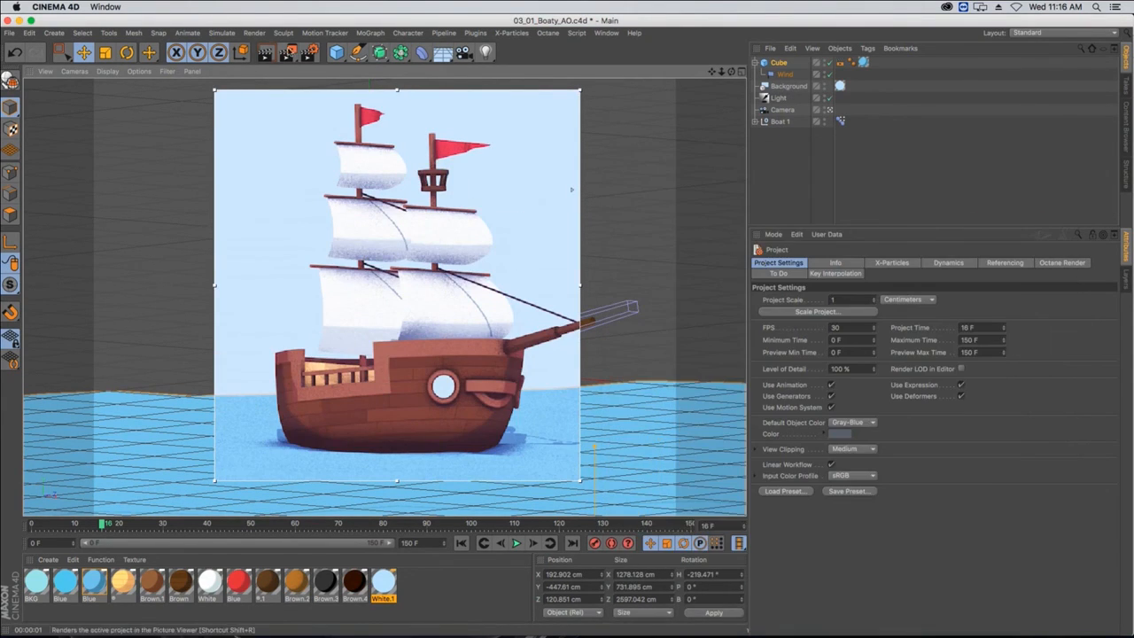
# - Open the render settings and delete the existing Ambient Occlusion effect
pyautogui.click(308, 52)
pyautogui.moveTo(592, 113); pyautogui.dragTo(656, 167)
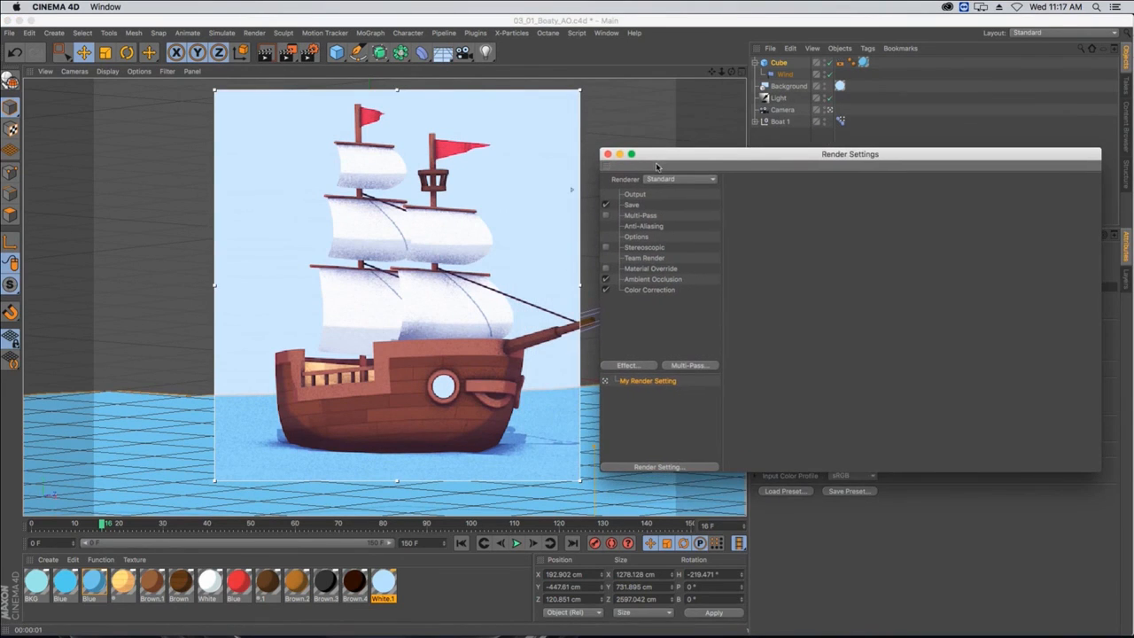
pyautogui.click(652, 280)
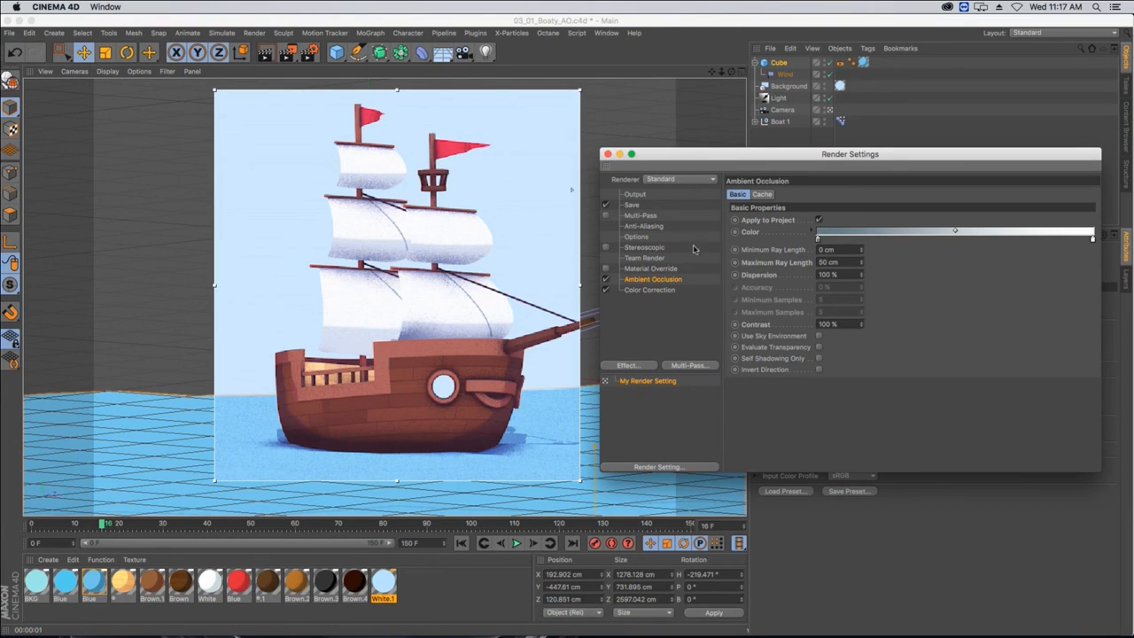
pyautogui.press('Delete')
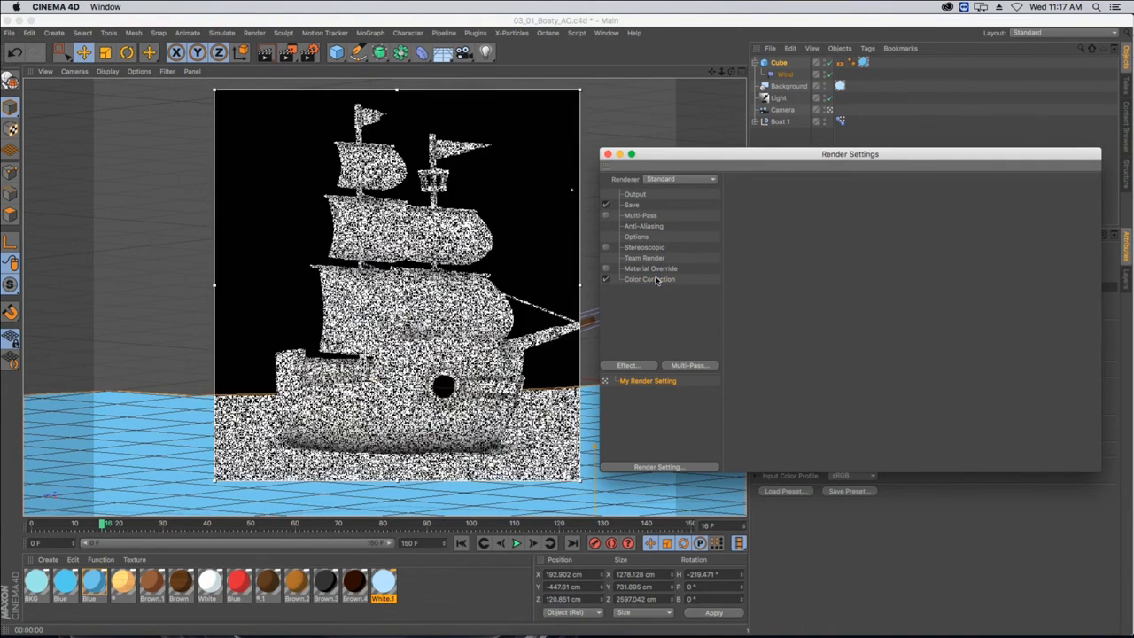
# - Add a new Ambient Occlusion effect and set its minimum and maximum samples to 2
pyautogui.click(633, 364)
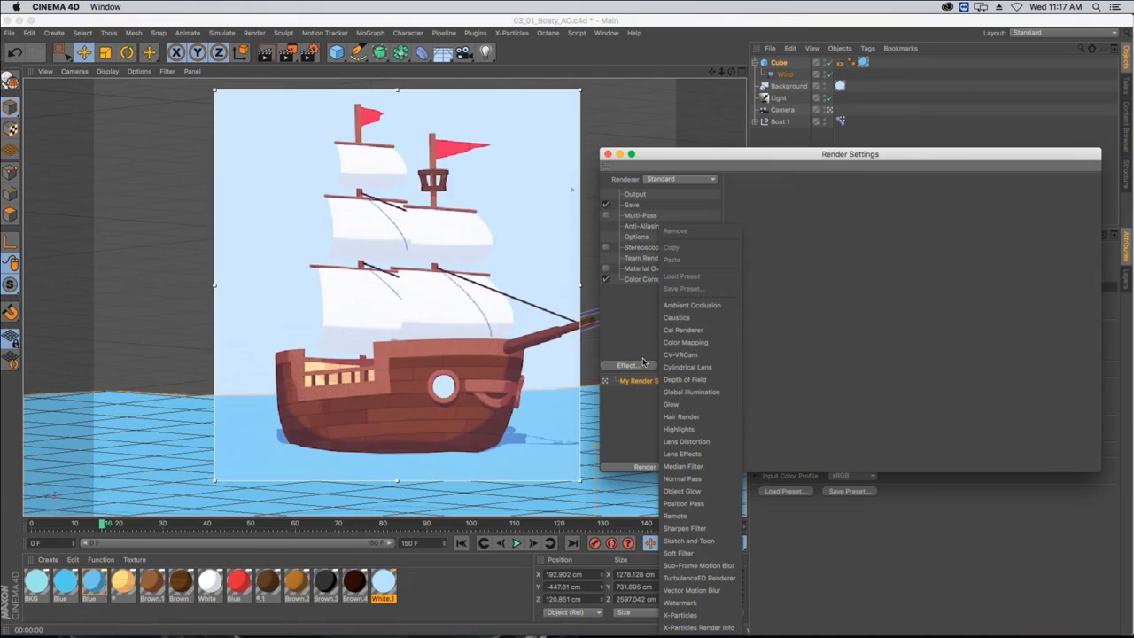
pyautogui.click(680, 305)
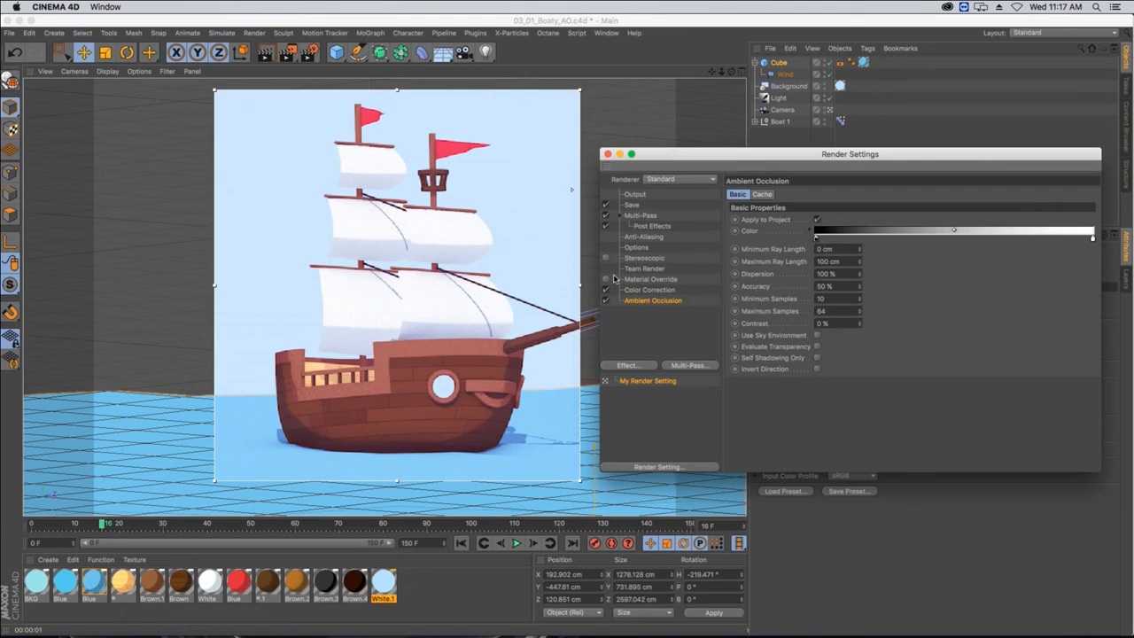
pyautogui.doubleClick(820, 299)
pyautogui.press('Tab')
pyautogui.write('2')
pyautogui.press('Return')
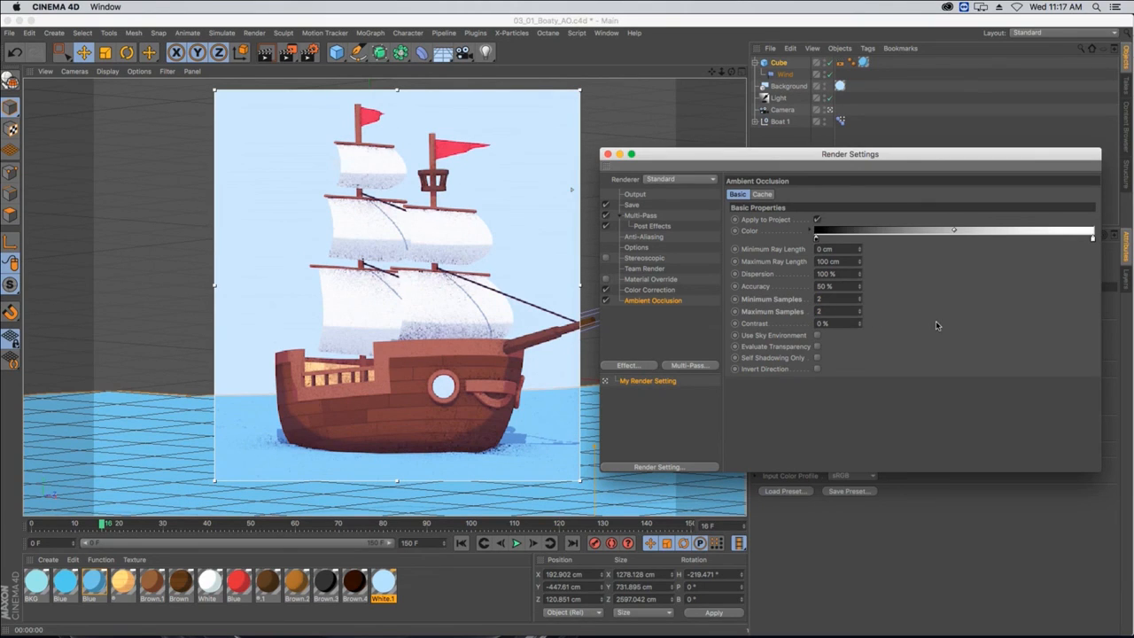
# - Raise the Ambient Occlusion contrast to 62% and set the maximum ray length to 30 cm
pyautogui.moveTo(860, 324); pyautogui.dragTo(859, 318)
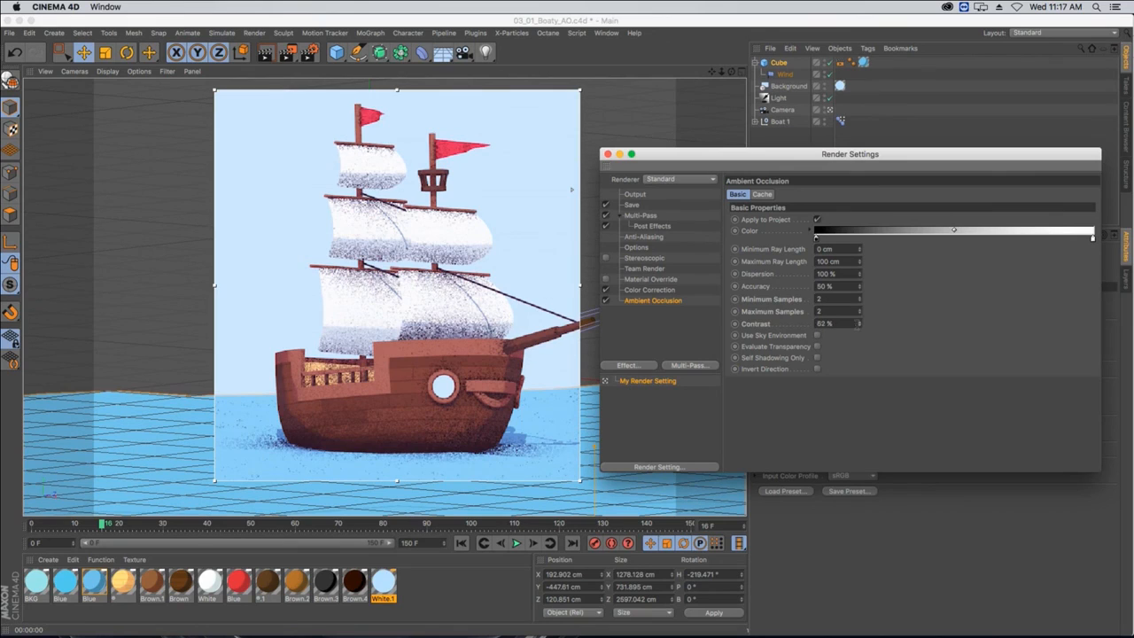
pyautogui.write('30')
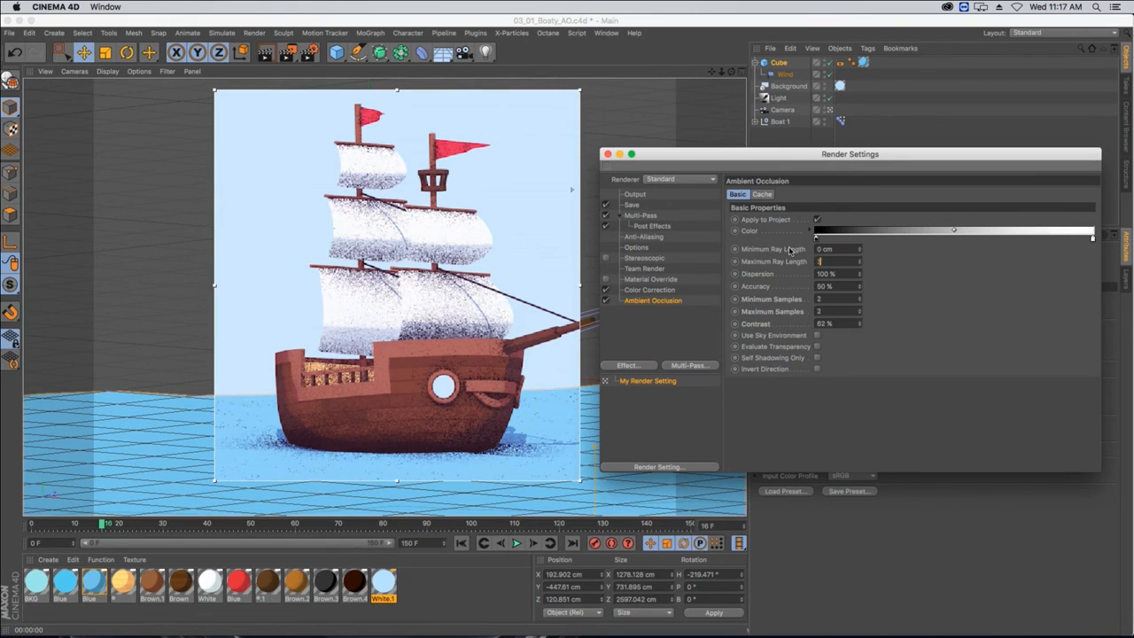
pyautogui.press('Return')
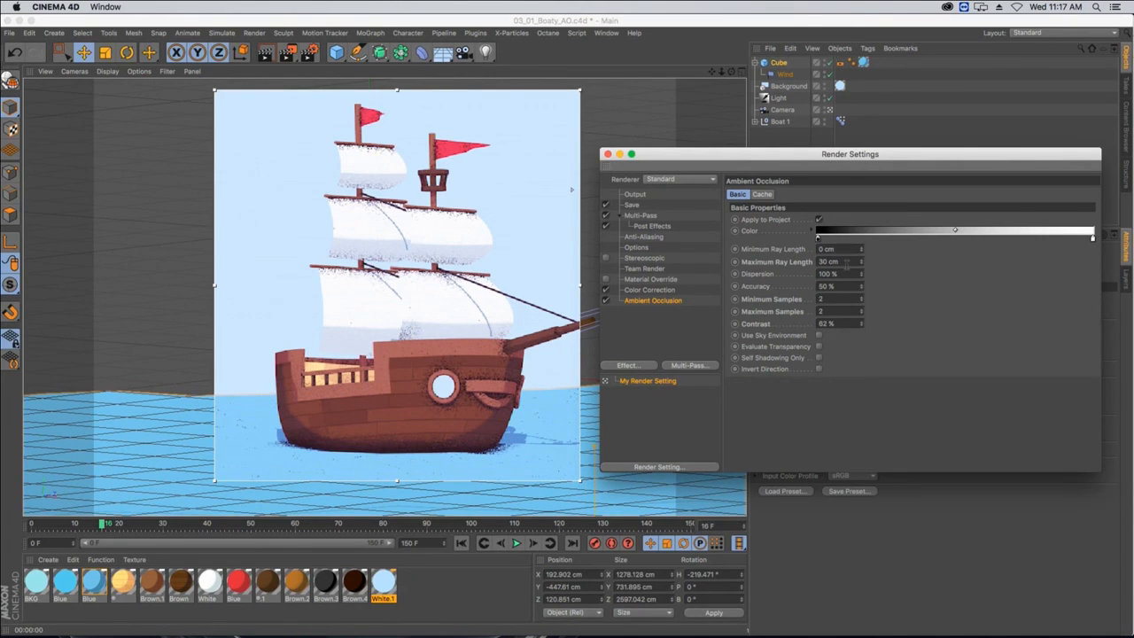
# - Change the dark end of the Ambient Occlusion color gradient to a medium-dark teal blue
pyautogui.doubleClick(817, 240)
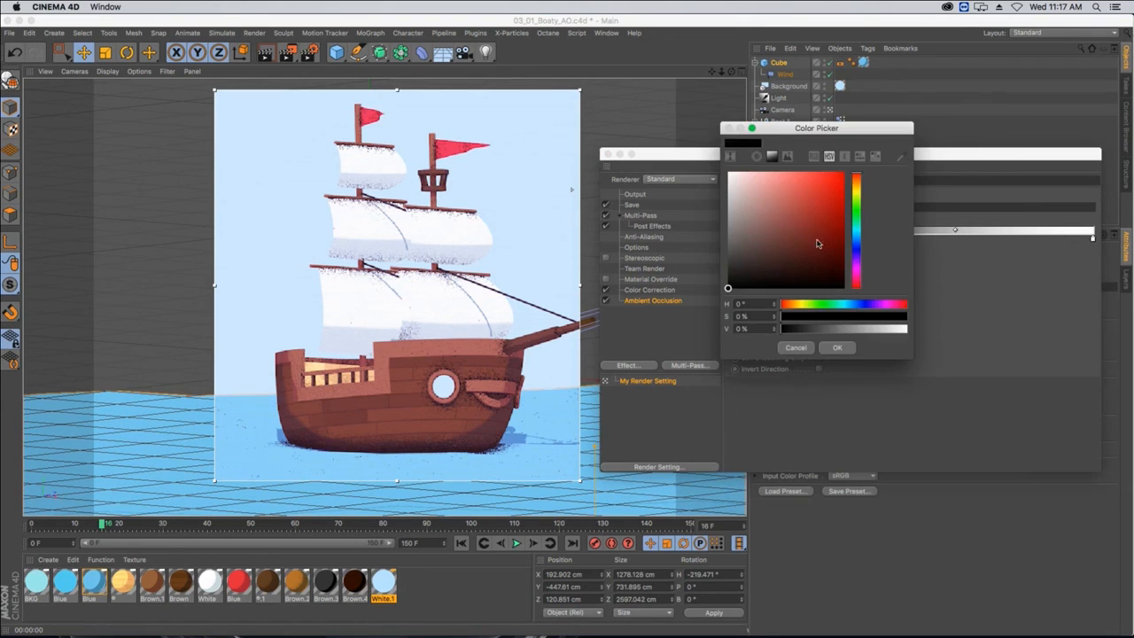
pyautogui.moveTo(795, 234); pyautogui.dragTo(856, 235)
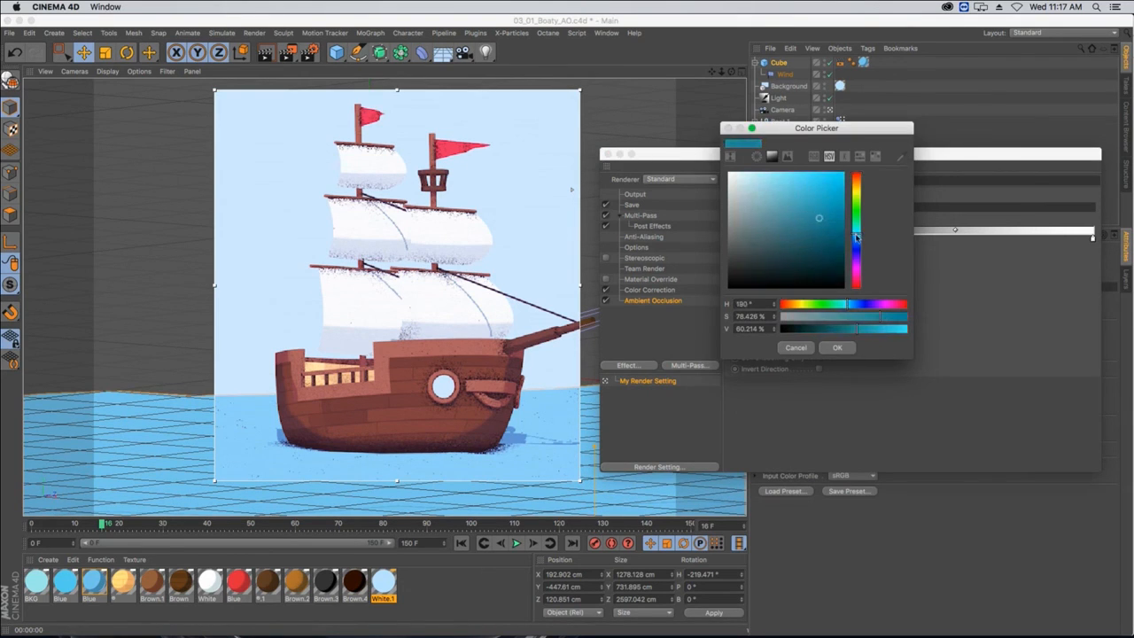
pyautogui.click(842, 349)
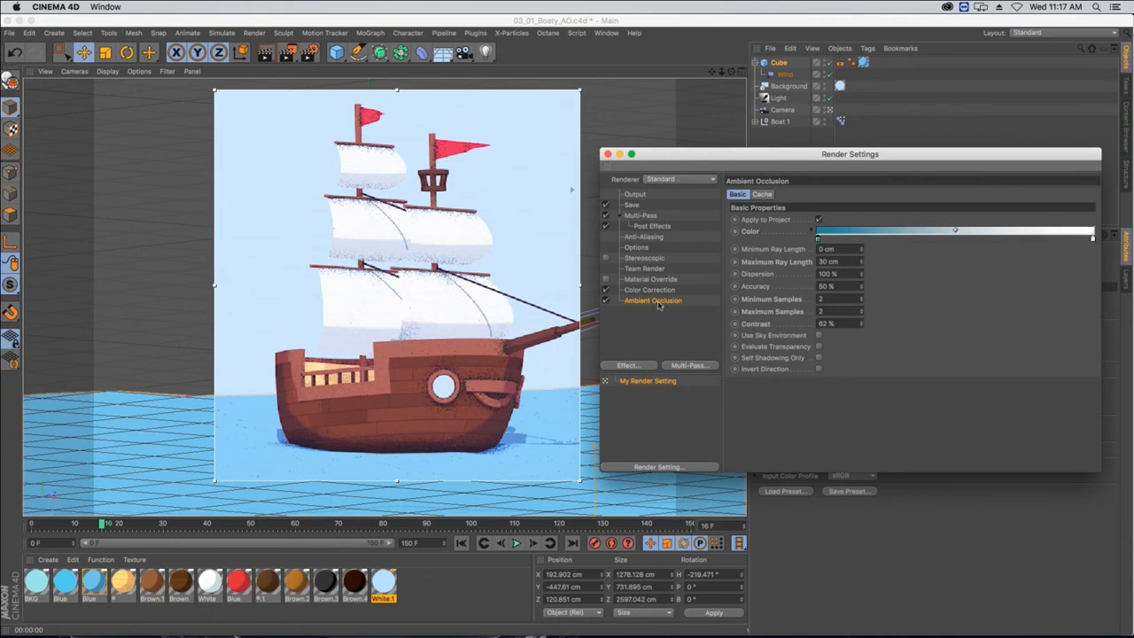
# - Set the Ambient Occlusion maximum ray length to 45 cm
pyautogui.moveTo(858, 263); pyautogui.dragTo(861, 257)
pyautogui.doubleClick(845, 262)
pyautogui.write('45')
pyautogui.press('Return')
# - Switch to Finder, preview 03_02_flag_loop.gif and open the scene 03_02_flag_loop_finish.c4d
pyautogui.click(411, 624)
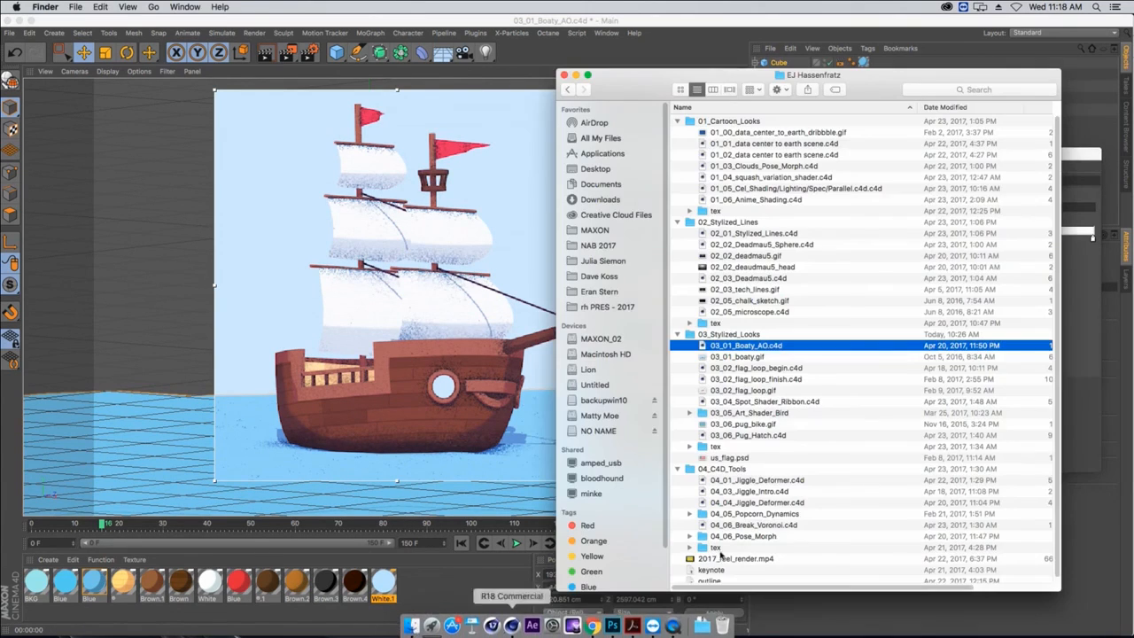
pyautogui.click(747, 391)
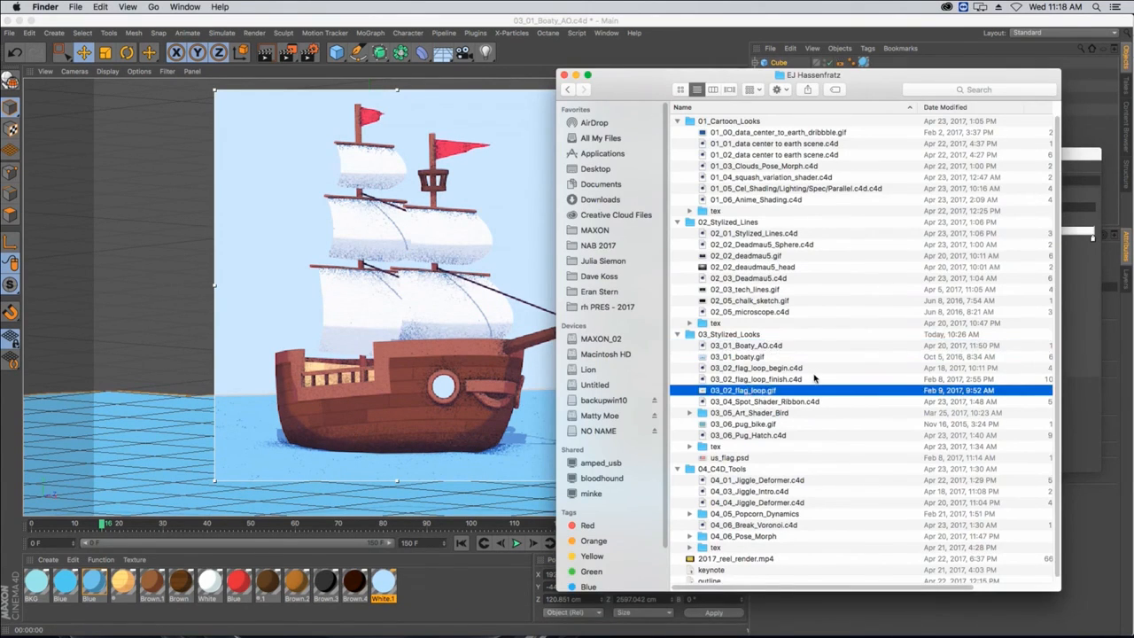
pyautogui.press('space')
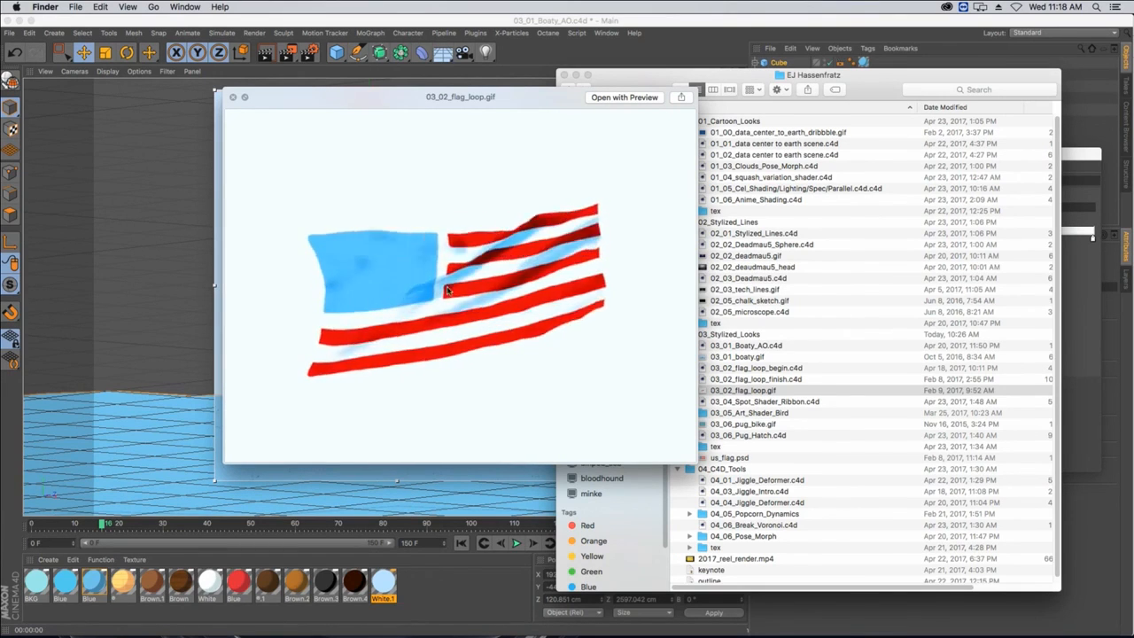
pyautogui.click(231, 98)
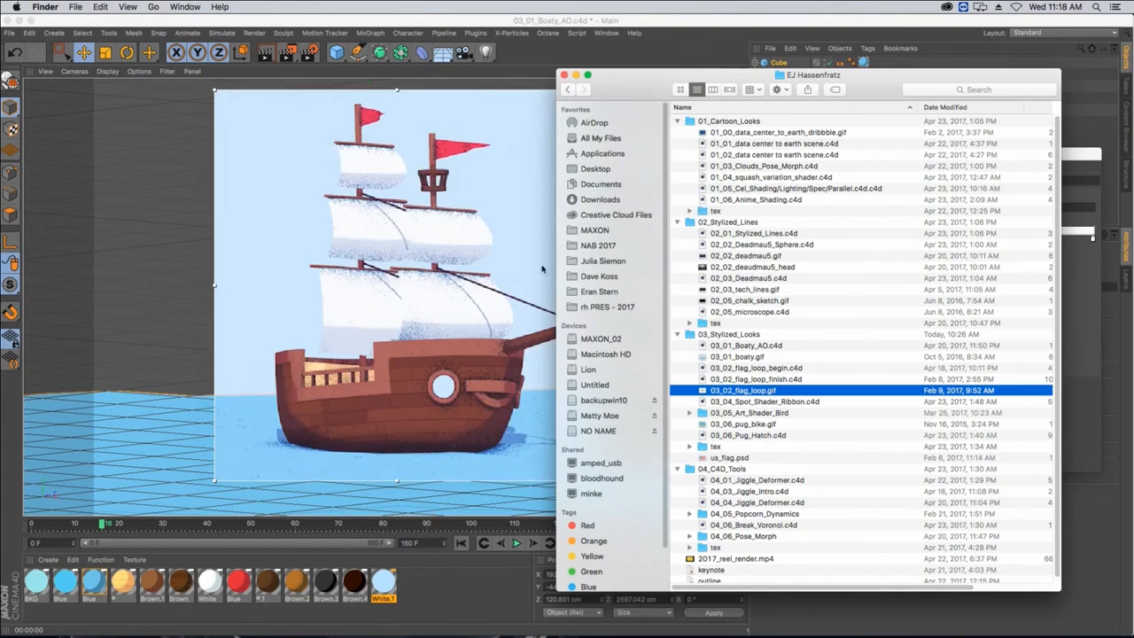
pyautogui.doubleClick(774, 378)
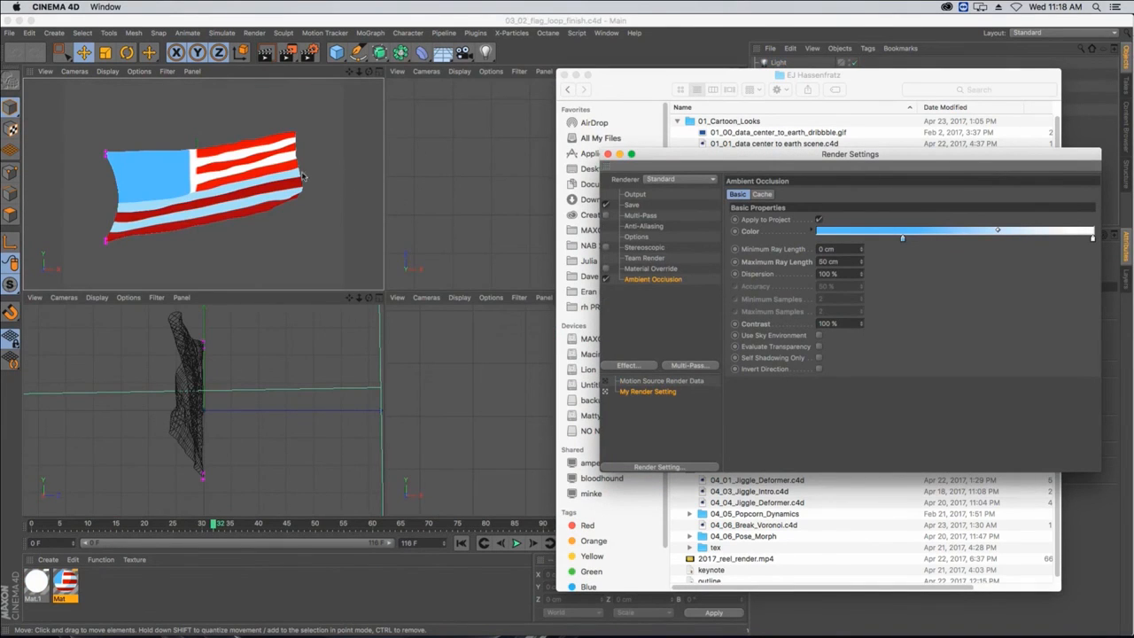
# - Maximize the flag's perspective view with an interactive render region, and turn Ambient Occlusion off and back on for comparison
pyautogui.click(379, 72)
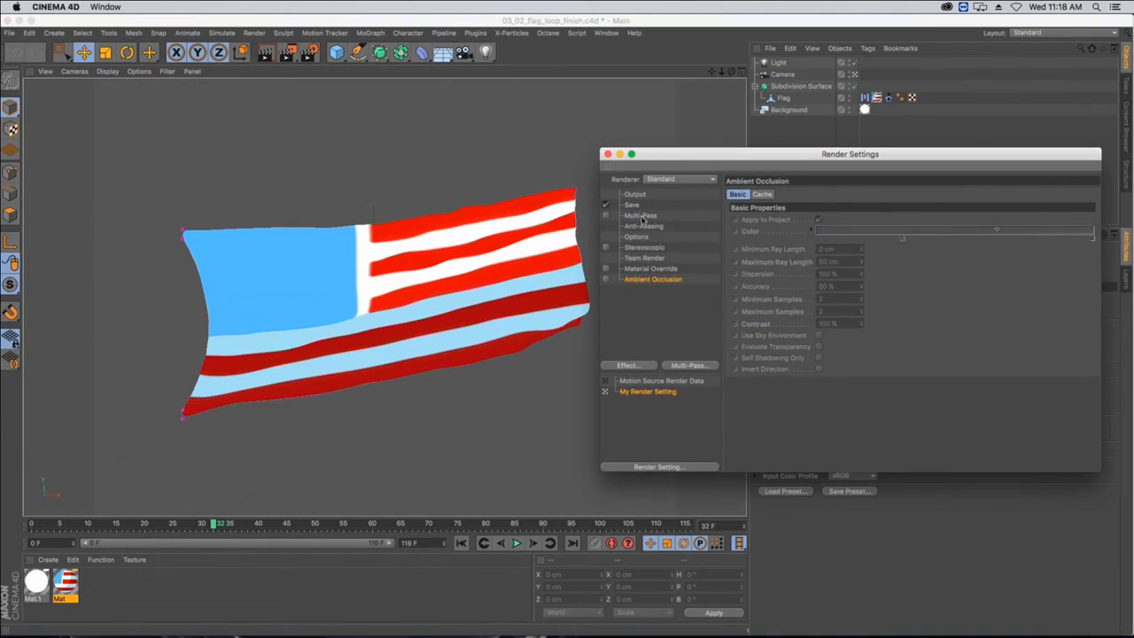
pyautogui.moveTo(663, 161); pyautogui.dragTo(713, 168)
pyautogui.press('super+r')
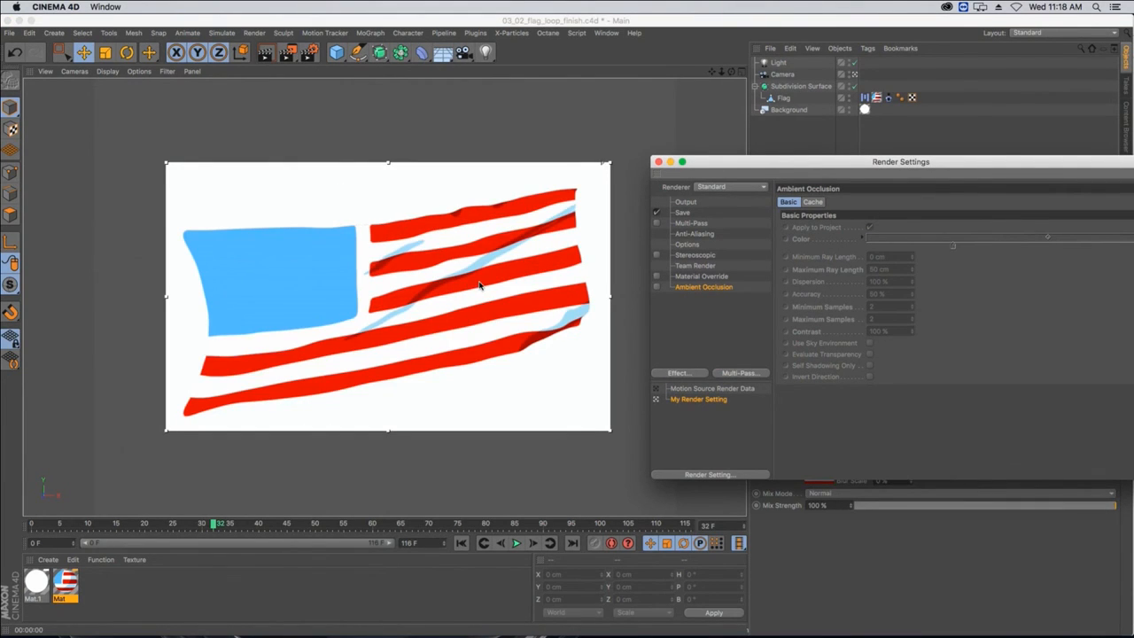
pyautogui.click(656, 287)
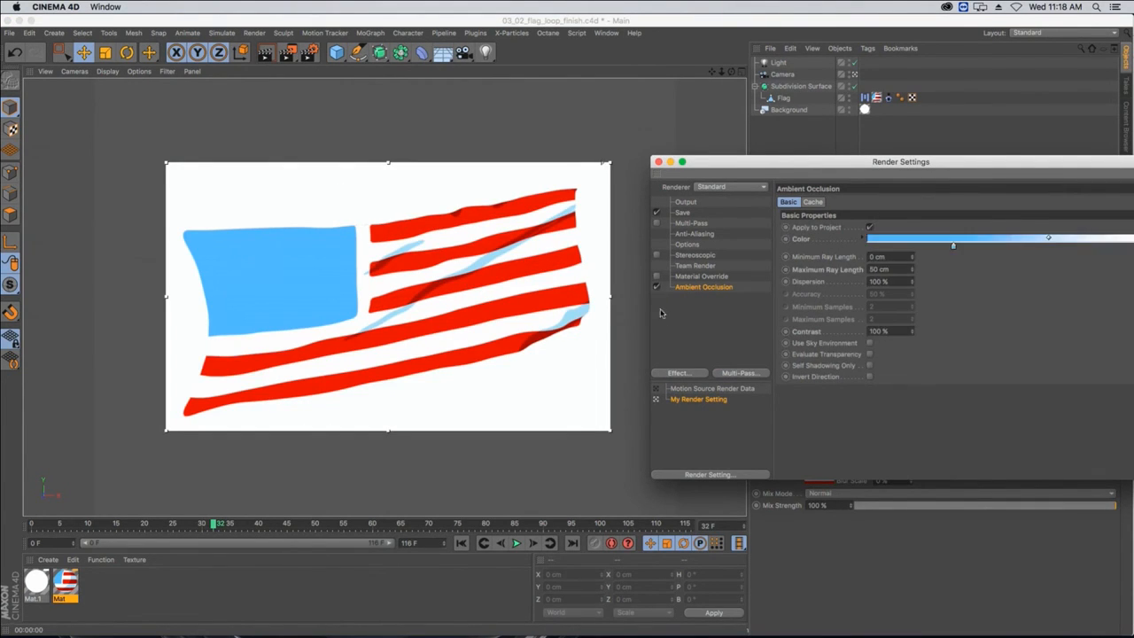
# - Move the Render Settings window clear of the flag and re-render the interactive region at slightly lower quality with Ambient Occlusion on
pyautogui.press('super+r')
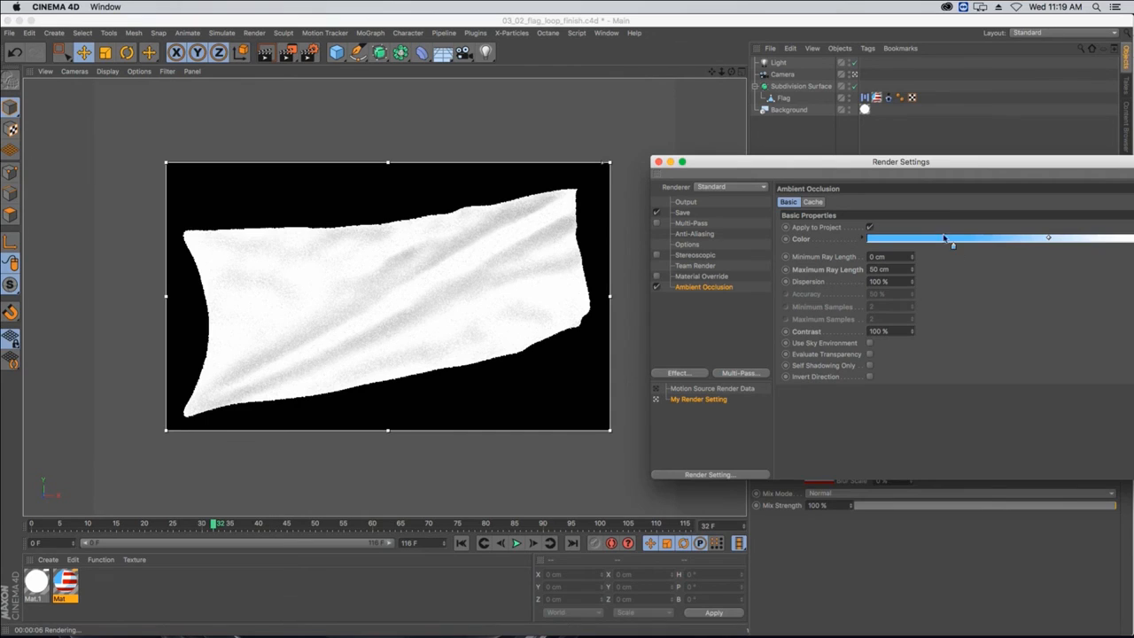
pyautogui.moveTo(897, 168); pyautogui.dragTo(830, 174)
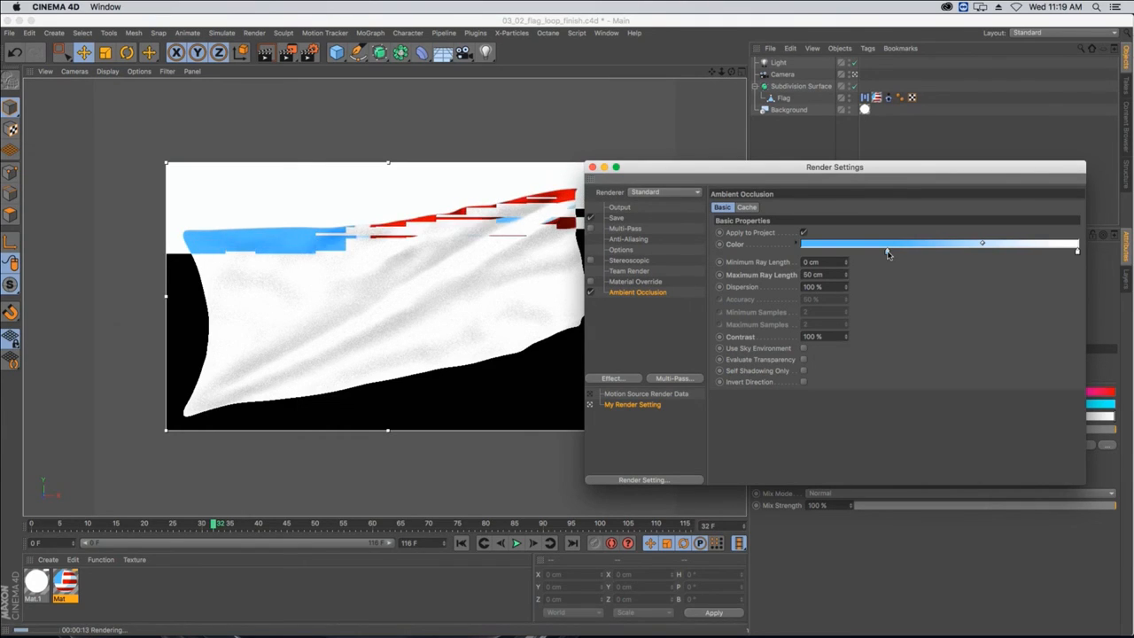
pyautogui.moveTo(666, 168); pyautogui.dragTo(742, 167)
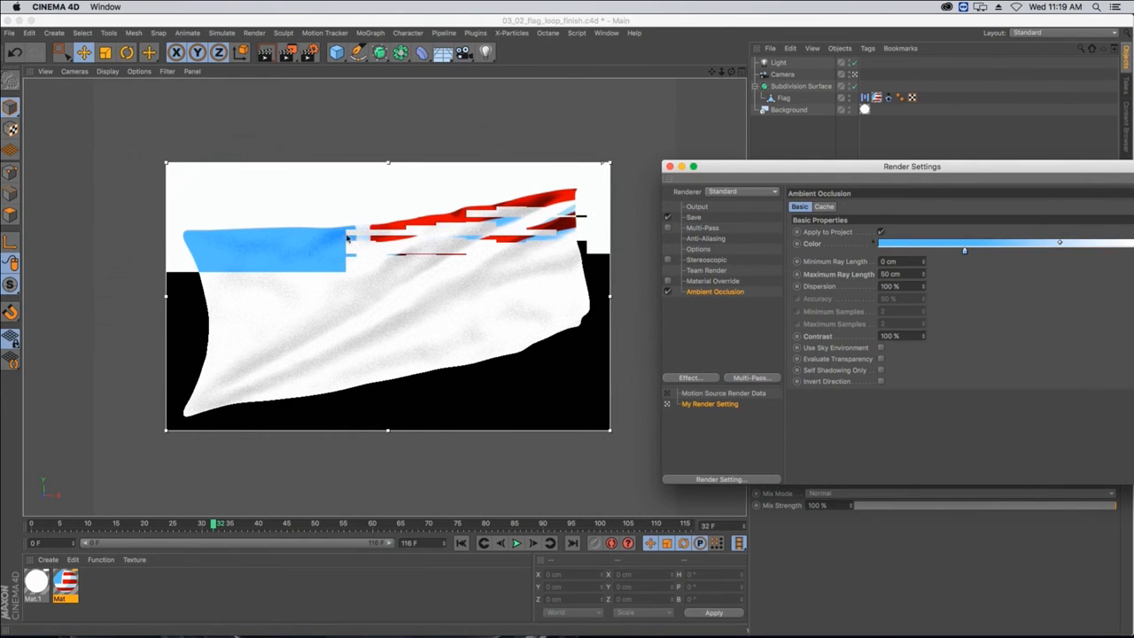
pyautogui.click(607, 167)
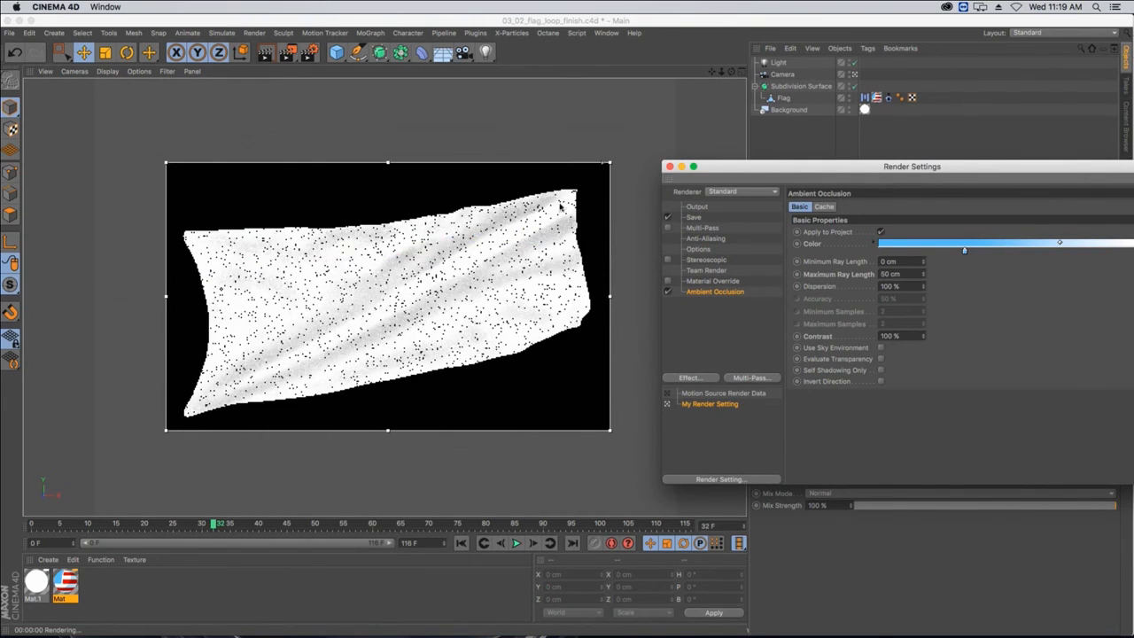
pyautogui.click(605, 163)
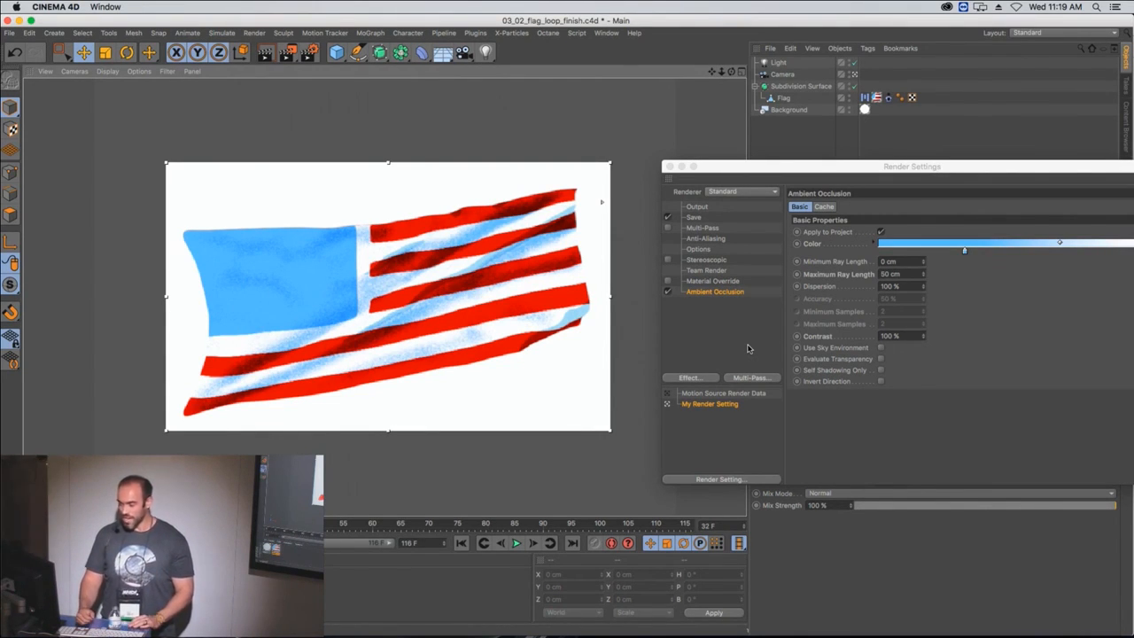
# - Switch to Chrome and browse the eyedesyn.com tutorials gallery, examining the Sketch and Toon, cartoon outline and other stylized Cinema 4D tutorials
pyautogui.moveTo(724, 635)
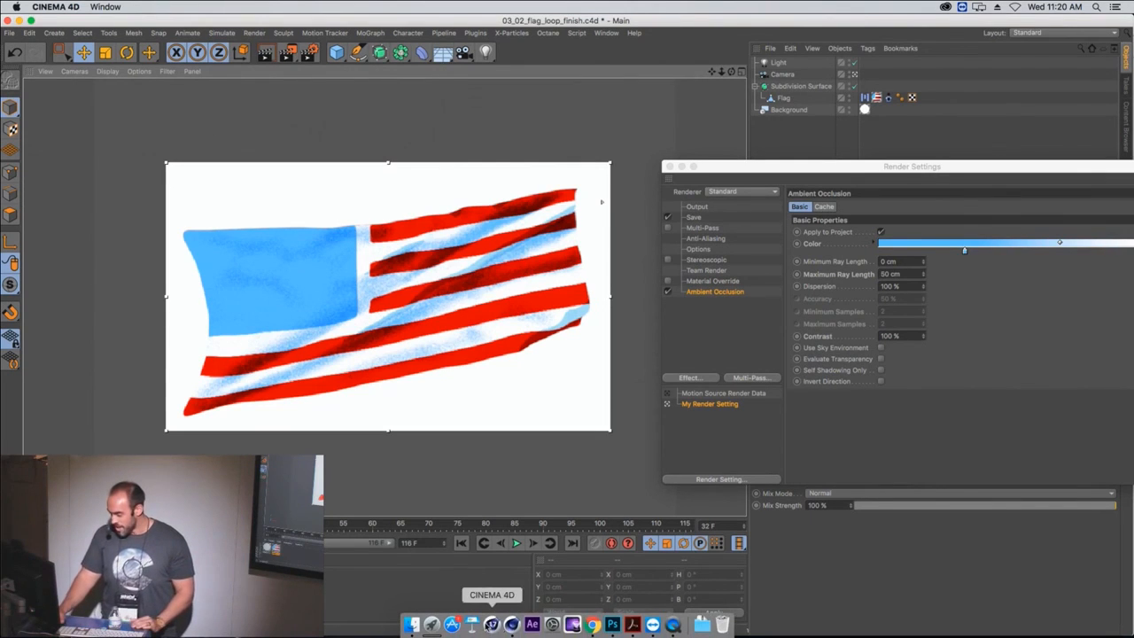
pyautogui.click(593, 625)
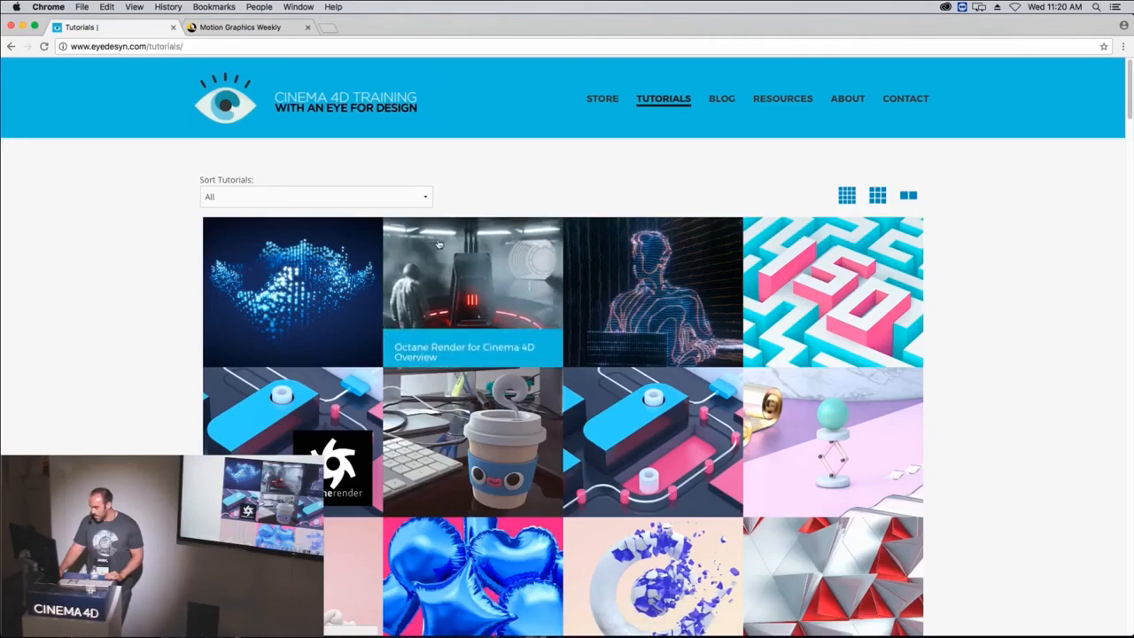
pyautogui.scroll(-3, 593, 381)
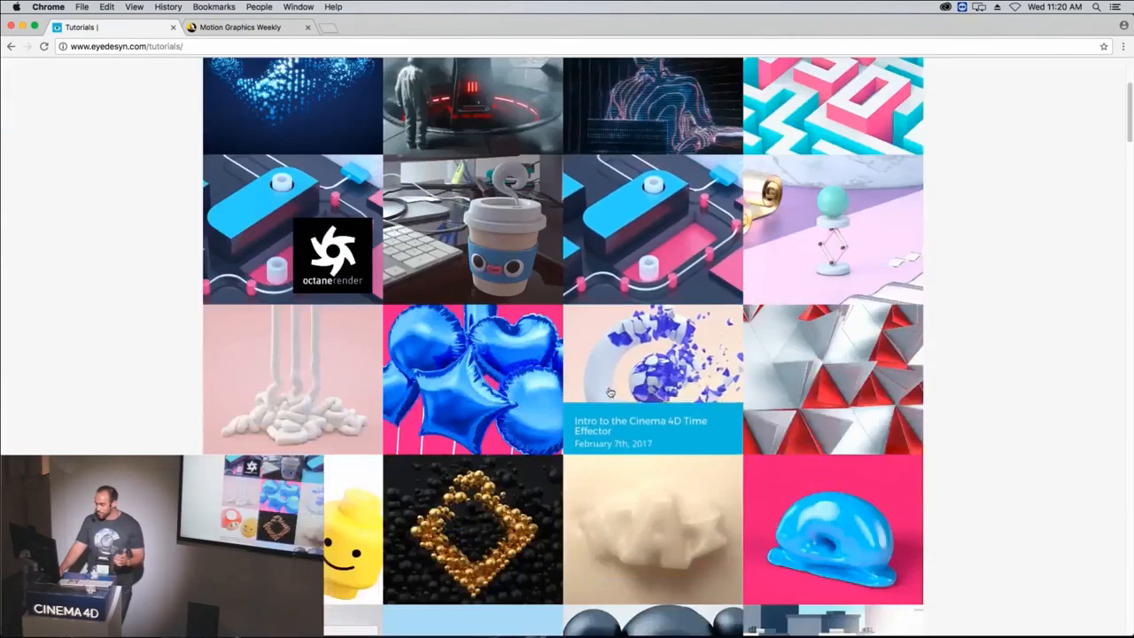
pyautogui.scroll(3, 617, 388)
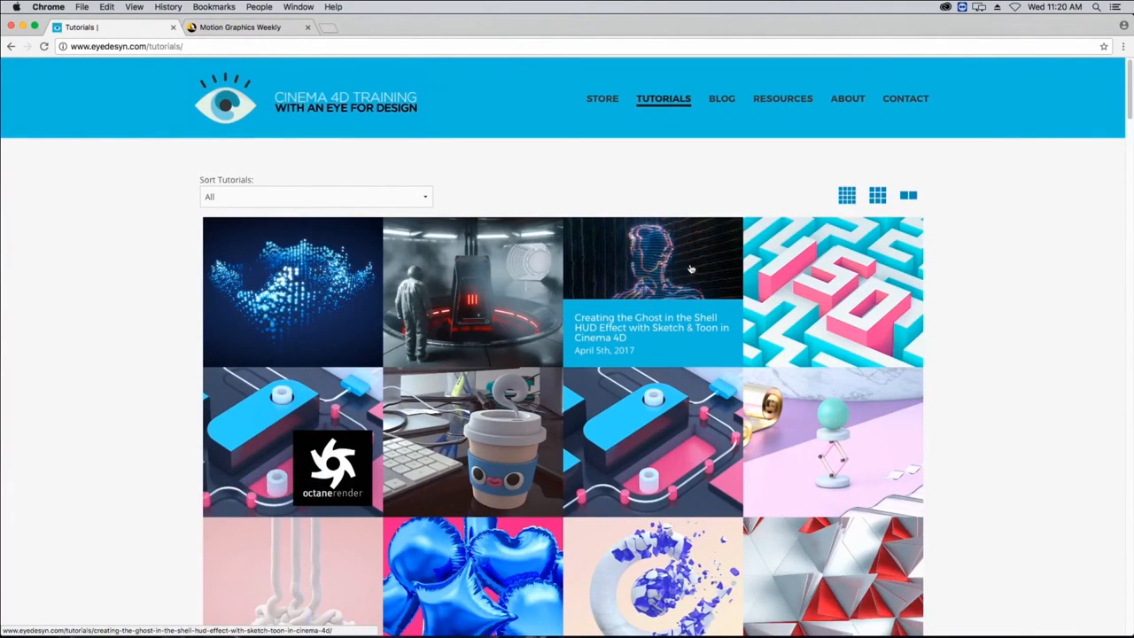
pyautogui.scroll(-10, 699, 353)
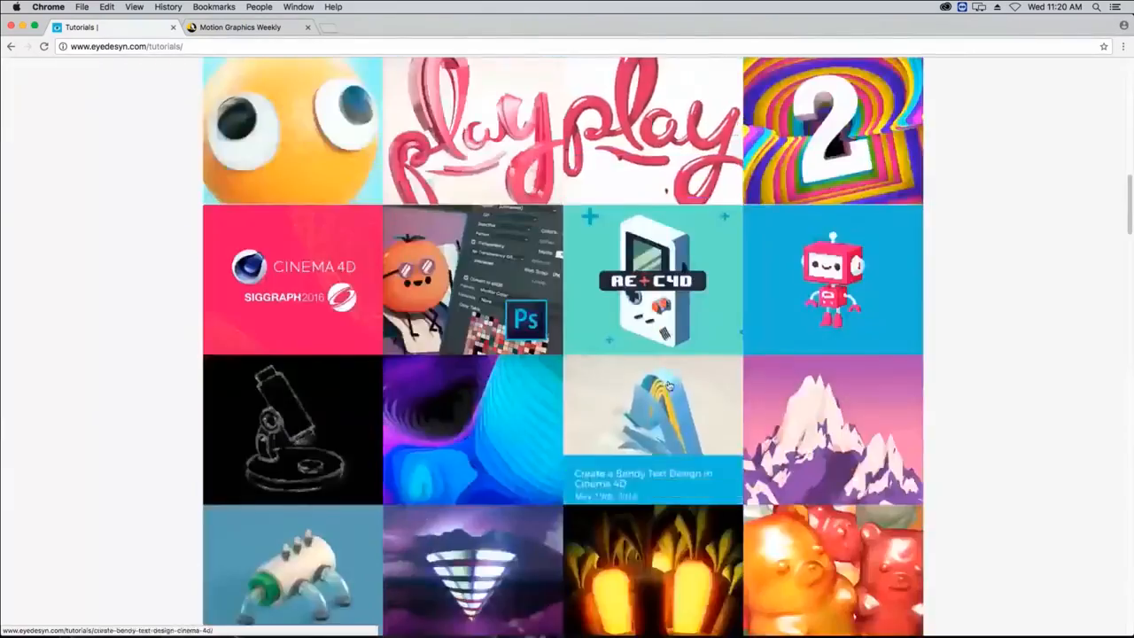
pyautogui.scroll(-4, 668, 399)
pyautogui.scroll(5, 496, 372)
pyautogui.scroll(-3, 387, 388)
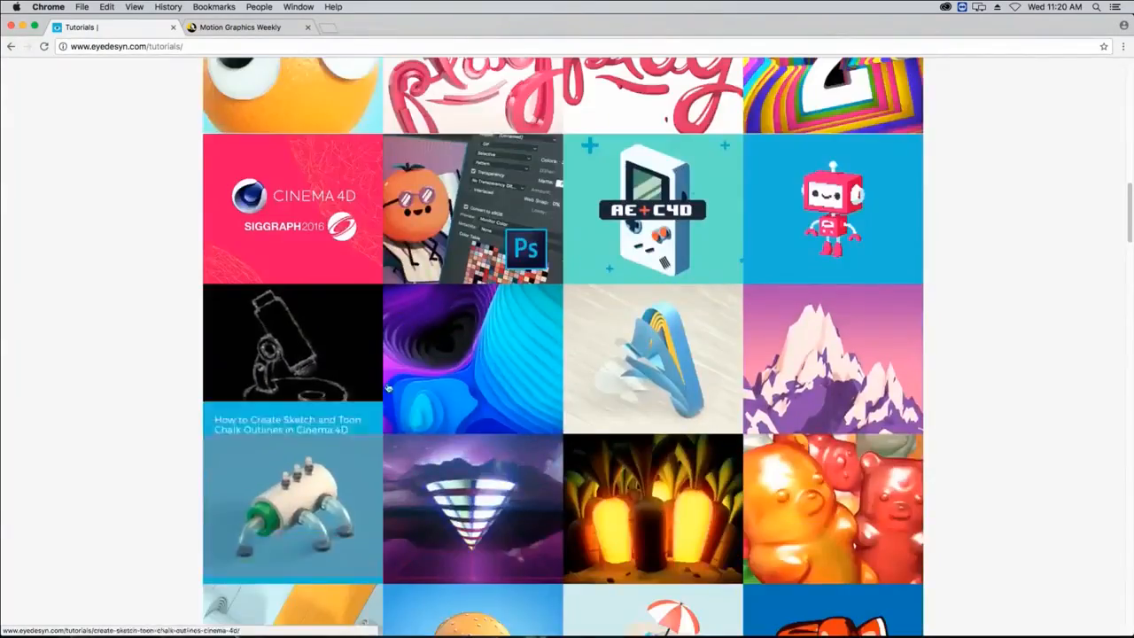
pyautogui.scroll(8, 387, 388)
pyautogui.scroll(-2, 768, 367)
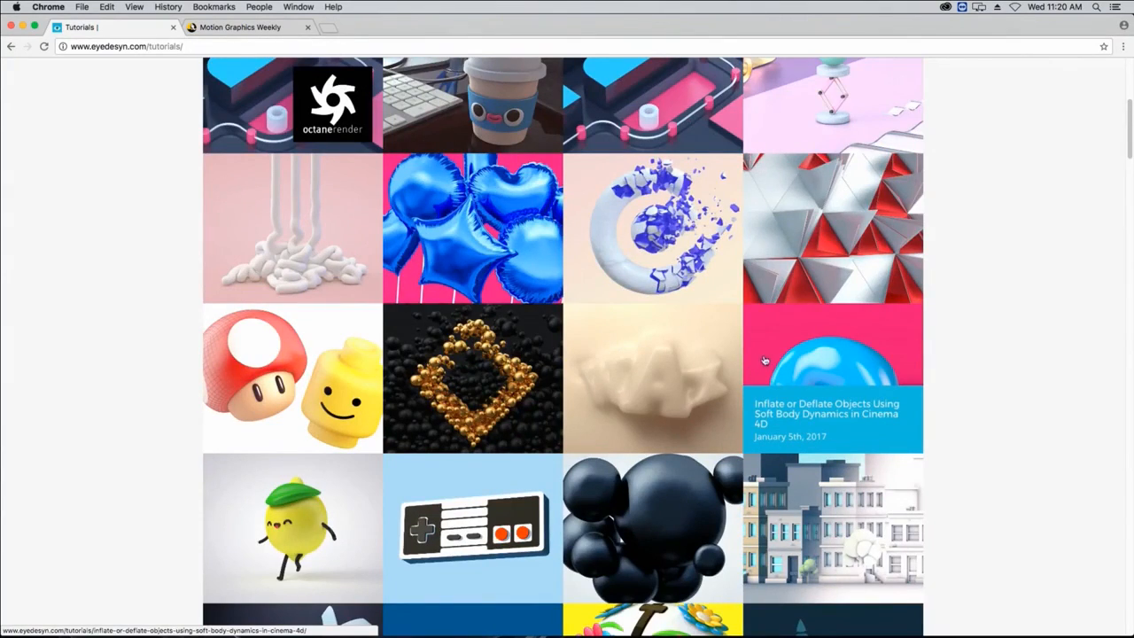
pyautogui.scroll(-5, 768, 363)
pyautogui.scroll(-2, 801, 341)
pyautogui.scroll(-4, 808, 335)
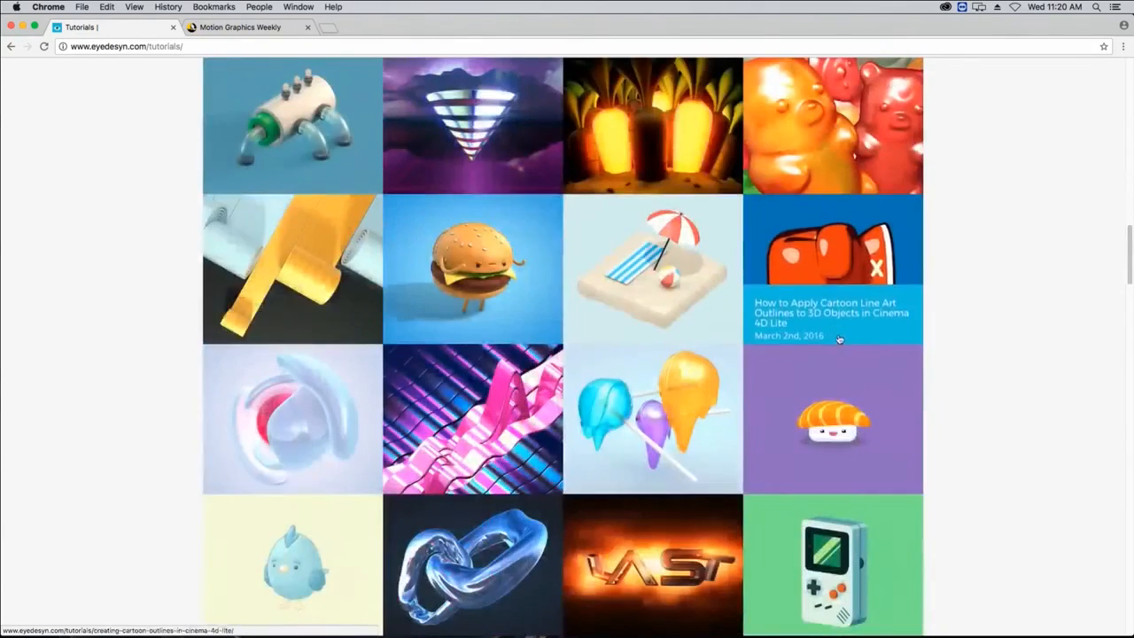
pyautogui.scroll(-1, 354, 456)
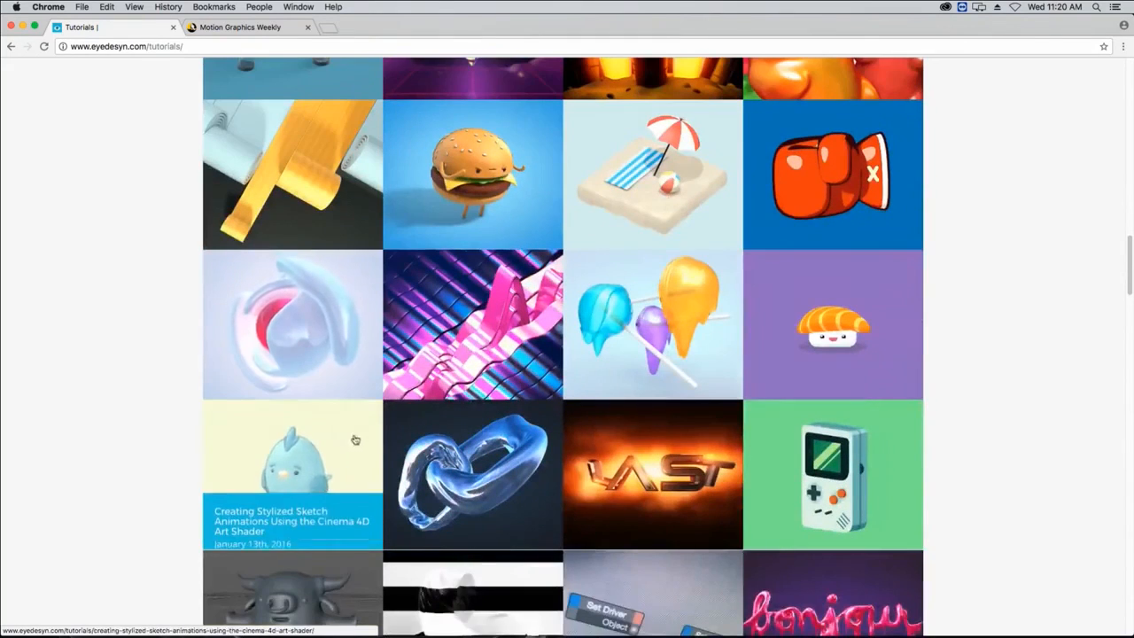
pyautogui.scroll(-1, 354, 457)
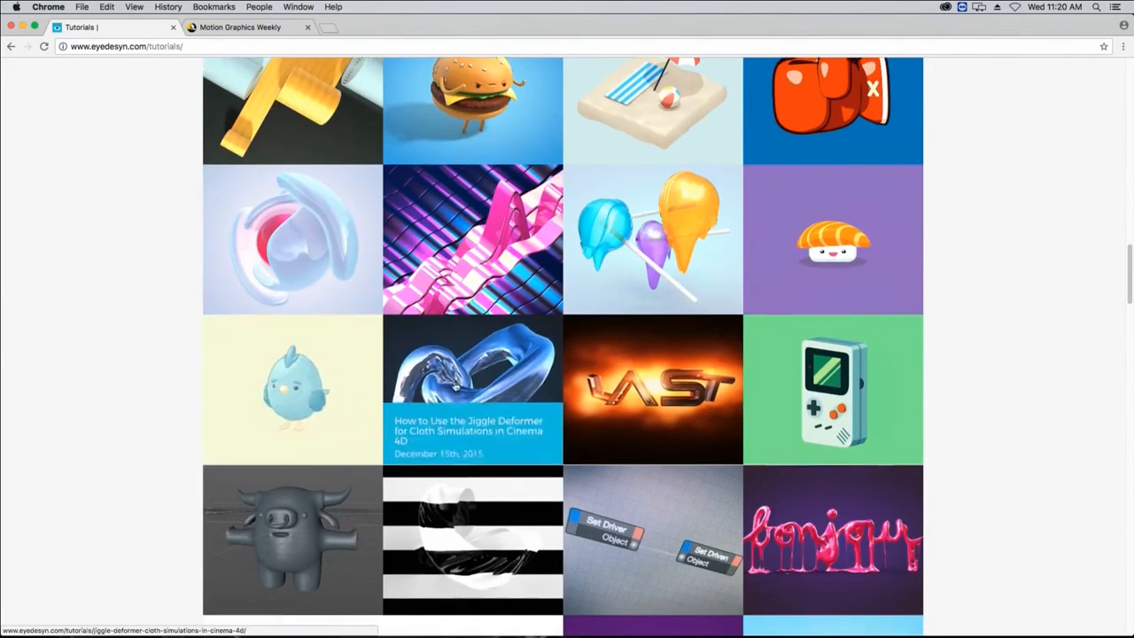
pyautogui.scroll(-1, 455, 386)
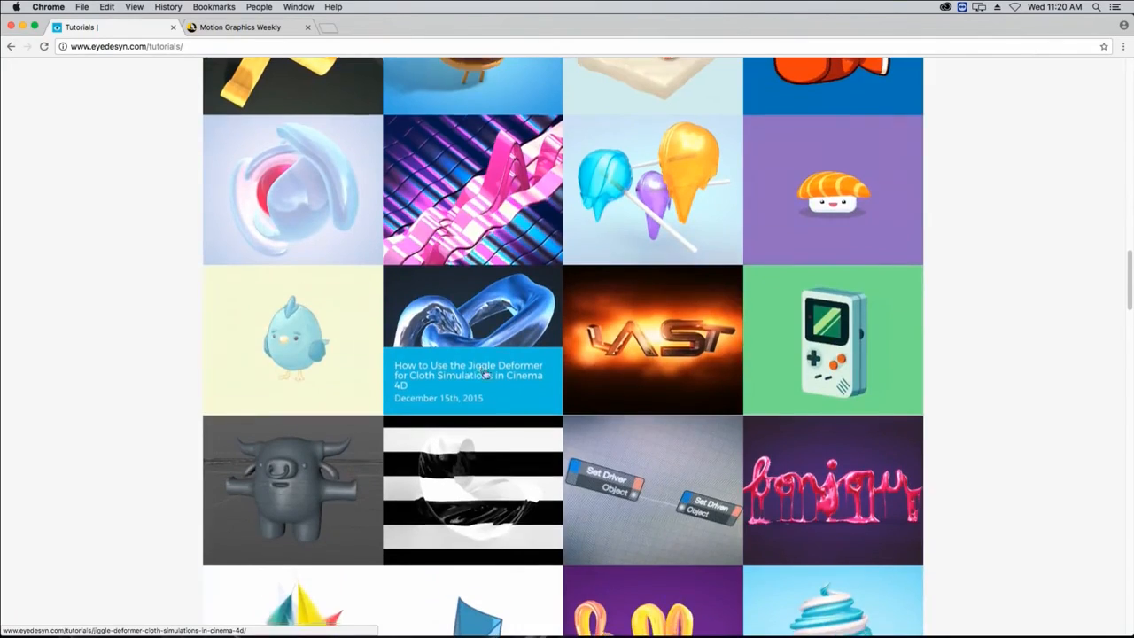
pyautogui.scroll(-10, 620, 363)
pyautogui.scroll(10, 675, 346)
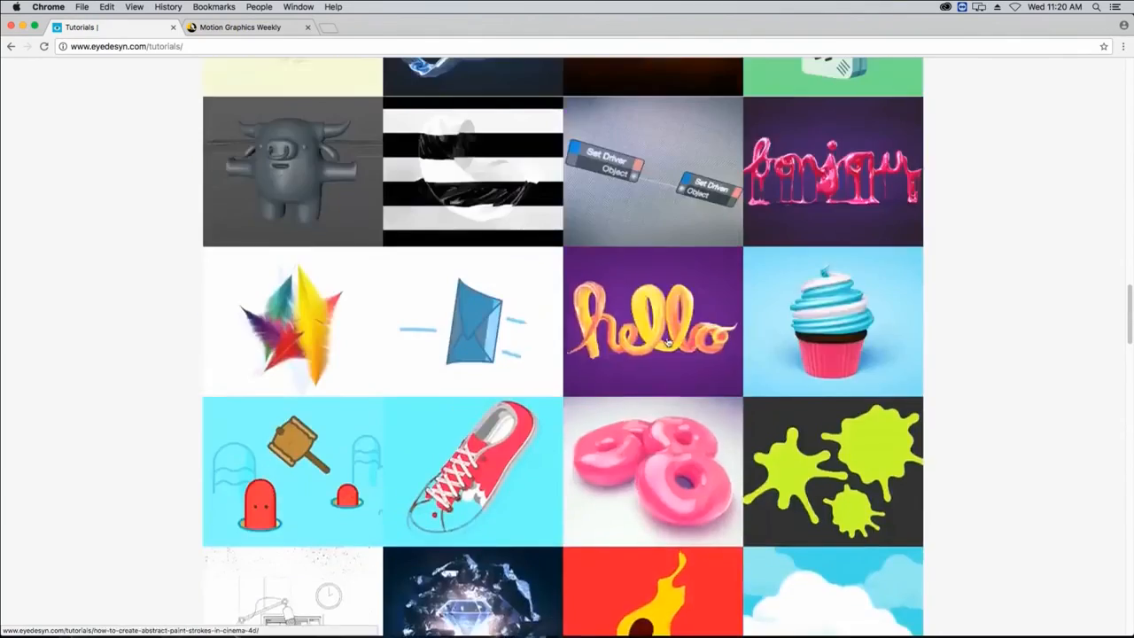